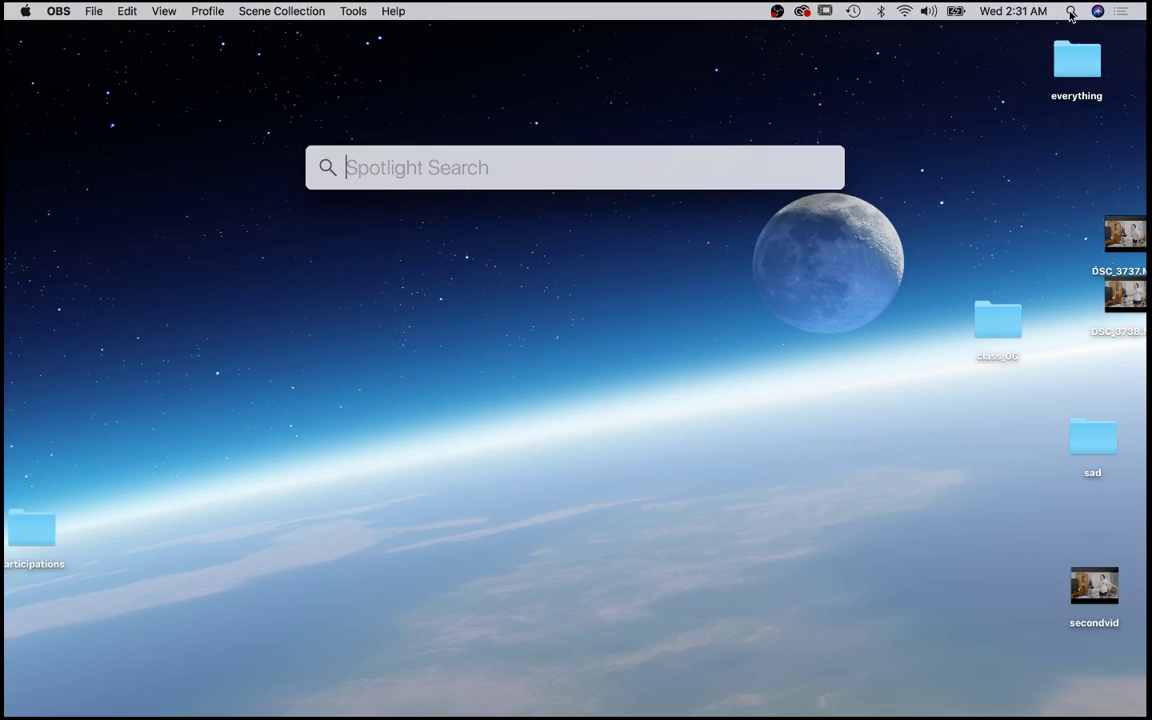
Step: Launch Maya 2018 and dismiss the What's New Highlight Settings window
type("maya")
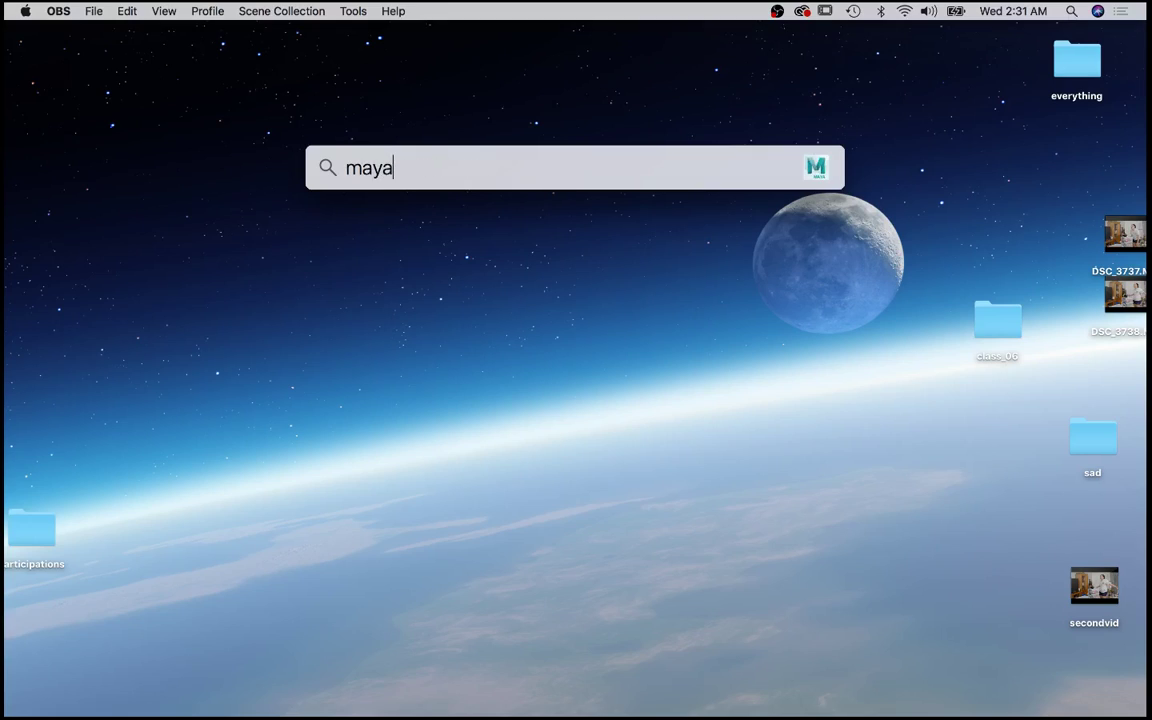
type(" 2018")
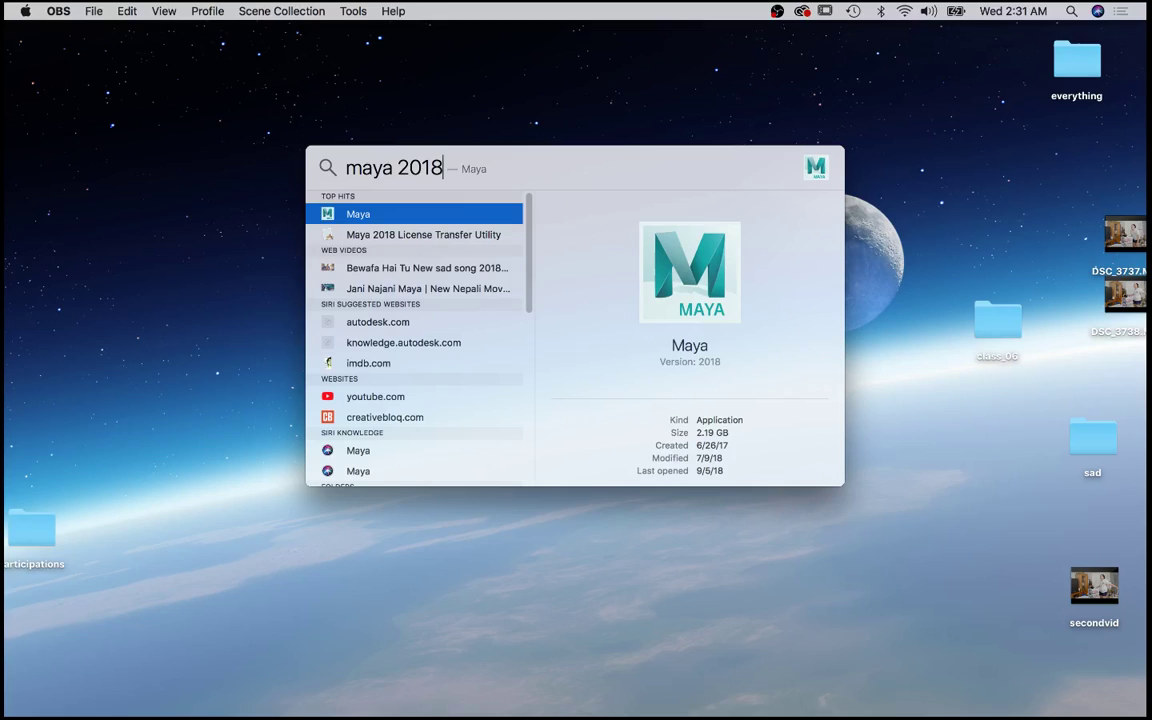
key("Return")
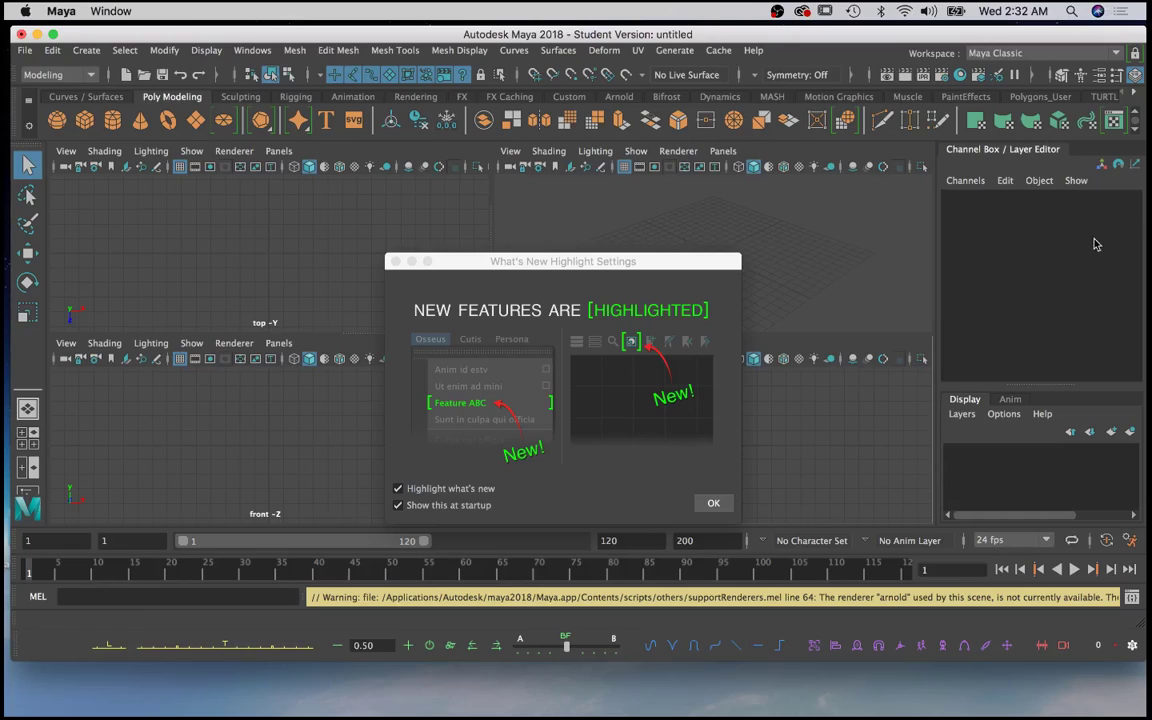
left_click(394, 262)
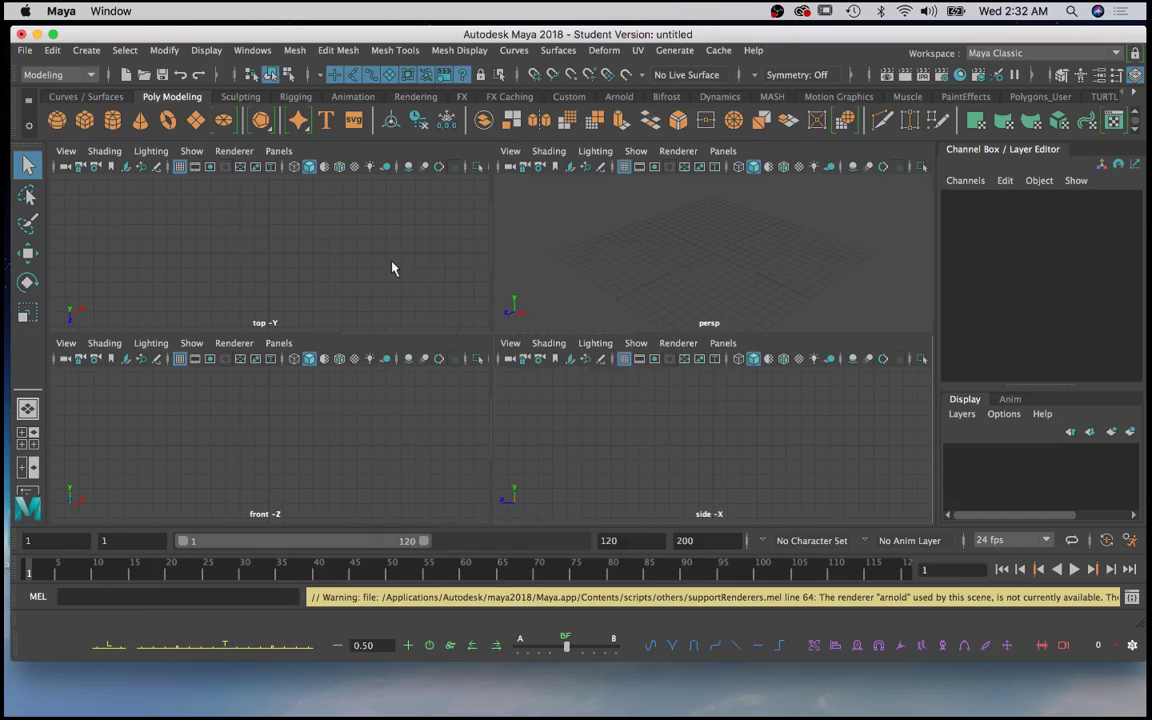
Step: Set the current project to the participation02 folder in the Maya projects directory
left_click(25, 52)
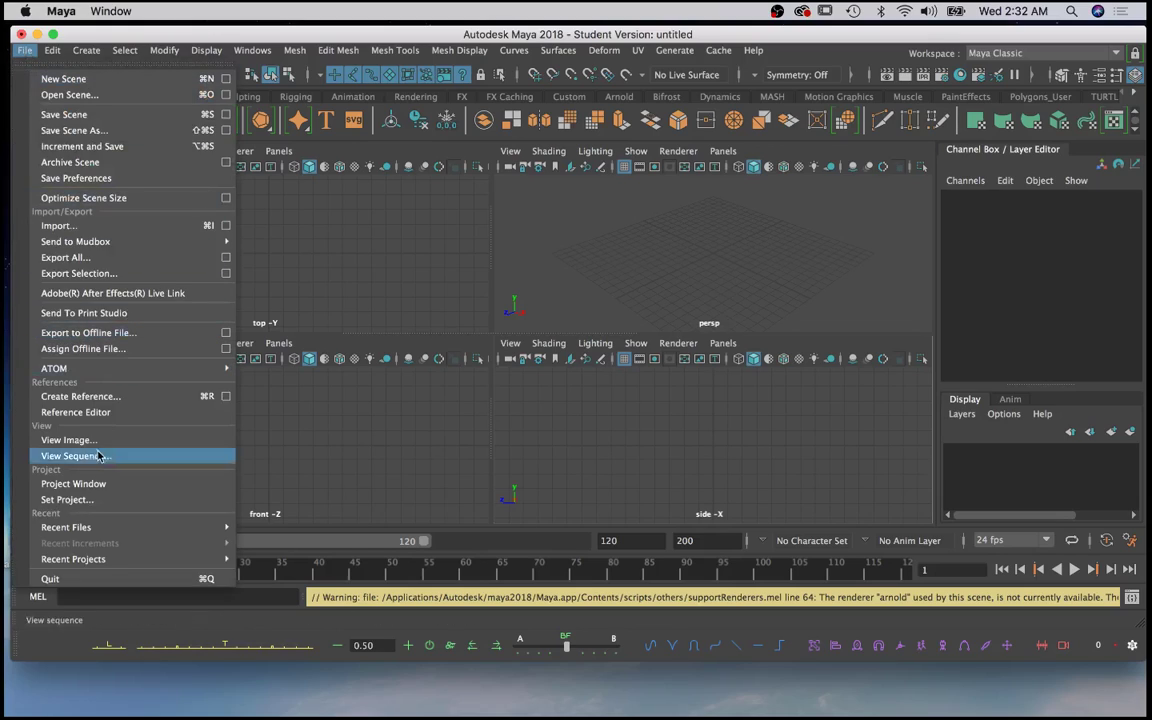
left_click(84, 500)
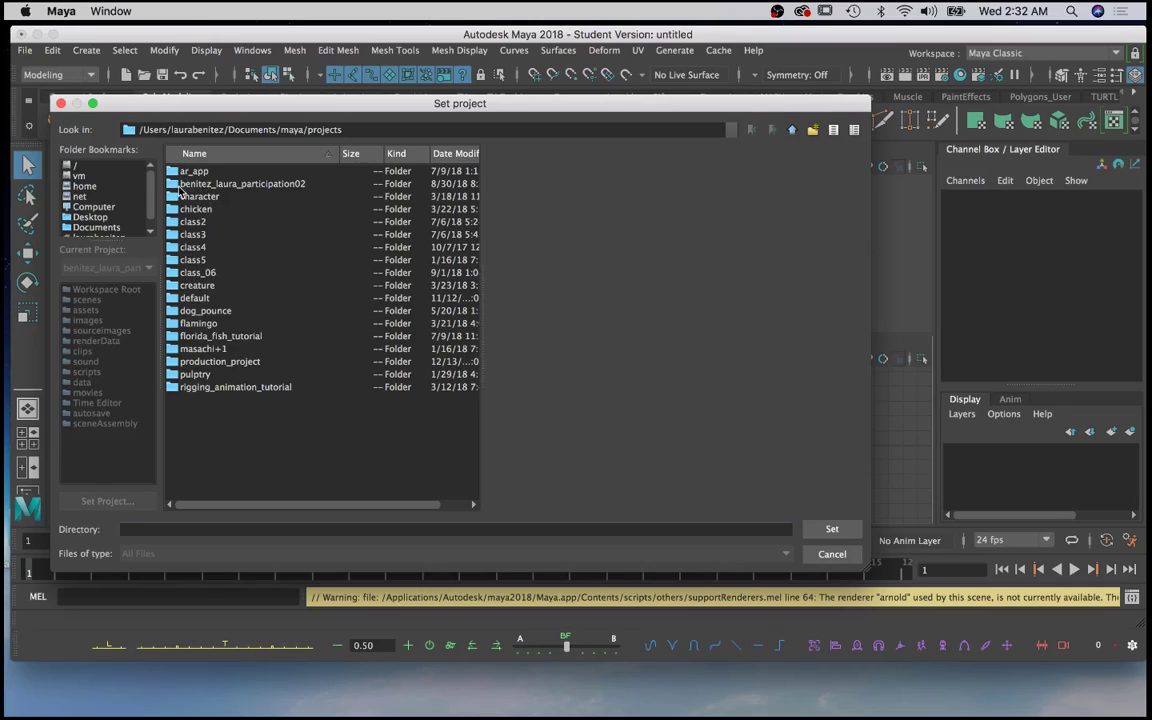
left_click(213, 185)
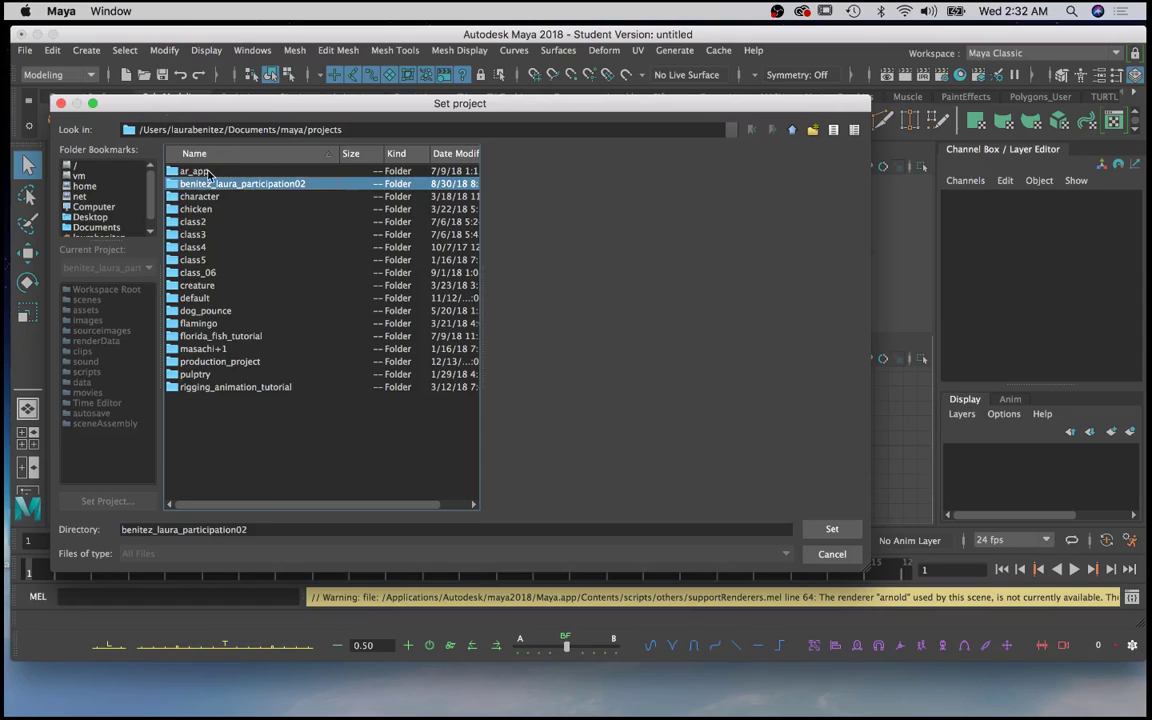
left_click(832, 530)
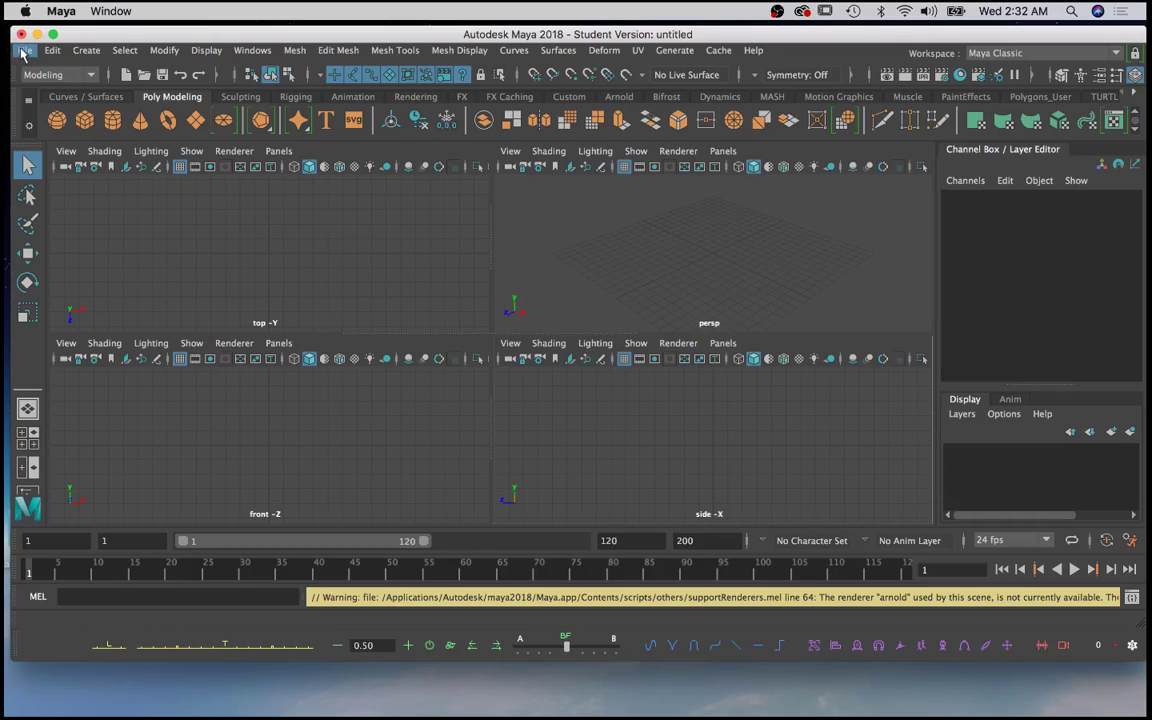
Step: Open the participation02 .ma scene without saving the untitled scene, and accept the student version notice
left_click(24, 51)
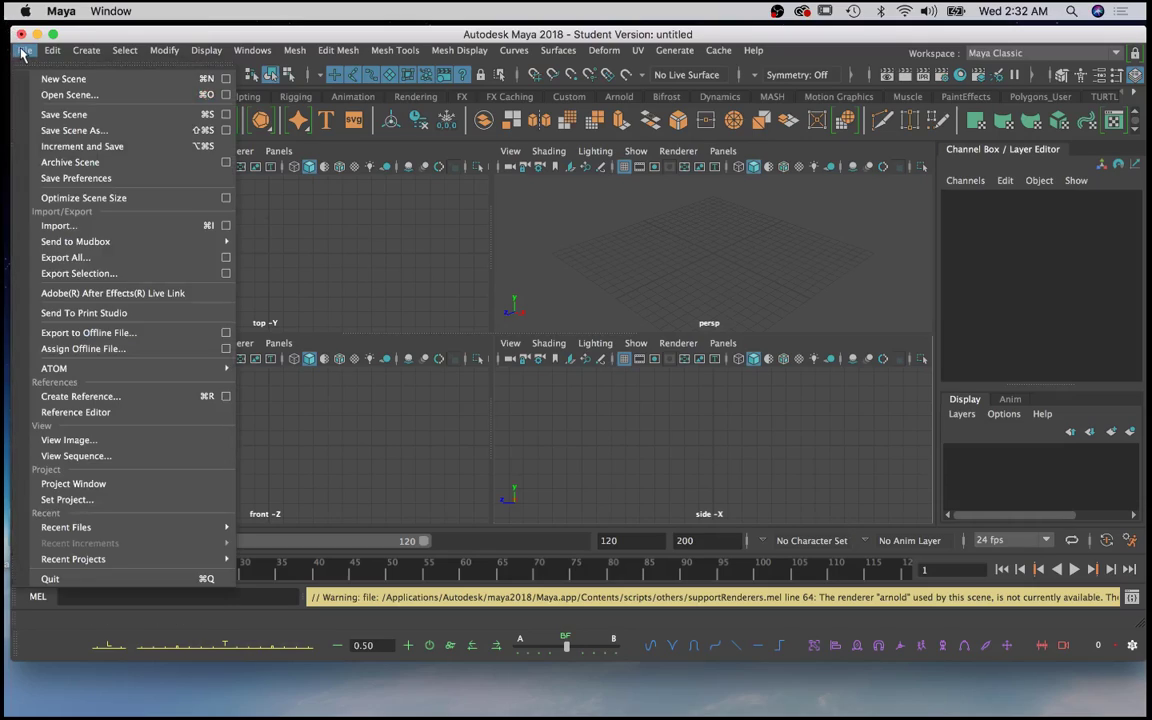
left_click(66, 95)
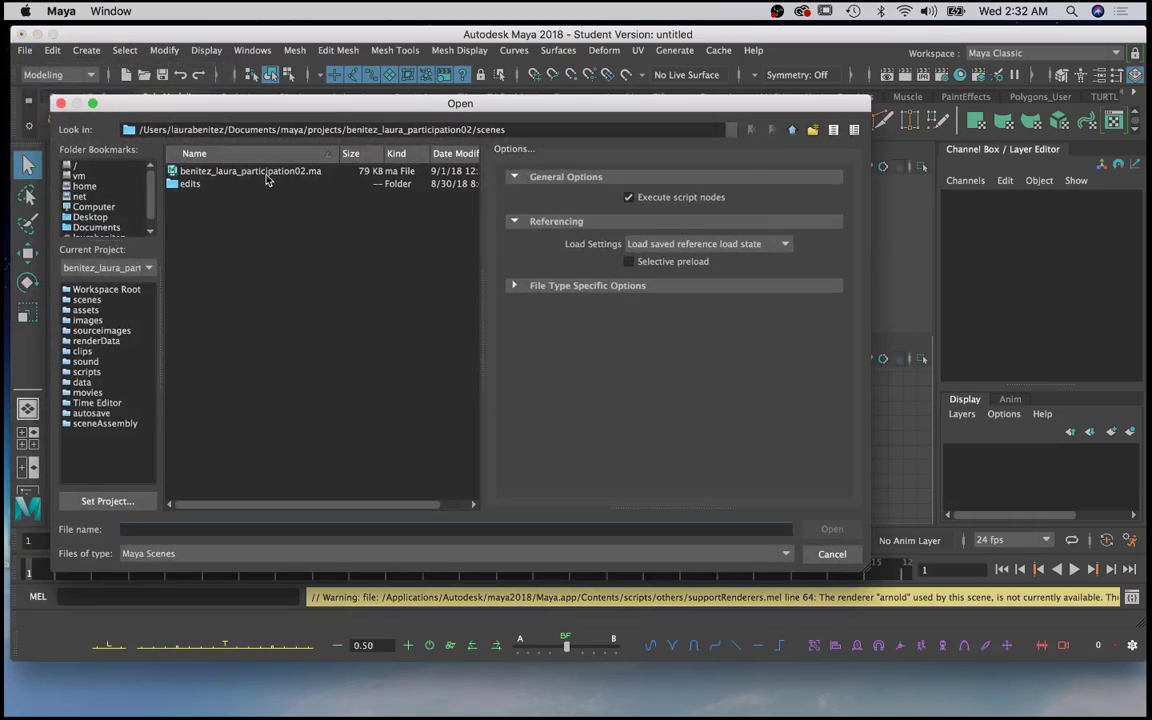
left_click(267, 174)
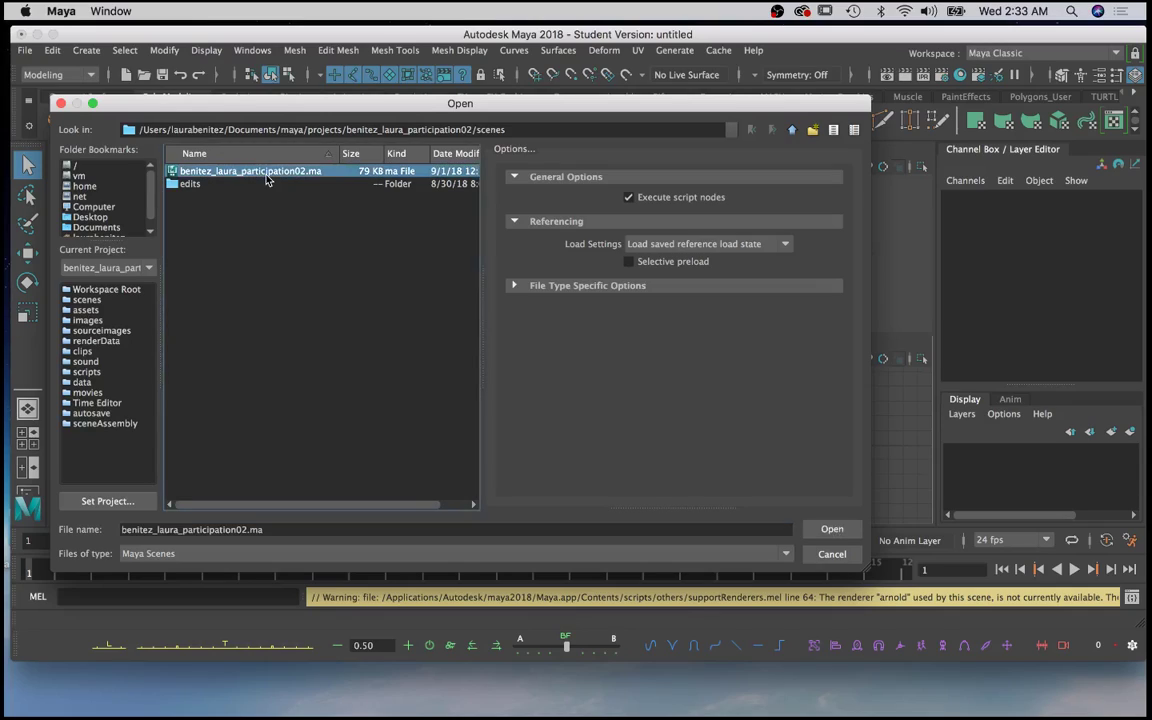
left_click(831, 530)
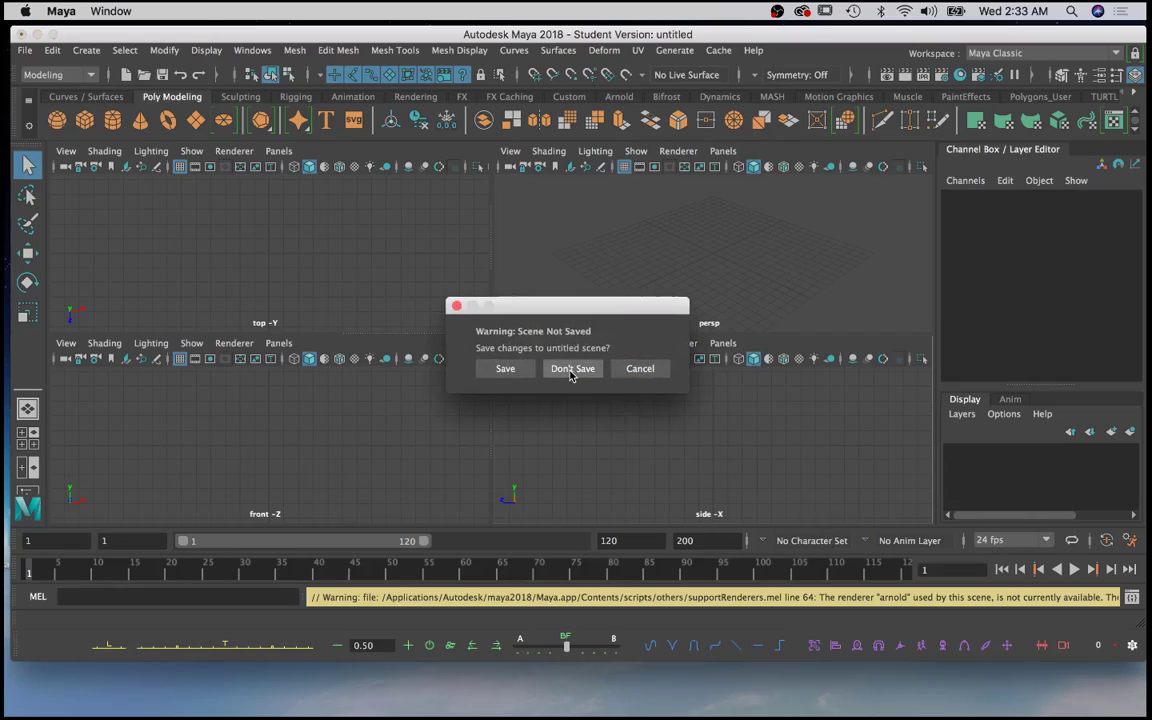
left_click(572, 369)
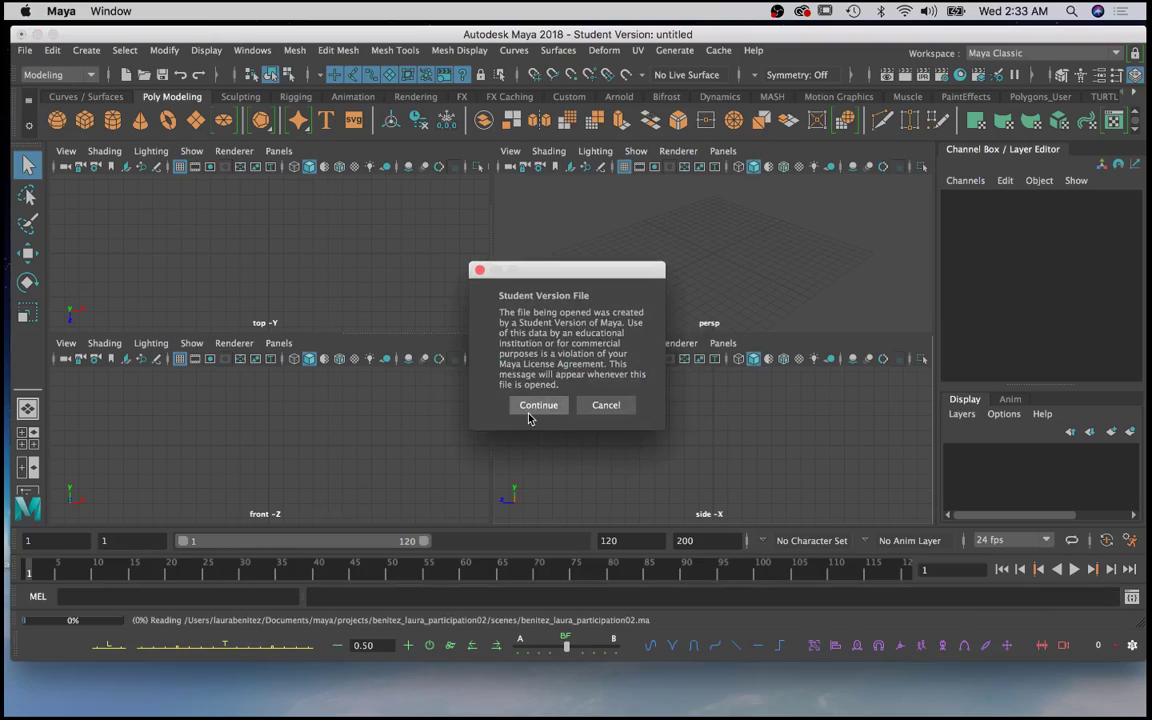
left_click(538, 405)
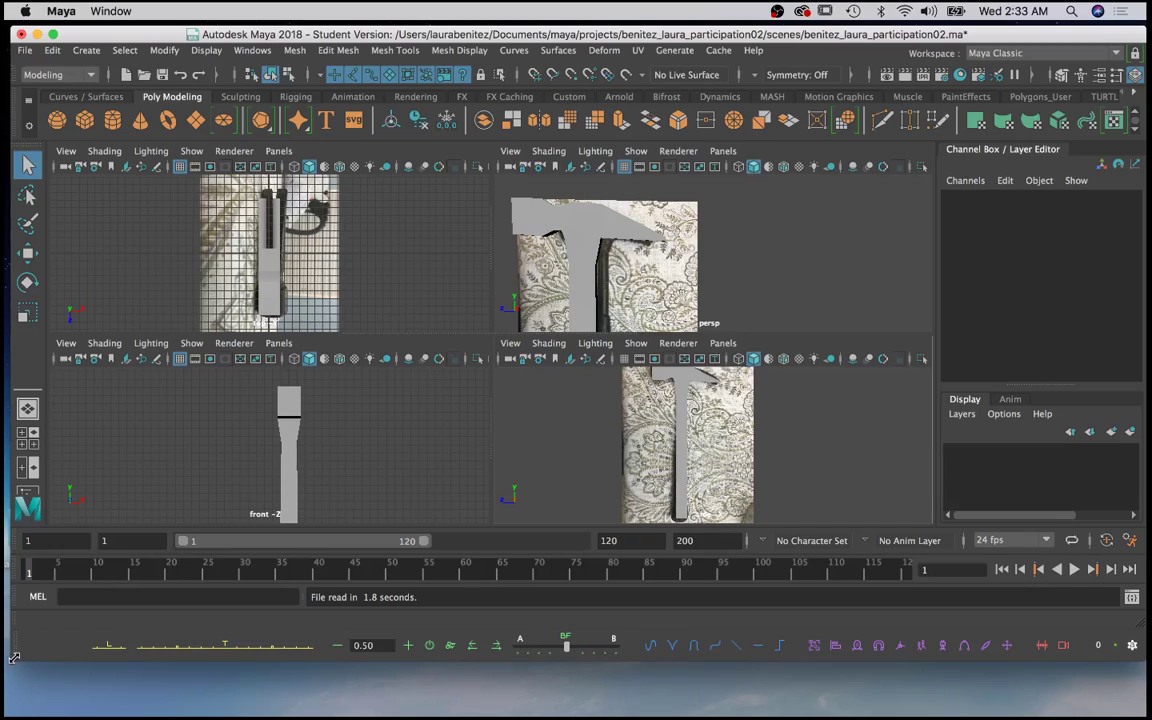
Step: Enlarge the application window and show the perspective view of the hammer at full size
left_click_drag(11, 661, 4, 716)
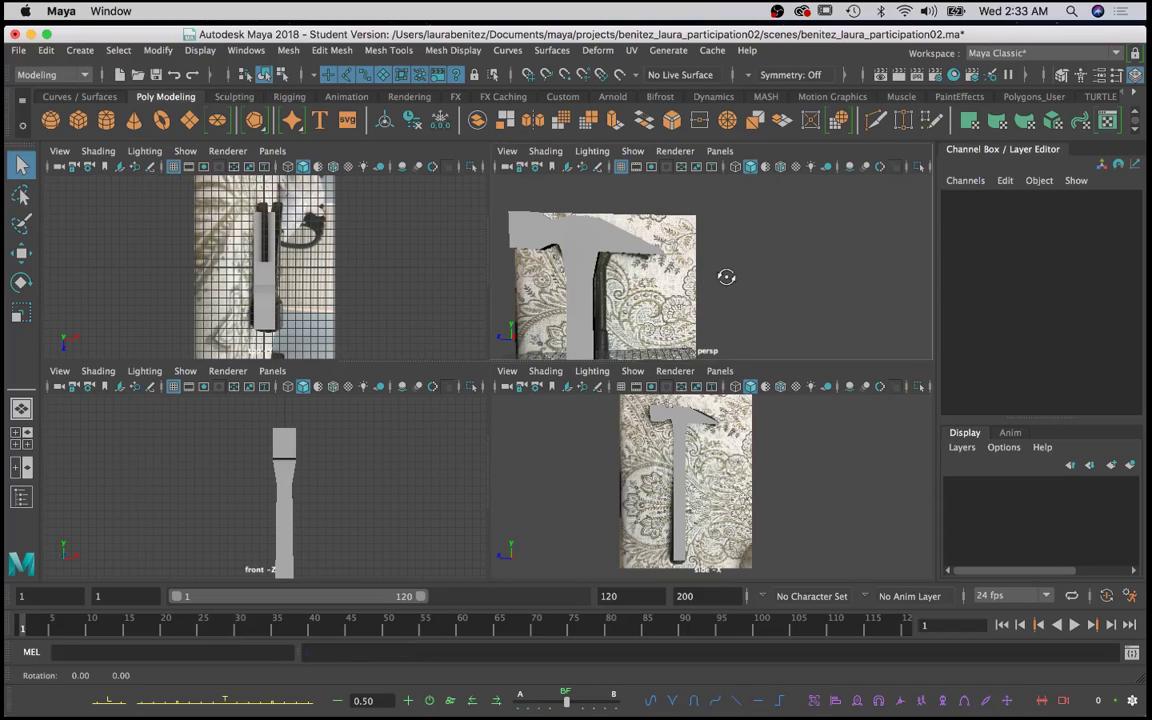
left_click_drag(725, 275, 700, 268, "alt")
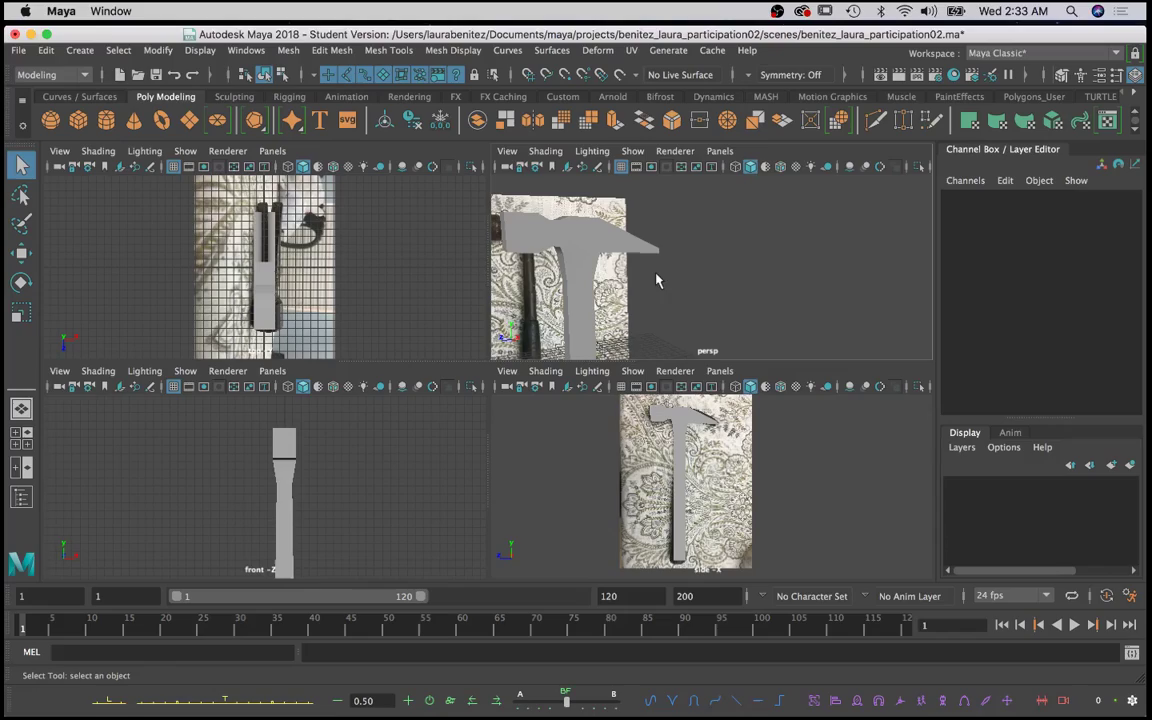
key("space")
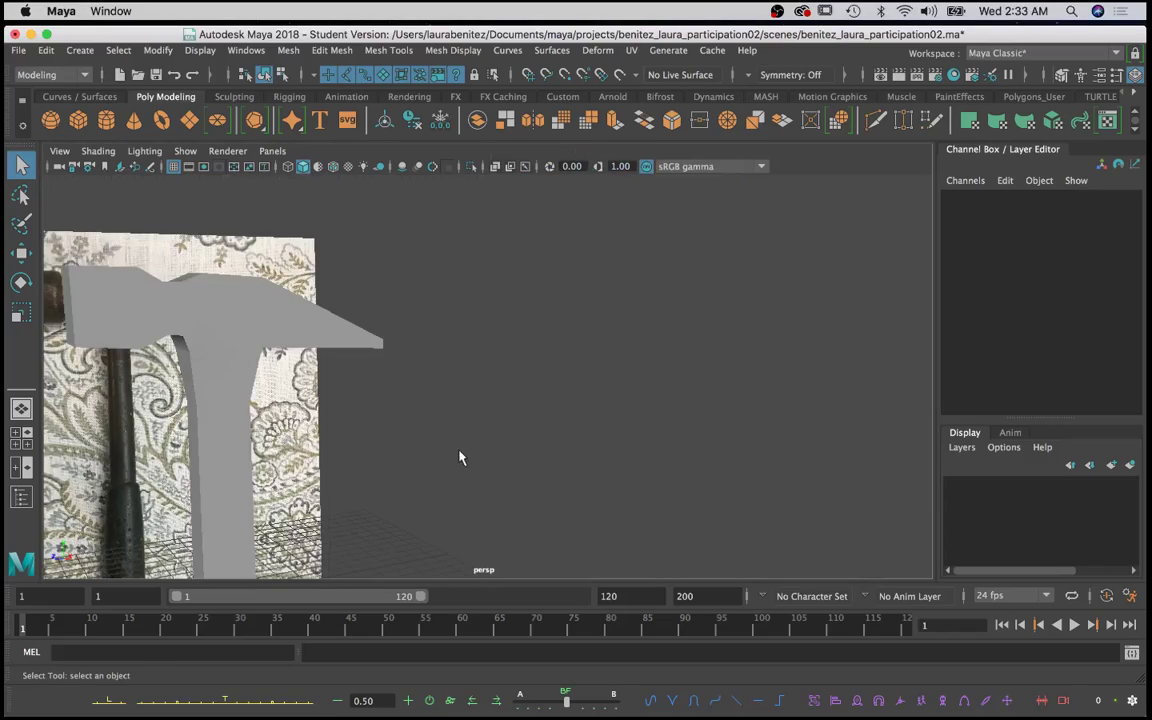
Step: Select the hammer mesh and examine its head, claw and neck from several sides against the reference photo
middle_click_drag(460, 458, 779, 399, "alt")
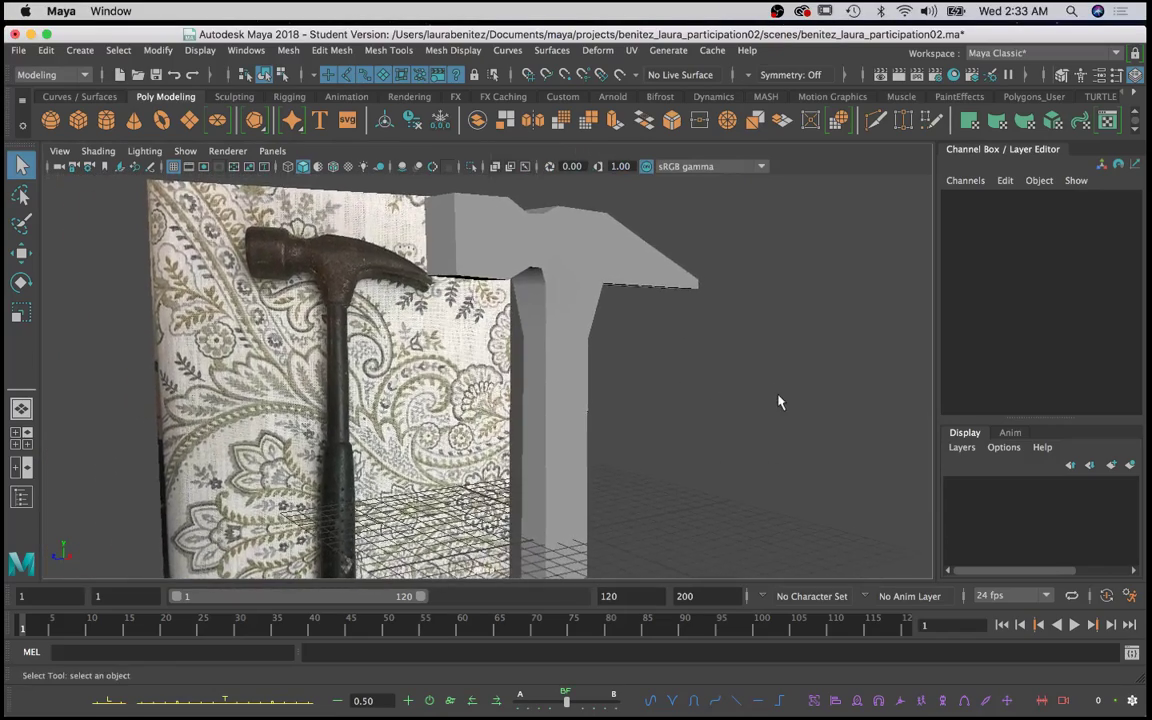
mouse_move(779, 399)
left_mouse_down("alt")
mouse_move(458, 404)
mouse_move(777, 404)
left_mouse_up("alt")
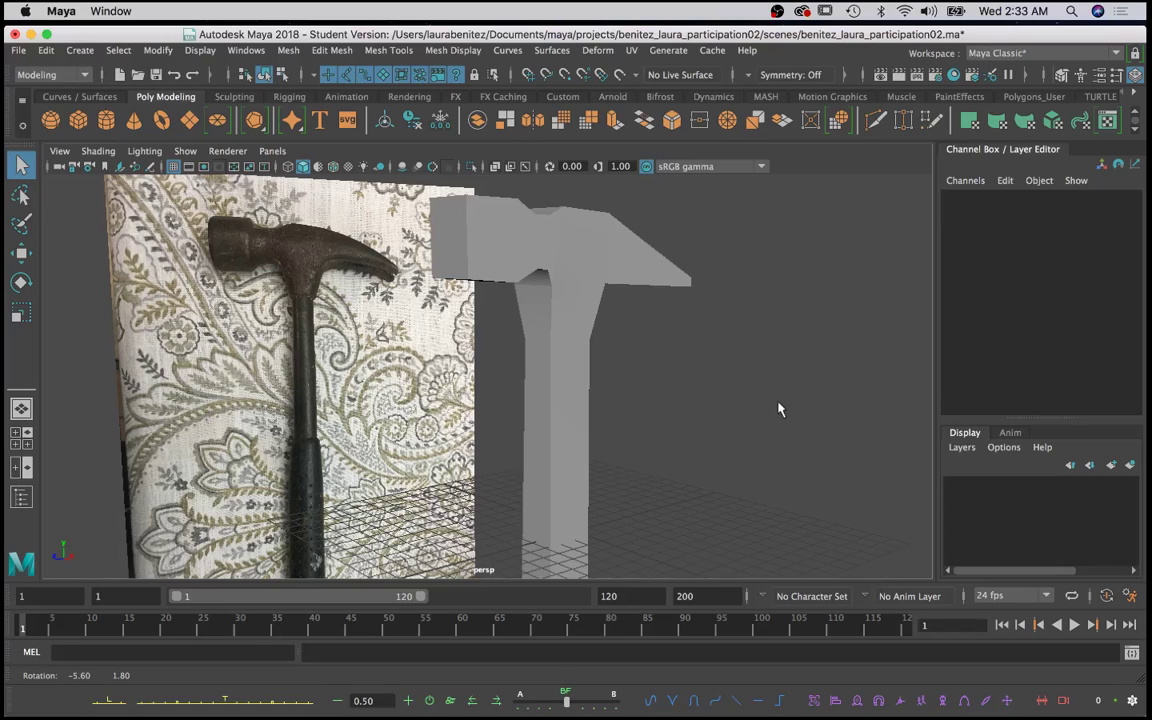
left_click_drag(779, 409, 710, 404, "alt")
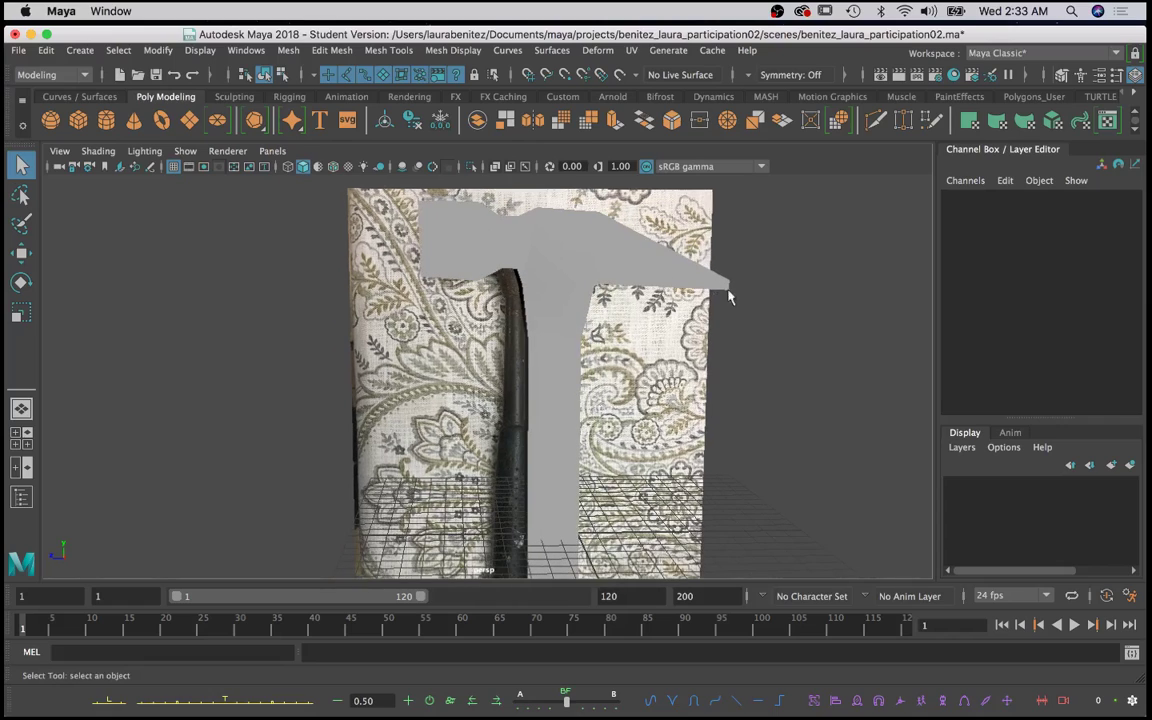
left_click_drag(533, 315, 497, 297, "alt")
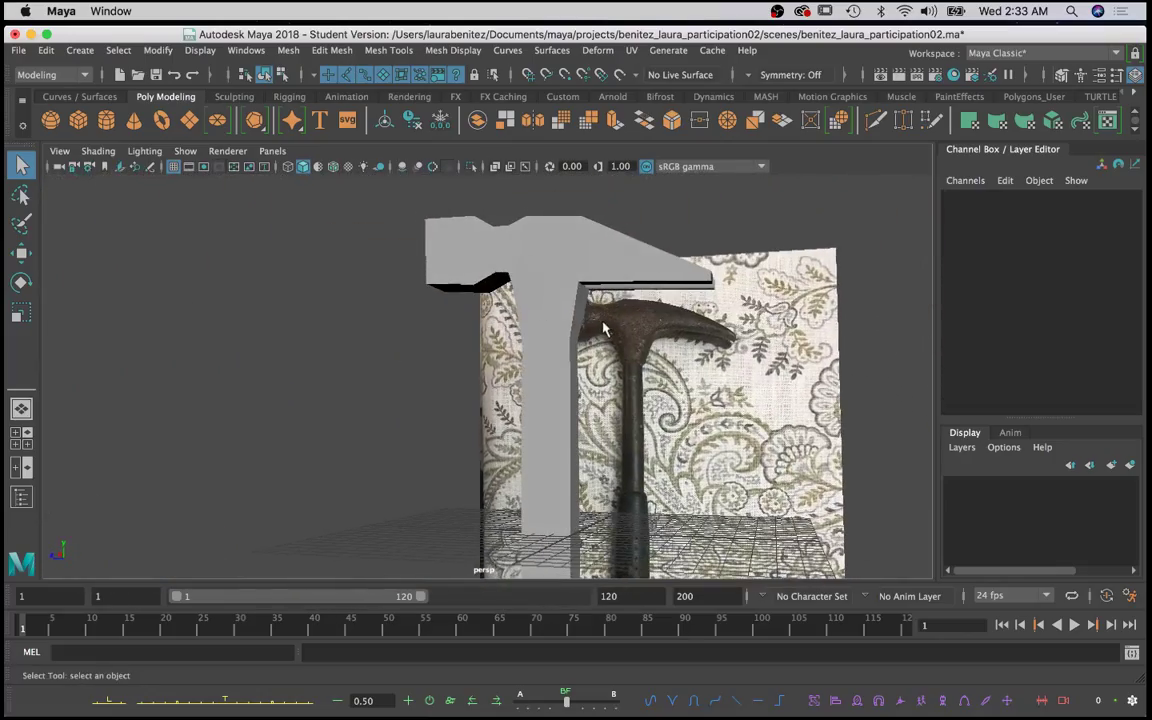
middle_click_drag(604, 327, 563, 357, "alt")
left_click_drag(618, 328, 613, 354, "alt")
left_click(472, 285)
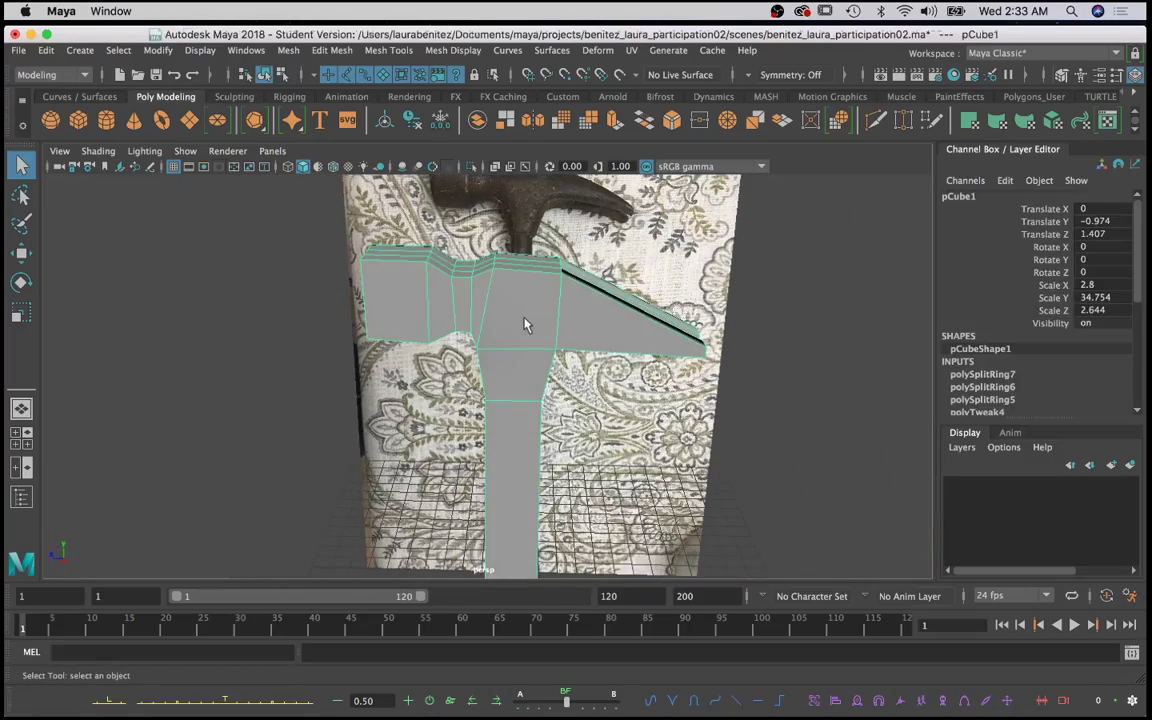
mouse_move(464, 329)
left_mouse_down("alt")
mouse_move(609, 380)
mouse_move(760, 363)
mouse_move(743, 342)
mouse_move(597, 278)
mouse_move(455, 325)
left_mouse_up("alt")
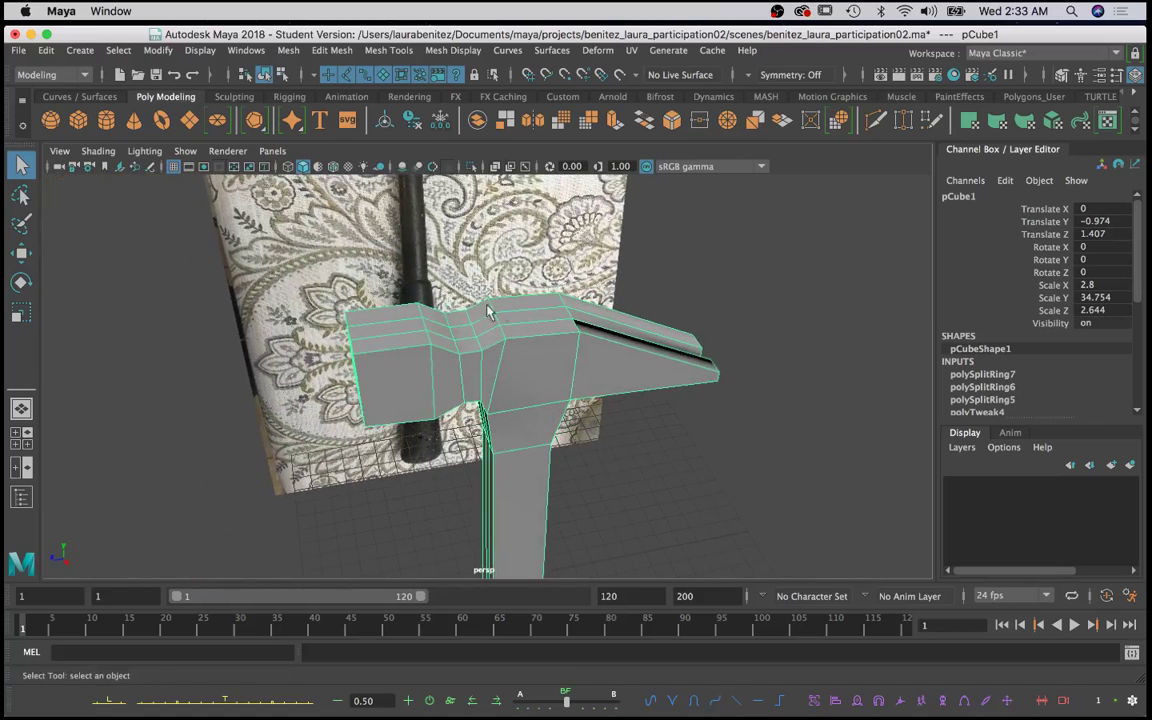
left_click_drag(352, 341, 314, 335, "alt")
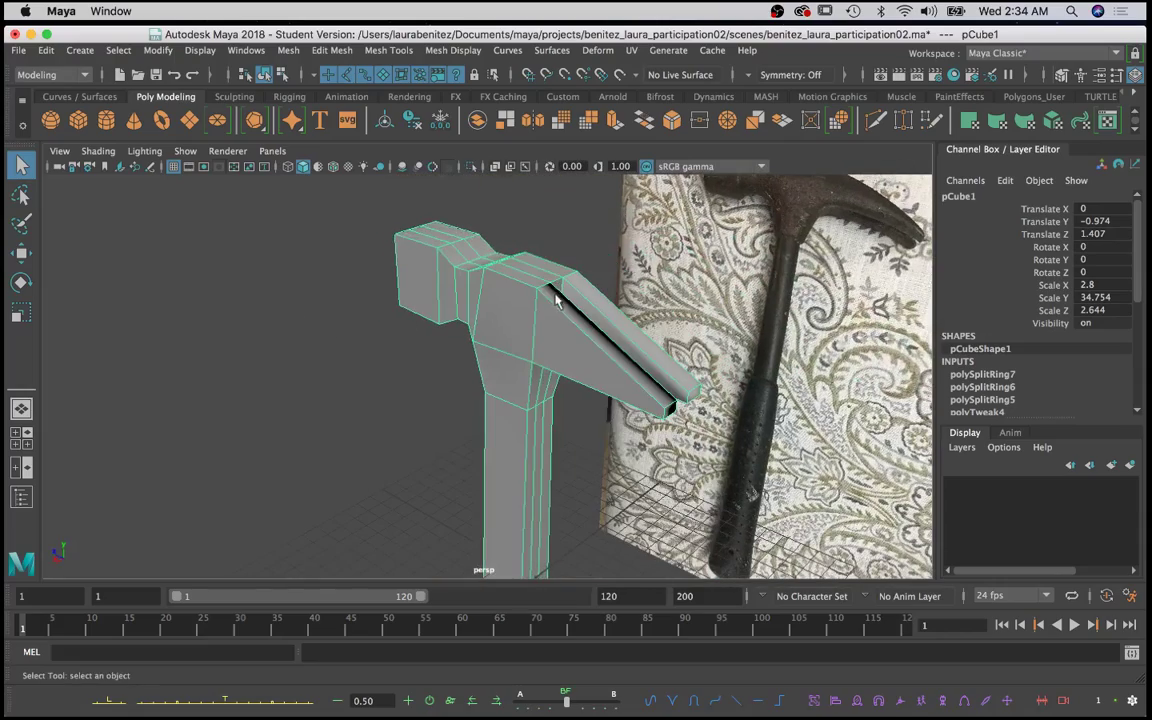
middle_click_drag(505, 287, 525, 385, "alt")
mouse_move(525, 385)
left_mouse_down("alt")
mouse_move(437, 380)
mouse_move(395, 394)
mouse_move(722, 368)
mouse_move(582, 366)
mouse_move(689, 363)
mouse_move(560, 330)
mouse_move(520, 398)
left_mouse_up("alt")
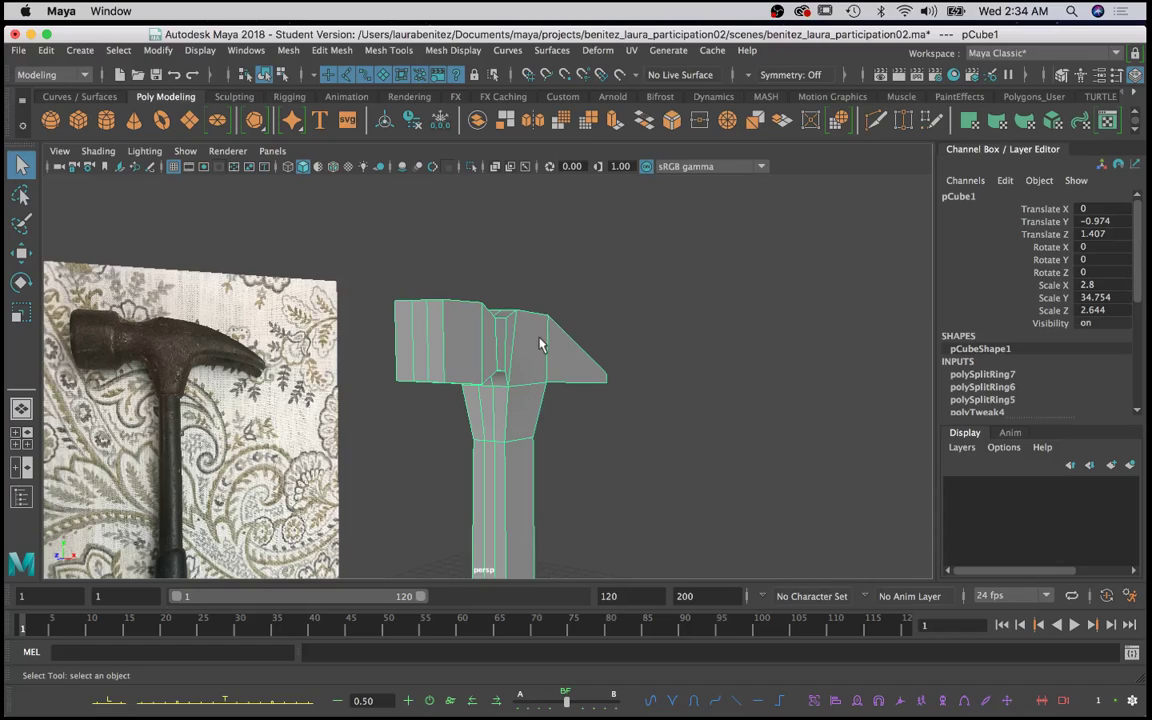
left_click_drag(540, 342, 550, 366, "alt")
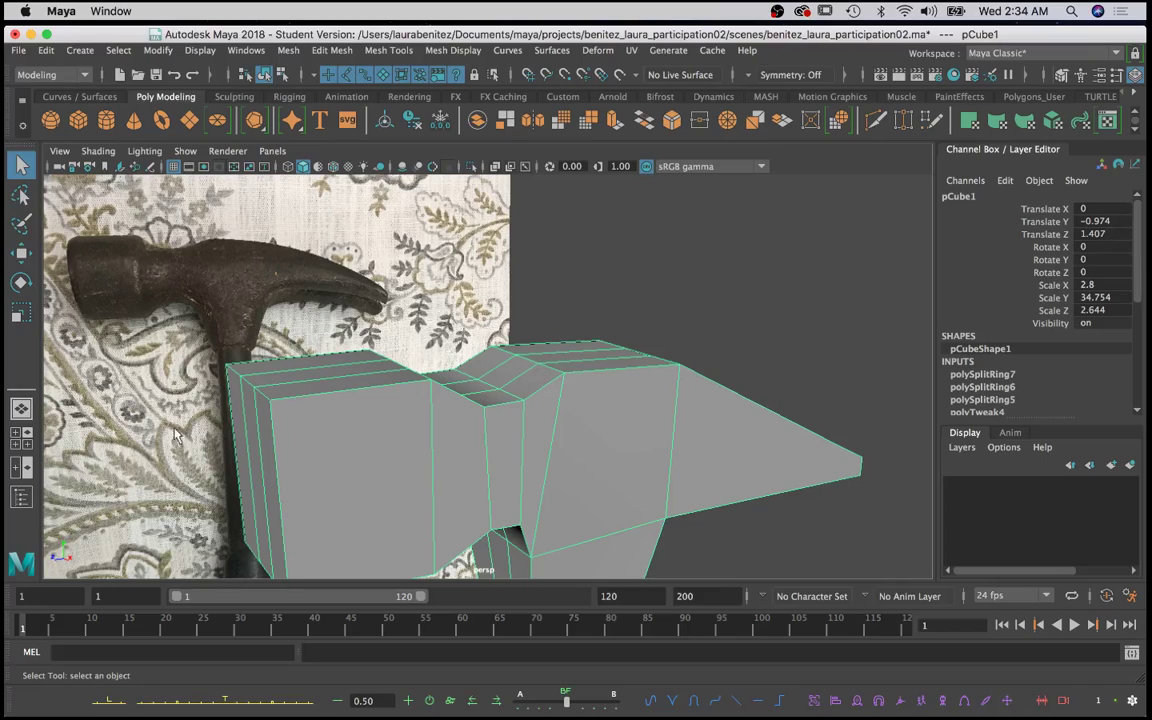
left_click_drag(329, 393, 340, 360, "alt")
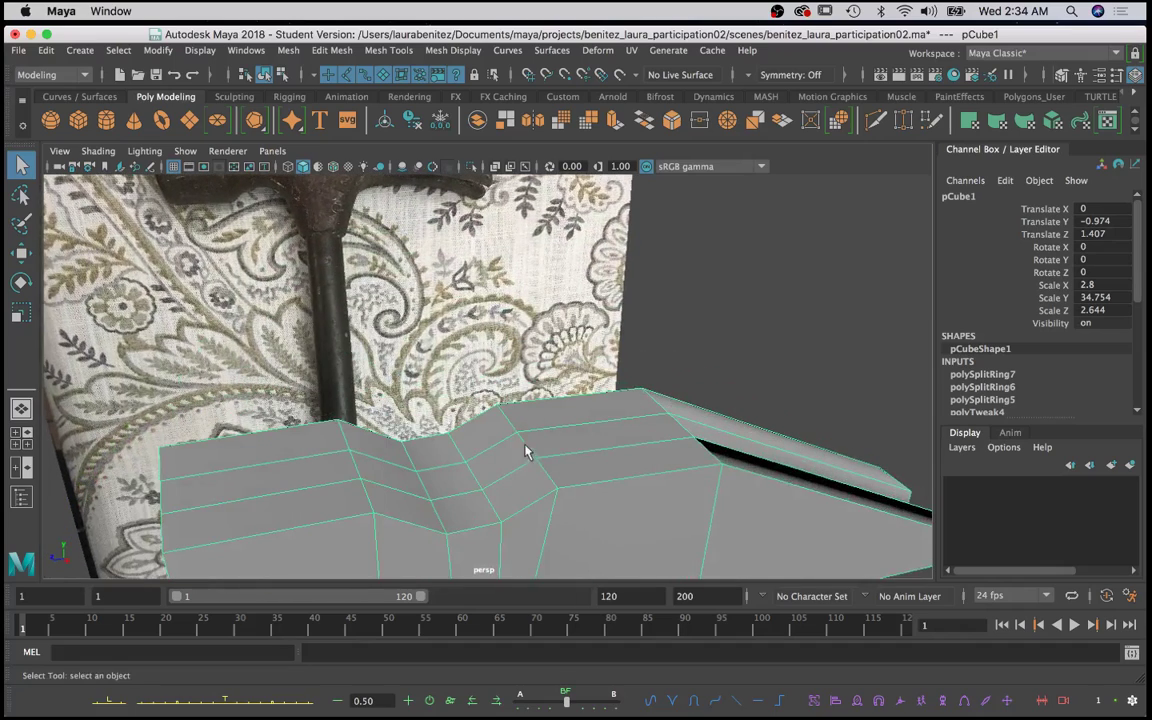
Step: Switch the hammer to vertex selection and select an inner lengthwise row of vertices along the top of the head
right_click(524, 262)
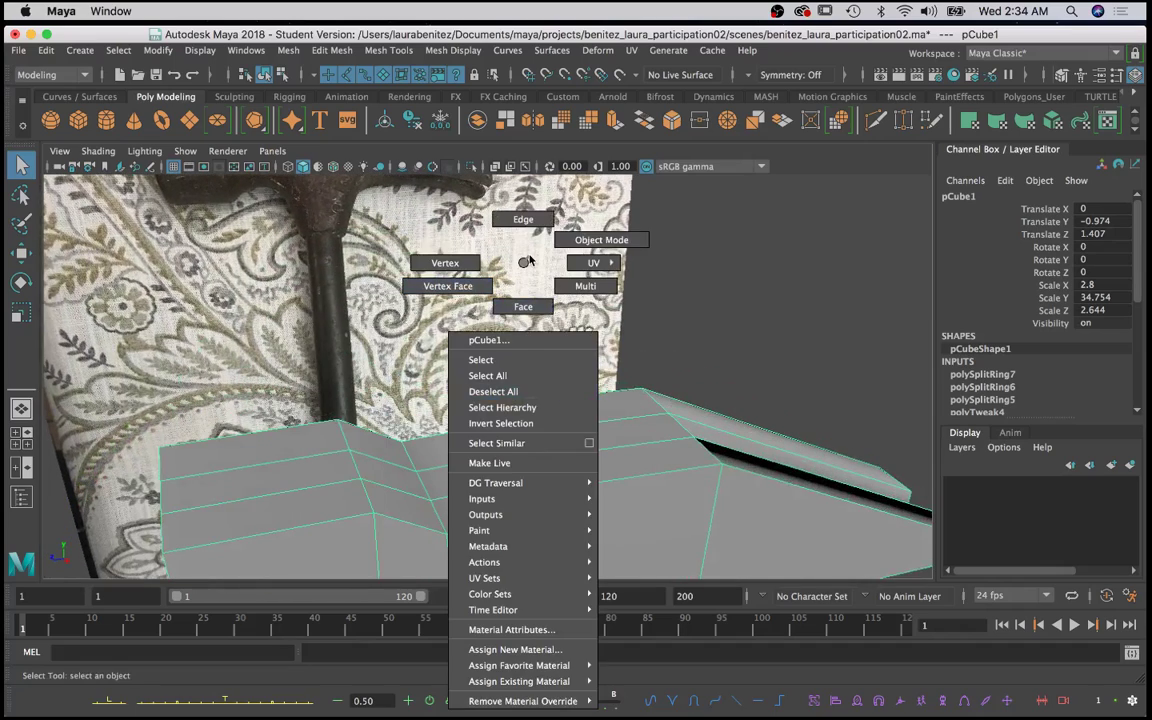
left_click(443, 264)
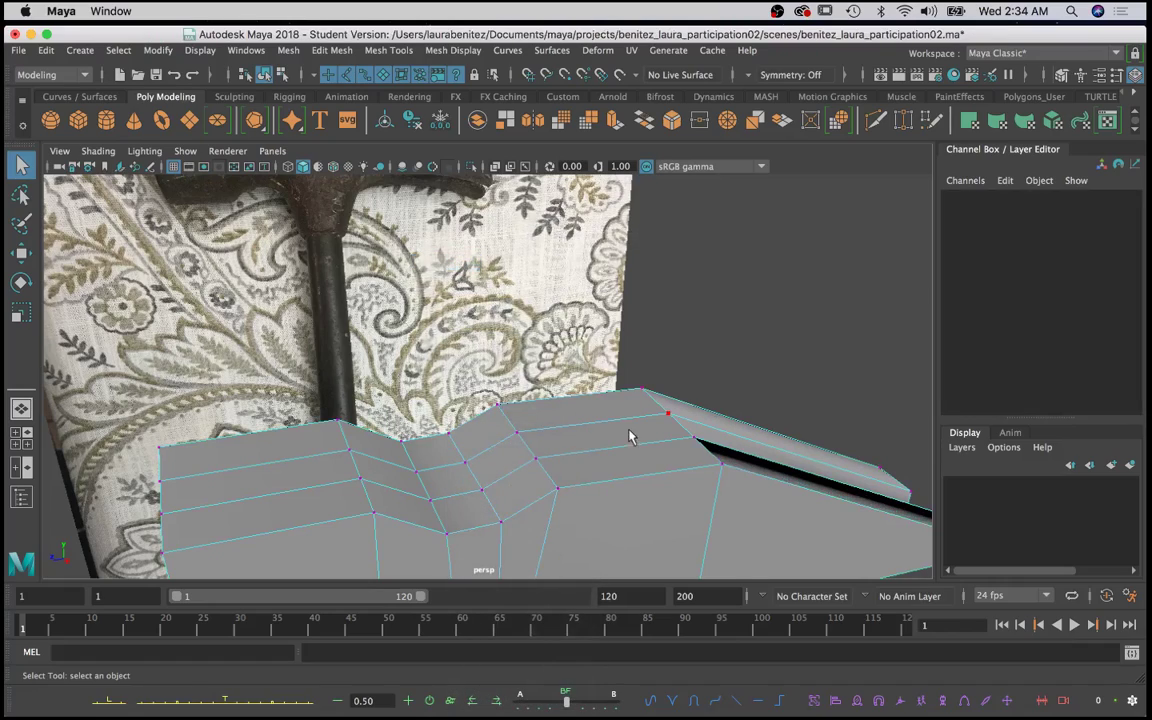
left_click(674, 412)
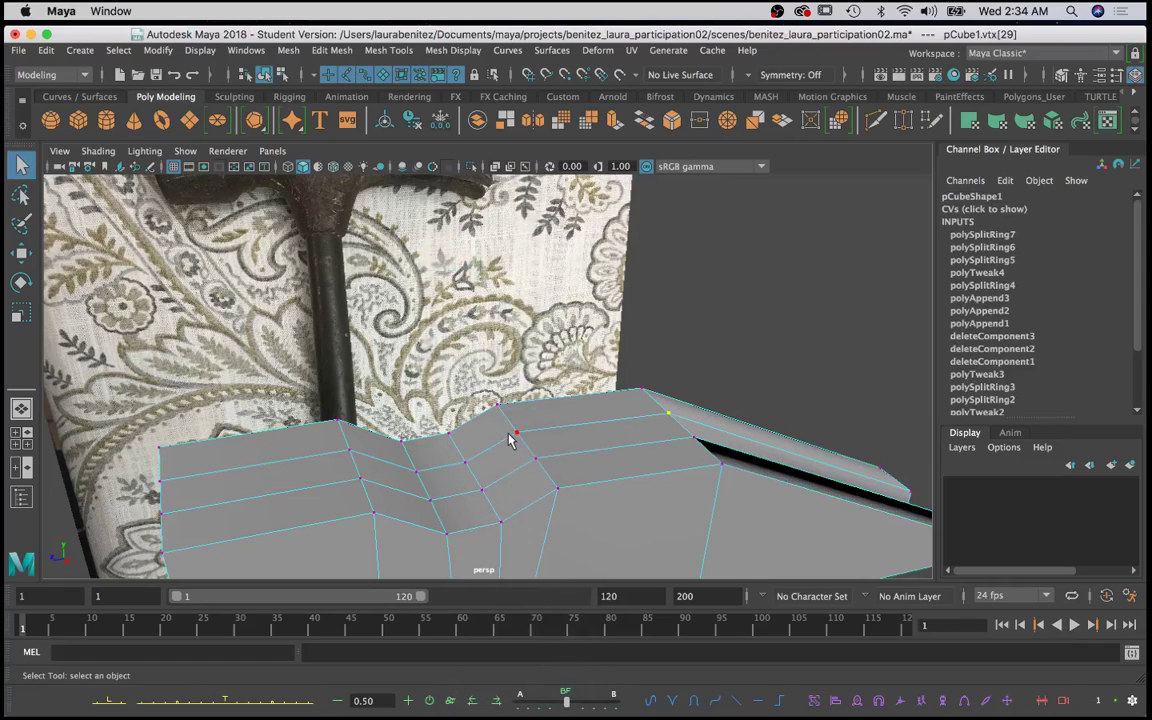
double_click(160, 482, "shift")
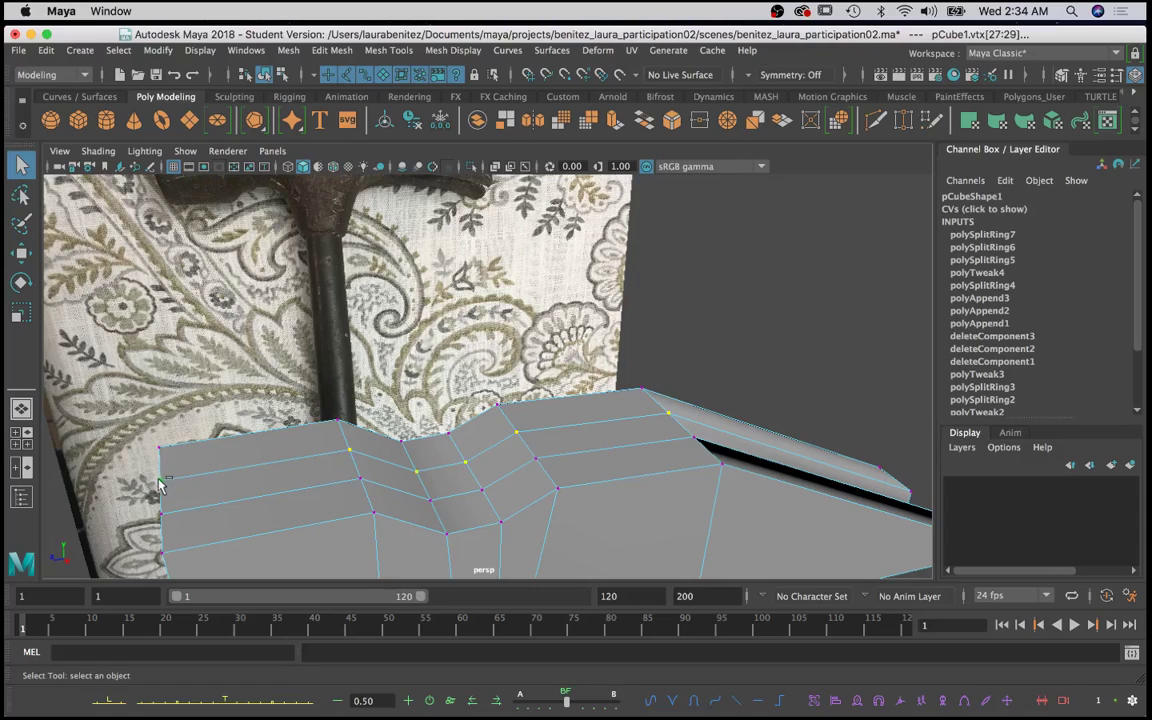
left_click_drag(505, 495, 617, 468, "alt")
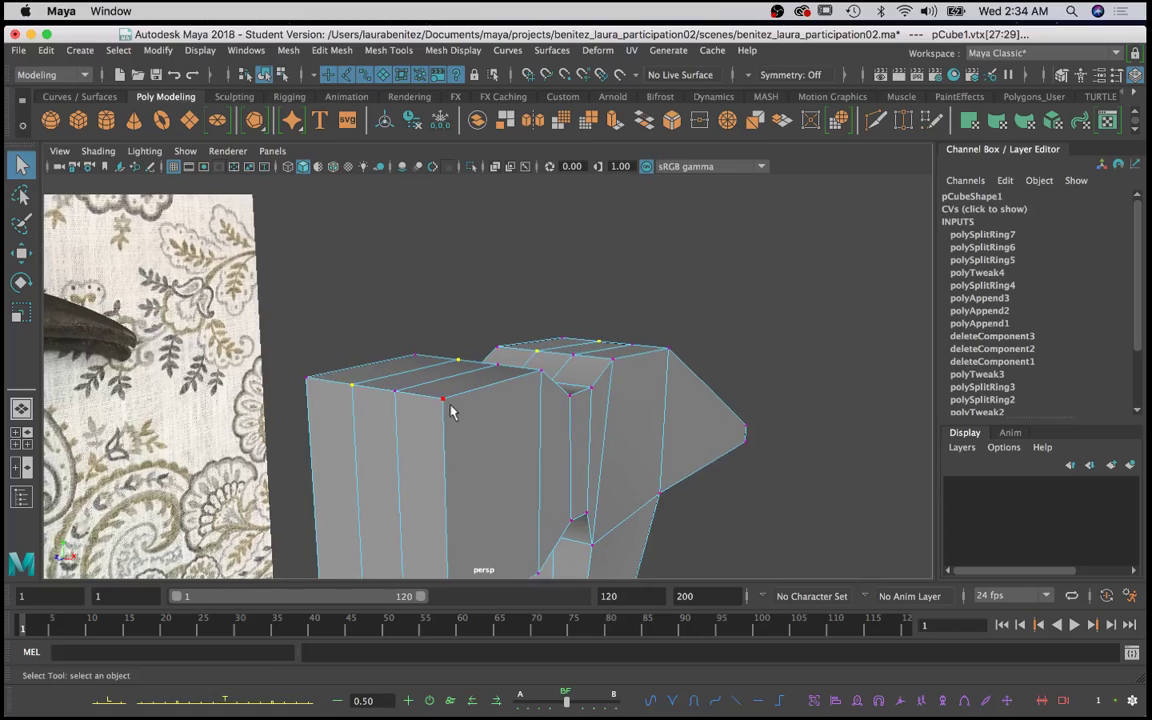
left_click(405, 373, "shift")
Step: Select the four inner vertices on top of the striking block and raise them slightly
mouse_move(620, 365)
left_mouse_down("alt")
mouse_move(514, 380)
mouse_move(627, 379)
left_mouse_up("alt")
left_click_drag(379, 403, 387, 391, "alt")
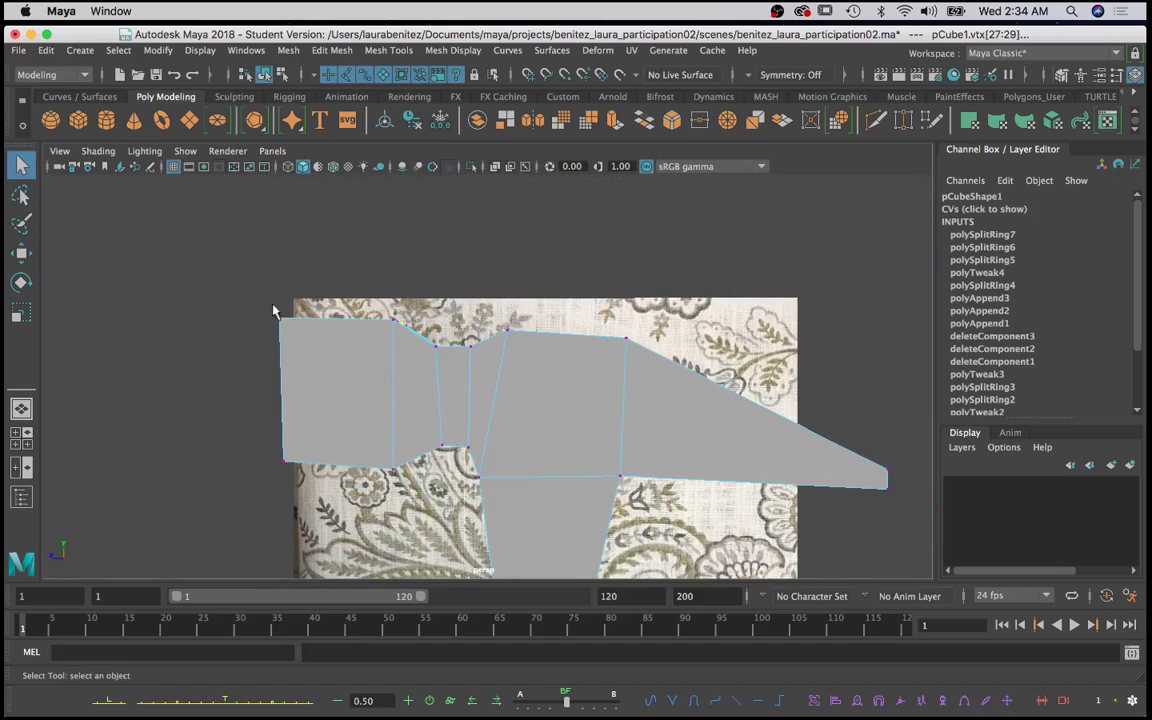
left_click_drag(335, 358, 322, 380, "alt")
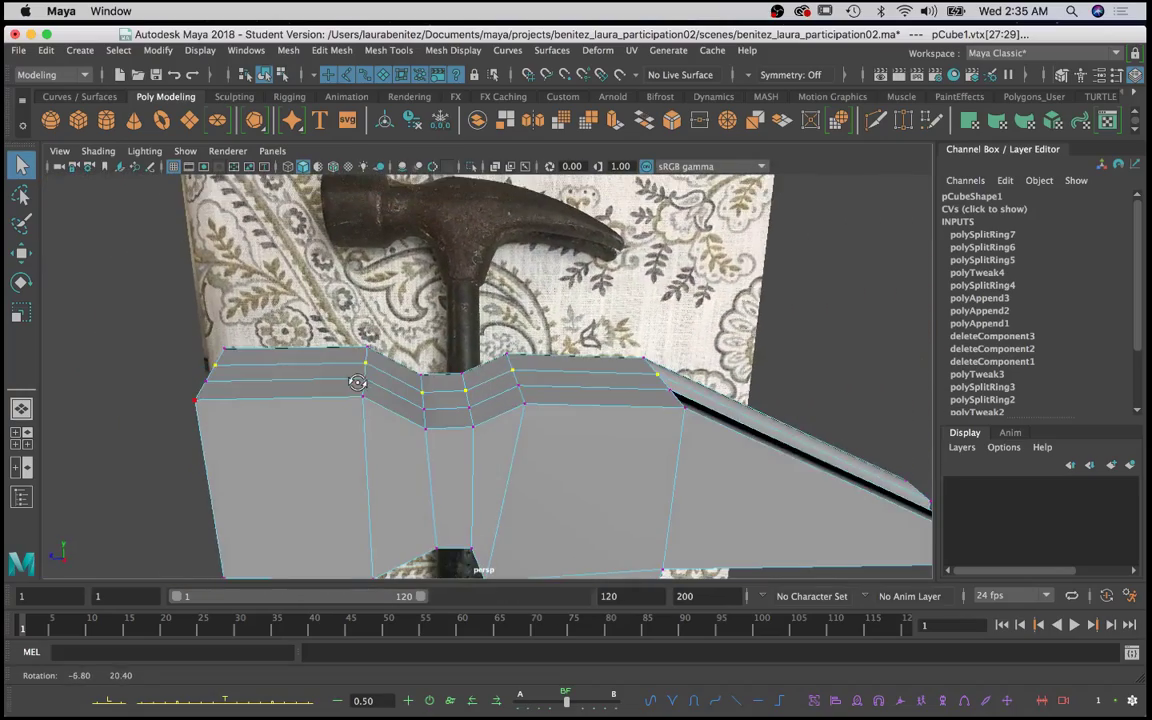
left_click(216, 366)
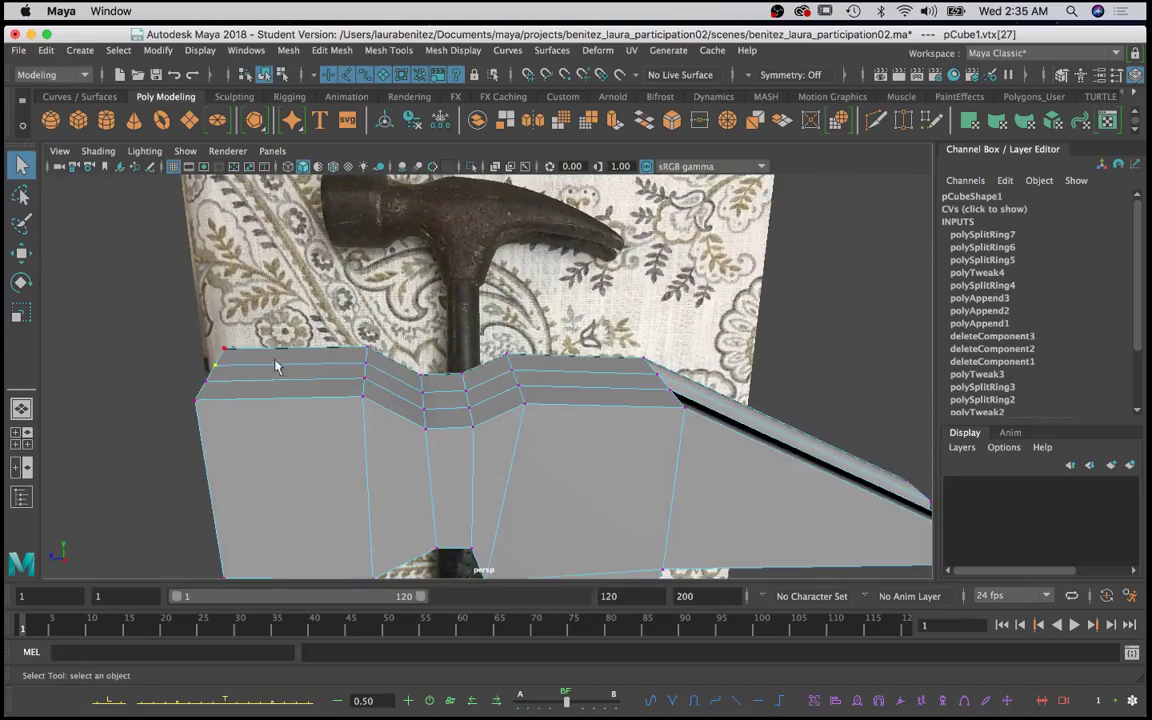
left_click(367, 366, "shift")
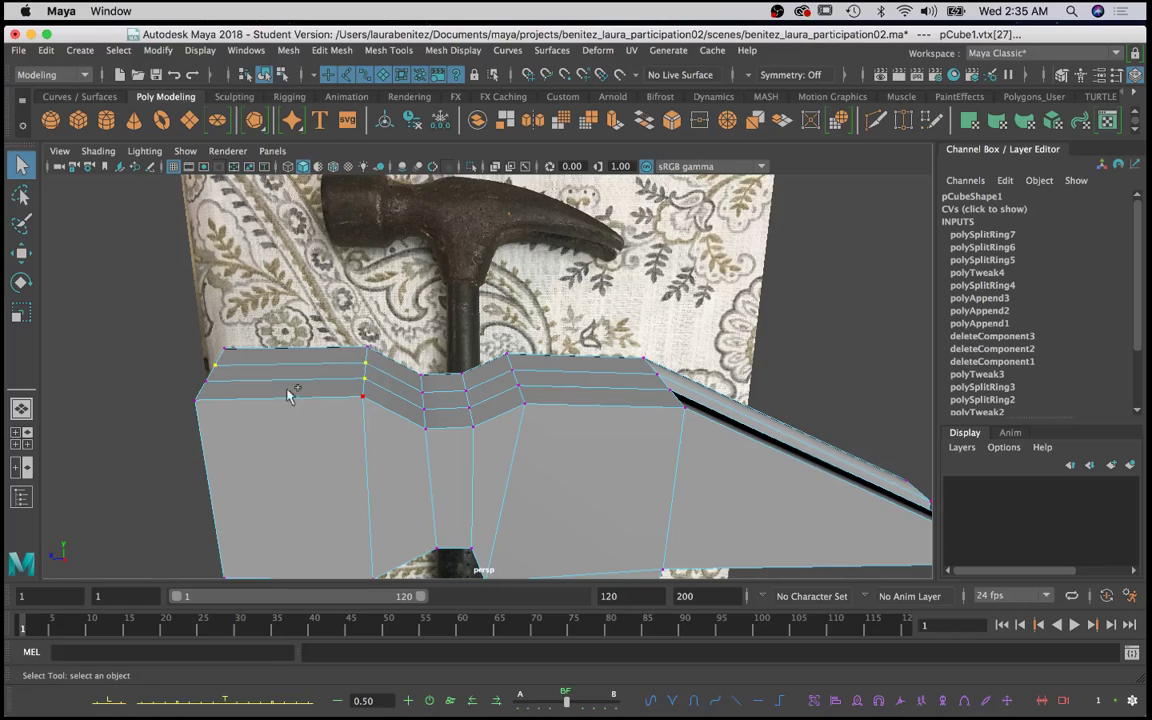
left_click_drag(285, 419, 288, 396, "alt")
key("w")
left_click_drag(320, 248, 316, 241)
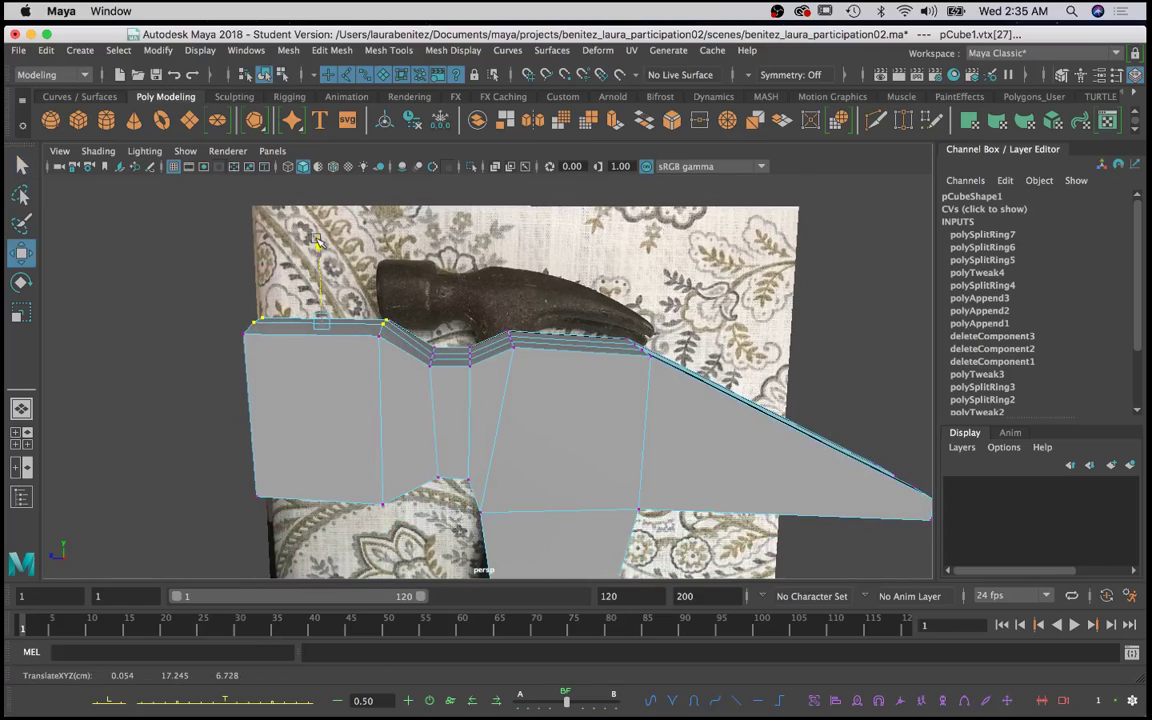
Step: Lower the outer top corner vertices of the striking block on both sides to bevel its upper edges
left_click_drag(436, 334, 555, 329, "alt")
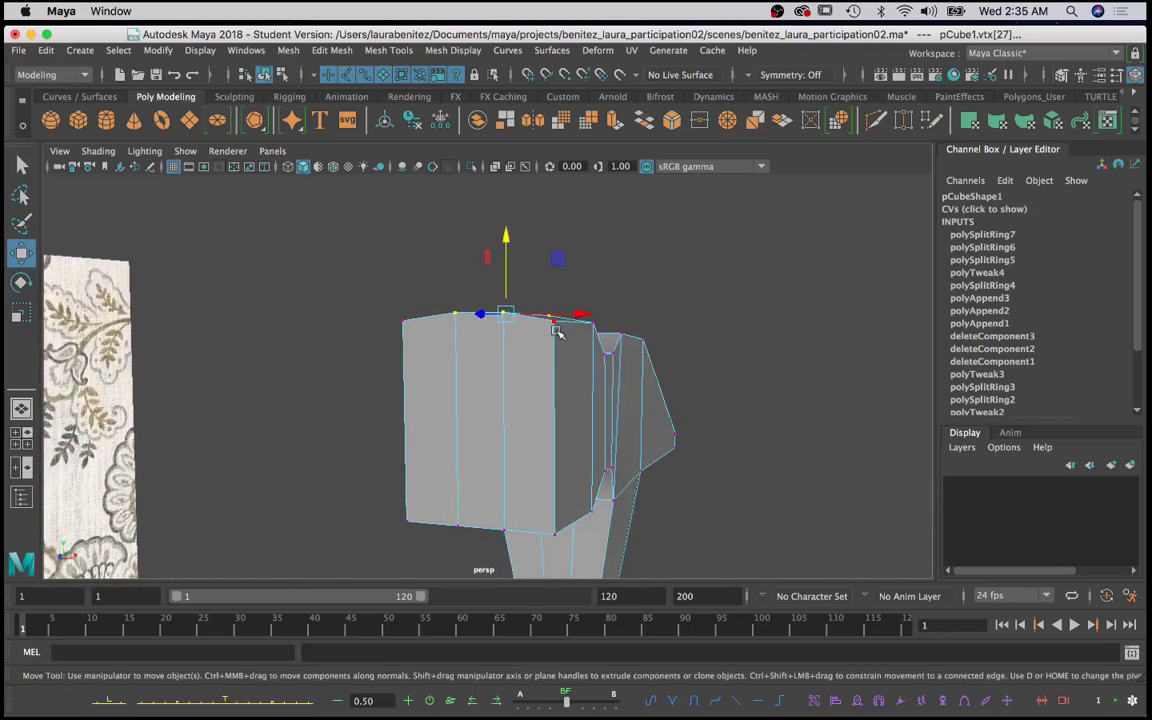
key("q")
left_click(588, 324)
left_click(590, 325, "shift")
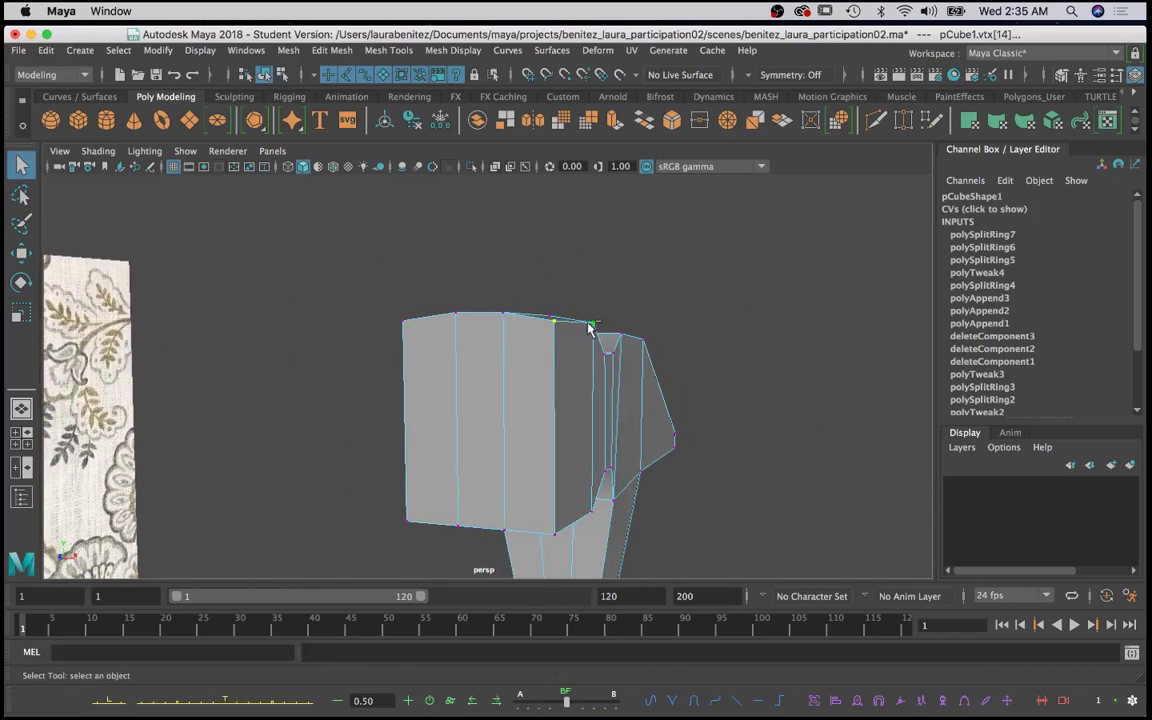
left_click(404, 327, "shift")
left_click_drag(404, 327, 370, 354, "alt")
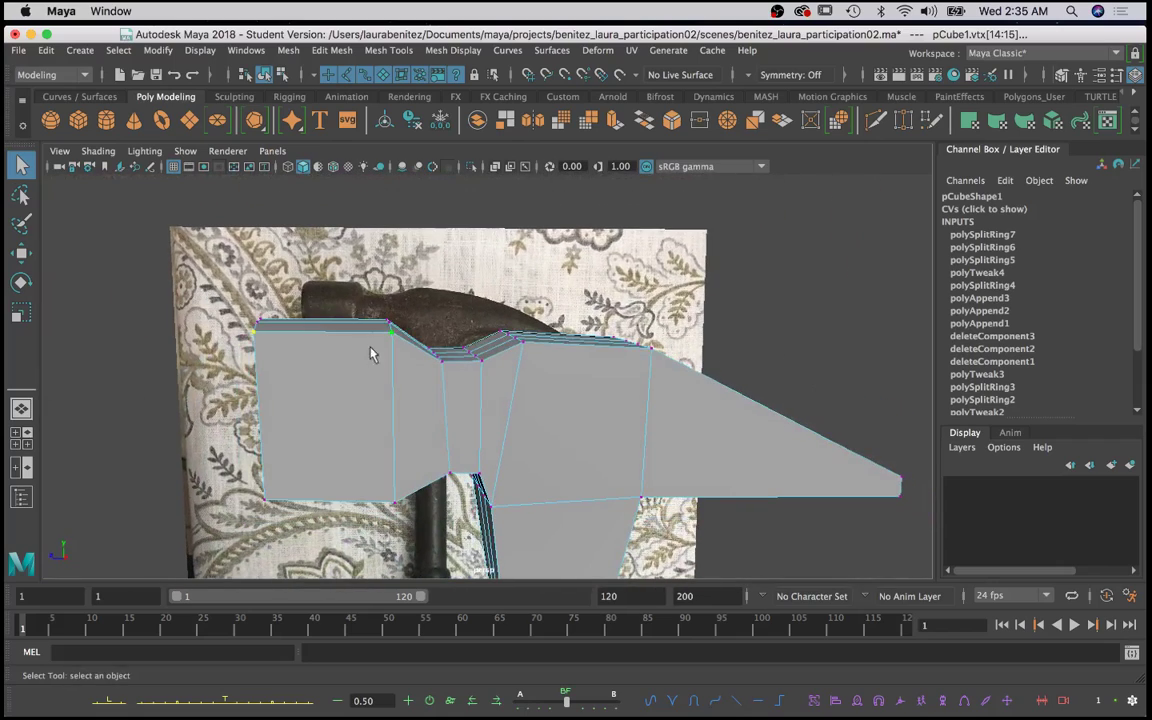
key("w")
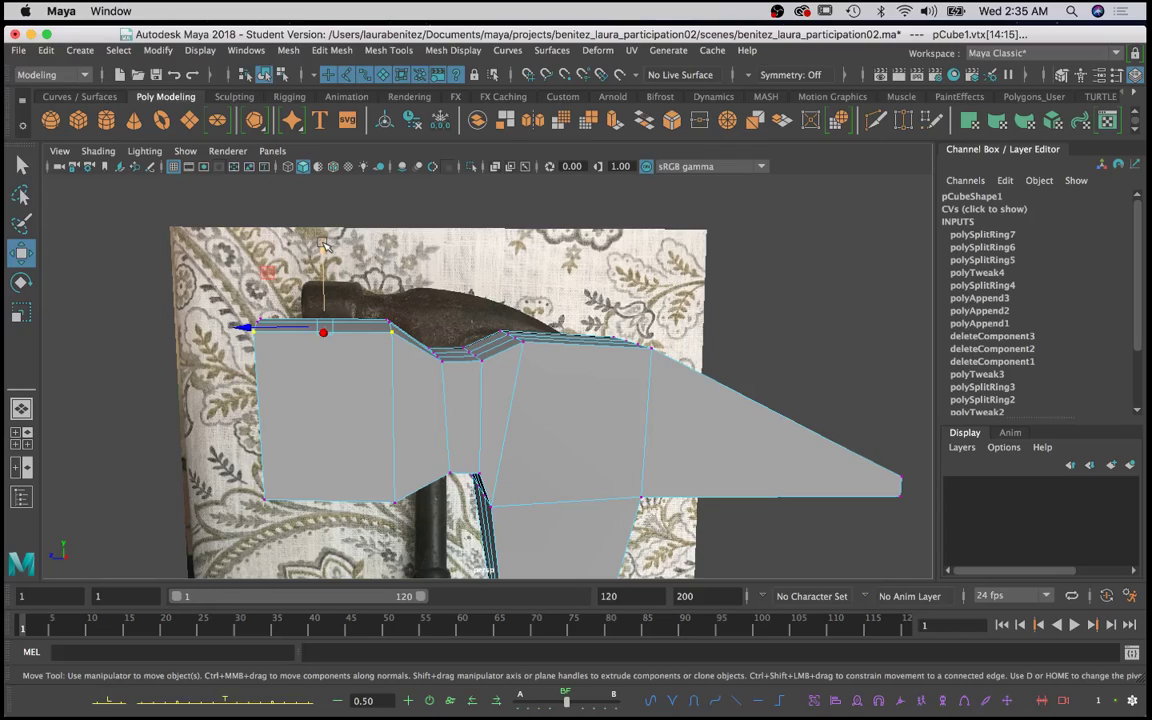
left_click_drag(323, 245, 321, 272)
Step: Raise the four outer corner vertices on the underside of the striking block to bevel its lower edges
left_click_drag(436, 338, 419, 451, "alt")
key("q")
left_click(402, 437)
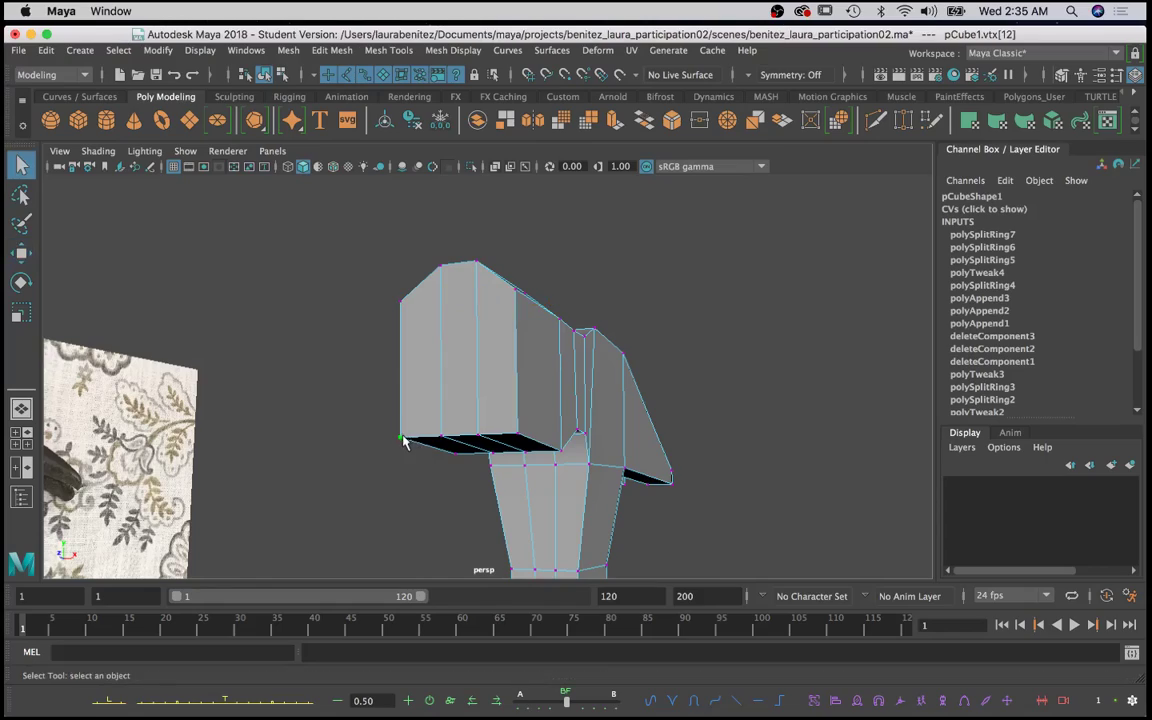
left_click(456, 456, "shift")
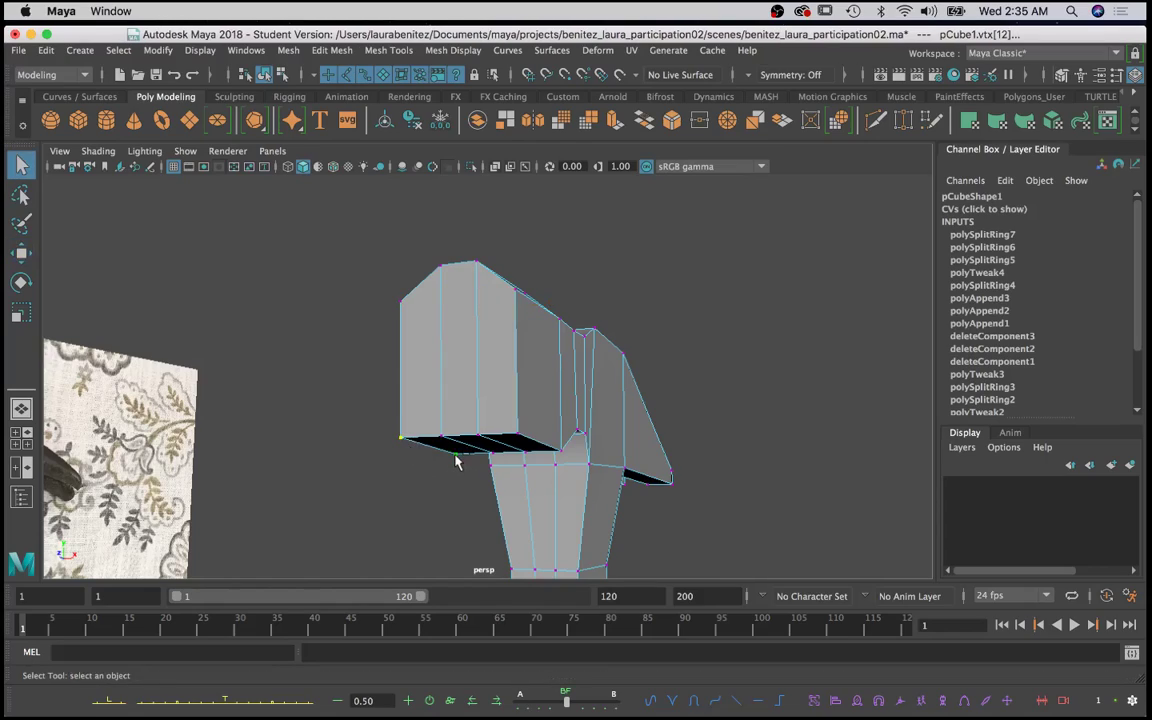
left_click(518, 436, "shift")
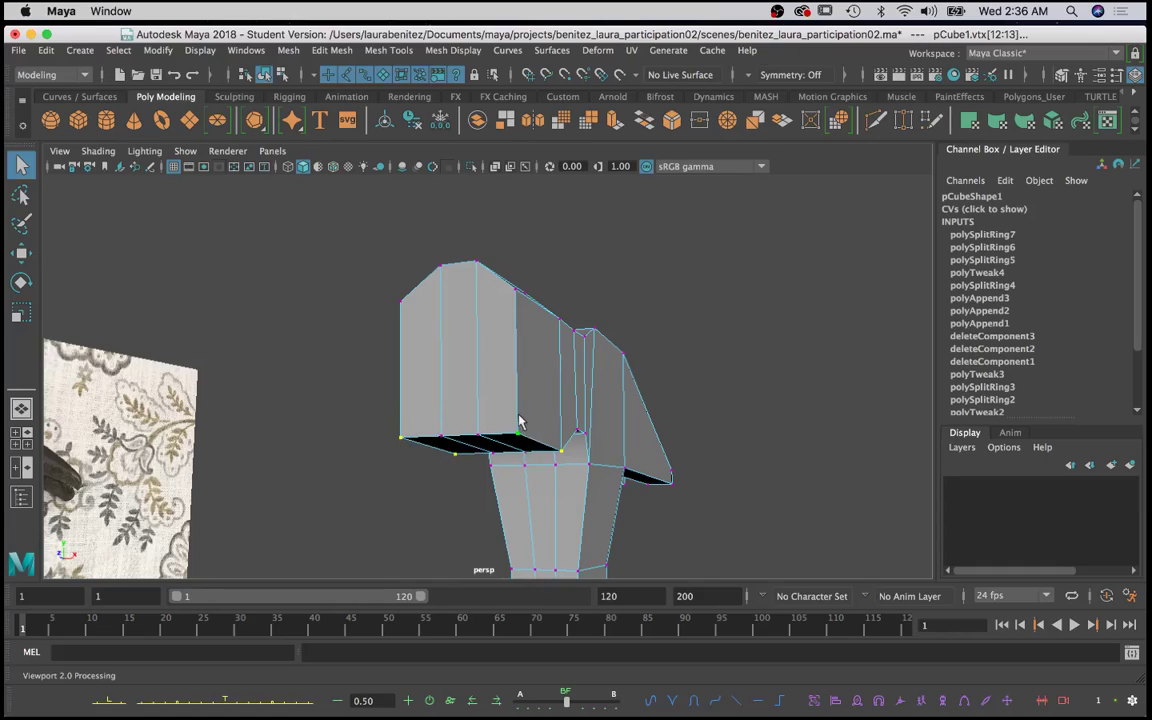
key("w")
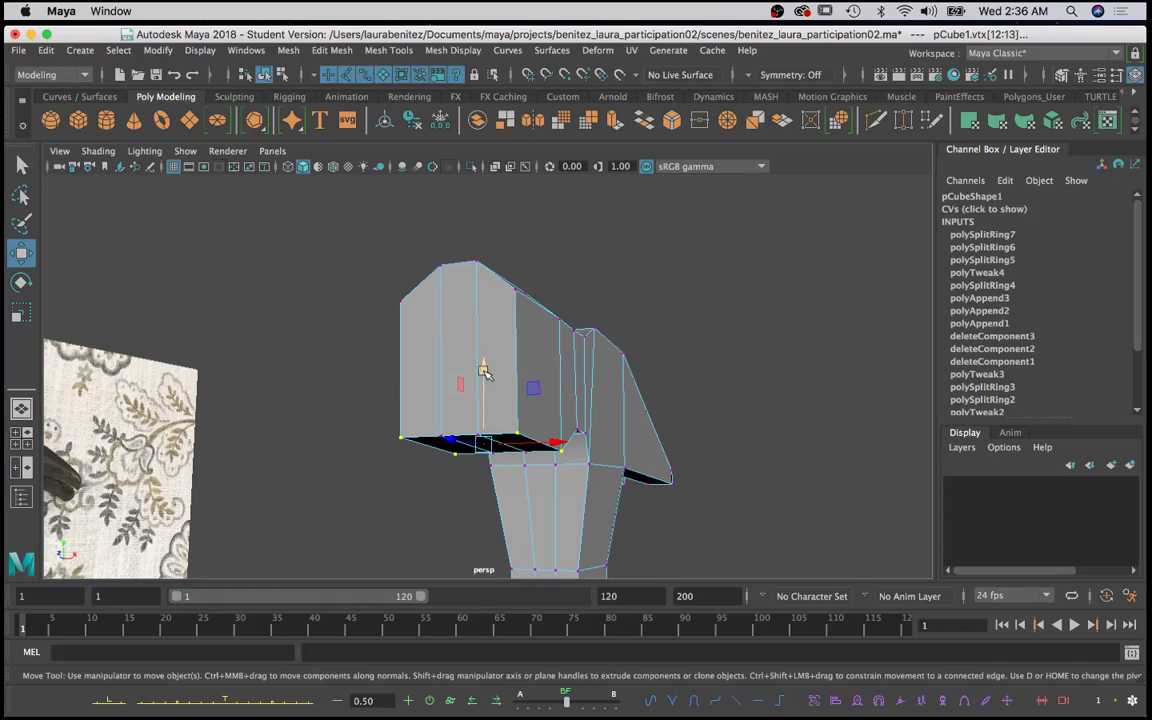
left_click_drag(484, 371, 484, 339)
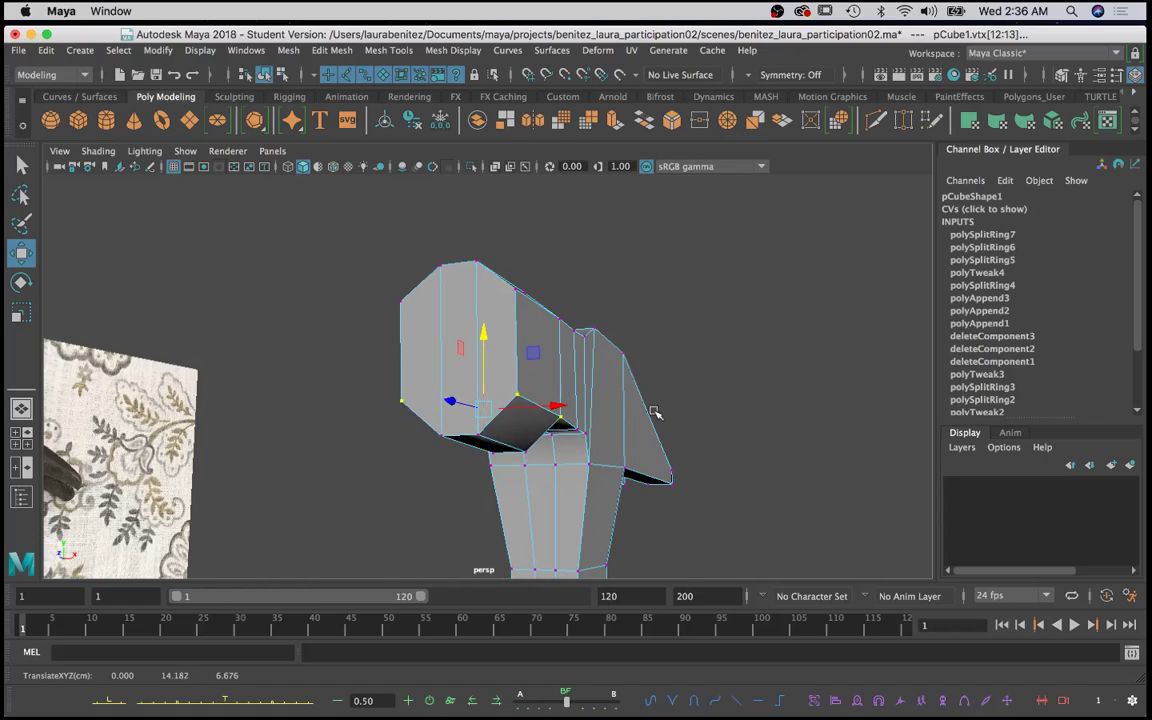
Step: Raise the two outer underside vertices of the narrow section behind the striking block to continue the lower bevel
left_click_drag(660, 417, 591, 410, "alt")
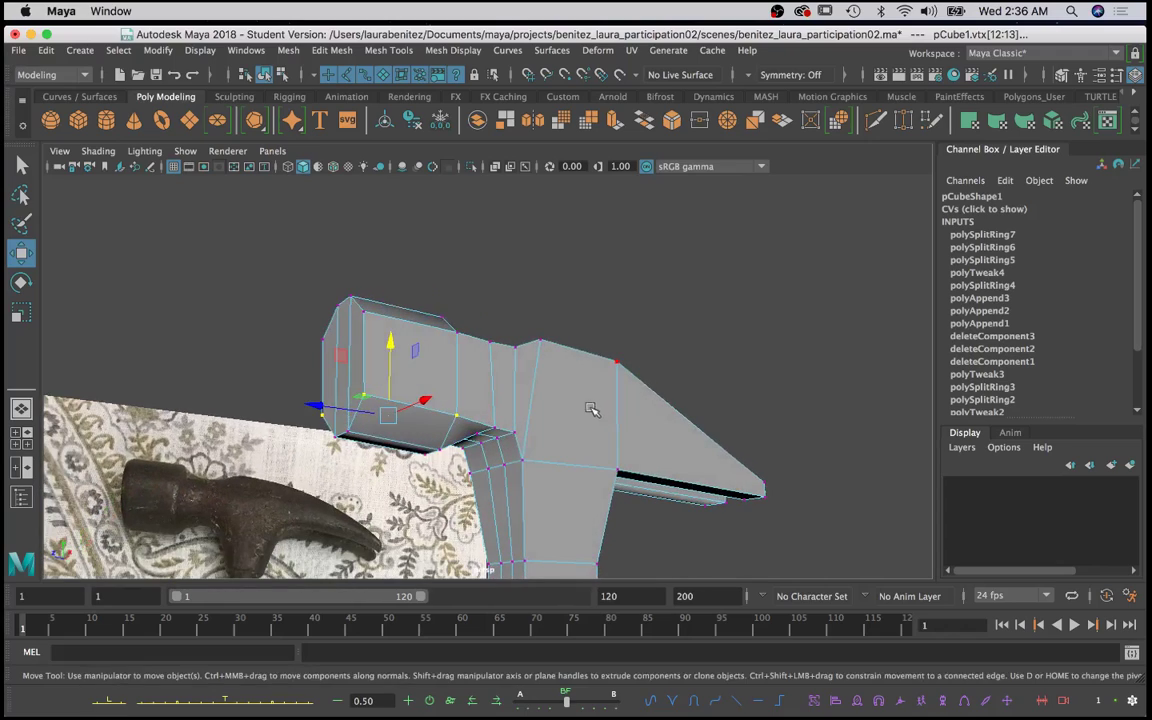
key("q")
left_click(501, 436)
left_click_drag(501, 436, 477, 384, "alt")
left_click(660, 435, "shift")
scroll(513, 449, "up", 3)
middle_click_drag(507, 474, 532, 364, "alt")
left_click(546, 458, "shift")
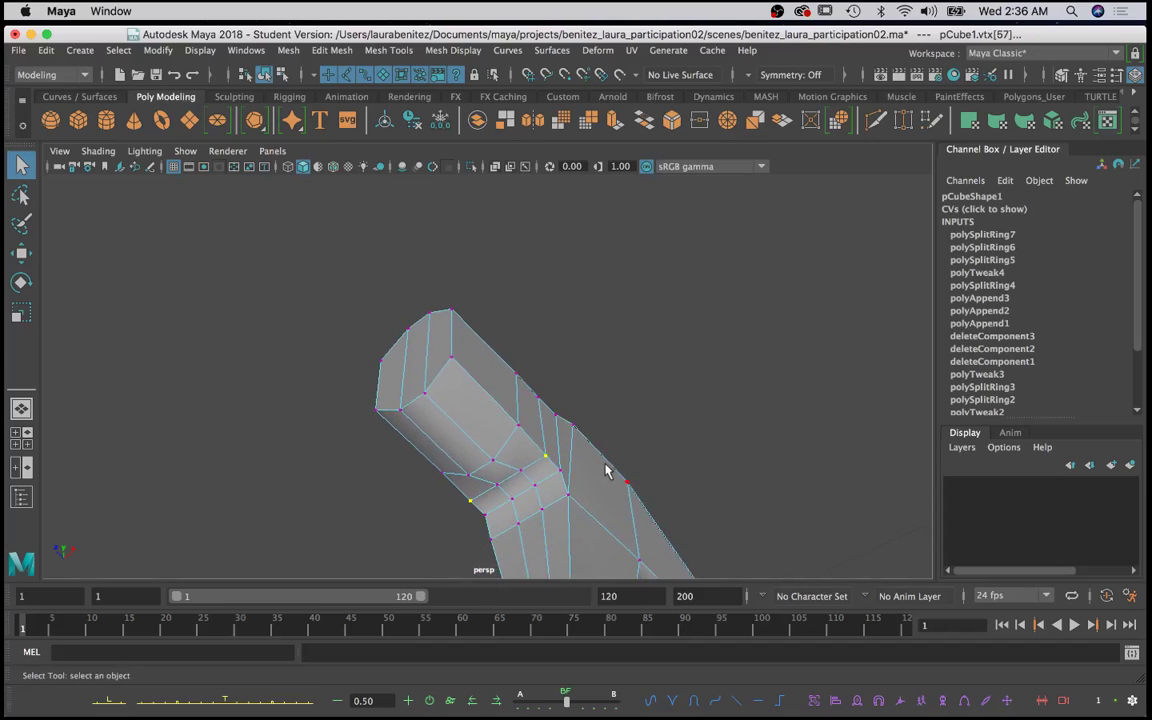
left_click_drag(606, 466, 518, 519, "alt")
key("w")
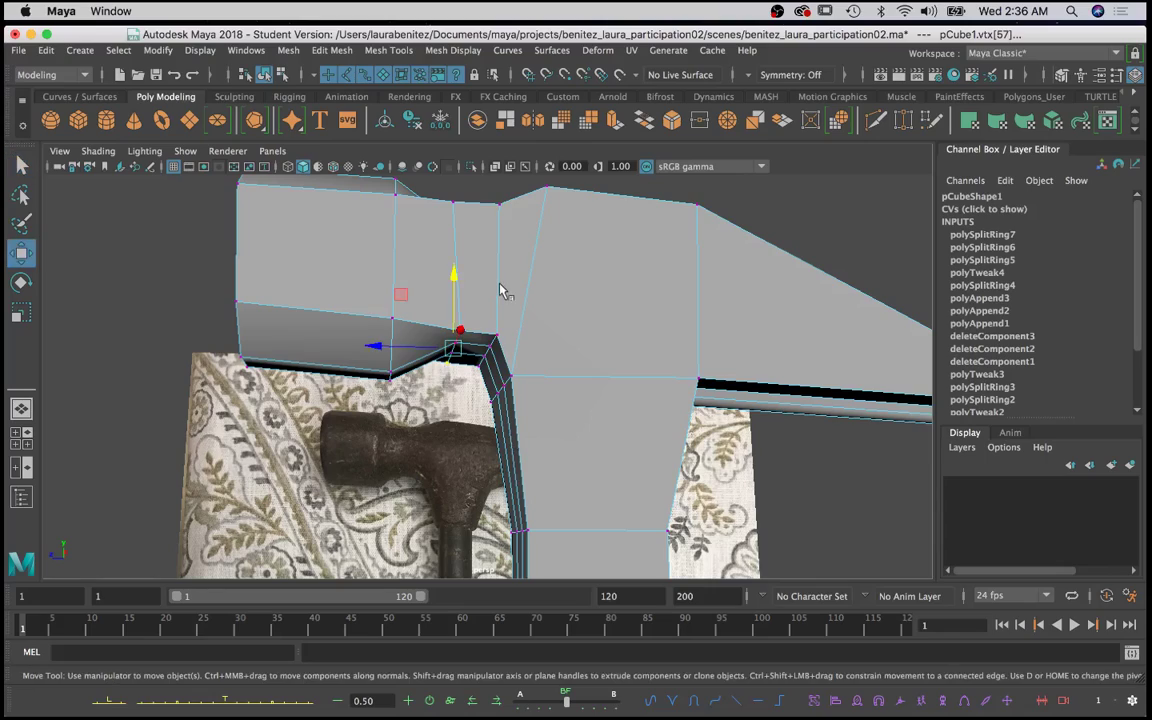
left_click_drag(448, 275, 514, 324)
Step: Lower the two inner underside vertices where the narrow section meets the hammer's neck and nudge them toward the striking face
key("q")
left_click(492, 336)
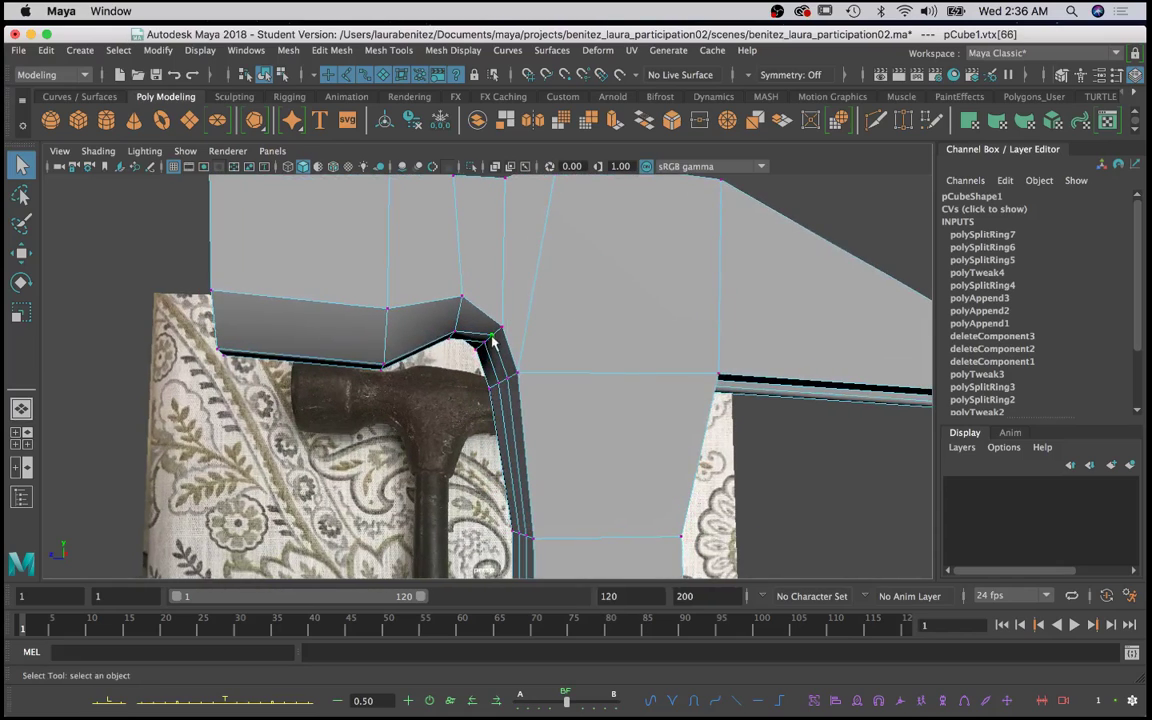
left_click(484, 346, "shift")
left_click_drag(484, 346, 510, 379, "alt")
key("w")
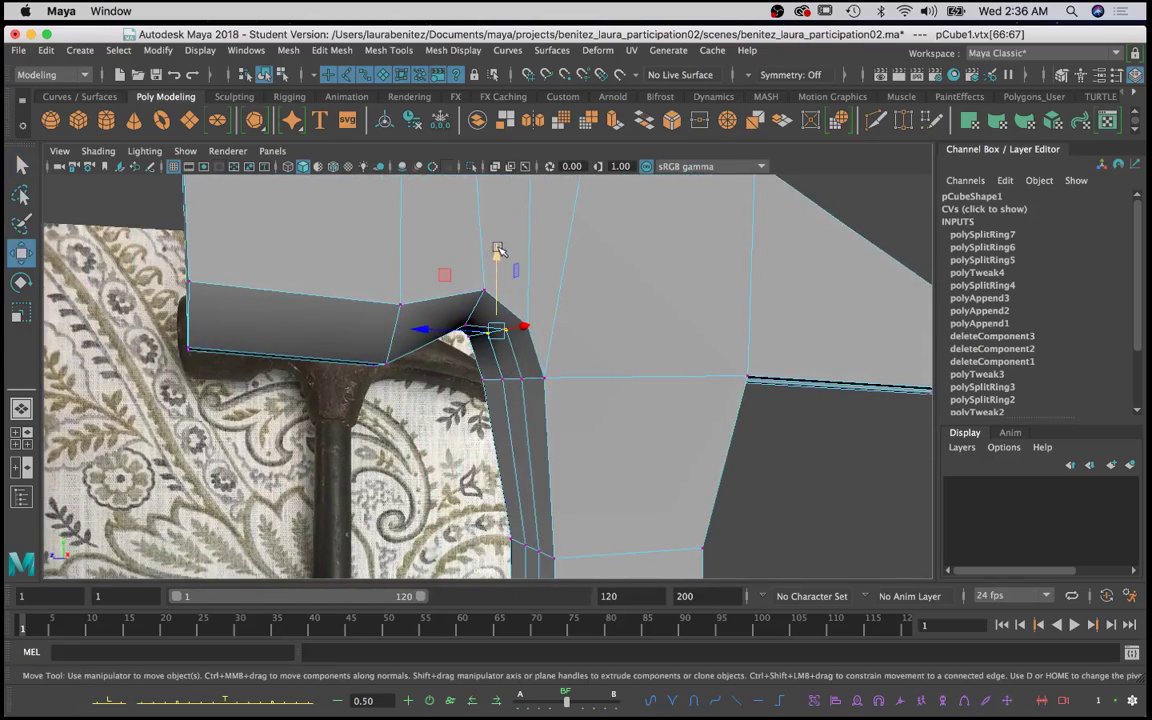
left_click_drag(498, 250, 492, 266)
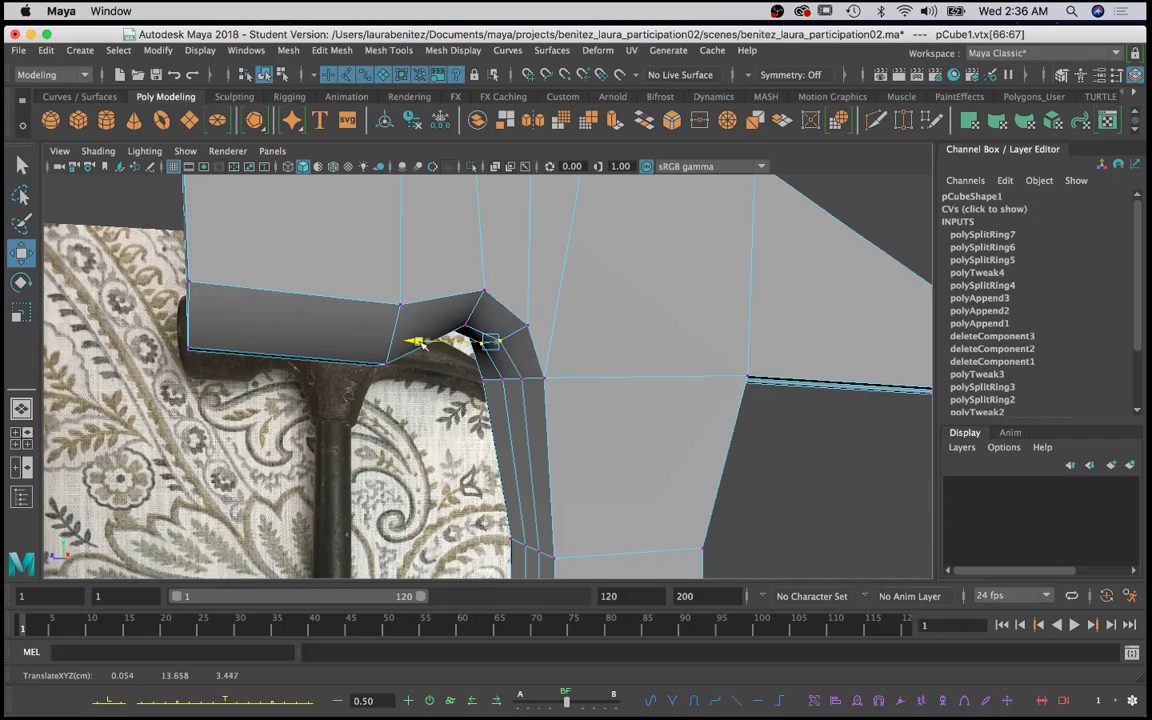
Step: Move the two inner vertices at the top of the neck's front side outward, toward the striking face
left_click_drag(421, 346, 513, 403, "alt")
left_click(503, 385)
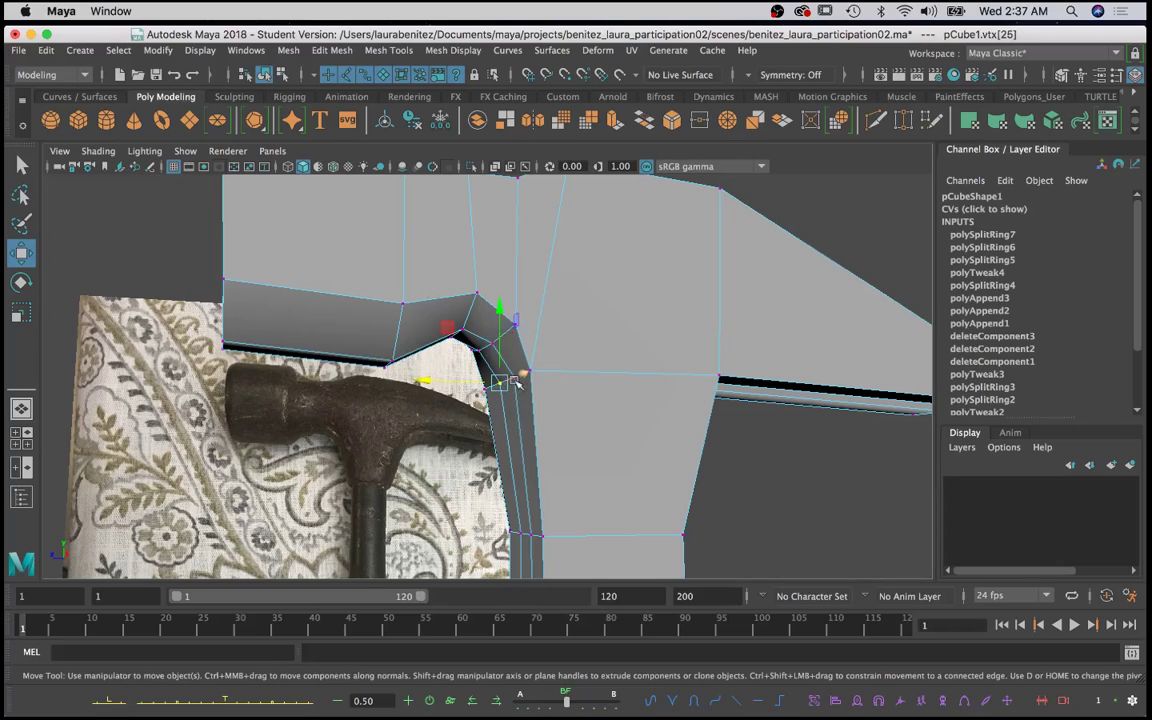
key("q")
key("w")
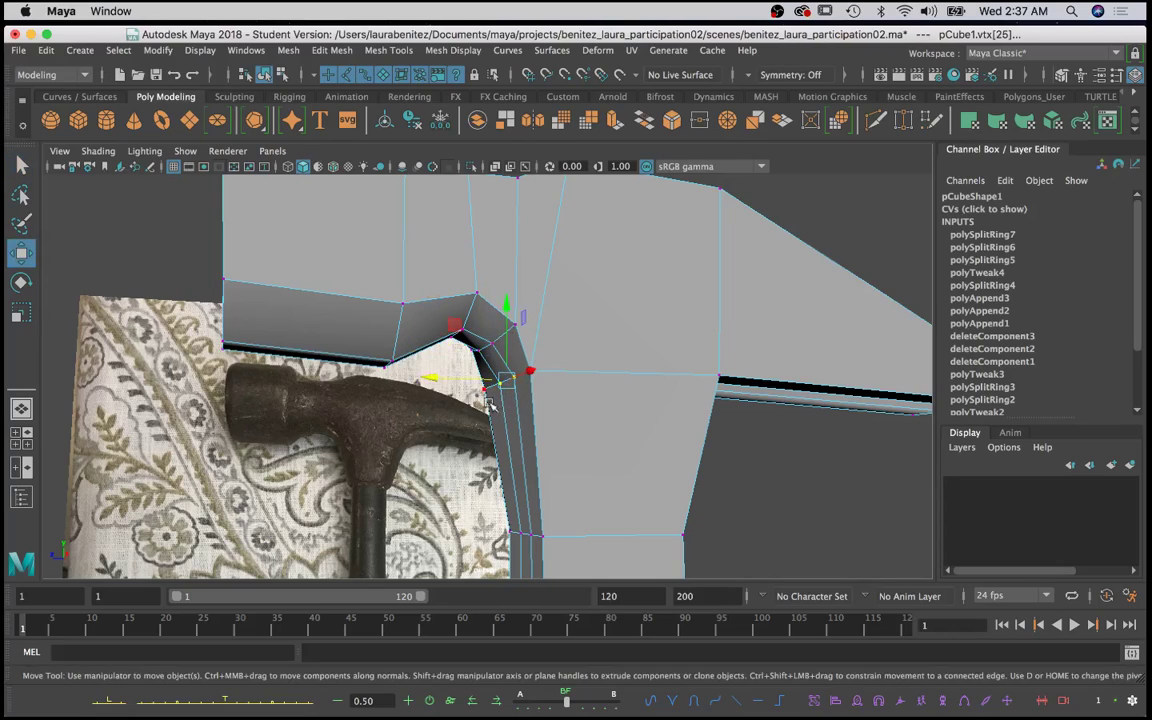
mouse_move(503, 410)
left_mouse_down("alt")
mouse_move(514, 400)
mouse_move(527, 424)
mouse_move(629, 424)
mouse_move(499, 418)
left_mouse_up("alt")
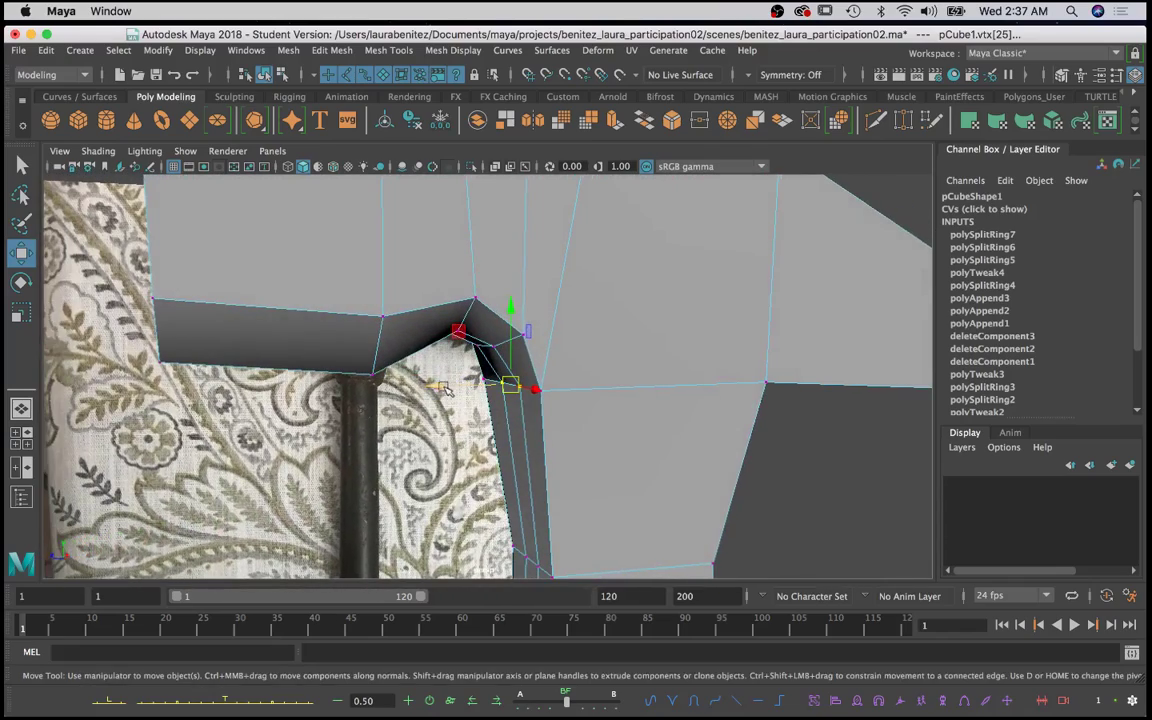
mouse_move(445, 390)
left_mouse_down()
mouse_move(420, 388)
mouse_move(432, 389)
left_mouse_up()
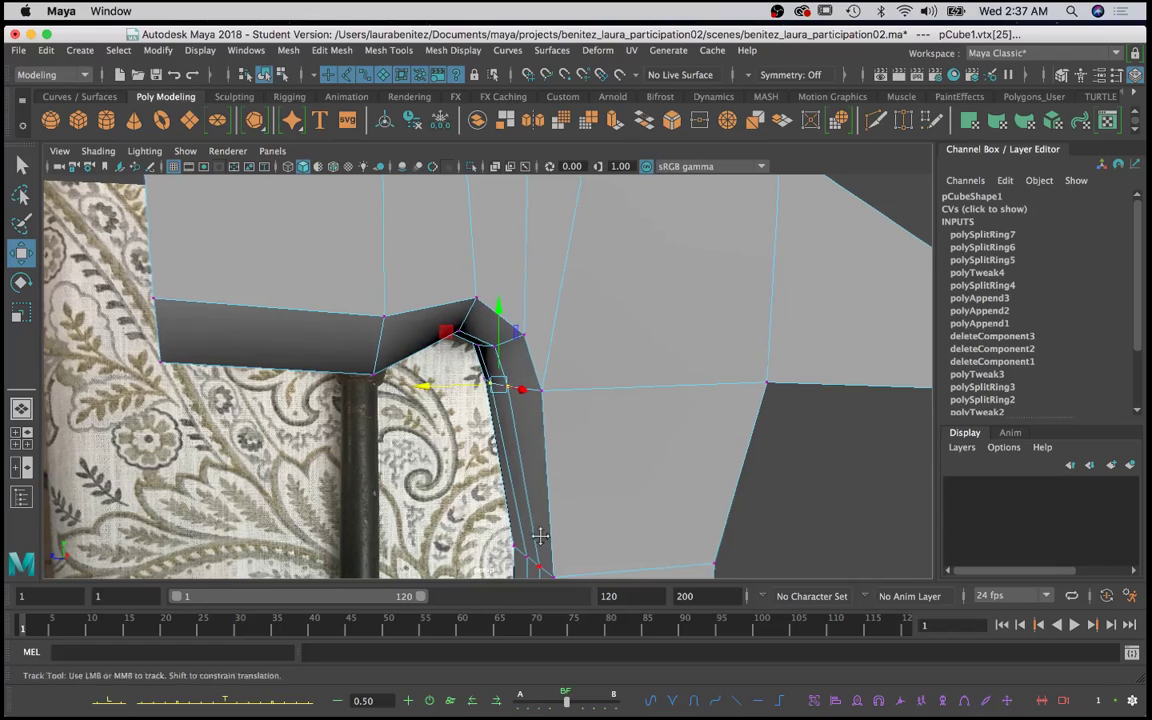
Step: Move the two inner vertices where the neck meets the handle outward, toward the striking face
middle_click_drag(540, 537, 525, 411, "alt")
key("q")
left_click(517, 414)
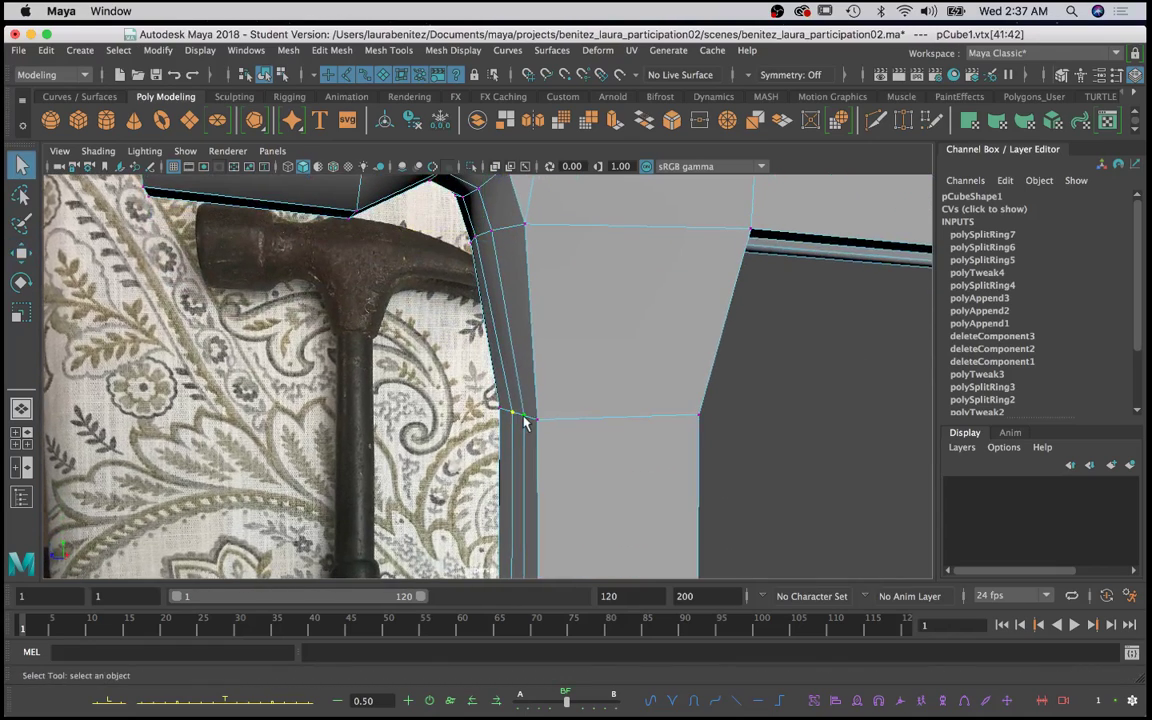
key("w")
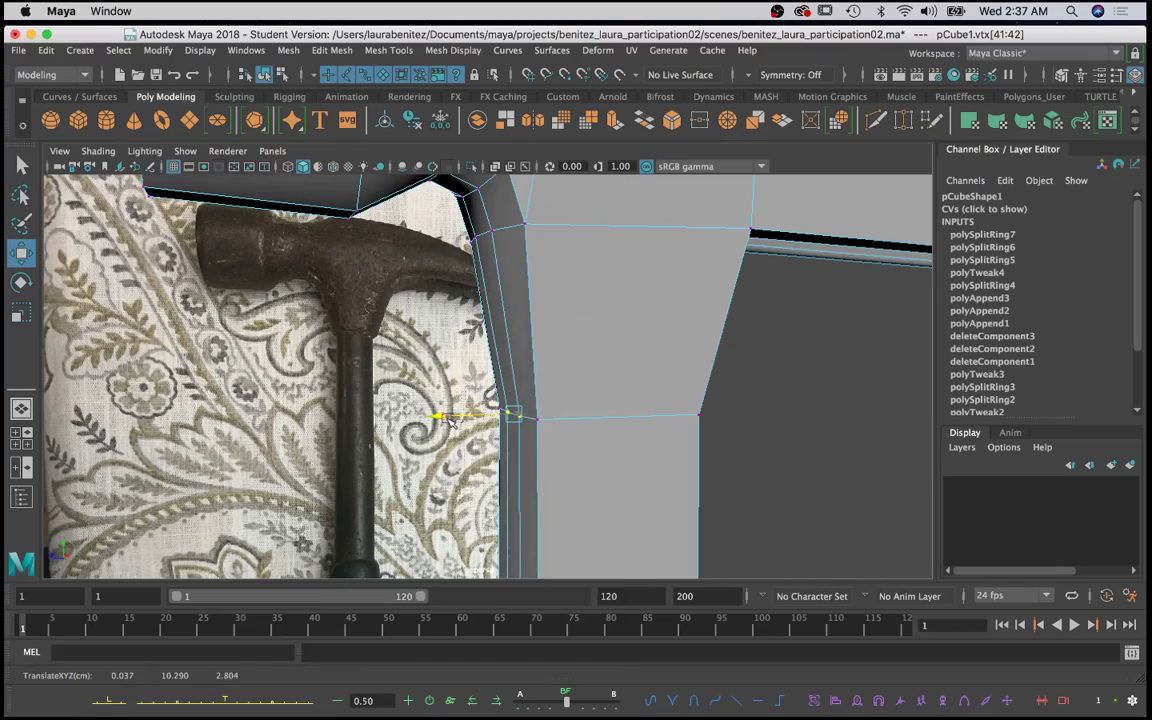
Step: Shift the outer front corner vertices at the neck's lower and upper ends toward the claw to round the neck
left_click_drag(437, 403, 530, 450, "alt")
key("q")
left_click_drag(536, 468, 562, 494)
left_click(515, 283)
left_click_drag(515, 283, 521, 361, "alt")
key("w")
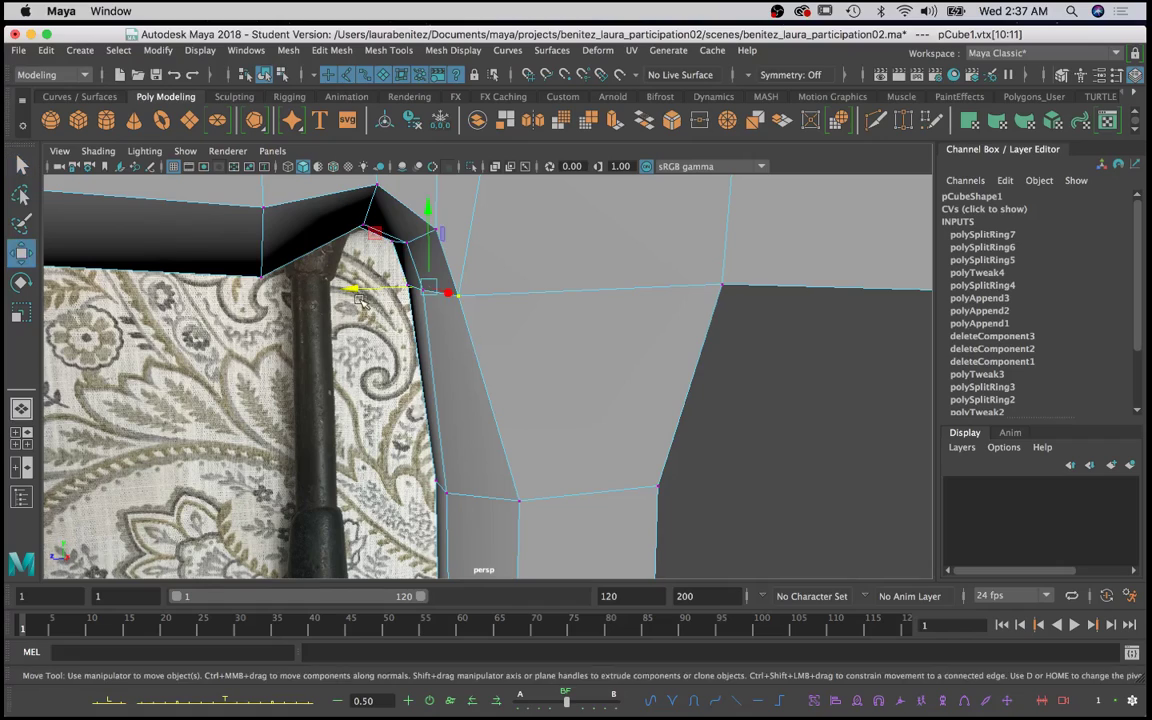
left_click_drag(350, 288, 400, 302)
Step: Move the two outer corner vertices at the neck's upper end on the claw side inward, toward the striking face
scroll(400, 303, "down", 10)
left_click_drag(603, 368, 690, 362, "alt")
scroll(529, 370, "up", 8)
key("q")
left_click(553, 308)
left_click(548, 292, "shift")
key("w")
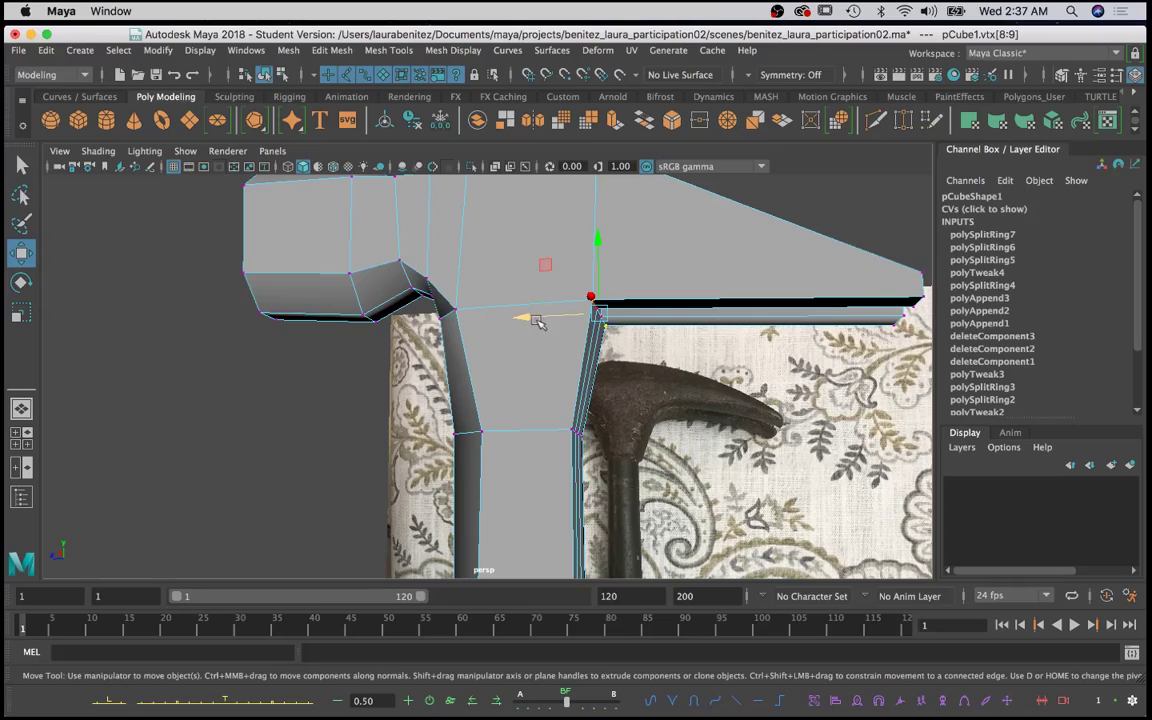
left_click_drag(522, 316, 501, 319)
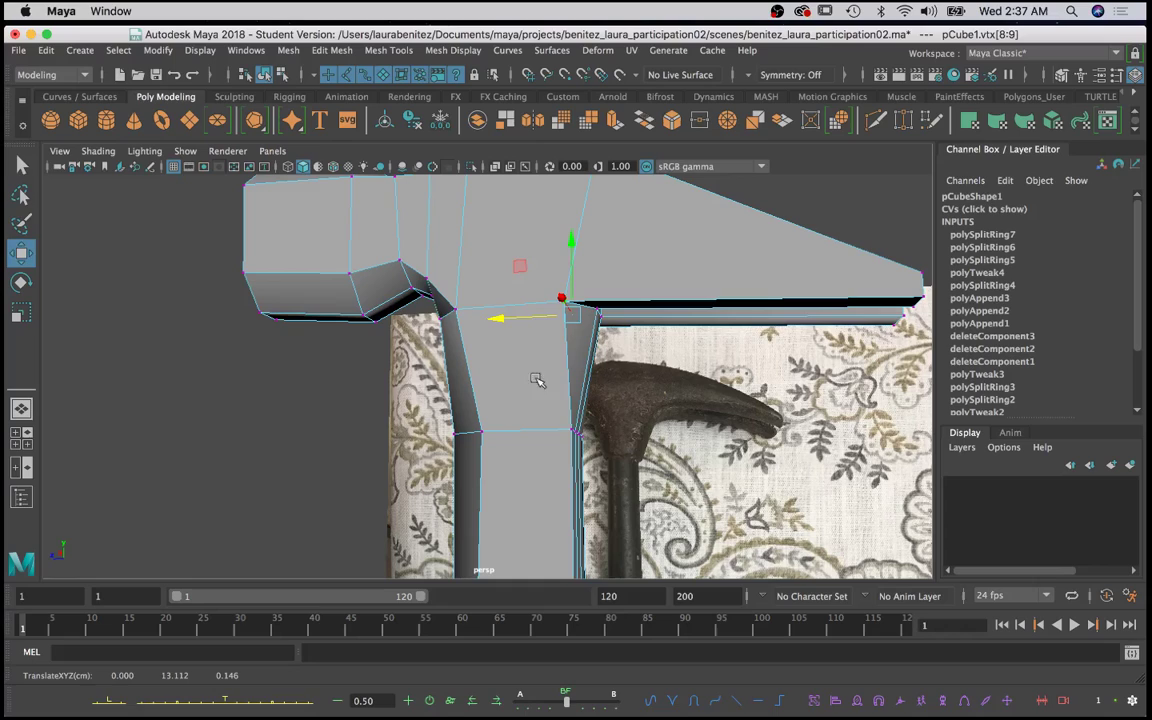
Step: Move the outer claw-side corner vertices where the neck meets the handle inward, toward the striking face
key("q")
left_click_drag(480, 560, 610, 421, "alt")
left_click(542, 432)
left_click(601, 436)
key("w")
left_click_drag(505, 437, 472, 435)
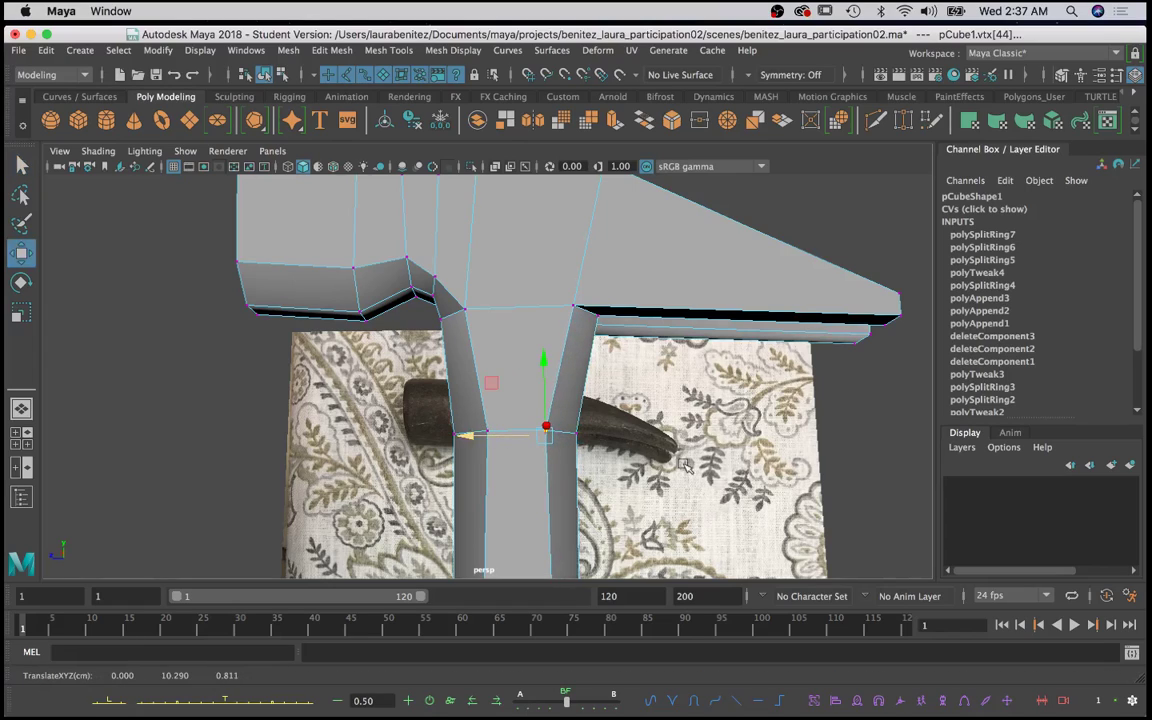
Step: Select a further group of vertices around the neck and shift them to refine its contour
left_click_drag(685, 465, 617, 415, "alt")
scroll(615, 412, "up", 4)
middle_click_drag(612, 411, 519, 385, "alt")
key("q")
left_click_drag(578, 402, 515, 297)
key("w")
left_click_drag(513, 363, 478, 330)
Step: Move the two inner vertices at the handle's lower end outward on the claw side
scroll(553, 507, "down", 3)
left_click_drag(553, 507, 540, 420, "alt")
right_click_drag(540, 420, 558, 463, "alt")
left_click_drag(558, 463, 490, 465, "alt")
key("q")
left_click(512, 464)
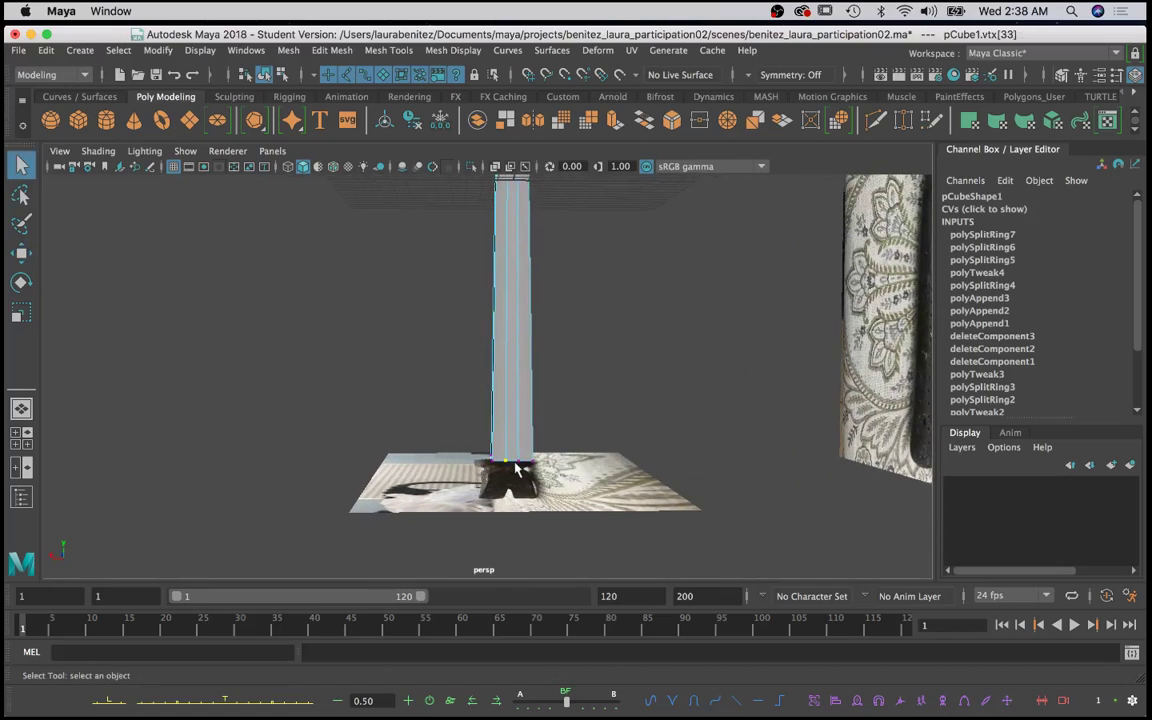
left_click(519, 466, "shift")
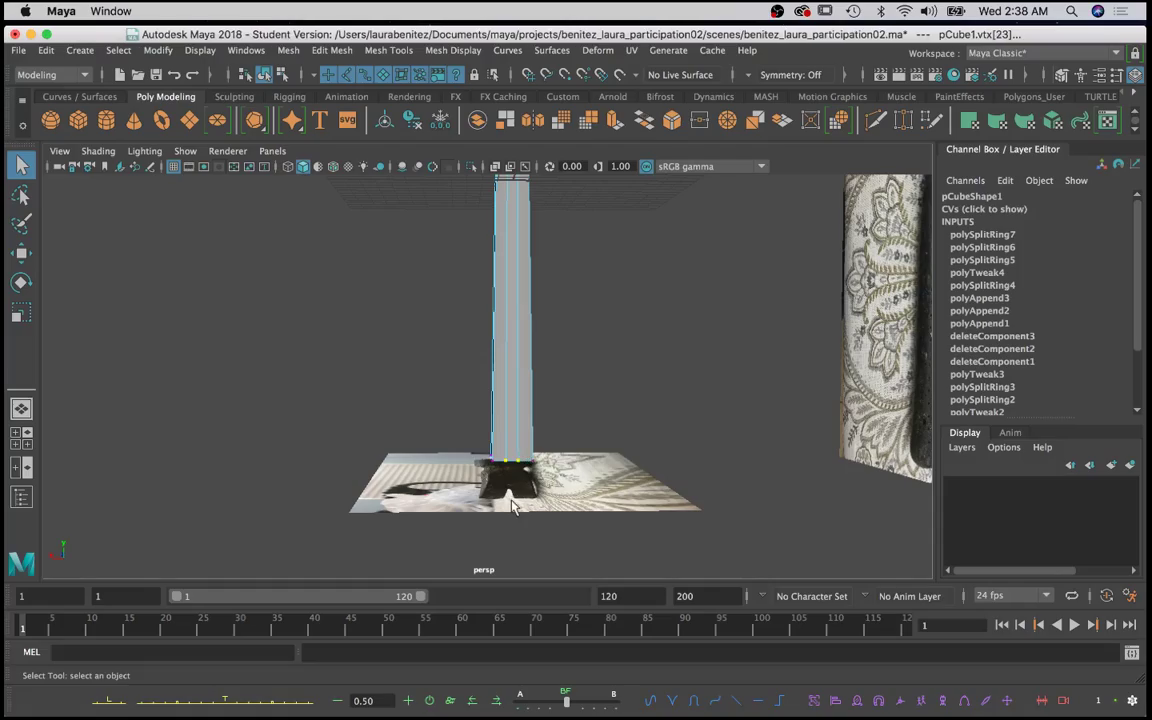
left_click_drag(540, 503, 452, 446, "alt")
key("w")
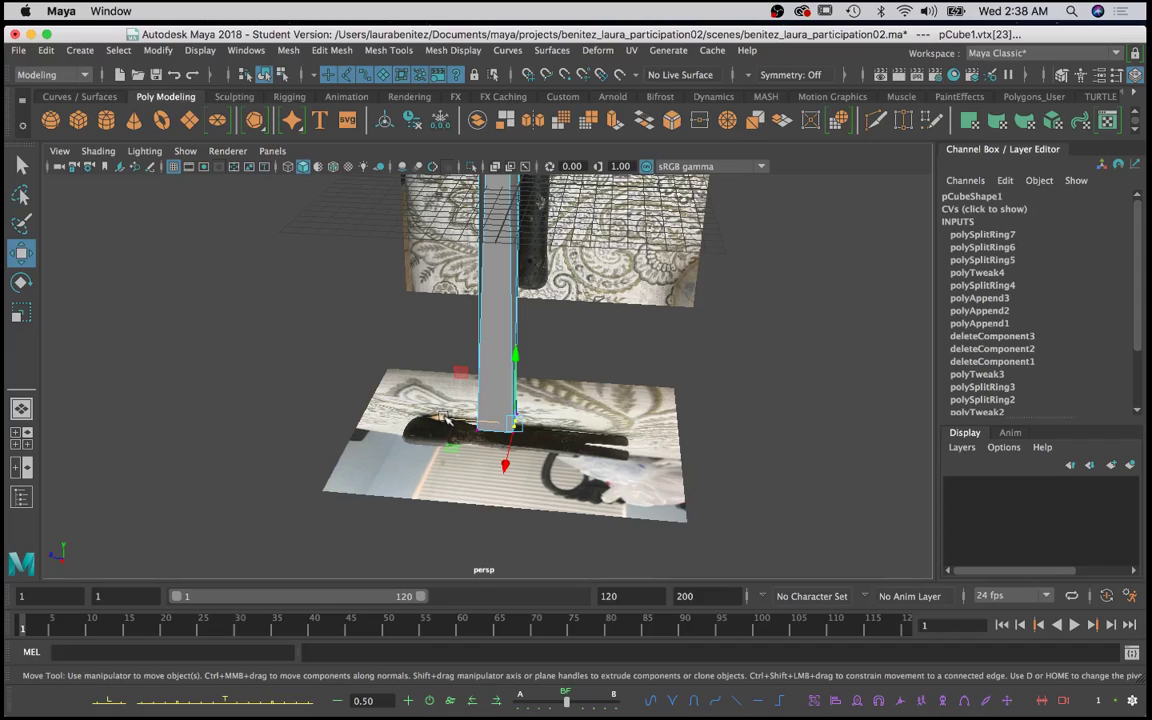
middle_click_drag(441, 418, 448, 422)
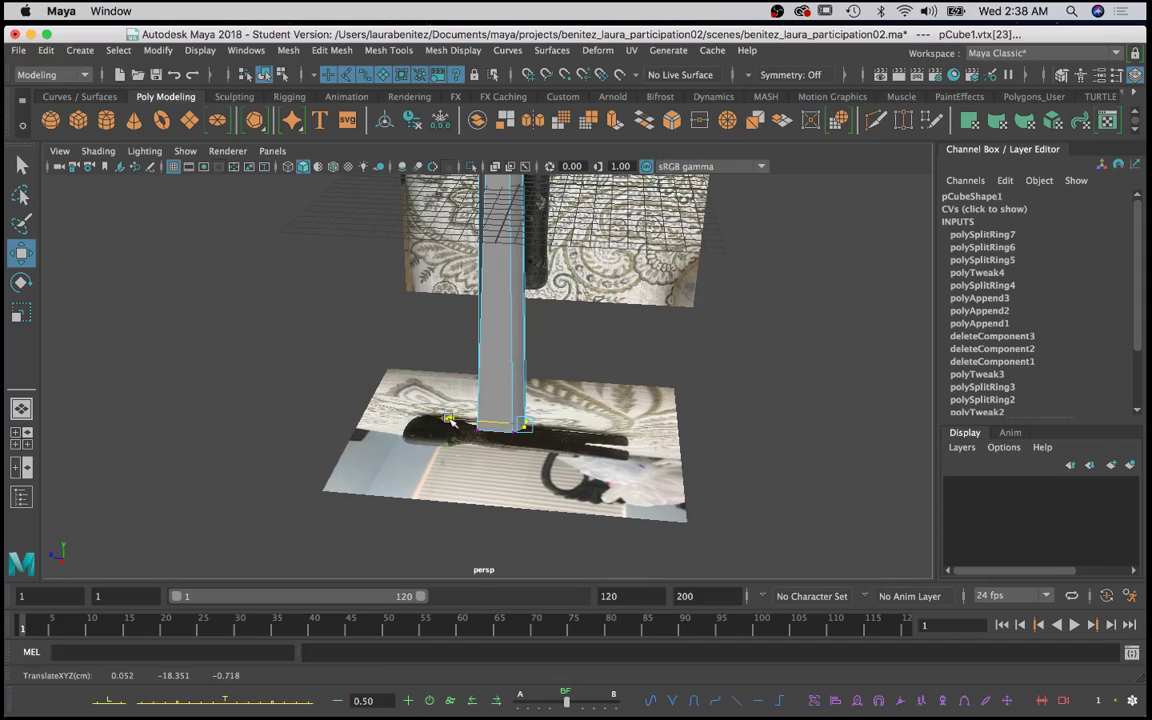
left_click_drag(560, 468, 408, 424, "alt")
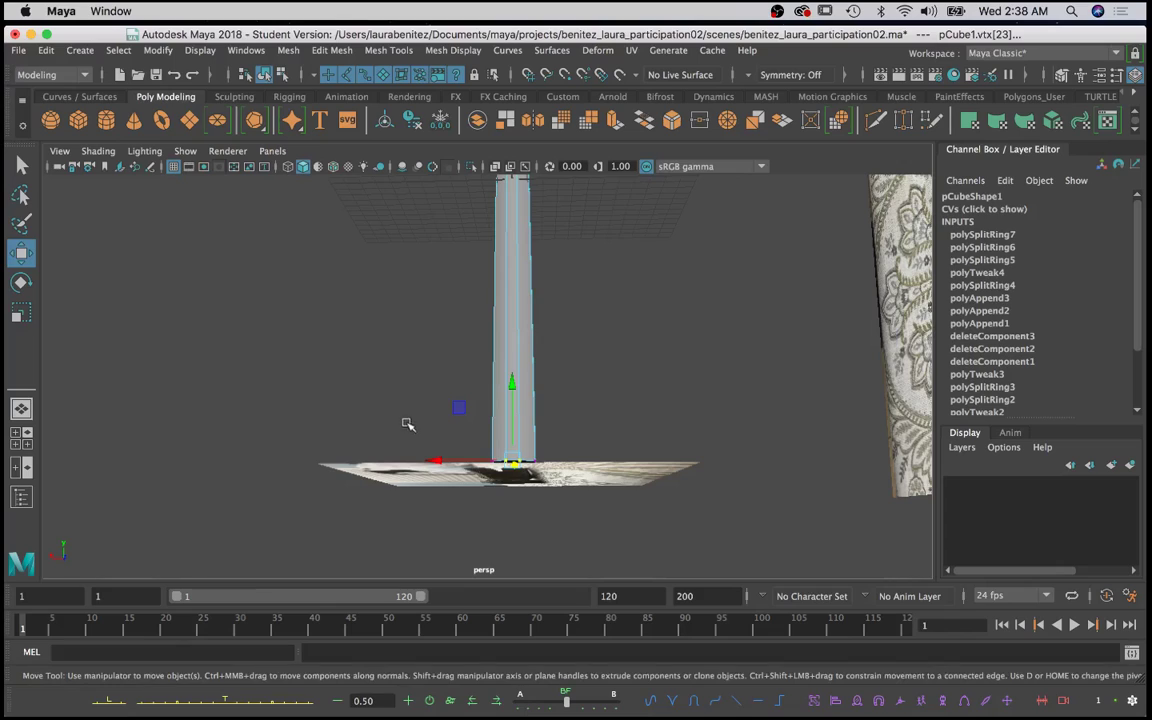
Step: Move the two inner vertices at the handle's lower end outward on the striking-face side
scroll(460, 454, "up", 5)
left_click_drag(462, 456, 470, 500, "alt")
key("q")
left_click(479, 490)
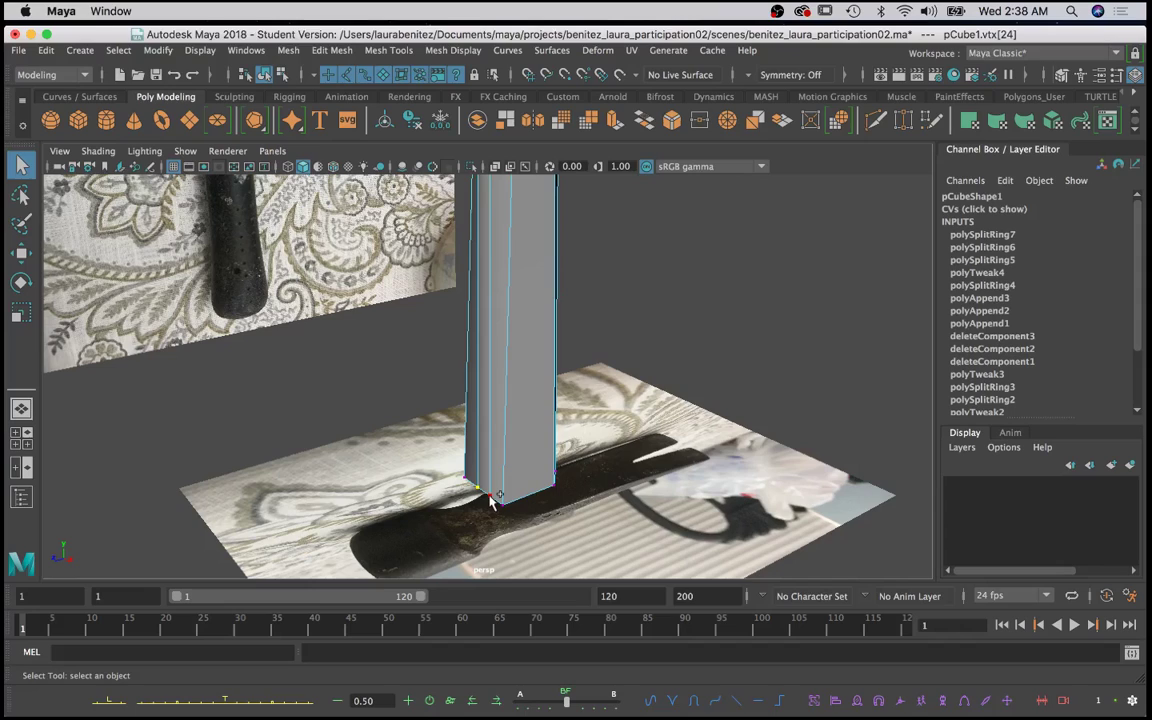
left_click(491, 500, "shift")
key("w")
left_click_drag(434, 514, 356, 485)
Step: Examine the head's narrow section behind the striking face from several angles against the reference photo
scroll(467, 516, "down", 4)
middle_click_drag(528, 502, 503, 684, "alt")
scroll(473, 501, "down", 5)
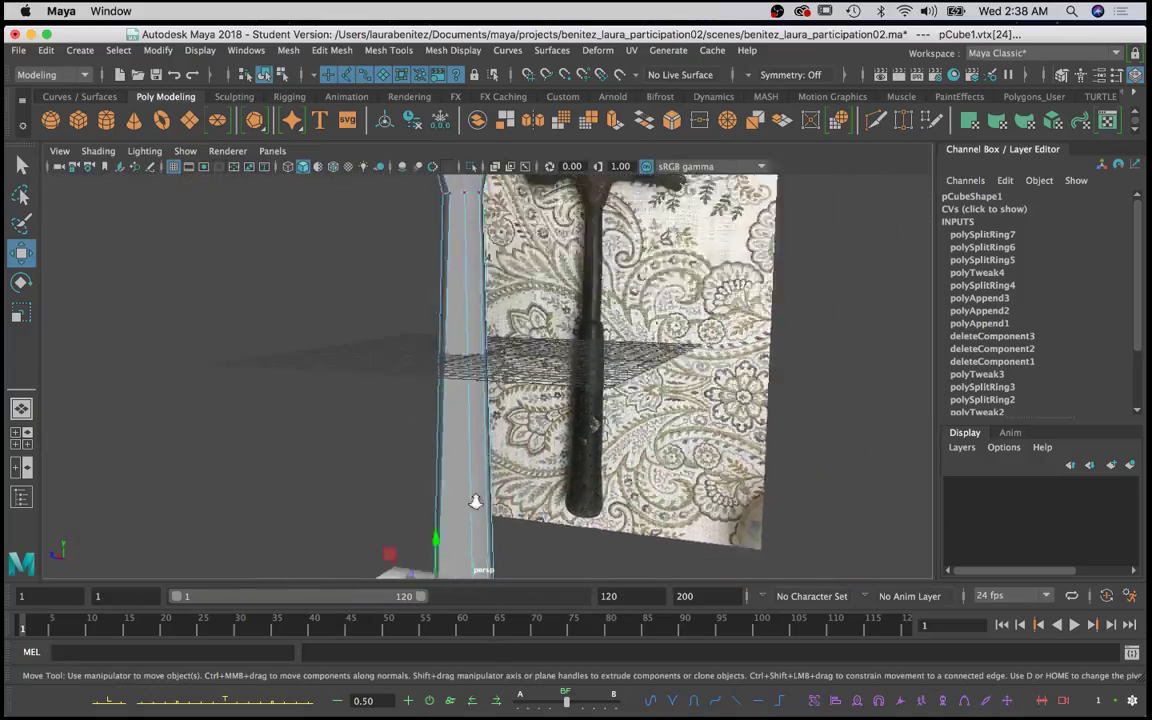
middle_click_drag(473, 501, 482, 588, "alt")
left_click_drag(485, 498, 535, 540, "alt")
scroll(518, 466, "up", 5)
middle_click_drag(517, 458, 508, 611, "alt")
left_click_drag(478, 503, 427, 484, "alt")
scroll(427, 487, "up", 5)
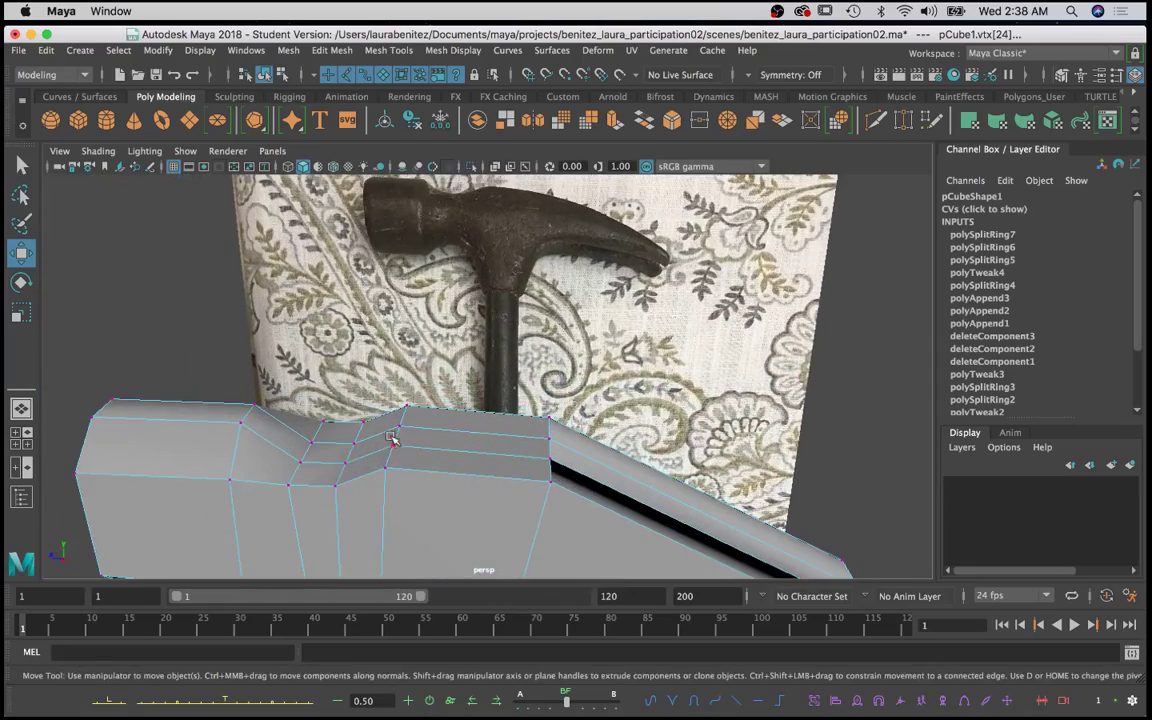
key("q")
left_click_drag(395, 445, 447, 435, "alt")
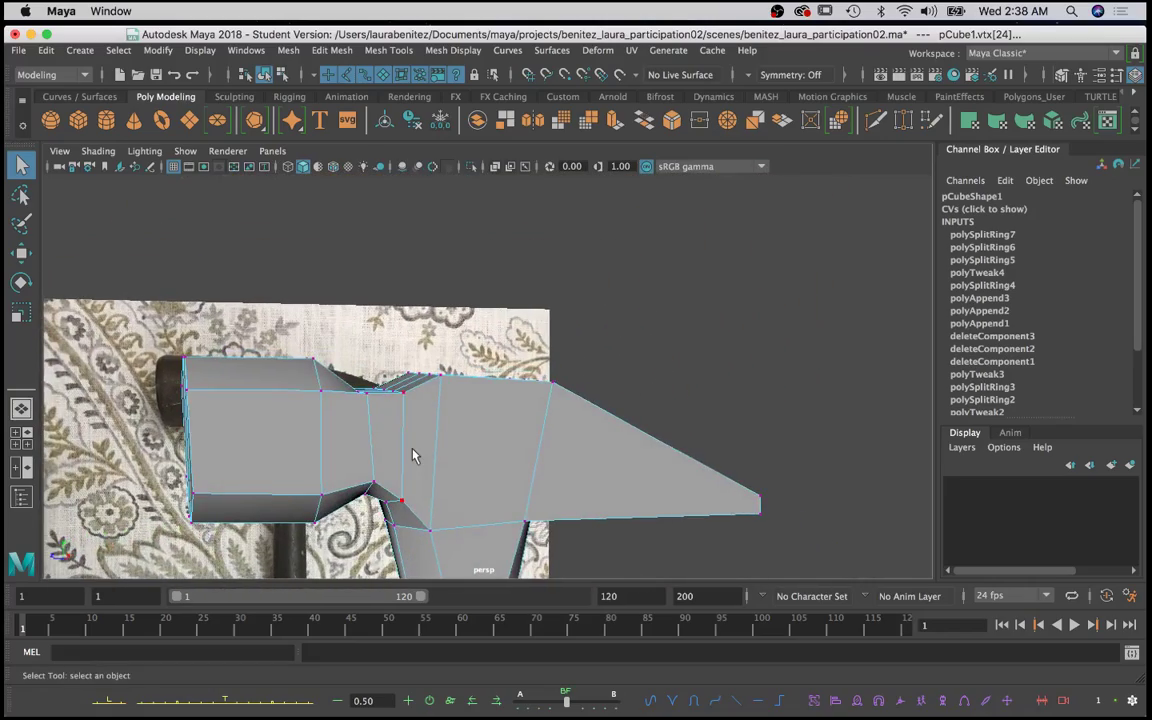
left_click_drag(376, 411, 321, 411, "alt")
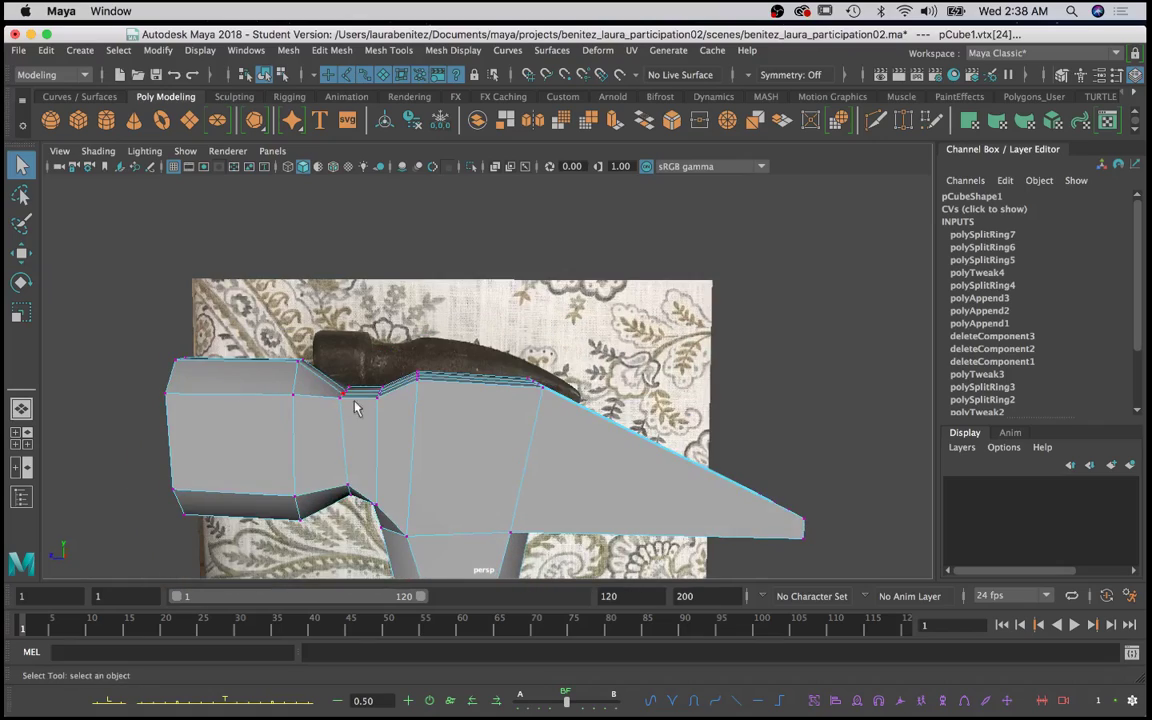
left_click_drag(527, 413, 626, 449, "alt")
left_click_drag(704, 463, 440, 440, "alt")
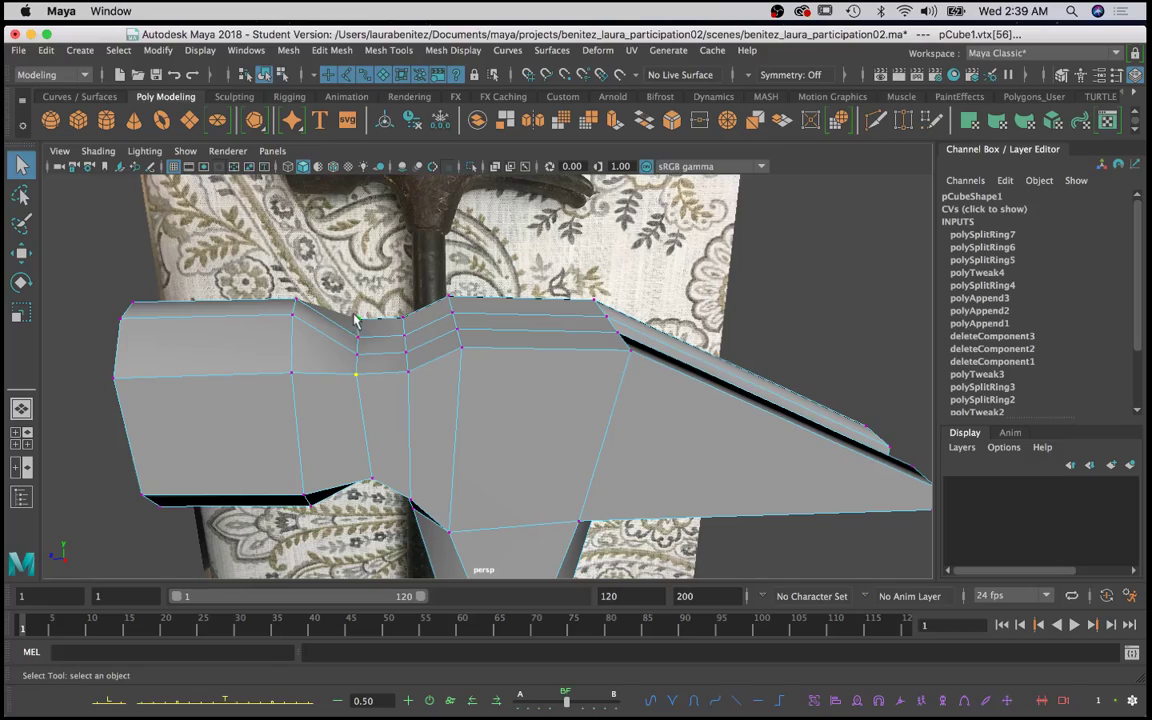
Step: Lower the two upper outer vertices of the narrow section's edge ring nearest the striking face
left_click(360, 355)
key("w")
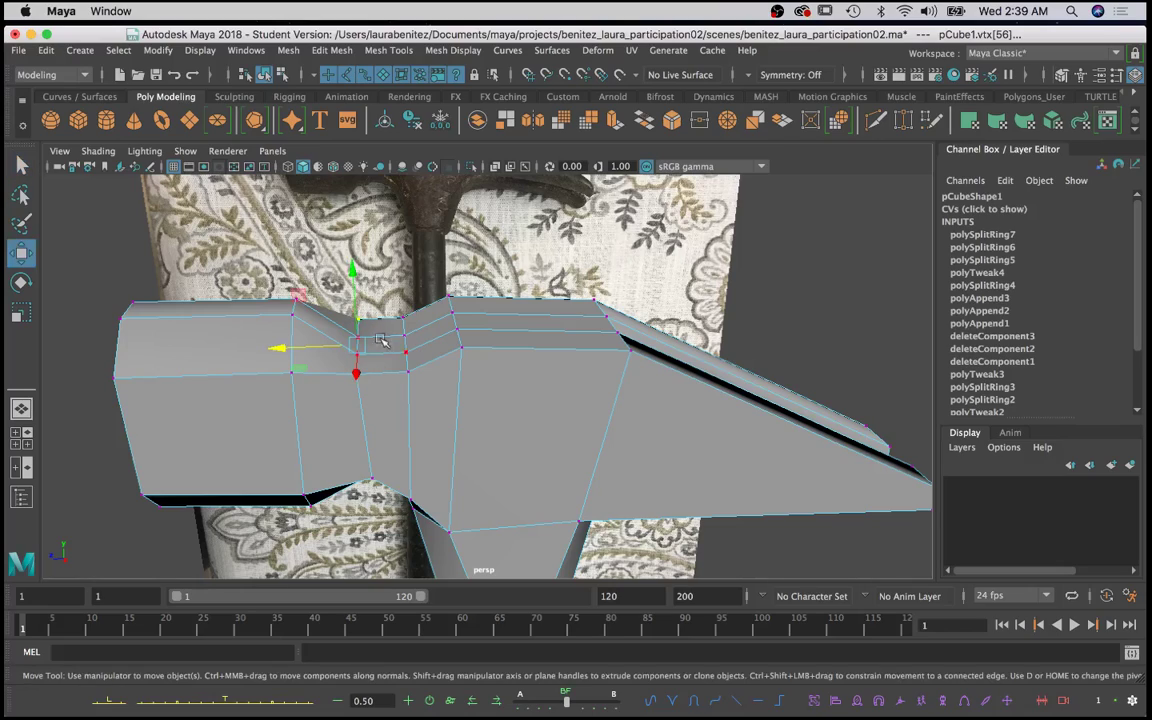
key("q")
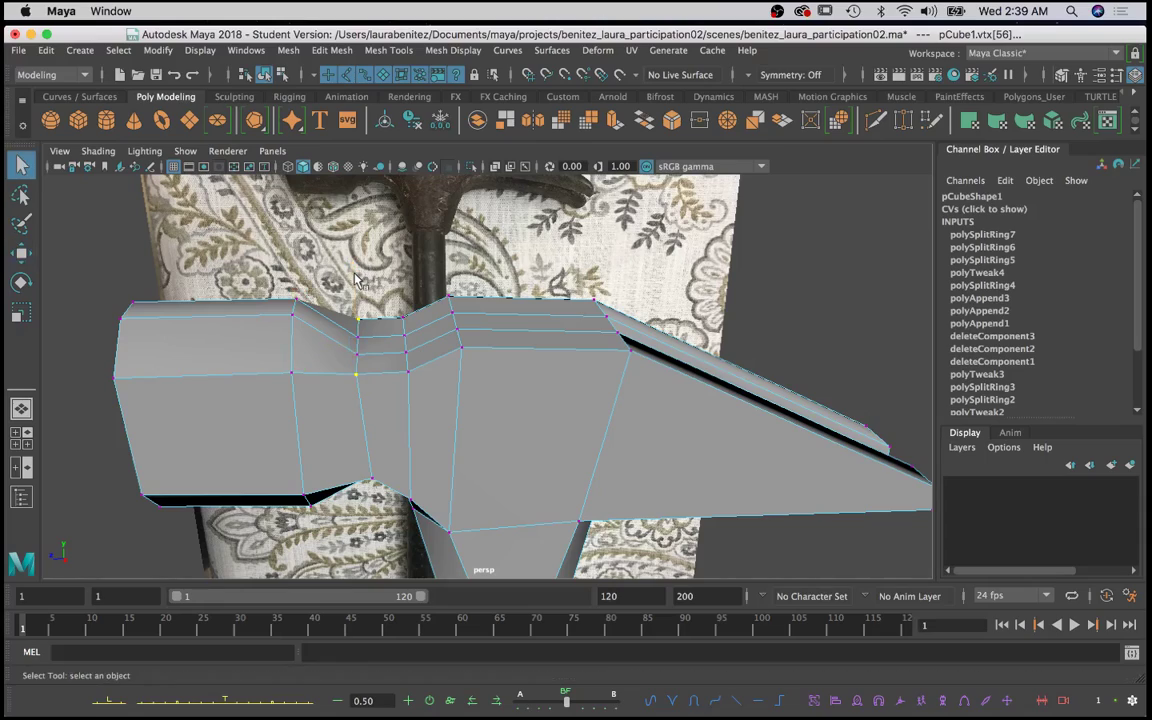
key("w")
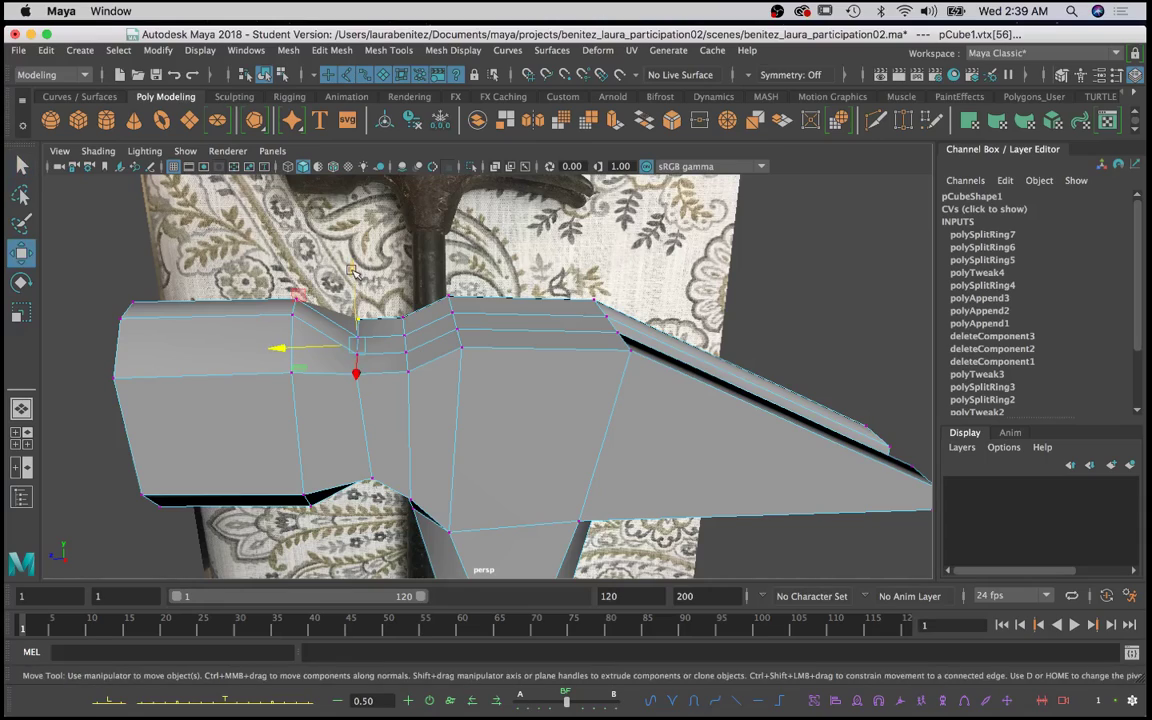
left_click_drag(352, 270, 352, 282)
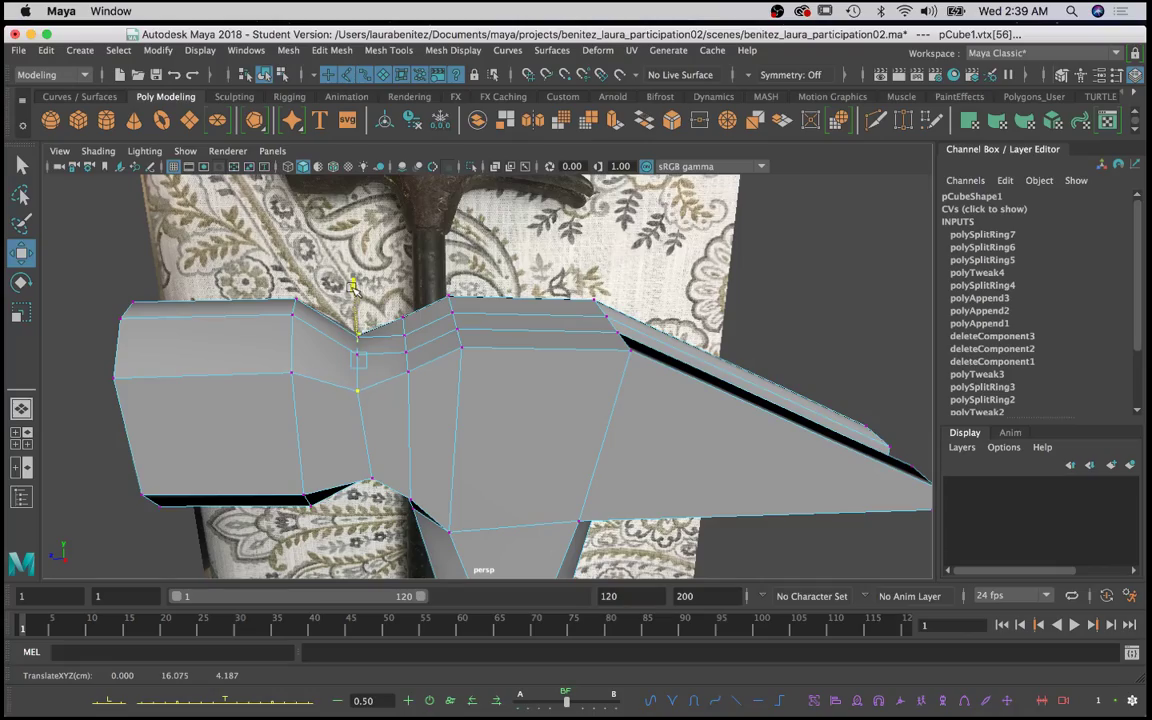
Step: Scale the same two upper outer vertices inward across the head's width
left_click_drag(405, 314, 267, 375, "alt")
key("r")
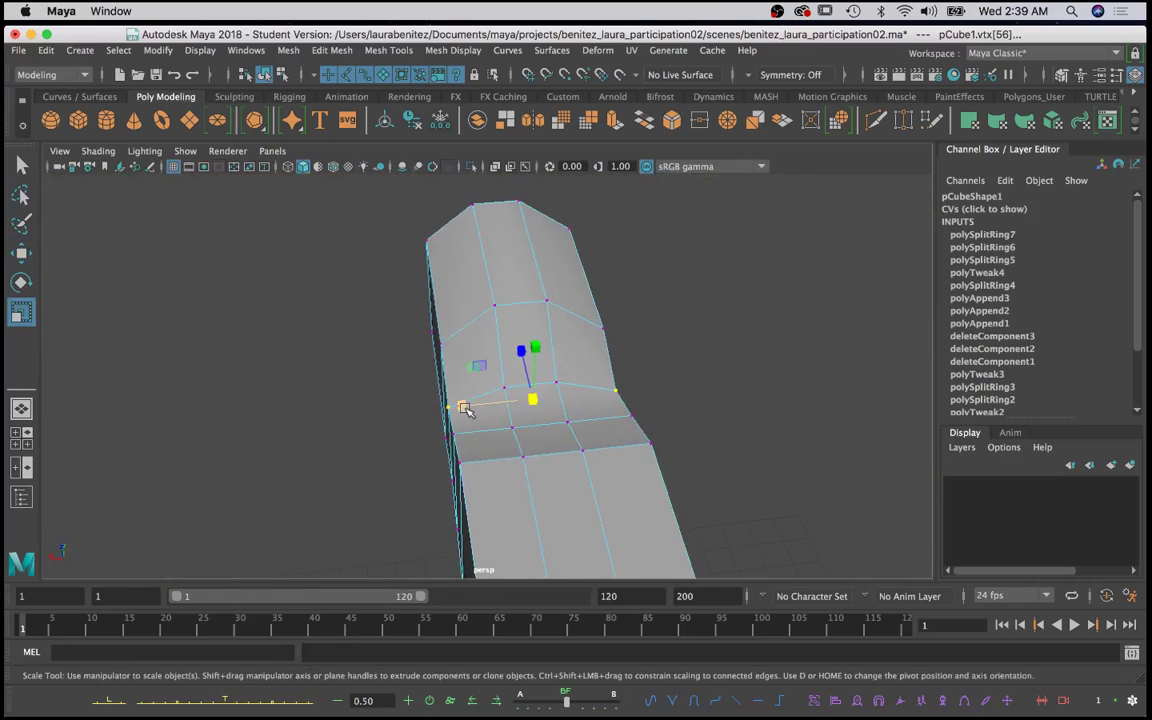
left_click_drag(467, 410, 505, 427)
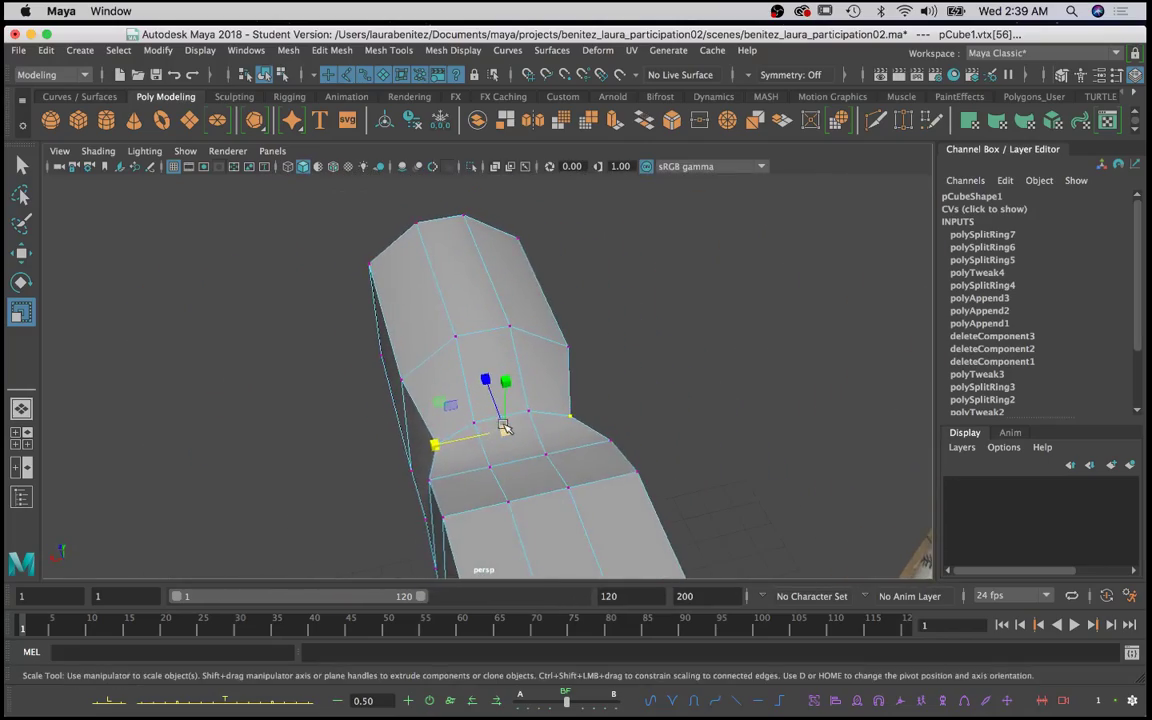
Step: Lower the two upper outer vertices of the narrow section's edge ring nearest the neck
mouse_move(476, 477)
left_mouse_down("alt")
mouse_move(440, 480)
mouse_move(480, 481)
left_mouse_up("alt")
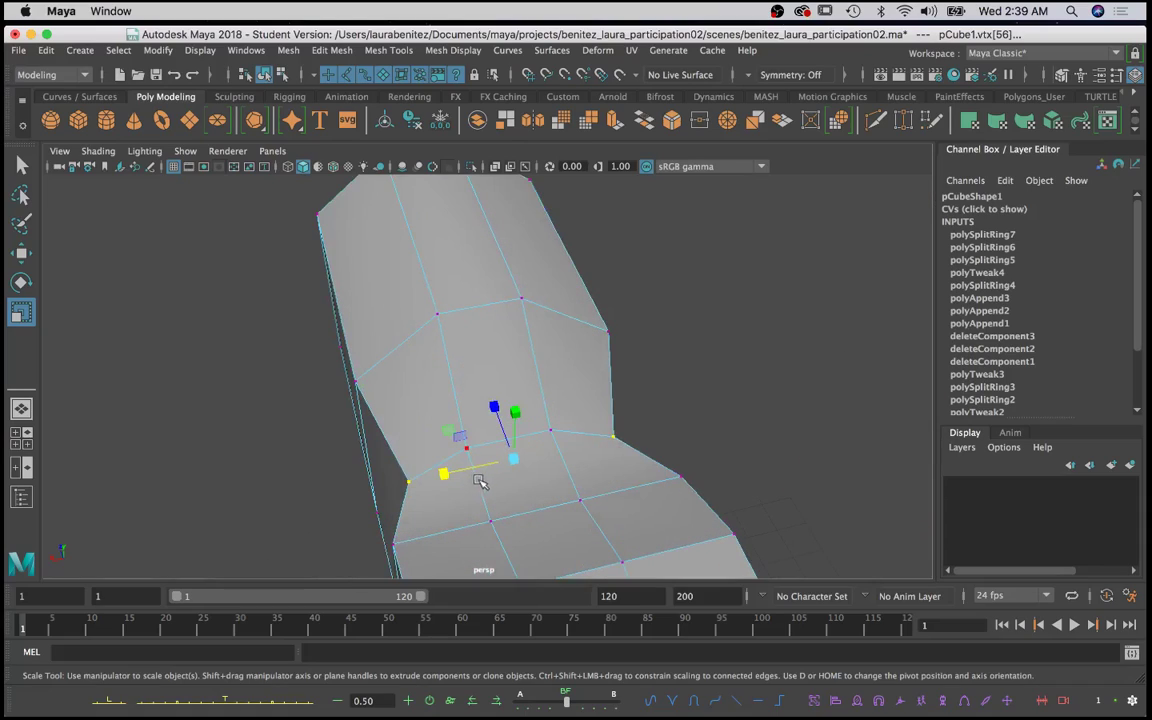
key("q")
left_click(390, 544)
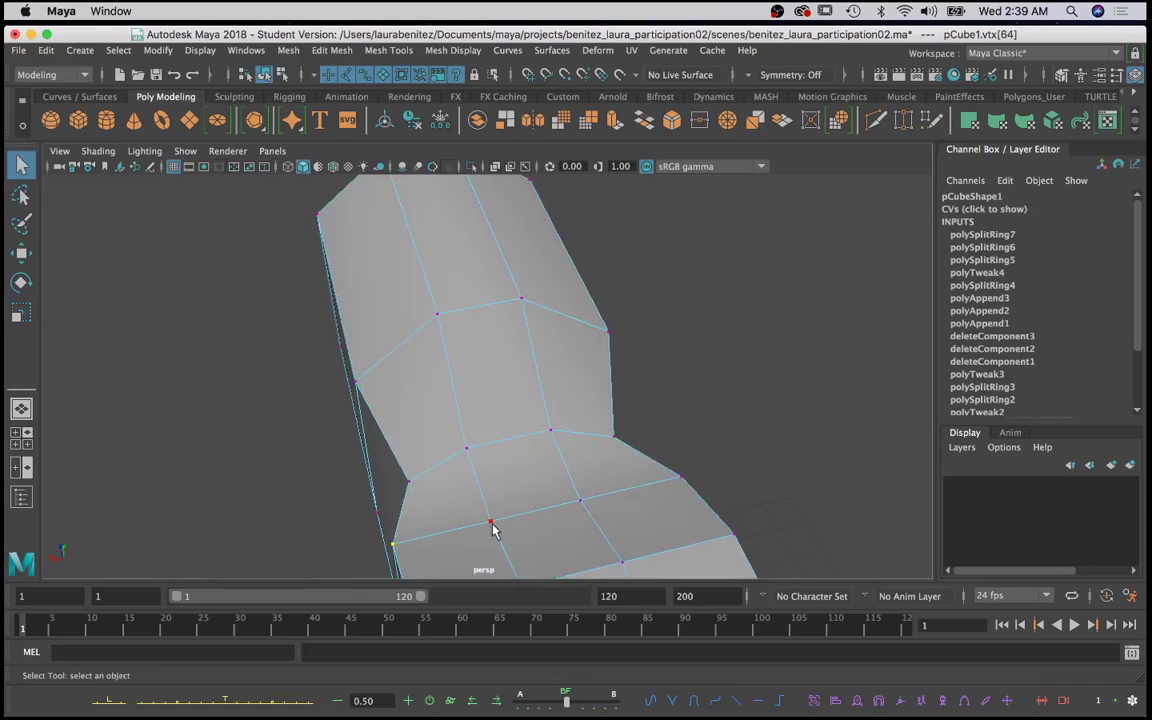
left_click(683, 480, "shift")
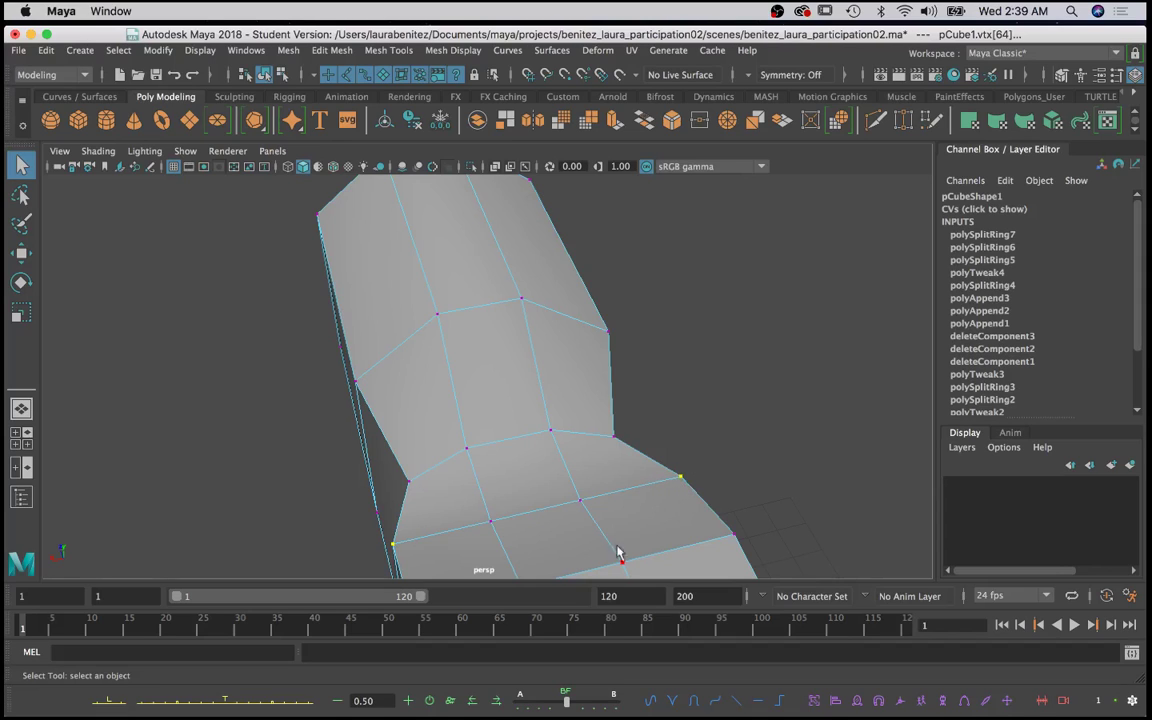
left_click_drag(617, 551, 378, 314, "alt")
key("w")
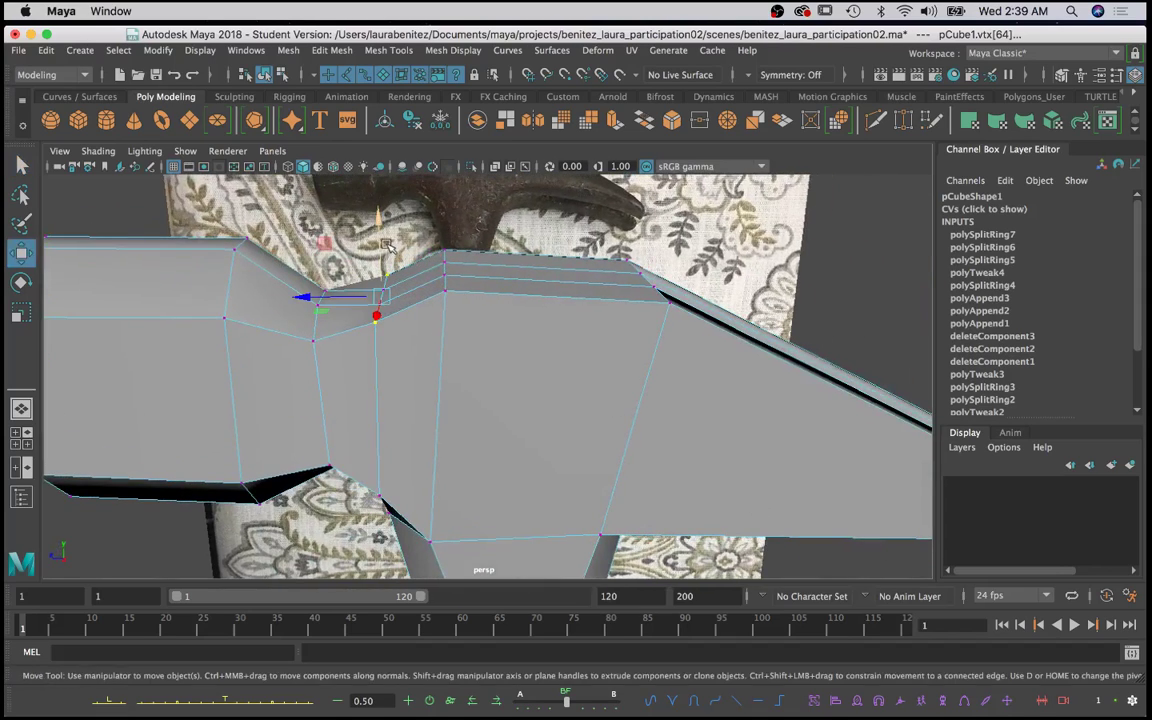
left_click_drag(378, 218, 380, 258)
Step: Scale the upper outer vertices of the ring nearest the neck inward to match the adjacent narrowed ring
left_click_drag(496, 295, 470, 440, "alt")
middle_click_drag(470, 440, 458, 324, "alt")
left_click_drag(458, 324, 462, 368, "alt")
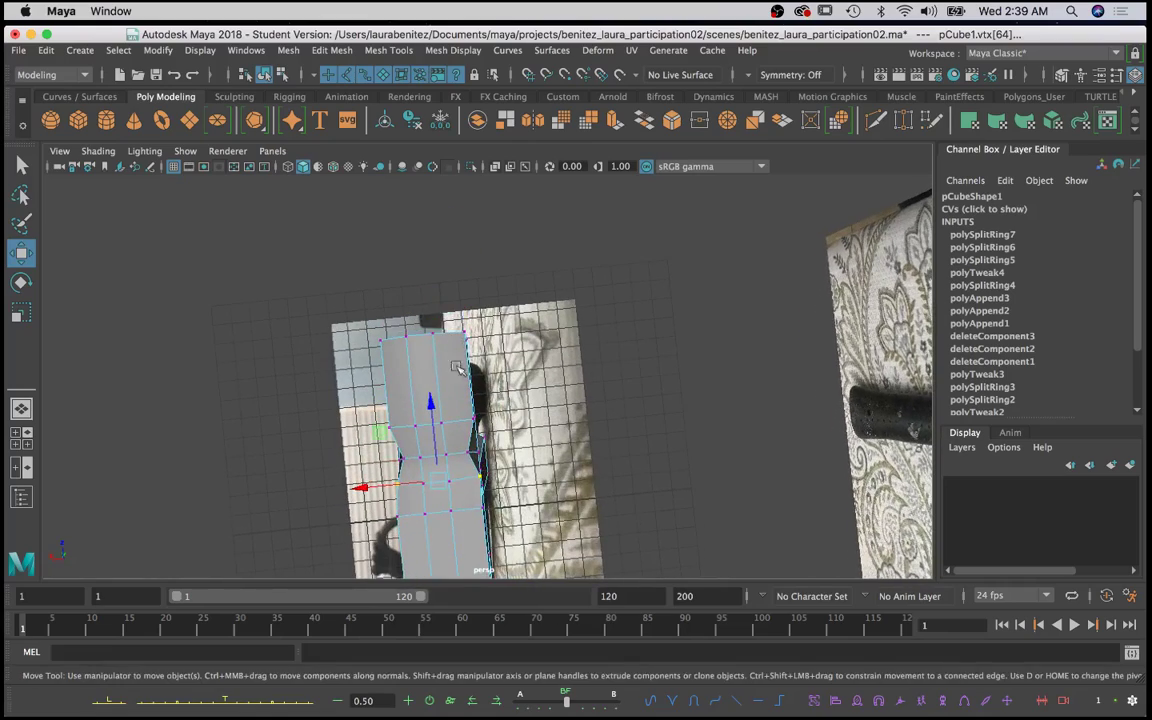
middle_click_drag(462, 368, 476, 351, "alt")
right_click_drag(476, 351, 560, 450, "alt")
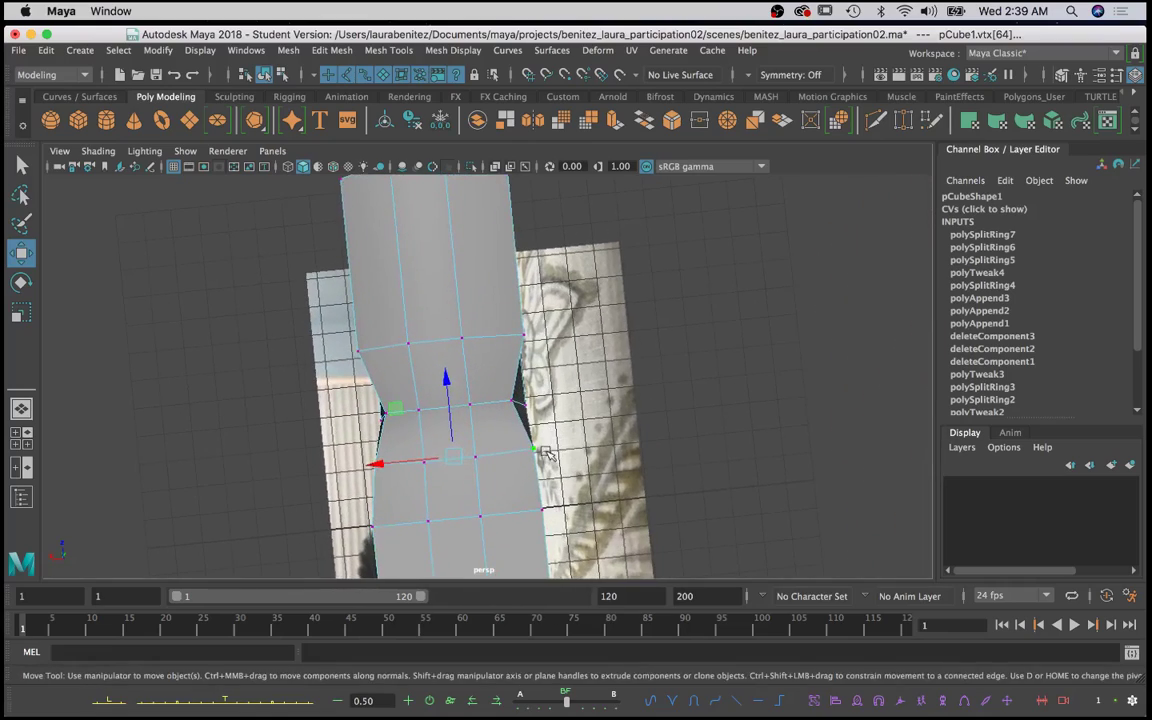
key("r")
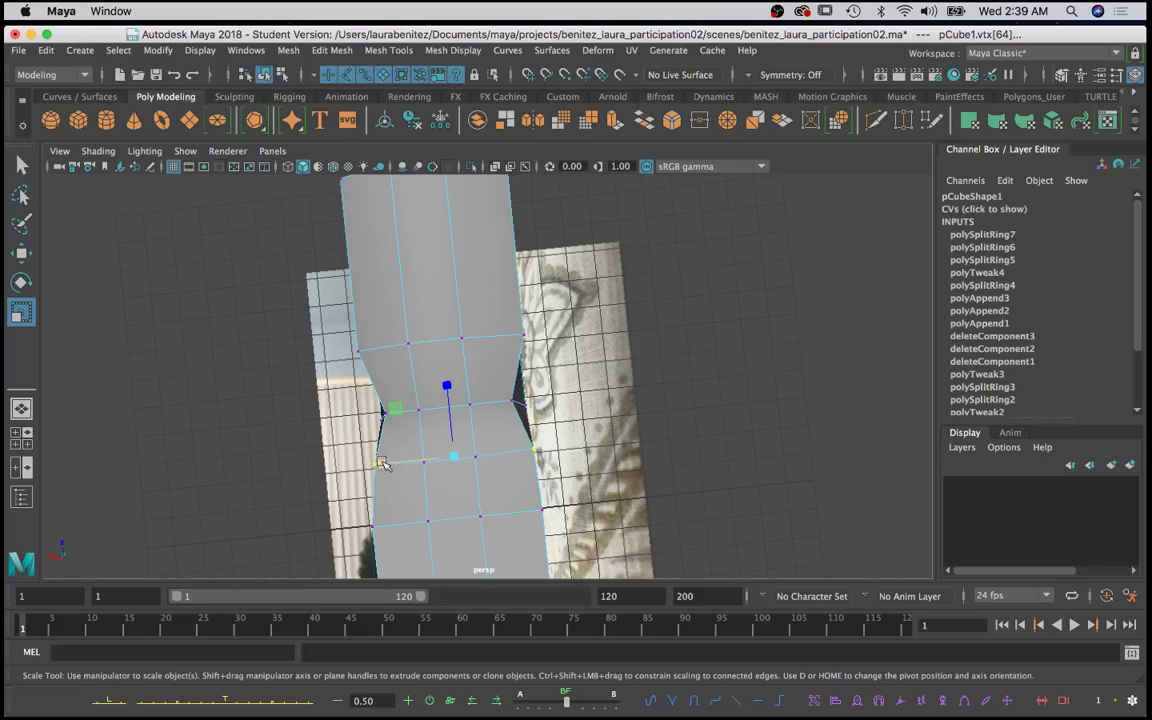
left_click_drag(383, 462, 399, 465)
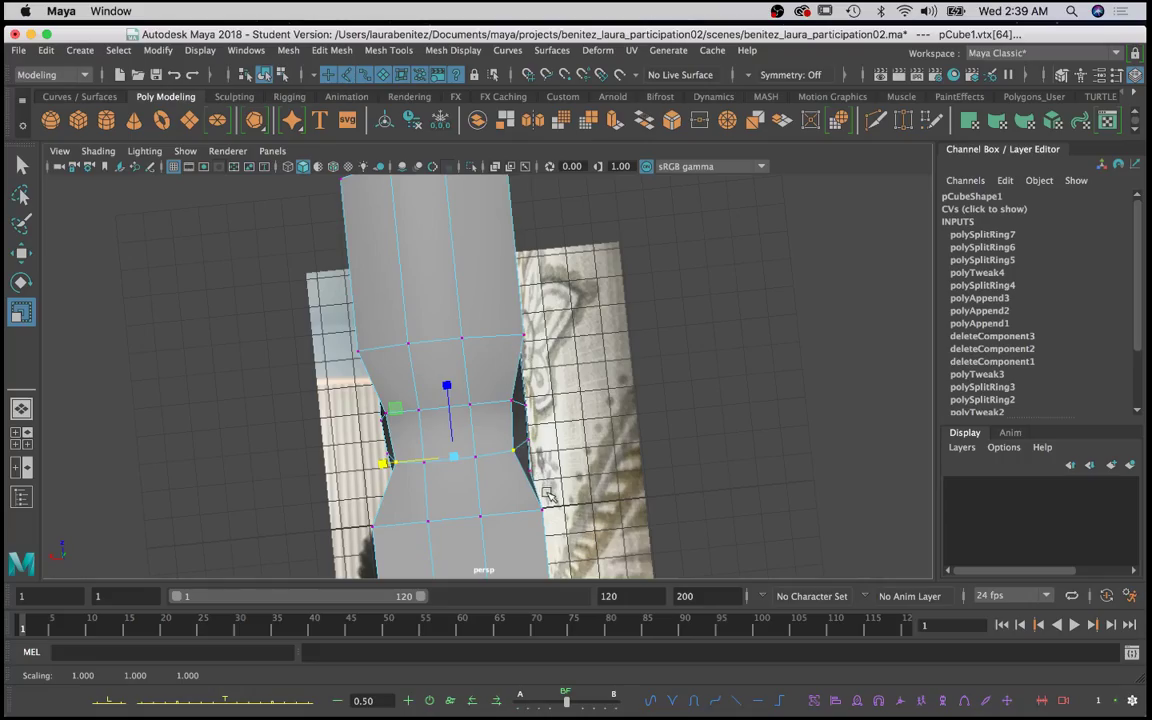
Step: Scale the two lower outer vertices of the narrow section's ring nearest the neck inward across the head's width
left_click_drag(466, 512, 523, 343, "alt")
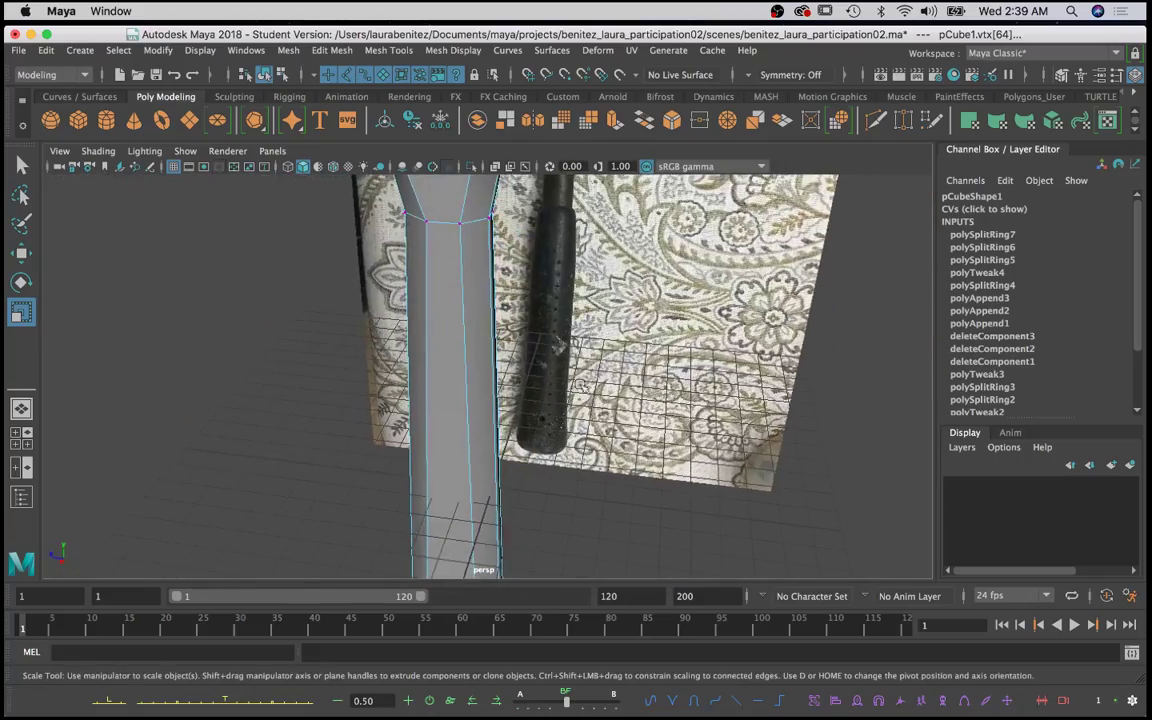
middle_click_drag(430, 250, 435, 360, "alt")
left_click_drag(435, 360, 553, 386, "alt")
key("q")
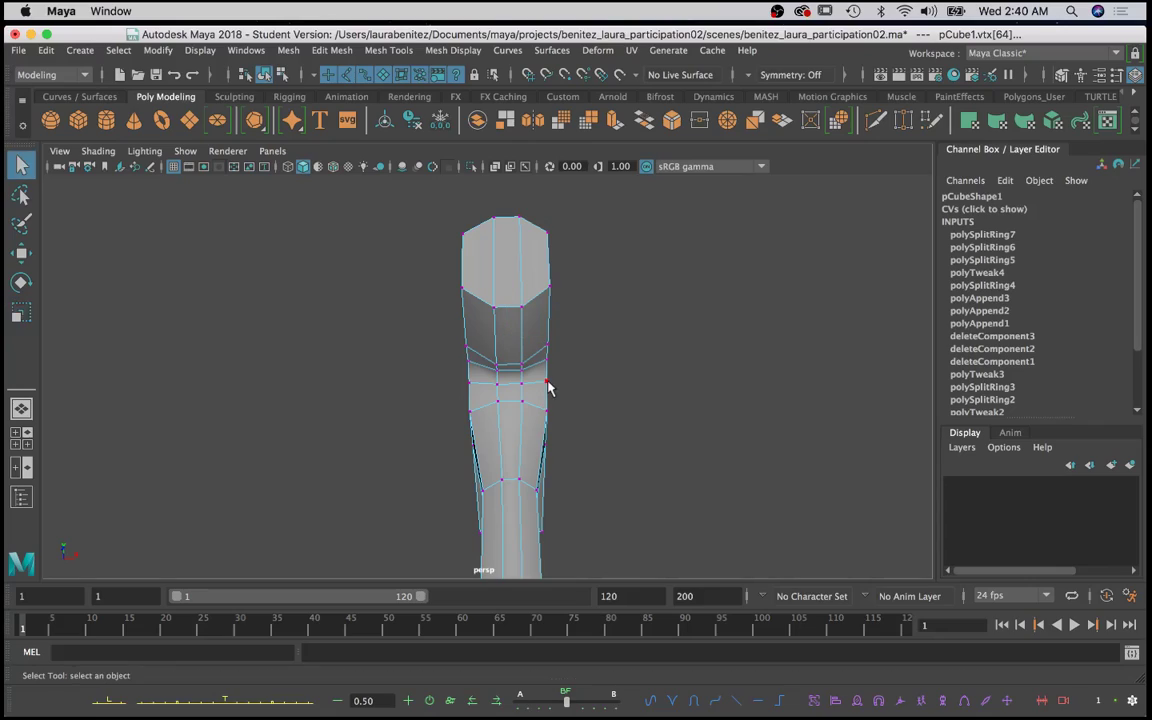
left_click(546, 383)
left_click(471, 384, "shift")
key("r")
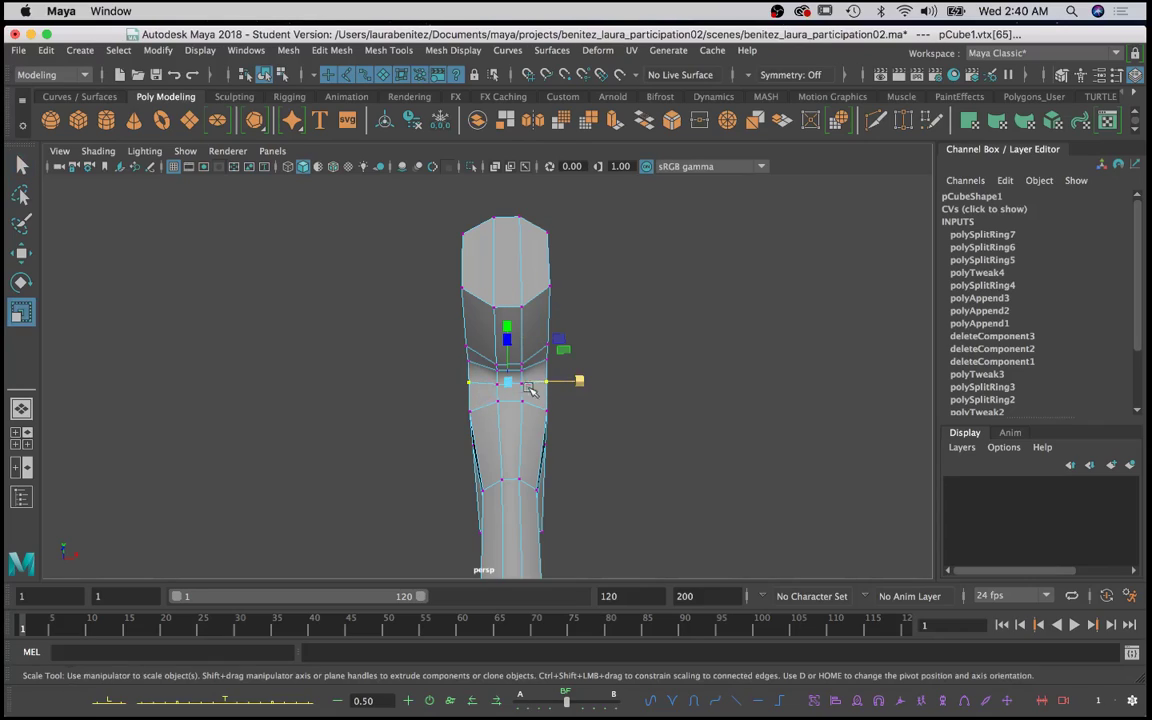
left_click_drag(577, 380, 596, 342)
Step: Scale the two lower outer vertices of the narrow section's ring nearest the striking face inward
key("q")
left_click(442, 333)
left_click(537, 352, "shift")
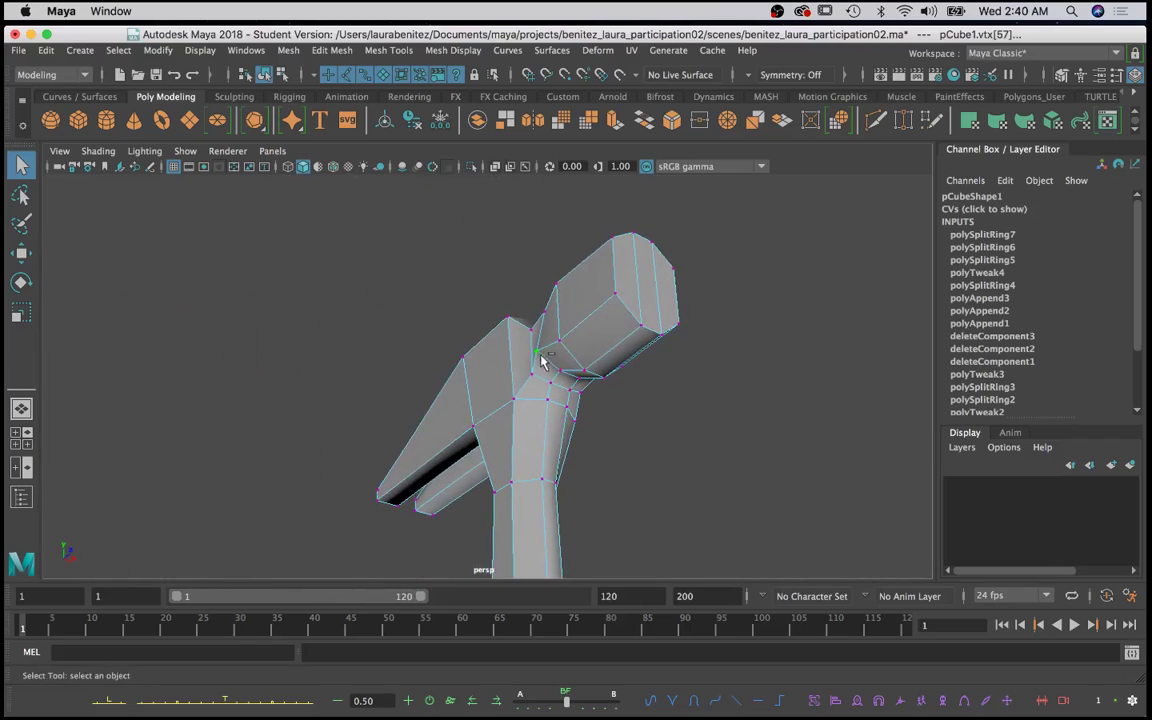
key("r")
left_click_drag(621, 385, 585, 430)
Step: Lower the two upper outer corner vertices on the head's central block, on the striking-face side
key("q")
left_click(592, 345)
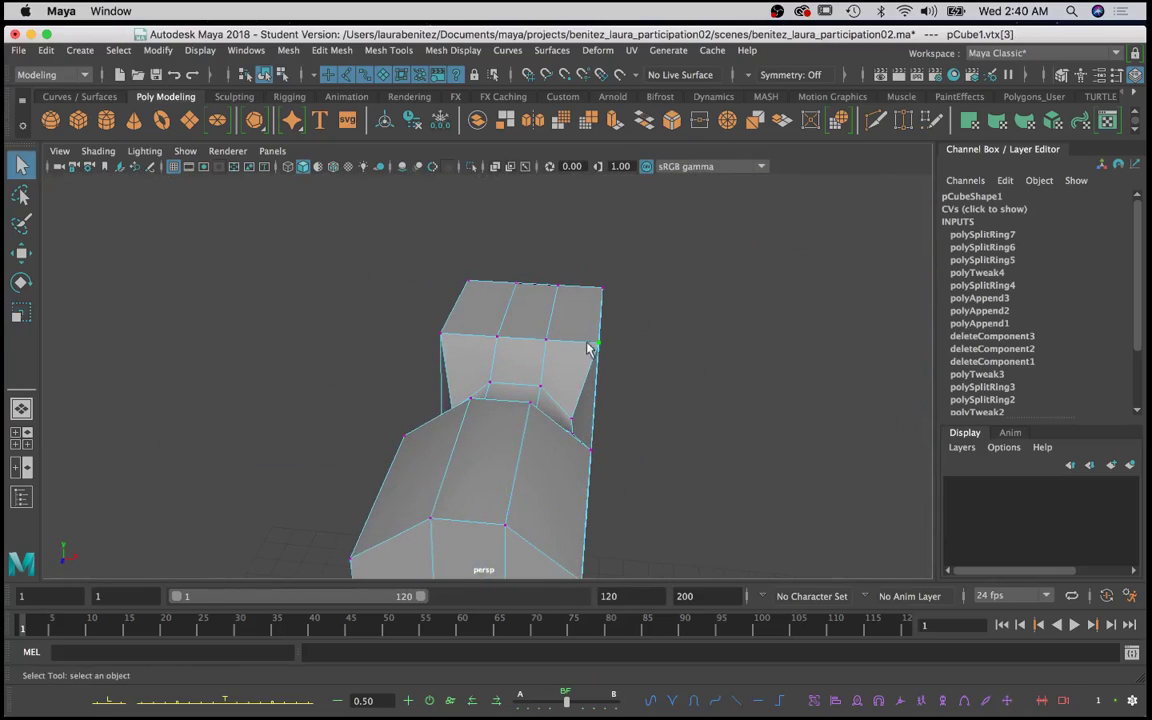
left_click(443, 340, "shift")
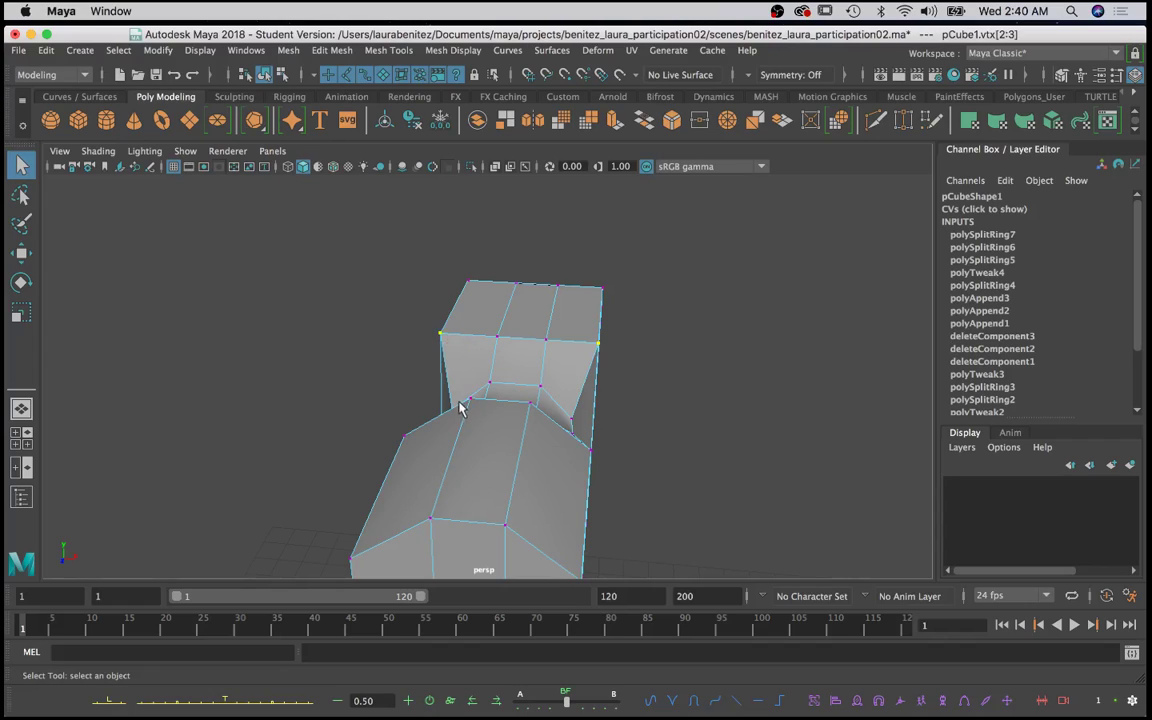
left_click_drag(603, 383, 440, 326, "alt")
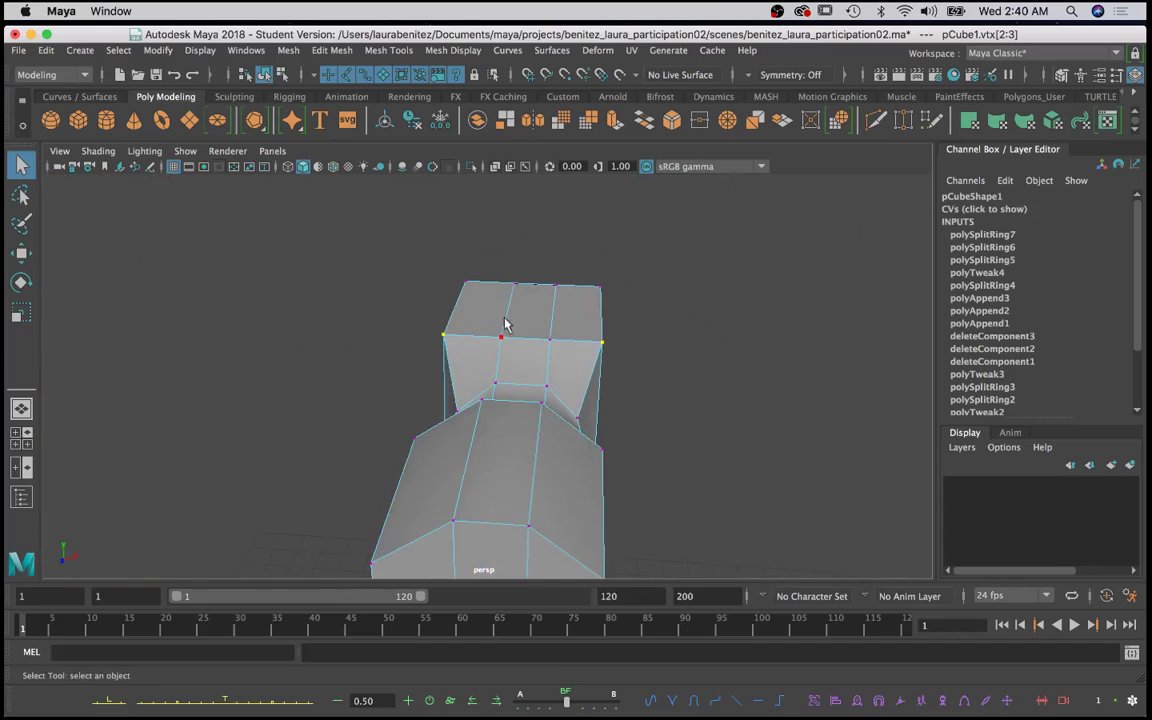
key("w")
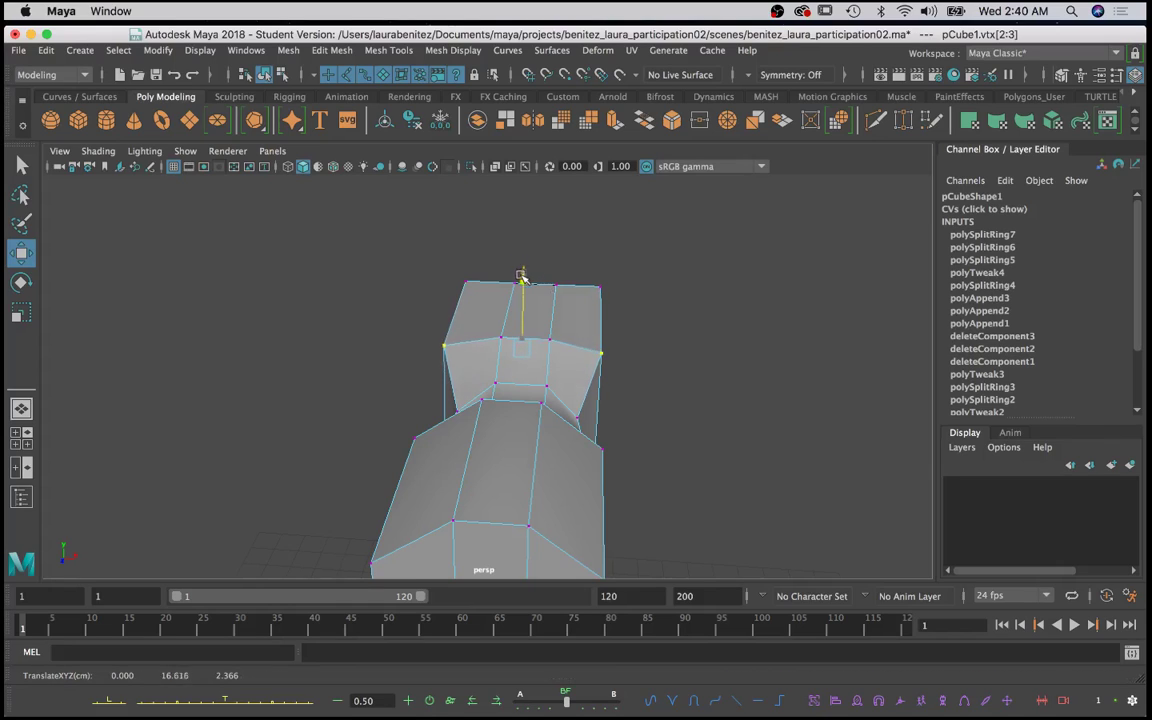
Step: Lower the two upper outer corner vertices where the central block meets the claws
left_click_drag(522, 290, 301, 291, "alt")
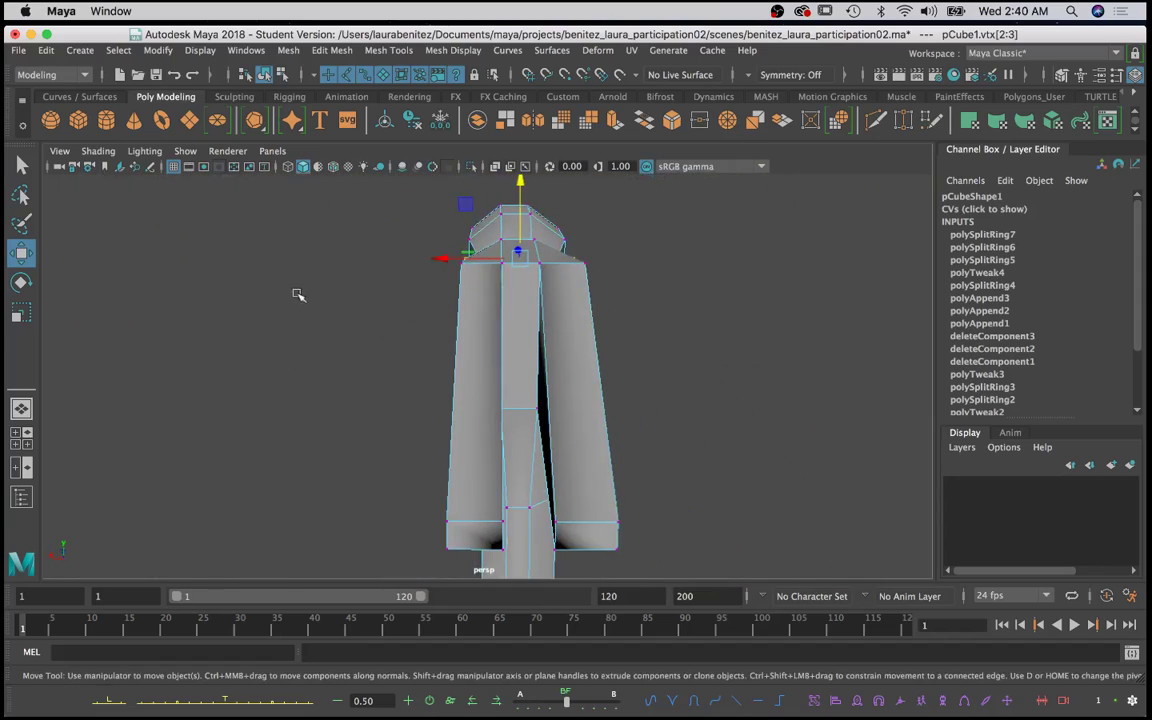
key("q")
left_click(580, 272)
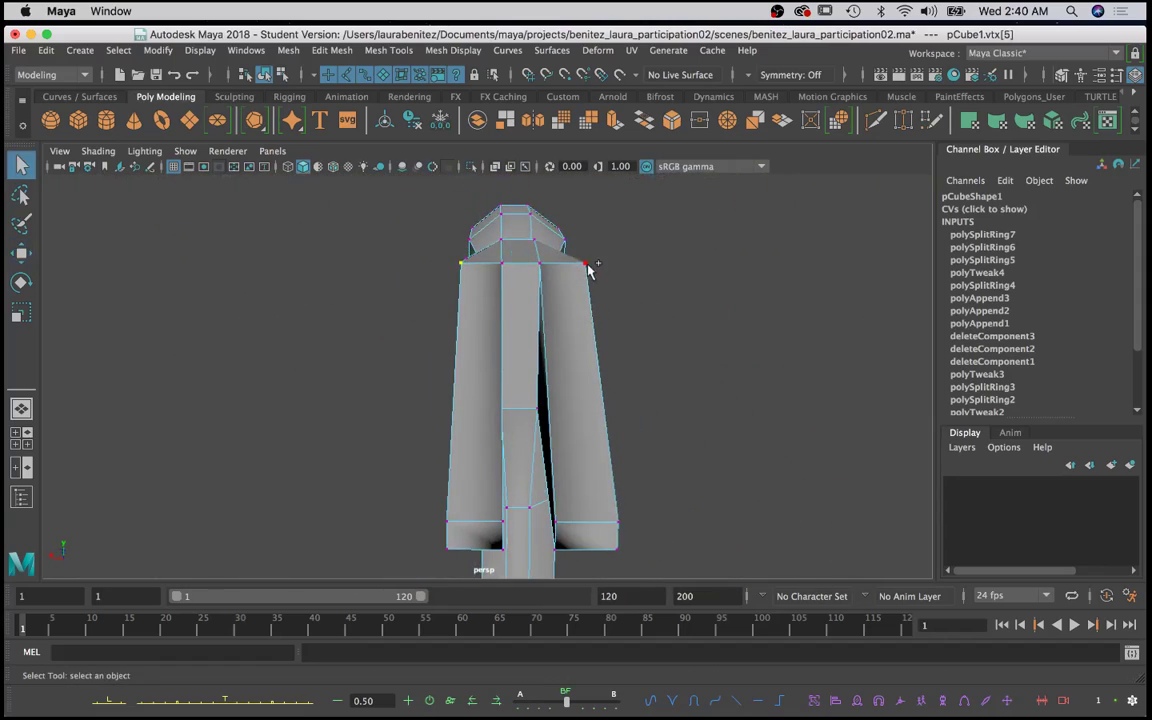
left_click(586, 265, "shift")
key("w")
left_click_drag(522, 186, 523, 209)
Step: Examine the reshaped head from the claw end and the side, and switch to the four-view layout
left_click_drag(479, 330, 473, 305, "alt")
key("q")
left_click(463, 308)
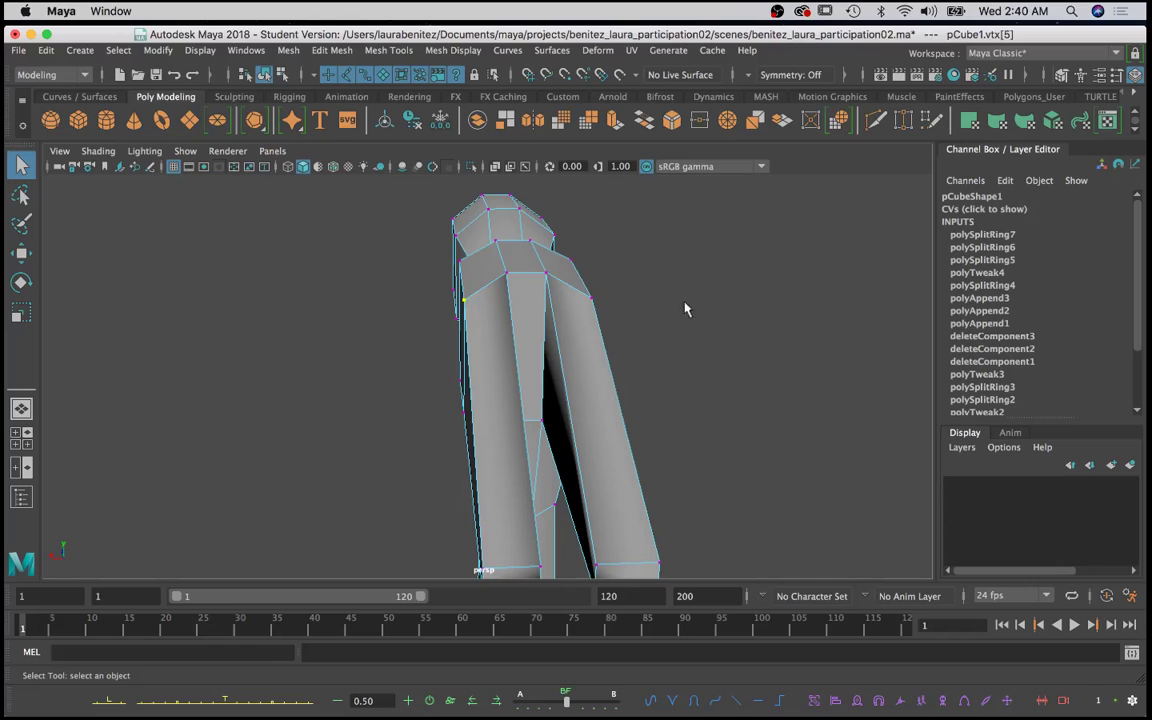
left_click_drag(541, 306, 383, 428, "alt")
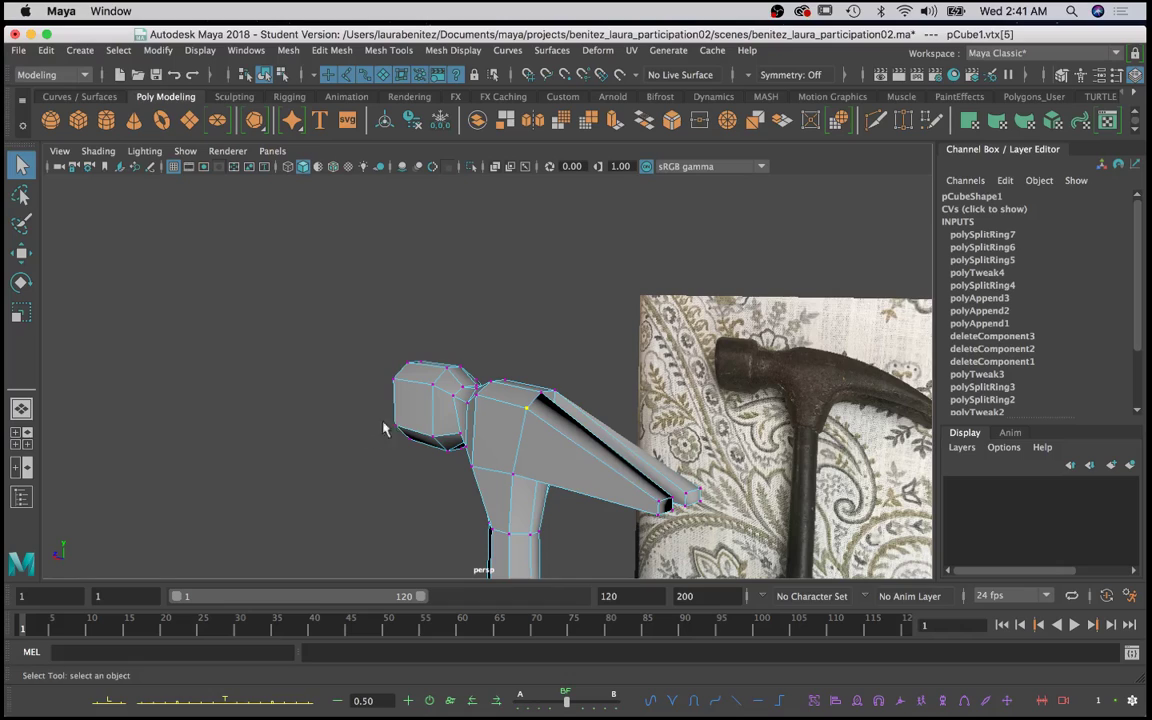
left_click_drag(507, 383, 568, 395, "alt")
right_click_drag(568, 395, 500, 400, "alt")
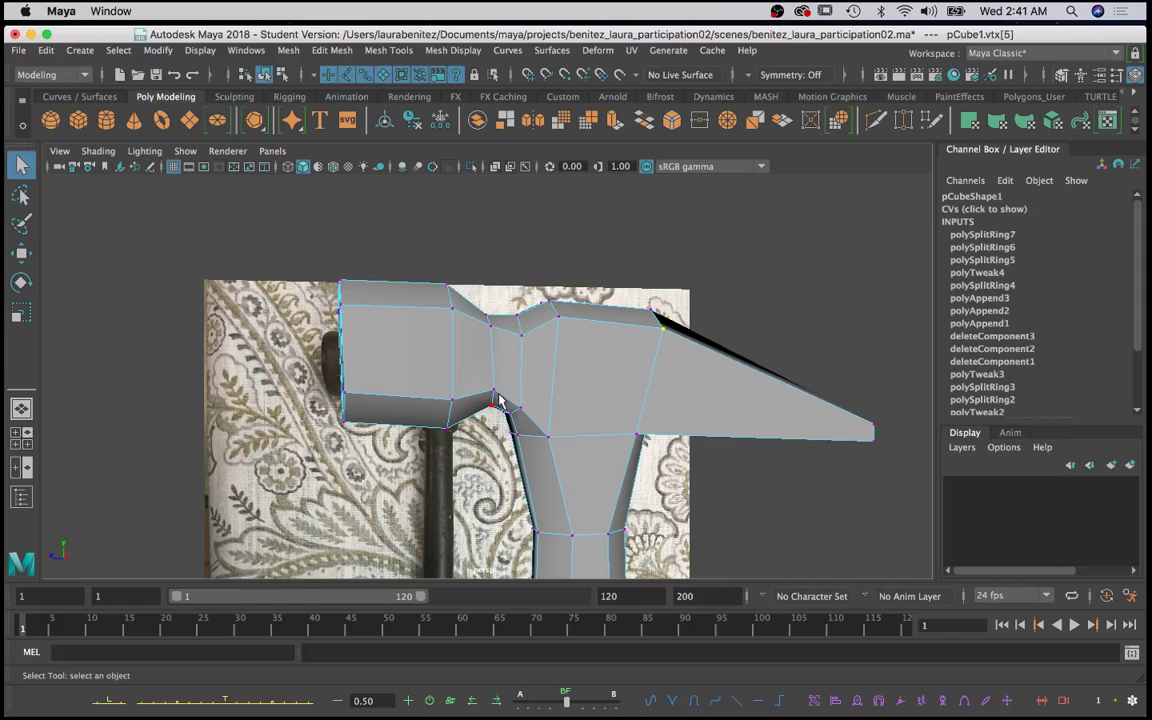
left_click(492, 392)
left_click_drag(533, 405, 472, 416, "alt")
left_click_drag(600, 416, 441, 418, "alt")
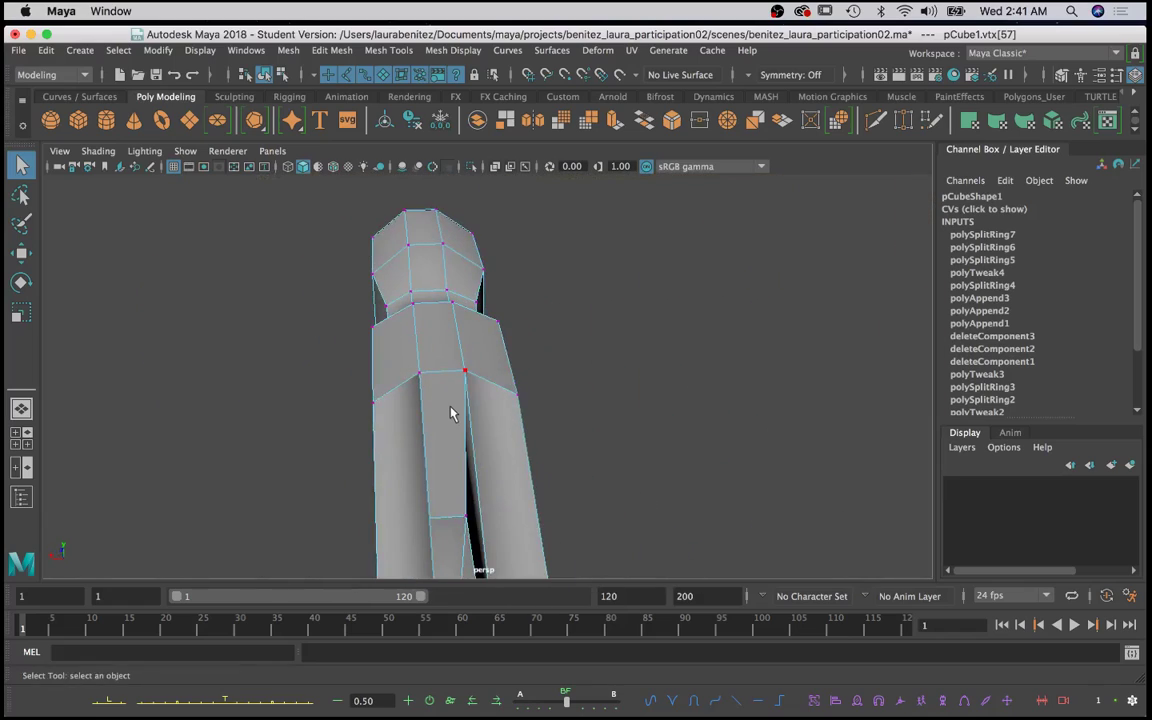
key("space")
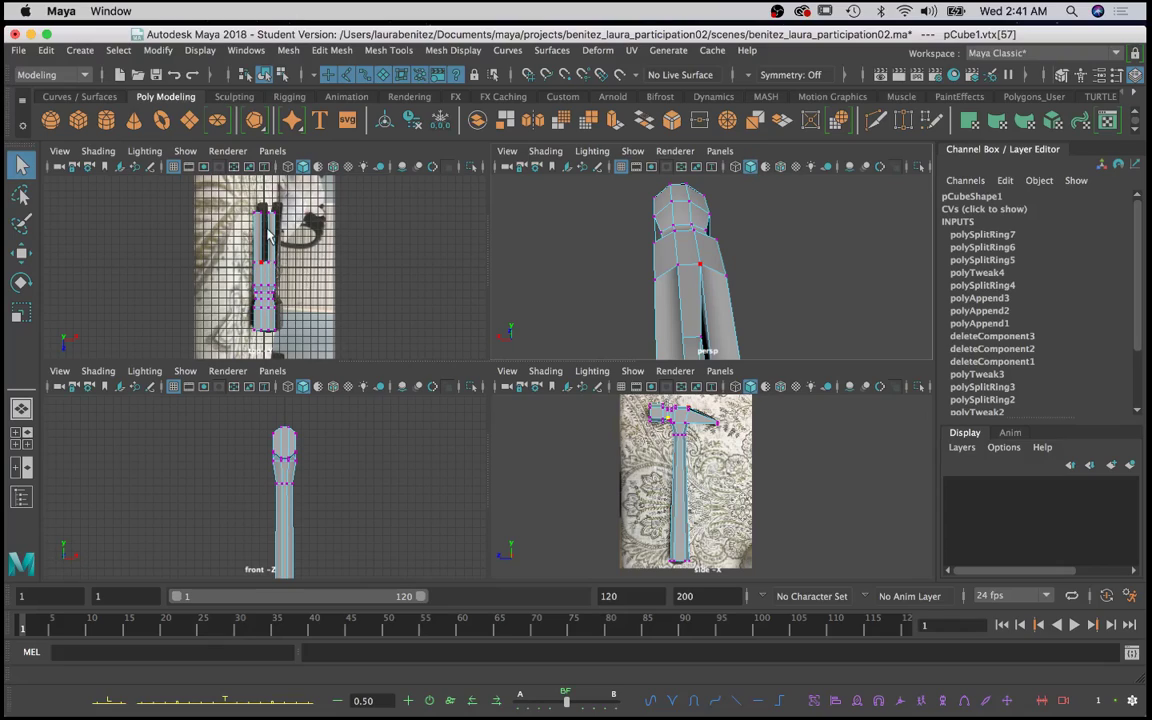
Step: Return the hammer to object mode and show its claws enlarged in the full-size top view
key("space")
right_click_drag(494, 262, 559, 242)
scroll(560, 243, "up", 3)
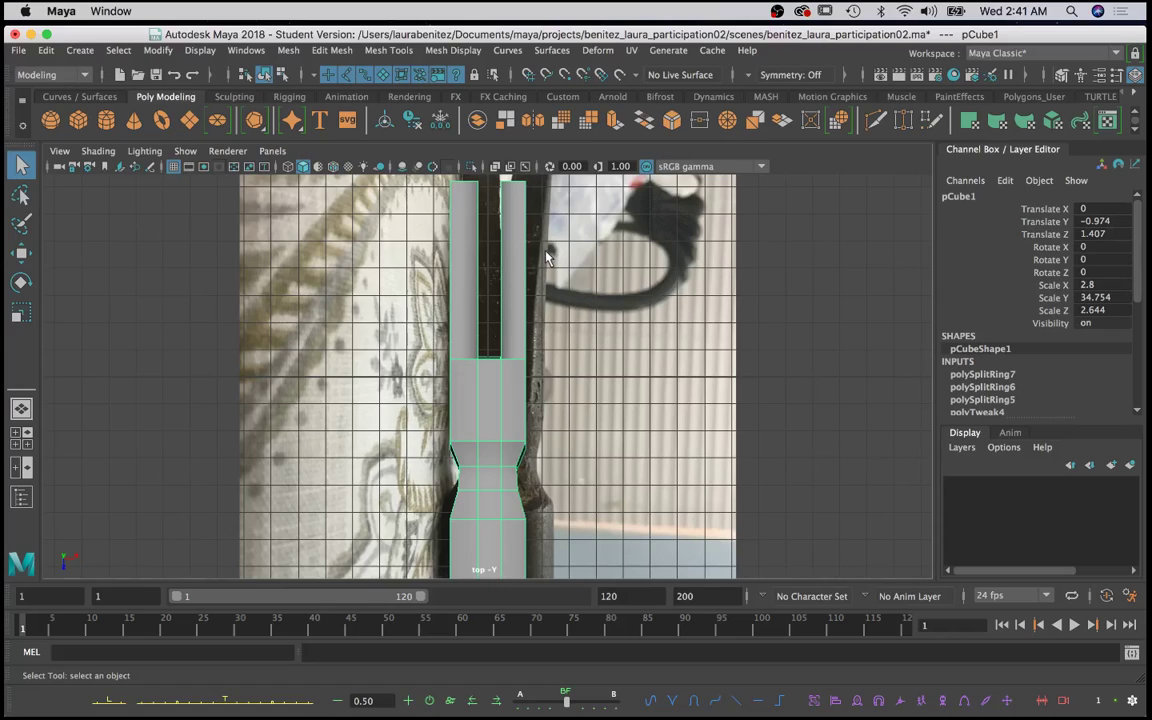
middle_click_drag(545, 258, 481, 332, "alt")
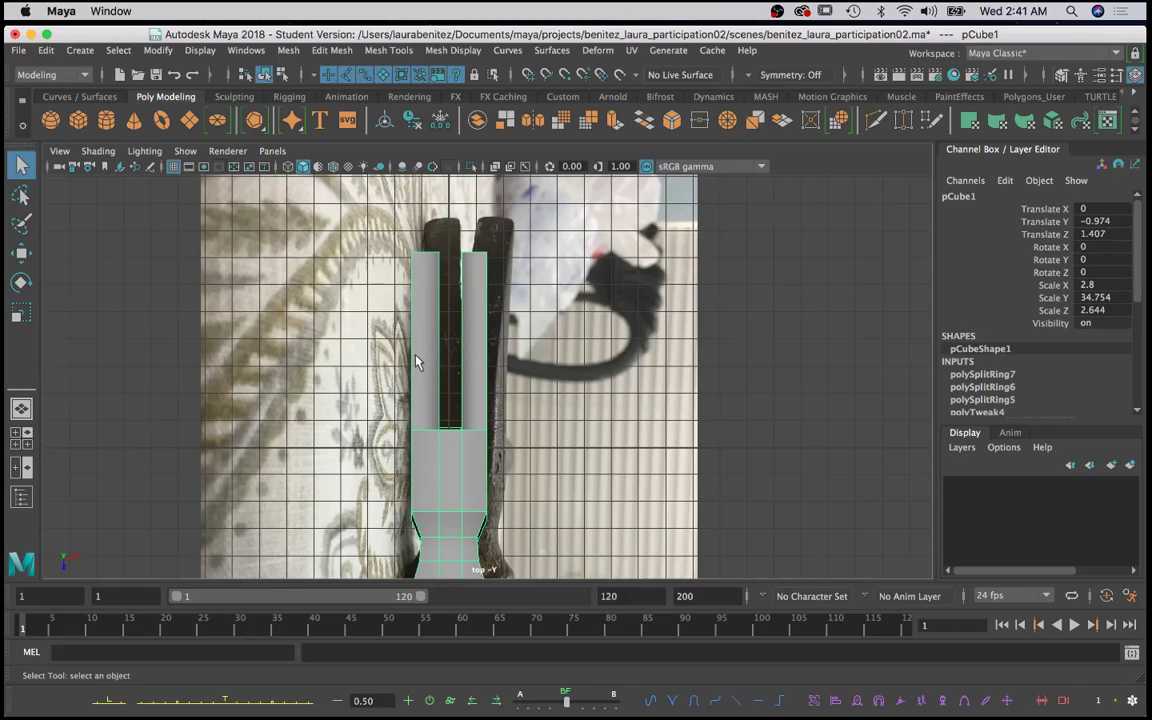
right_click(475, 386, "shift")
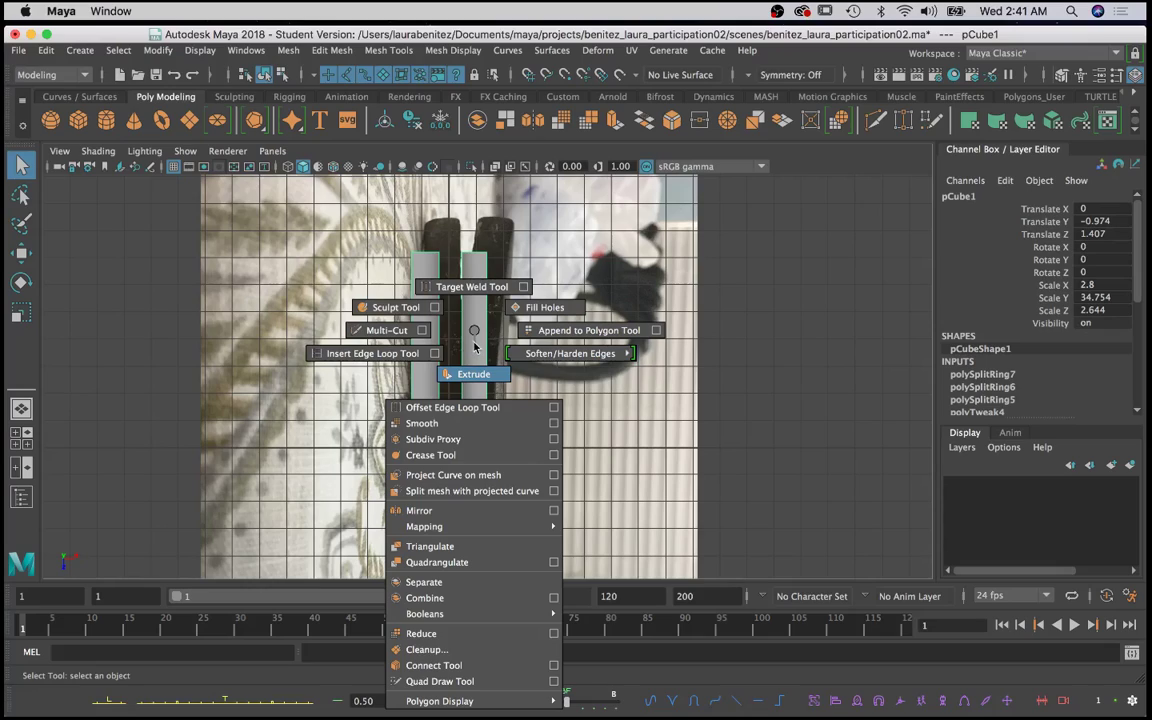
left_click(475, 348)
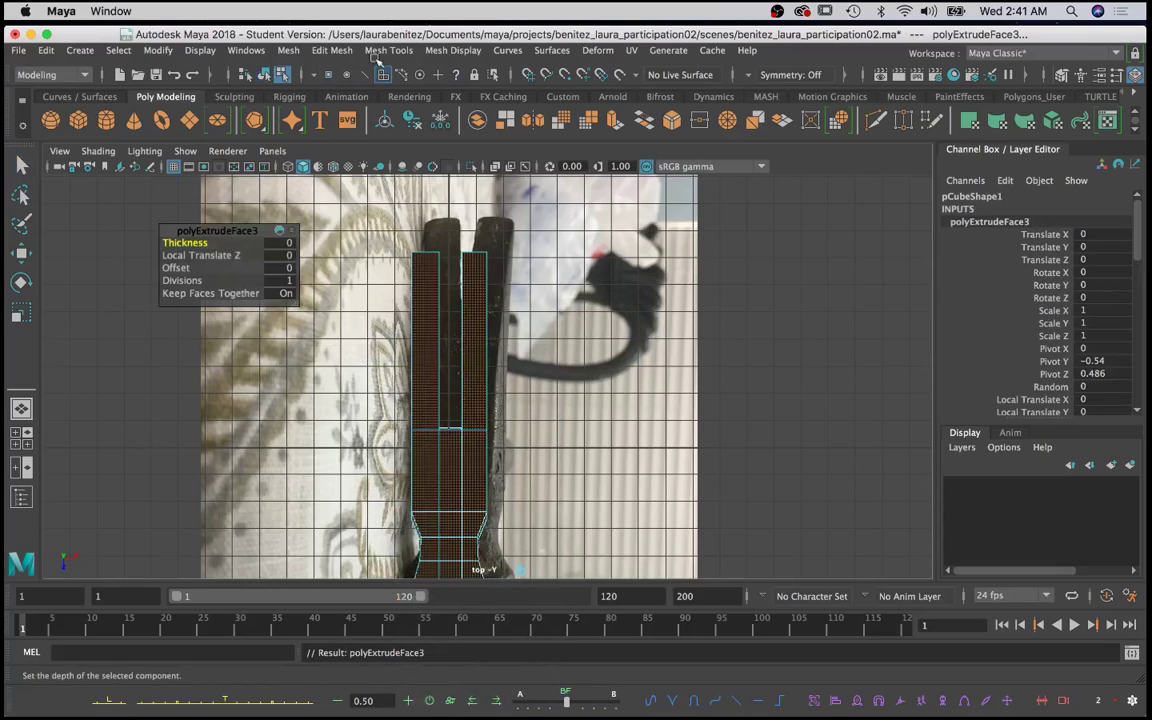
right_click(468, 264)
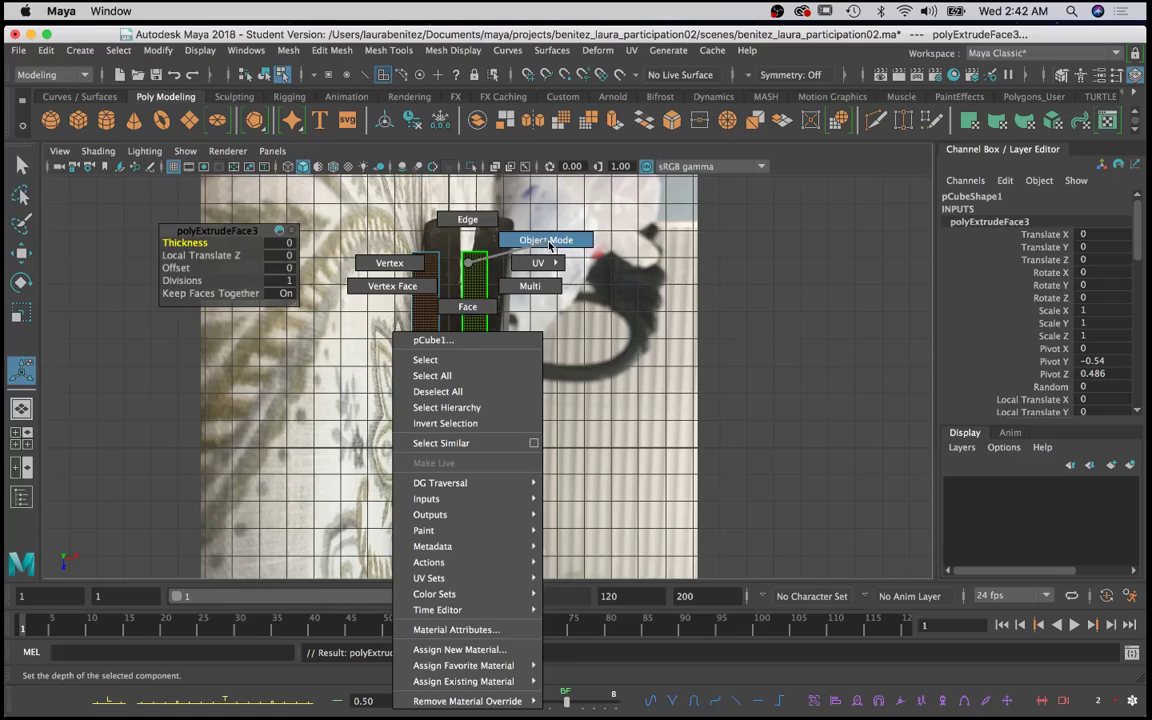
left_click(546, 240)
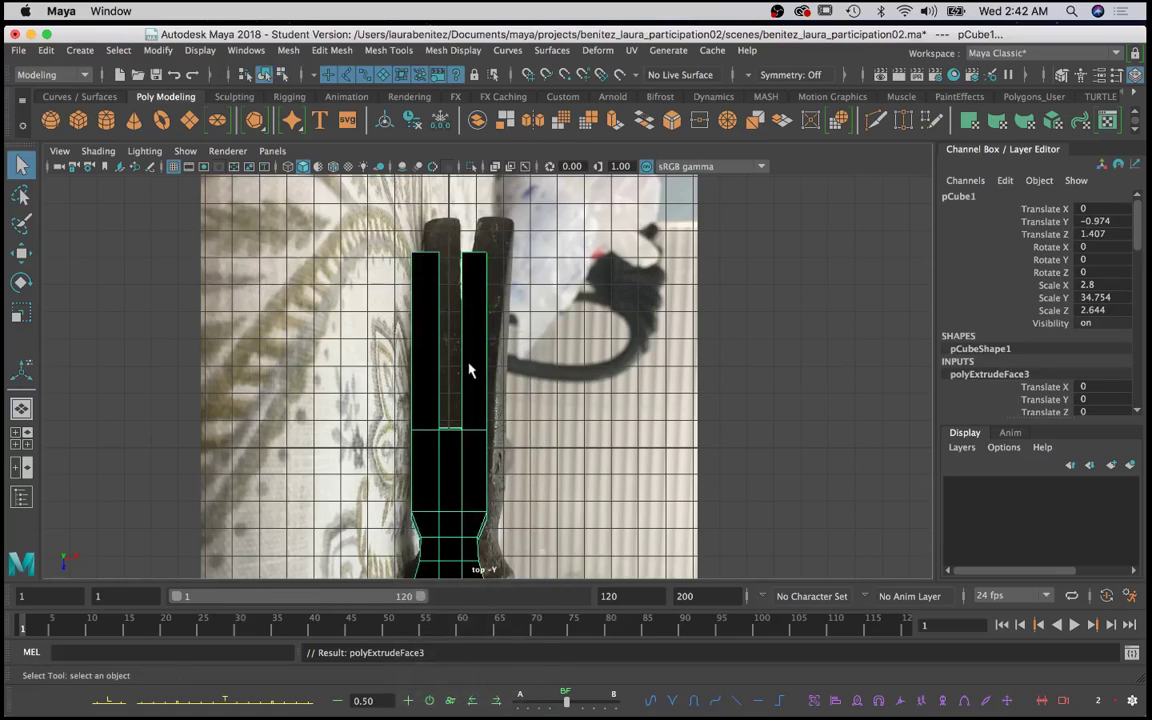
right_click_drag(470, 265, 540, 240)
key("super+z")
key("super+z")
key("super+z")
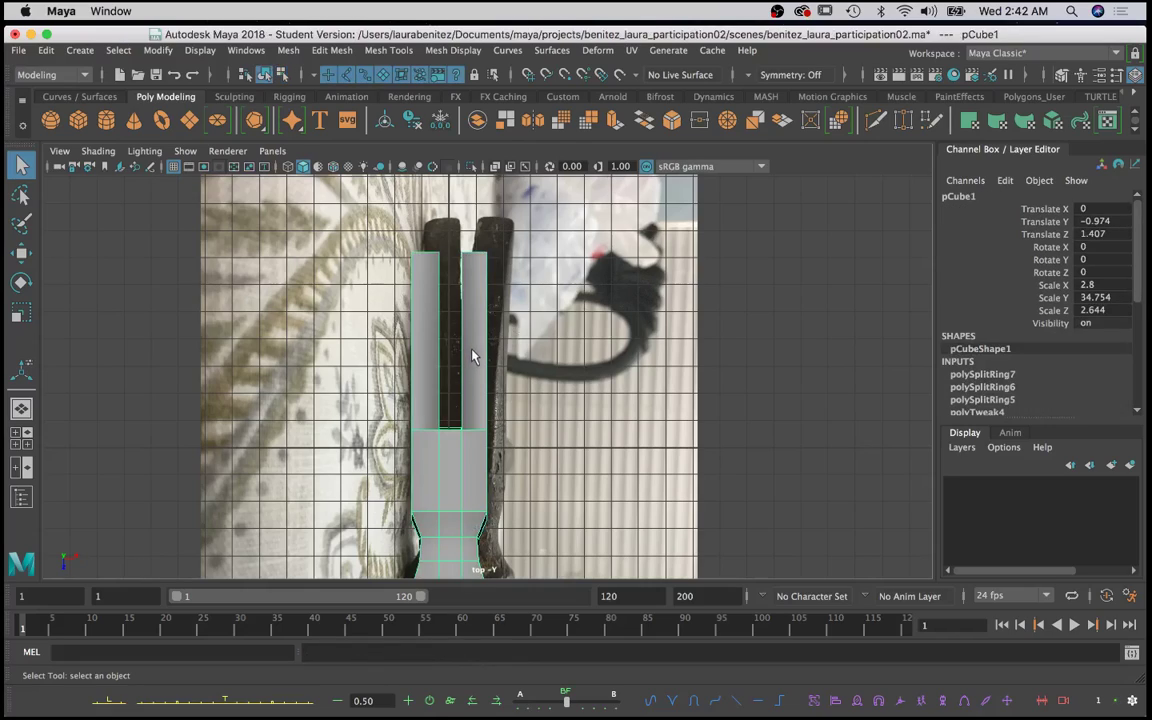
Step: Insert three edge loops across the right-hand claw in the top view, spaced between its base and tip
right_click_drag(478, 344, 517, 249)
left_click(396, 52)
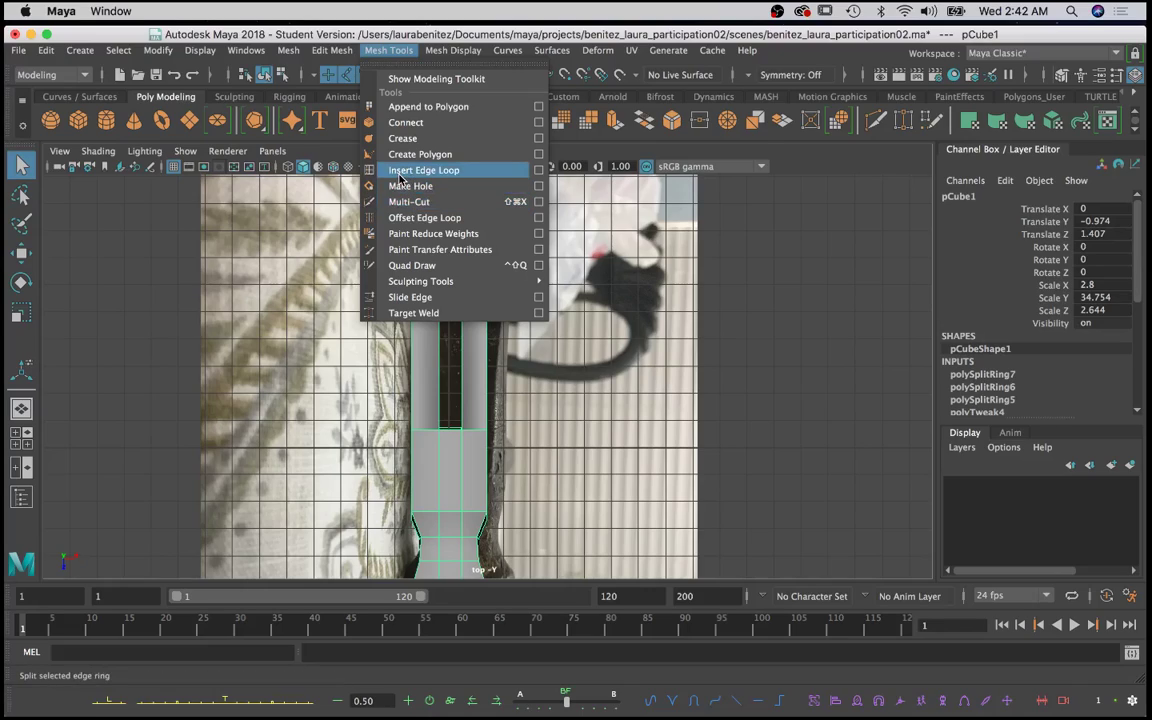
left_click(465, 390)
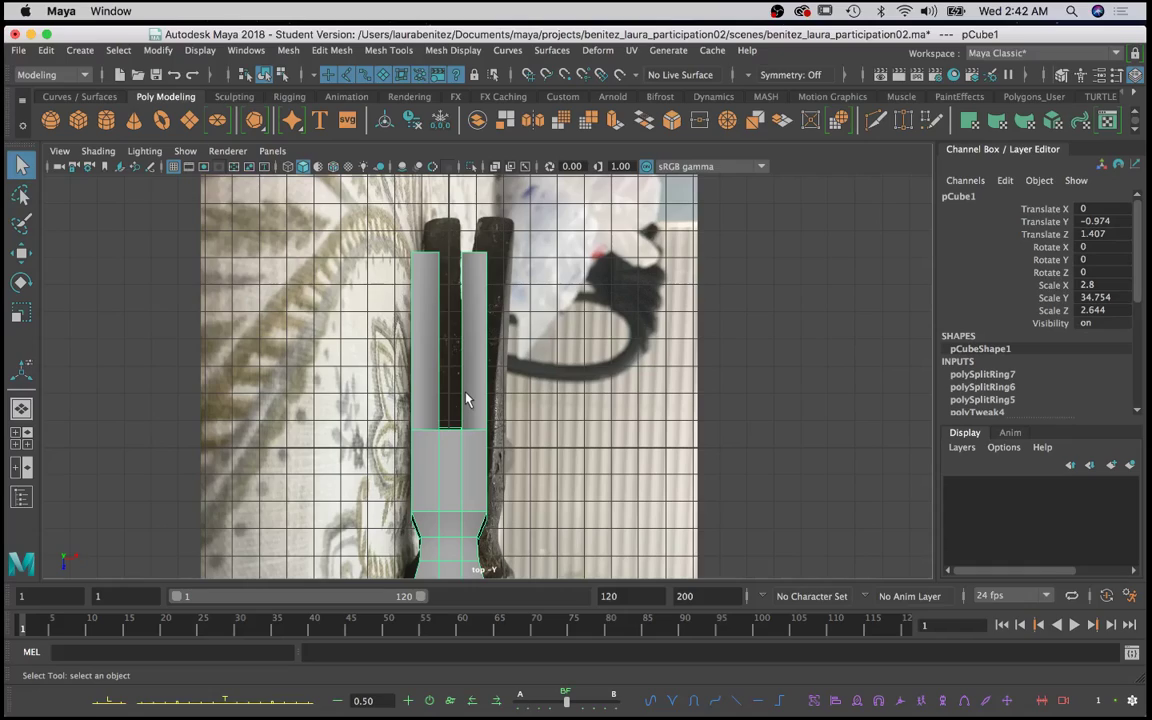
right_click_drag(471, 330, 396, 360, "shift")
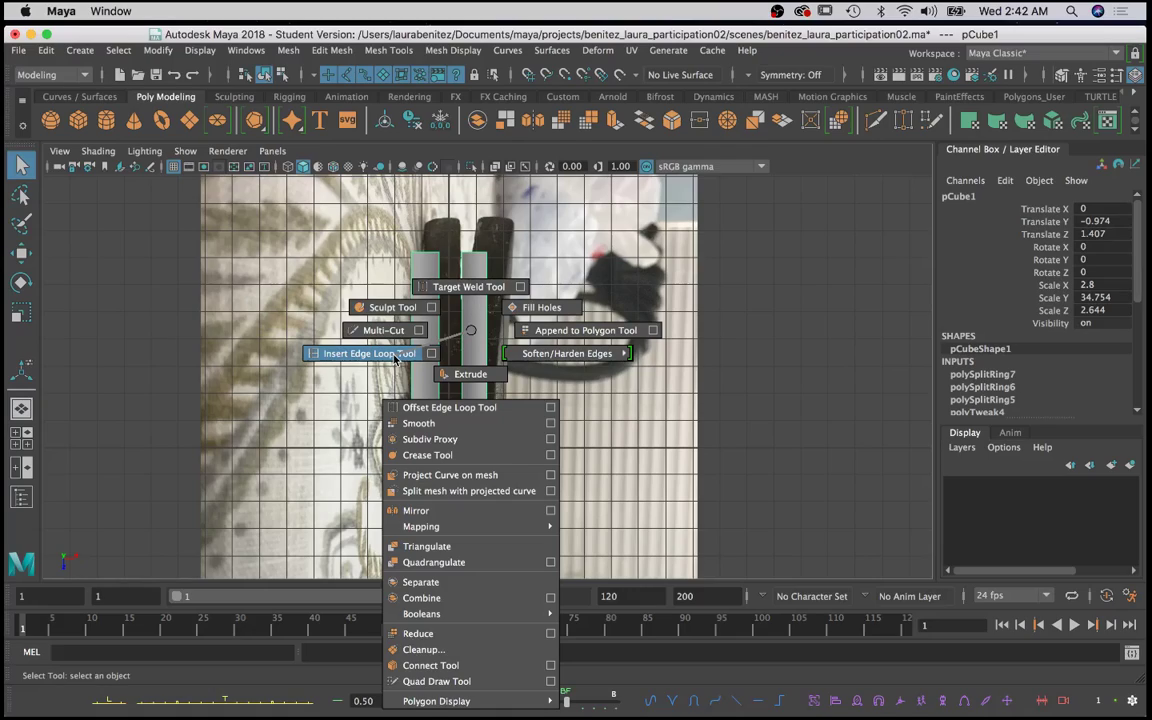
right_click_drag(396, 360, 381, 363, "shift")
right_click_drag(441, 340, 391, 361, "shift")
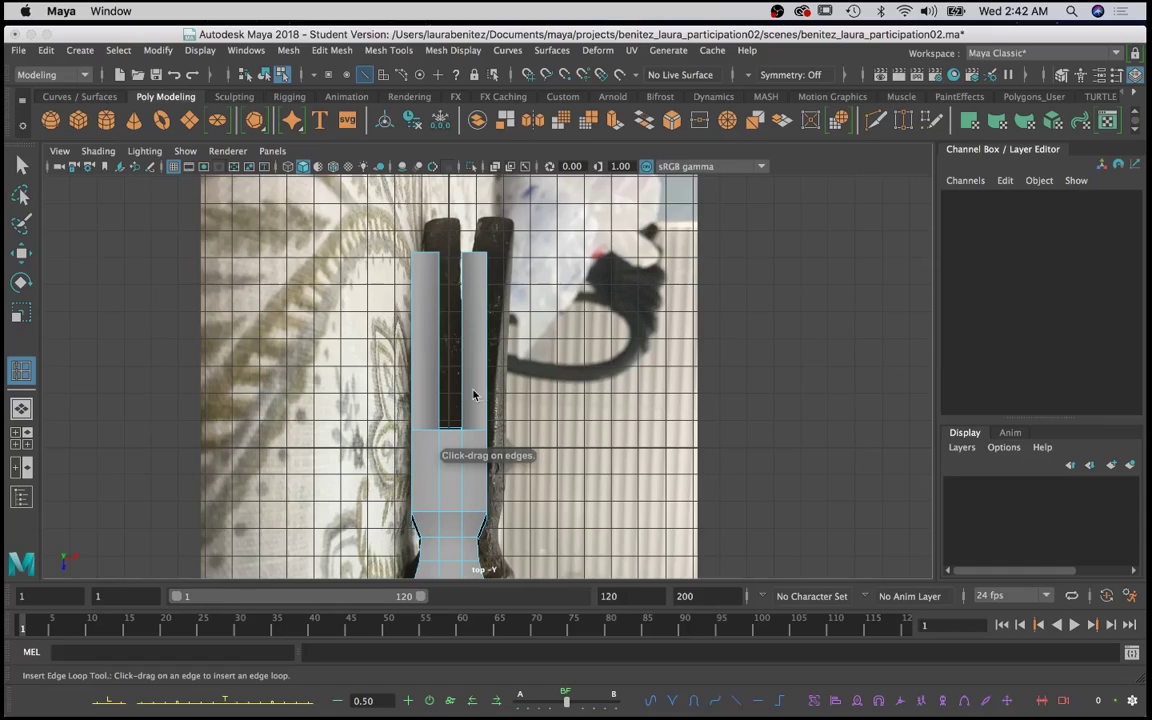
left_click(464, 380)
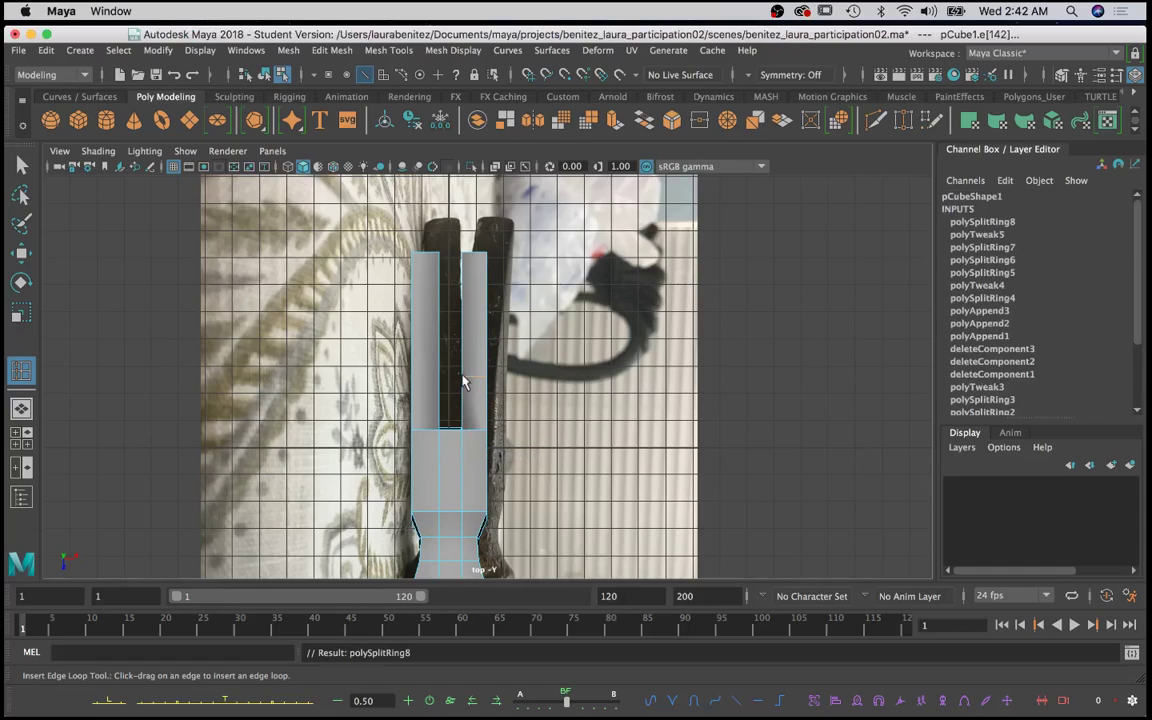
left_click(464, 319)
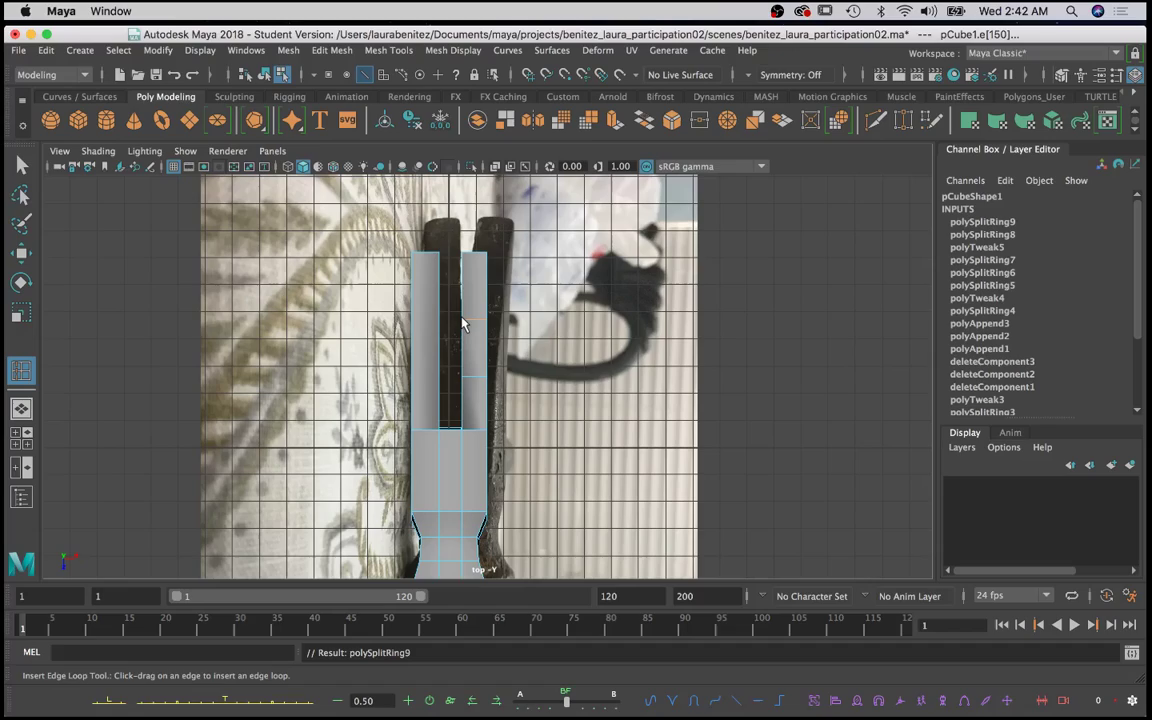
left_click(462, 284)
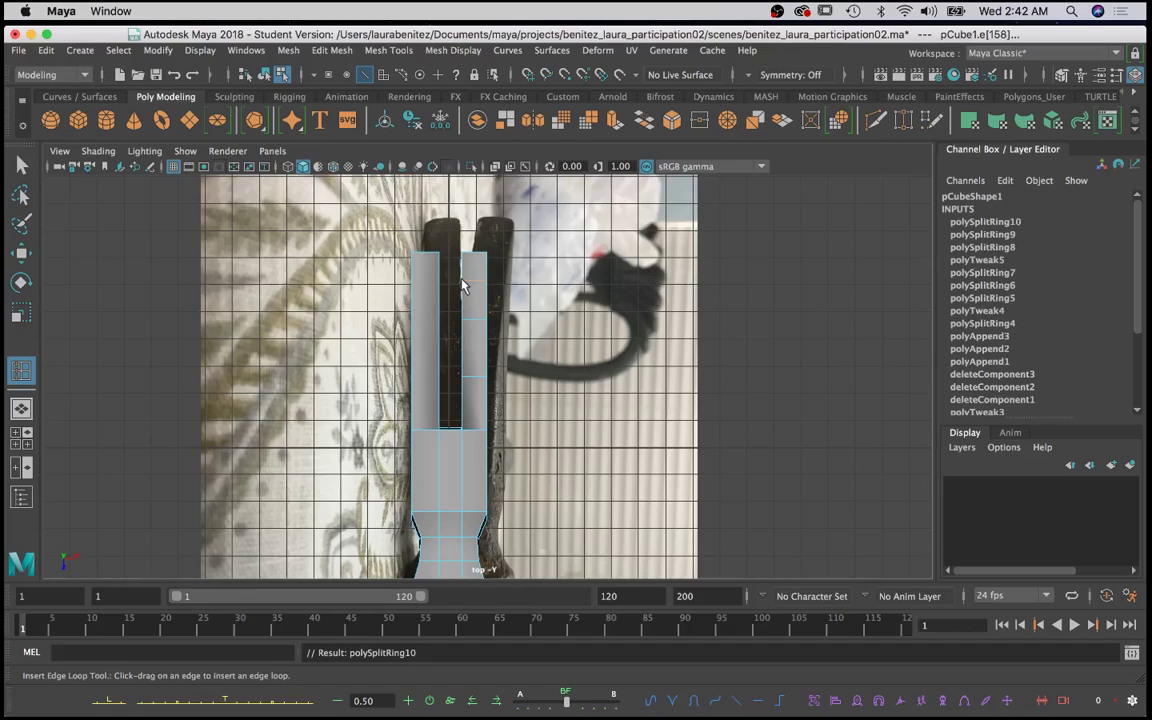
Step: Insert three edge loops across the left-hand claw, level with those on the other claw
left_click(439, 378)
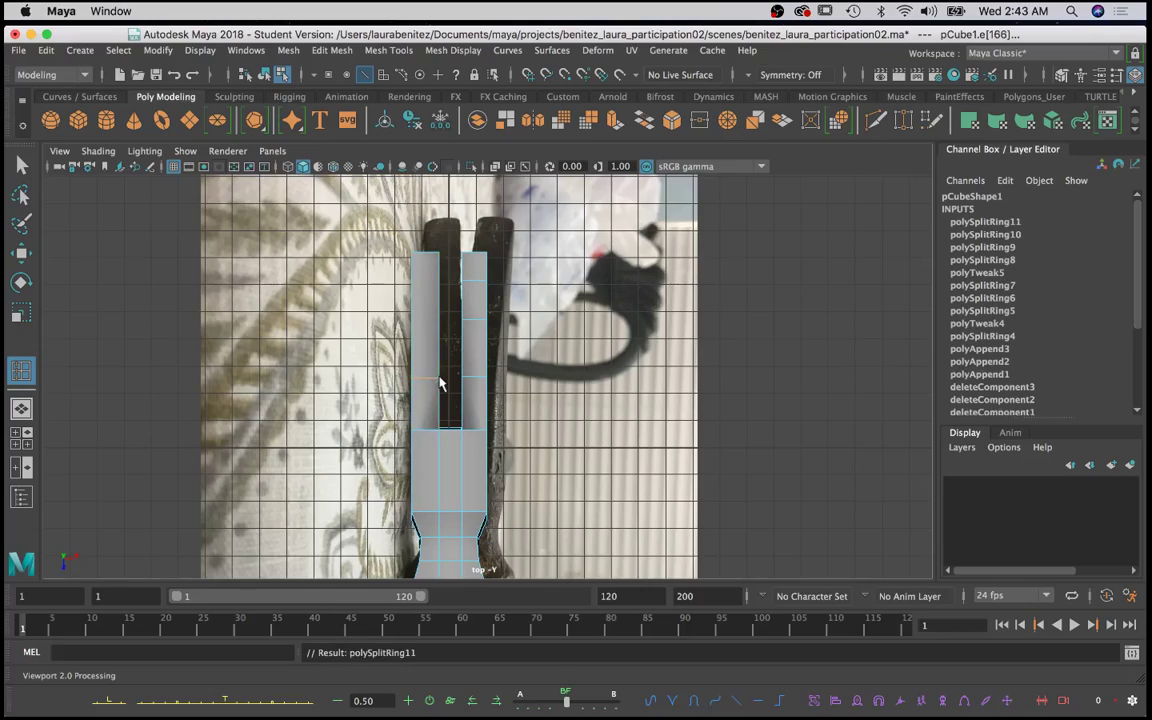
left_click(441, 326)
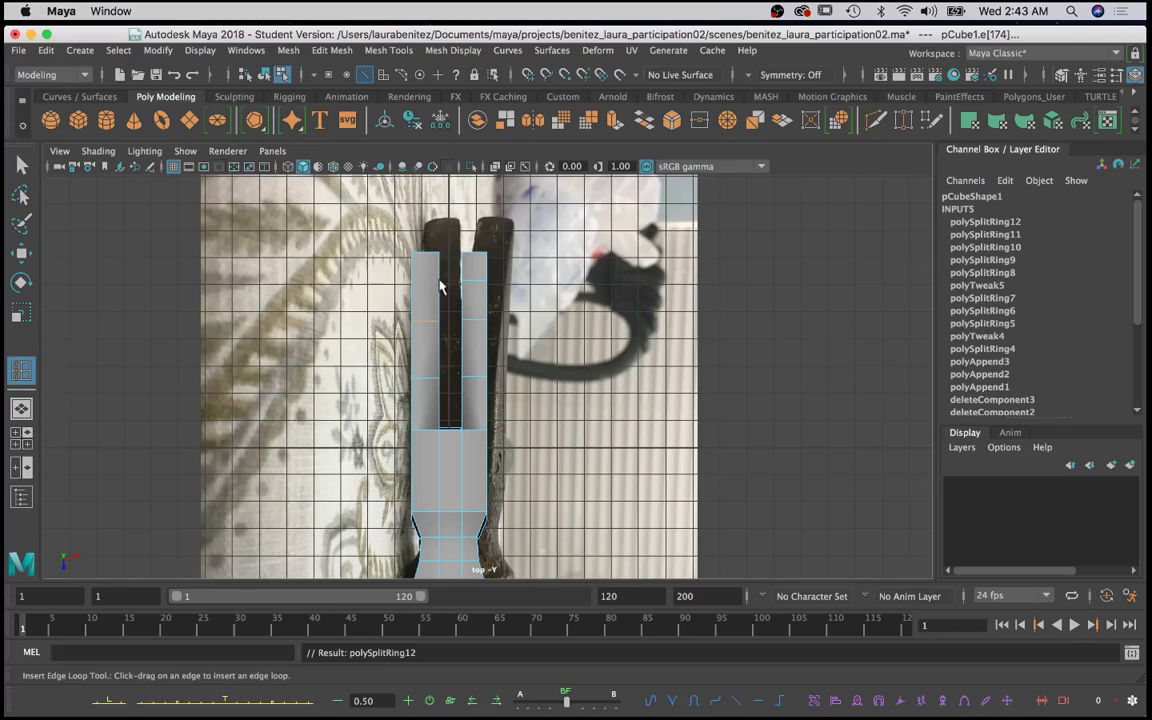
left_click(441, 287)
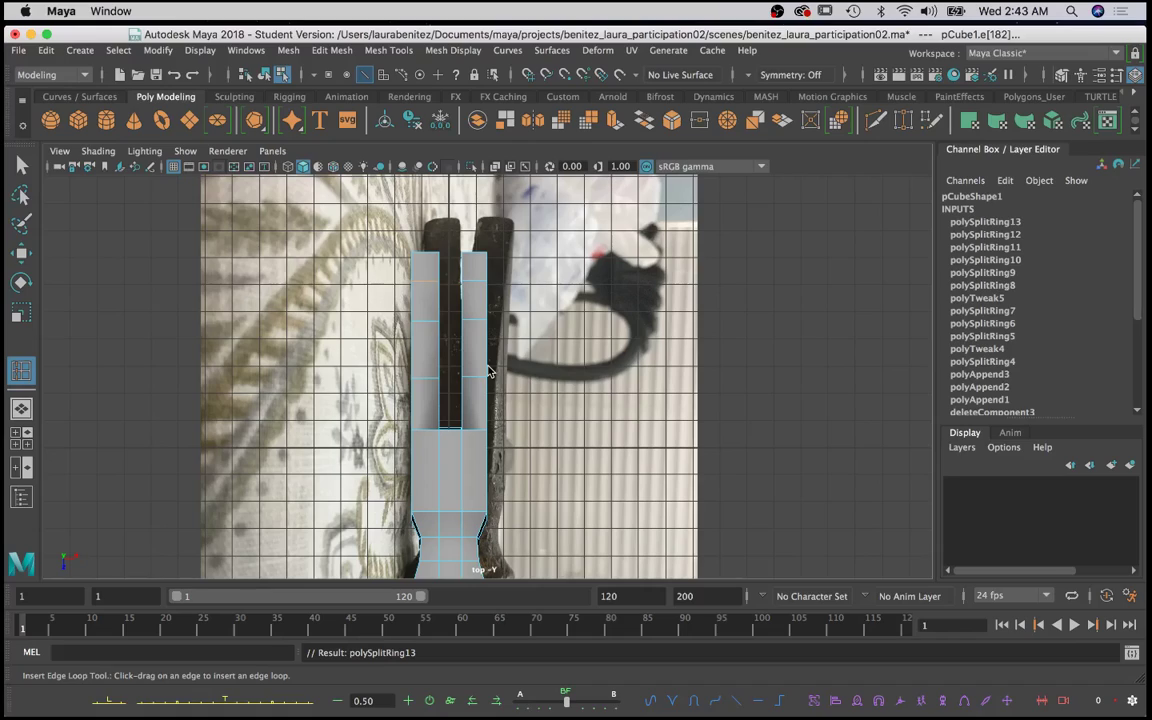
Step: Examine the claws' profile against the reference photo in the side view and from the claw end in perspective
key("space")
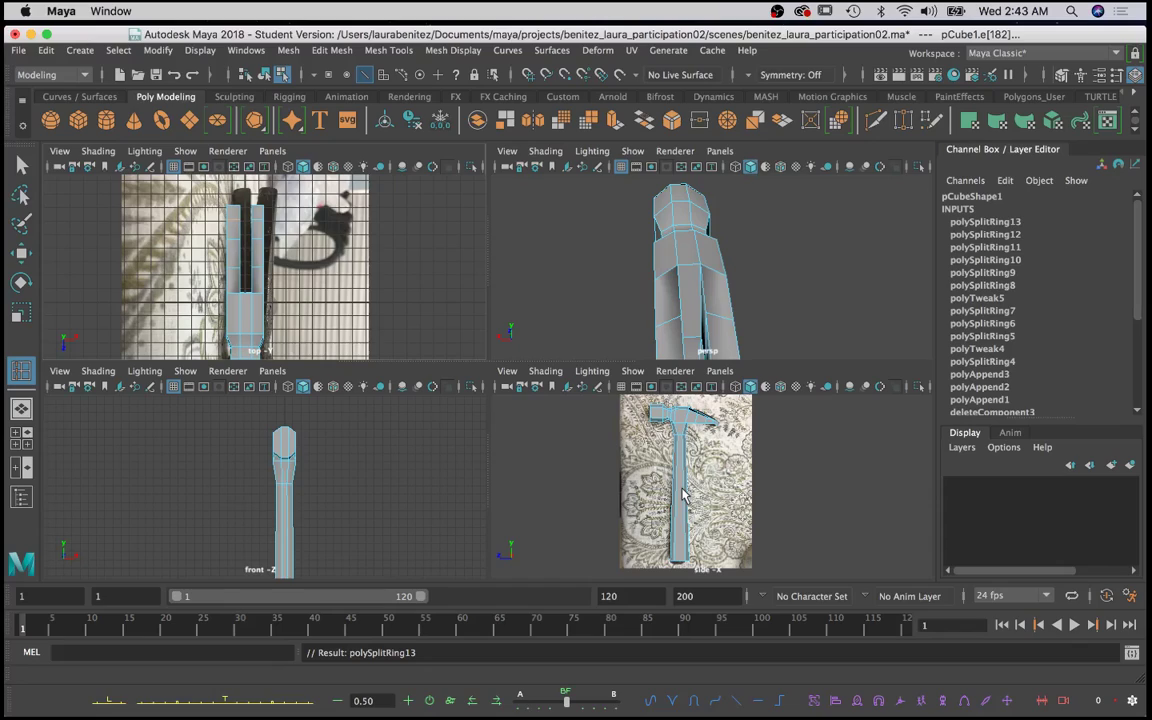
key("space")
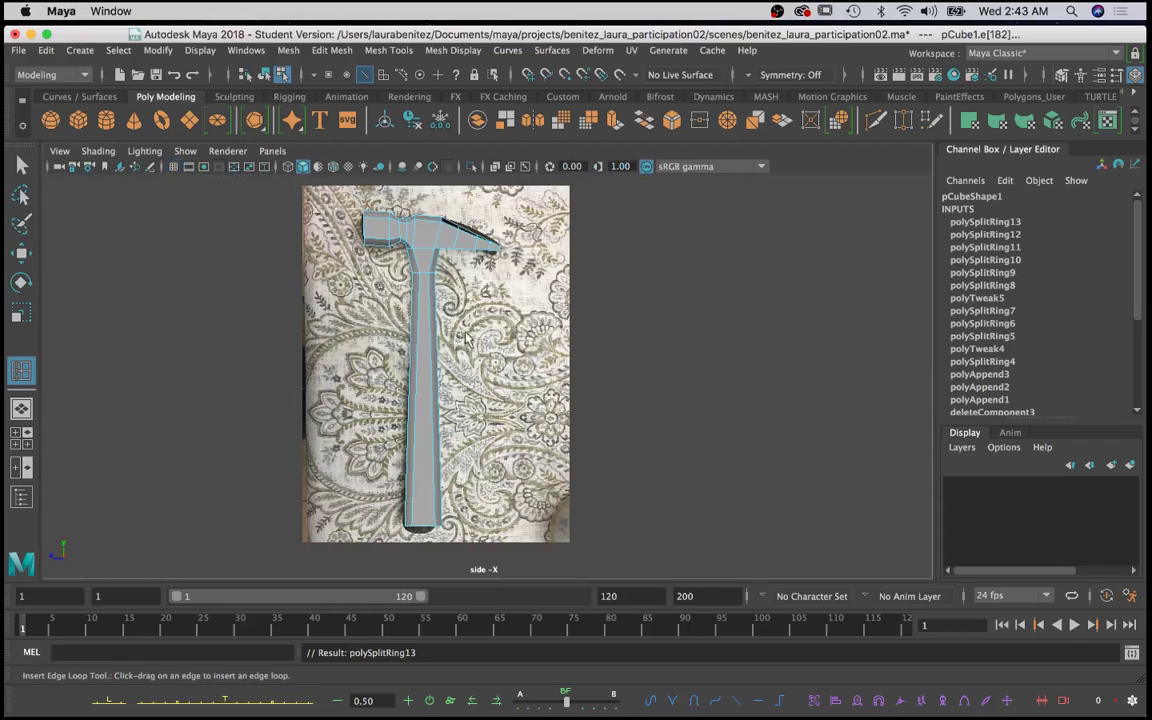
middle_click_drag(465, 340, 560, 350, "alt")
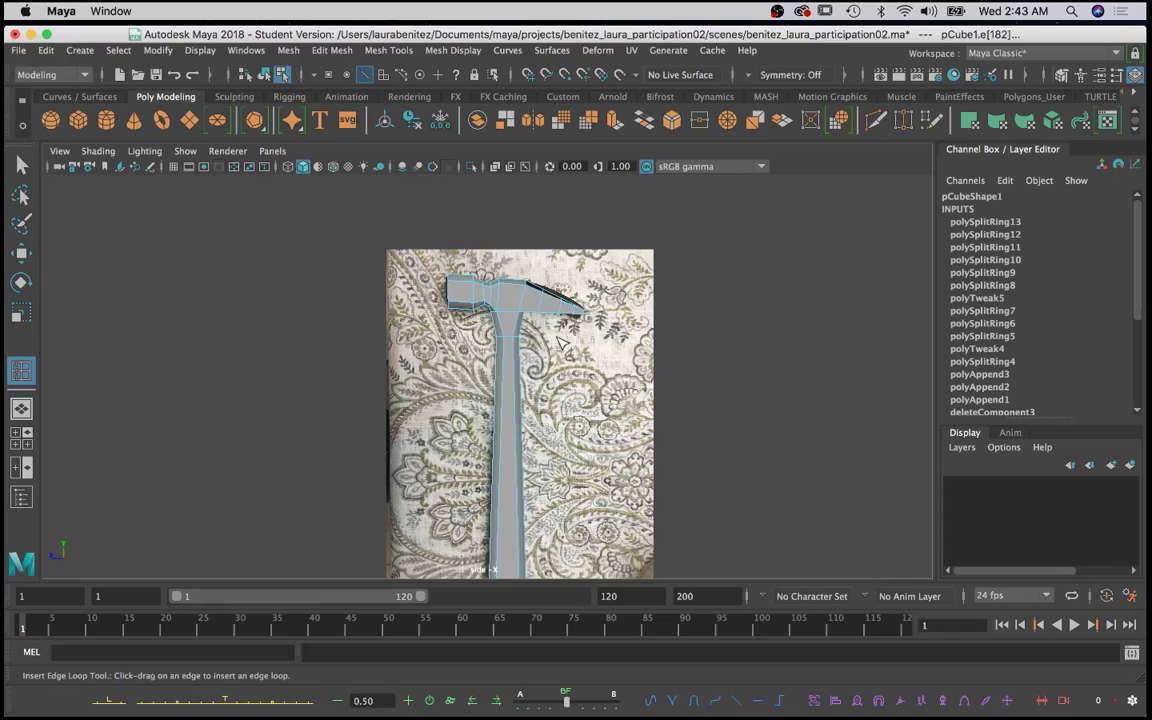
key("q")
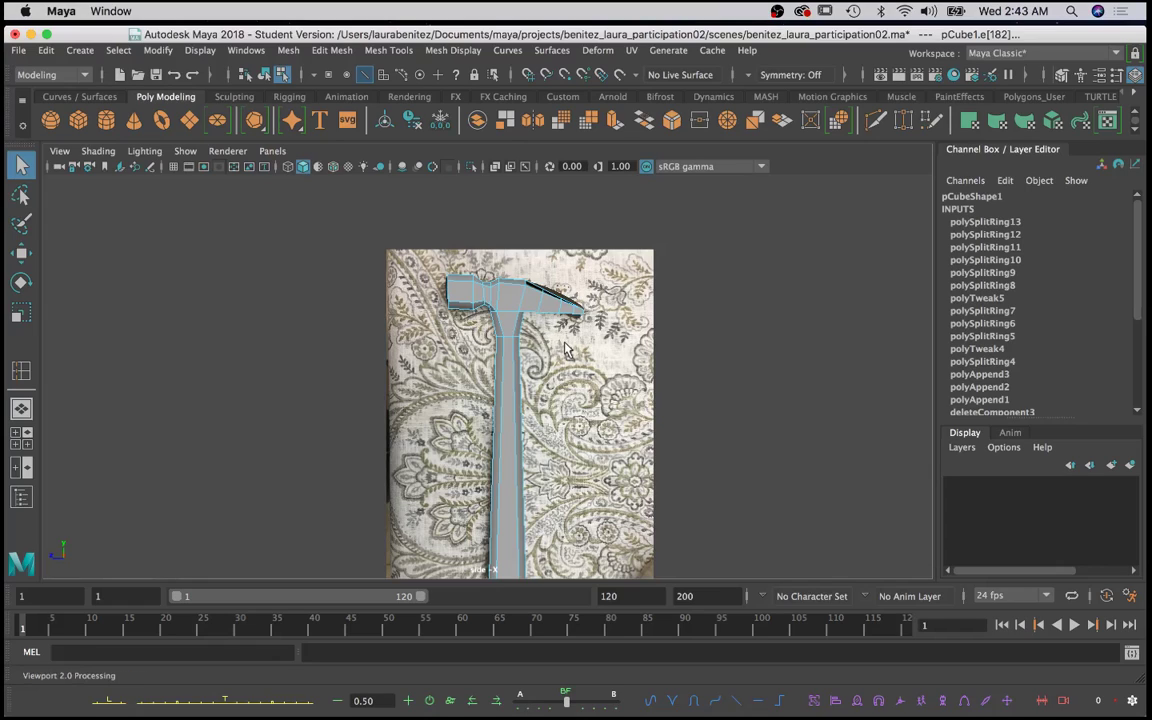
right_click_drag(565, 349, 712, 535, "alt")
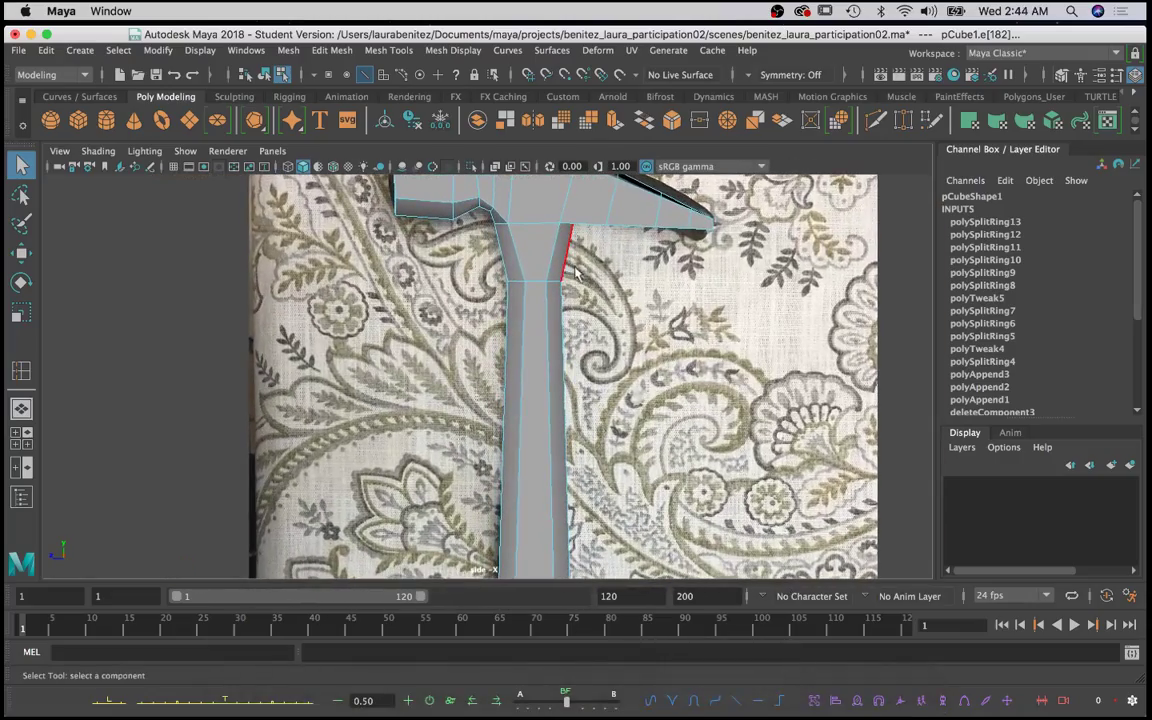
middle_click_drag(643, 265, 609, 400, "alt")
right_click_drag(577, 318, 633, 330, "alt")
middle_click_drag(633, 335, 408, 415, "alt")
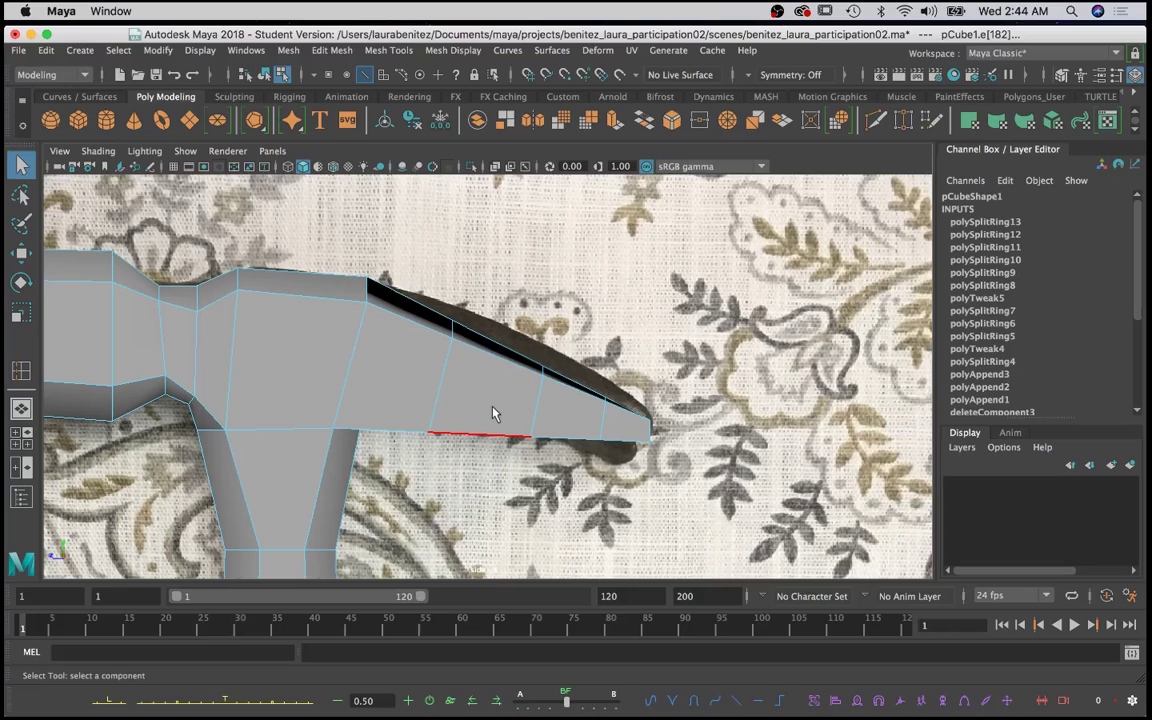
key("space")
left_click_drag(566, 283, 670, 296, "alt")
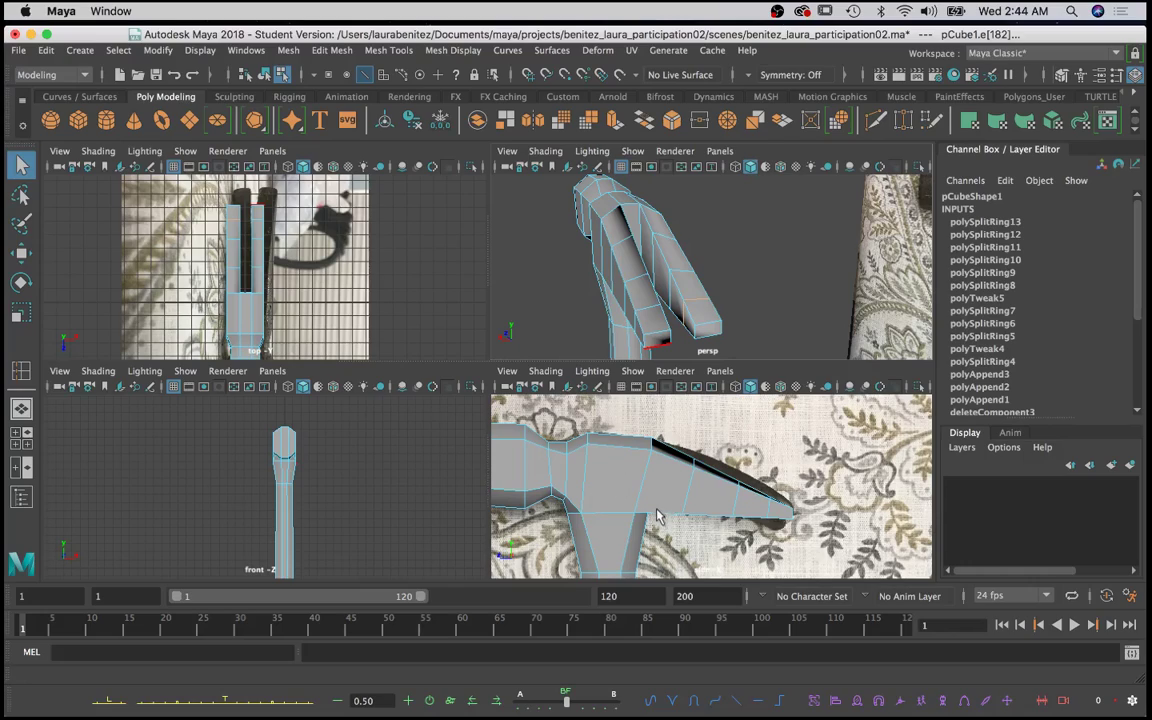
Step: Raise the upper vertices of both claws' edge loops nearest the central block towards the photo's claw outline
right_click_drag(642, 263, 575, 266)
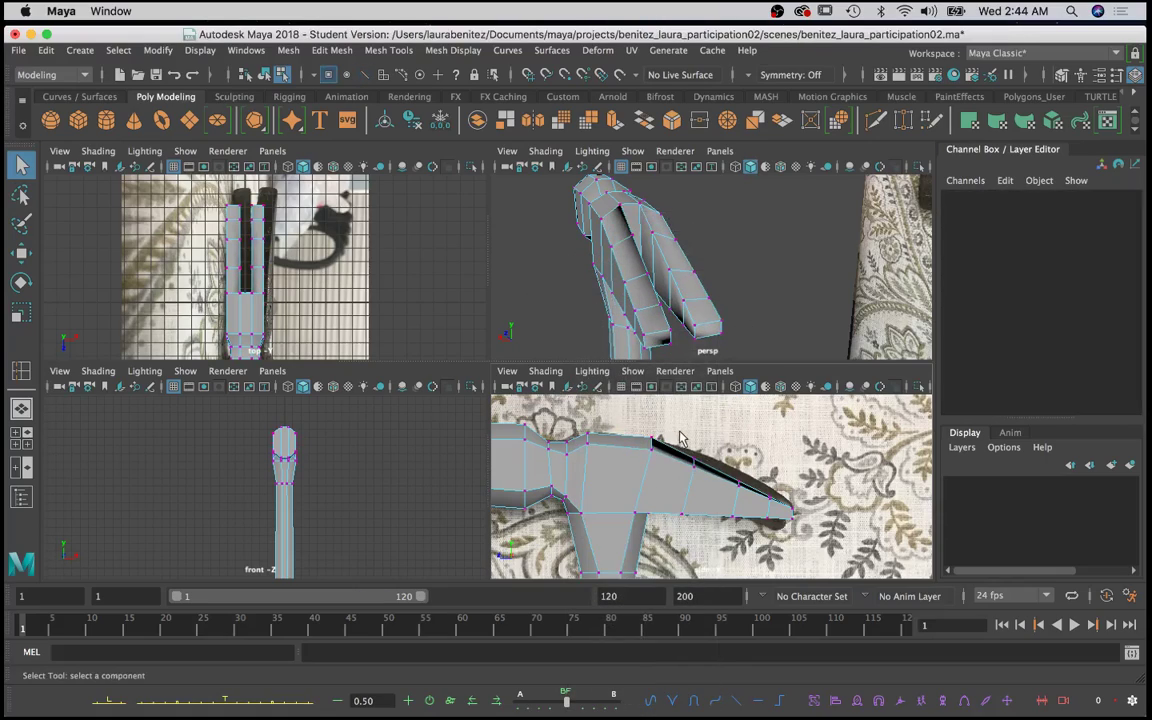
left_click_drag(683, 428, 708, 486)
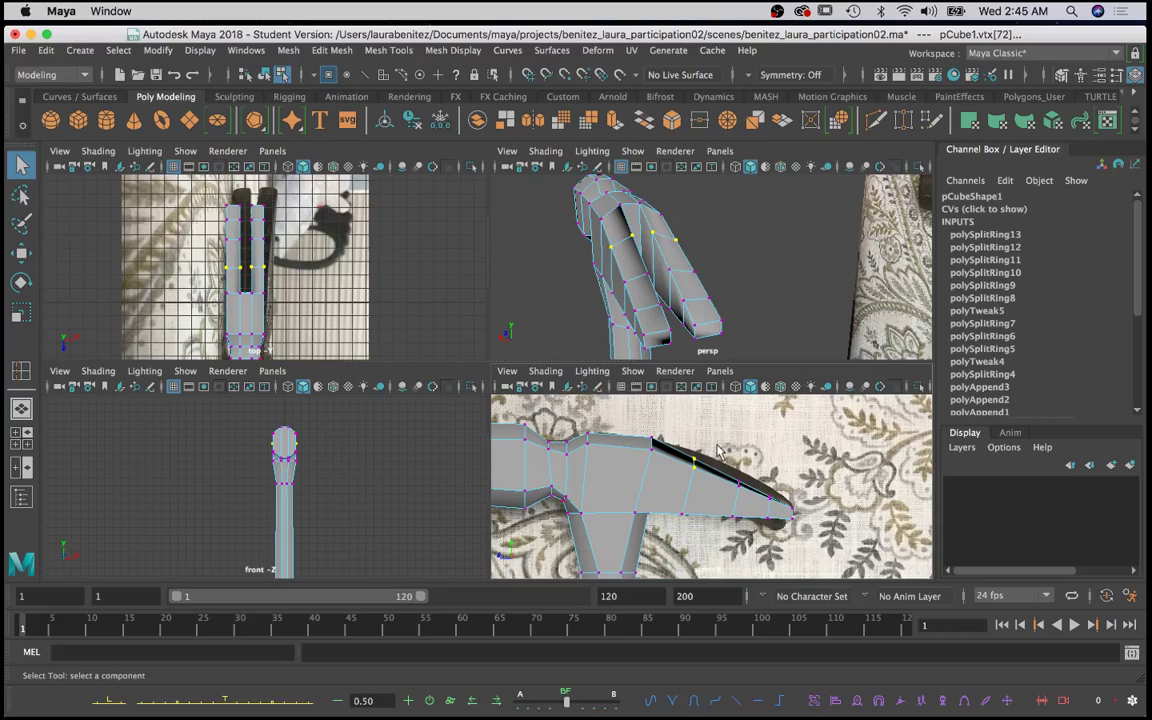
key("w")
left_click_drag(698, 434, 698, 428)
key("q")
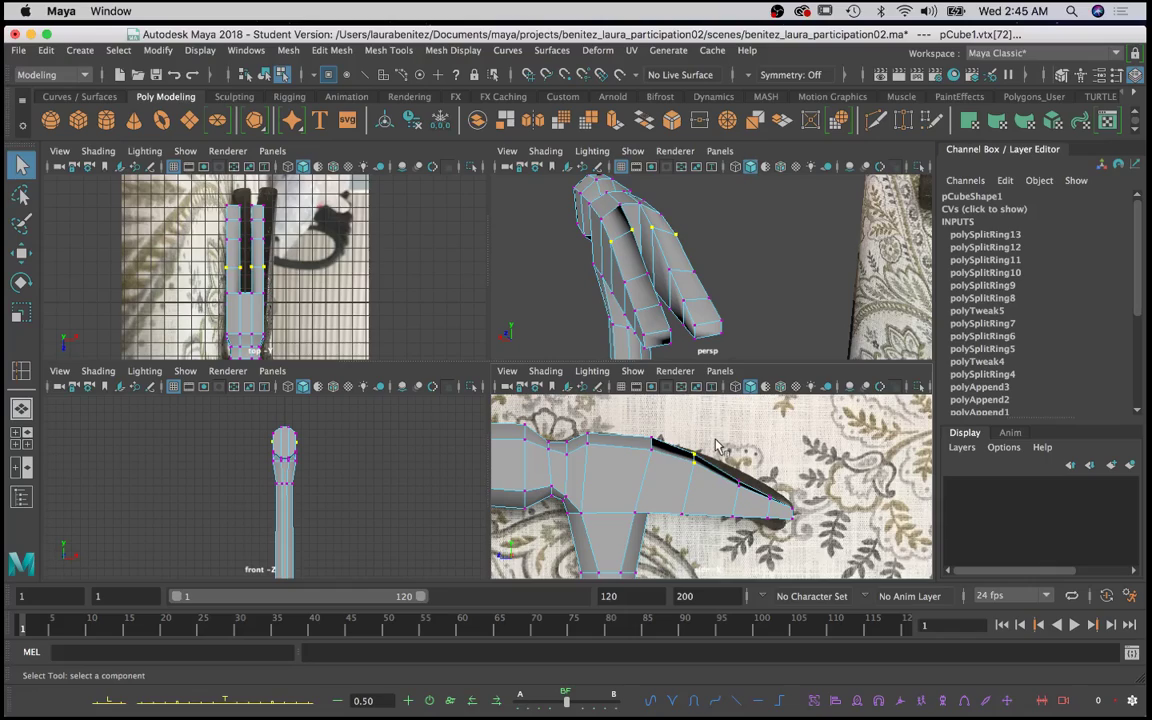
left_click(733, 466)
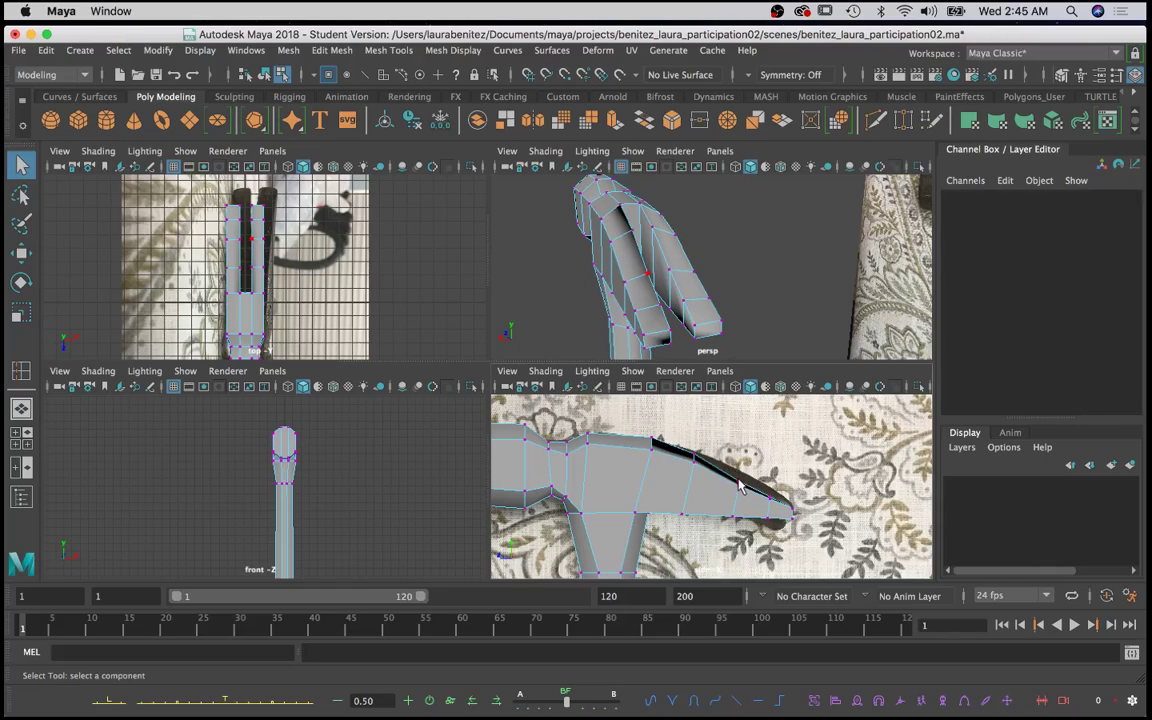
left_click(740, 487)
key("w")
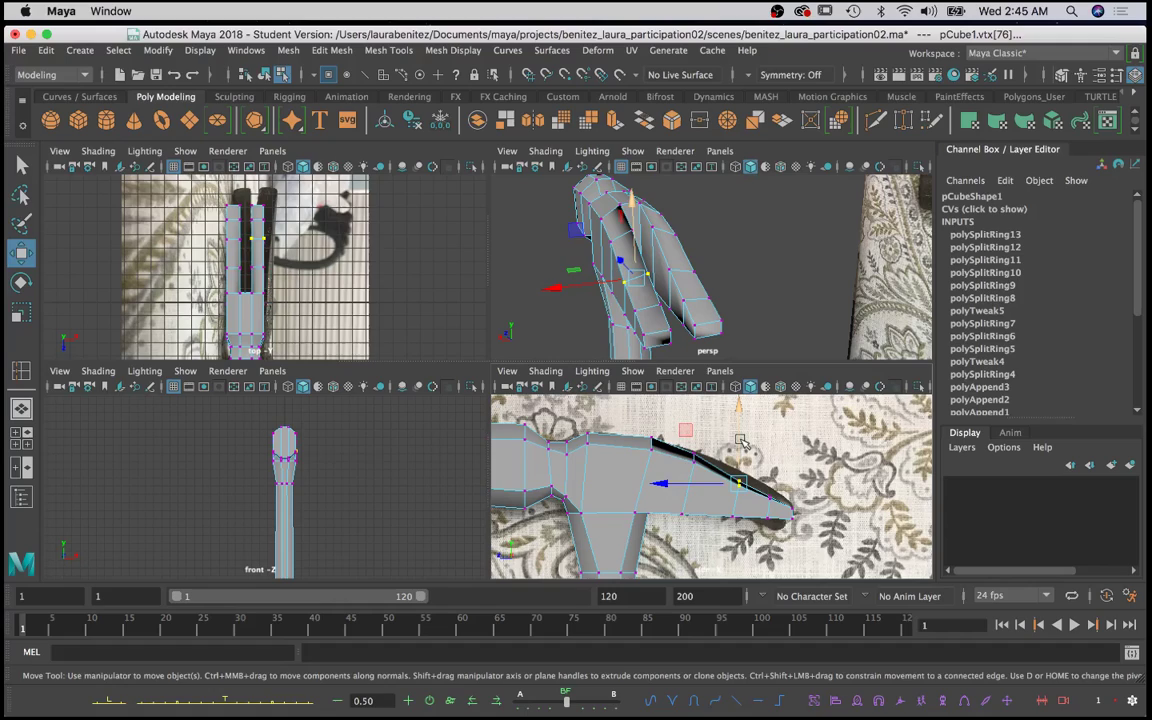
left_click_drag(630, 275, 765, 272, "alt")
key("z")
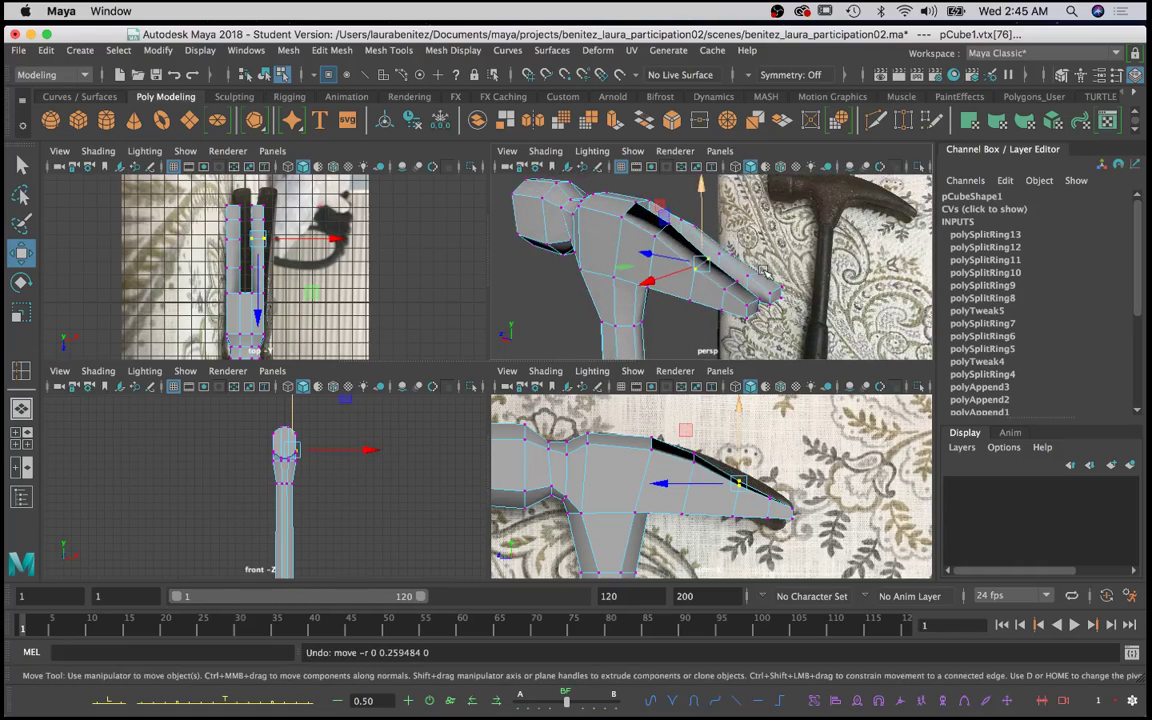
key("q")
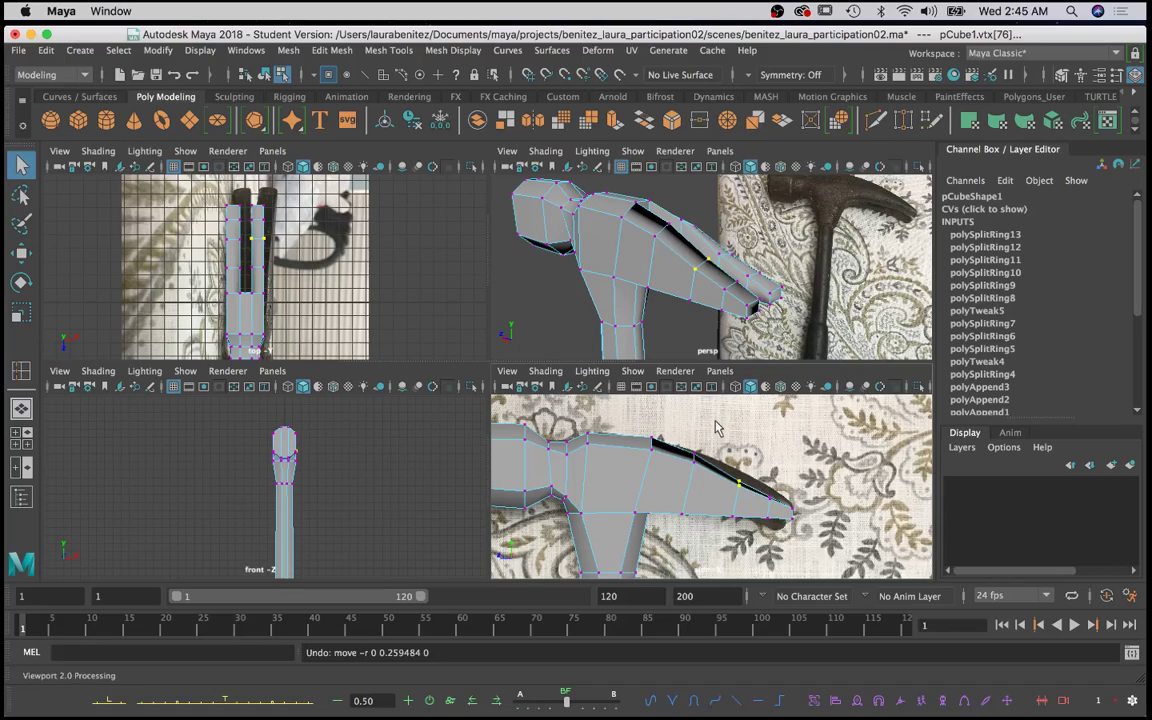
Step: Raise the upper vertices of the middle edge loops on both claws to follow the photo's curved outline
left_click_drag(717, 450, 751, 486)
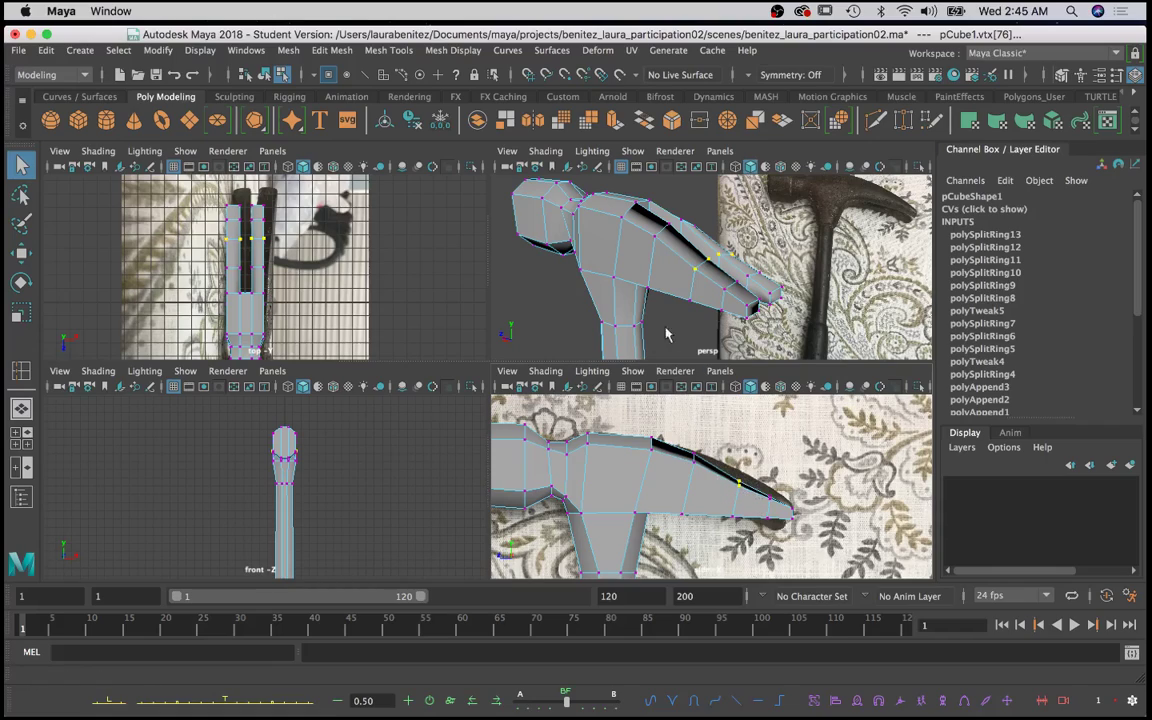
mouse_move(700, 272)
left_mouse_down("alt")
mouse_move(685, 276)
mouse_move(720, 279)
mouse_move(700, 290)
left_mouse_up("alt")
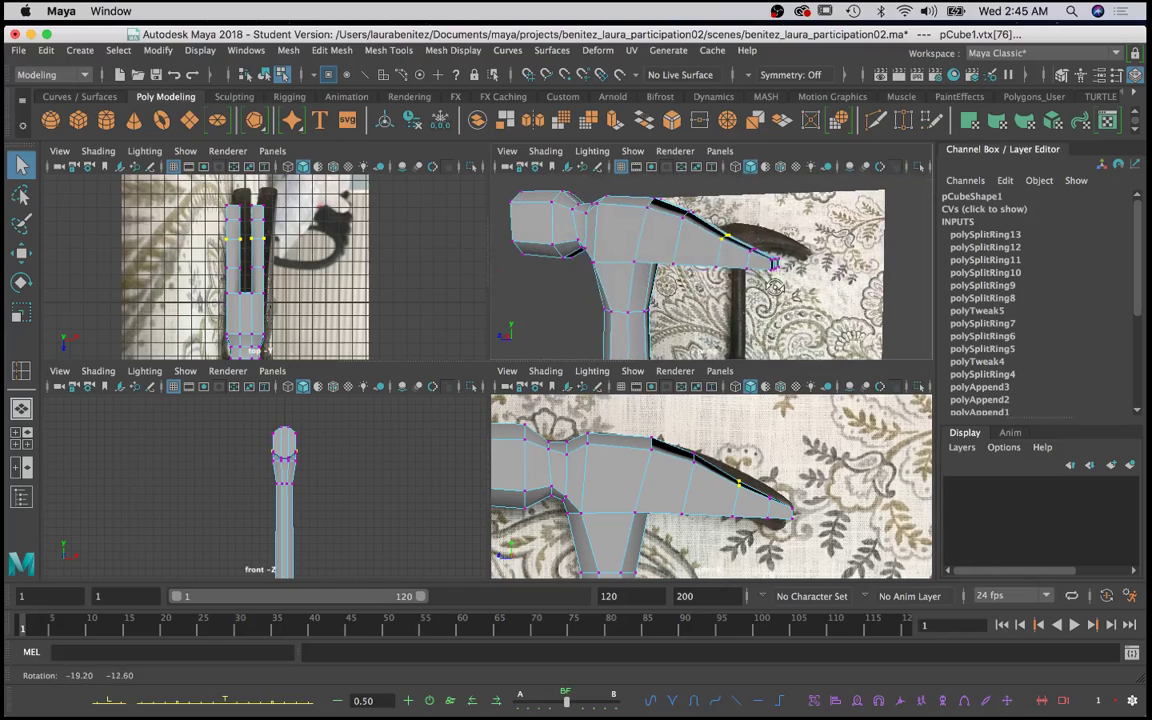
key("w")
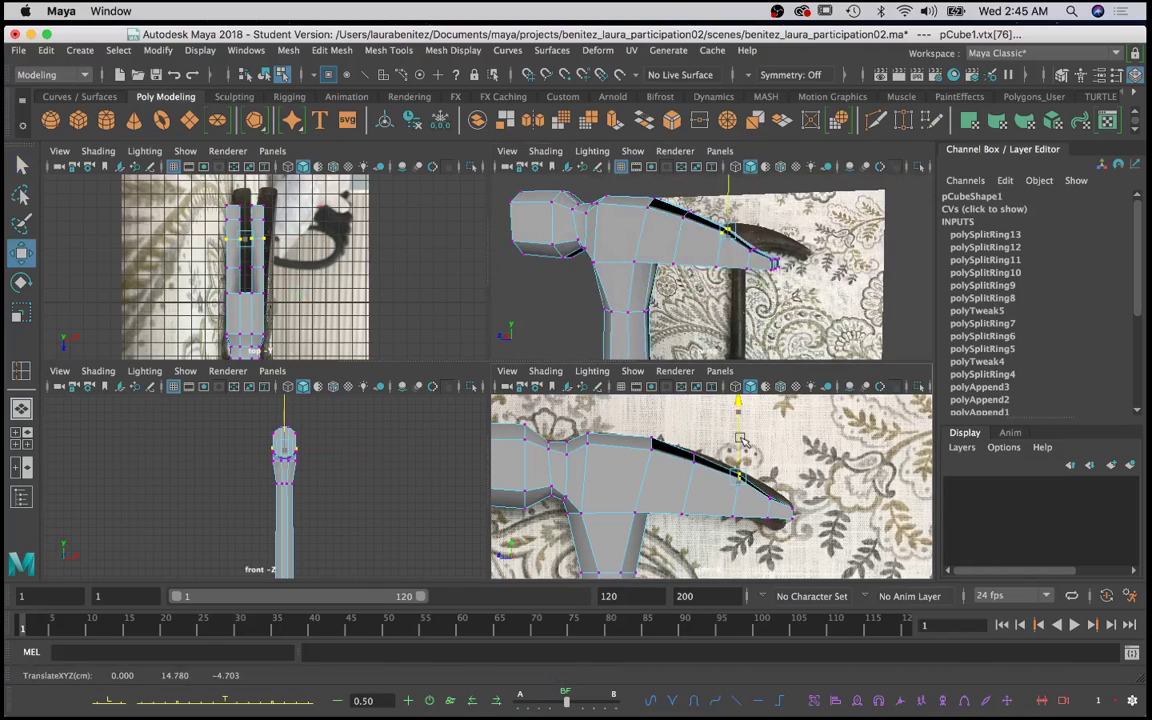
key("q")
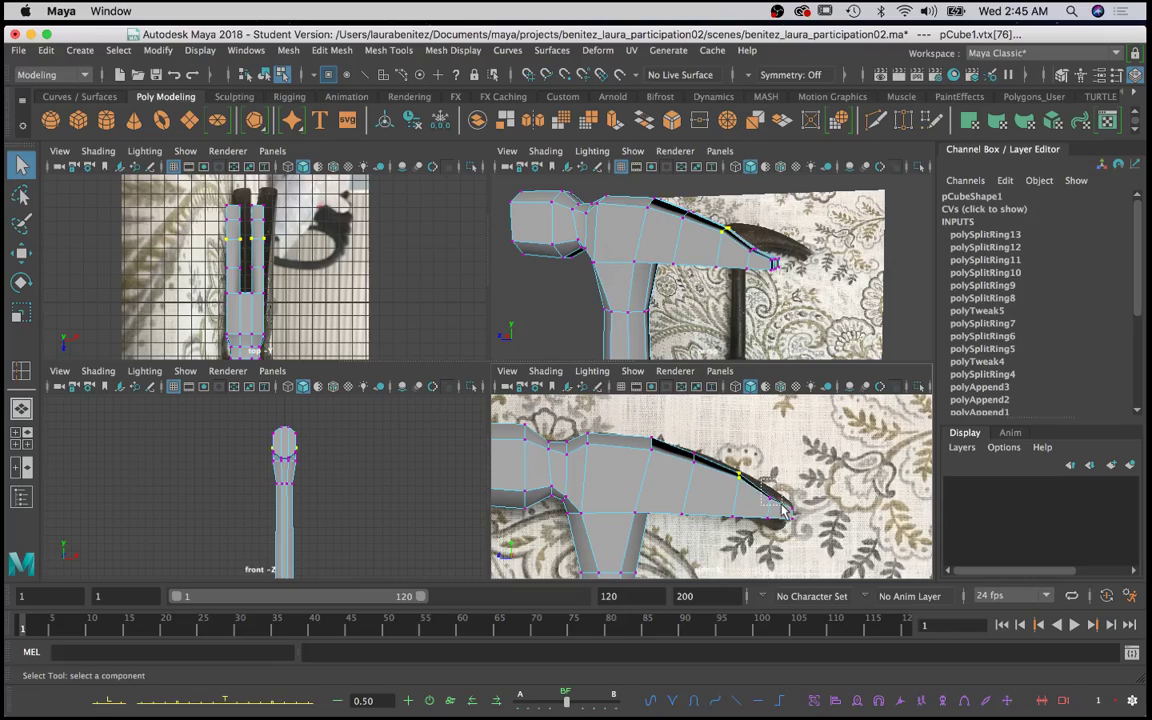
Step: Raise the upper vertices of the edge loops nearest the tips on both claws to follow the photo's outline
left_click(771, 499)
key("w")
left_click_drag(772, 447, 783, 497)
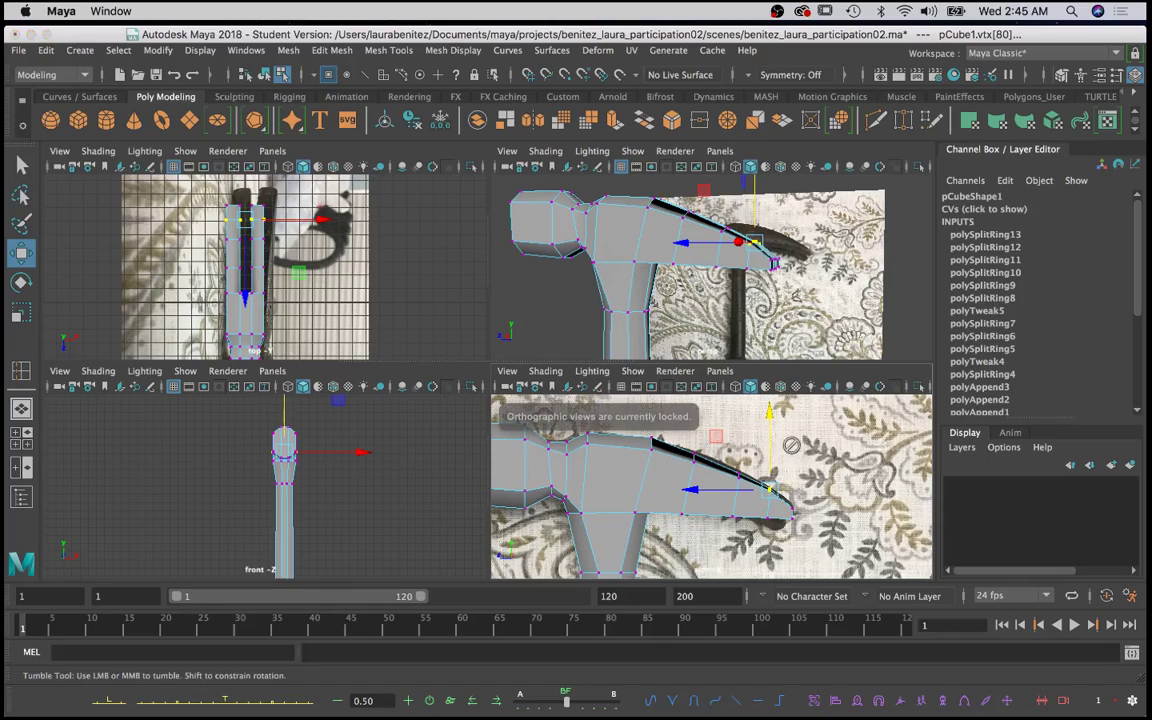
key("q")
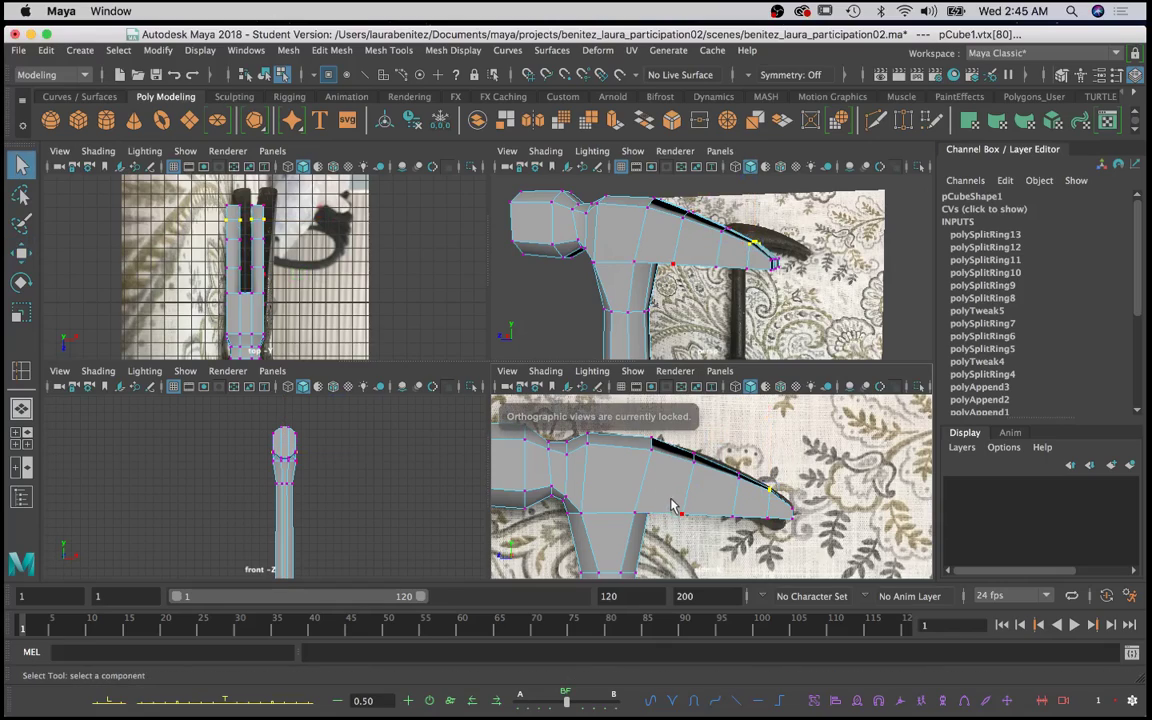
Step: Raise the lower vertices of both claws' edge loops nearest the central block to start the curved underside, adjusting their lengthwise position to the photo
left_click_drag(693, 530, 694, 524)
key("w")
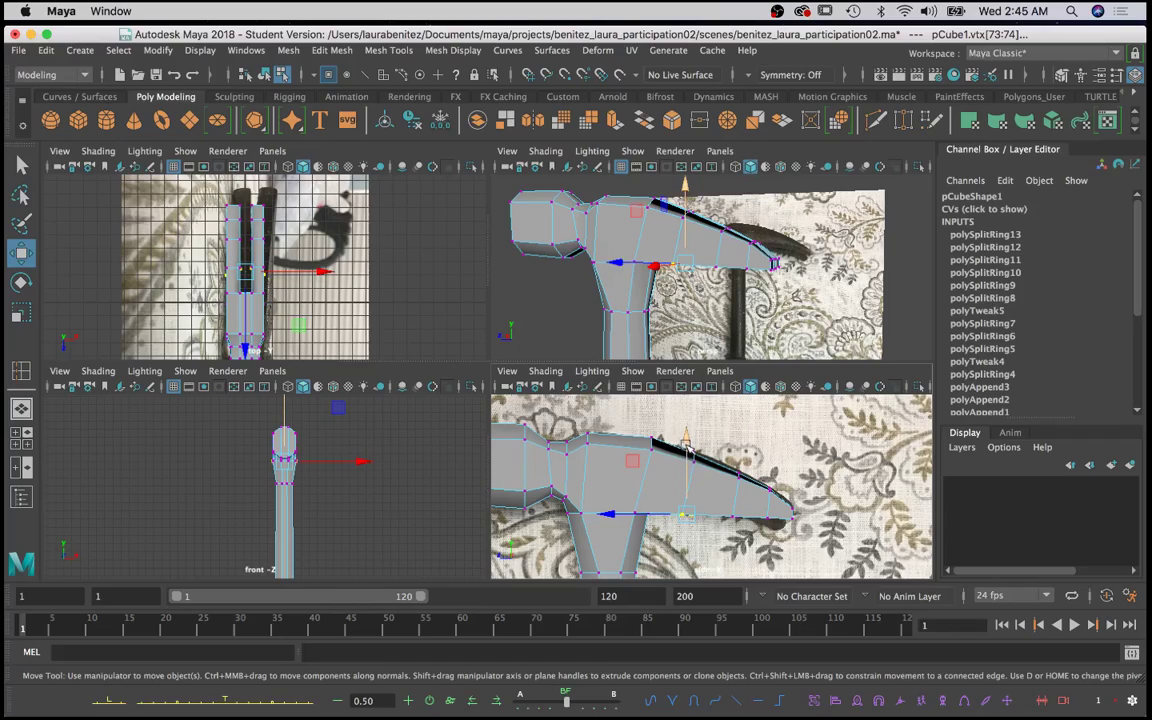
left_click_drag(686, 441, 686, 424)
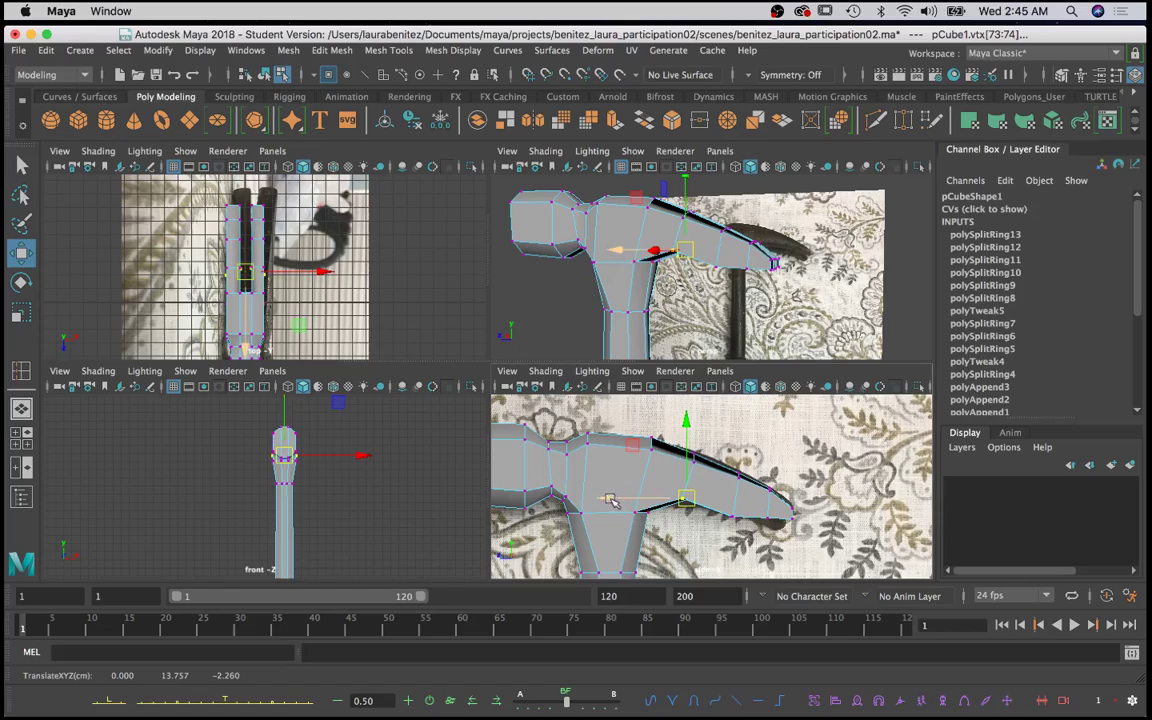
left_click_drag(609, 497, 595, 496)
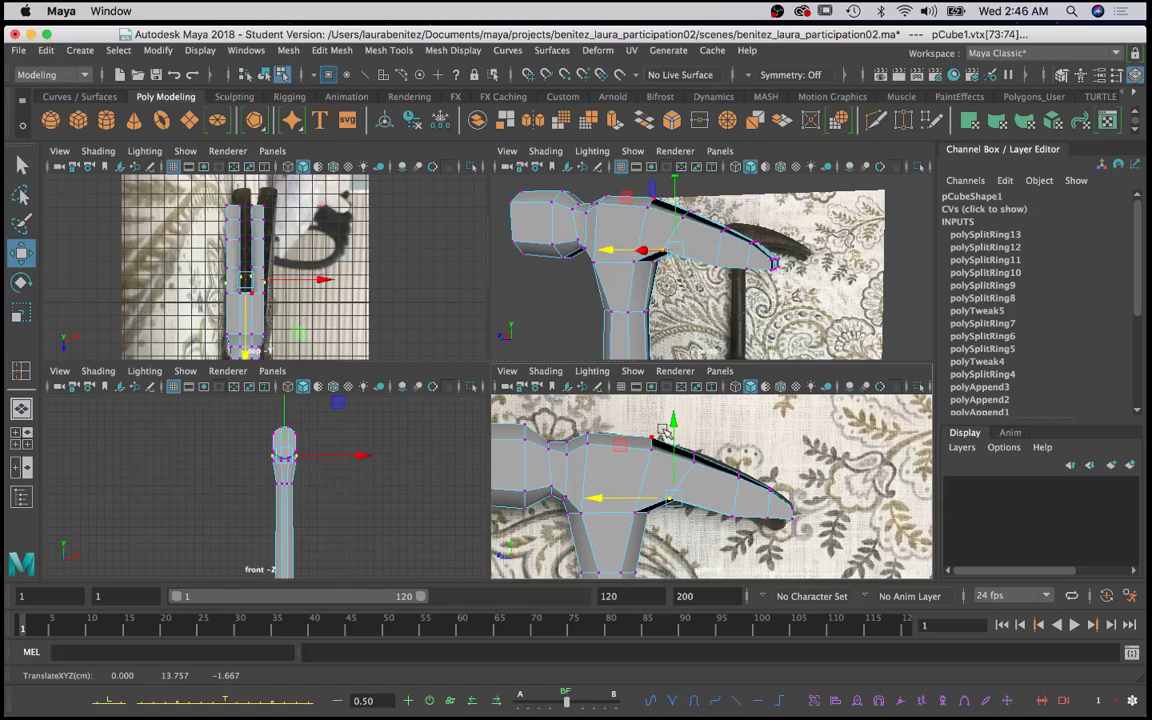
left_click_drag(672, 425, 671, 419)
left_click_drag(594, 491, 604, 491)
key("q")
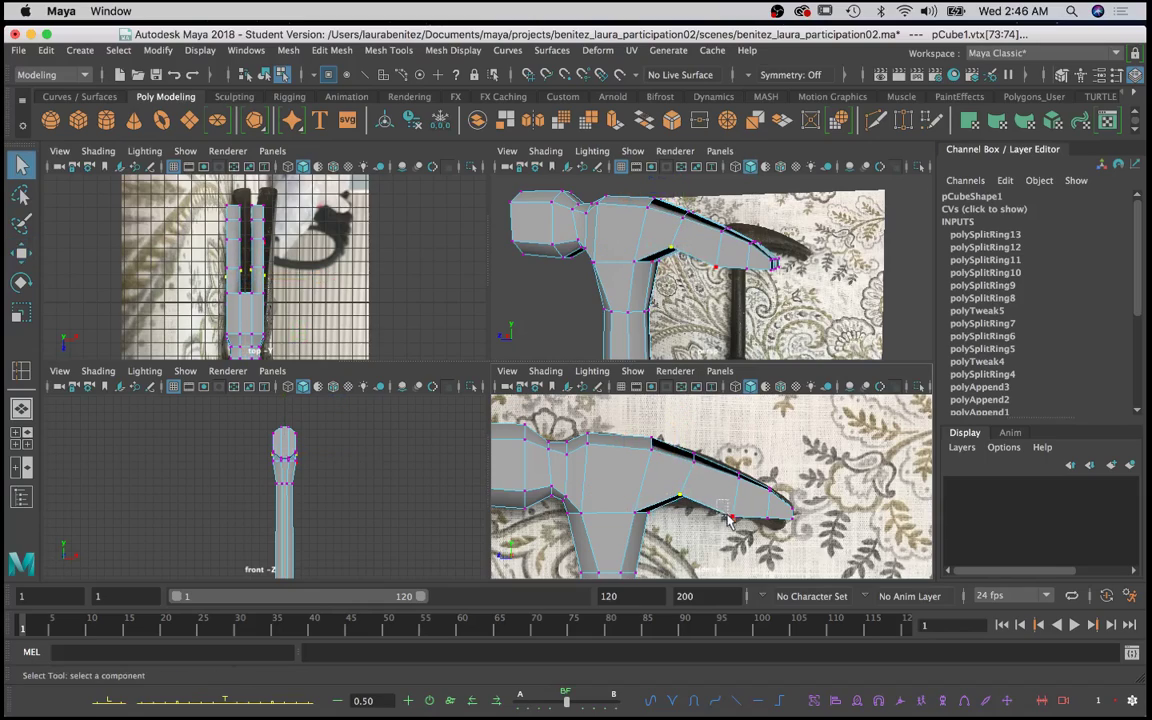
Step: Raise the lower vertices of both claws' middle edge loops and shift them towards the central block along the photo's underside curve
left_click_drag(744, 534, 745, 534)
key("w")
left_click_drag(734, 461, 734, 448)
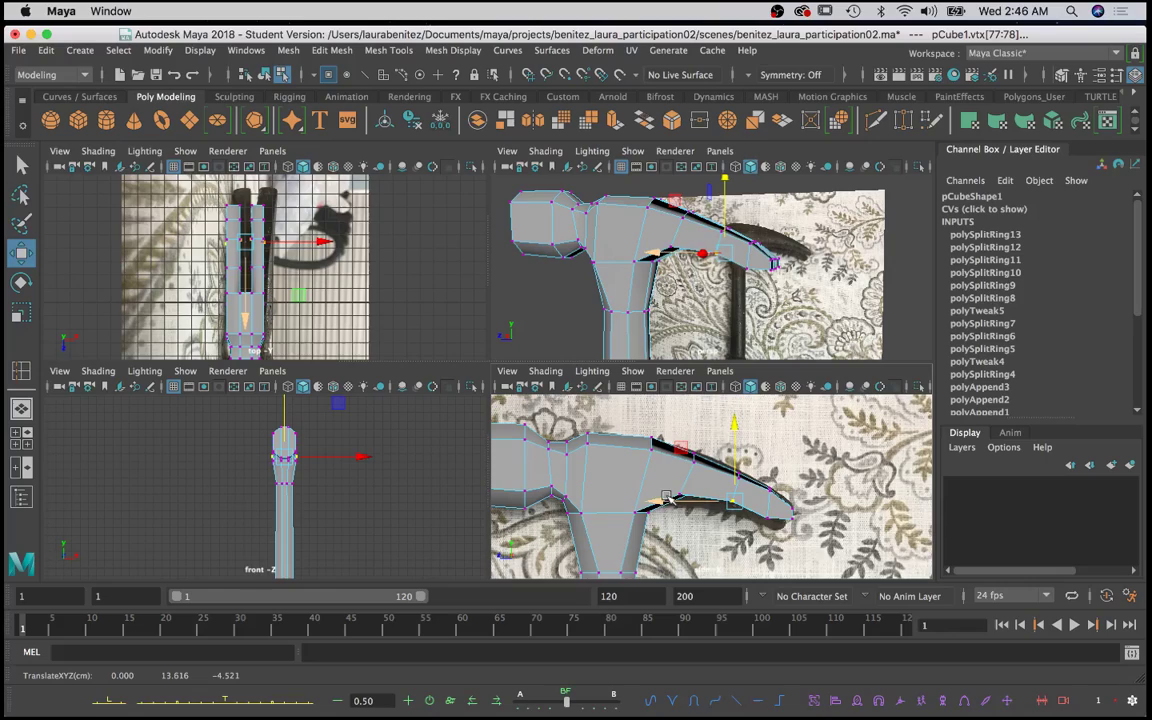
left_click_drag(656, 503, 723, 419)
key("q")
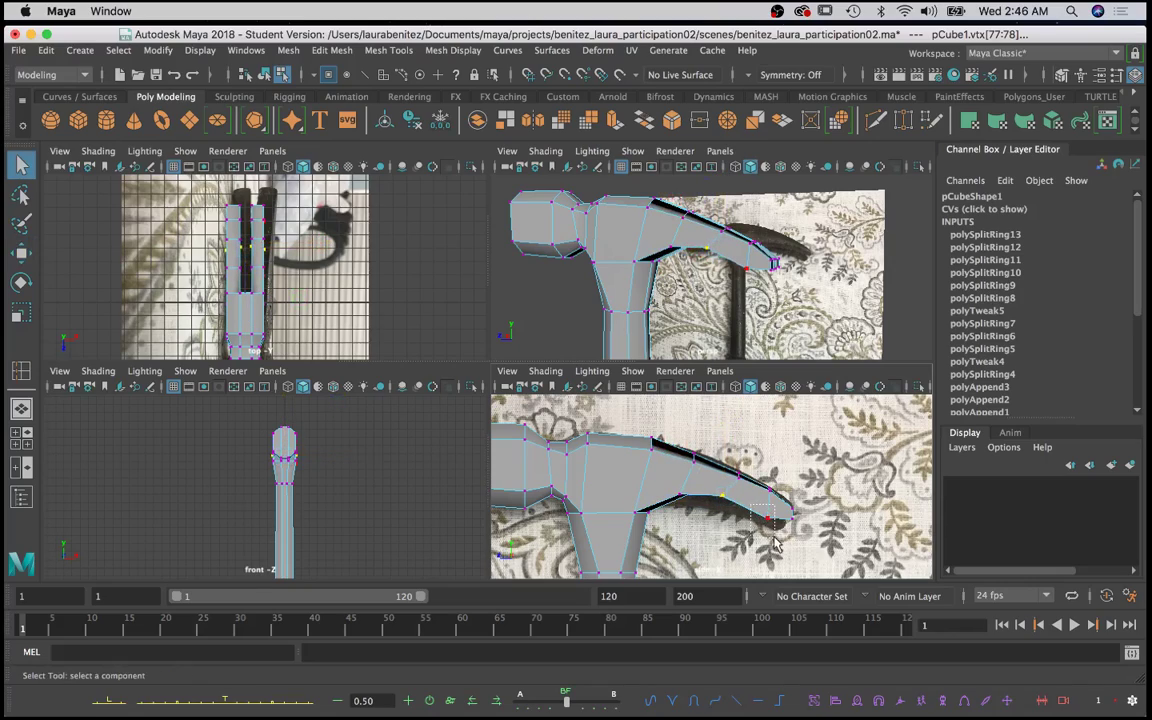
Step: Raise the lower vertices of the edge loops nearest the claw tips and shift them slightly towards the central block
left_click_drag(776, 543, 776, 541)
key("w")
left_click_drag(764, 441, 765, 427)
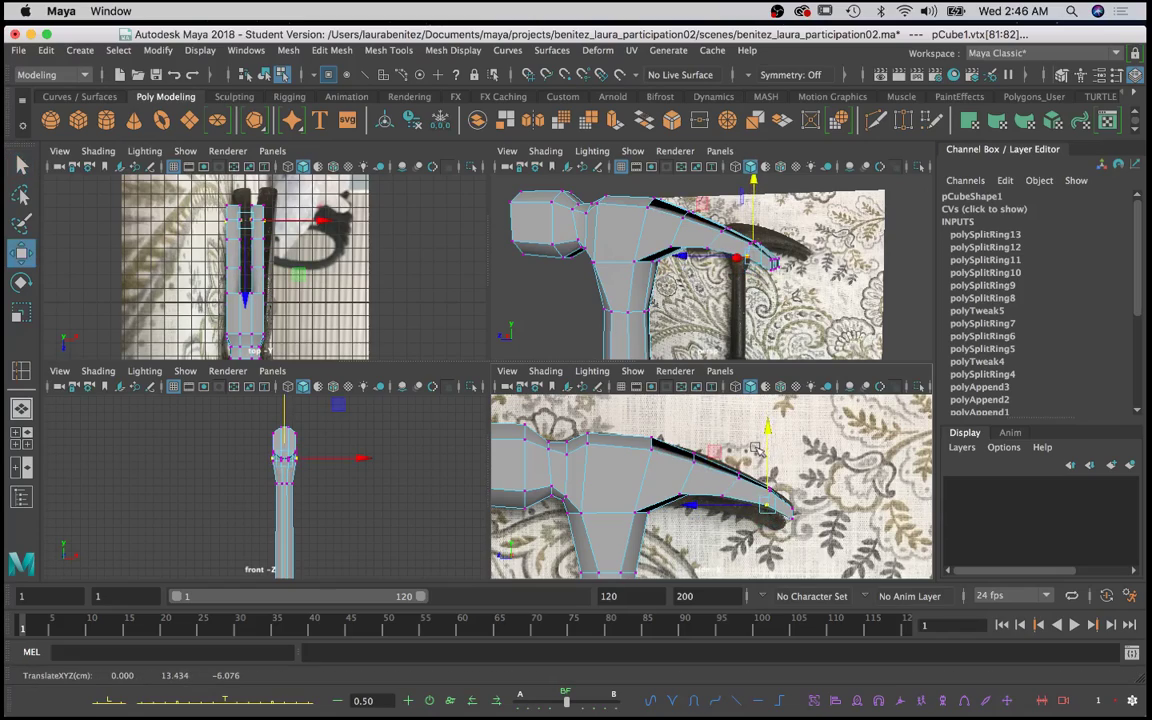
left_click_drag(695, 500, 684, 506)
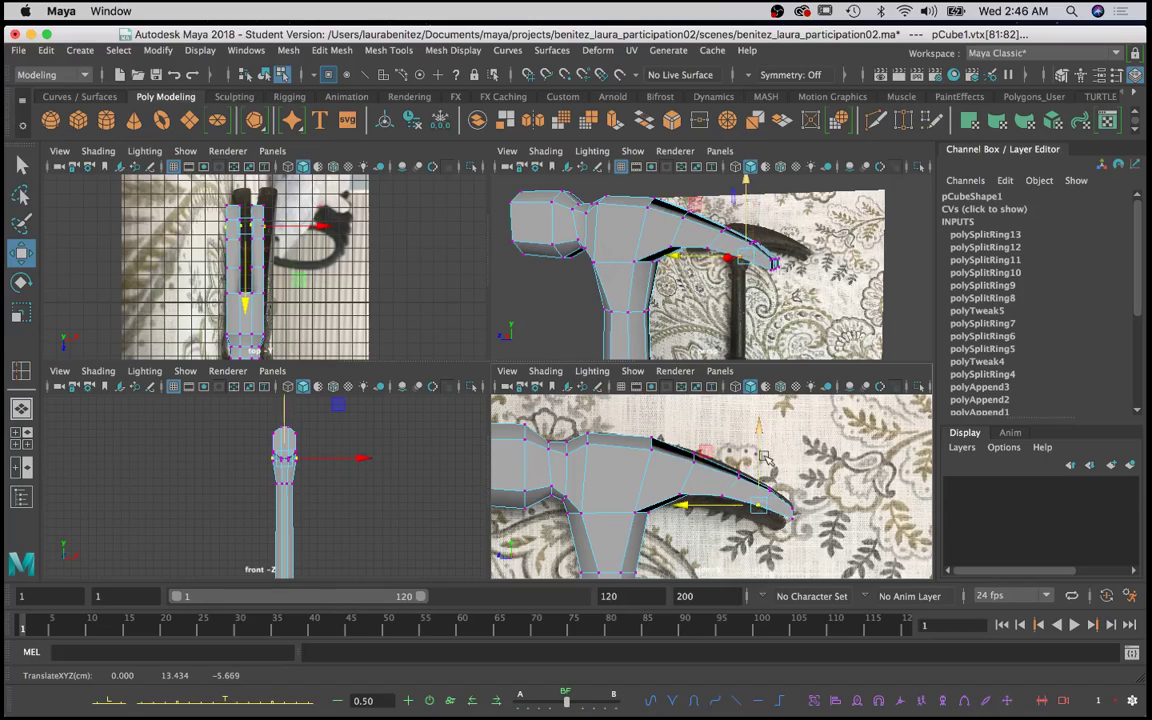
left_click_drag(757, 446, 756, 452)
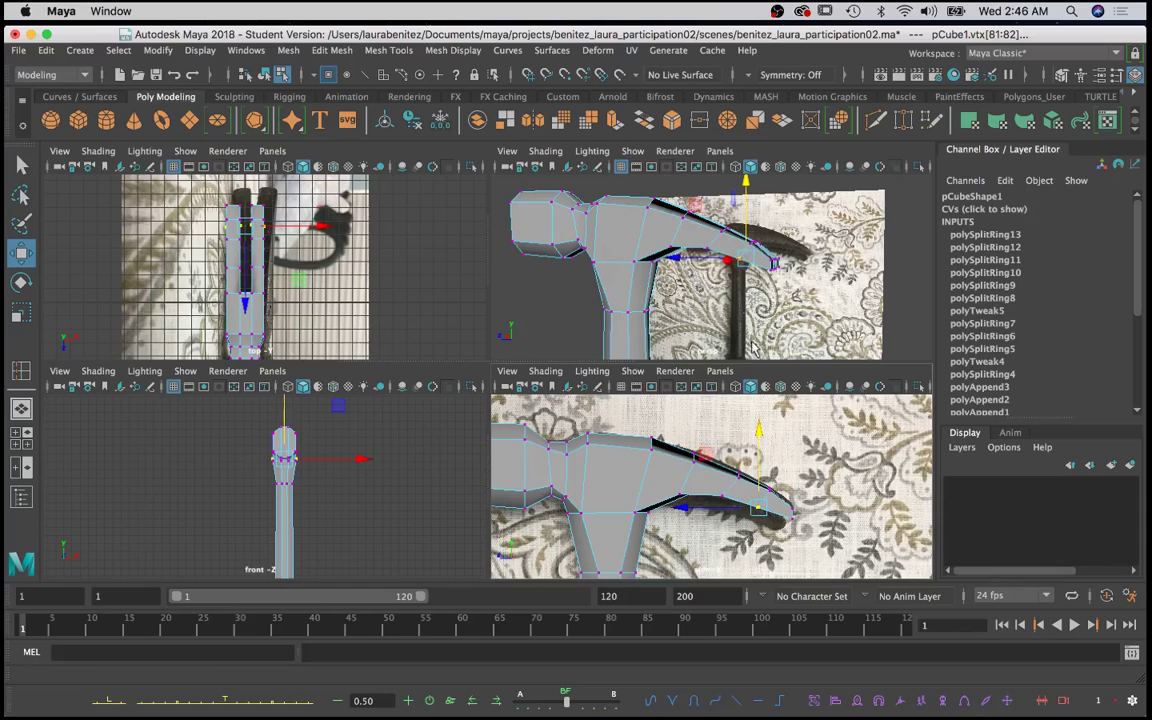
Step: Inspect the reshaped claws and the striking head from several angles in the perspective view
left_click_drag(753, 270, 802, 280, "alt")
middle_click_drag(649, 255, 746, 312, "alt")
left_click_drag(746, 312, 818, 299, "alt")
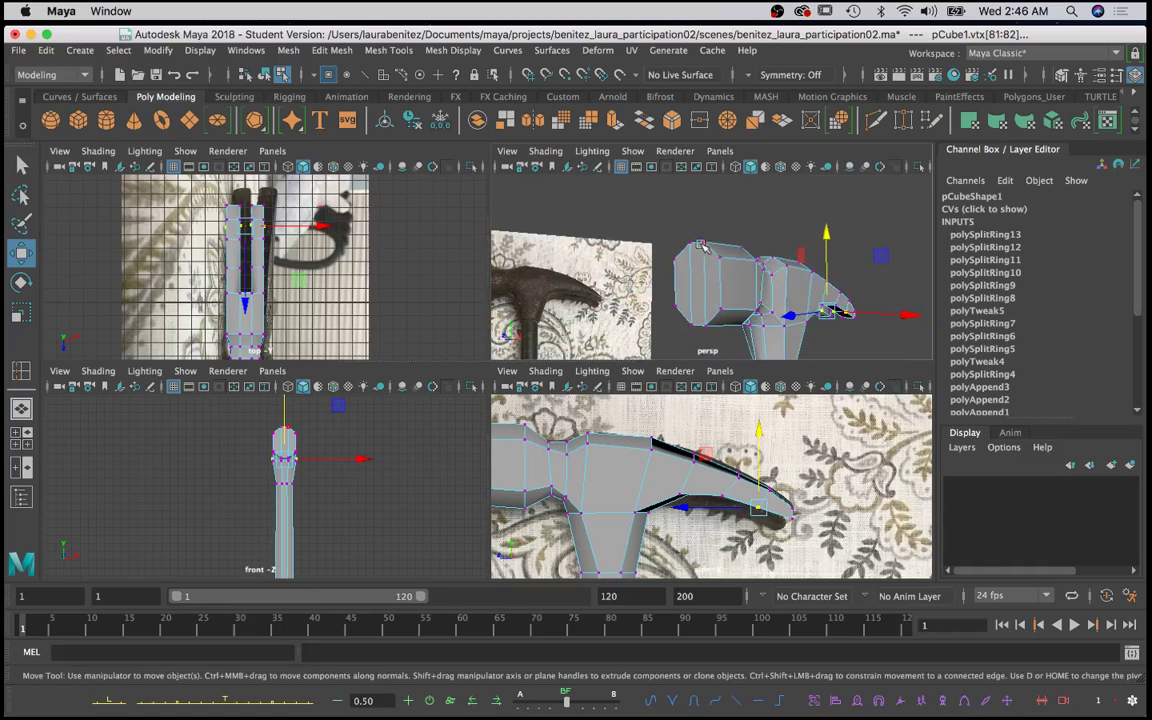
left_click_drag(750, 272, 666, 245, "alt")
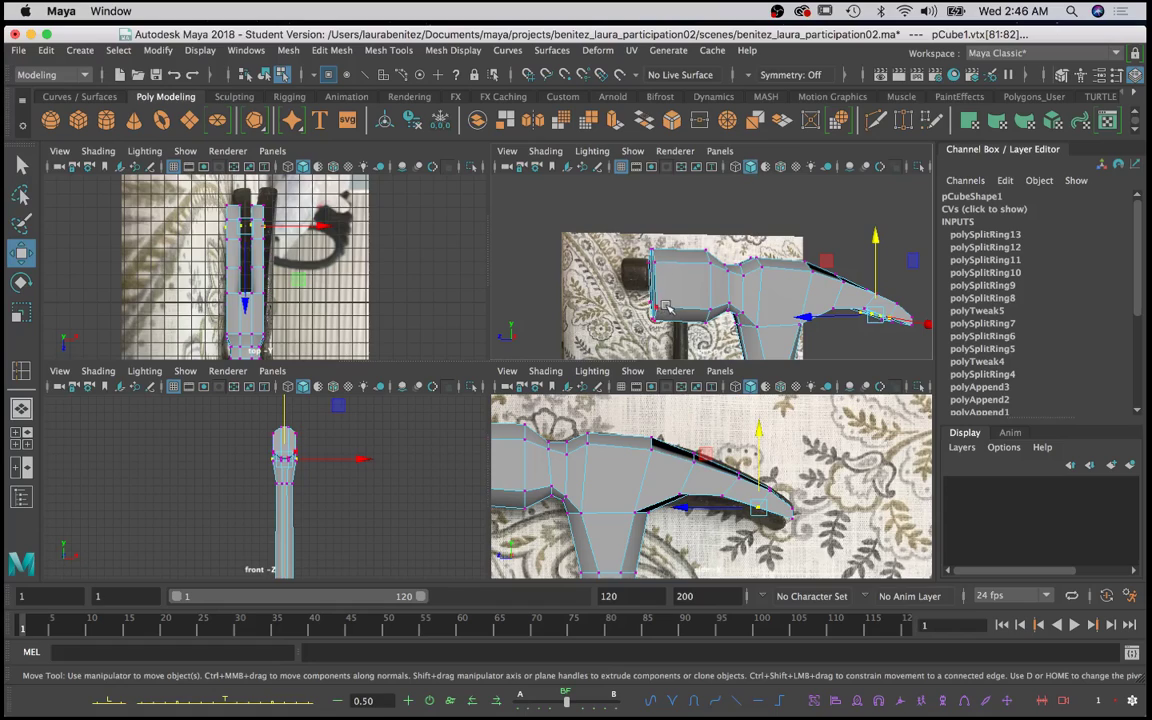
left_click_drag(667, 308, 735, 293, "alt")
left_click_drag(840, 297, 657, 251, "alt")
left_click_drag(779, 276, 738, 296, "alt")
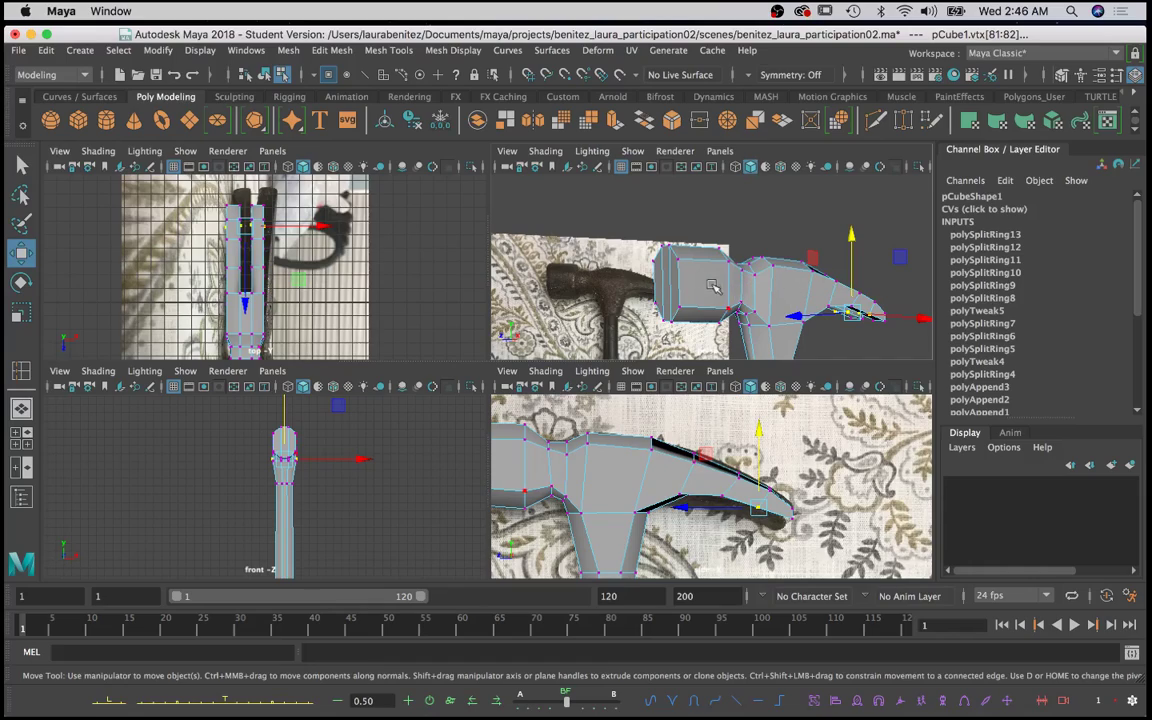
Step: Insert a lengthwise edge loop around the hammer head, running mid-height along the striking head, neck, central block and claws
right_click(702, 263)
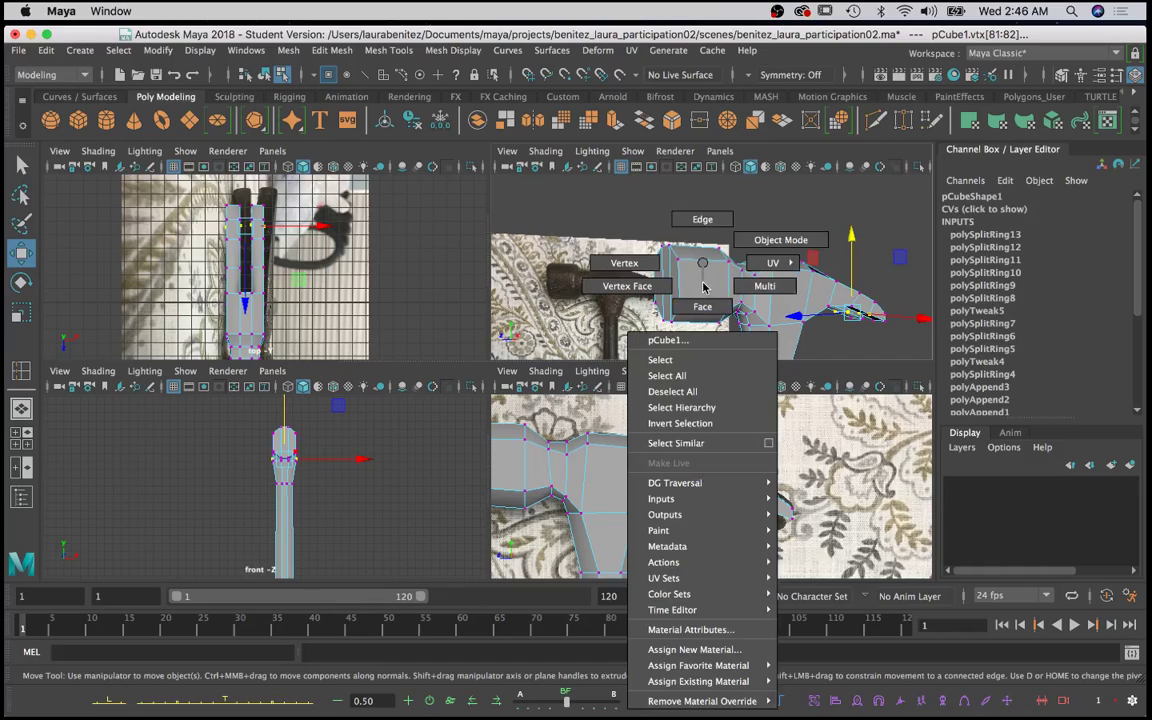
left_click(768, 245)
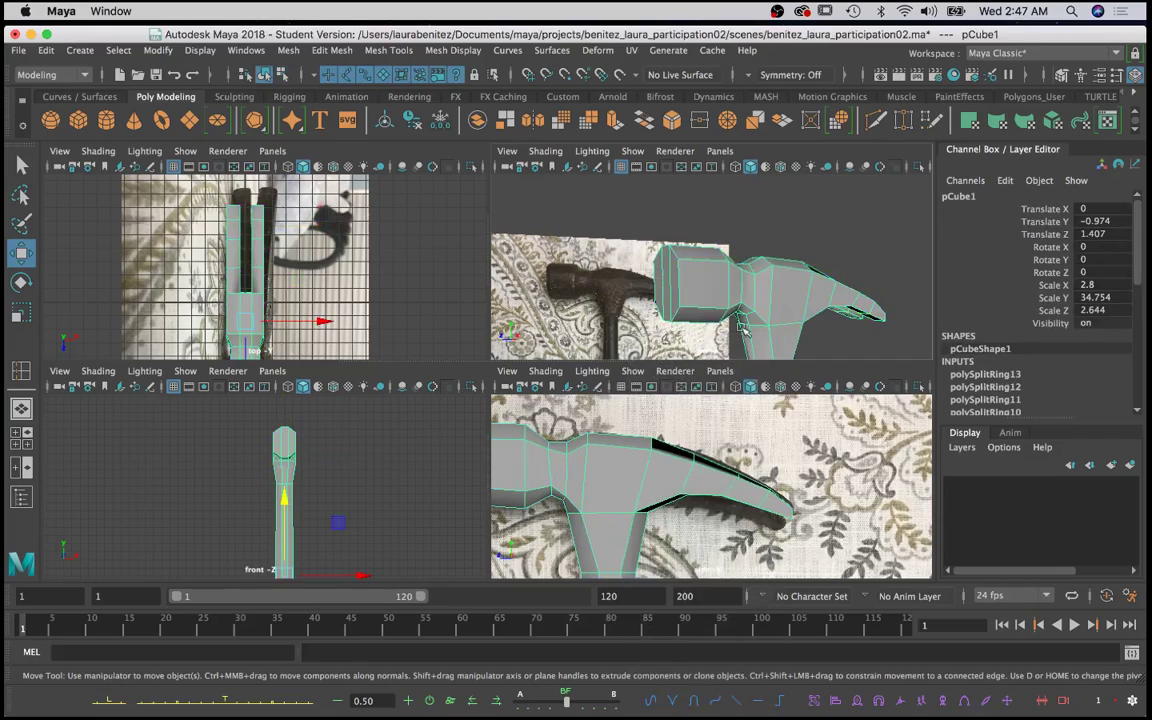
right_click(681, 287, "shift")
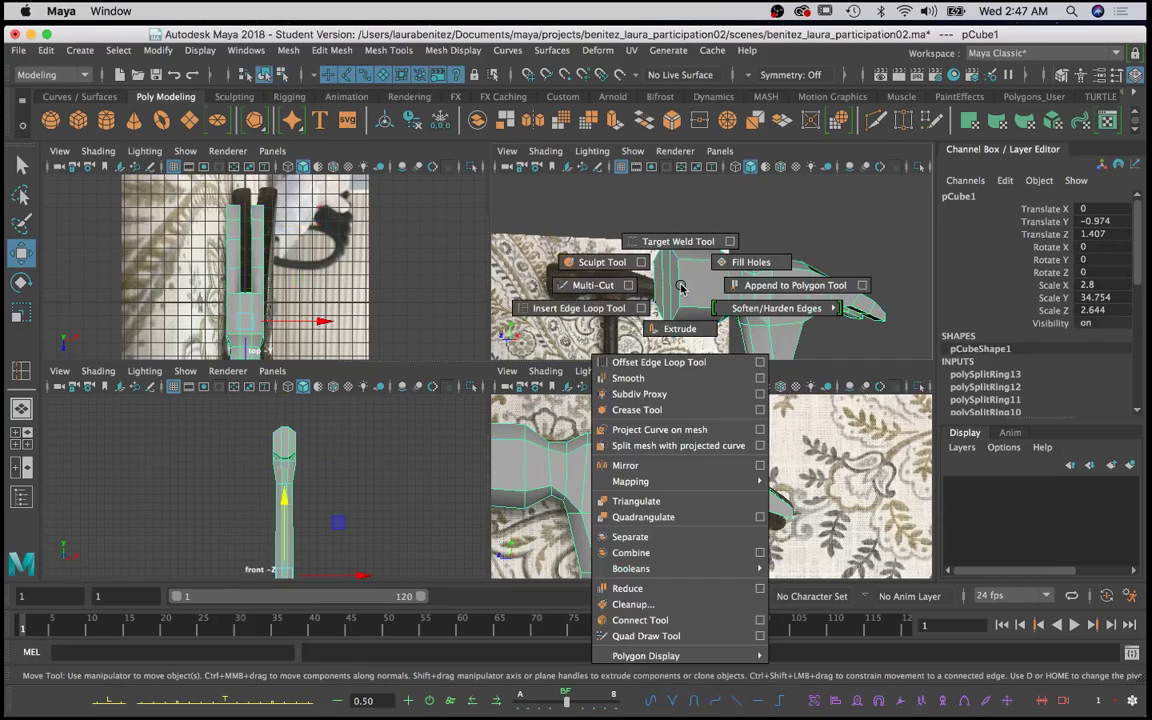
right_click_drag(681, 288, 664, 297, "shift")
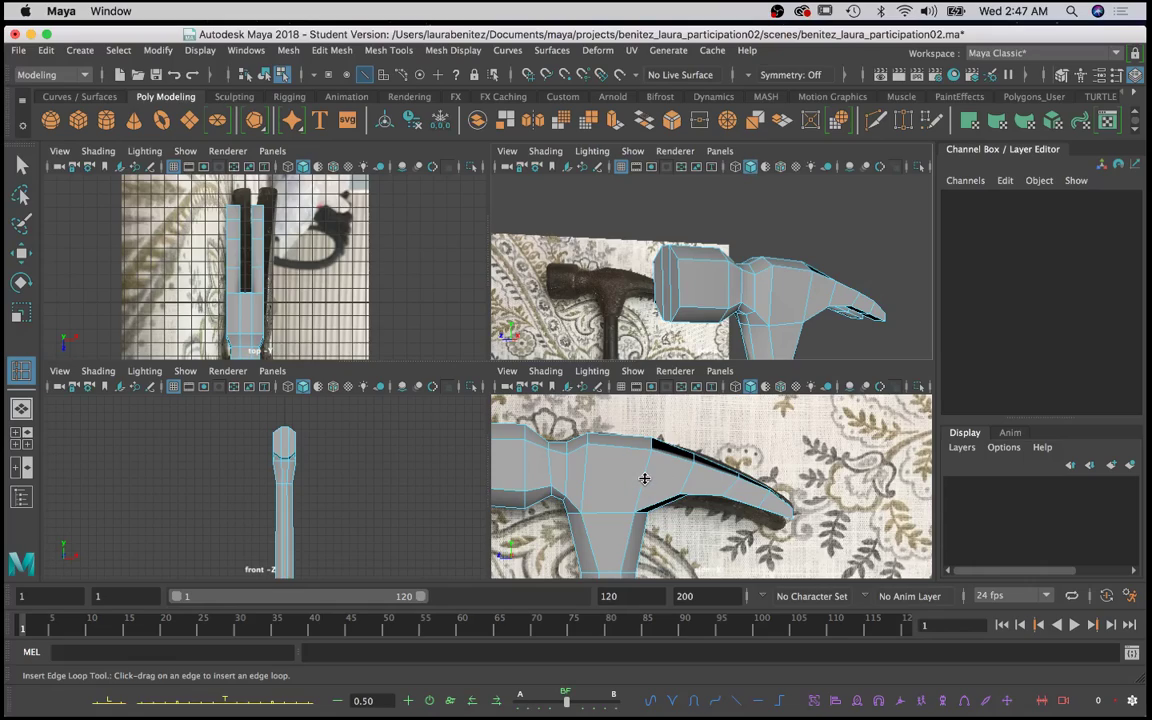
left_click(644, 479)
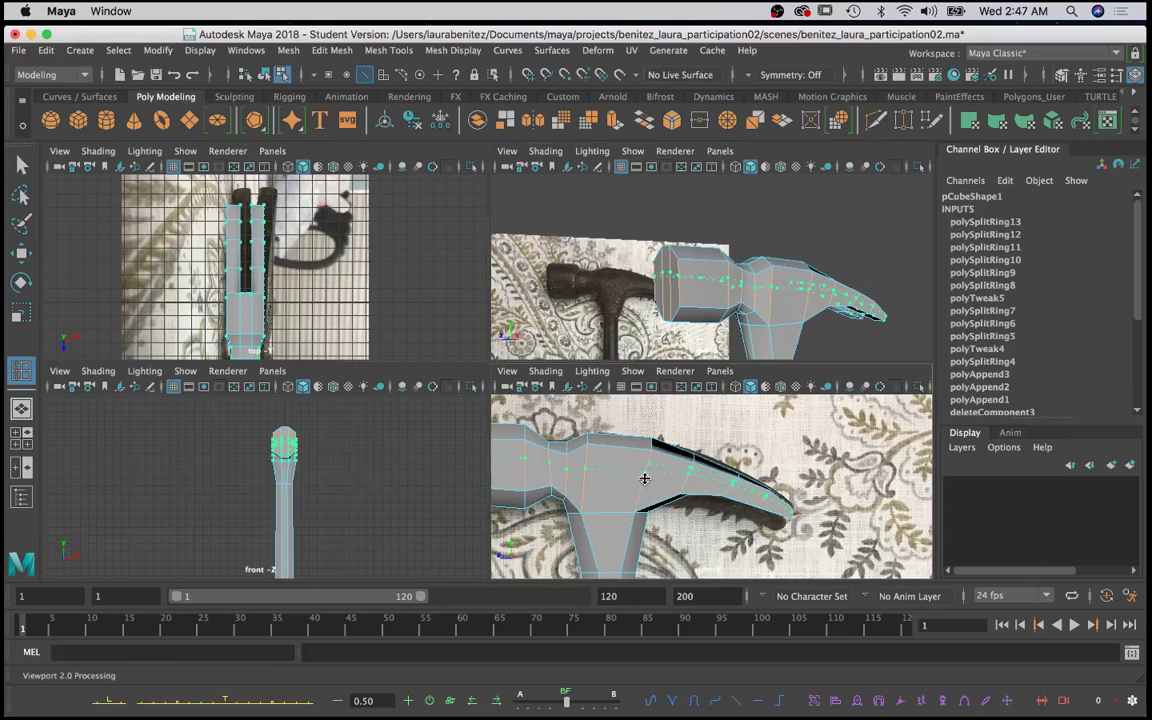
left_click(644, 479)
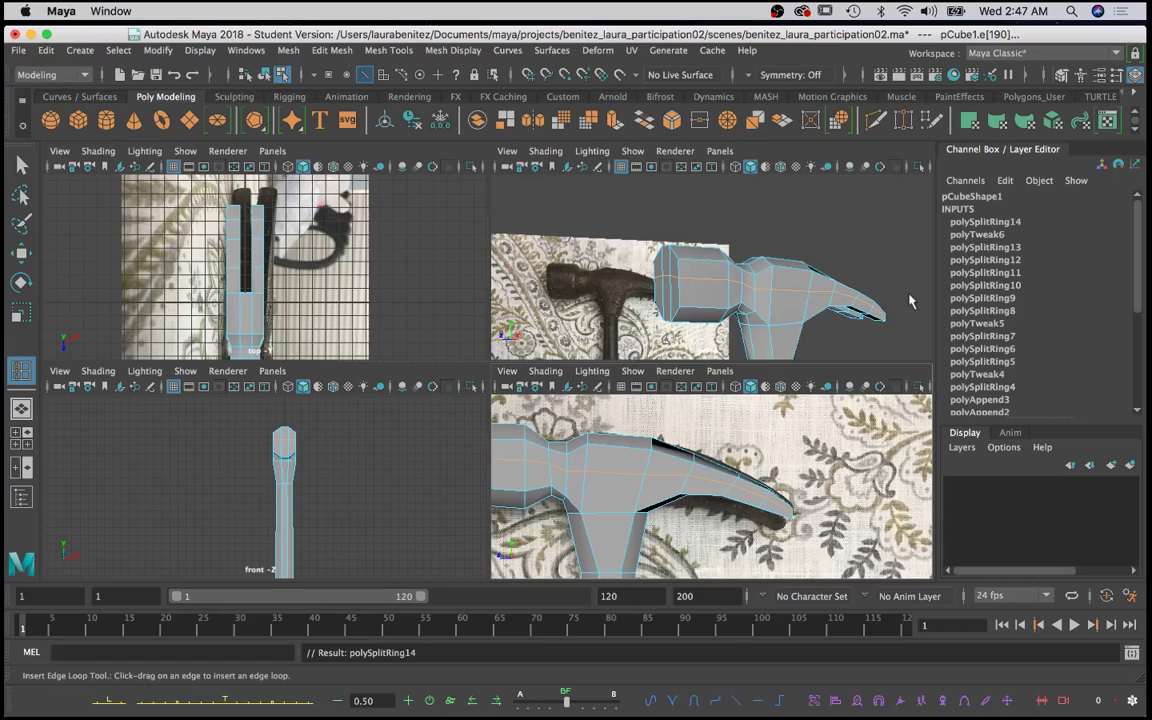
Step: Scale the new lengthwise edge loop outward across the hammer's thickness so the sides bulge slightly
middle_click_drag(569, 482, 689, 470, "alt")
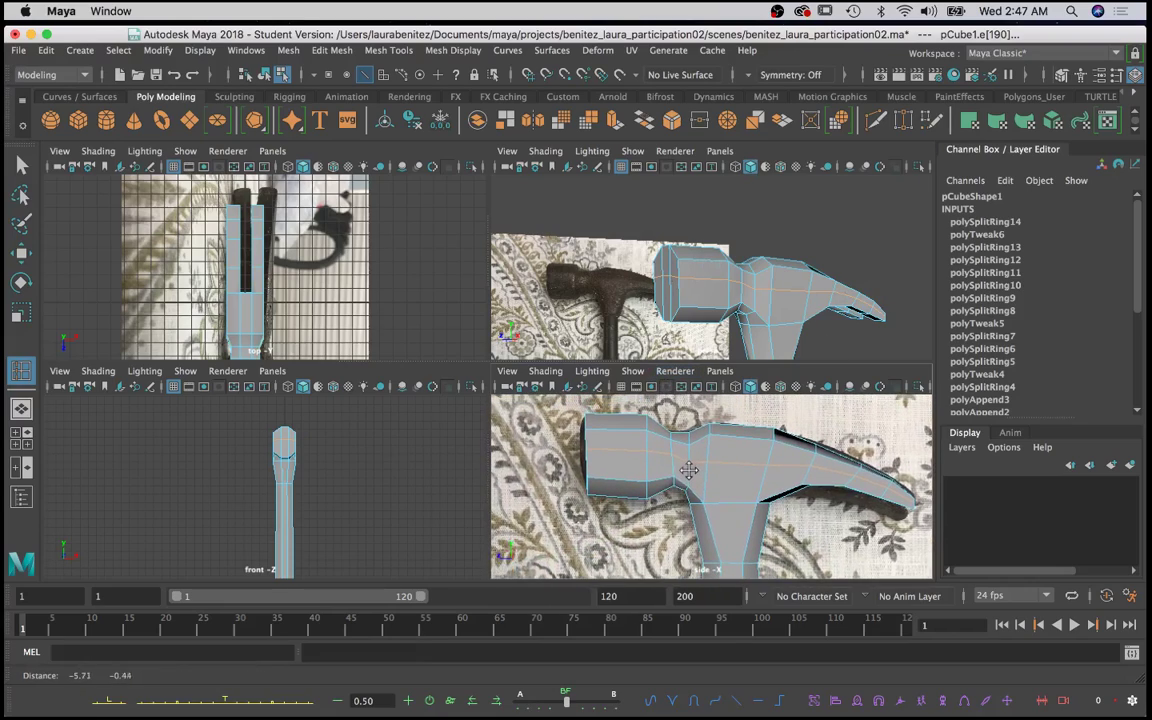
left_click_drag(692, 471, 761, 476, "alt")
left_click_drag(741, 281, 797, 299, "alt")
key("r")
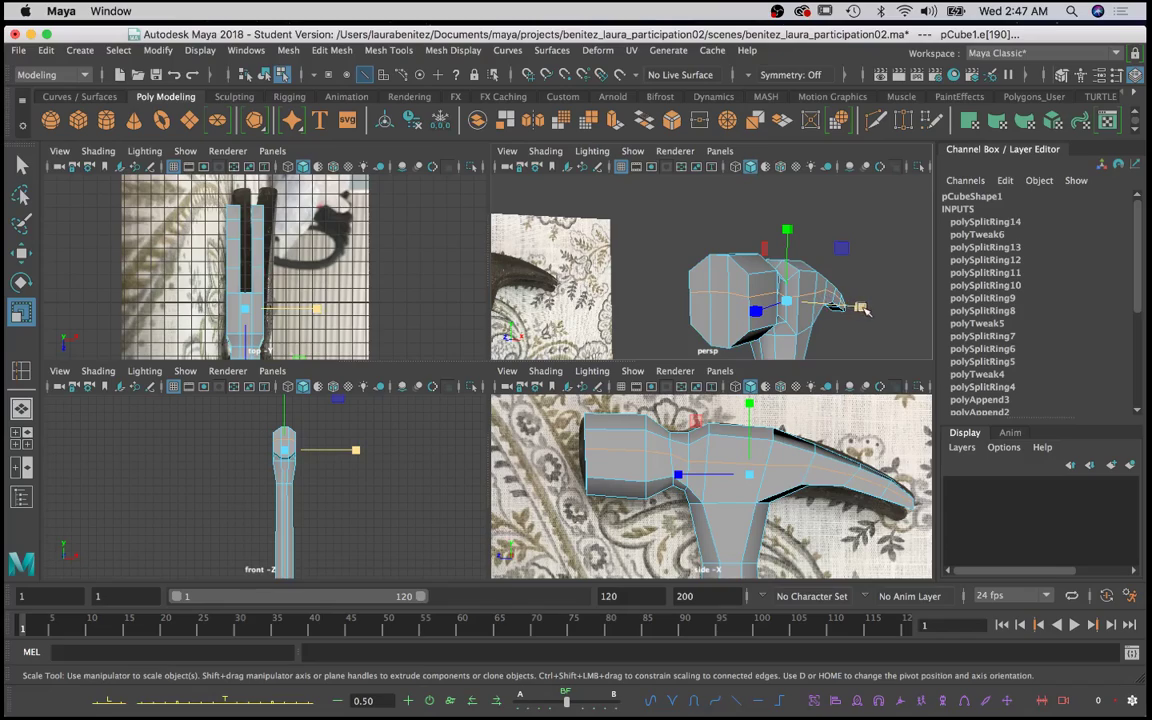
left_click_drag(866, 311, 543, 275)
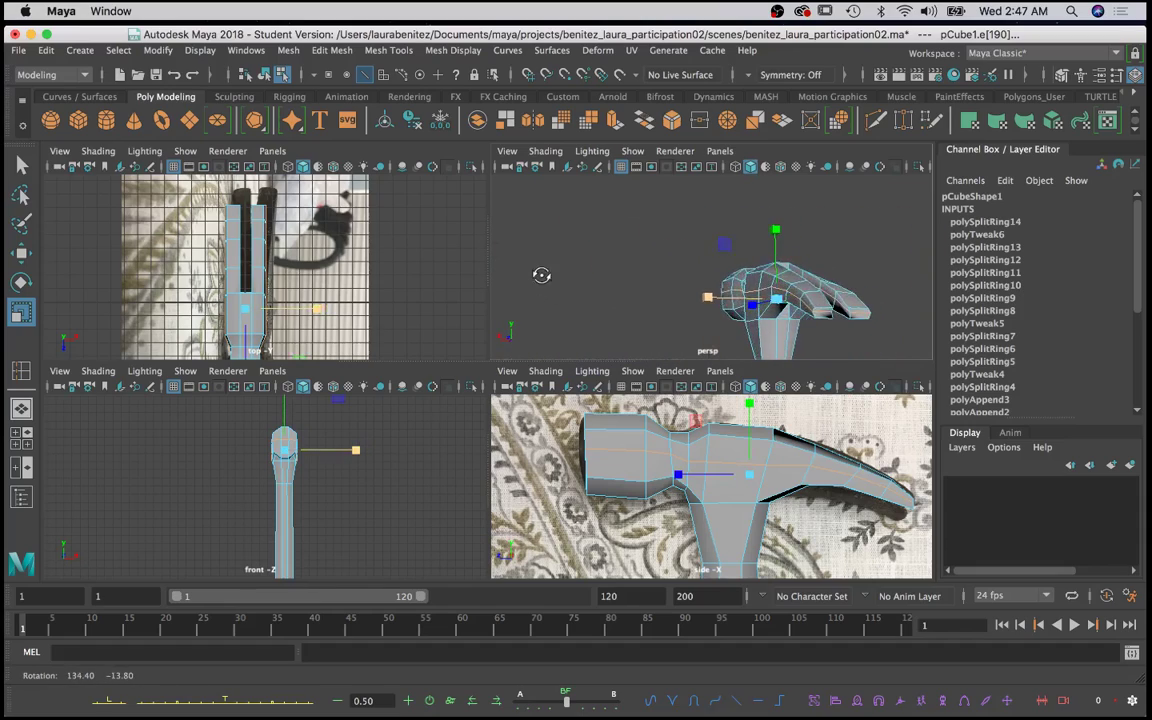
Step: Scale the lengthwise loop's side edges on the striking head to about 1.12 across its width and lower them slightly to round the face
key("q")
left_click_drag(745, 300, 767, 273, "alt")
left_click(815, 293)
left_click(752, 288, "shift")
key("r")
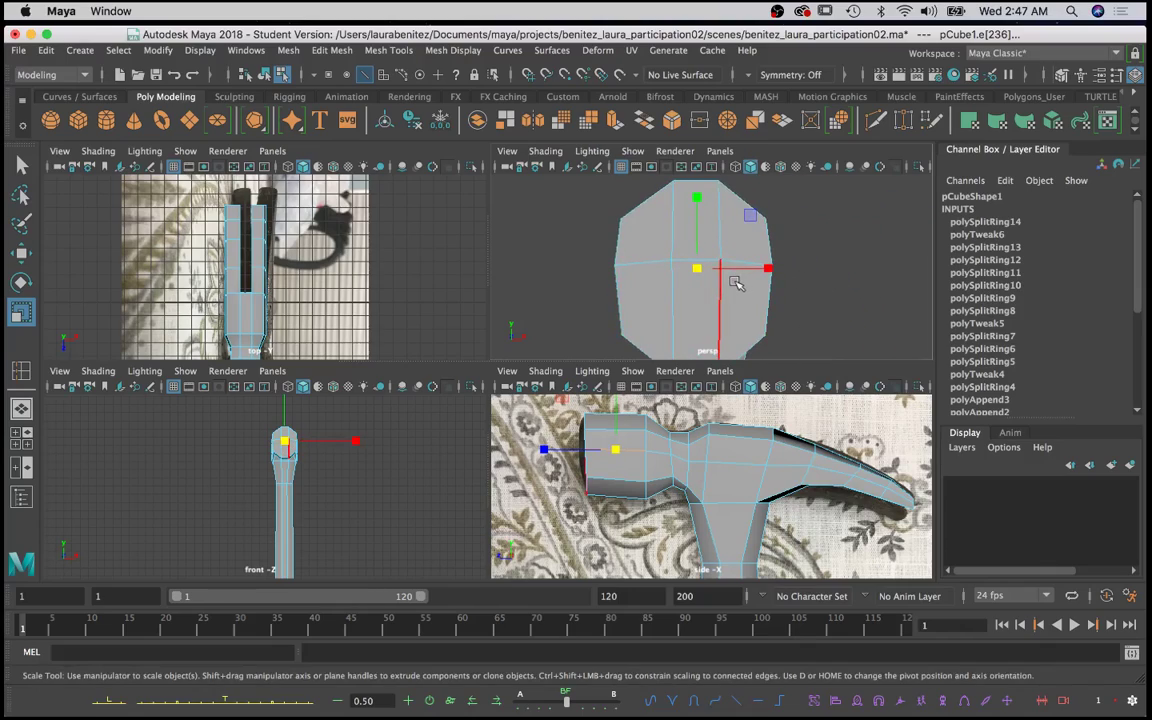
left_click_drag(770, 269, 778, 270)
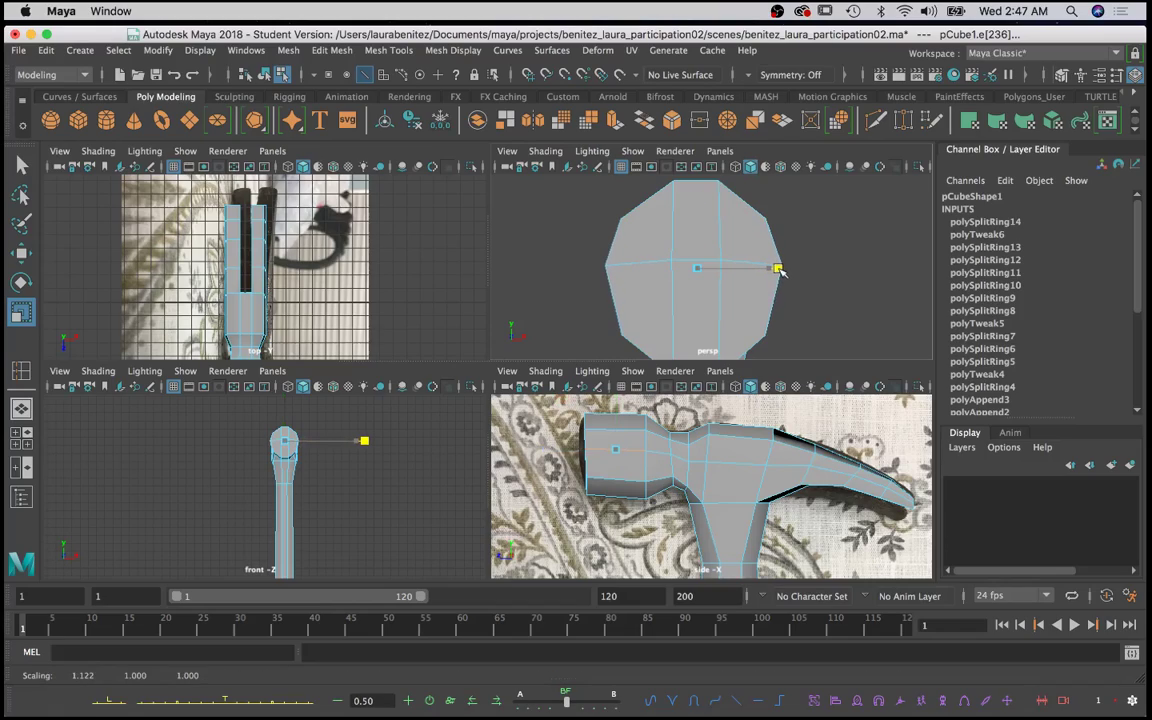
key("w")
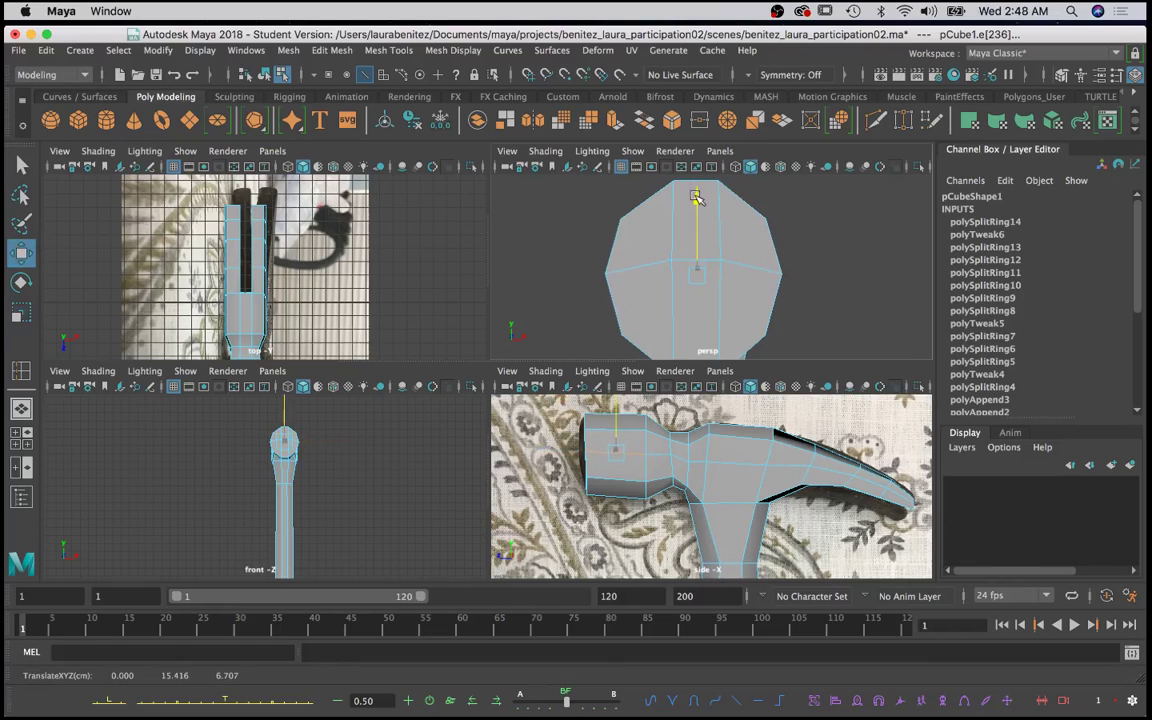
Step: Switch the hammer mesh from edge to vertex selection for editing the neck behind the striking head
left_click_drag(810, 247, 571, 278, "alt")
middle_click_drag(571, 278, 668, 237, "alt")
left_click_drag(668, 237, 720, 268, "alt")
scroll(680, 260, "down", 3)
scroll(635, 260, "up", 8)
scroll(635, 260, "down", 5)
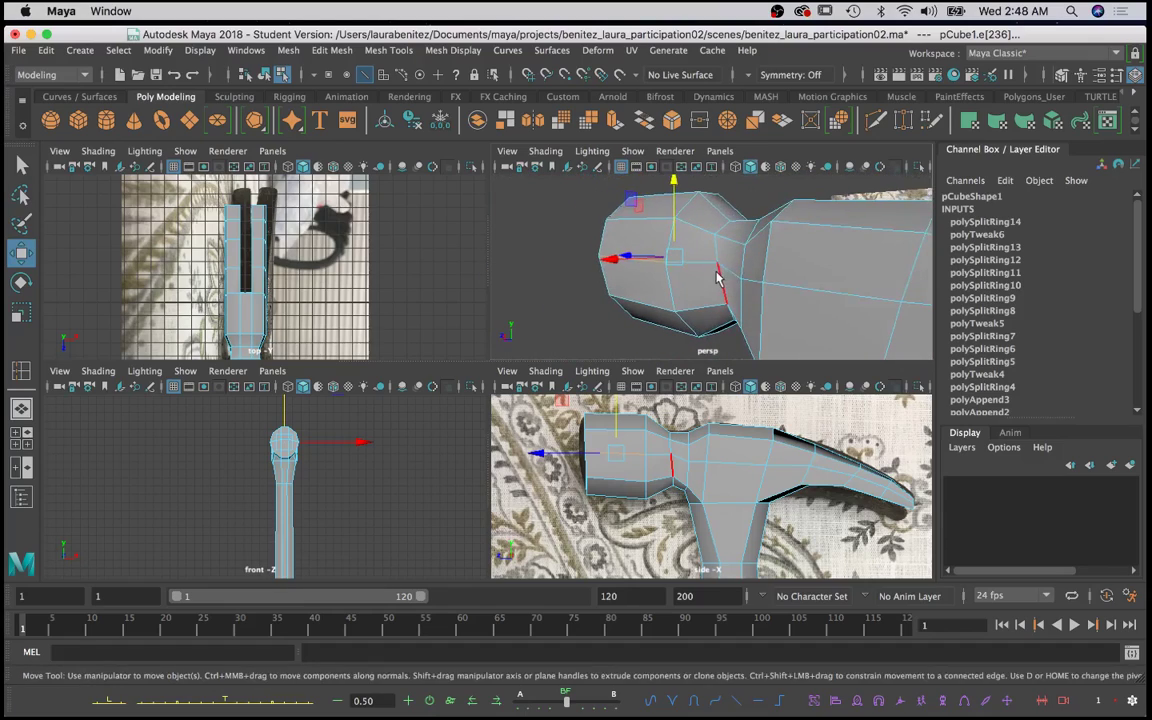
key("q")
right_click(718, 264)
right_click_drag(652, 274, 650, 272)
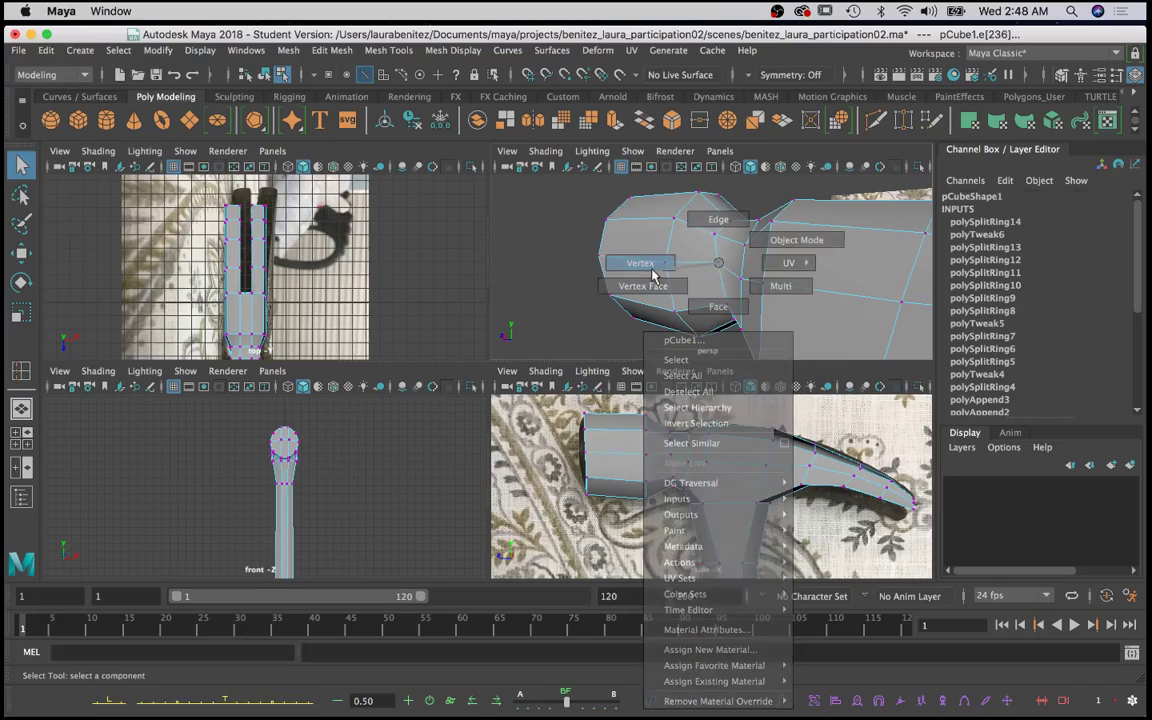
right_click(737, 265)
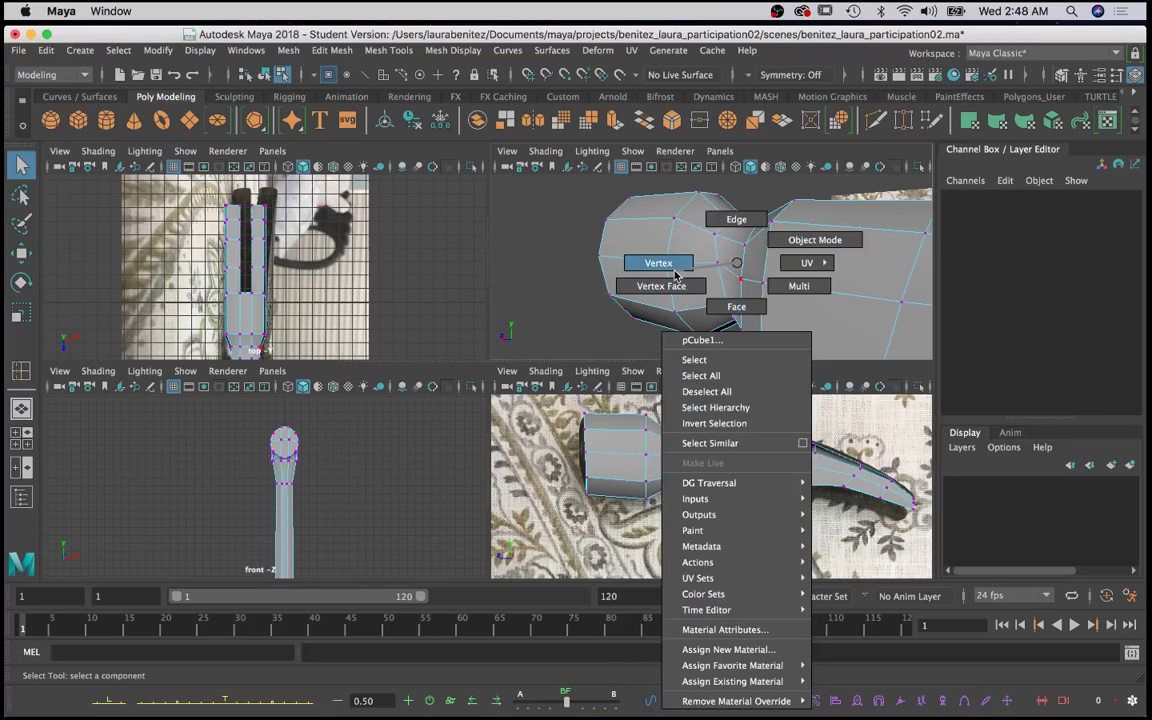
left_click(668, 268)
Step: Lower the lengthwise loop's vertices on both sides of the neck where it meets the striking head, and shift them slightly towards the striking face
left_click(717, 265)
key("f")
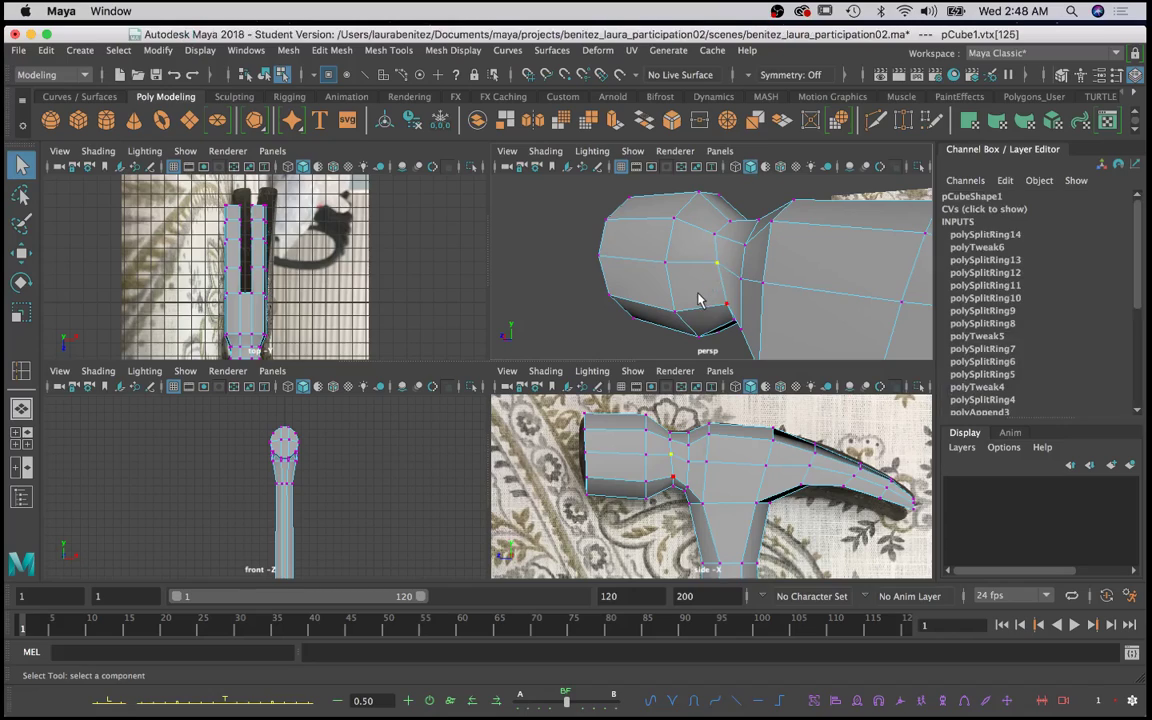
left_click_drag(815, 287, 750, 283, "alt")
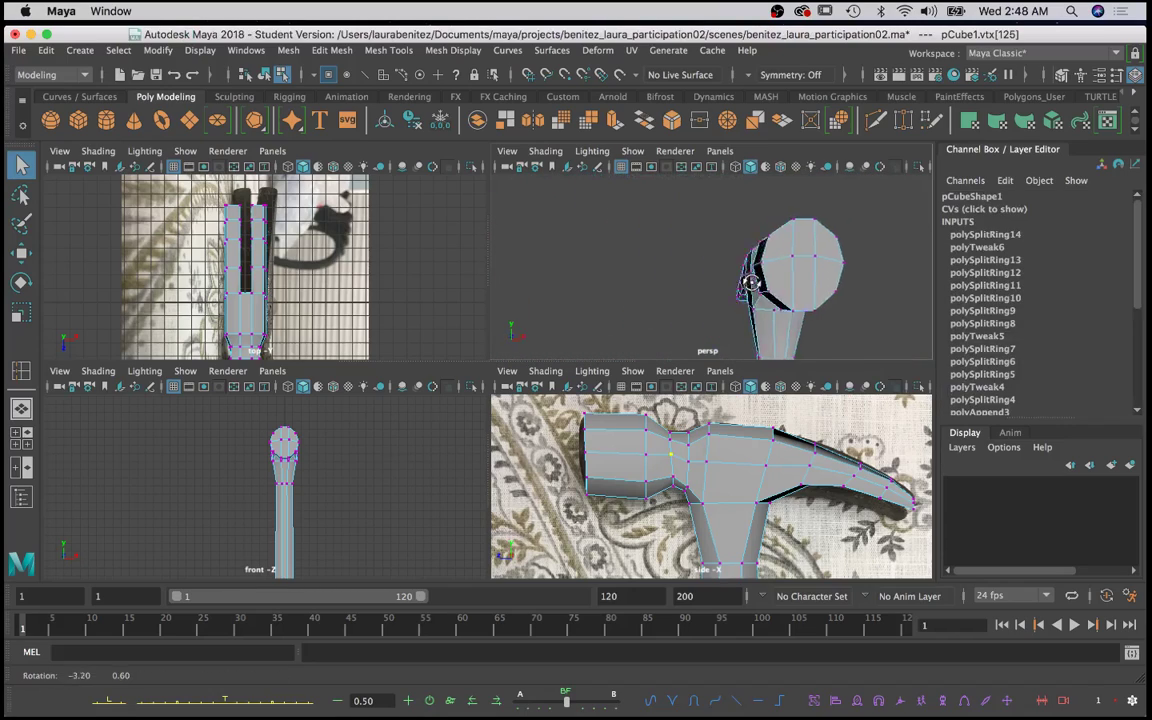
left_click(845, 286)
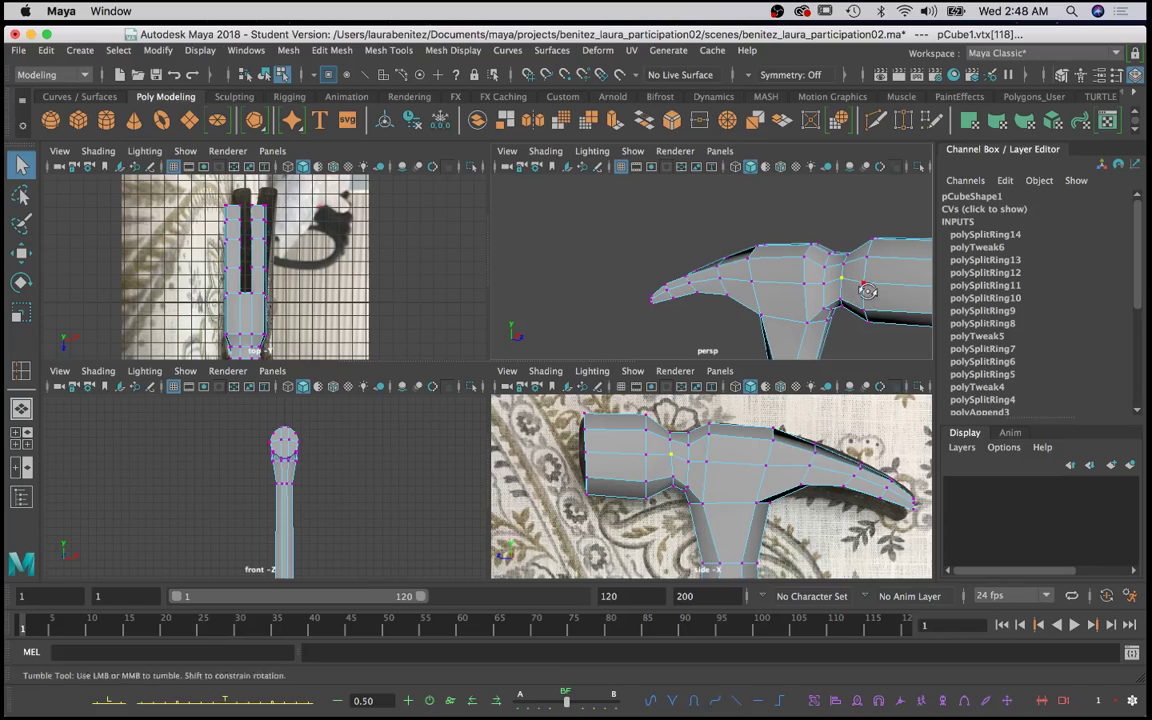
left_click_drag(845, 286, 880, 291, "alt")
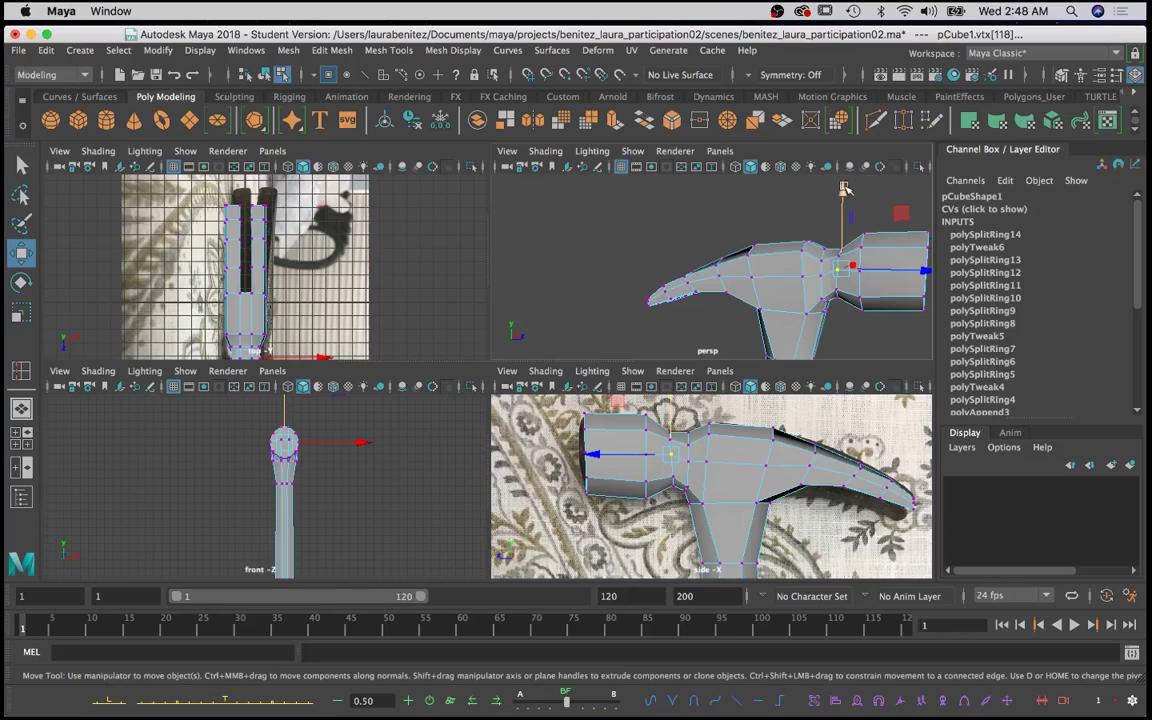
left_click_drag(844, 190, 874, 260, "alt")
scroll(928, 249, "up", 10)
scroll(928, 249, "down", 7)
middle_click_drag(874, 260, 664, 281, "alt")
left_click_drag(764, 295, 770, 296)
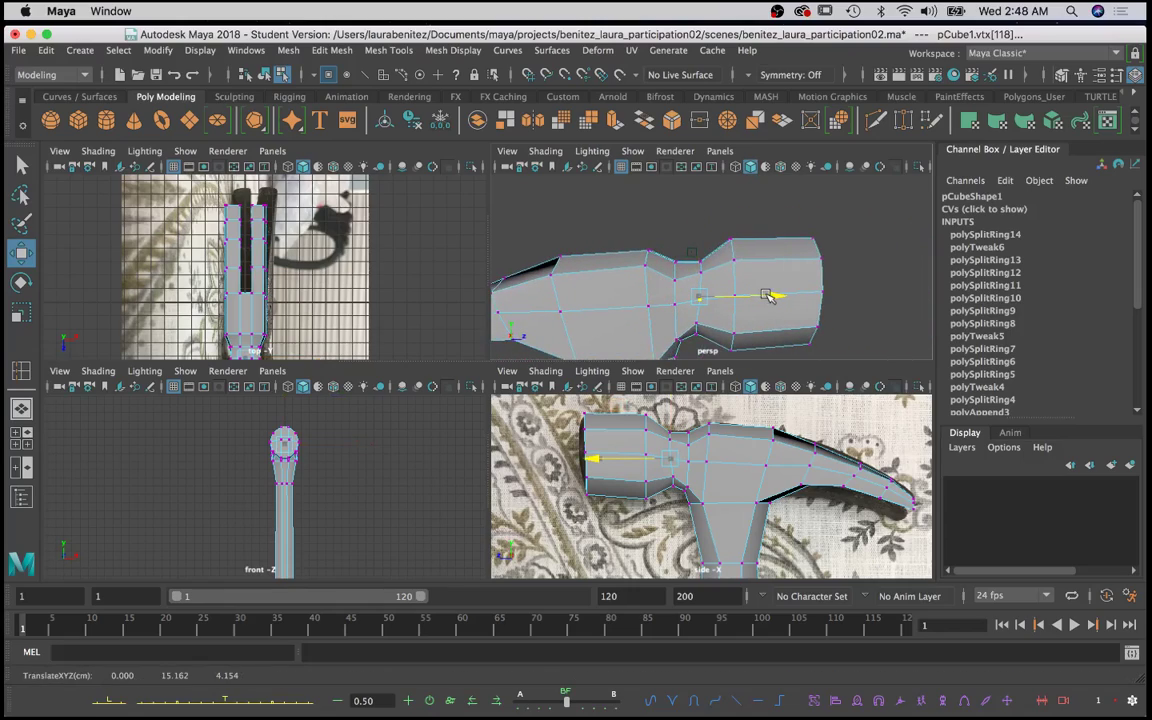
key("q")
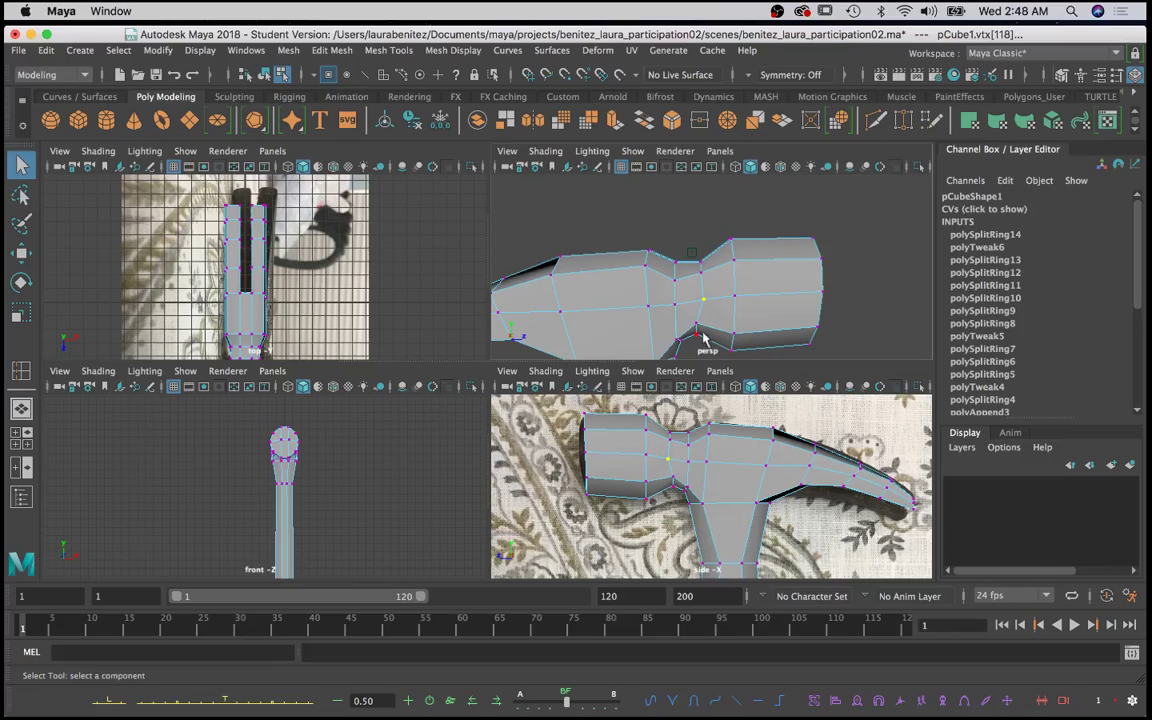
Step: Shift the lower vertices of the neck behind the striking head slightly towards the striking face
left_click_drag(705, 346, 757, 324)
key("w")
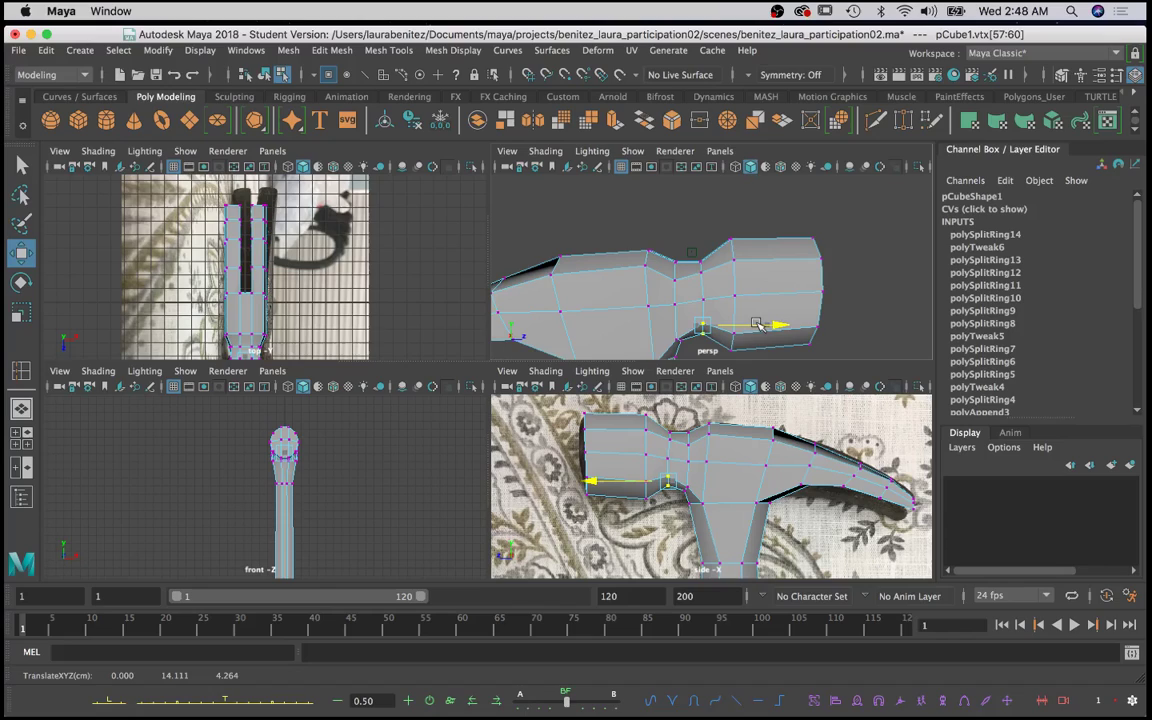
key("q")
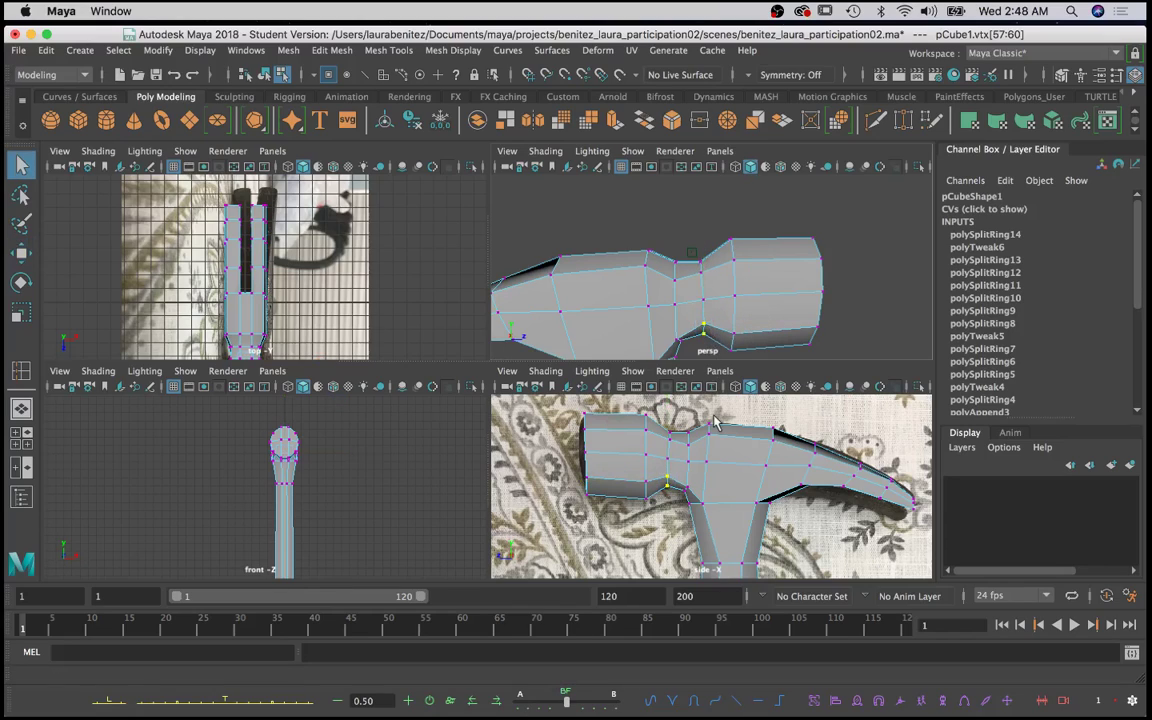
scroll(714, 423, "up", 5)
scroll(712, 427, "down", 5)
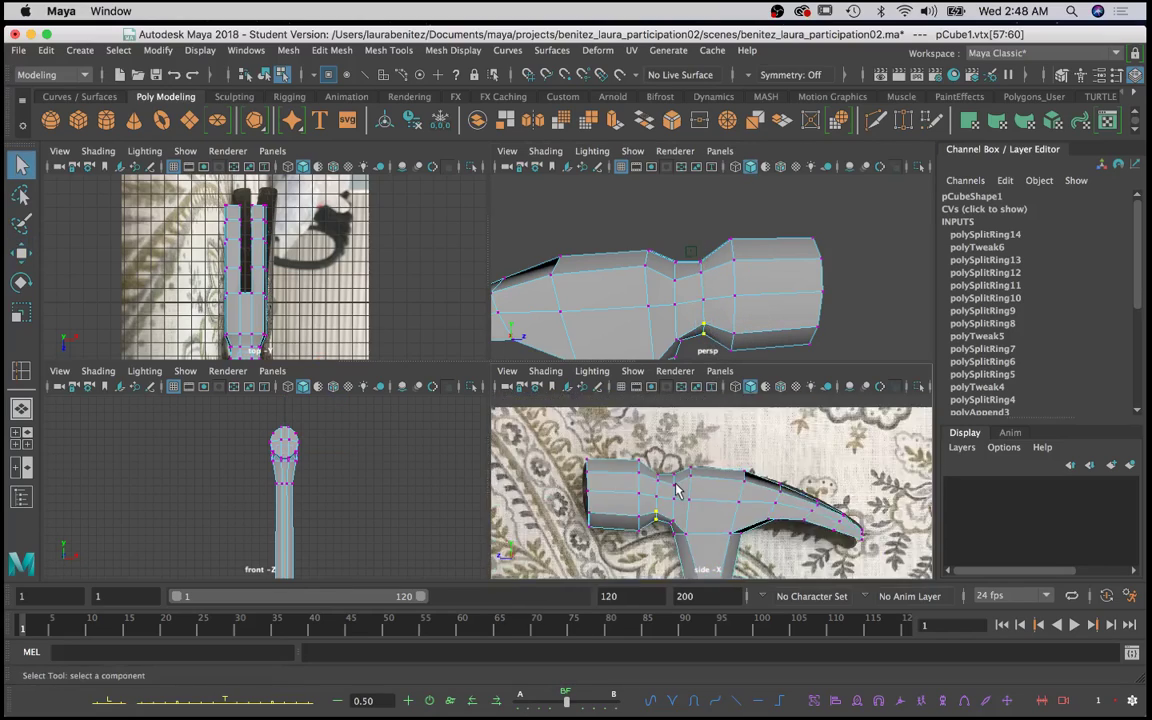
scroll(676, 488, "up", 2)
left_click_drag(673, 267, 753, 265, "alt")
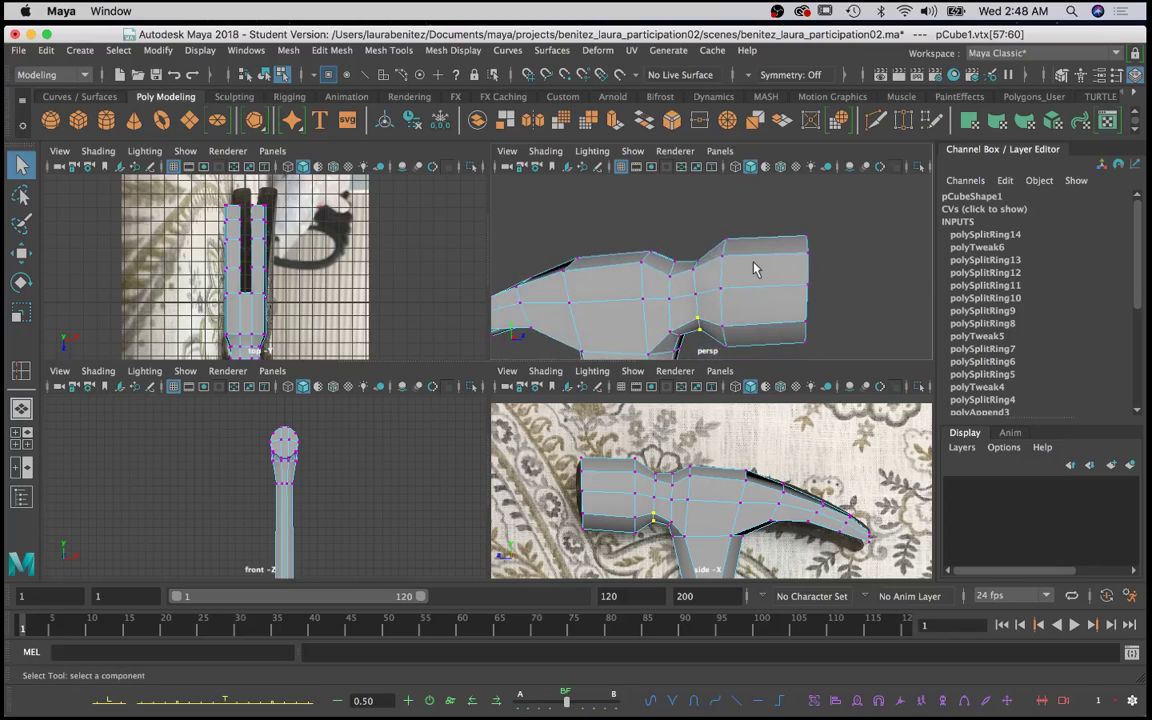
Step: Pull the two centre vertices of the striking face outward along Z to give the face a bulge
middle_click_drag(753, 265, 734, 274, "alt")
left_click_drag(734, 274, 649, 270, "alt")
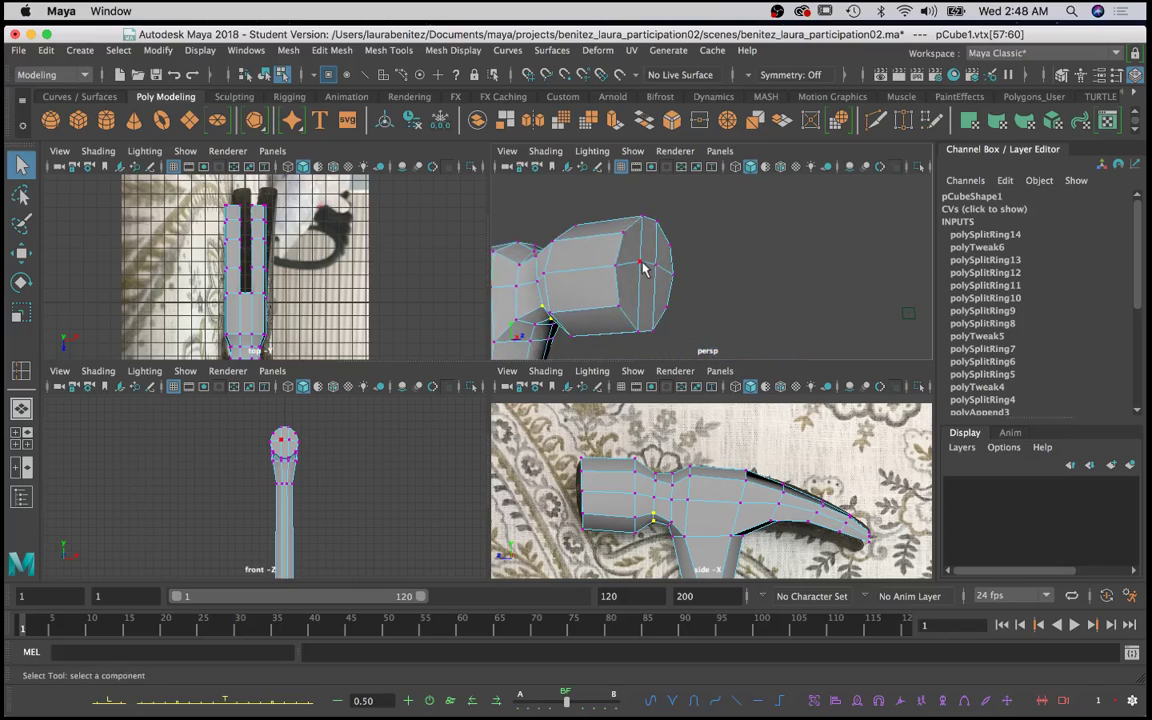
left_click(644, 266)
left_click(656, 268, "shift")
key("w")
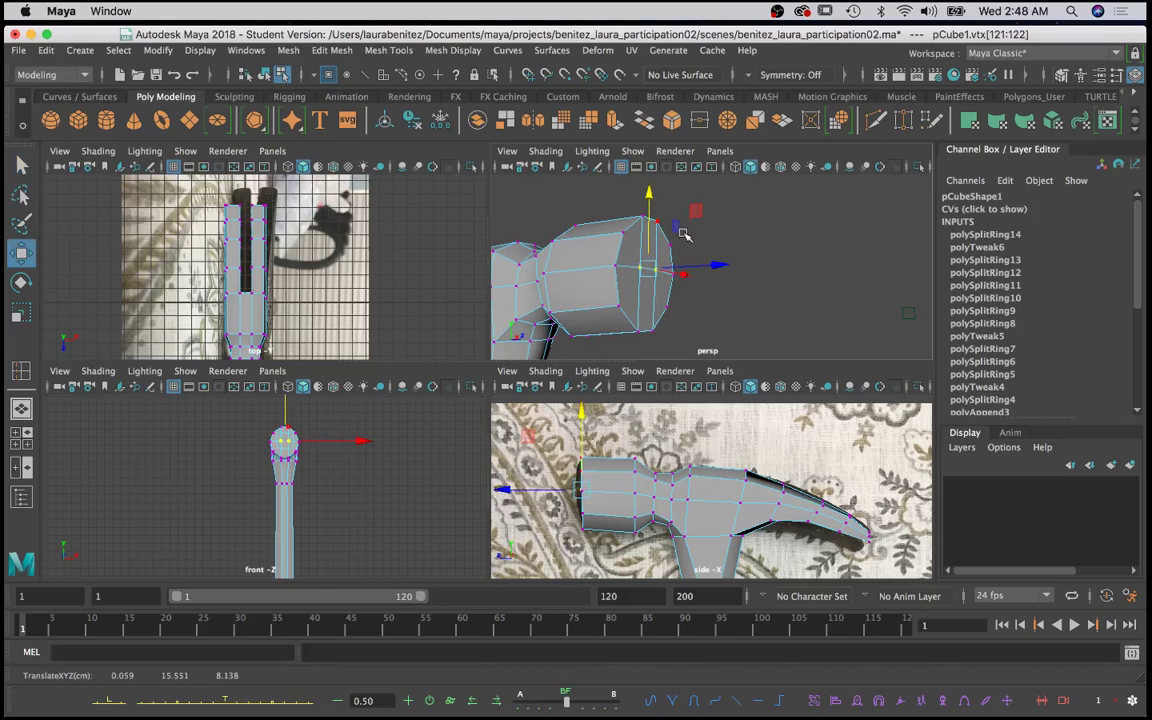
left_click_drag(690, 266, 440, 285)
middle_click_drag(587, 295, 869, 267, "alt")
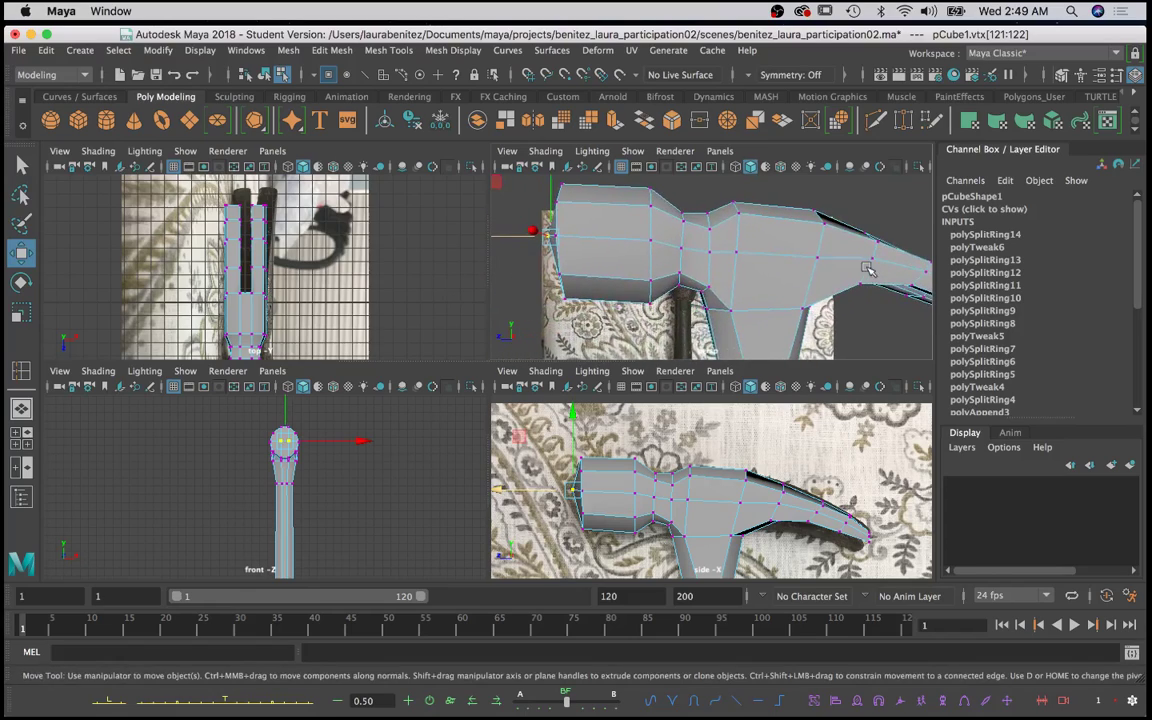
Step: Ease the striking face's centre vertices back to about 8.47 in Z for a shallower bulge
scroll(869, 267, "down", 5)
left_click_drag(665, 272, 900, 272, "alt")
scroll(847, 267, "up", 5)
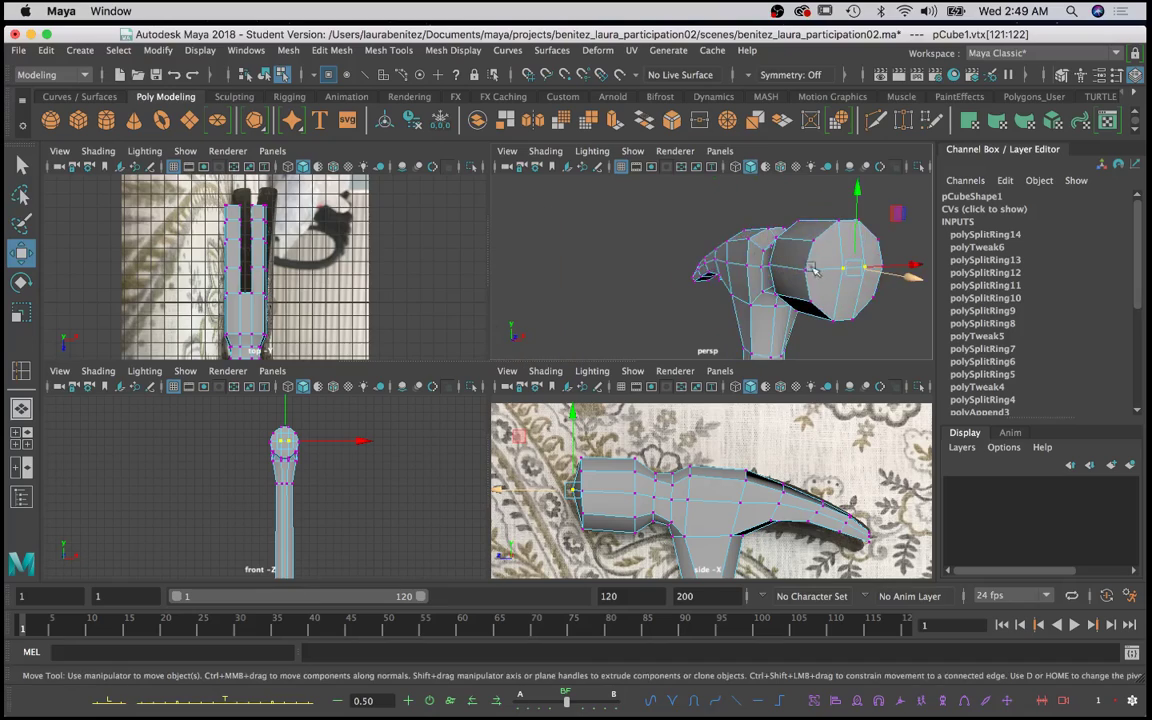
left_click_drag(811, 268, 637, 272, "alt")
scroll(606, 280, "up", 5)
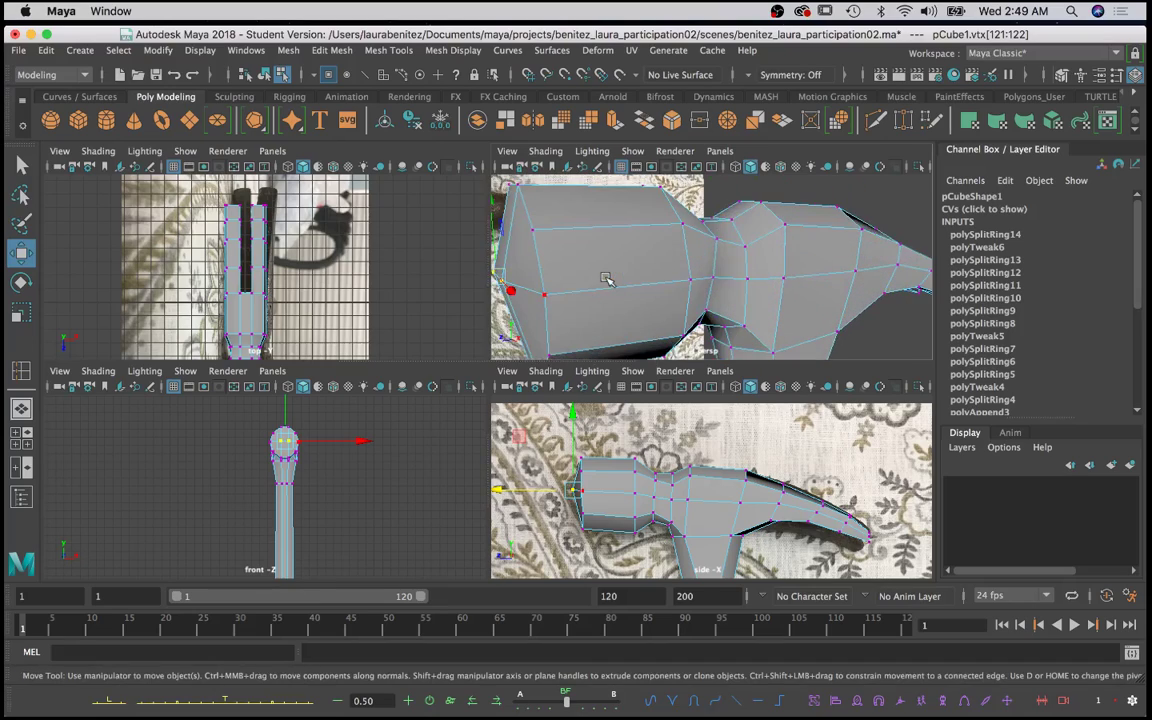
scroll(608, 280, "down", 5)
scroll(606, 279, "up", 5)
scroll(557, 289, "down", 5)
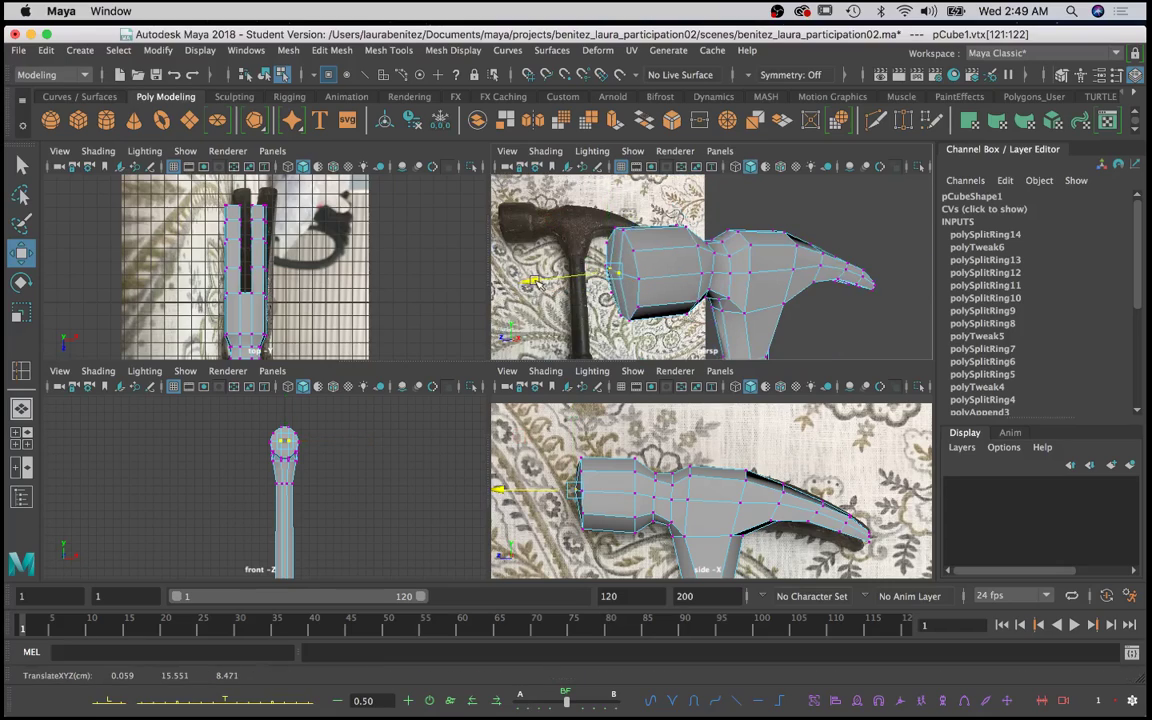
scroll(757, 318, "down", 3)
scroll(666, 185, "up", 3)
Step: Leave vertex editing and return the whole hammer mesh to object selection
middle_click_drag(755, 317, 676, 288, "alt")
scroll(676, 211, "down", 2)
scroll(677, 291, "up", 3)
left_click_drag(676, 285, 599, 298, "alt")
right_click_drag(637, 299, 698, 241, "alt")
key("q")
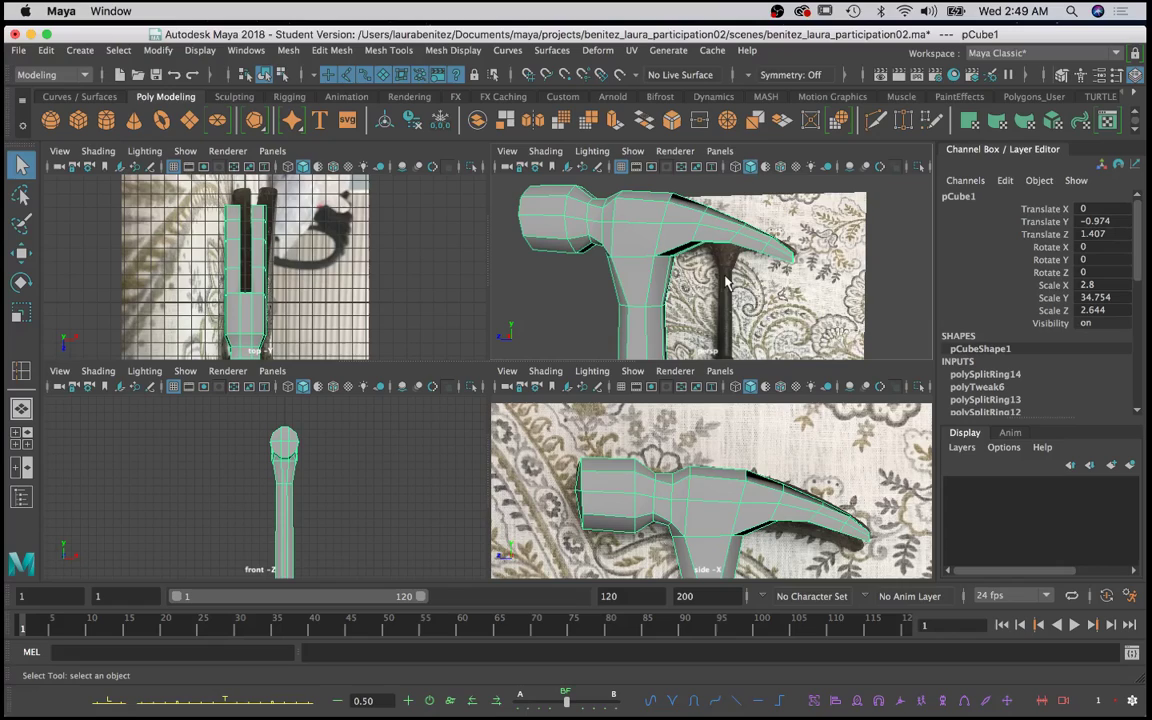
Step: Insert an edge loop around the handle just below the existing loop where it meets the flared neck
scroll(635, 311, "up", 6)
middle_click_drag(635, 311, 697, 253, "alt")
scroll(709, 208, "up", 3)
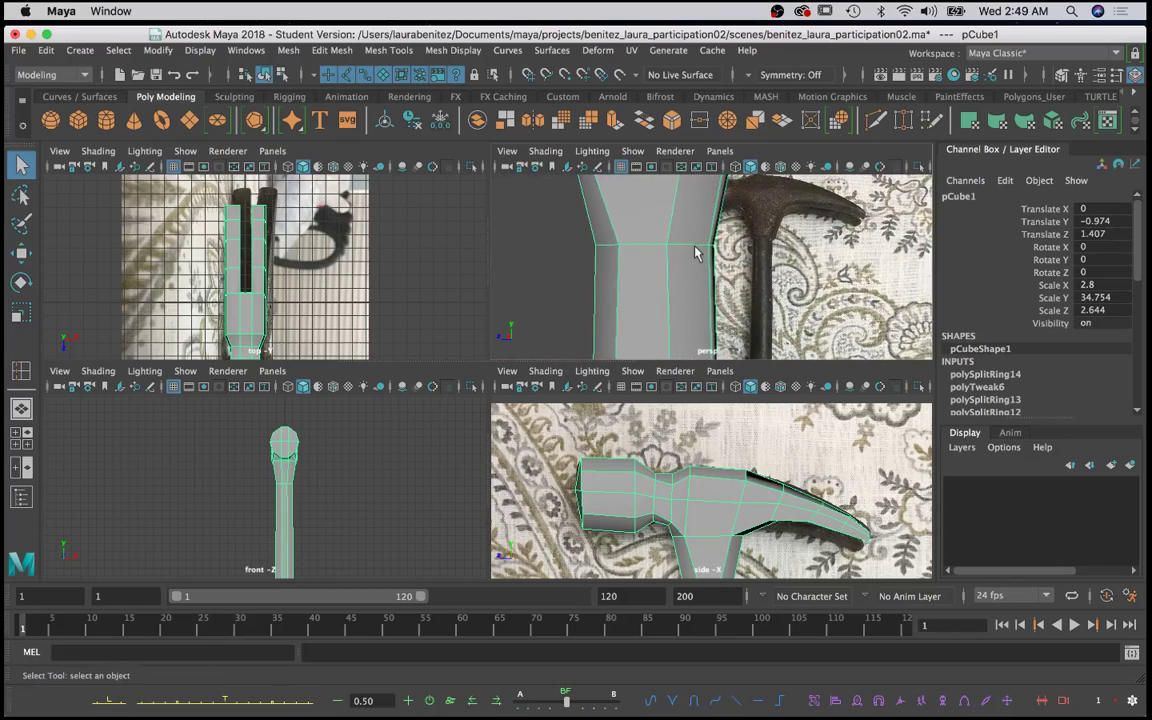
right_click(643, 250, "shift")
right_click(617, 252, "shift")
right_click_drag(618, 247, 534, 266, "shift")
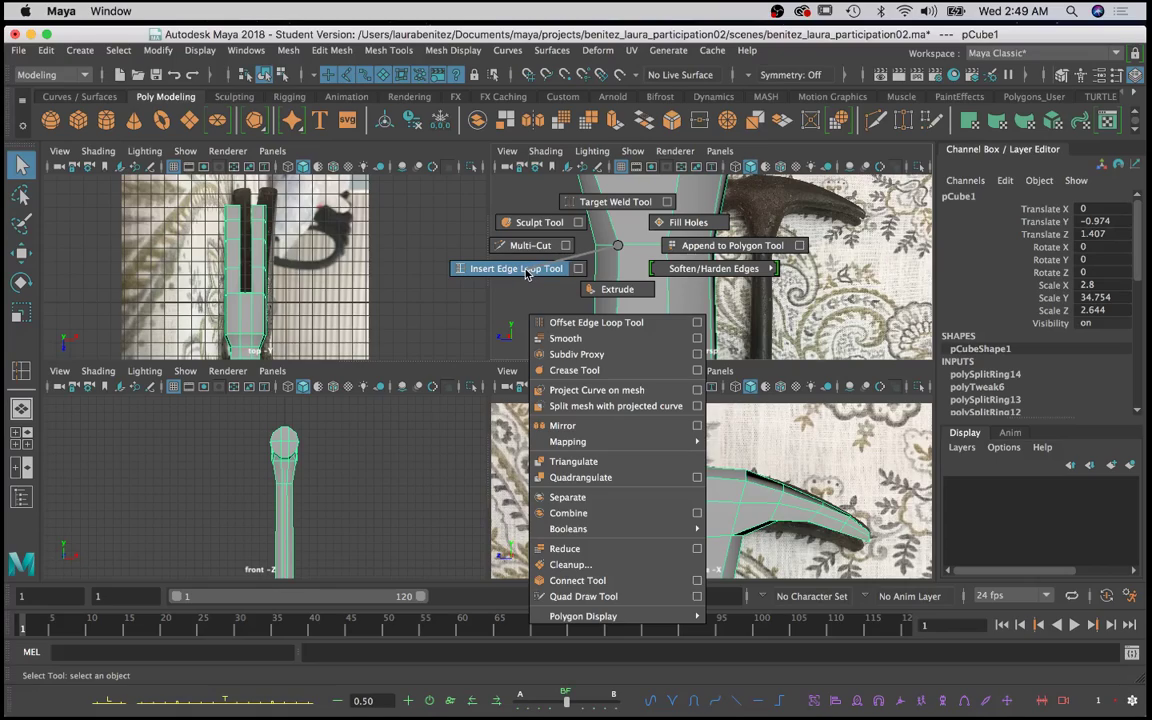
right_click_drag(527, 272, 533, 274, "shift")
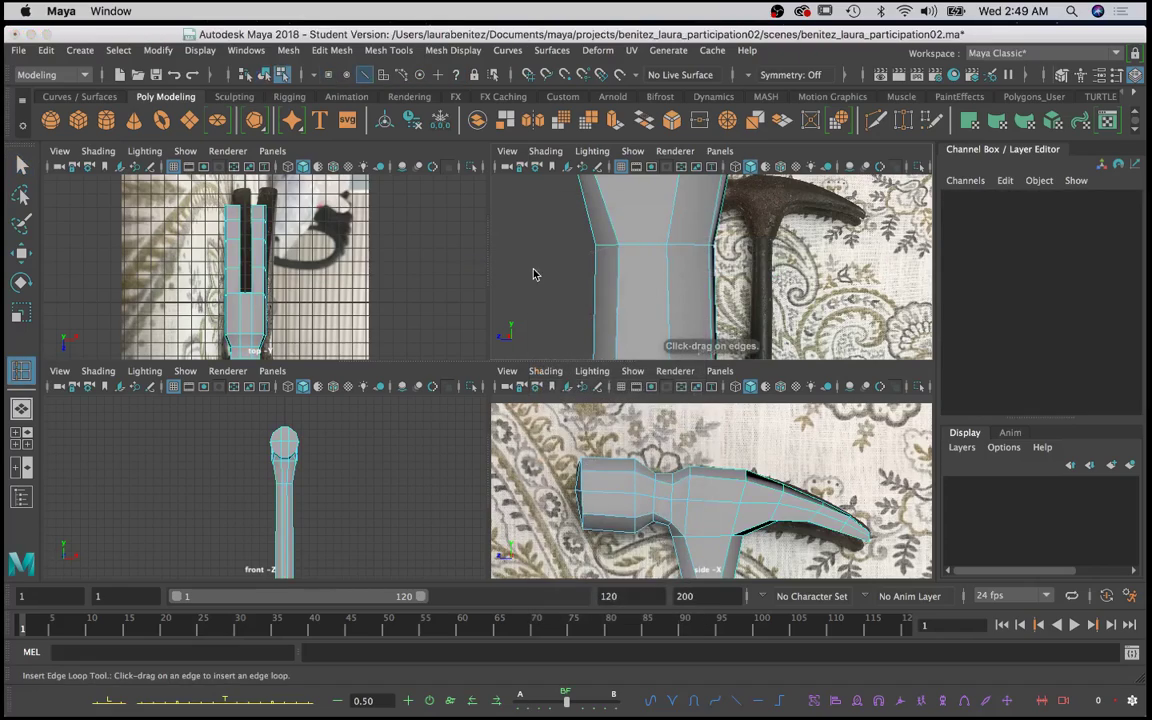
left_click(618, 260)
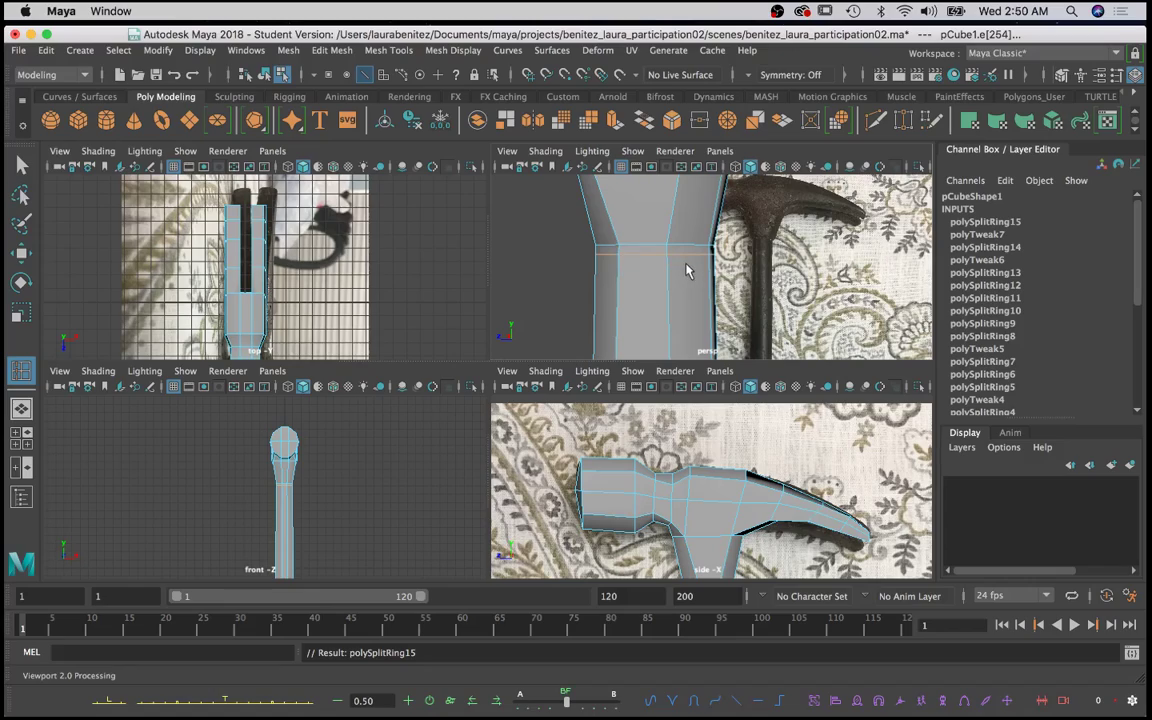
Step: Scale the new handle loop uniformly inward a little and raise it slightly along Y
key("r")
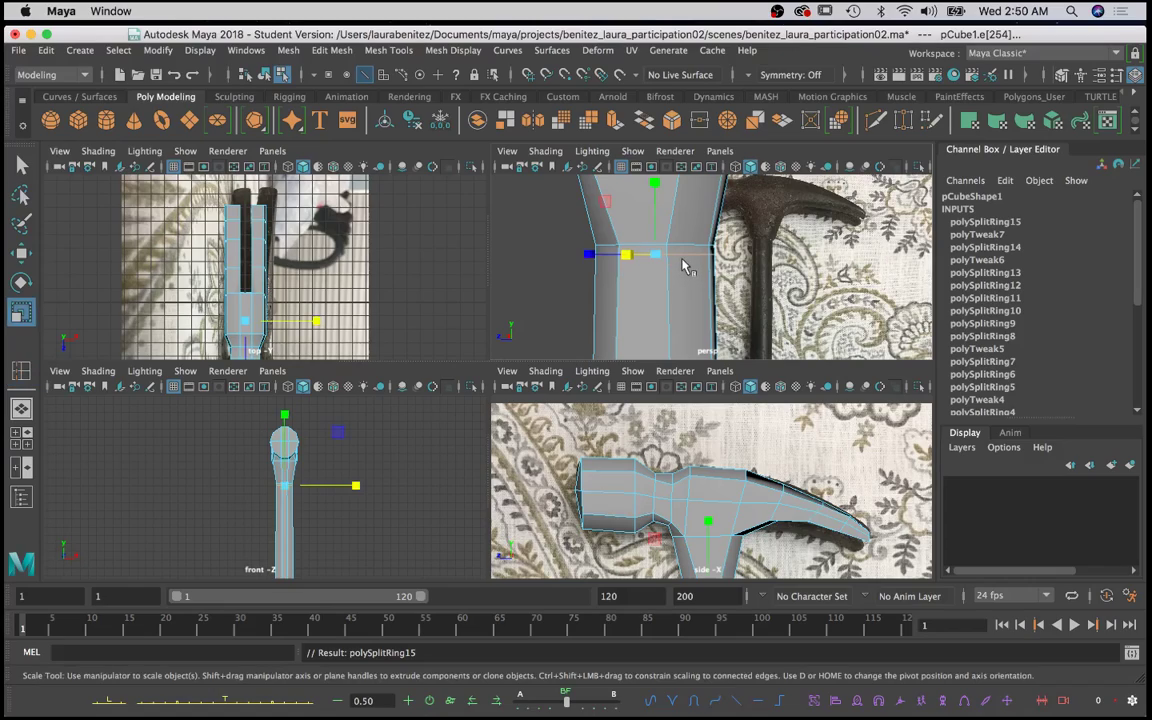
left_click(657, 260)
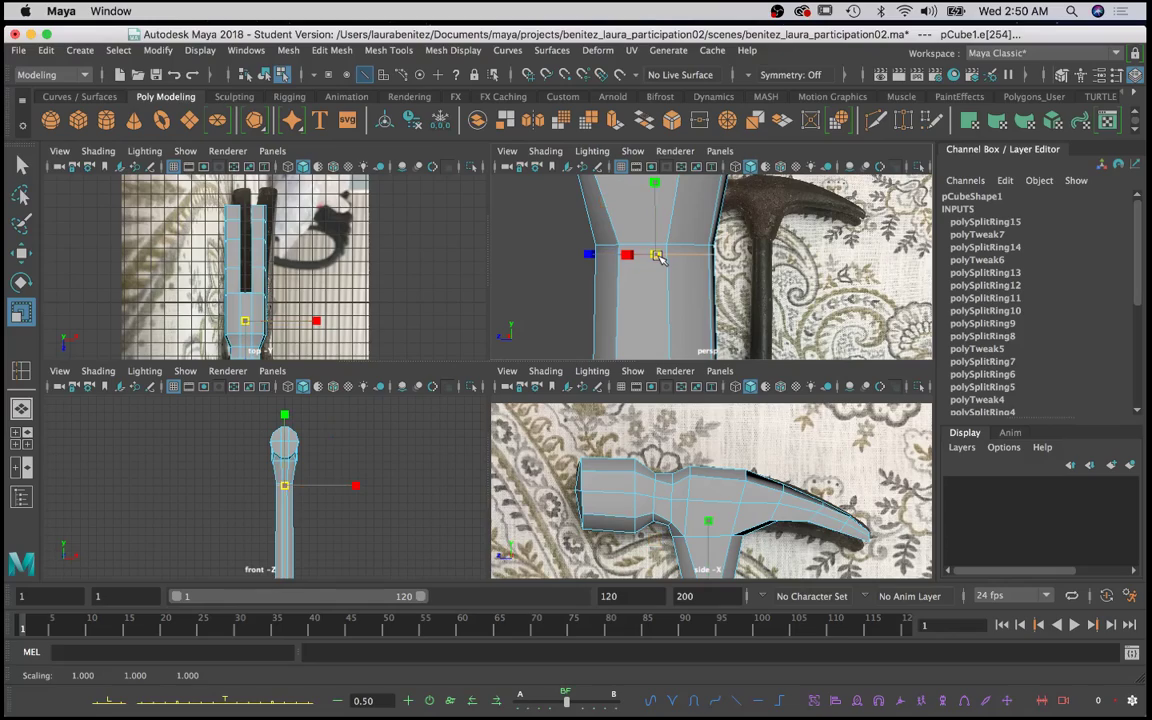
left_click_drag(657, 260, 651, 252)
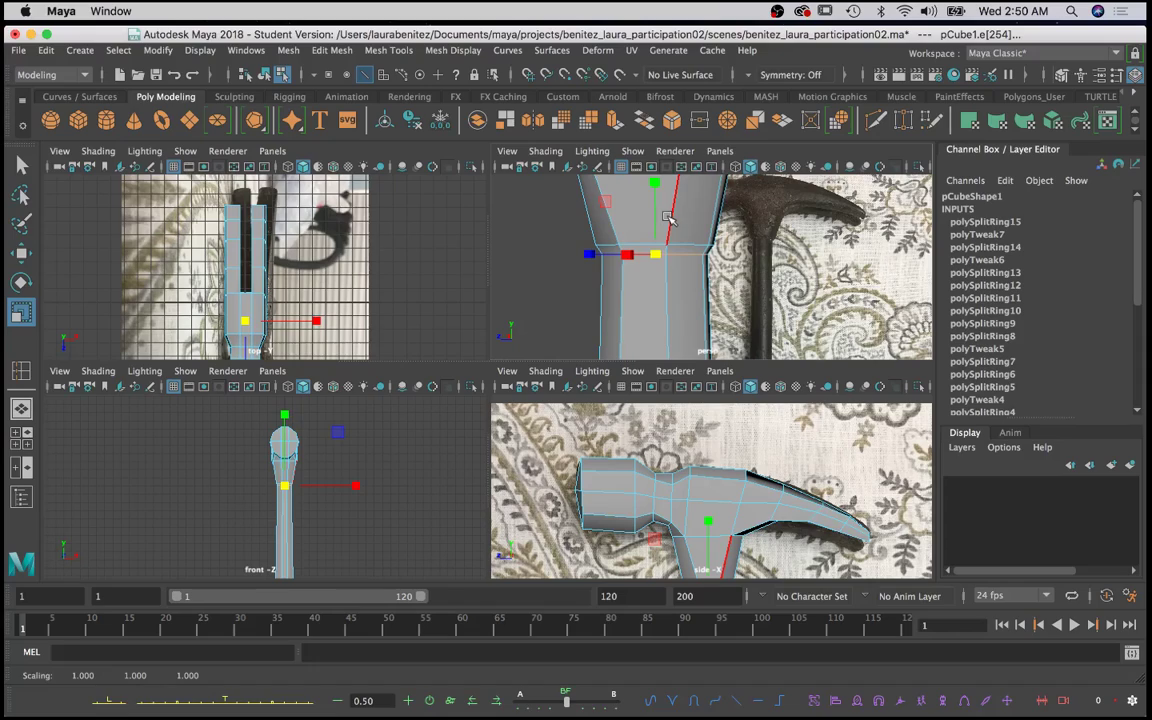
key("w")
left_click_drag(651, 205, 548, 227)
Step: Examine the whole hammer and its claws beside the reference photo from several angles
scroll(685, 228, "down", 3)
scroll(723, 249, "down", 10)
scroll(731, 287, "up", 3)
left_click_drag(733, 239, 795, 252, "alt")
scroll(795, 252, "up", 3)
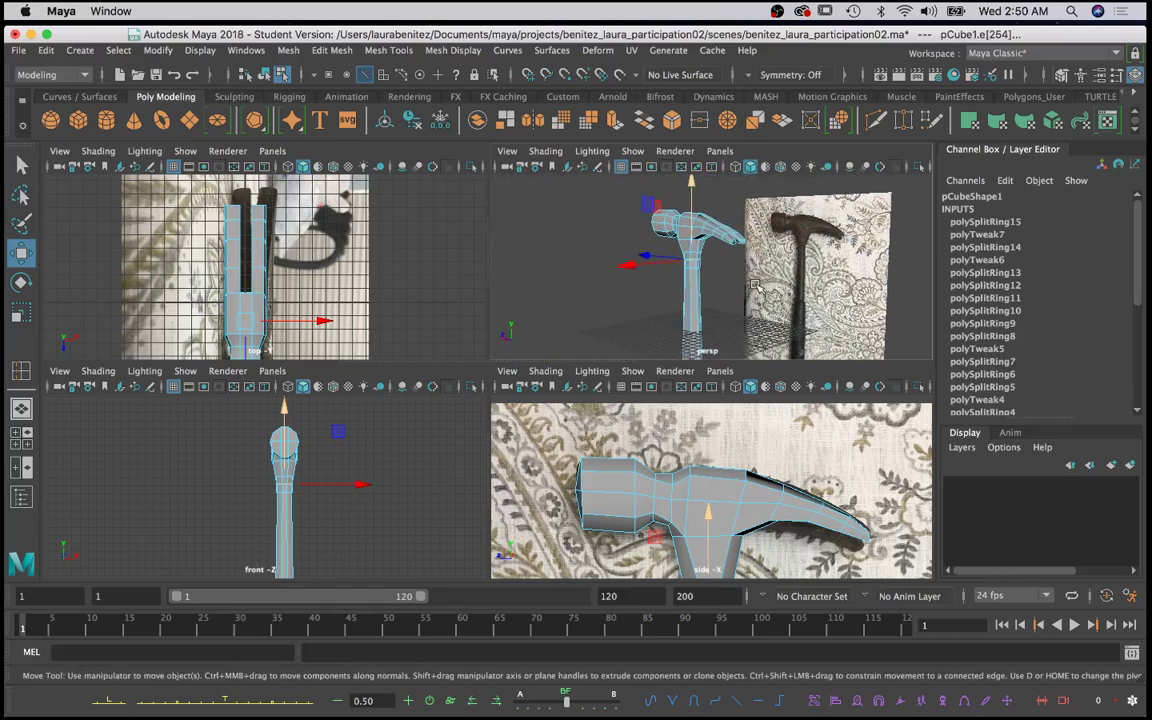
scroll(756, 286, "up", 3)
middle_click_drag(750, 278, 773, 357, "alt")
mouse_move(746, 325)
left_mouse_down("alt")
mouse_move(953, 327)
mouse_move(641, 331)
mouse_move(753, 303)
left_mouse_up("alt")
scroll(795, 303, "up", 5)
middle_click_drag(850, 265, 662, 236, "alt")
scroll(662, 236, "up", 4)
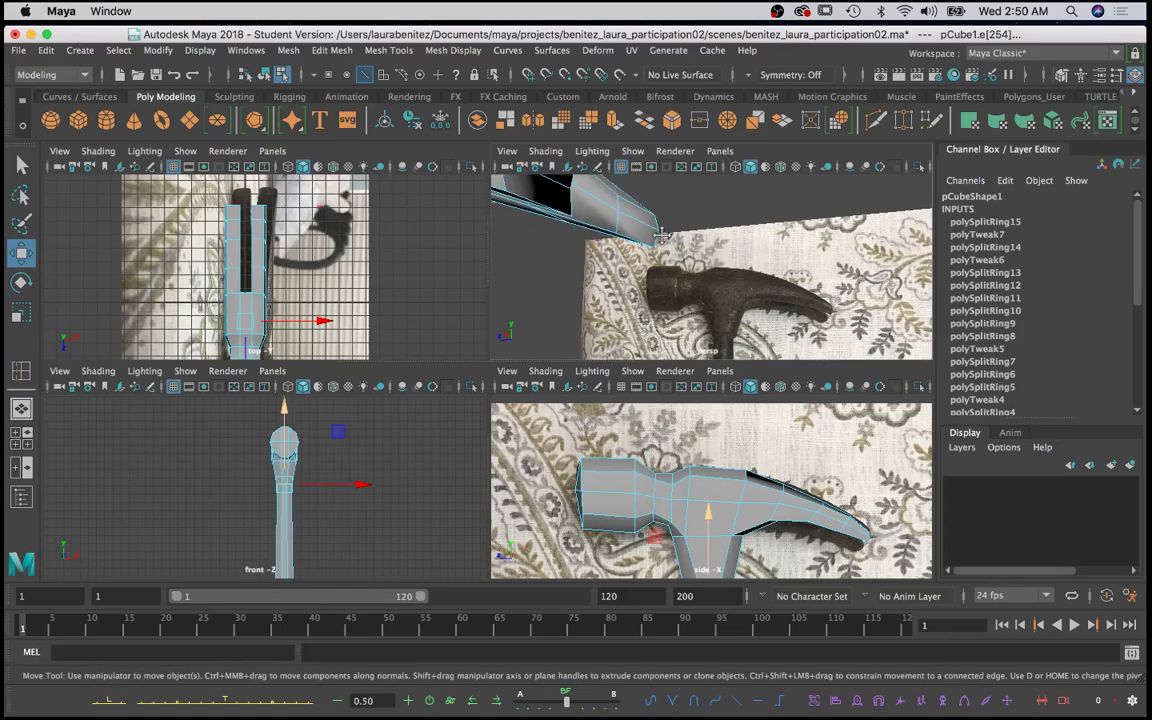
left_click_drag(662, 236, 716, 266, "alt")
Step: Push the middle edges of both claw tips slightly outward along Z and lower them a little to taper the ends
key("q")
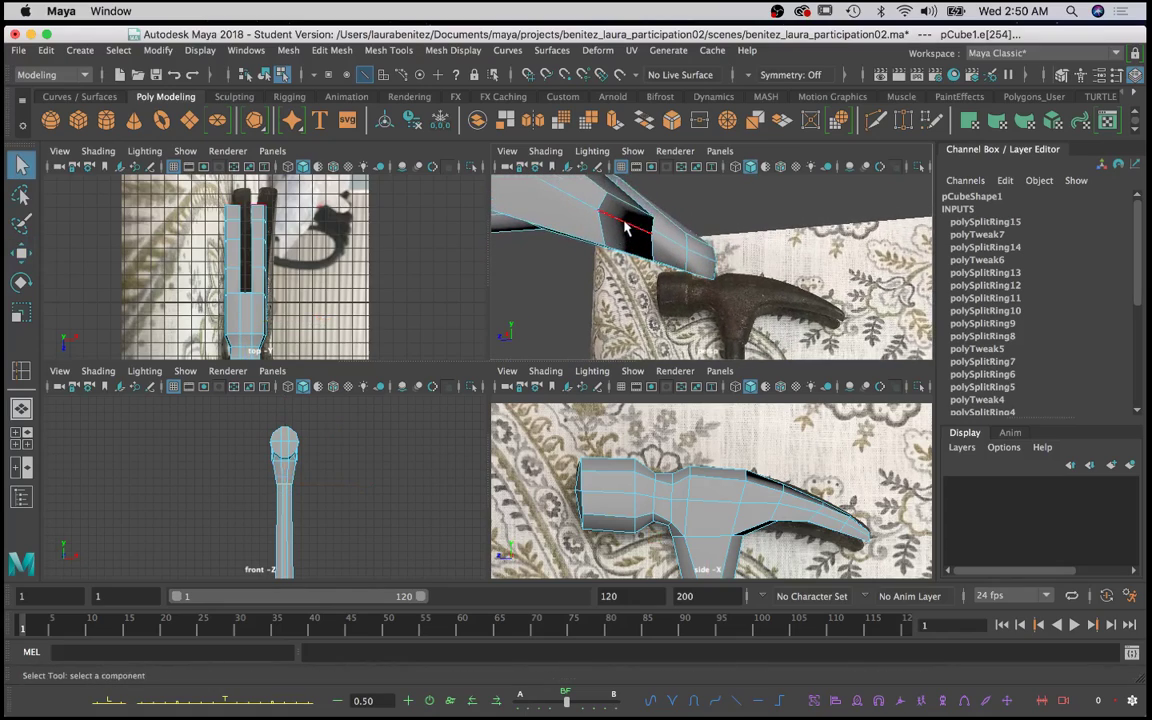
scroll(621, 228, "down", 3)
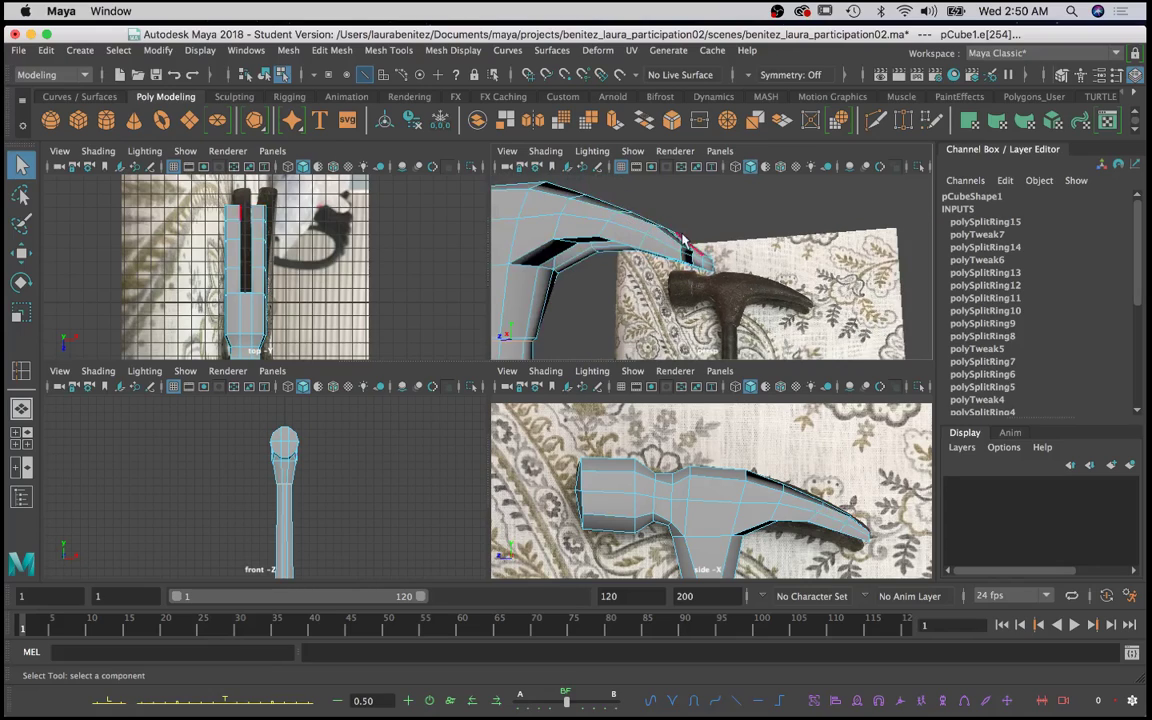
left_click_drag(683, 238, 610, 262, "alt")
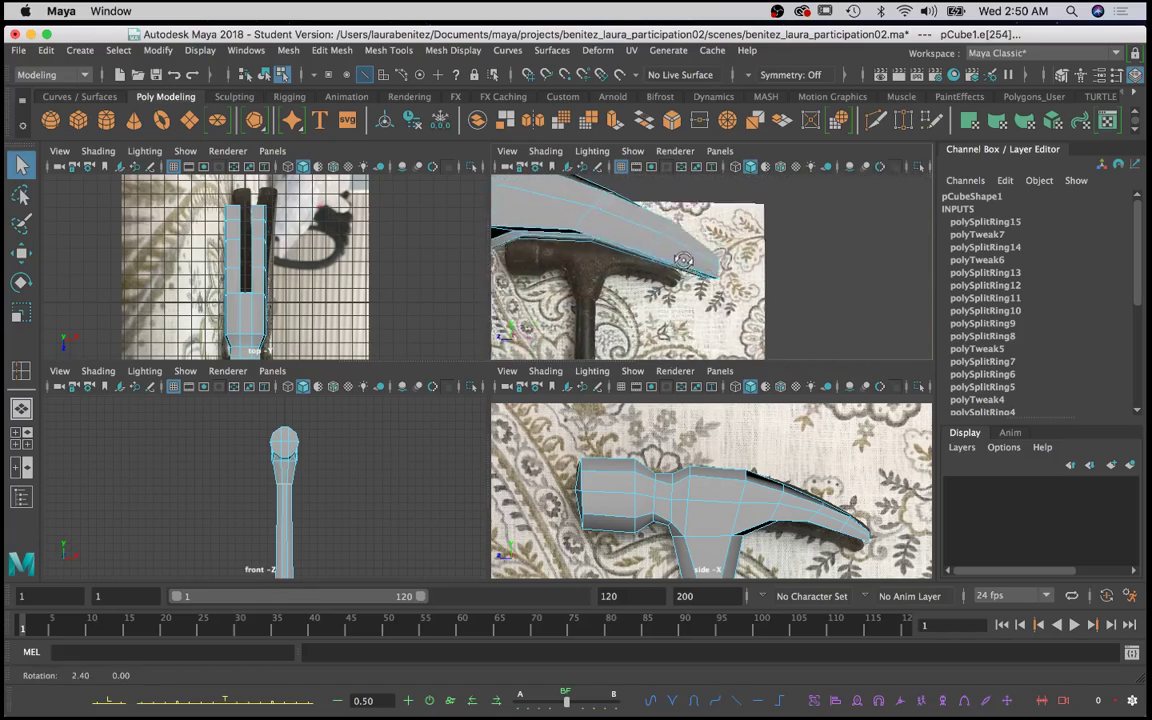
left_click(585, 250)
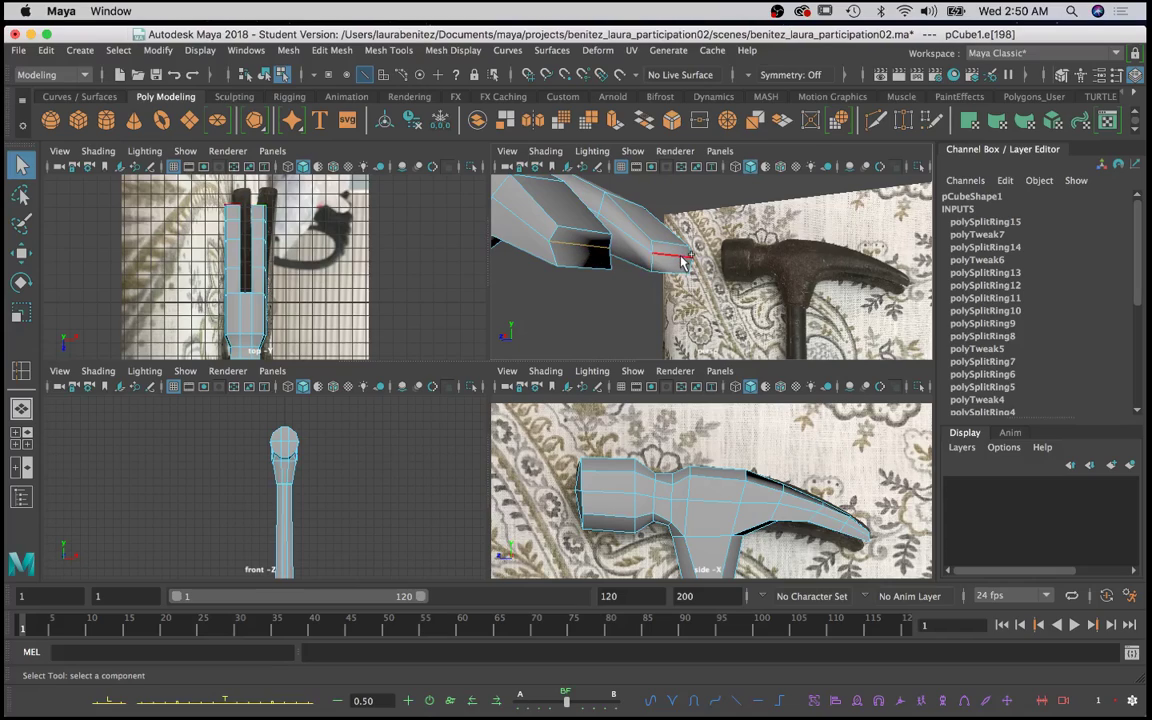
left_click(680, 262, "shift")
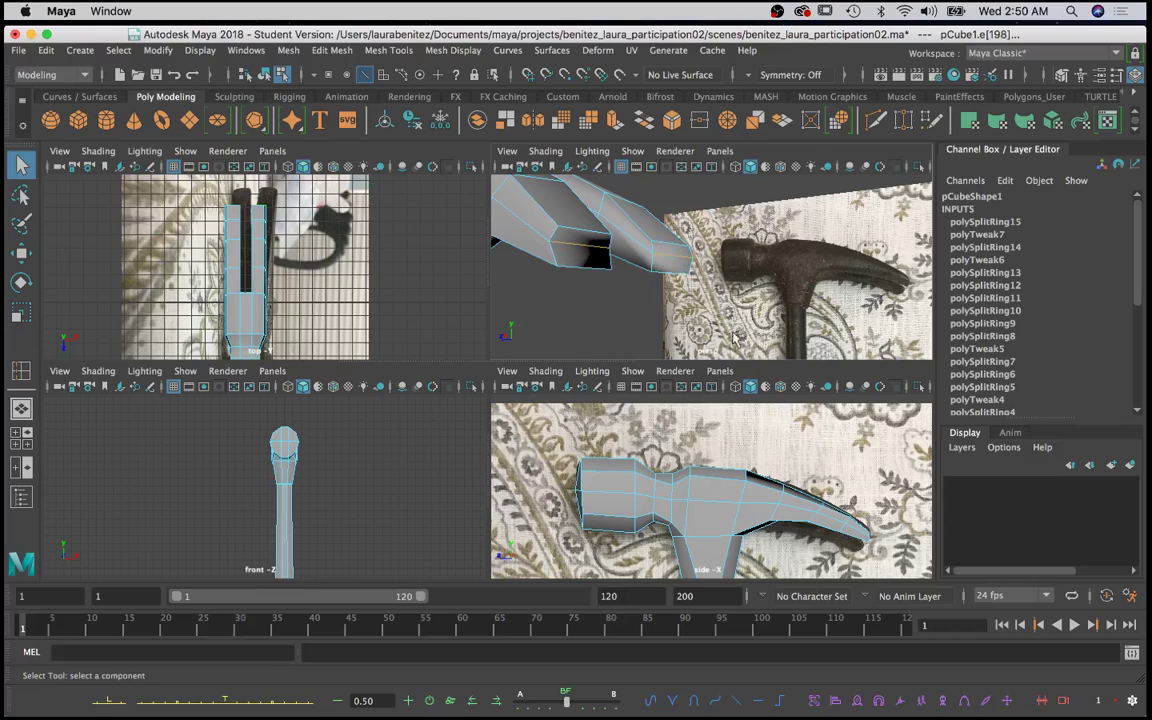
left_click_drag(705, 313, 660, 282, "alt")
key("w")
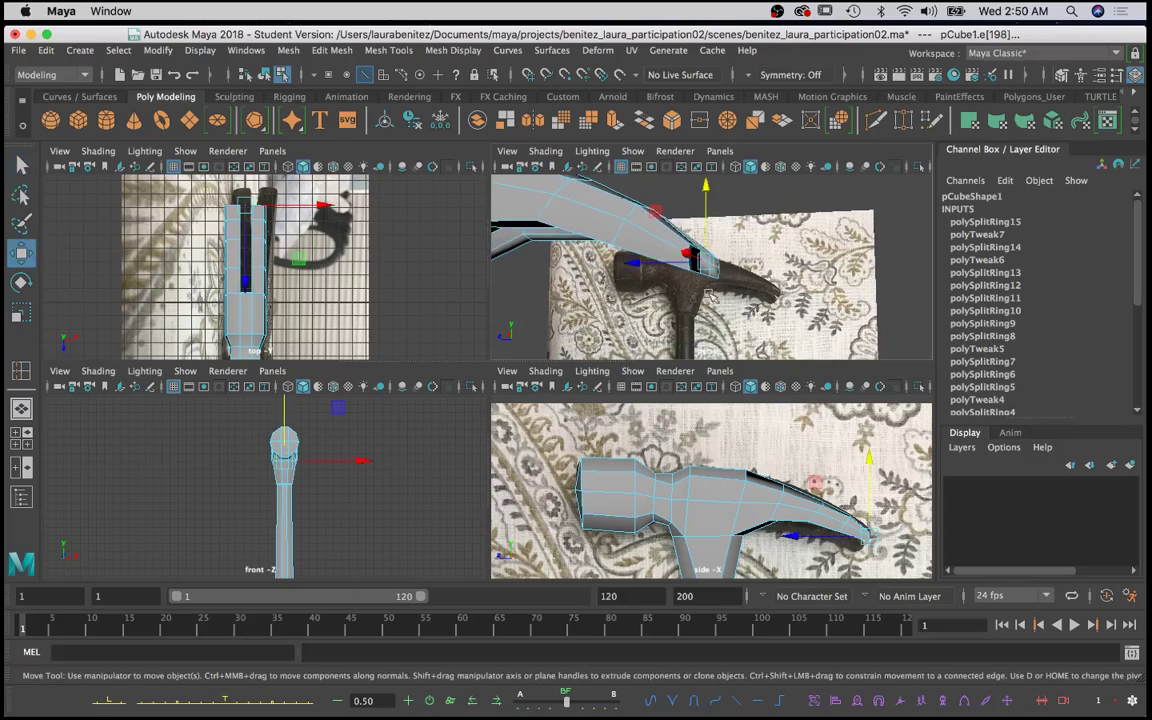
left_click(632, 263)
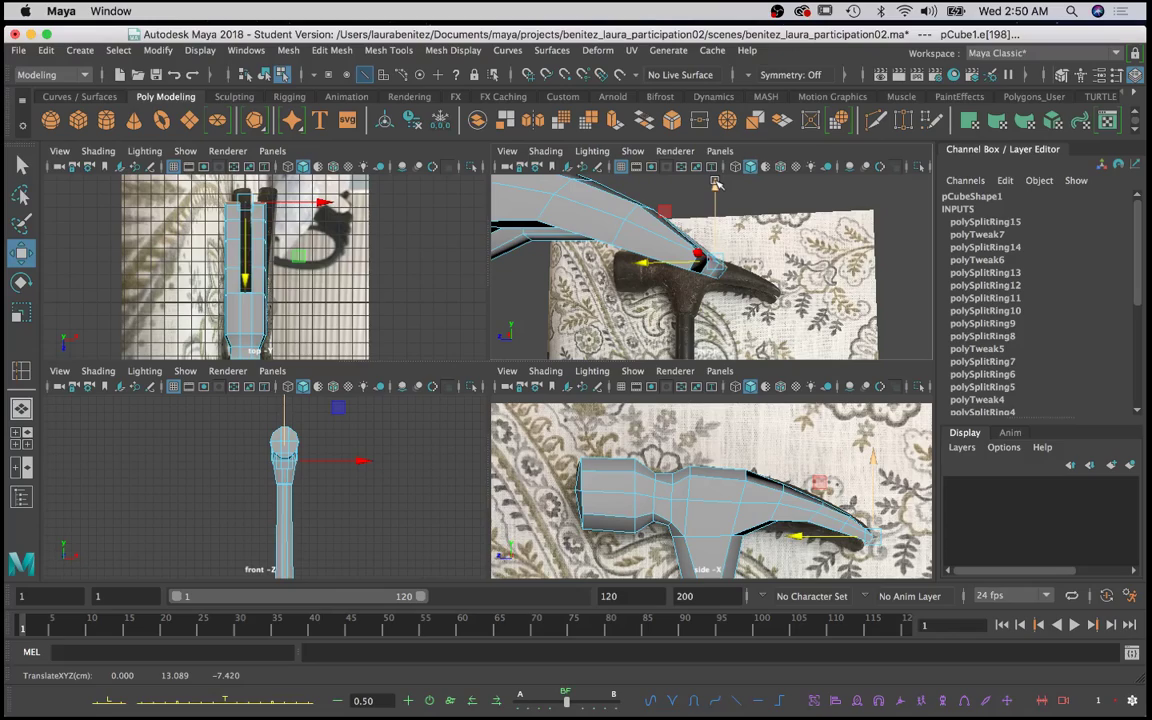
left_click_drag(716, 184, 771, 231)
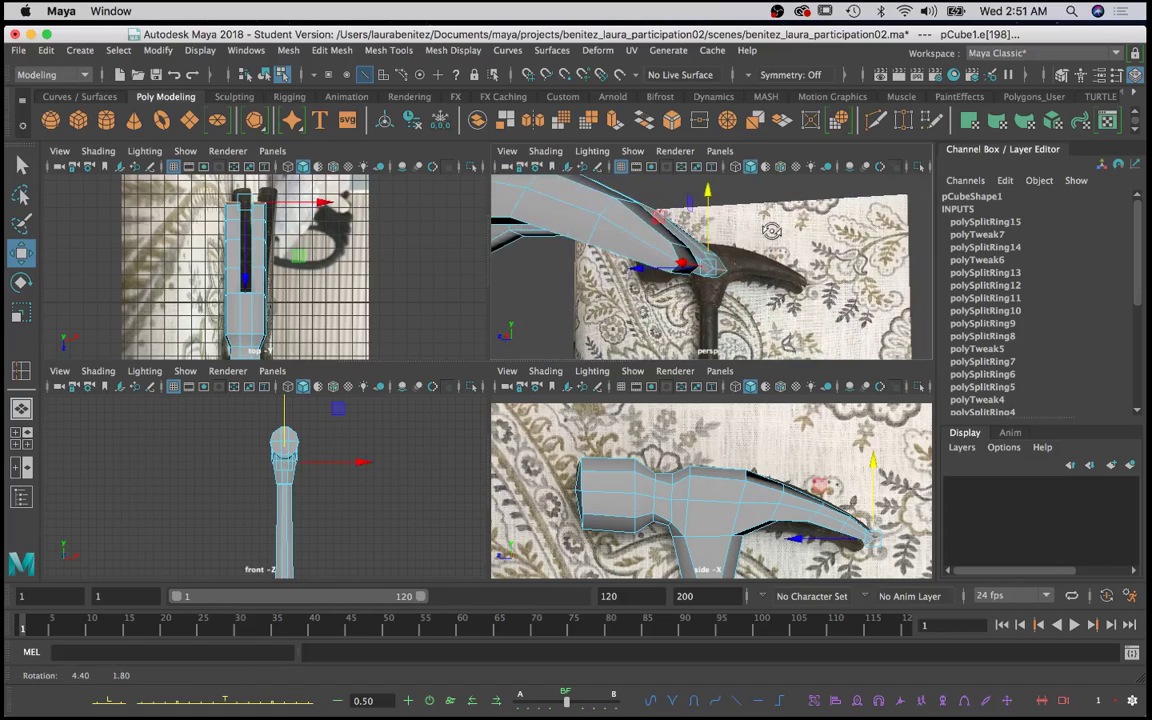
Step: Examine the tapered claw tips and the slot between the claws from several angles
right_click_drag(752, 279, 797, 283, "alt")
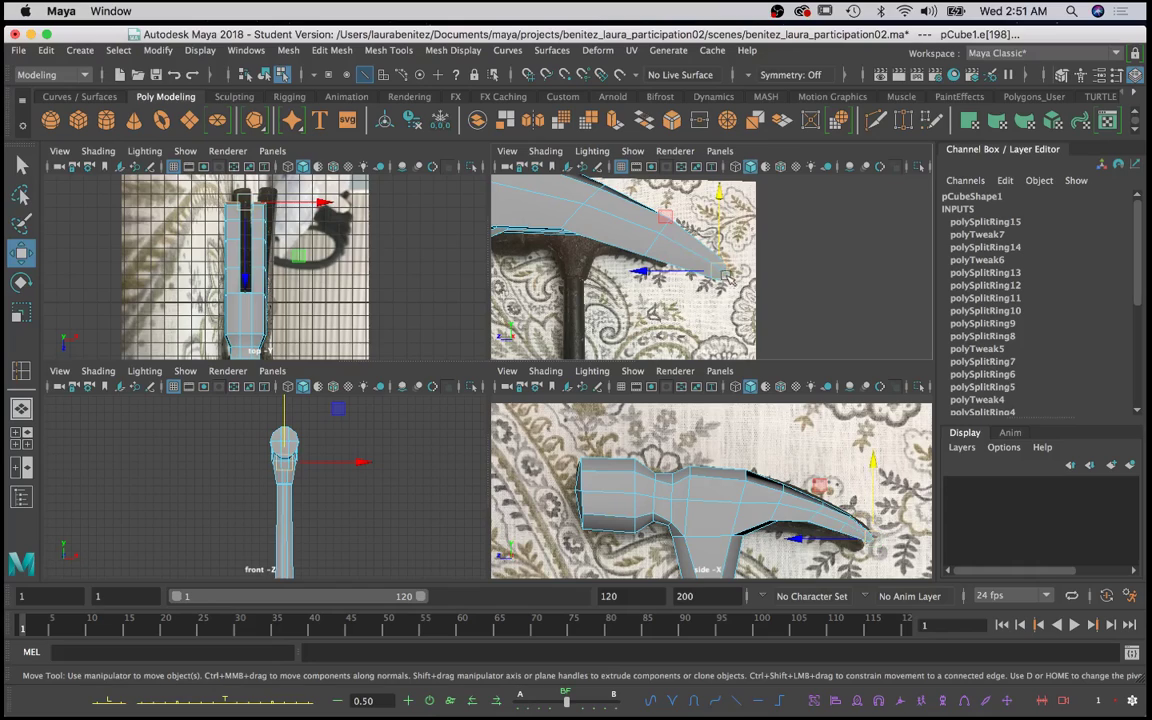
left_click_drag(725, 285, 768, 277, "alt")
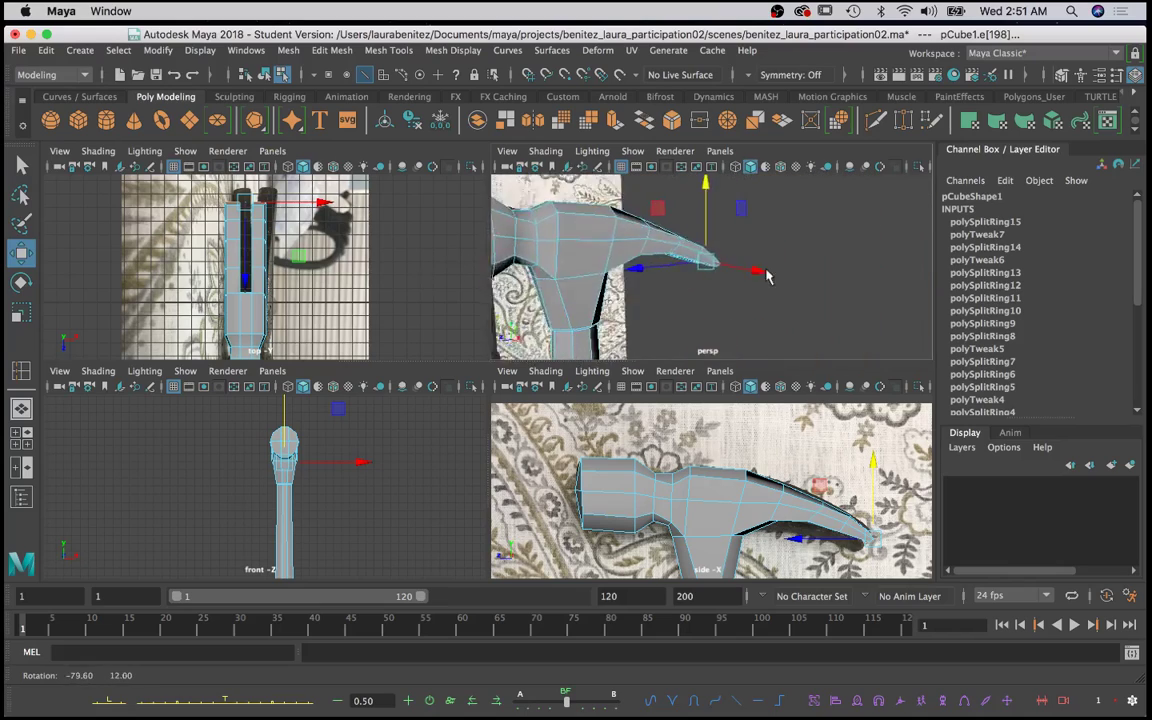
scroll(766, 270, "down", 10)
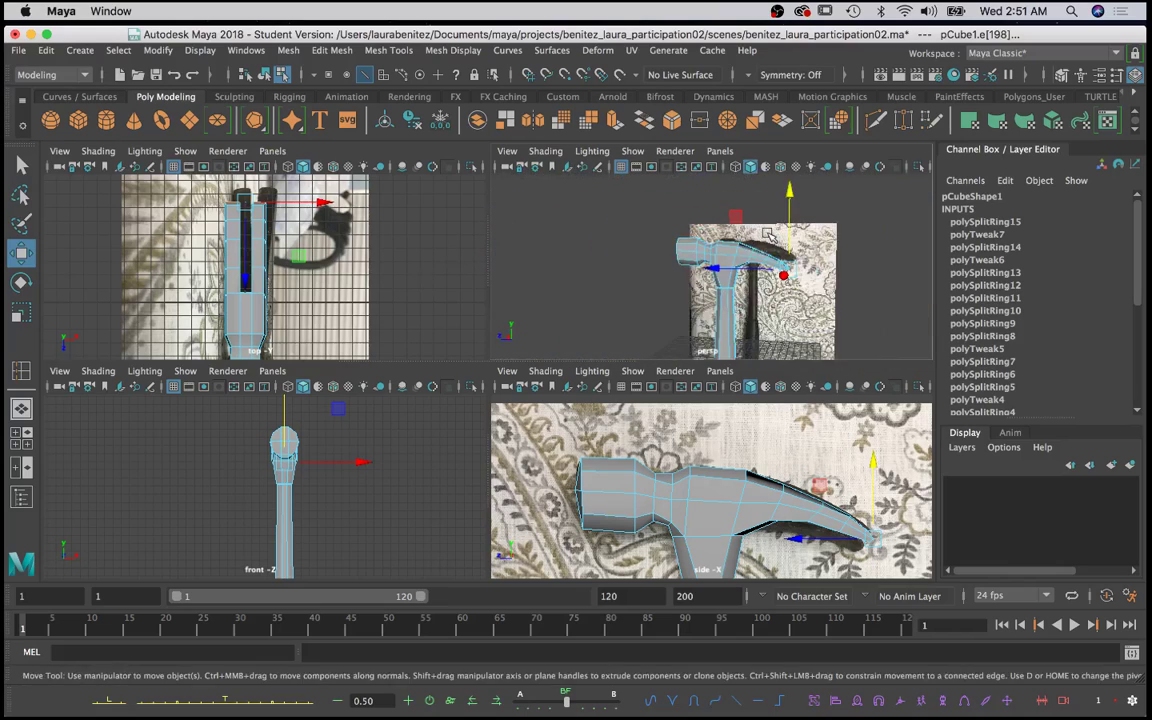
scroll(768, 233, "up", 4)
left_click_drag(768, 233, 493, 310, "alt")
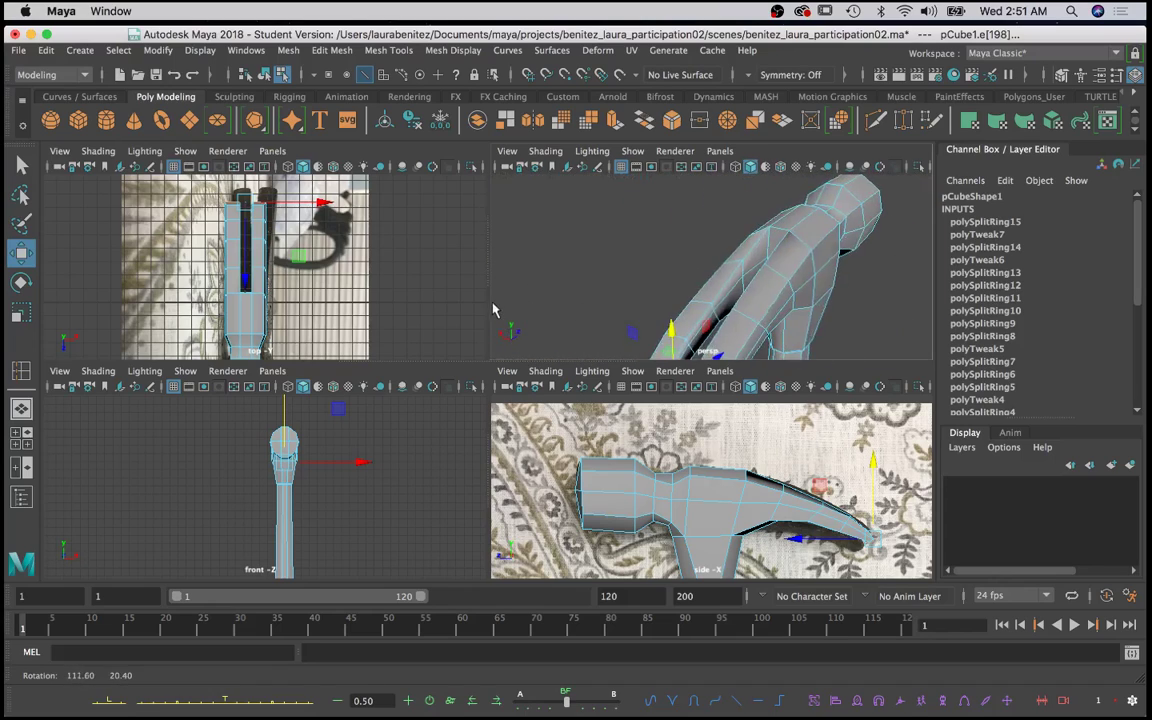
right_click_drag(493, 310, 817, 270, "alt")
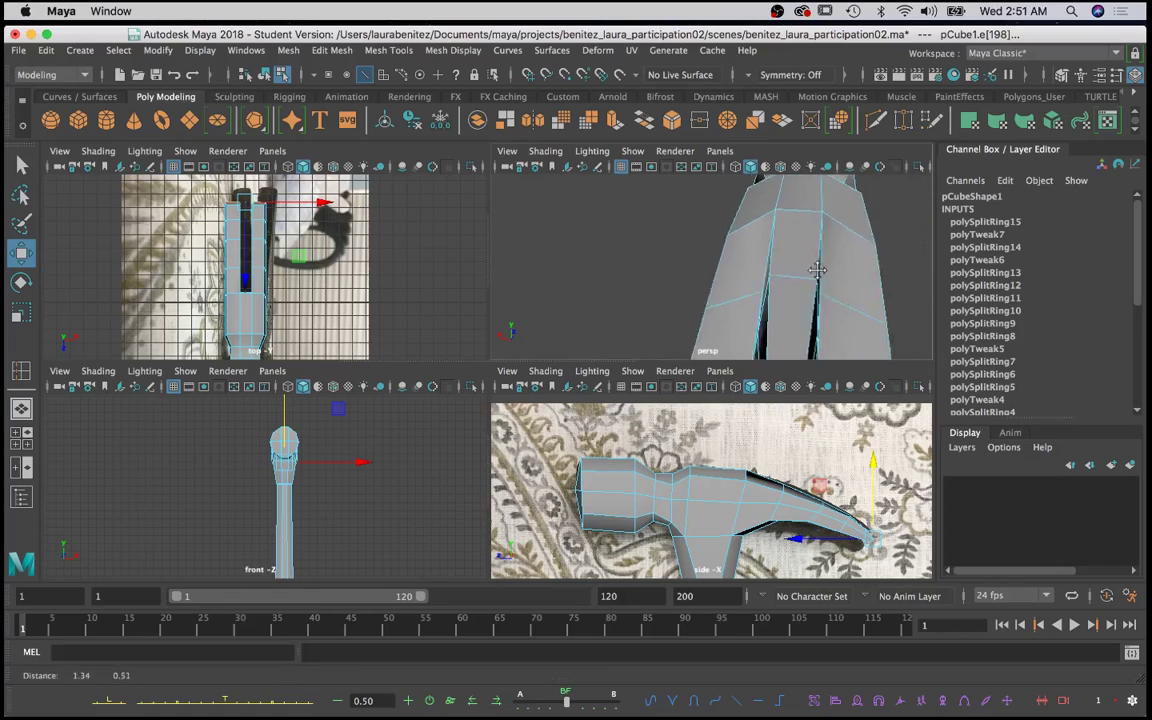
left_click_drag(817, 269, 728, 270, "alt")
Step: Scale the upper and lower short edges at the base of the claw slot inward along X to narrow the crotch
left_click(724, 306)
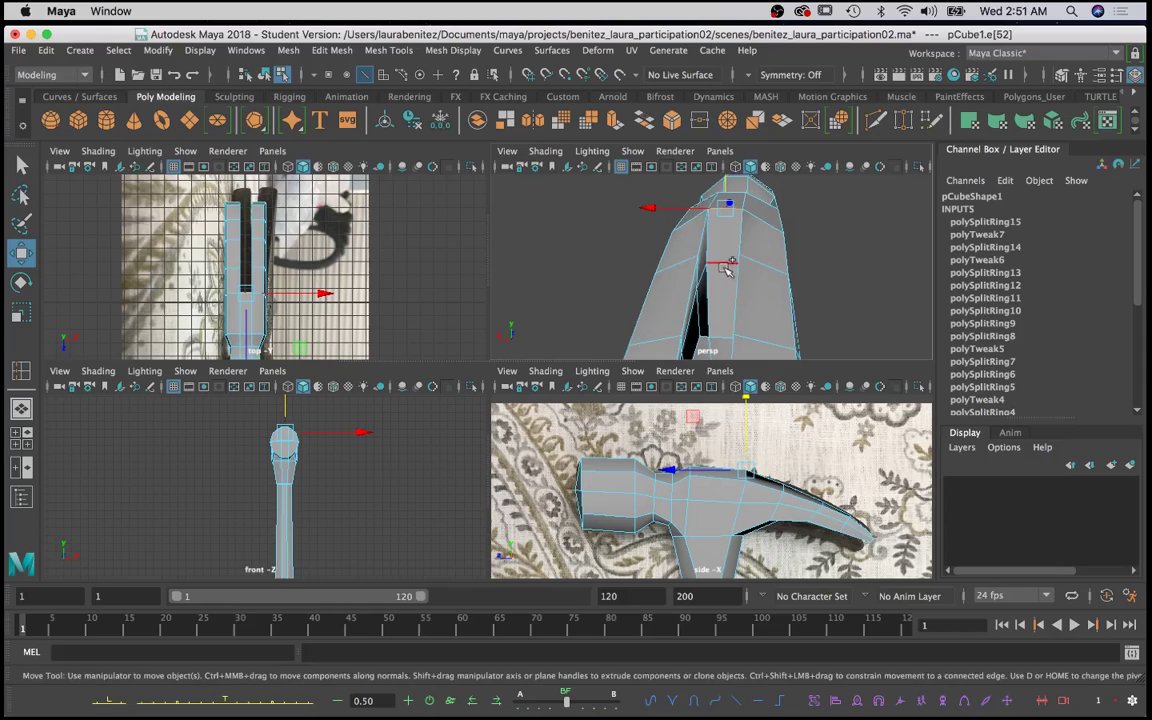
left_click(718, 337, "shift")
left_click_drag(716, 341, 750, 307, "alt")
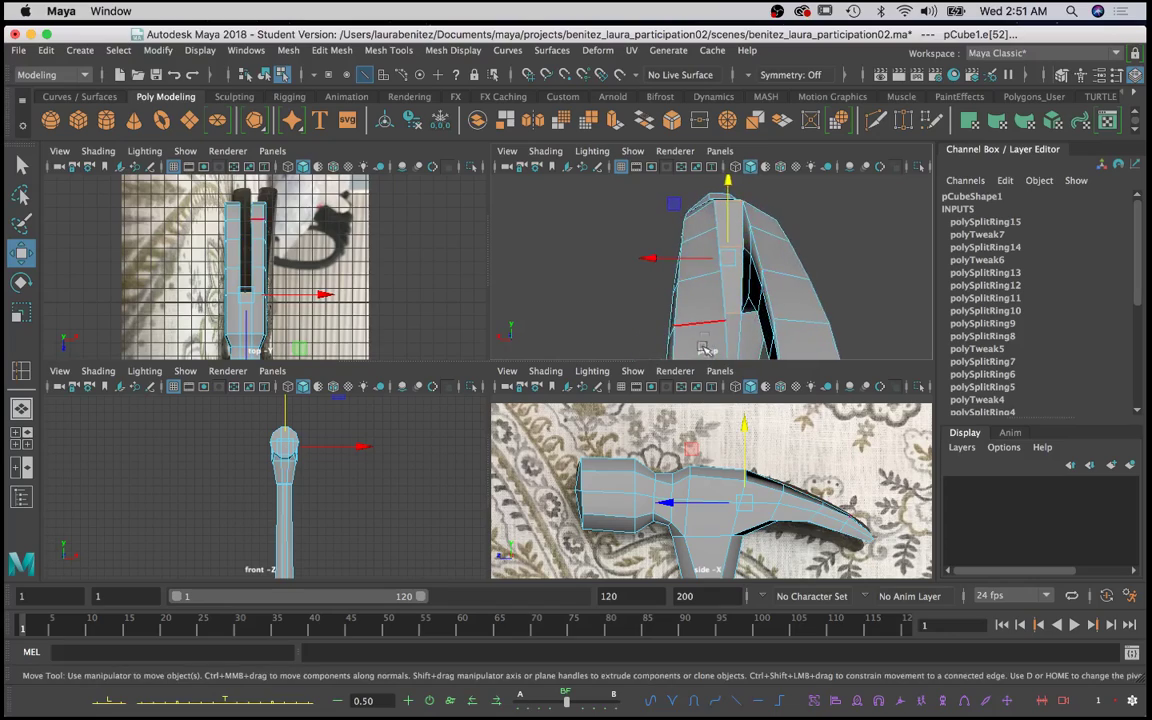
left_click_drag(699, 257, 751, 289, "alt")
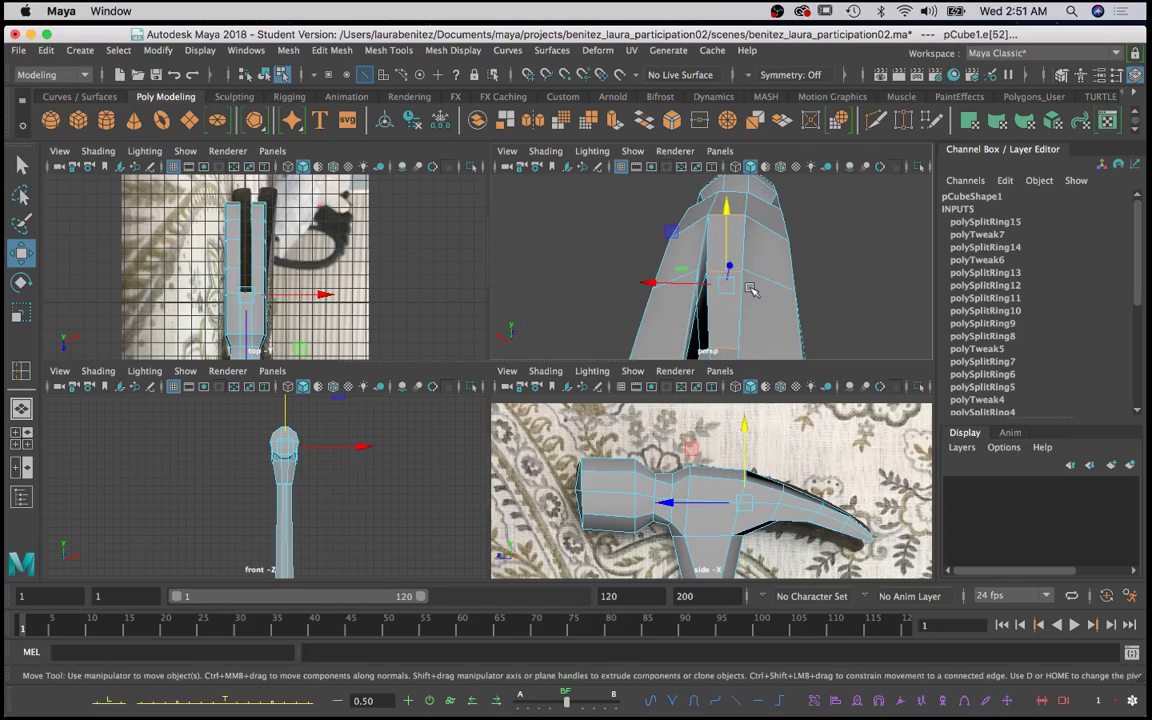
key("r")
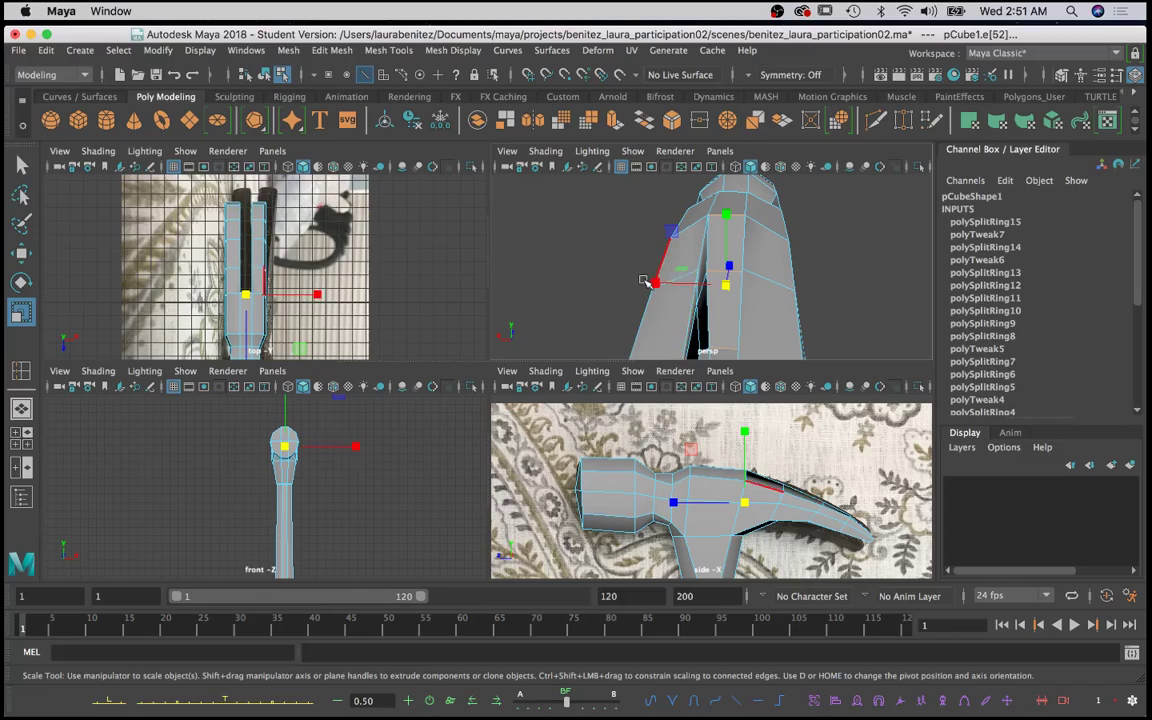
left_click_drag(654, 283, 663, 286)
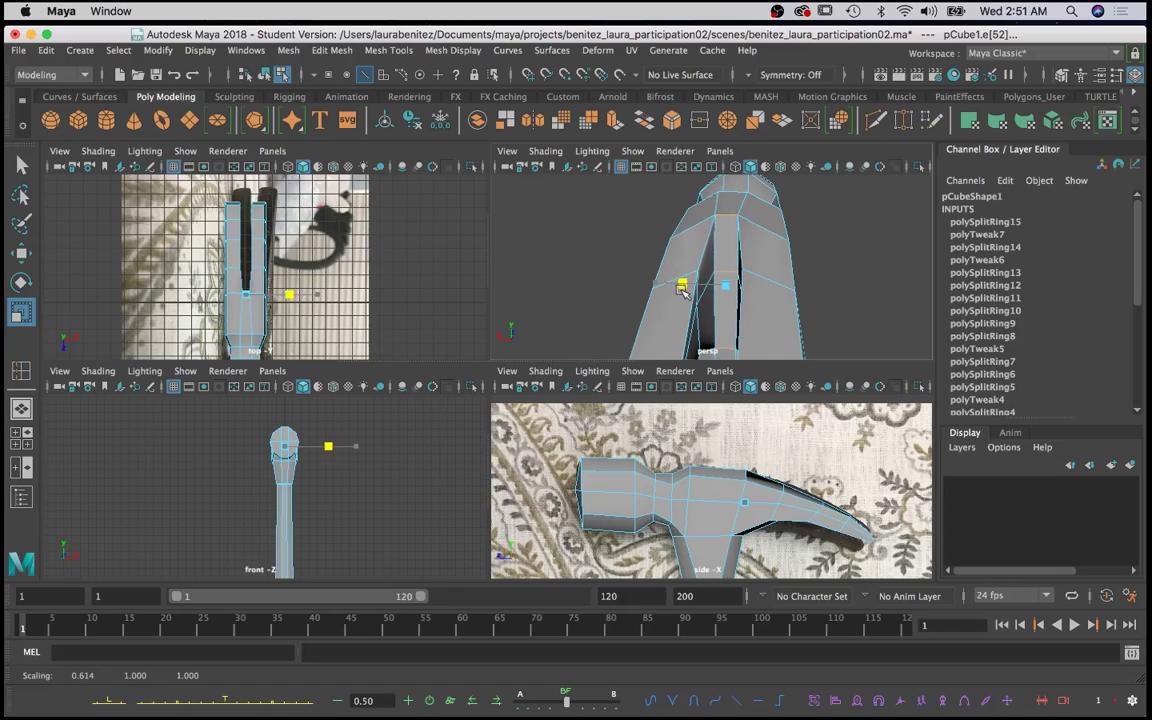
left_click_drag(682, 289, 710, 298)
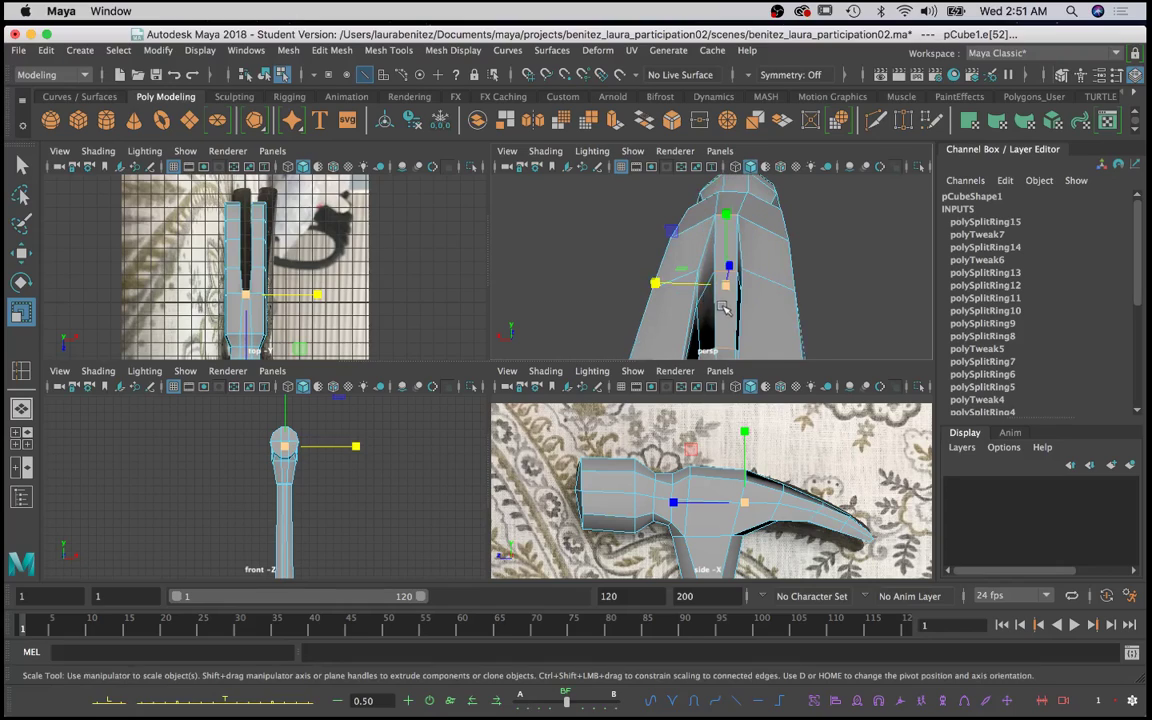
left_click_drag(724, 308, 770, 275, "alt")
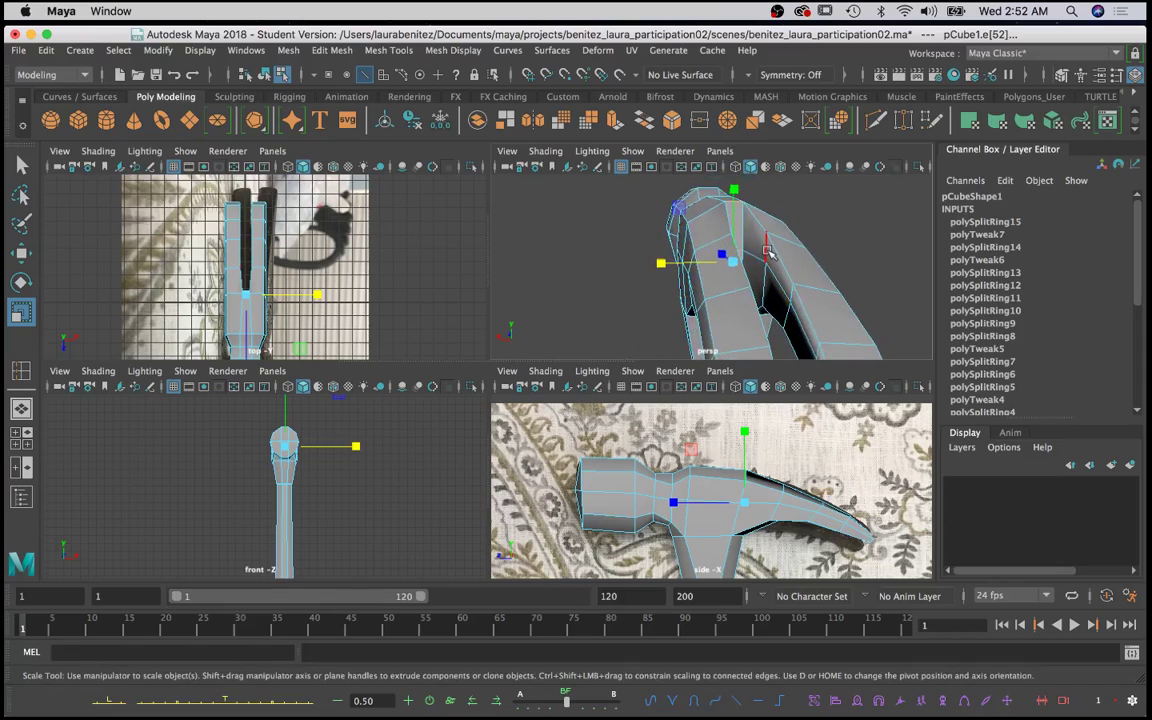
Step: Scale the facing inner edges of both claws, one loop beyond the slot's base, inward along X to narrow the gap
left_click(768, 251)
left_click(768, 276)
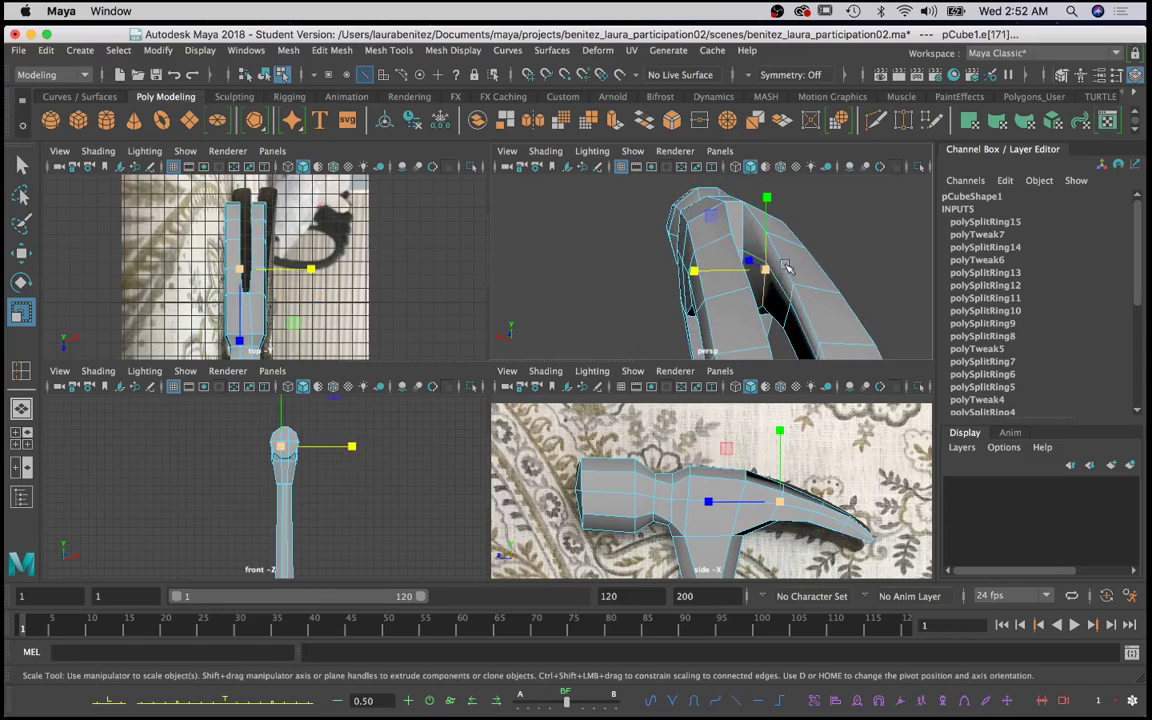
left_click_drag(786, 266, 740, 268, "alt")
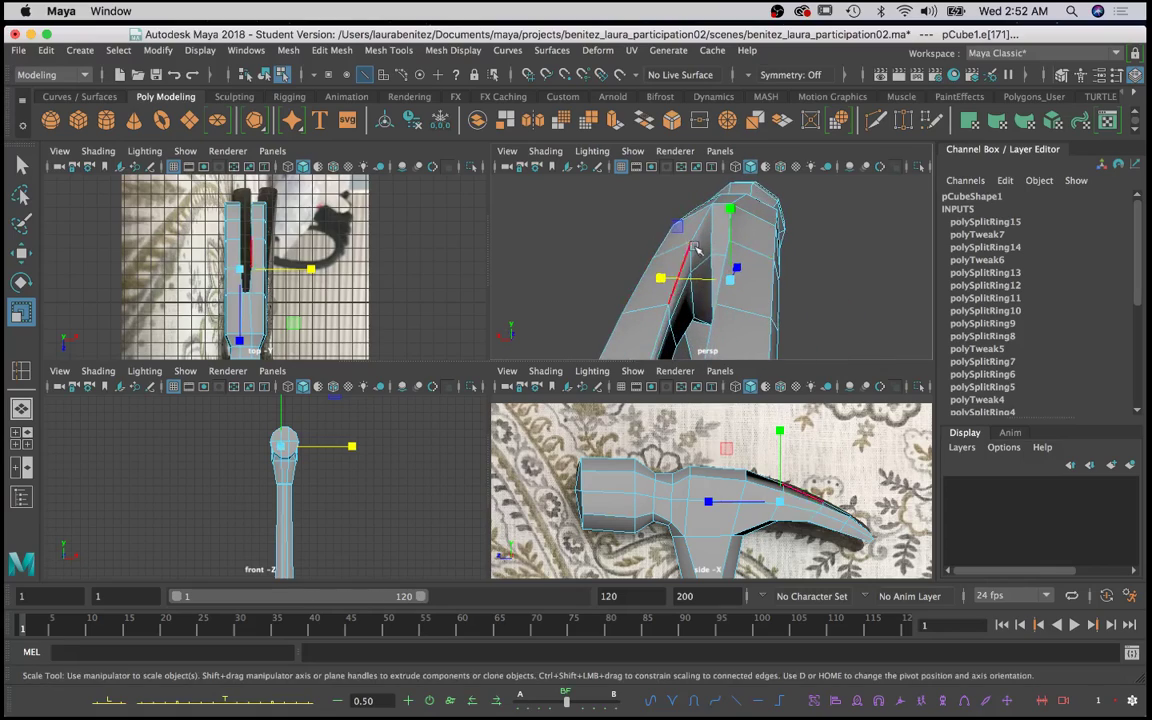
left_click(699, 268)
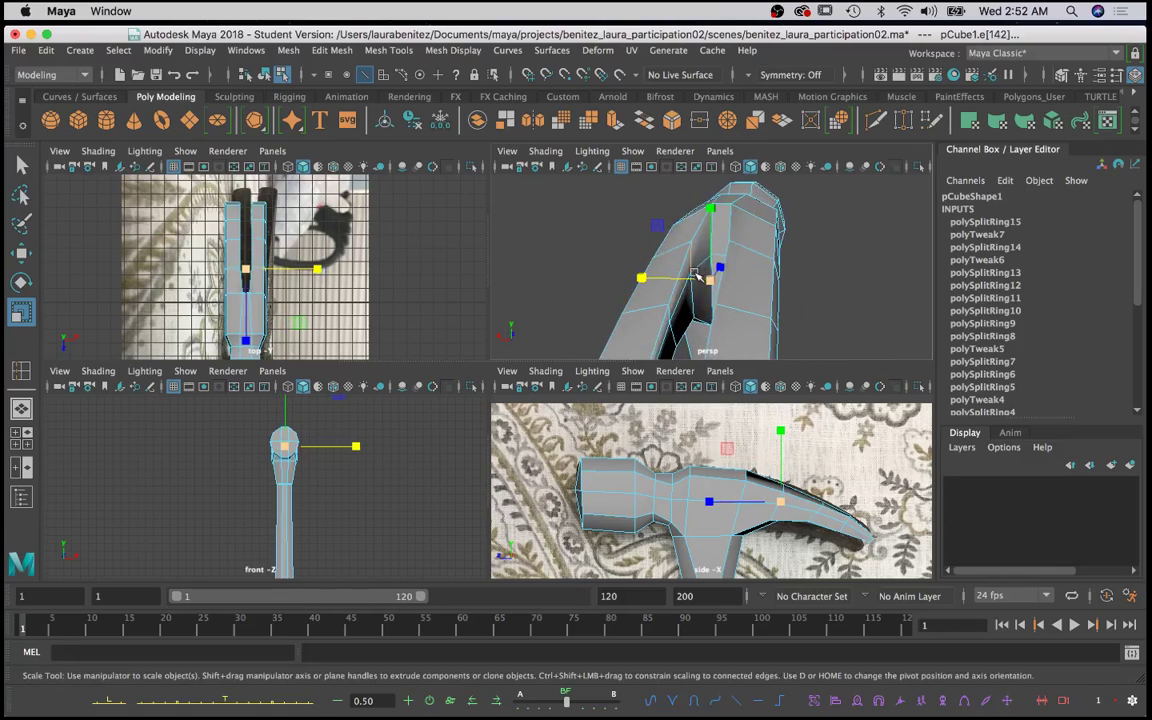
key("q")
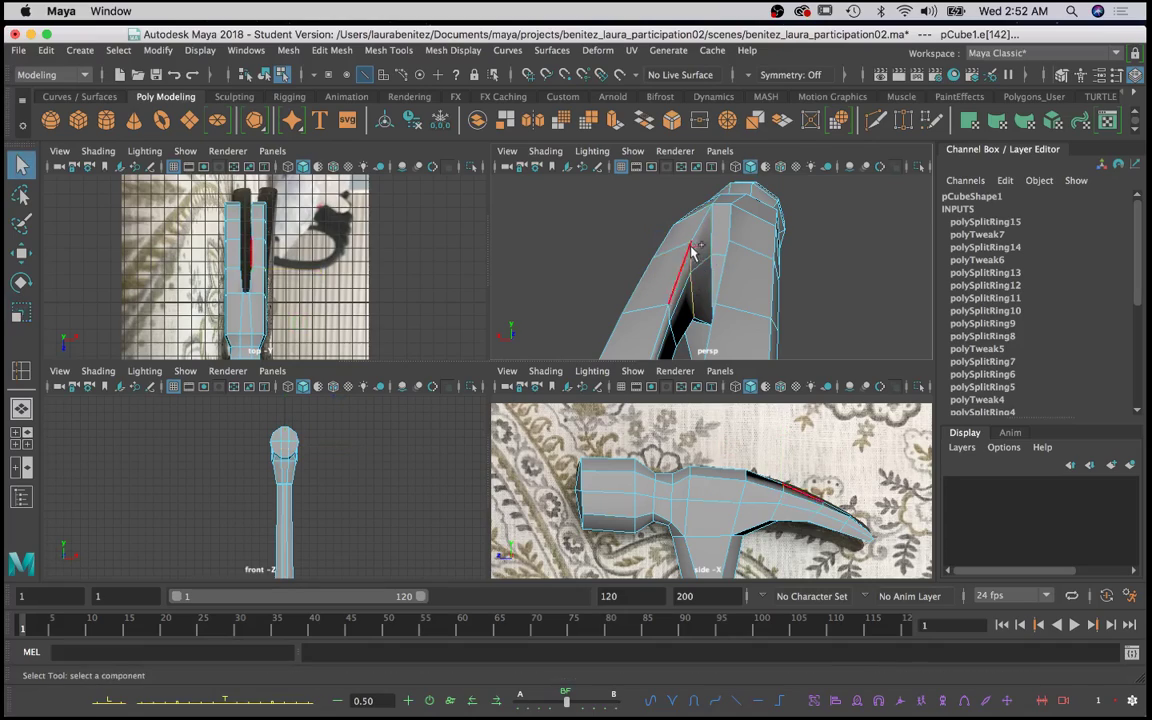
left_click_drag(711, 285, 745, 286, "alt")
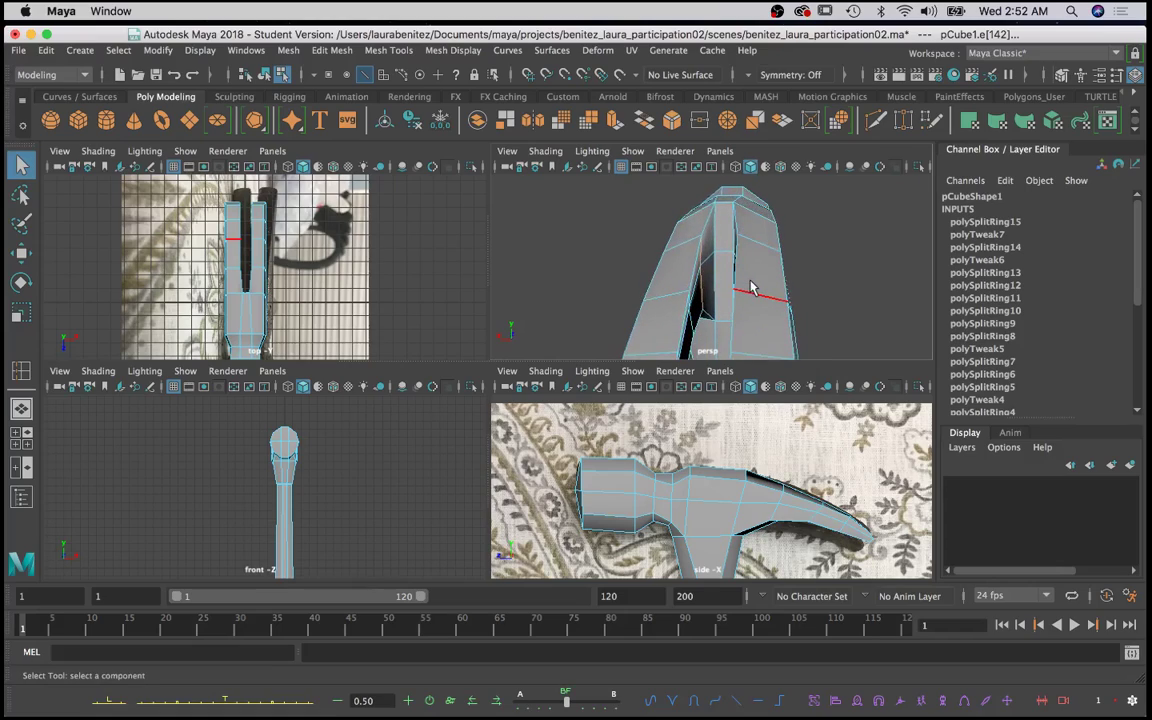
key("r")
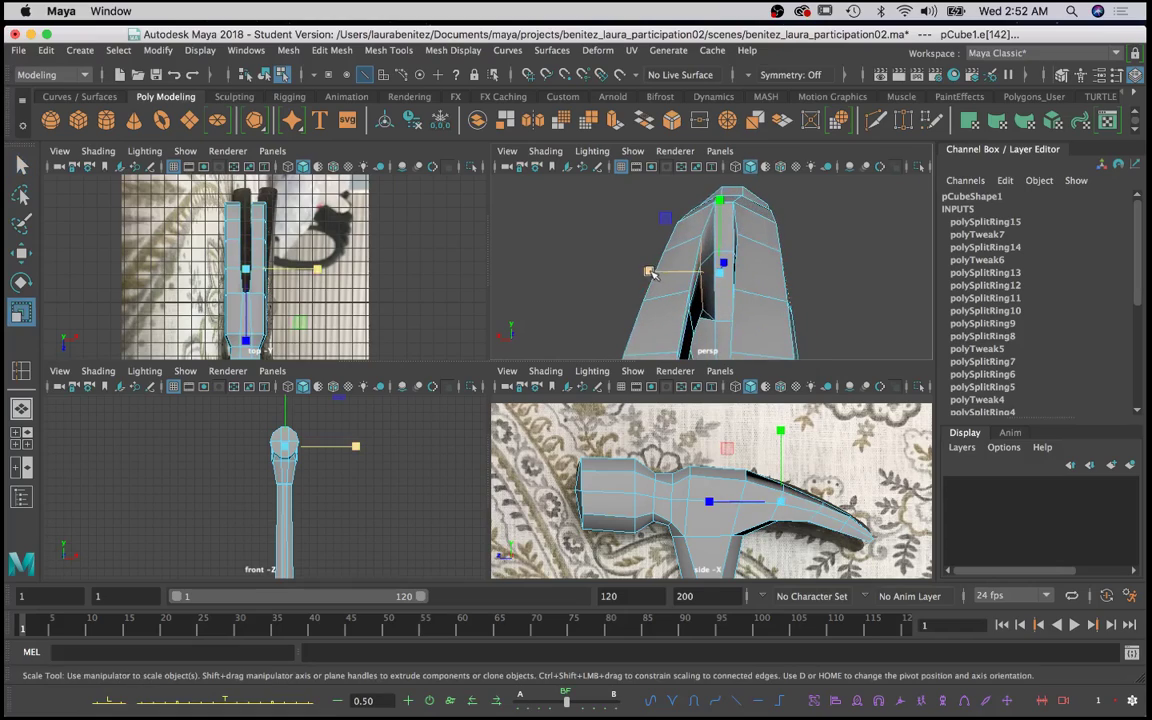
mouse_move(740, 297)
left_mouse_down("alt")
mouse_move(728, 293)
mouse_move(758, 287)
mouse_move(740, 297)
left_mouse_up("alt")
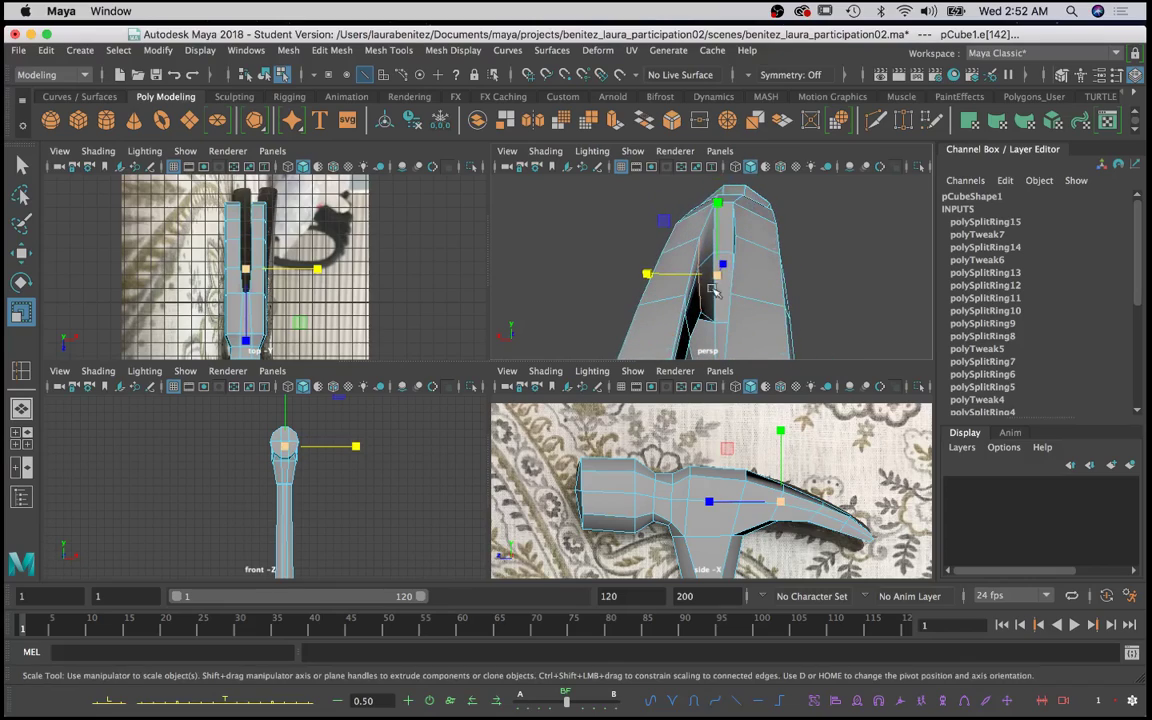
key("w")
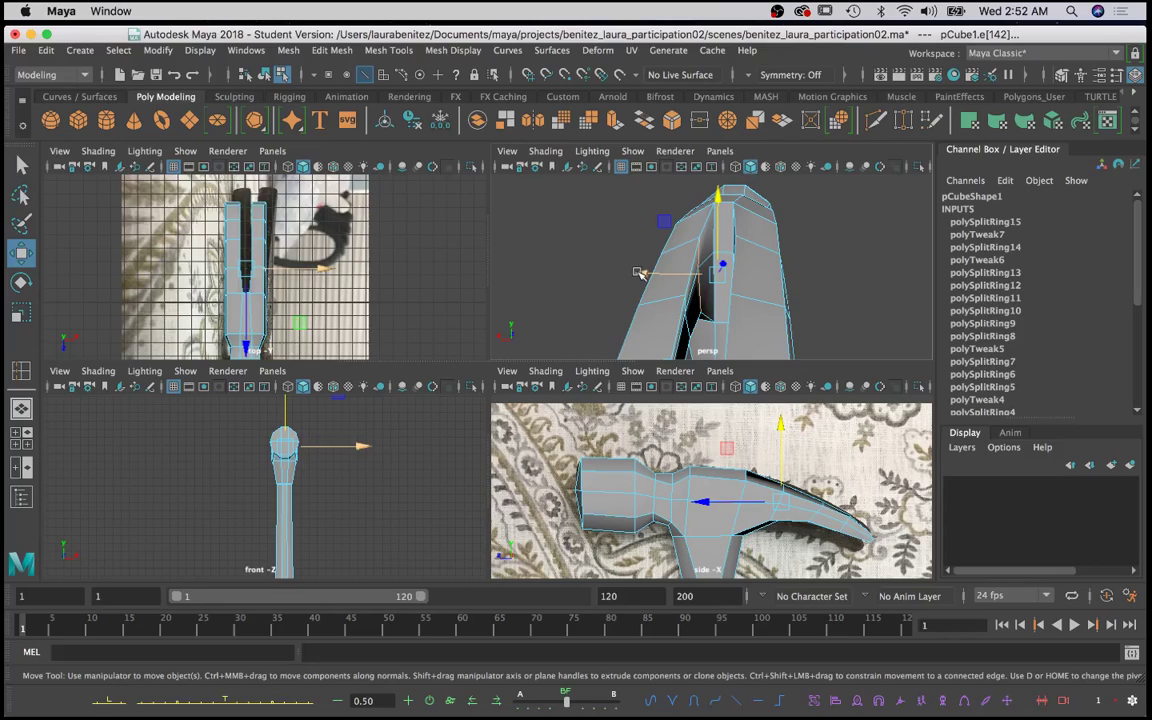
left_click_drag(641, 273, 651, 277)
key("z")
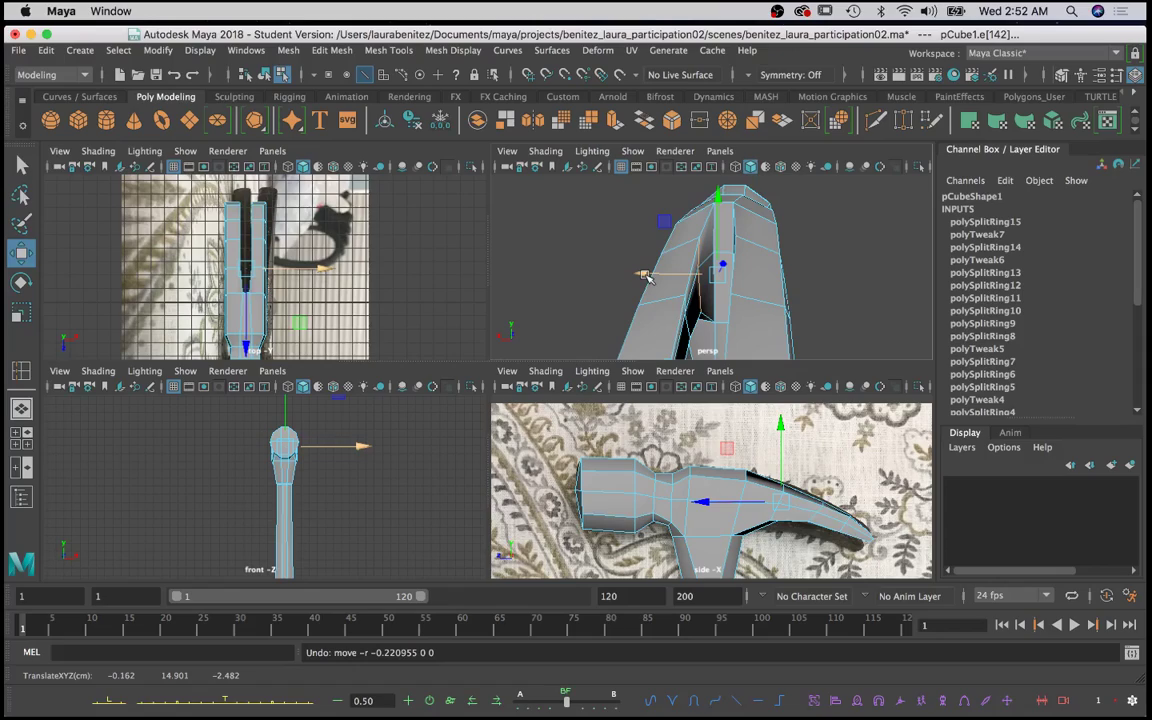
key("r")
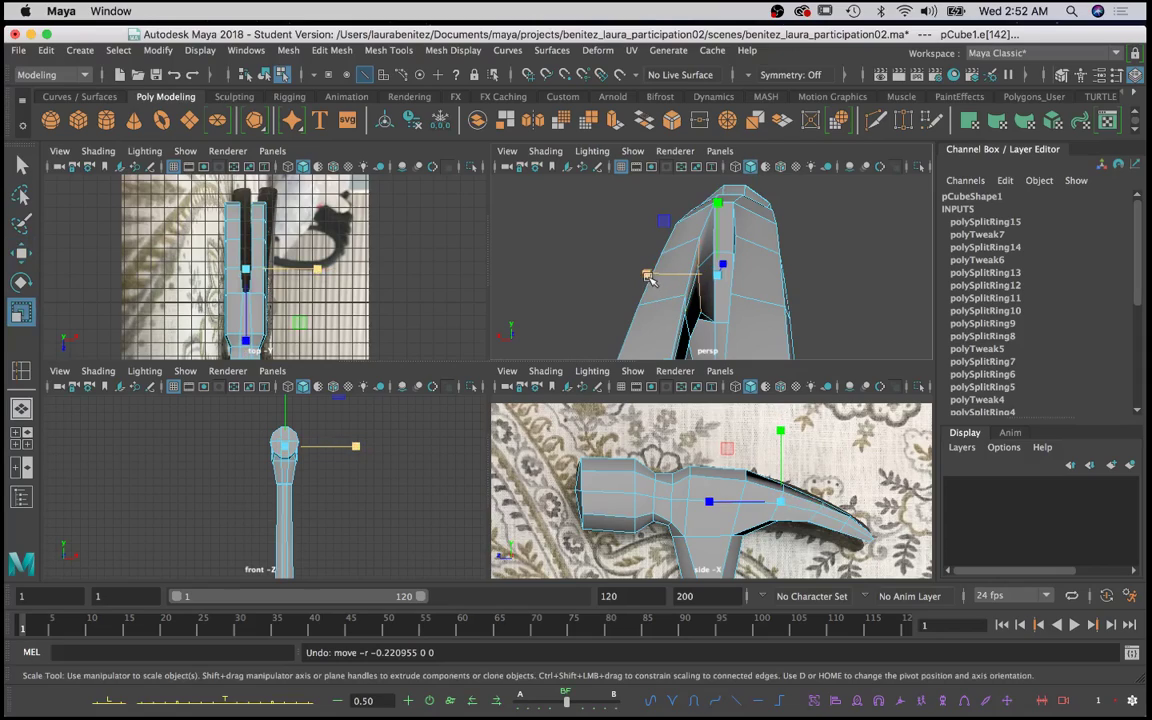
left_click_drag(648, 279, 743, 314)
middle_click_drag(743, 314, 746, 280, "alt")
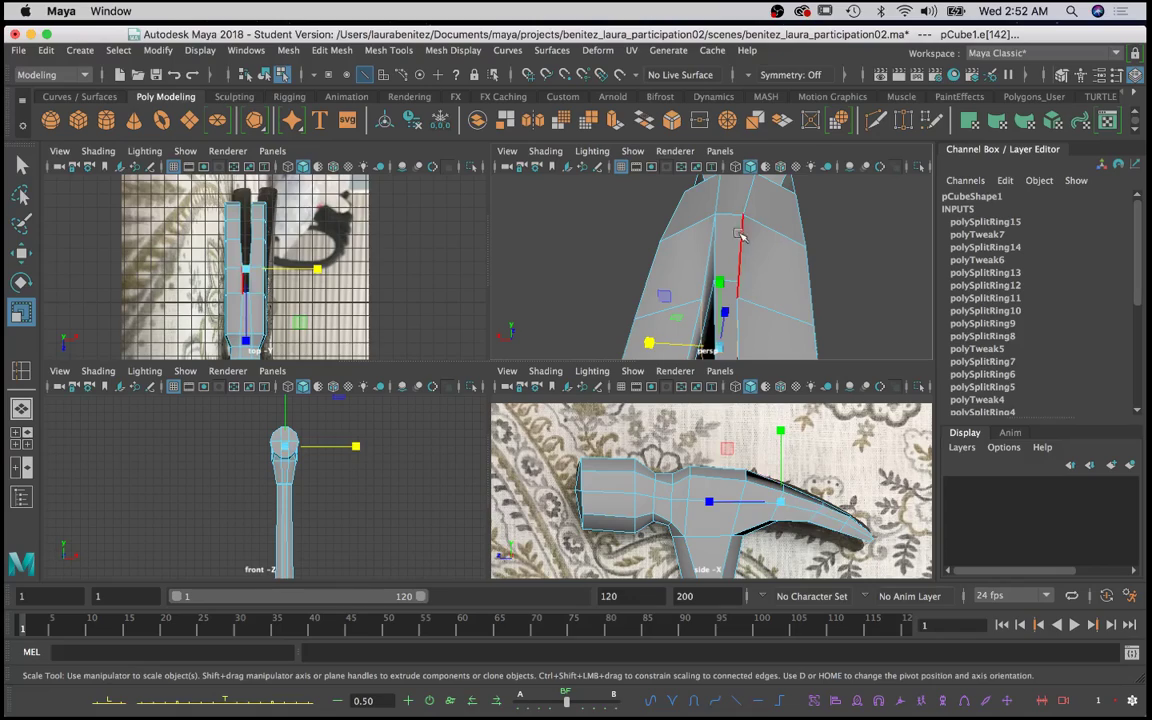
Step: Scale the two short edges at the slot's base further inward along X, bringing the crotch closer to a point
key("q")
left_click(728, 215)
left_click(725, 284, "shift")
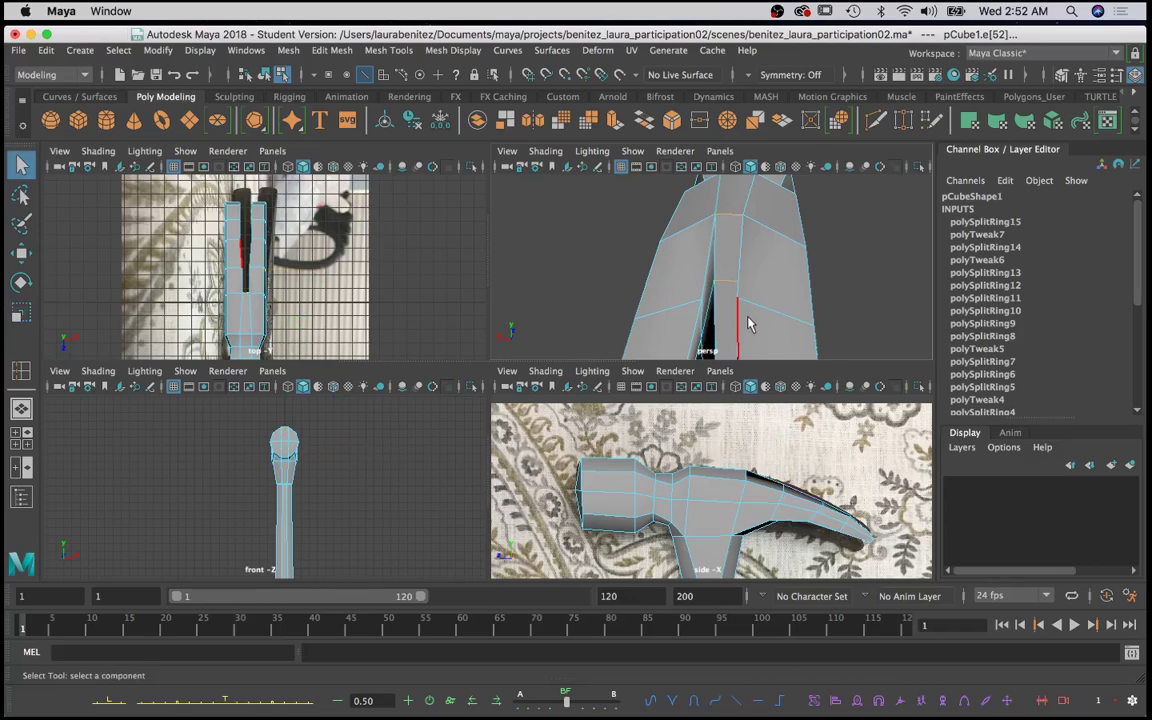
middle_click_drag(748, 324, 754, 268, "alt")
left_click_drag(738, 276, 754, 300, "alt")
key("r")
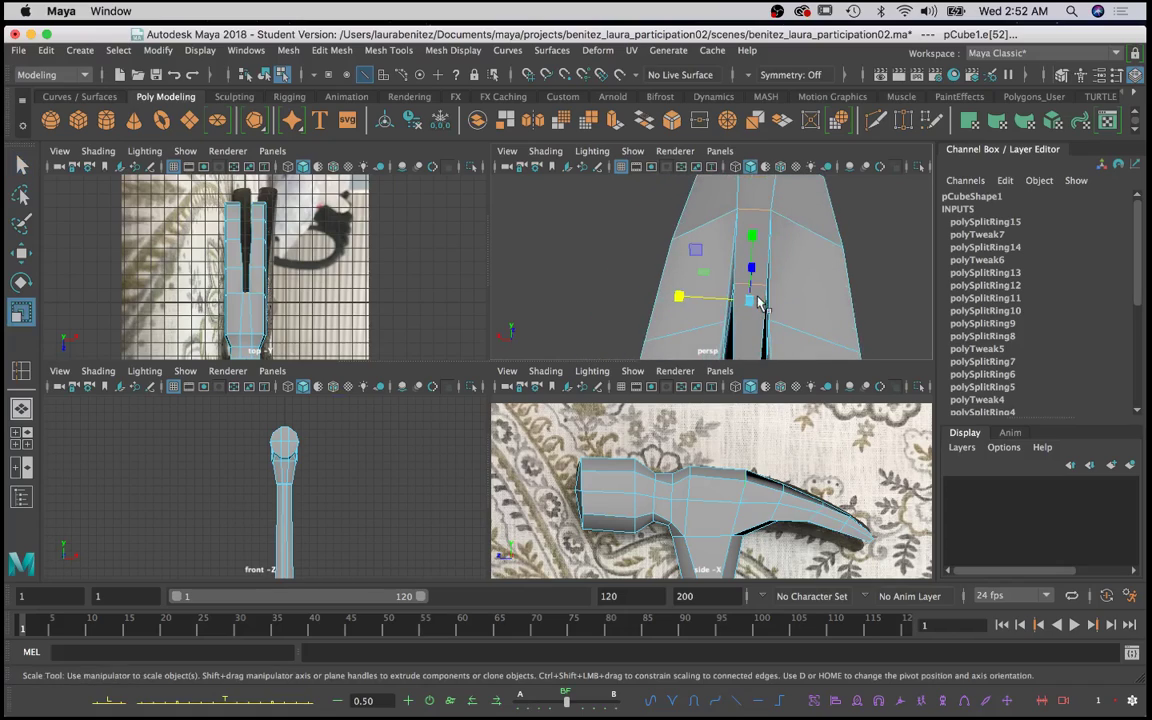
left_click_drag(683, 299, 748, 308)
middle_click_drag(748, 308, 748, 265, "alt")
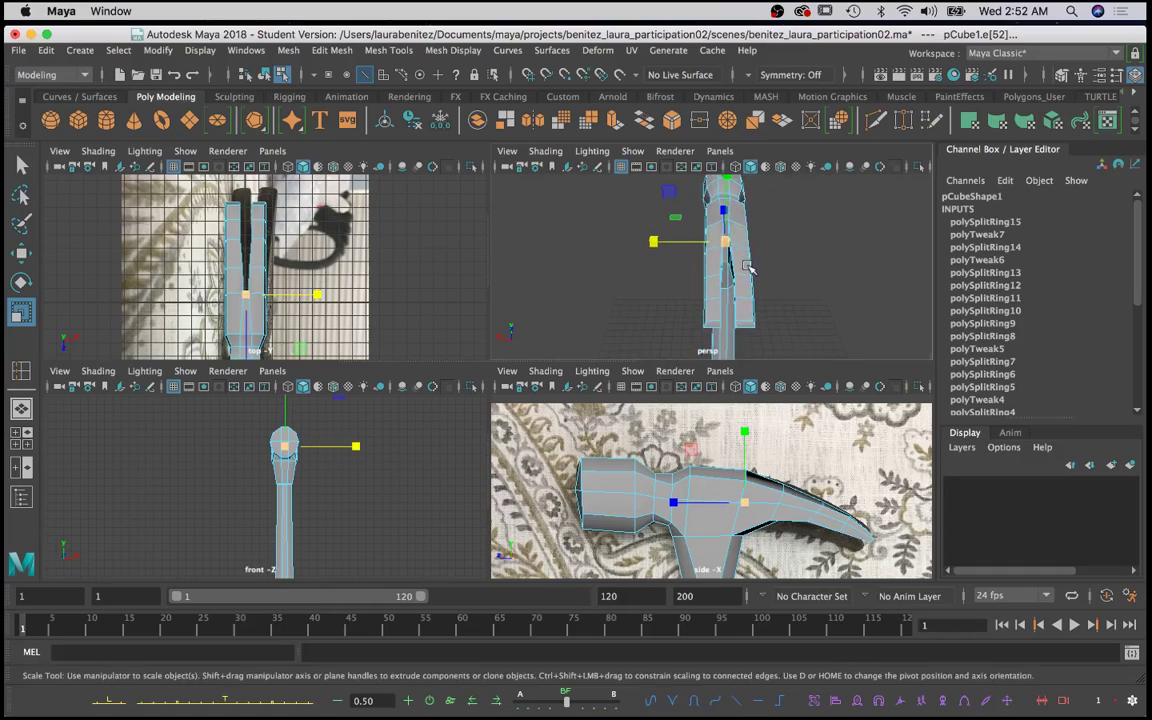
Step: Scale the facing inner edges midway along both claws slightly inward along X to continue the slot's V-shaped taper
scroll(748, 265, "up", 10)
key("q")
scroll(761, 235, "down", 10)
left_click_drag(761, 235, 752, 266, "alt")
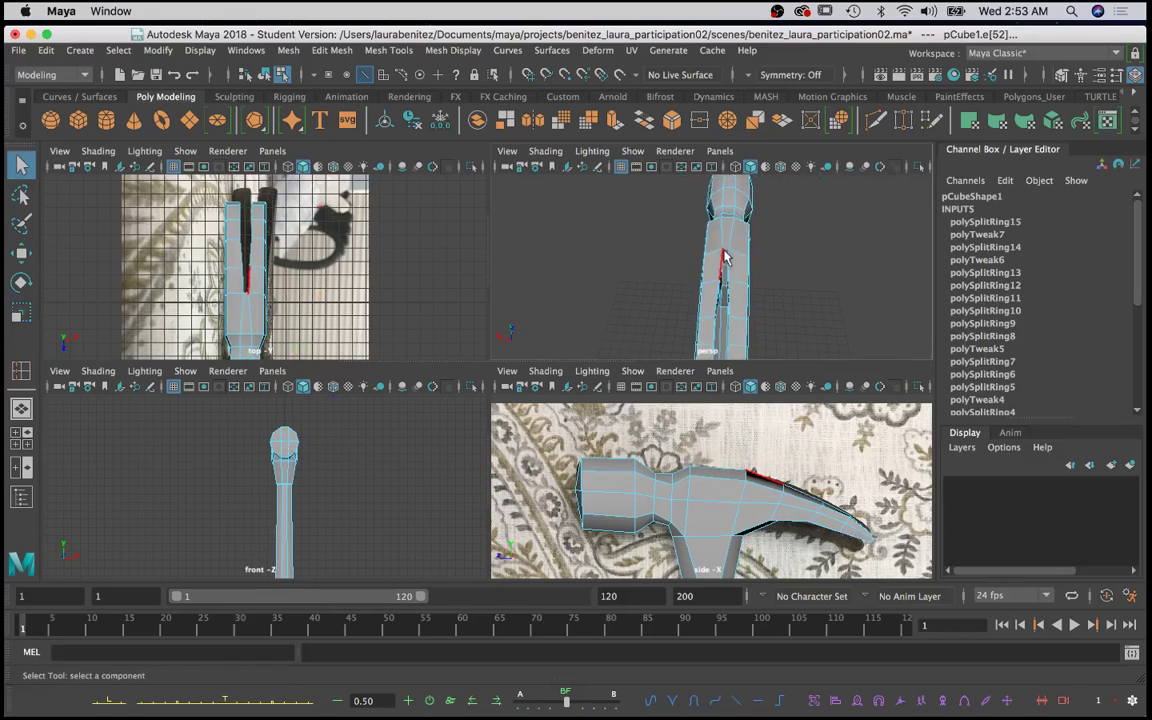
scroll(724, 319, "up", 10)
scroll(727, 318, "down", 5)
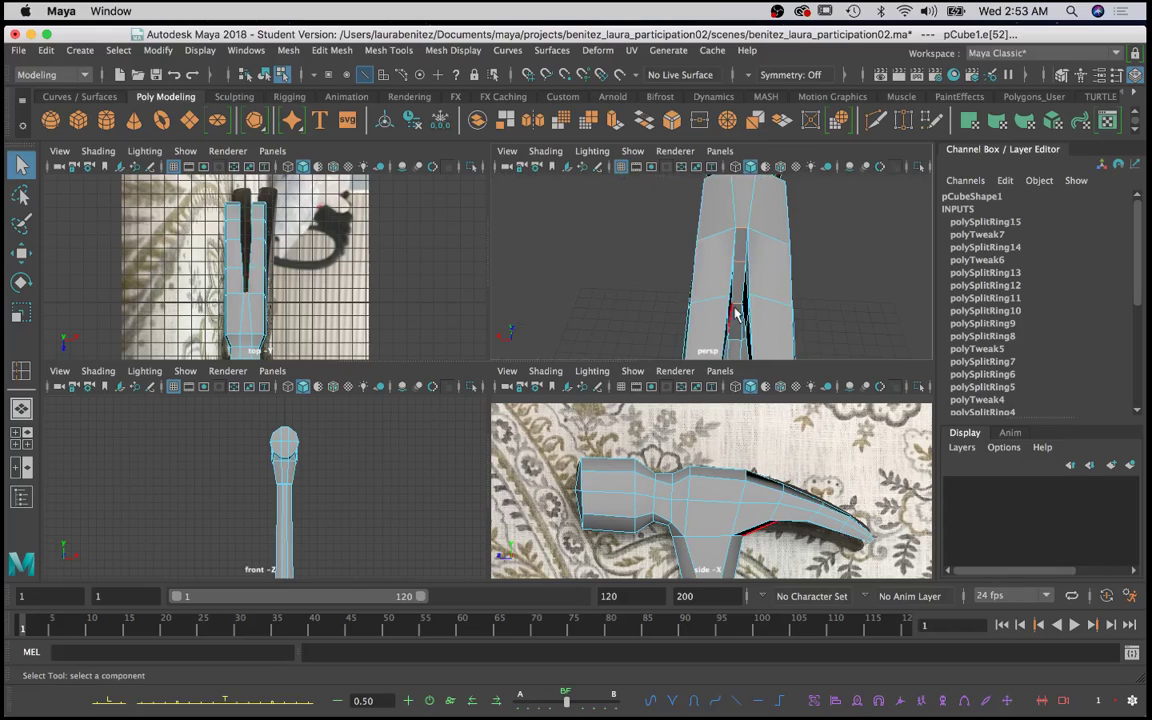
left_click_drag(733, 311, 735, 266, "alt")
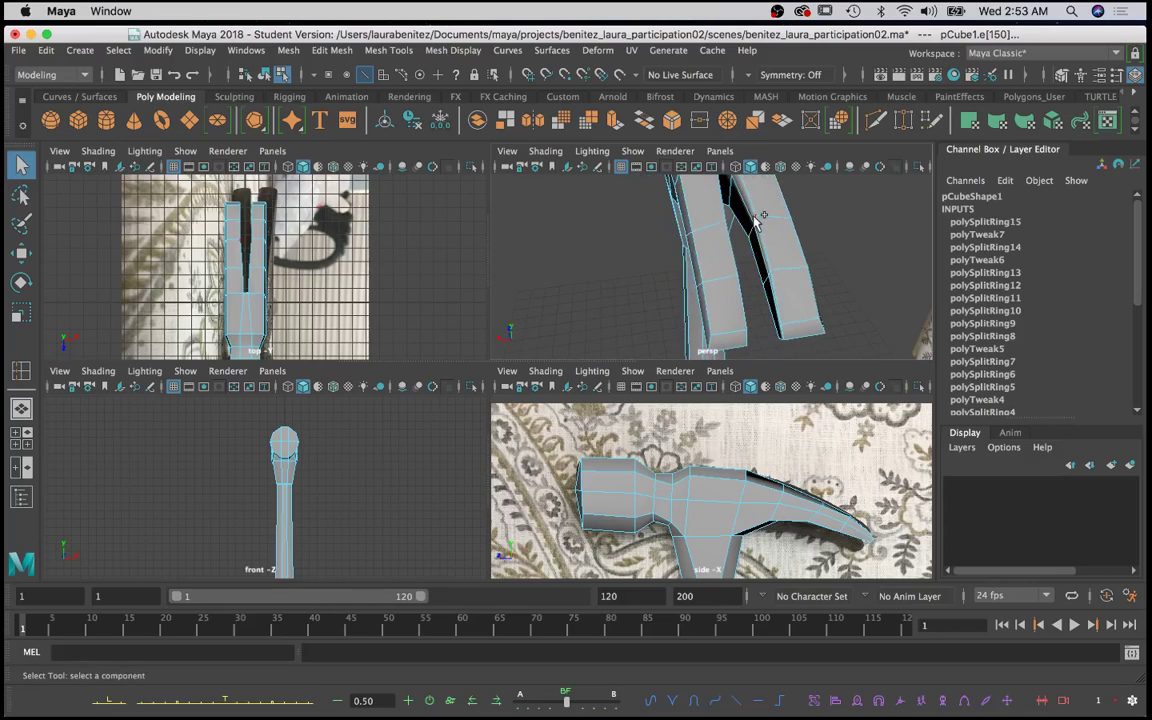
left_click_drag(781, 231, 713, 270, "alt")
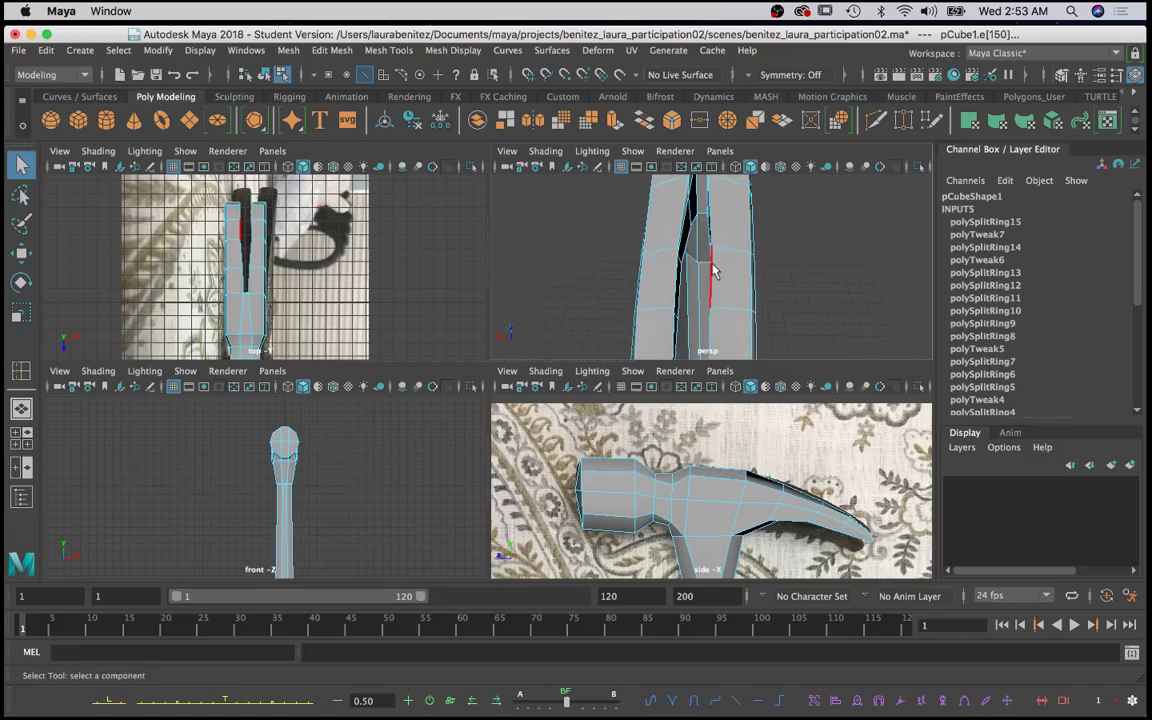
key("r")
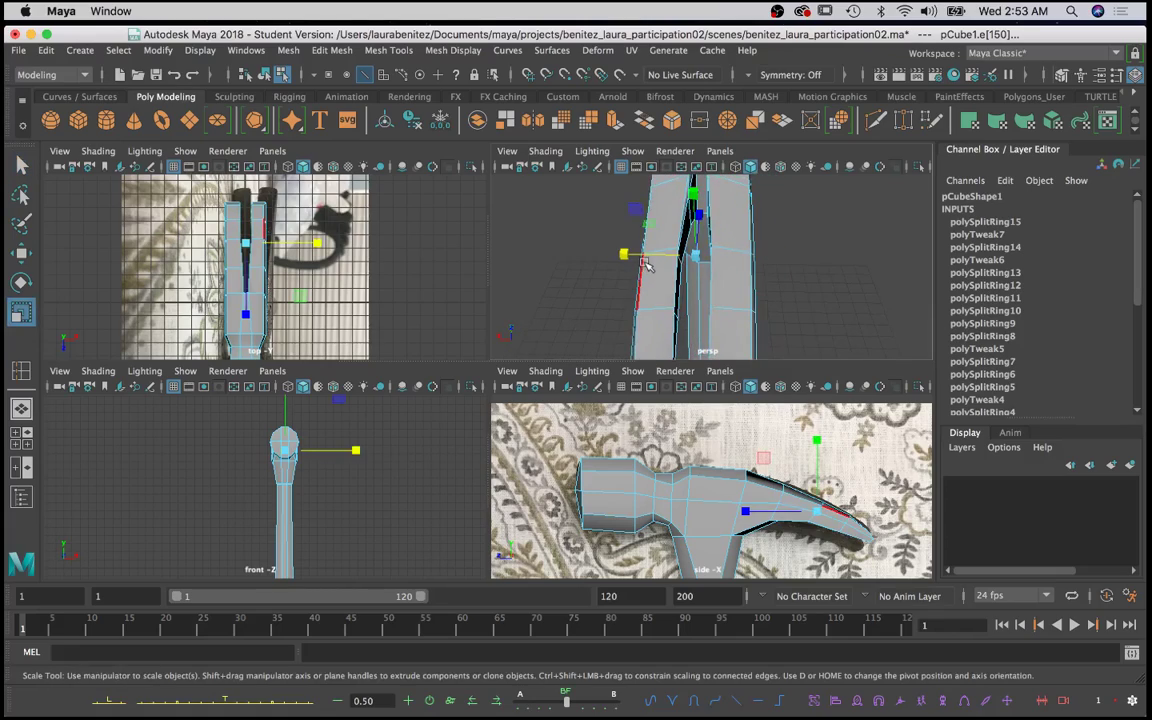
key("super+z")
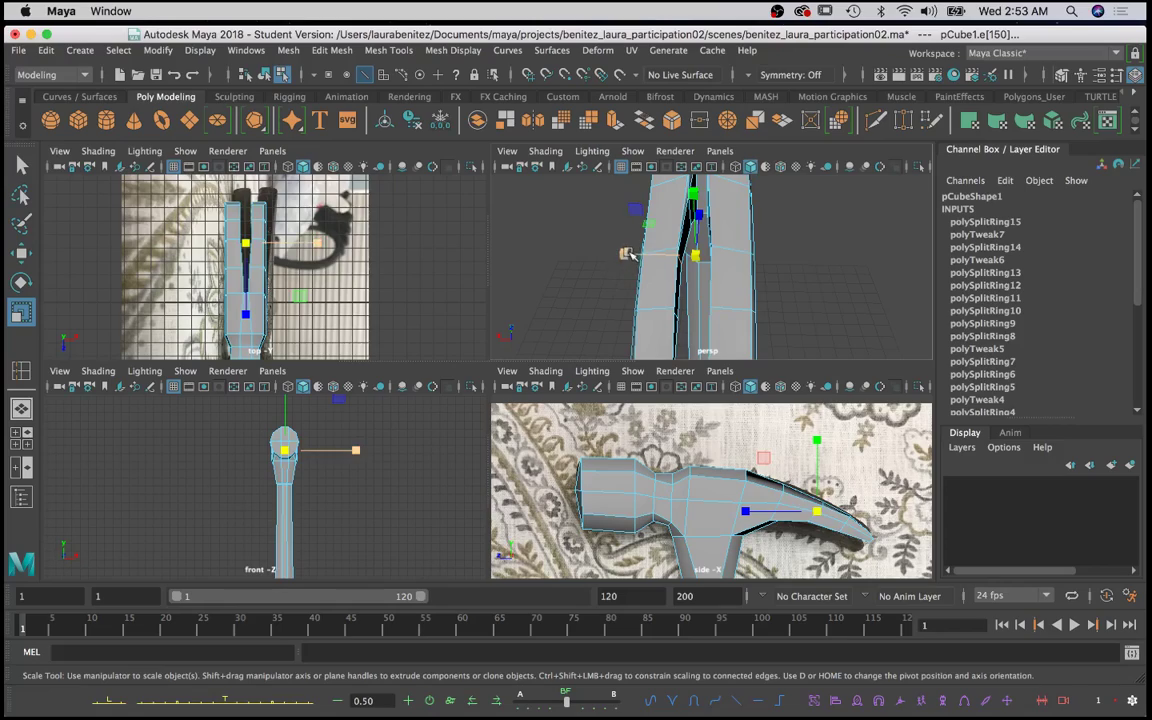
left_click_drag(624, 255, 642, 259)
scroll(711, 283, "down", 3)
scroll(711, 283, "up", 3)
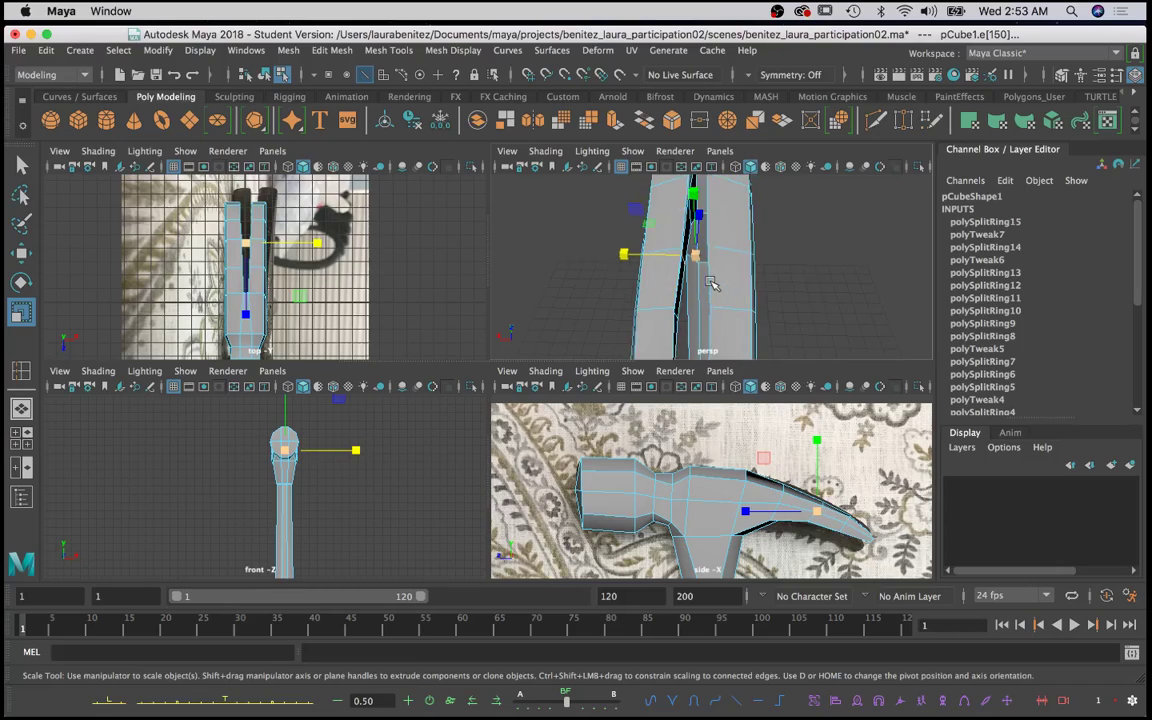
Step: Scale the inner edges of both claw tips outward along X to widen the slot's opening at the ends
left_click_drag(703, 302, 650, 283, "alt")
key("q")
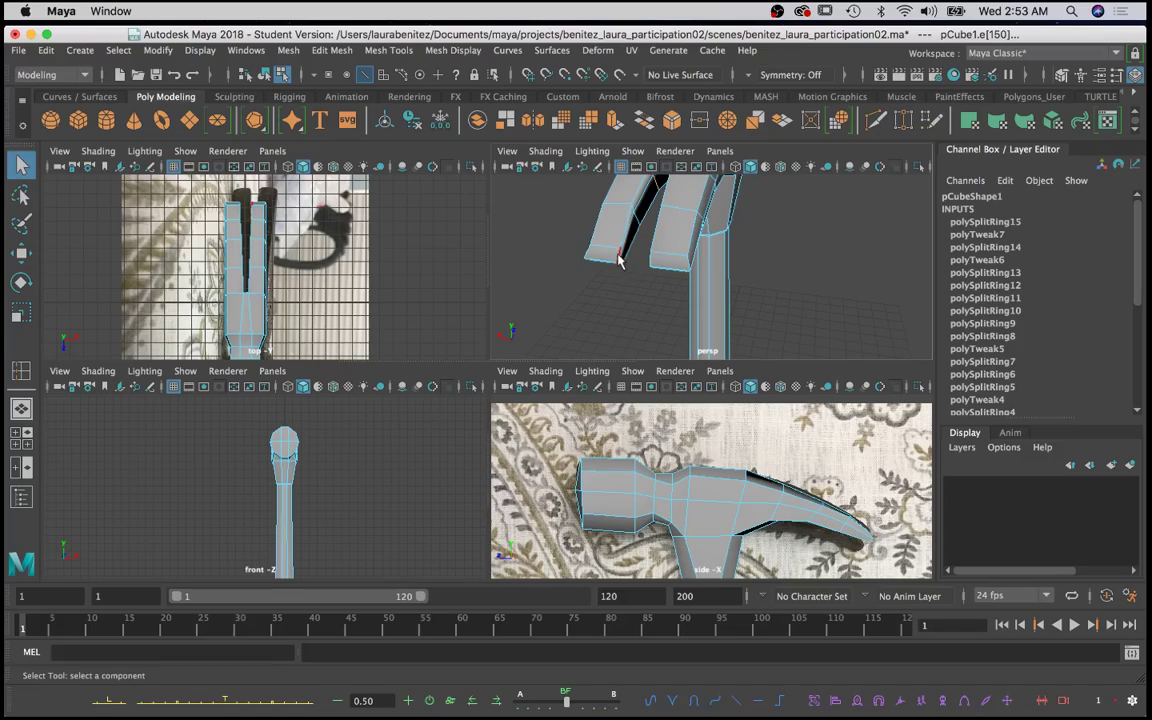
left_click(622, 268)
double_click(620, 265)
left_click_drag(620, 265, 796, 272, "alt")
double_click(742, 263)
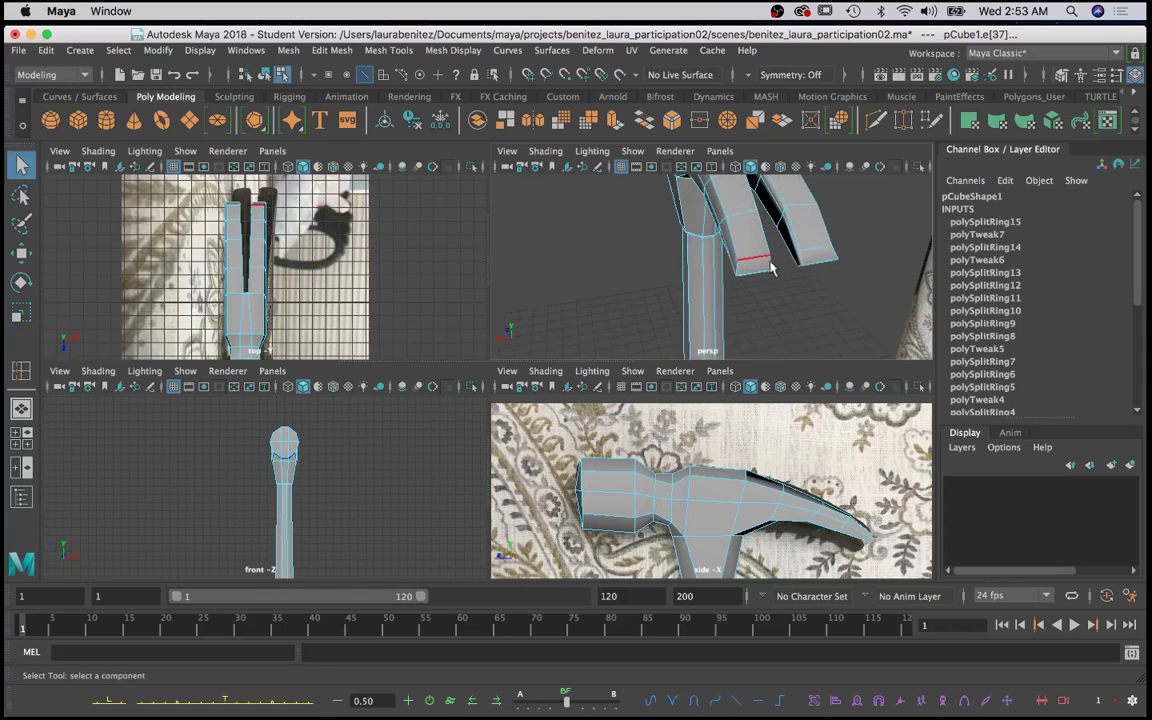
key("r")
left_click_drag(728, 262, 716, 265, "alt")
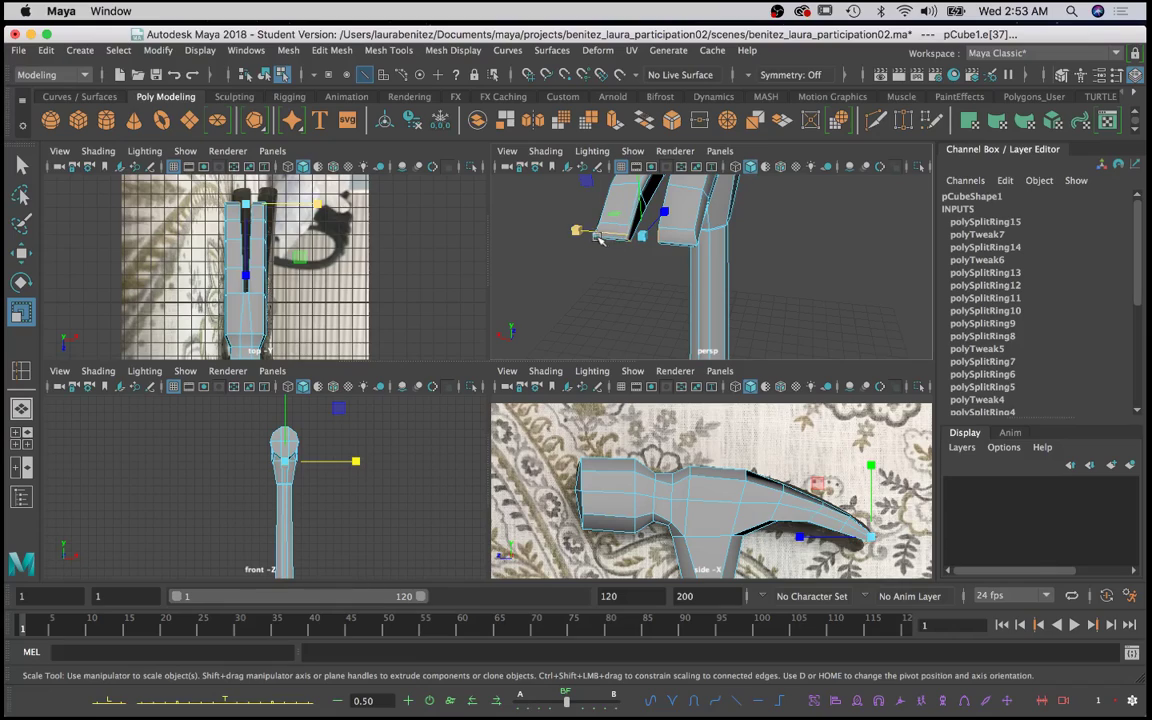
left_click_drag(575, 230, 544, 224)
Step: Examine the hammer head, the handle joint and the underside of the claws beside the reference photo from several angles
left_click_drag(612, 238, 706, 226, "alt")
scroll(620, 277, "up", 3)
key("q")
middle_click_drag(695, 230, 633, 311, "alt")
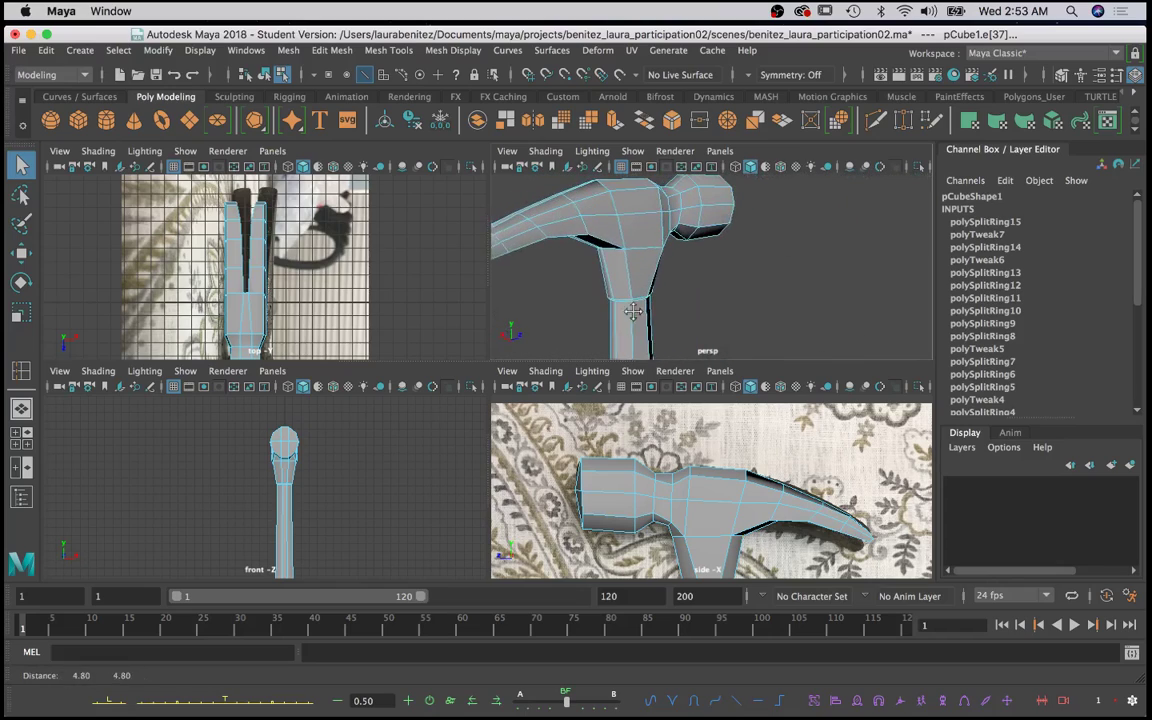
mouse_move(633, 311)
left_mouse_down("alt")
mouse_move(577, 317)
mouse_move(580, 300)
mouse_move(797, 262)
mouse_move(563, 272)
mouse_move(650, 294)
left_mouse_up("alt")
mouse_move(650, 294)
middle_mouse_down("alt")
mouse_move(668, 194)
mouse_move(657, 378)
mouse_move(756, 306)
mouse_move(667, 298)
middle_mouse_up("alt")
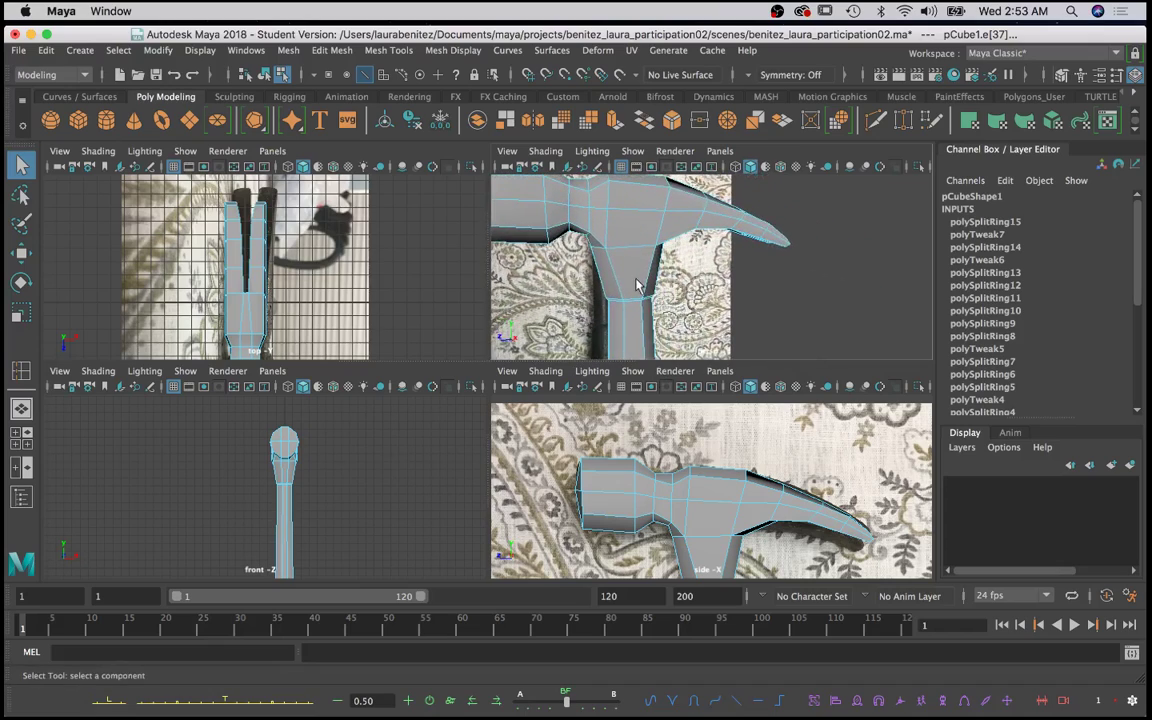
left_click_drag(636, 281, 597, 277, "alt")
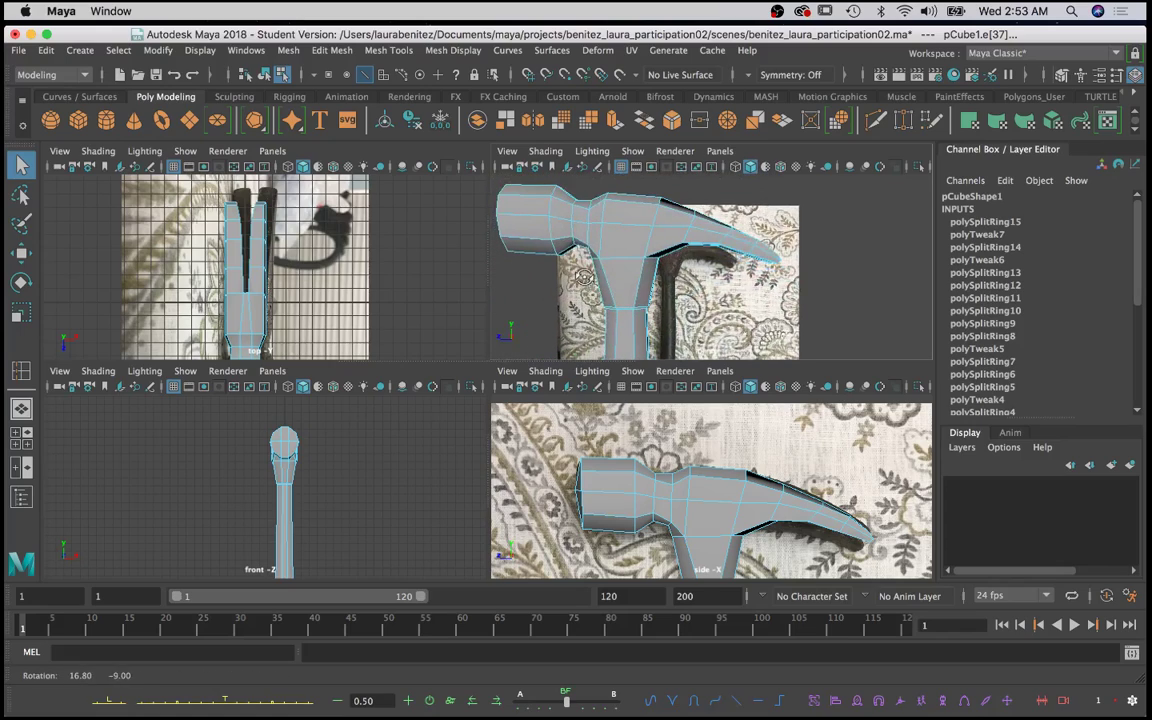
left_click(595, 276)
scroll(600, 277, "up", 5)
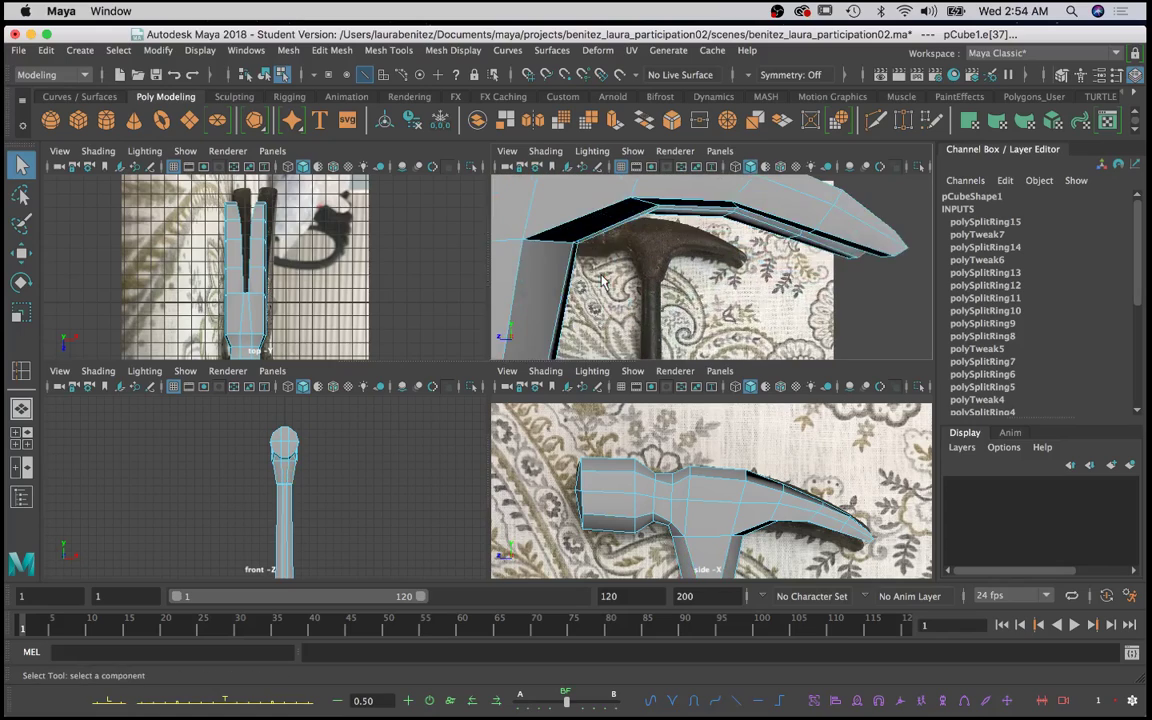
Step: Insert an edge loop around the flared neck of the handle, midway between the hammer head and the lower joint
scroll(600, 277, "down", 5)
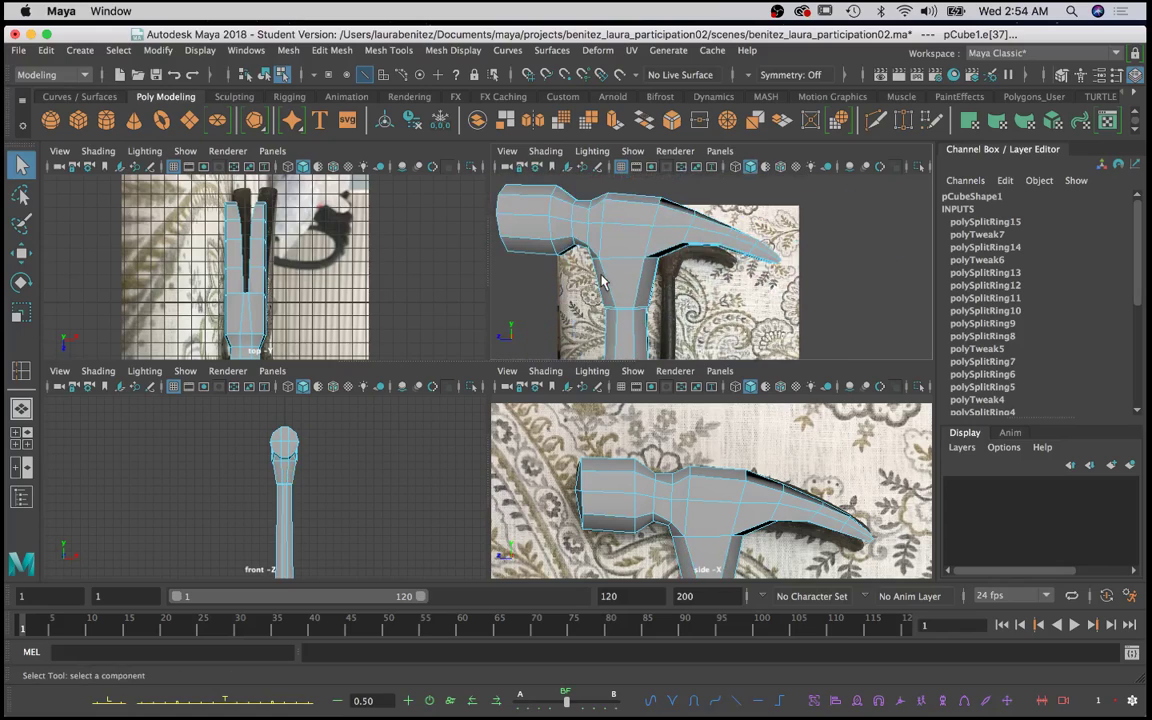
left_click(669, 232)
left_click(671, 258)
left_click(590, 326)
left_click(620, 292)
right_click_drag(621, 262, 679, 243)
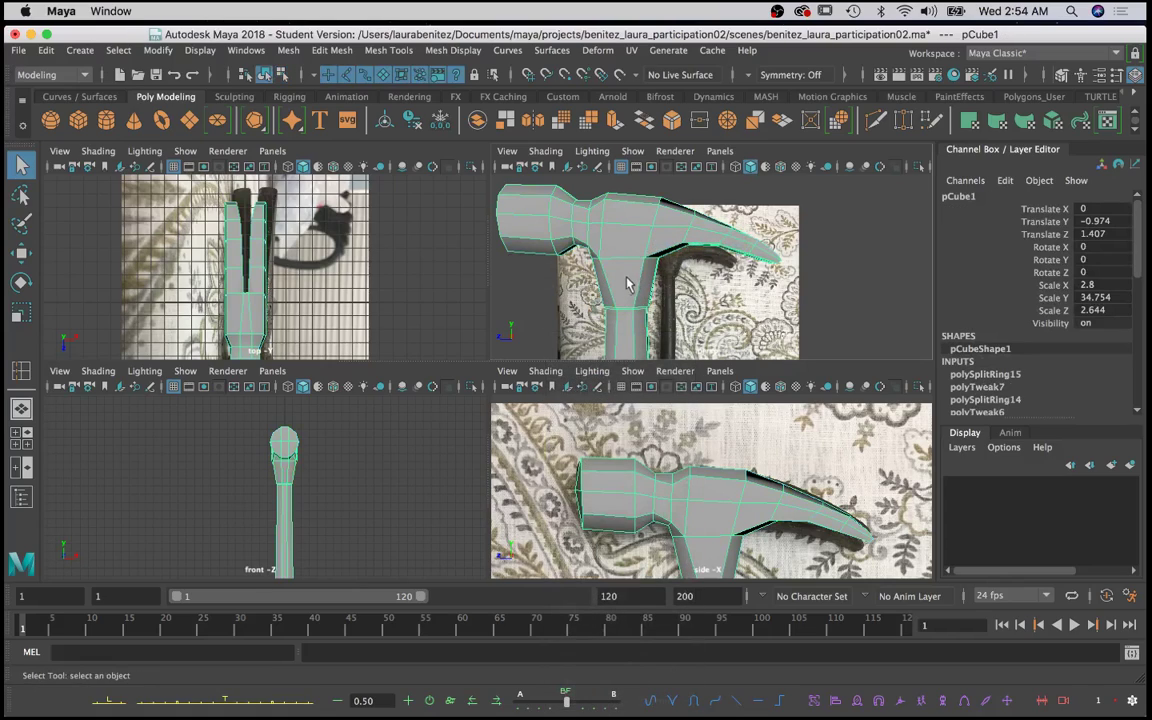
right_click_drag(619, 284, 467, 273, "shift")
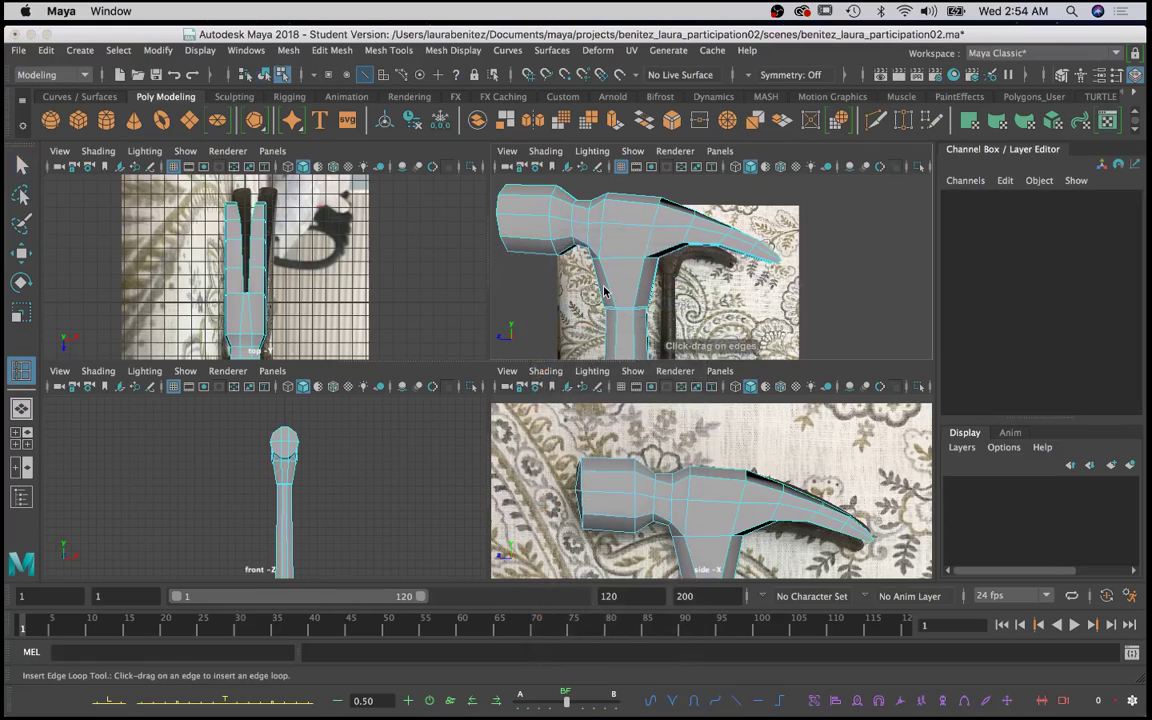
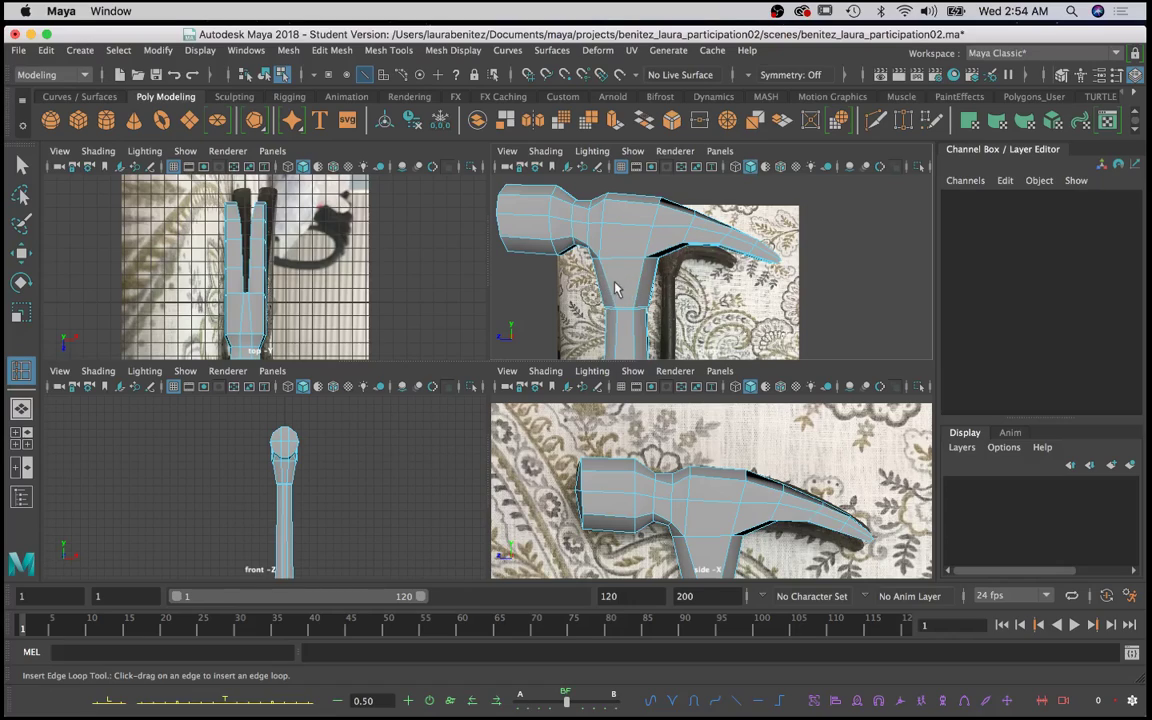
key("space")
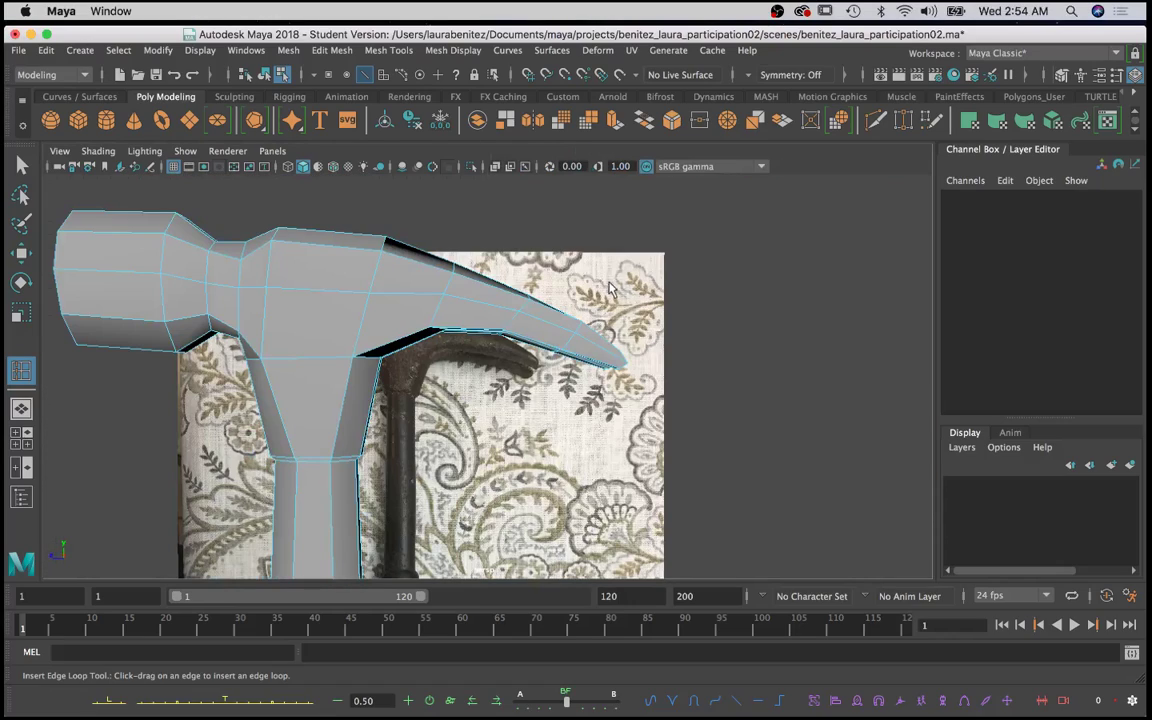
left_click(343, 408)
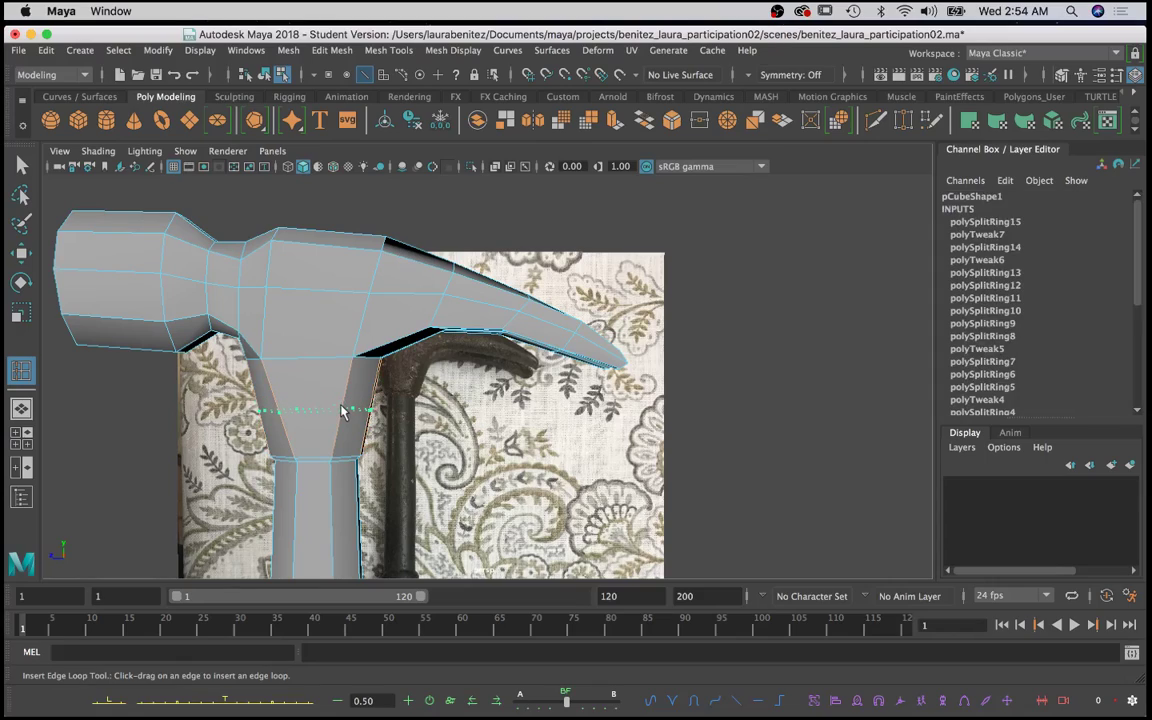
mouse_move(341, 408)
left_mouse_down()
mouse_move(617, 411)
mouse_move(330, 413)
left_mouse_up()
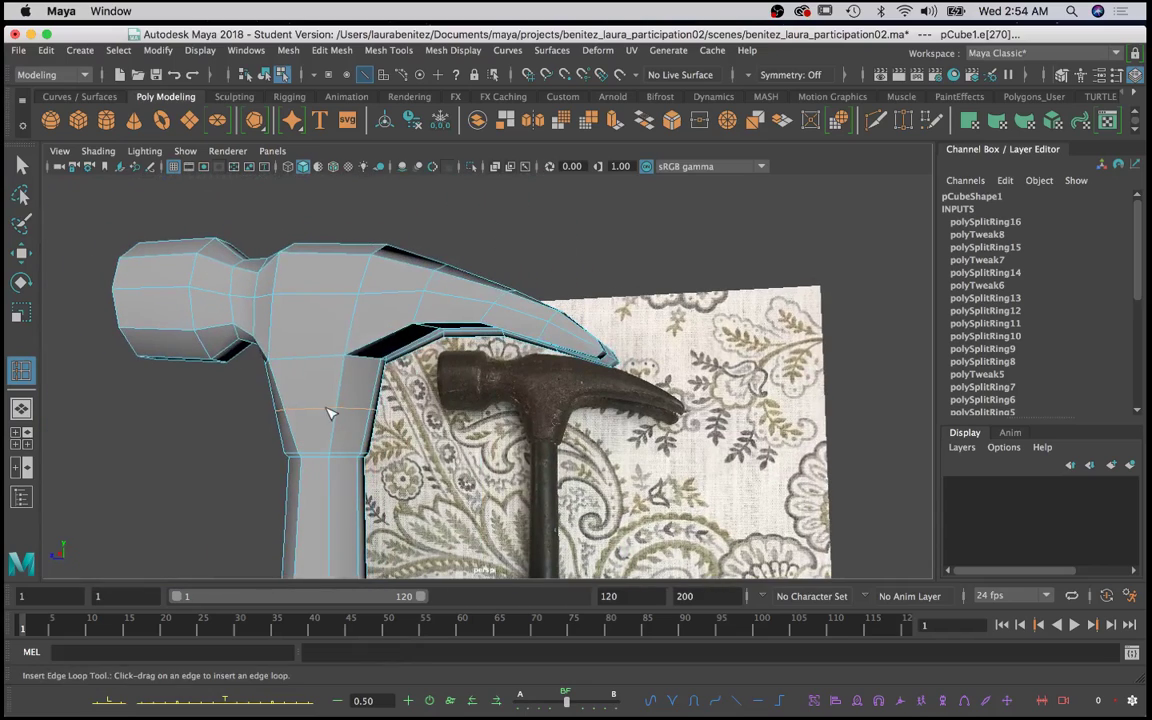
Step: Scale the new edge loop around the handle neck slightly inward along Z to give the flare a curved taper
key("r")
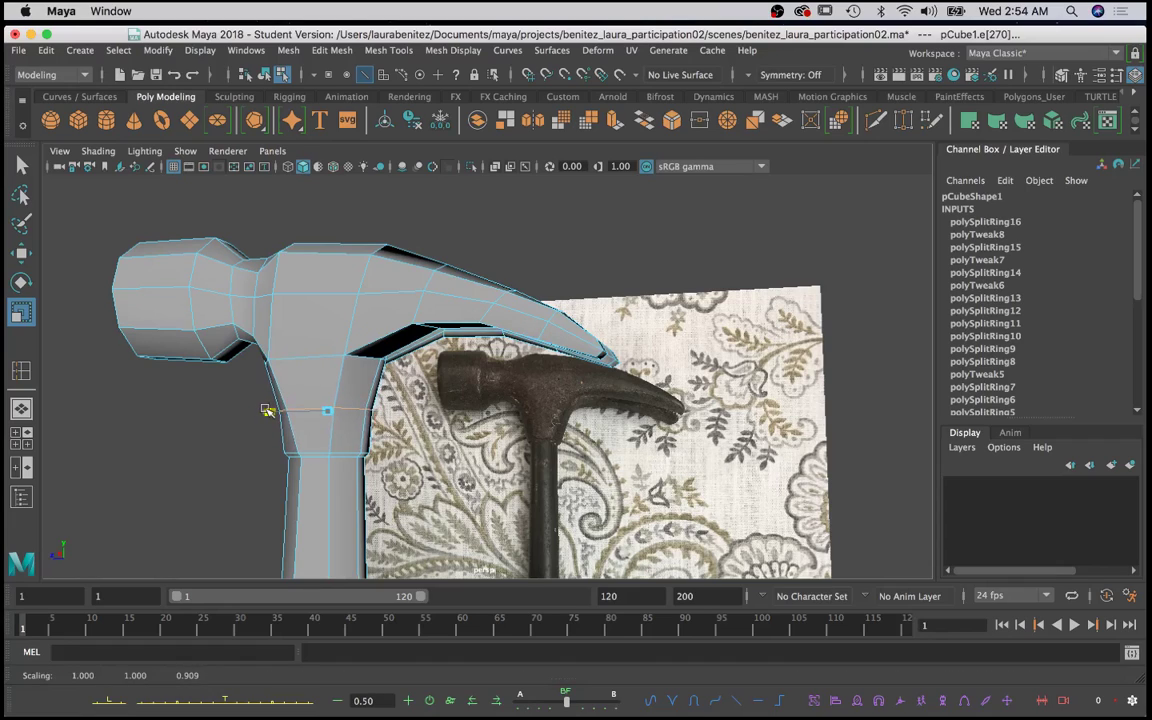
mouse_move(263, 406)
left_mouse_down("alt")
mouse_move(340, 430)
mouse_move(258, 416)
left_mouse_up("alt")
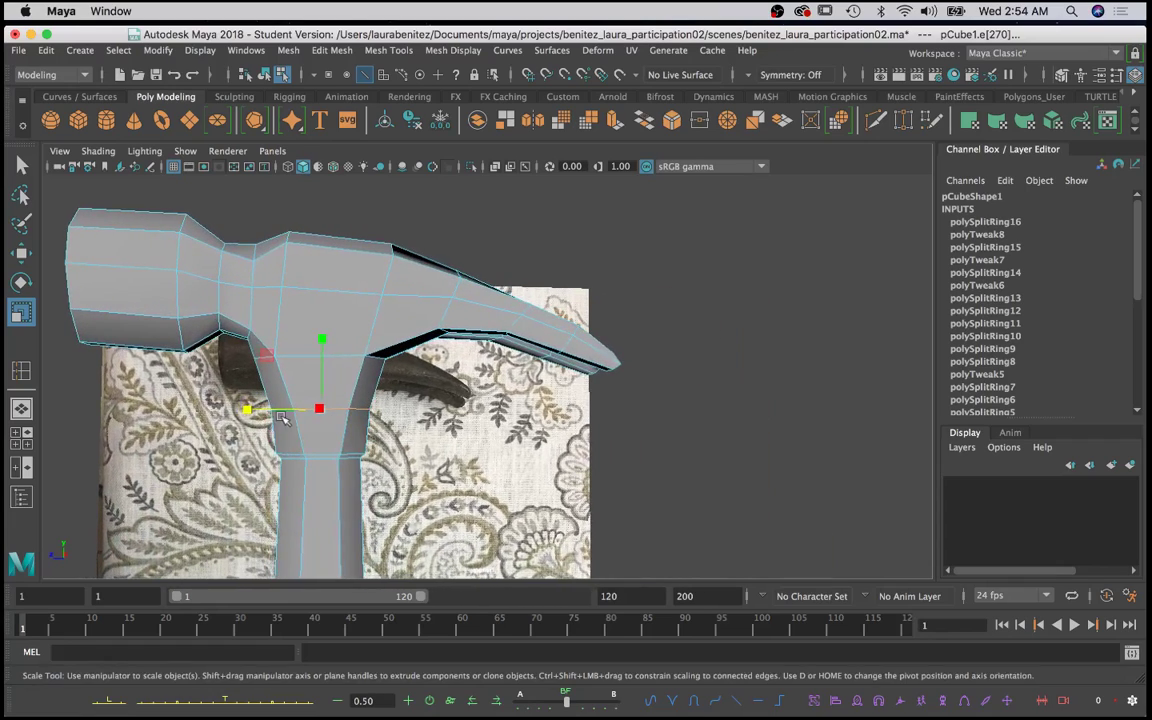
key("w")
scroll(288, 411, "up", 4)
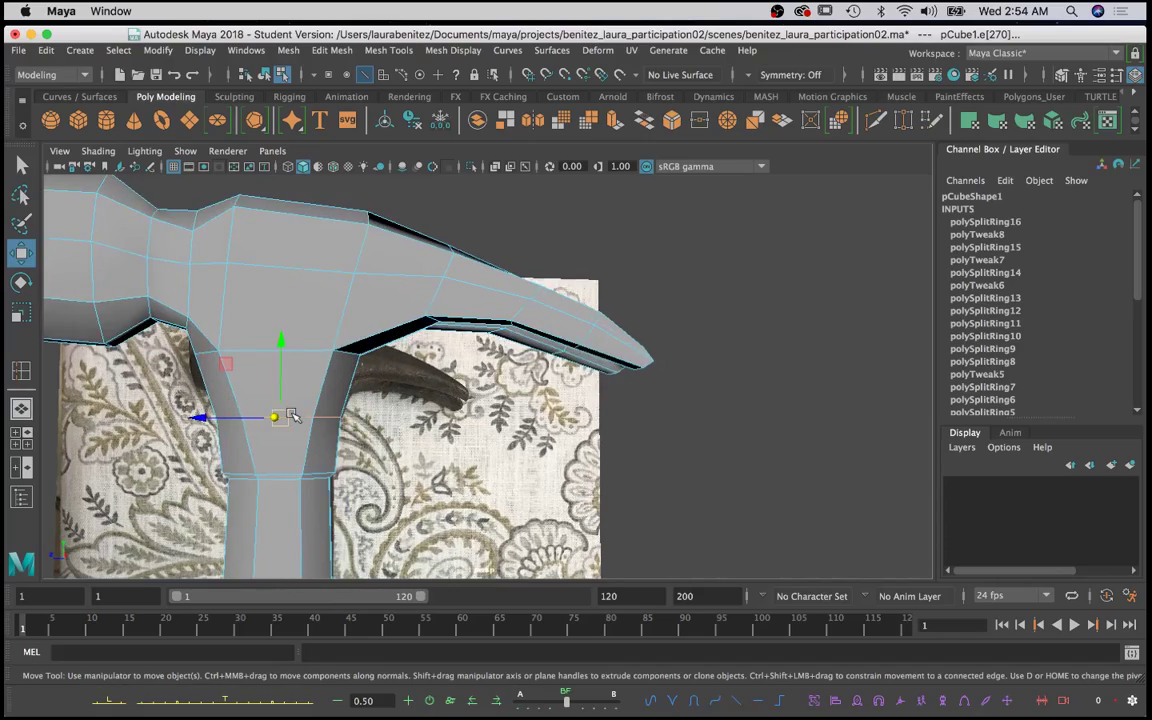
left_click_drag(272, 416, 327, 411, "alt")
middle_click_drag(368, 491, 365, 442, "alt")
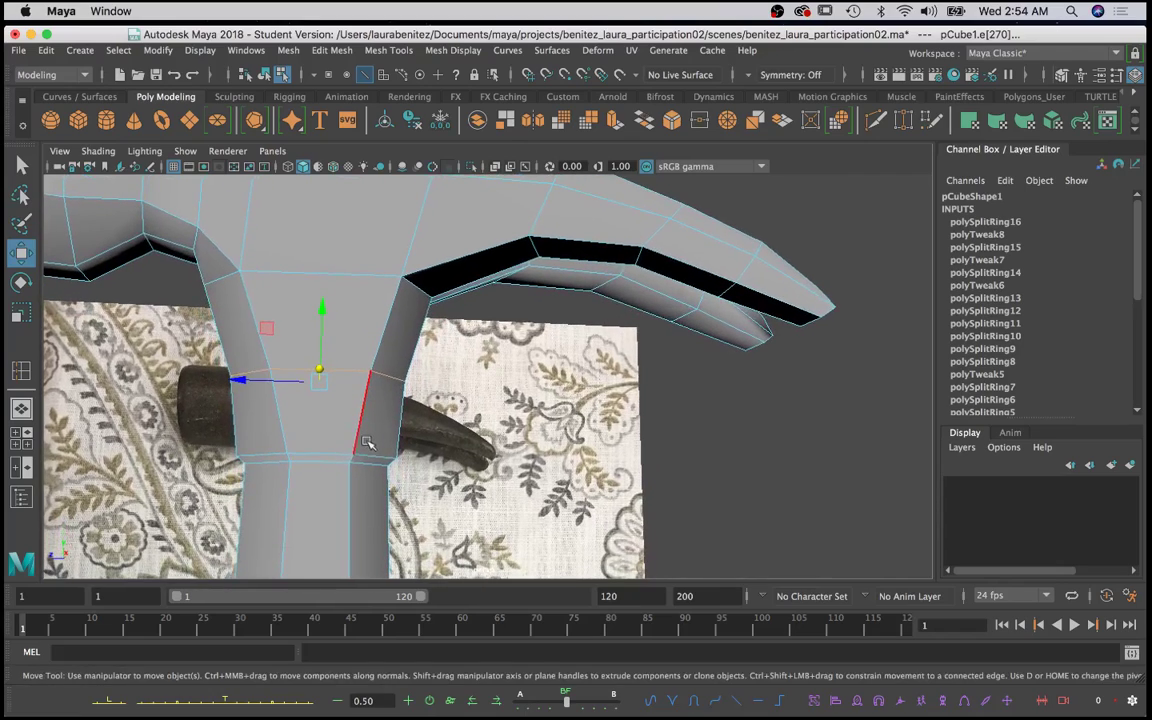
Step: Scale both rows of vertices at the base of the handle neck slightly inward along Z to narrow the joint
key("q")
right_click_drag(298, 262, 231, 264)
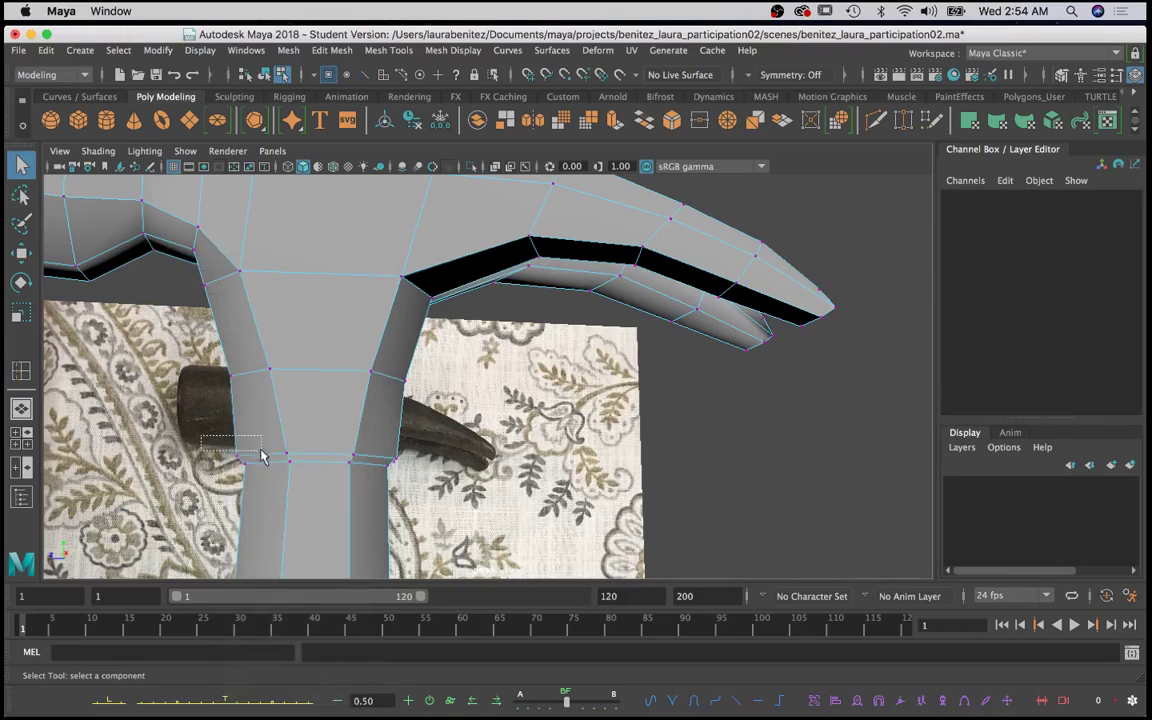
left_click_drag(200, 437, 425, 450)
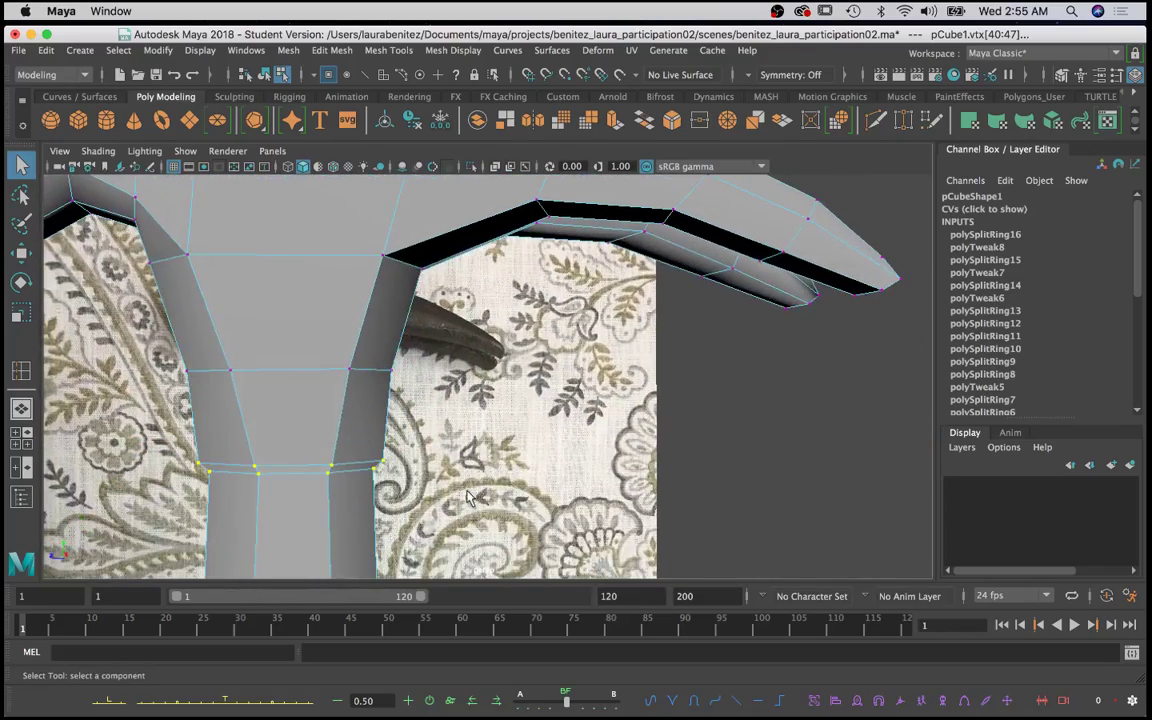
key("r")
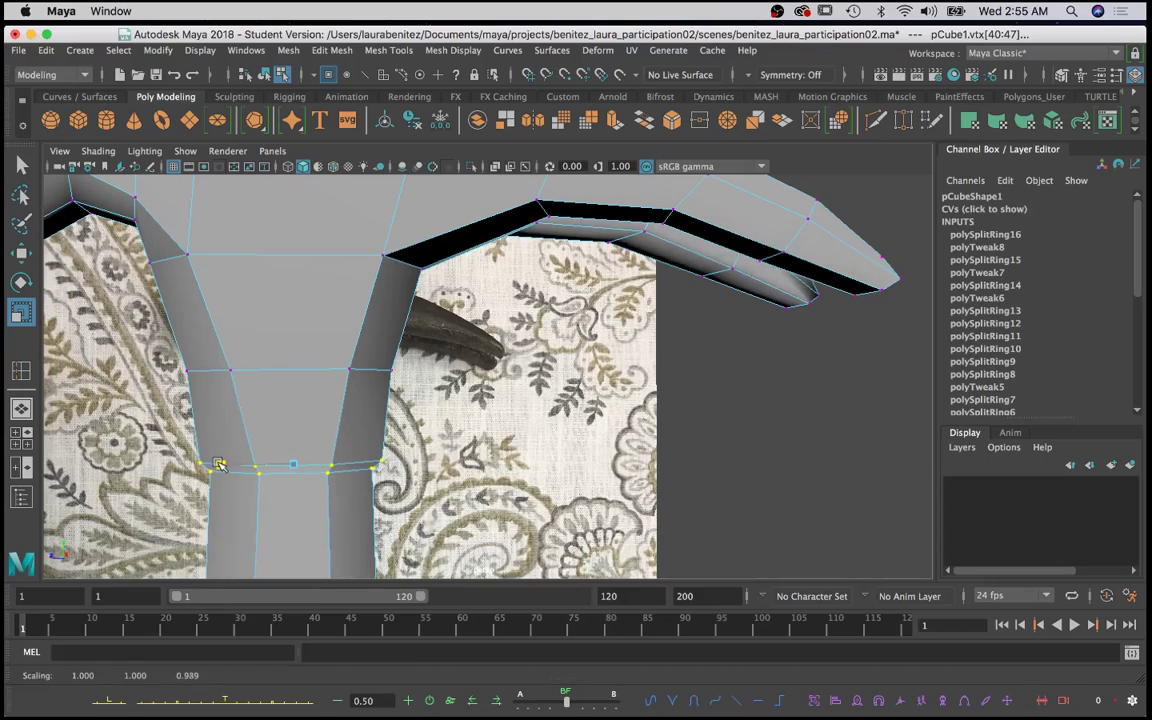
middle_click_drag(219, 465, 359, 484)
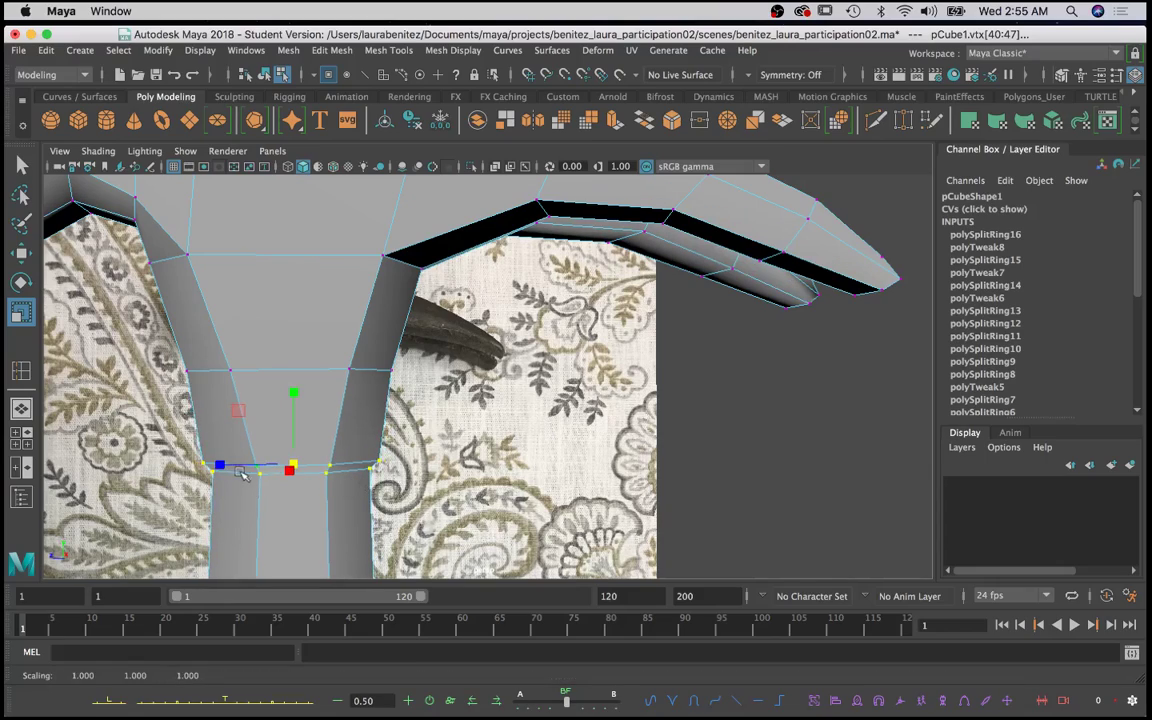
key("3")
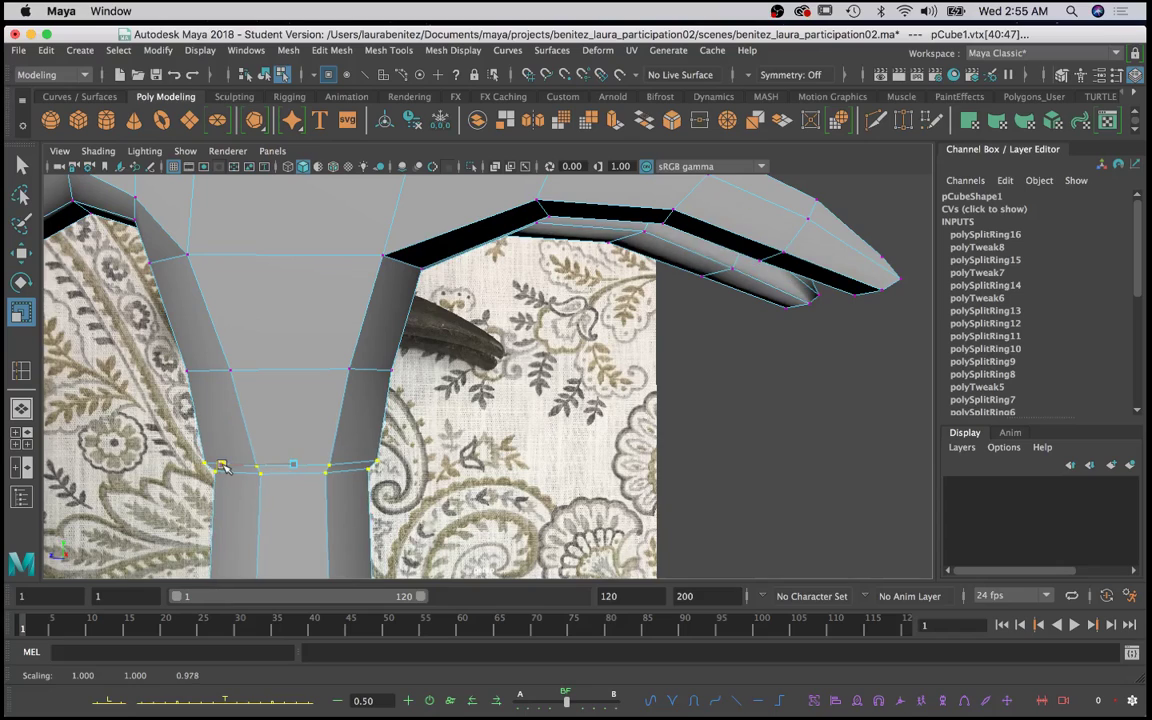
key("1")
scroll(222, 465, "down", 5)
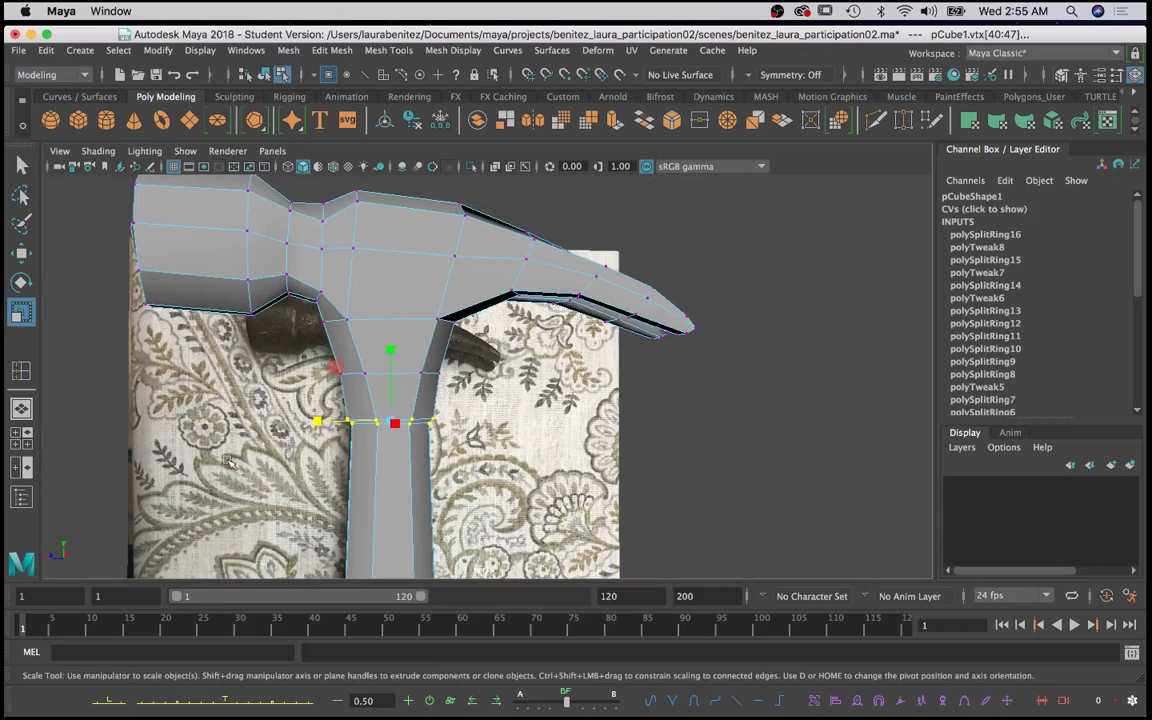
left_click_drag(338, 453, 312, 423, "alt")
Step: Insert an edge loop across each claw just ahead of the base of the V-shaped slot
right_click(323, 427)
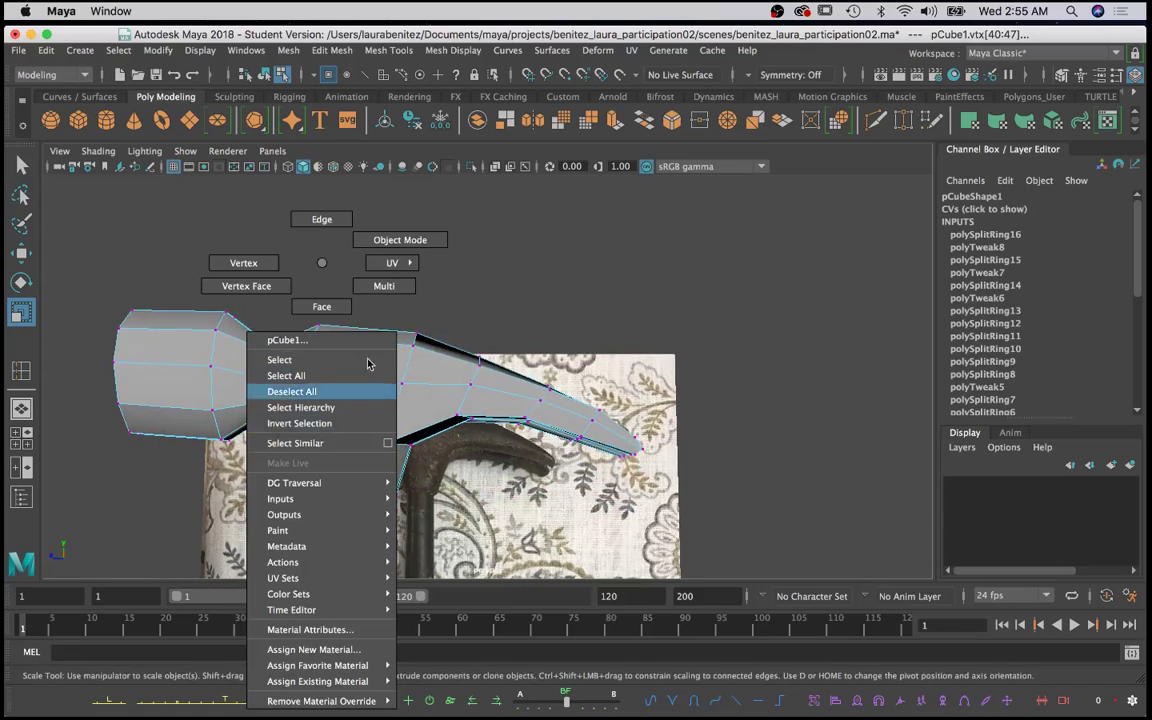
left_click(405, 239)
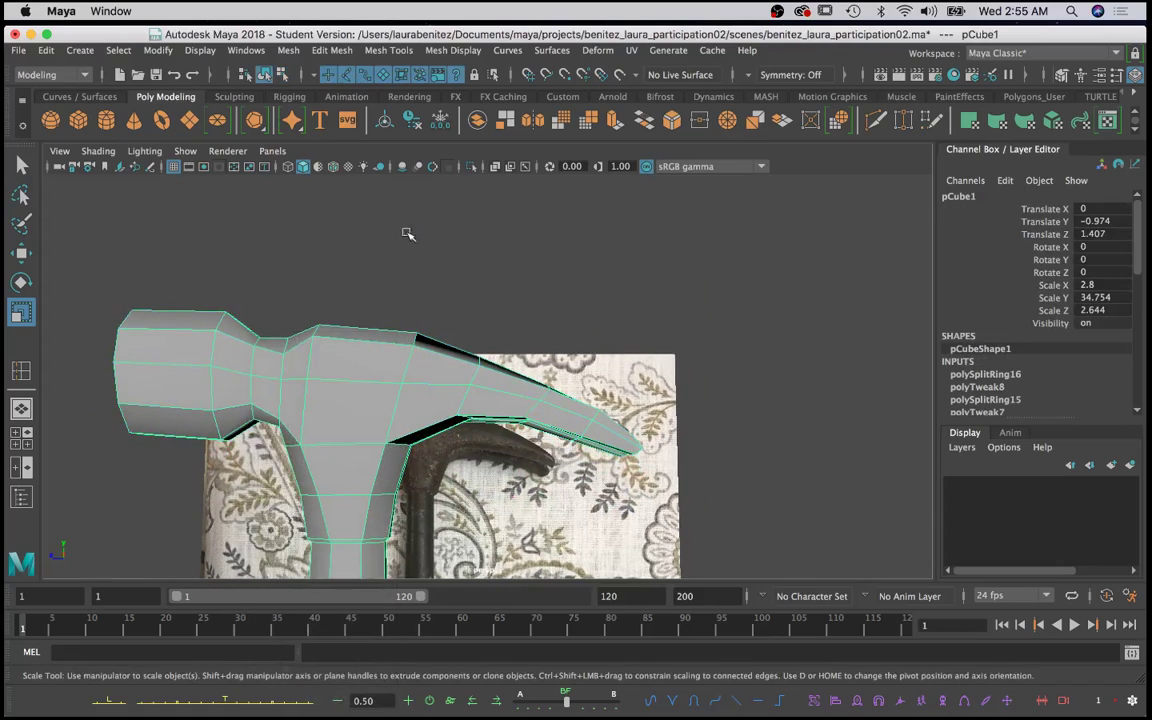
right_click(430, 393, "shift")
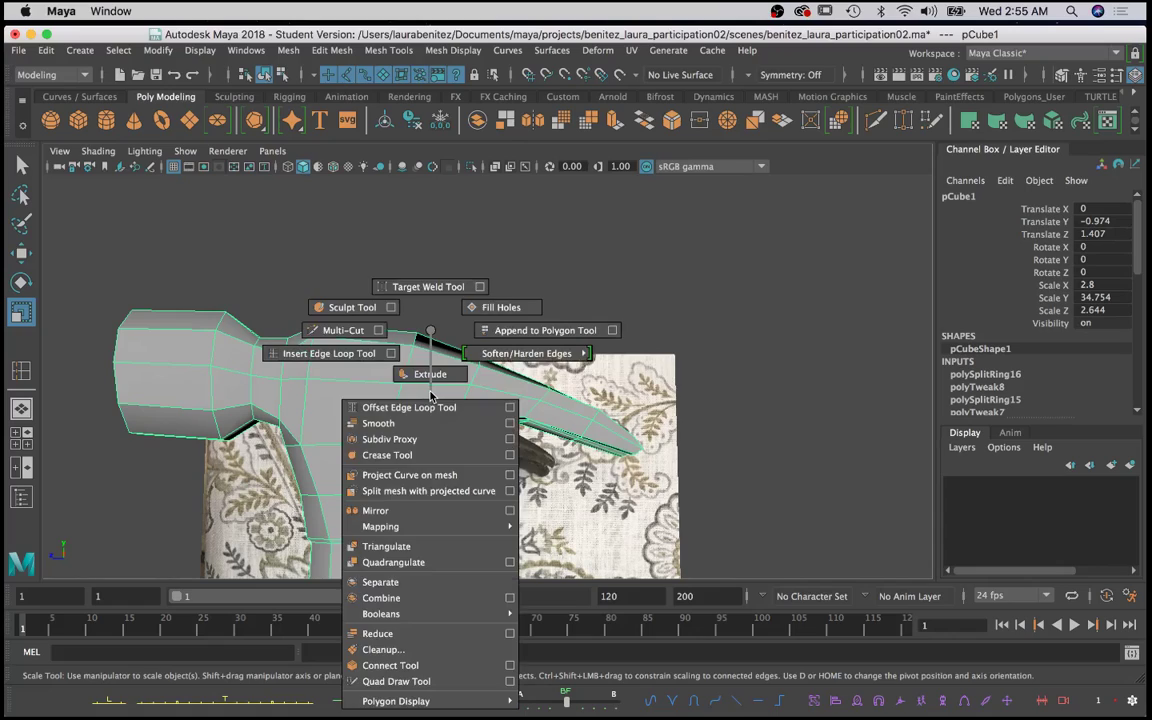
left_click(346, 362)
key("space")
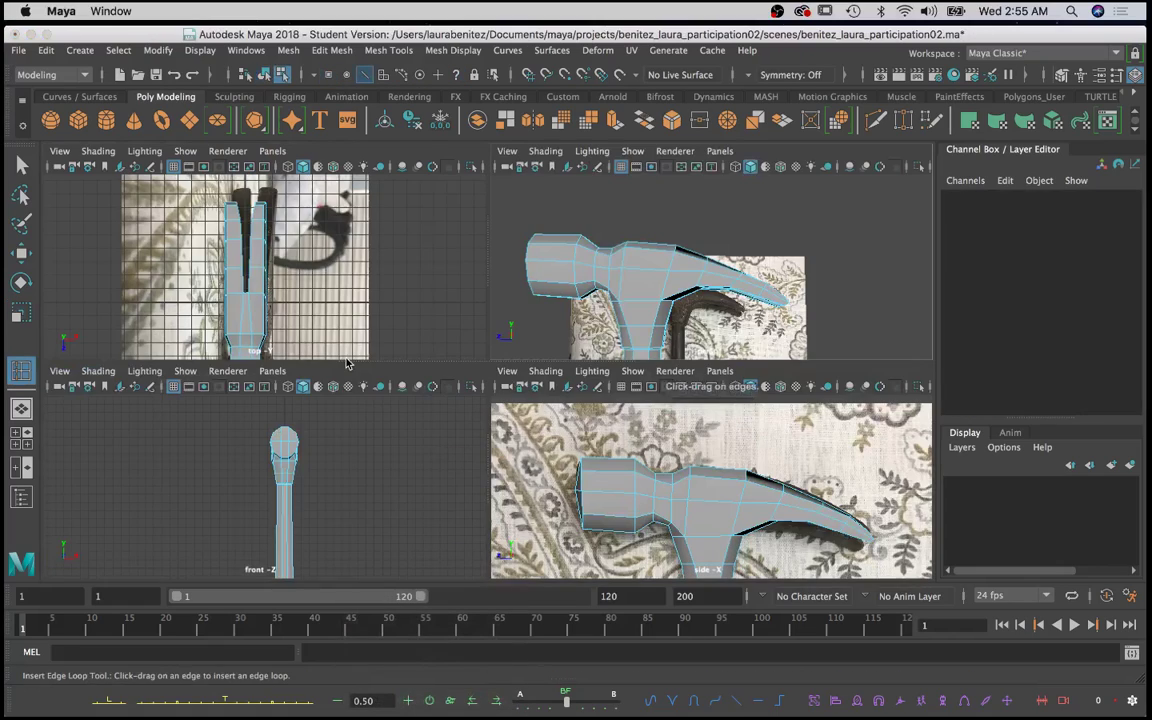
scroll(265, 284, "up", 3)
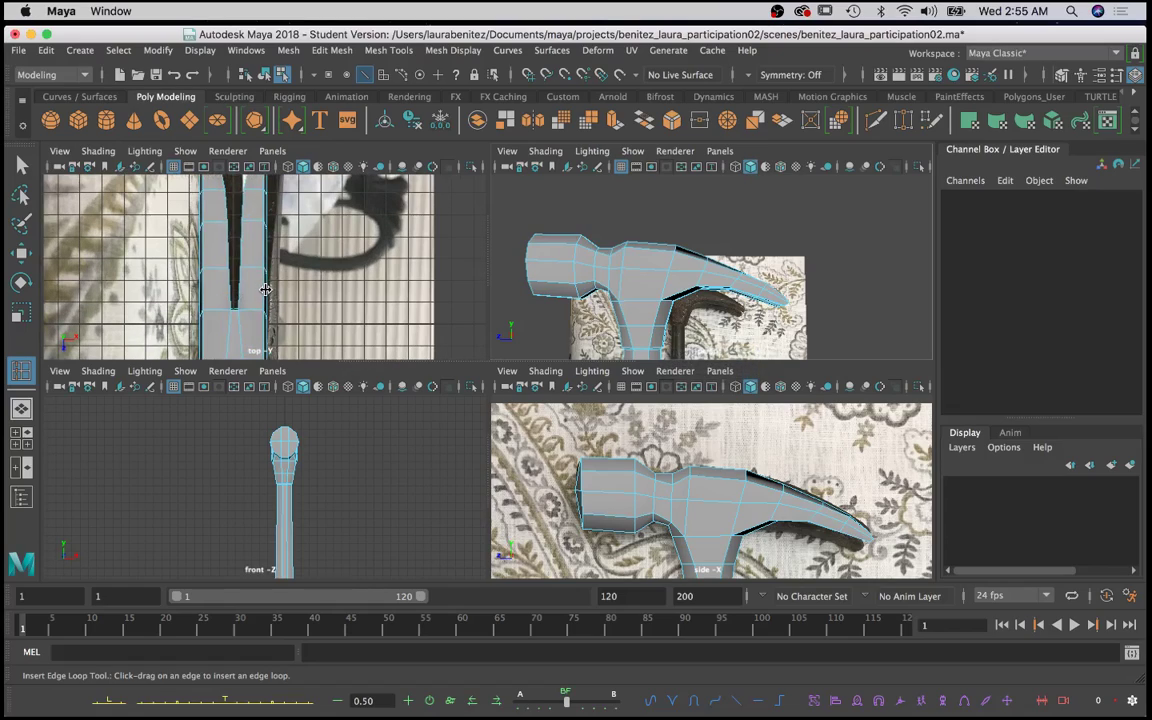
left_click(265, 291)
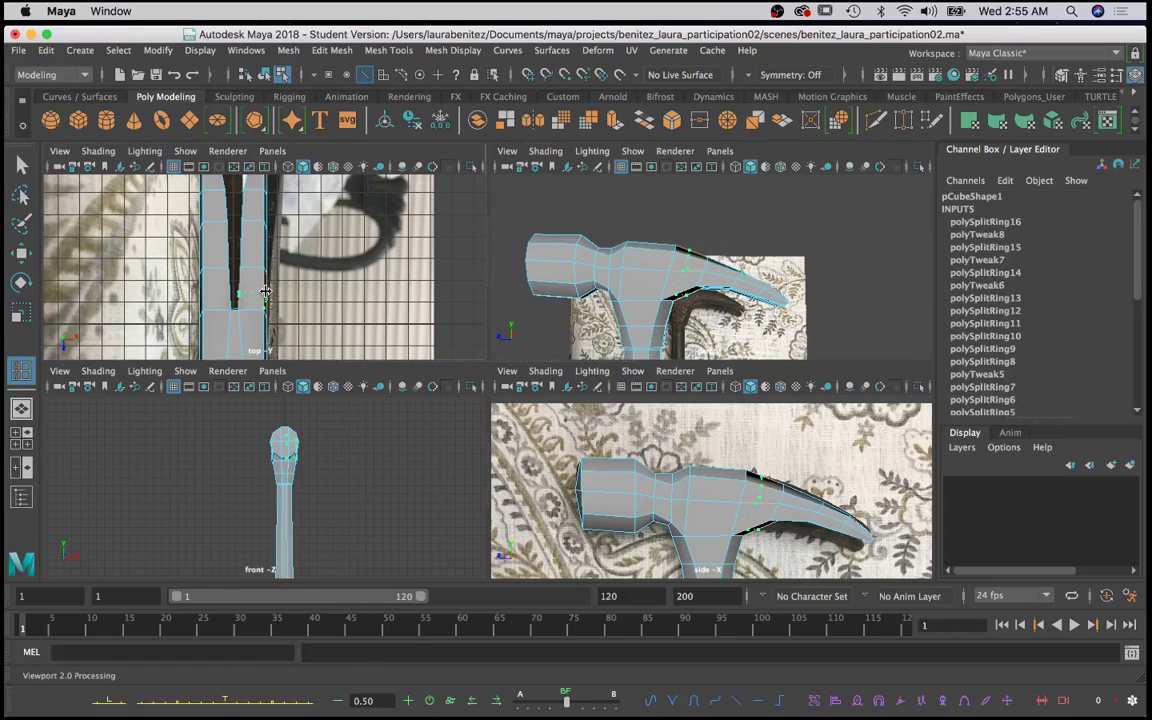
left_click(264, 291)
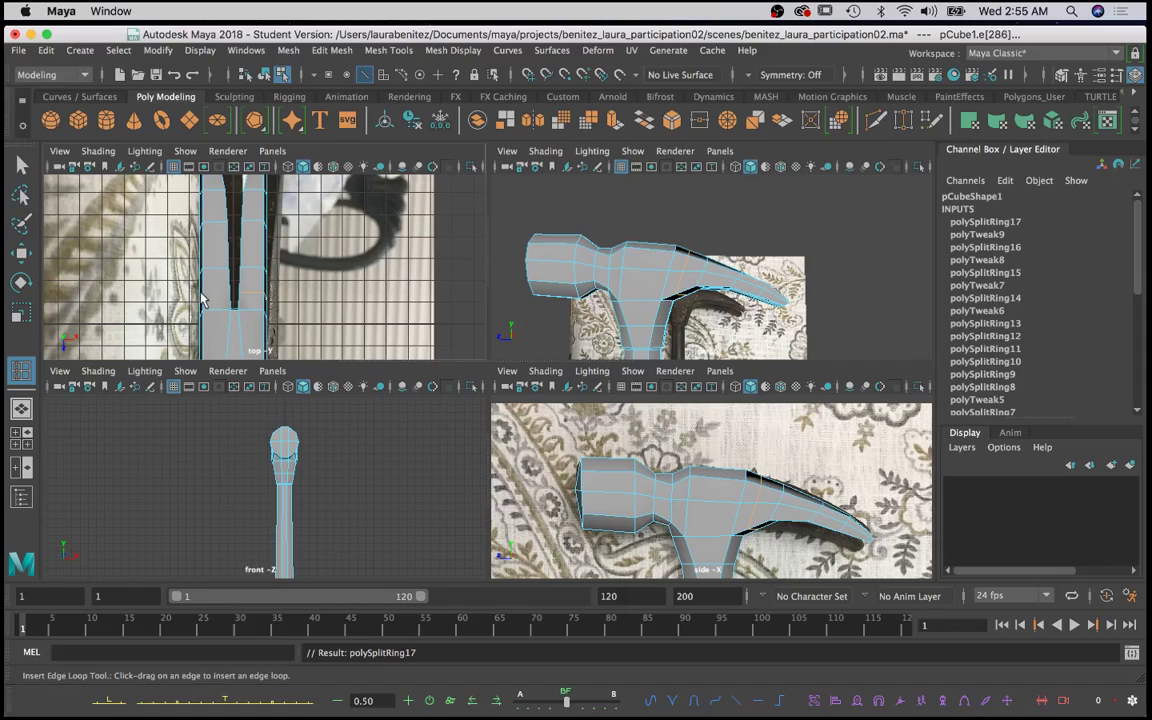
left_click(203, 299)
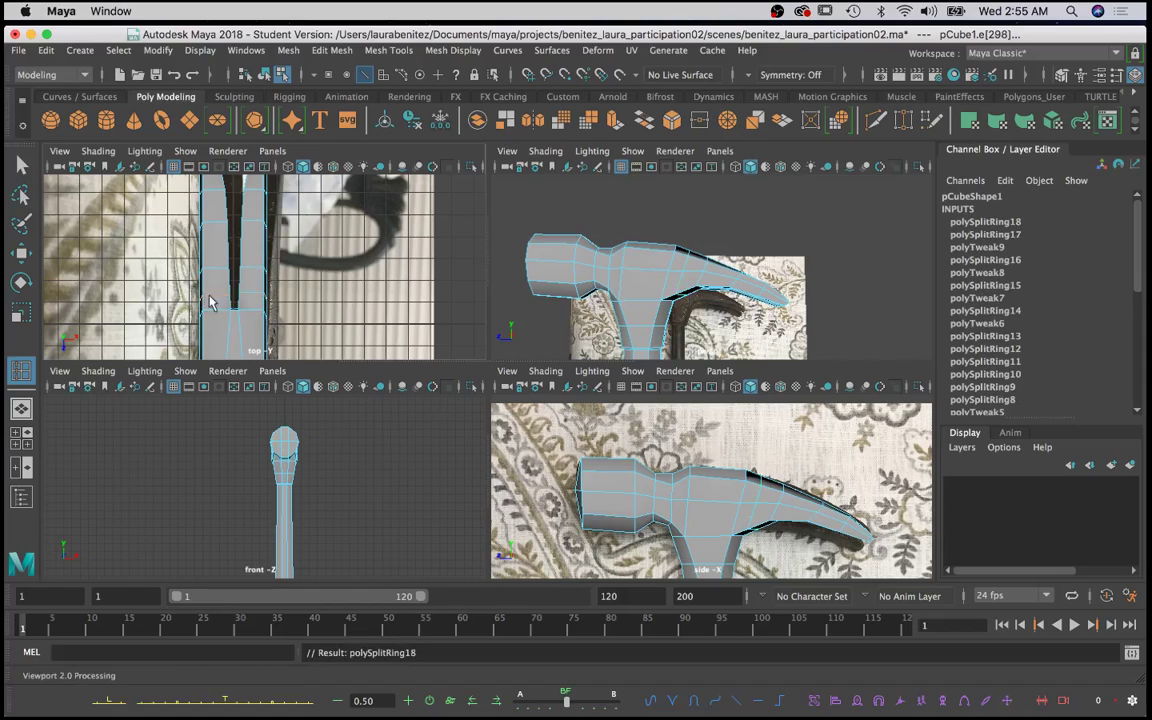
Step: Move the newest edge loop on the second claw slightly toward the claw tip to align it with the opposite loop
scroll(180, 280, "up", 3)
key("w")
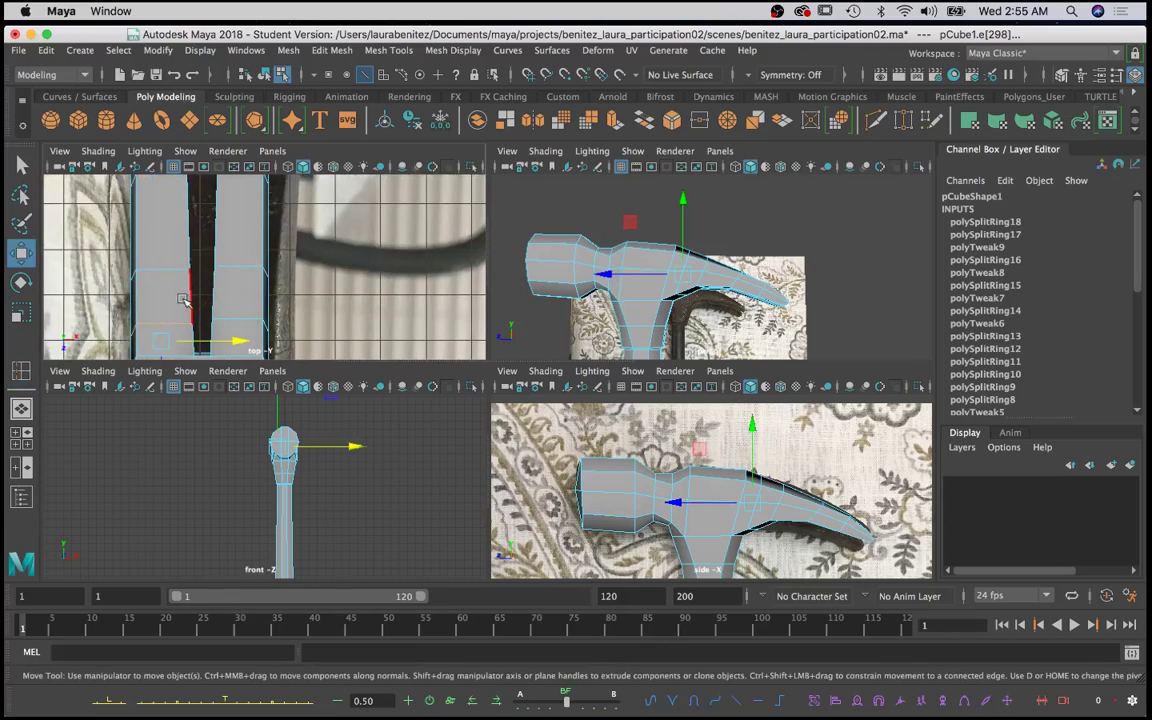
left_click_drag(163, 352, 161, 341)
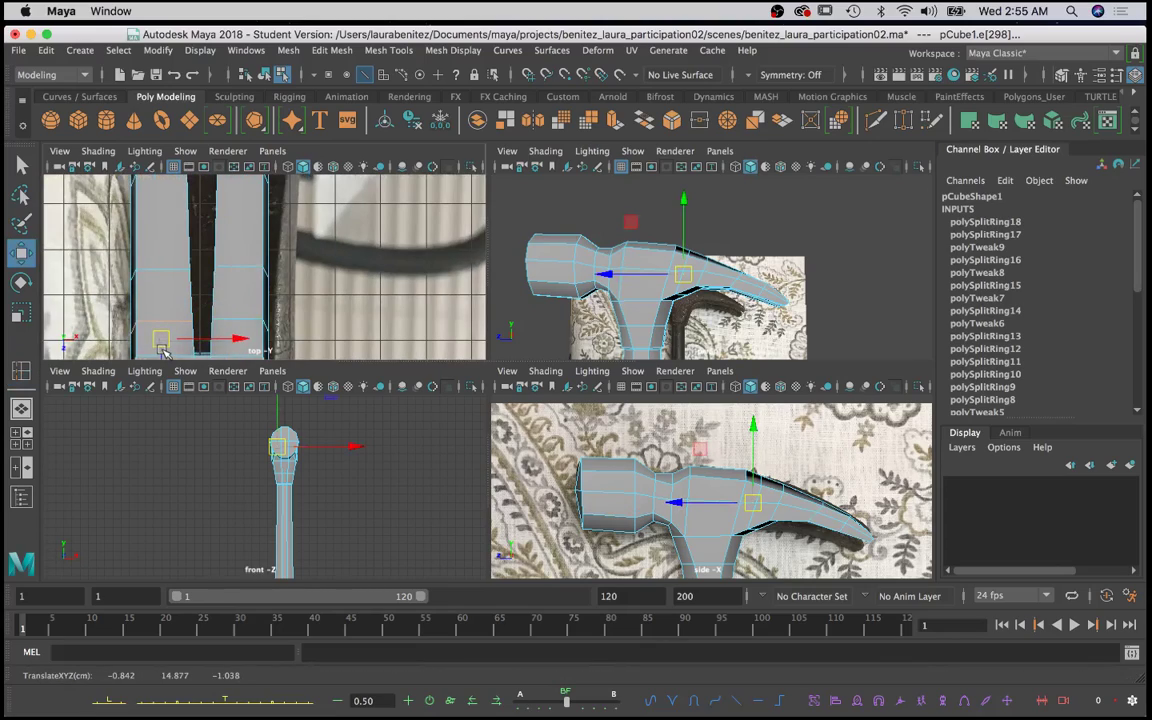
scroll(412, 268, "up", 2)
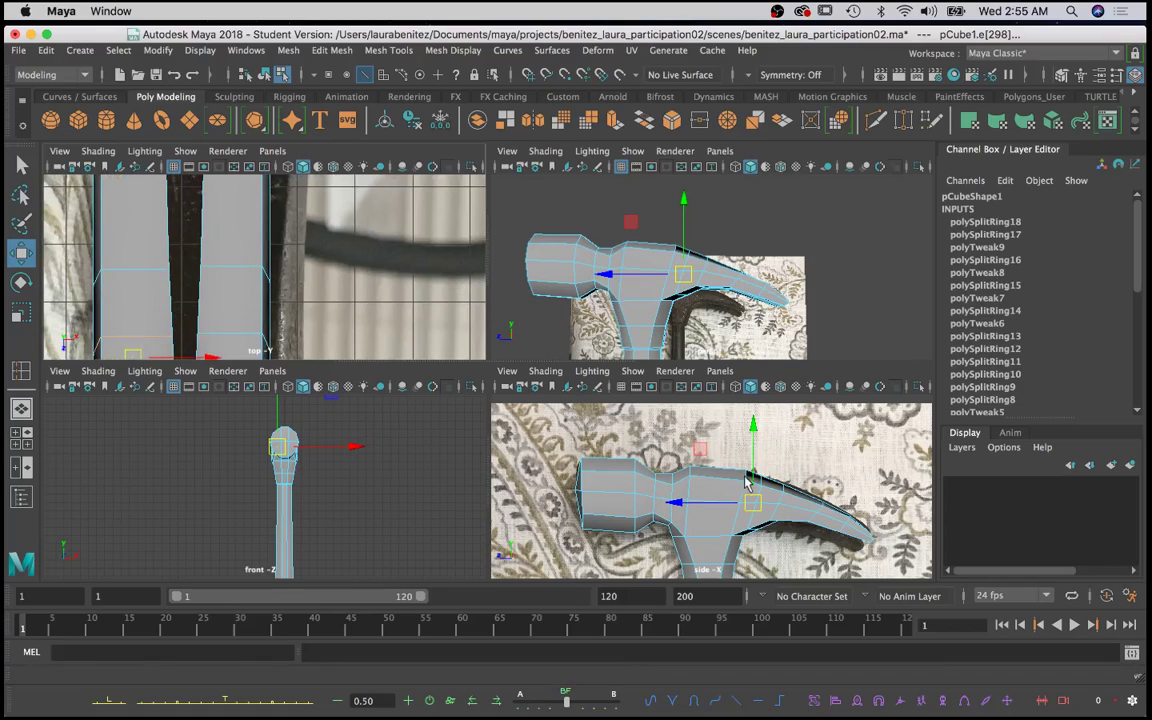
Step: Select the lower side edge of the new claw loop, just above the underside near the handle joint
scroll(750, 478, "up", 4)
middle_click_drag(760, 485, 648, 427, "alt")
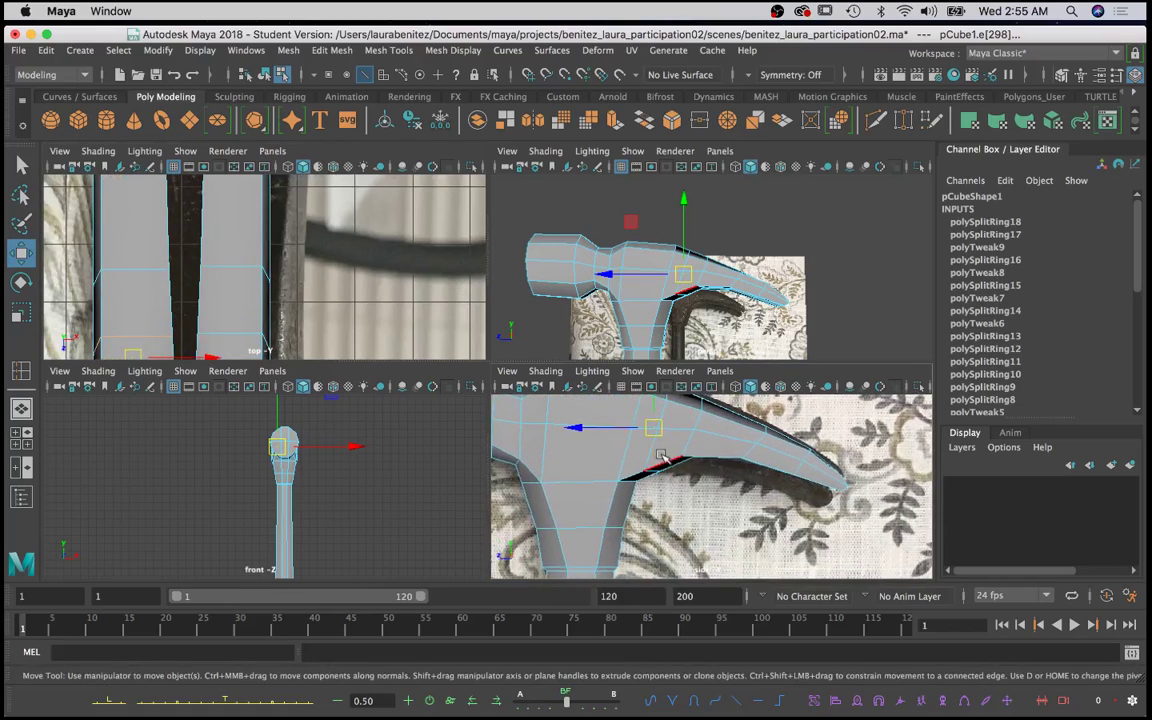
key("q")
left_click(649, 458)
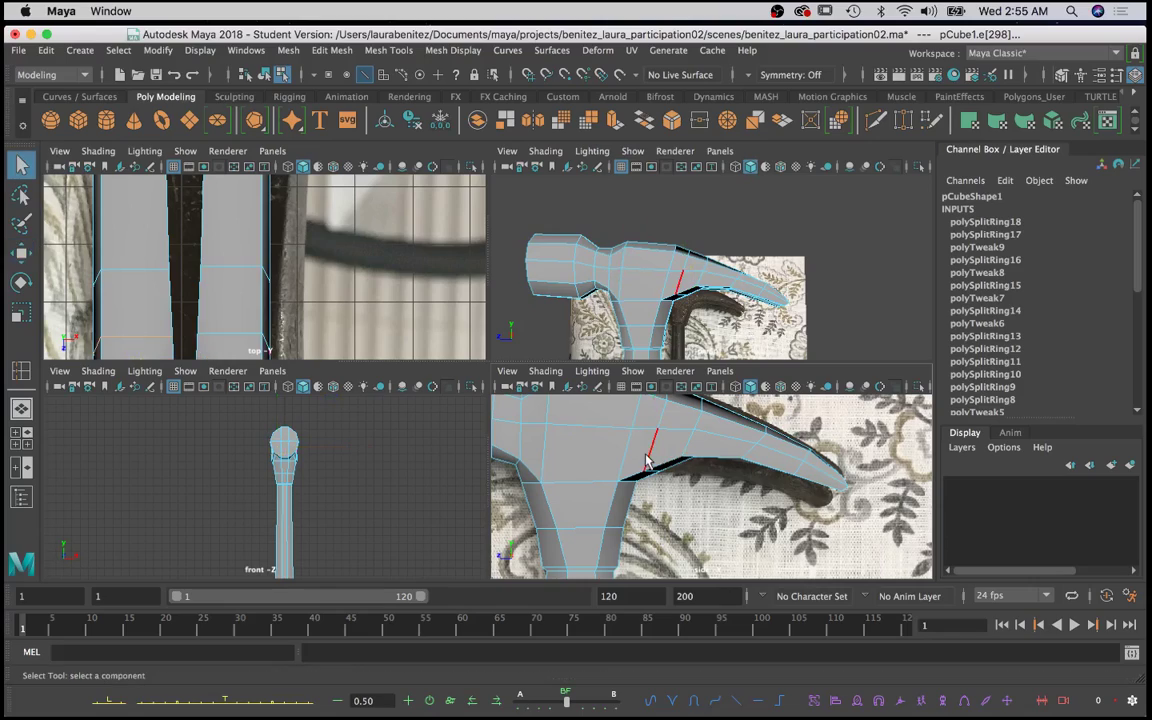
Step: Raise the two vertices on the claw's underside next to the neck slightly, working in vertex mode in the side view
right_click_drag(645, 263, 566, 264)
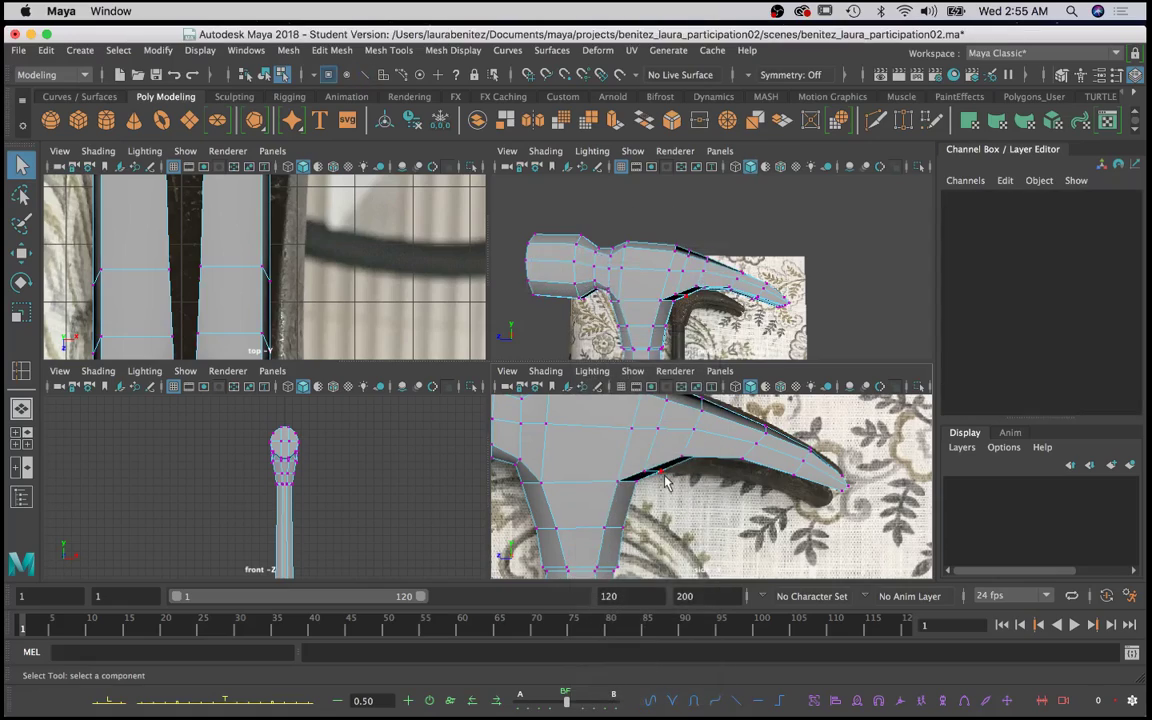
left_click(655, 472)
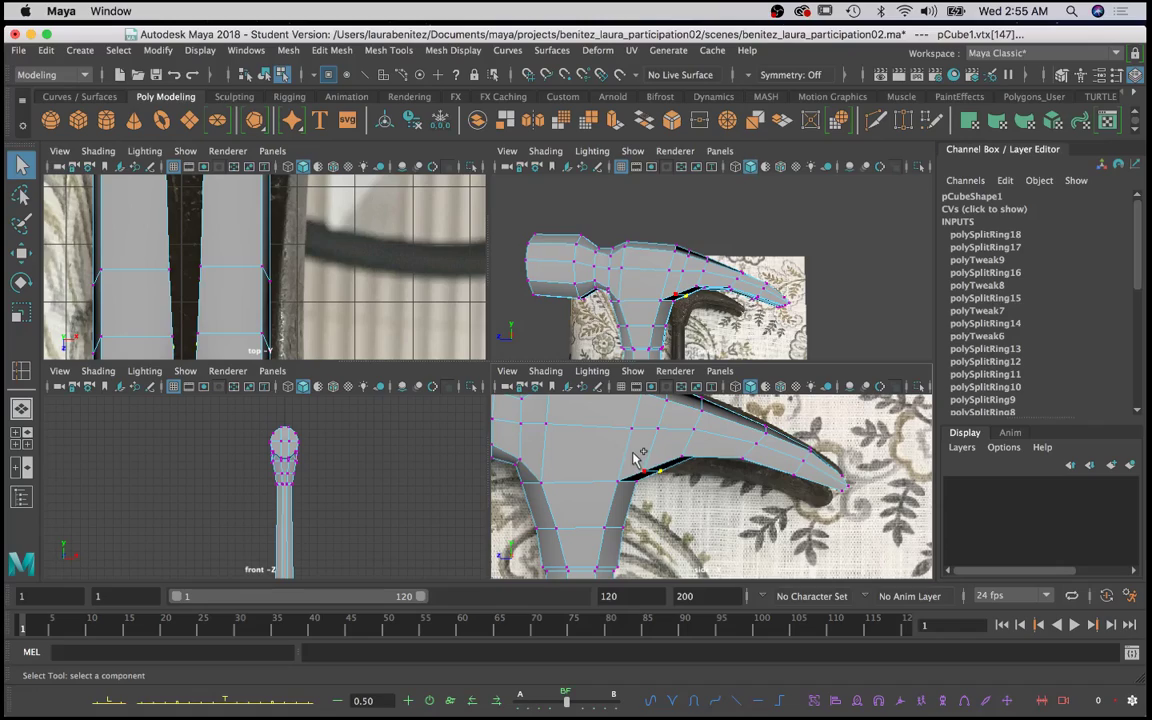
mouse_move(633, 453)
left_mouse_down("shift")
mouse_move(648, 473)
mouse_move(636, 471)
left_mouse_up("shift")
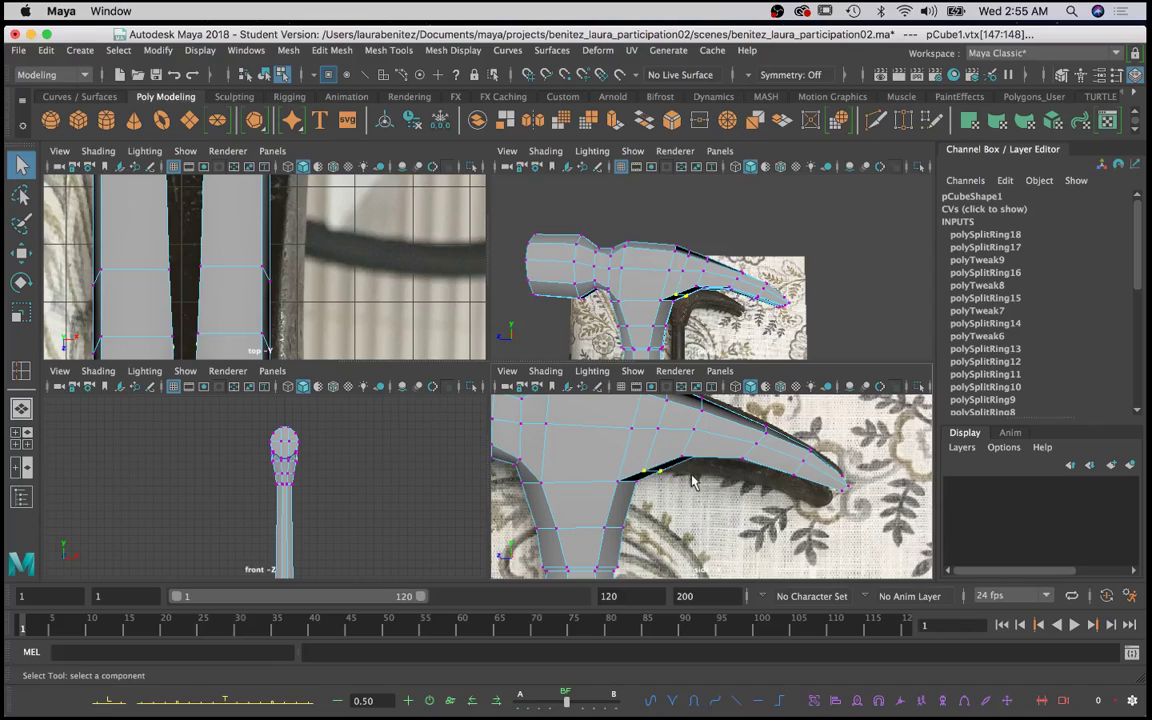
key("w")
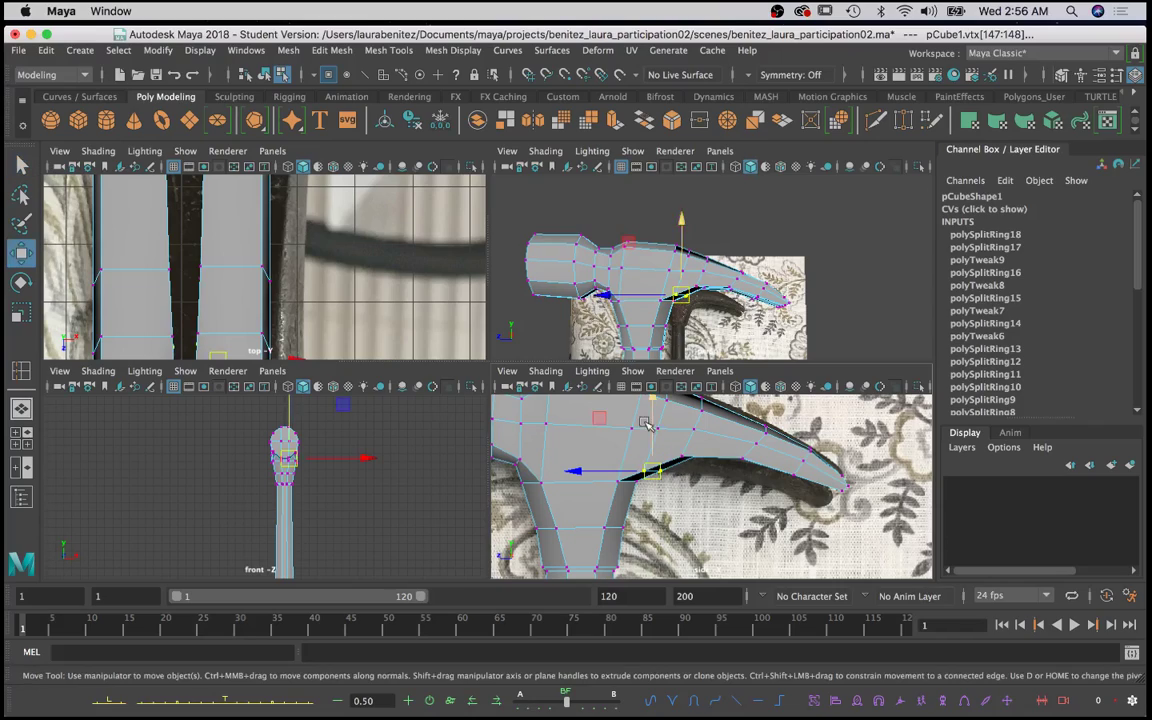
left_click_drag(652, 413, 653, 411)
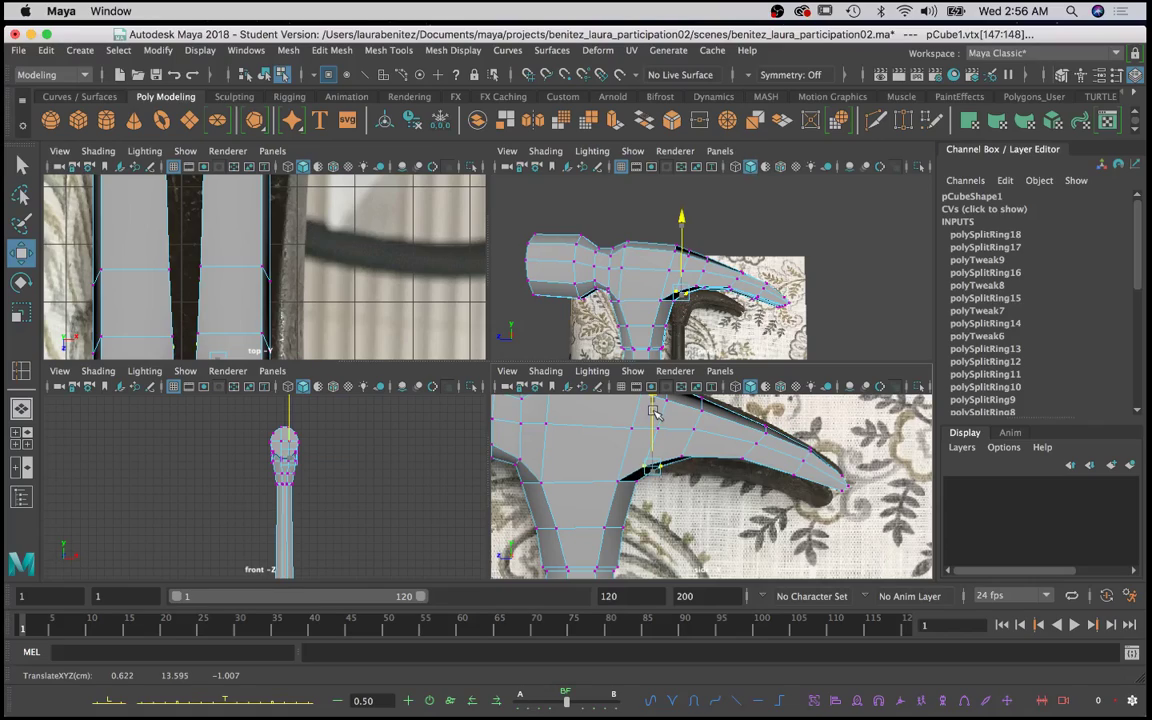
Step: Move the claw's underside vertex nearest the neck slightly upward and toward the claw to smooth the curve
key("q")
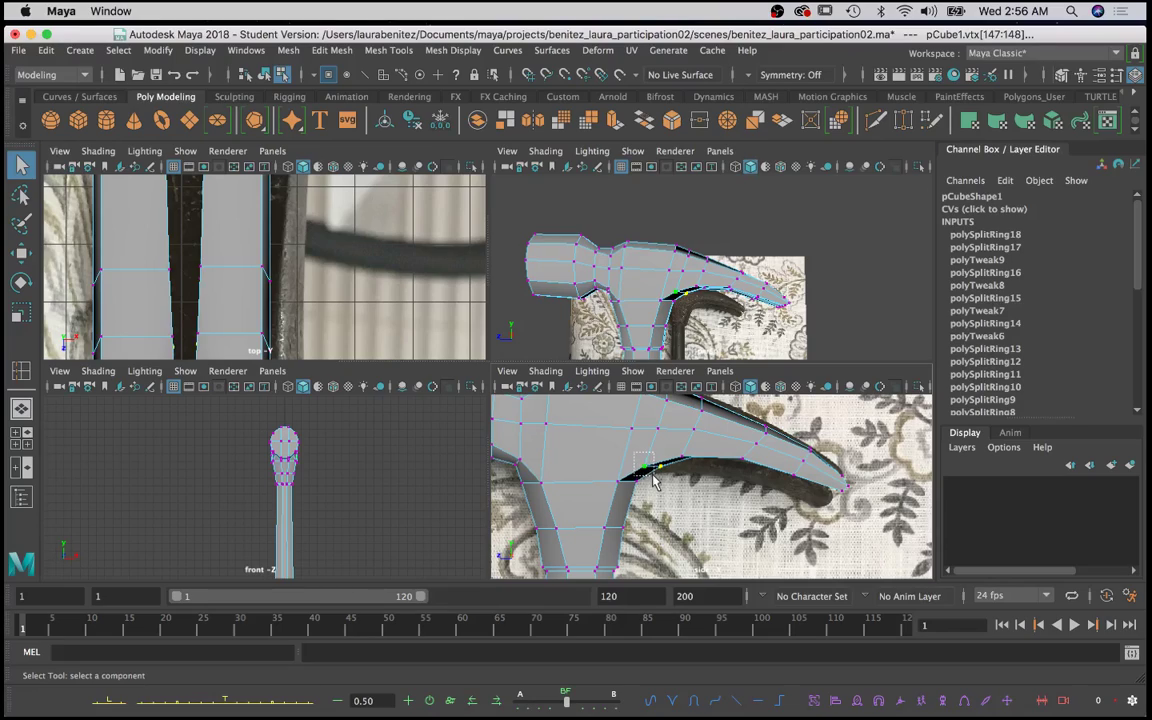
left_click_drag(634, 455, 655, 481)
key("w")
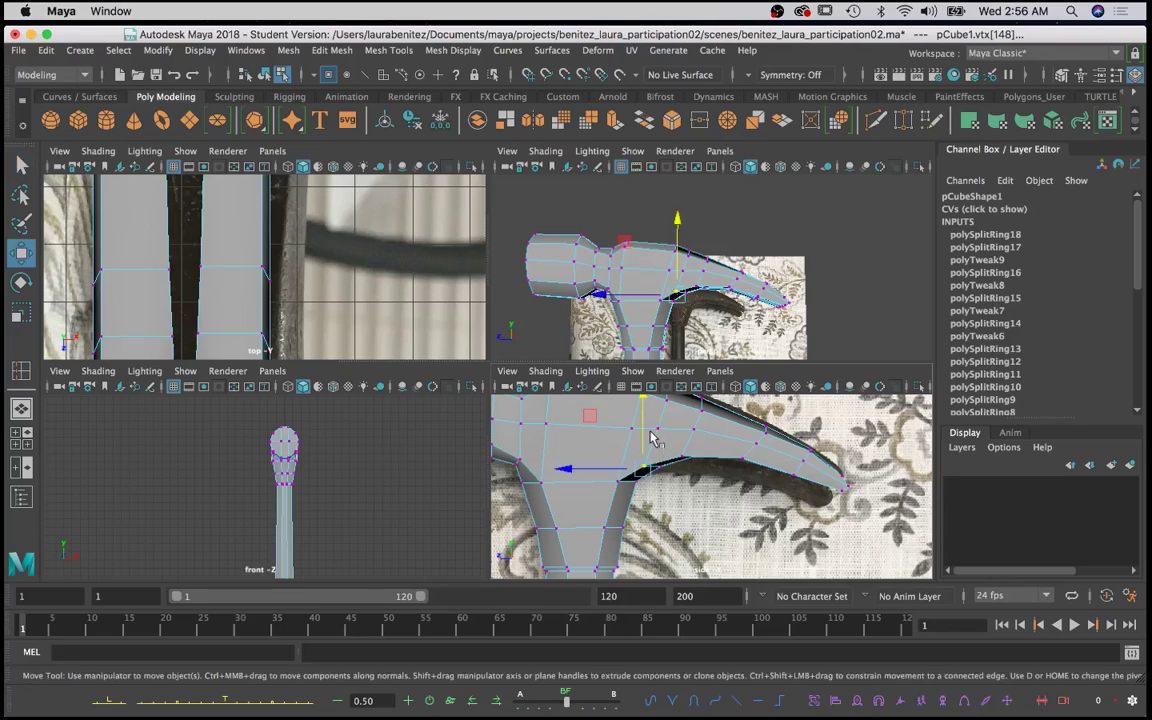
left_click_drag(643, 424, 643, 426)
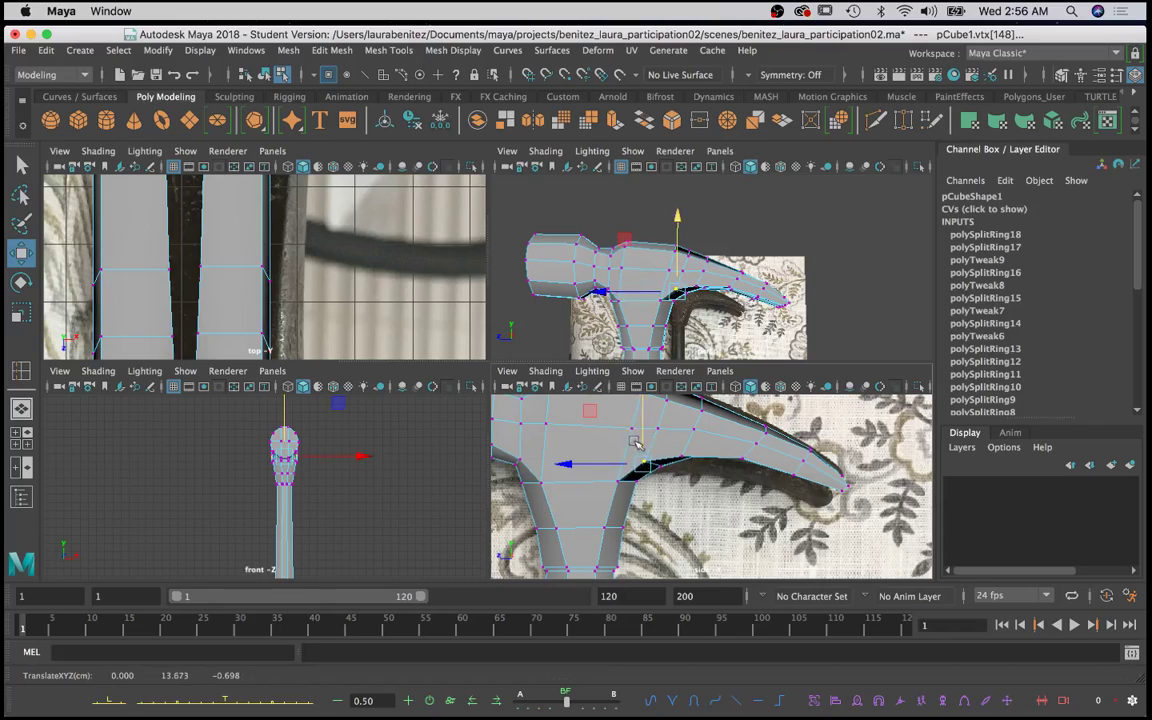
left_click_drag(598, 464, 604, 465)
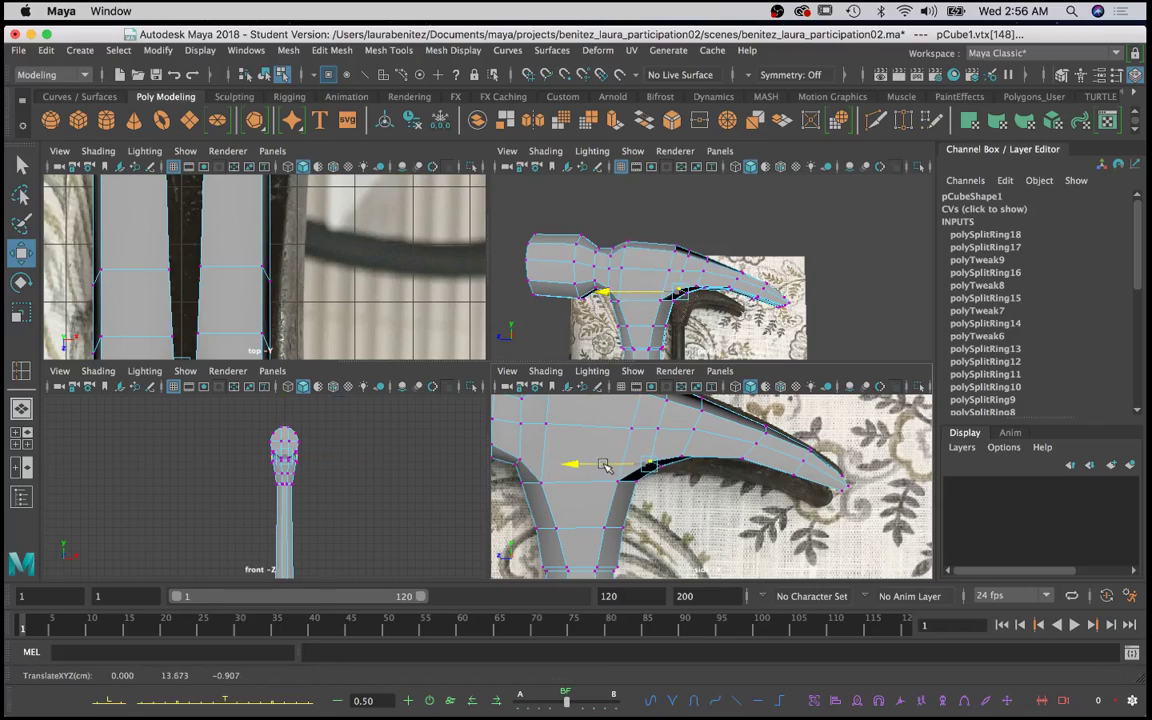
Step: Insert an edge loop running vertically through the middle of the hammer head and down the handle
mouse_move(553, 250)
left_mouse_down("alt")
mouse_move(489, 274)
mouse_move(253, 268)
mouse_move(396, 252)
mouse_move(601, 290)
mouse_move(463, 257)
mouse_move(557, 270)
left_mouse_up("alt")
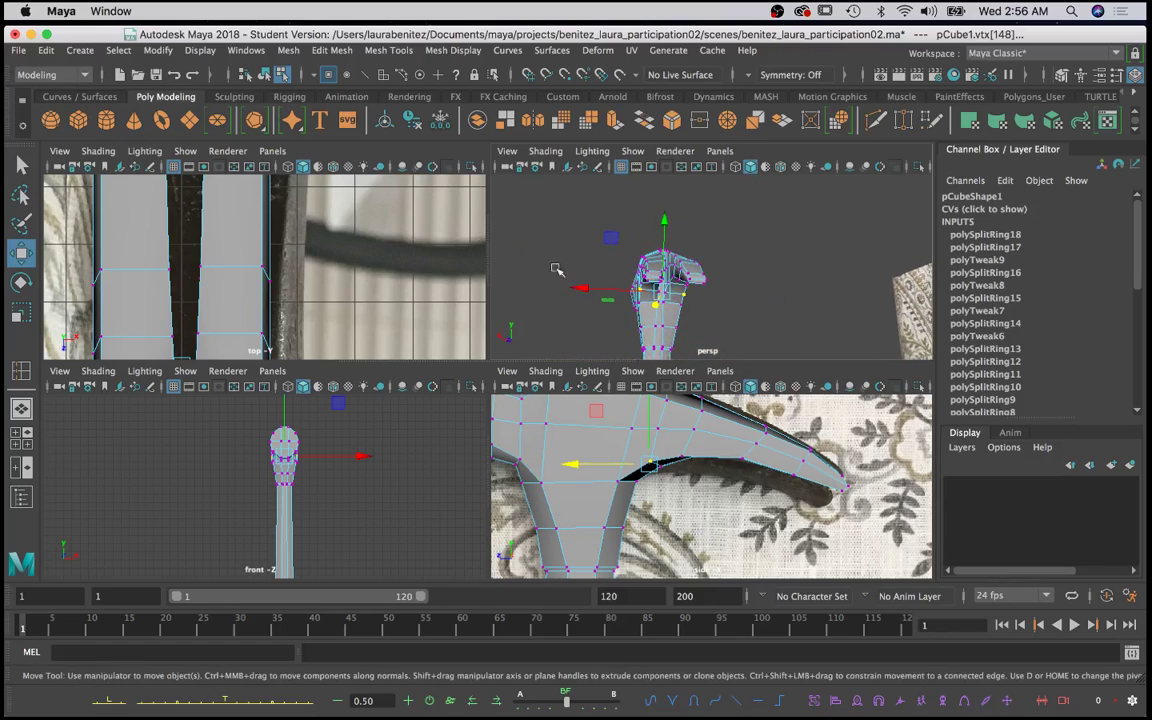
scroll(584, 281, "up", 4)
middle_click_drag(584, 282, 636, 260, "alt")
left_click_drag(636, 260, 675, 280, "alt")
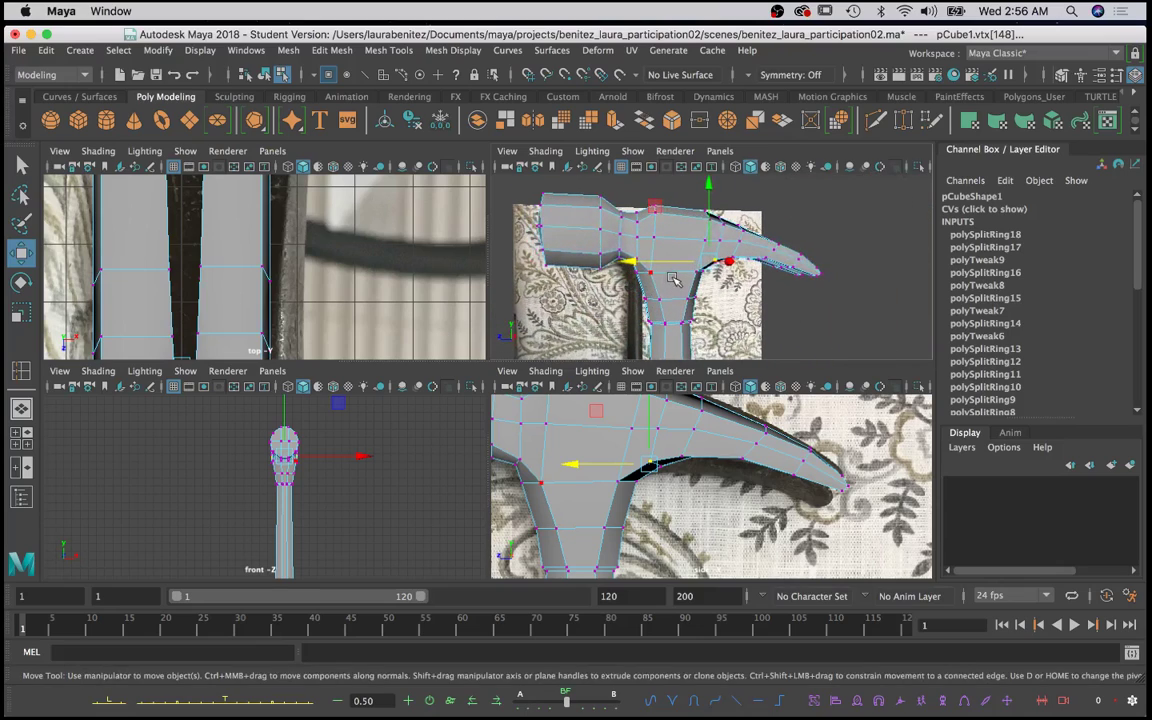
right_click_drag(666, 262, 727, 242)
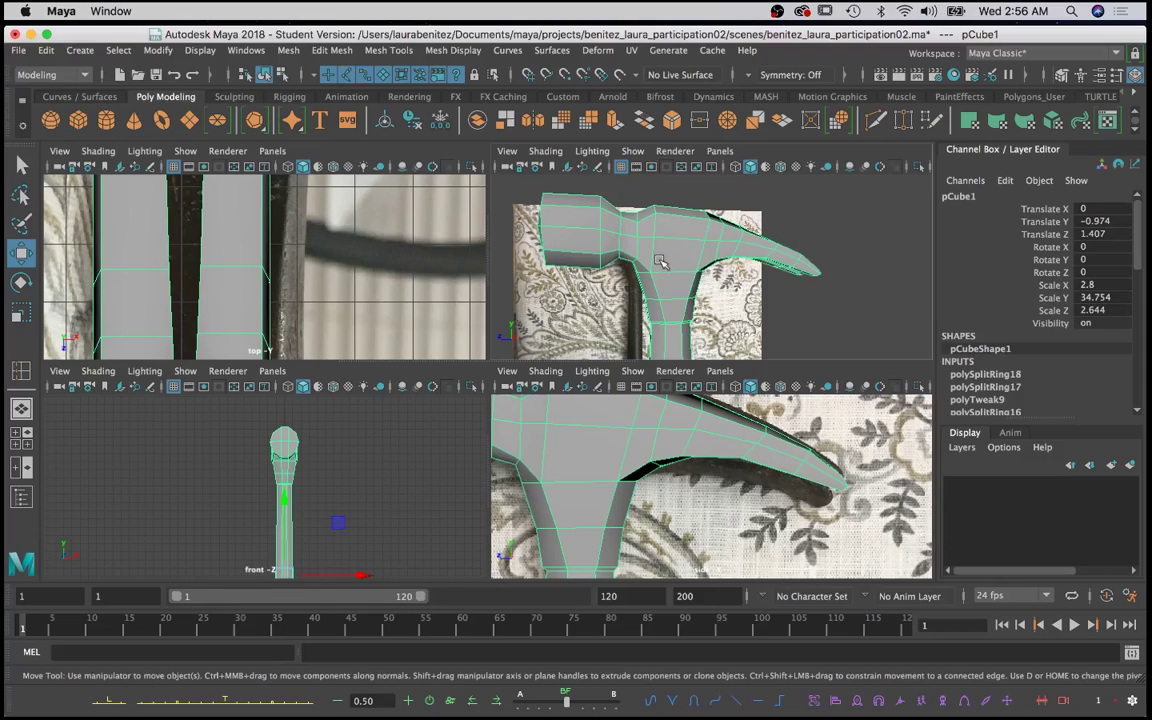
right_click_drag(668, 263, 588, 285, "shift")
scroll(600, 455, "down", 2)
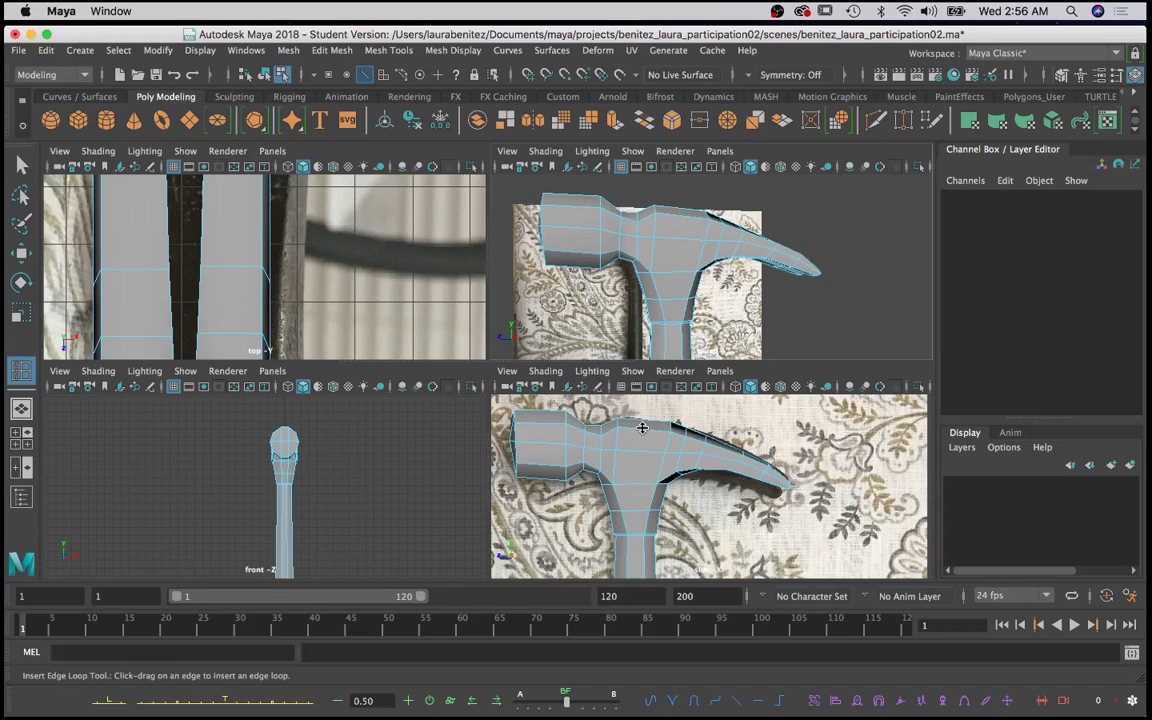
left_click(642, 428)
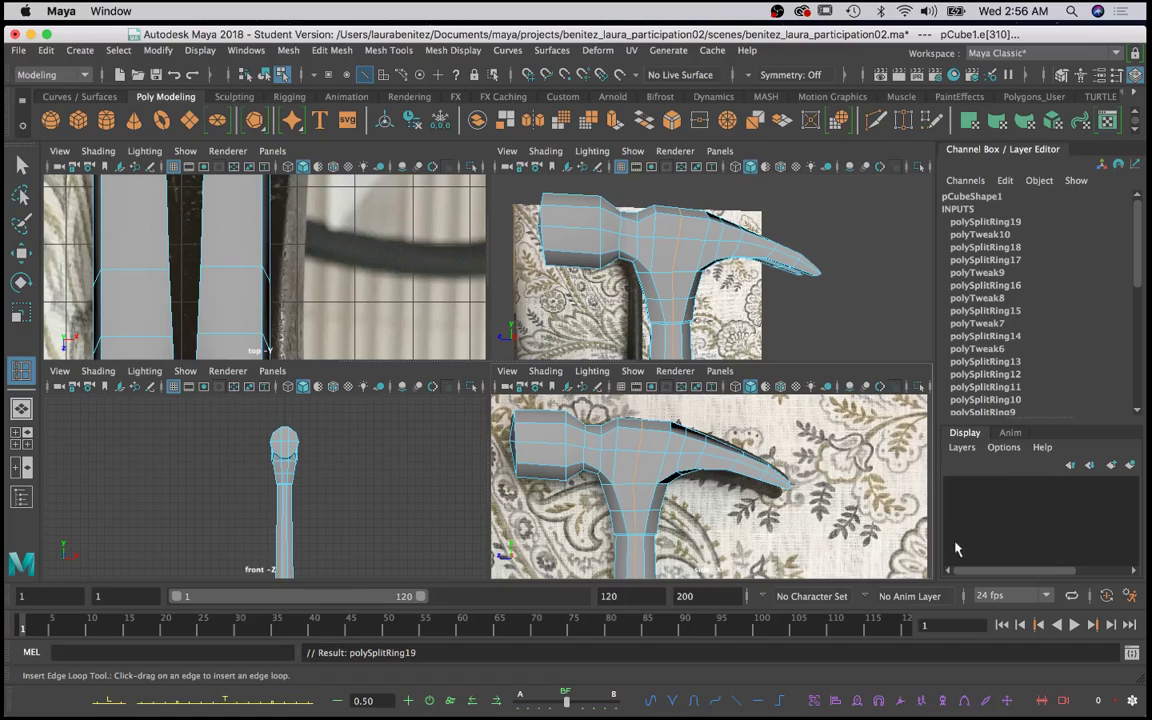
left_click_drag(860, 270, 548, 257, "alt")
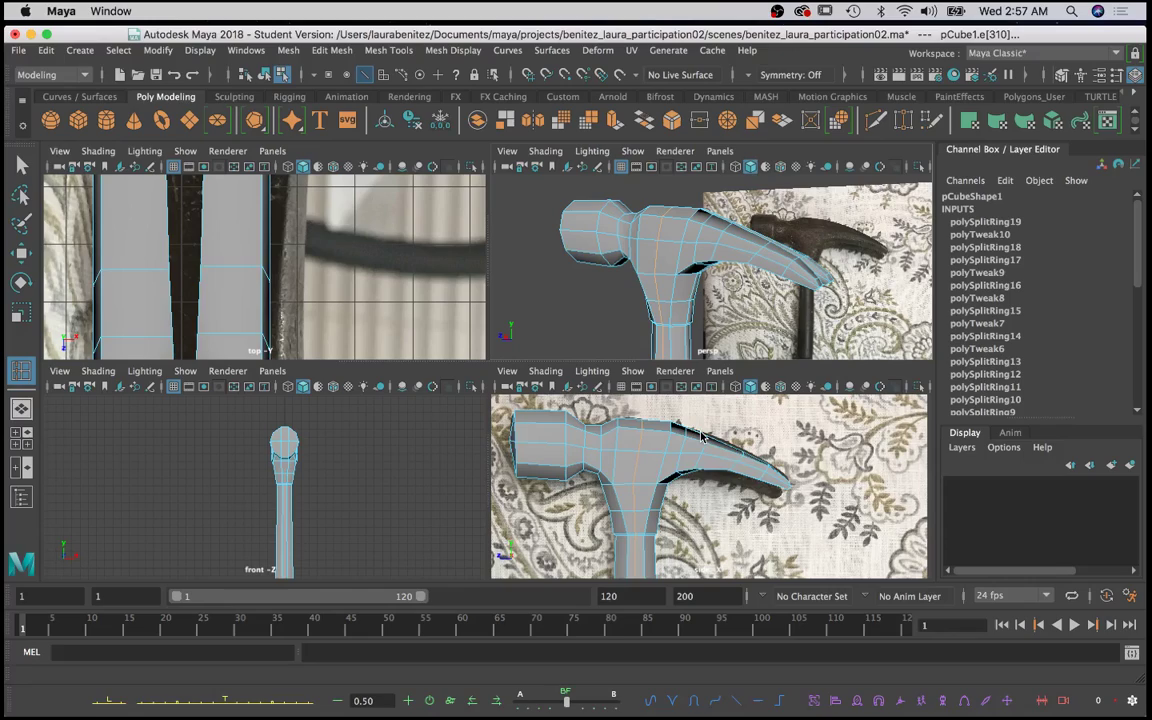
Step: Raise the new edge loop's top vertices slightly to round the upper edge of the hammer head
key("q")
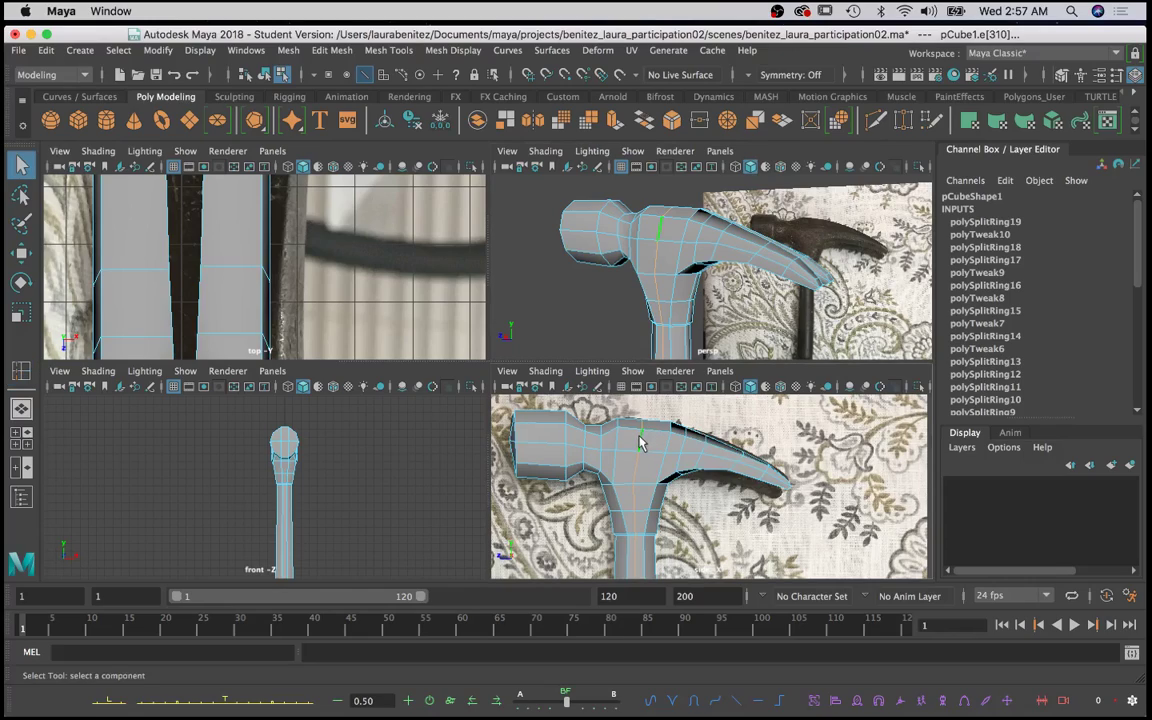
right_click_drag(640, 262, 563, 268)
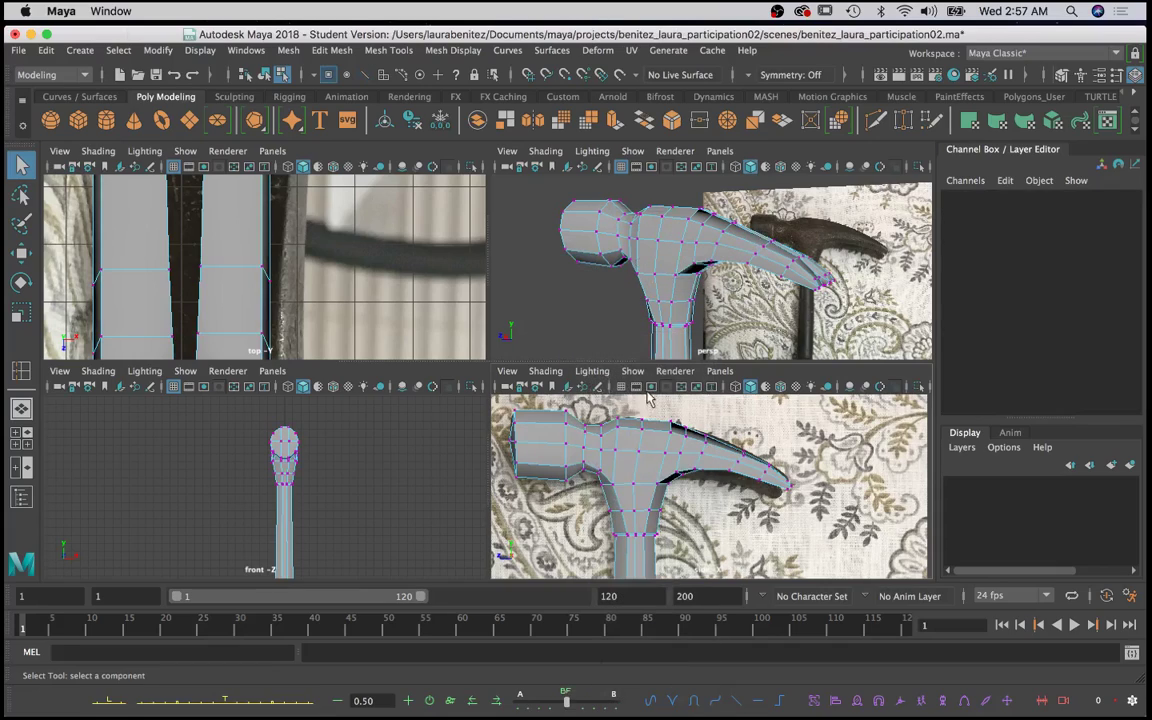
left_click_drag(624, 421, 657, 445)
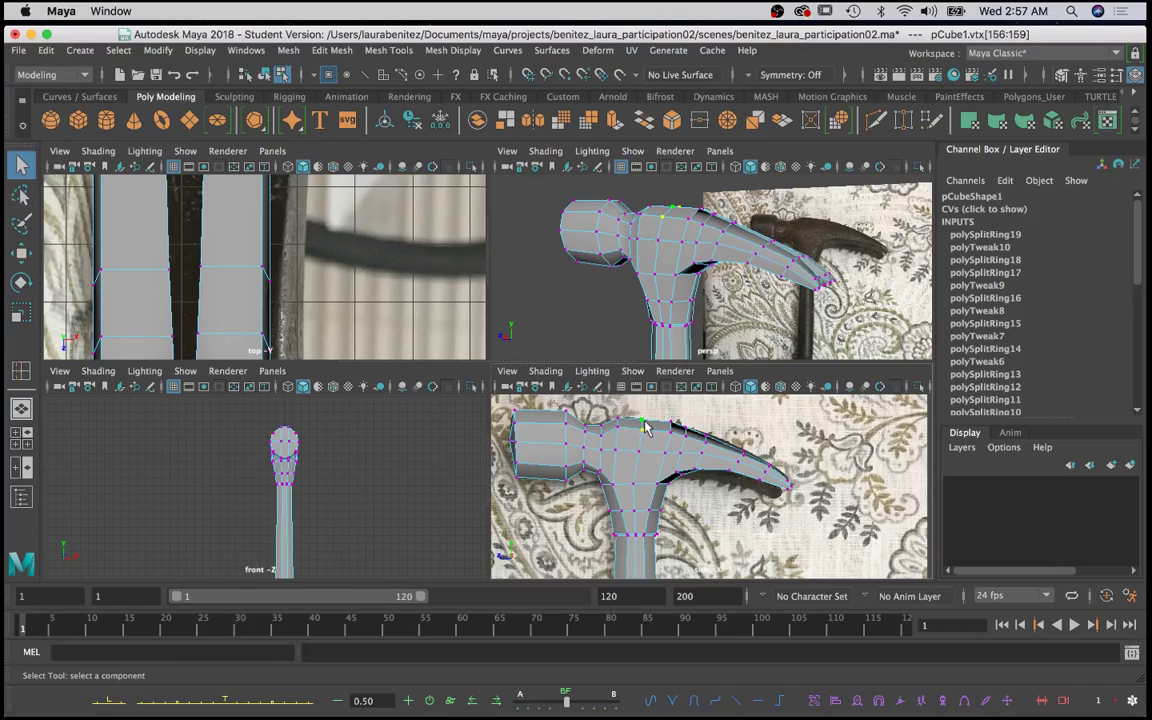
left_click_drag(640, 212, 848, 305, "alt")
key("w")
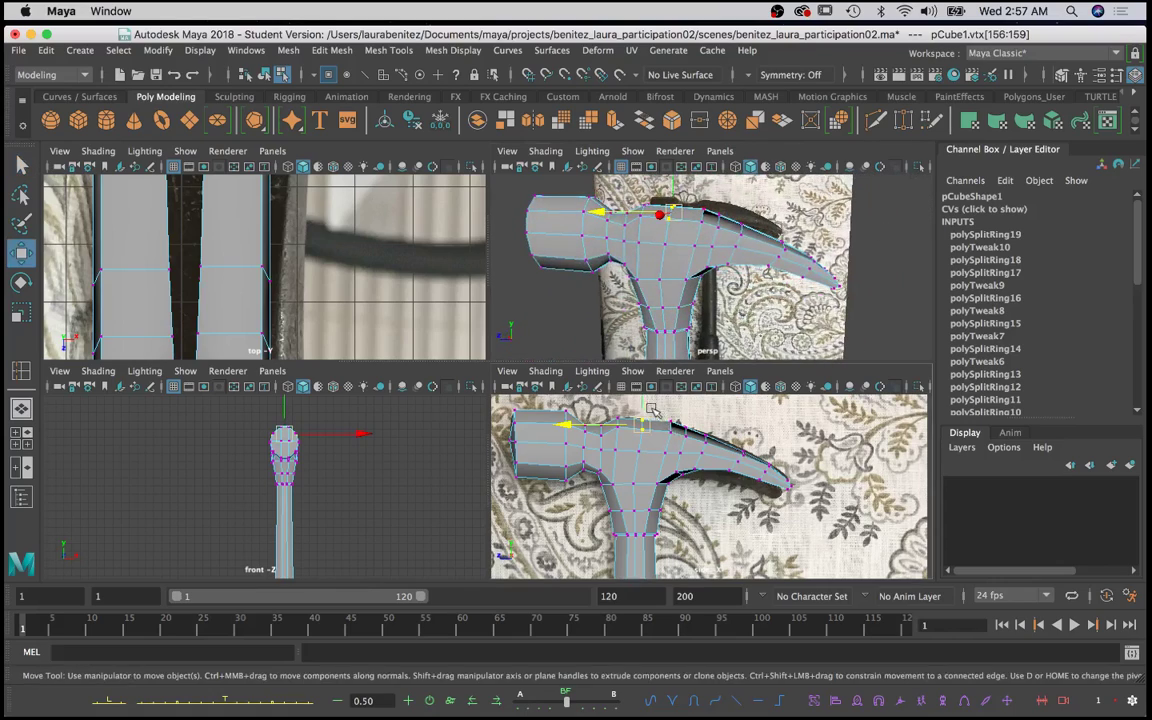
left_click(643, 408)
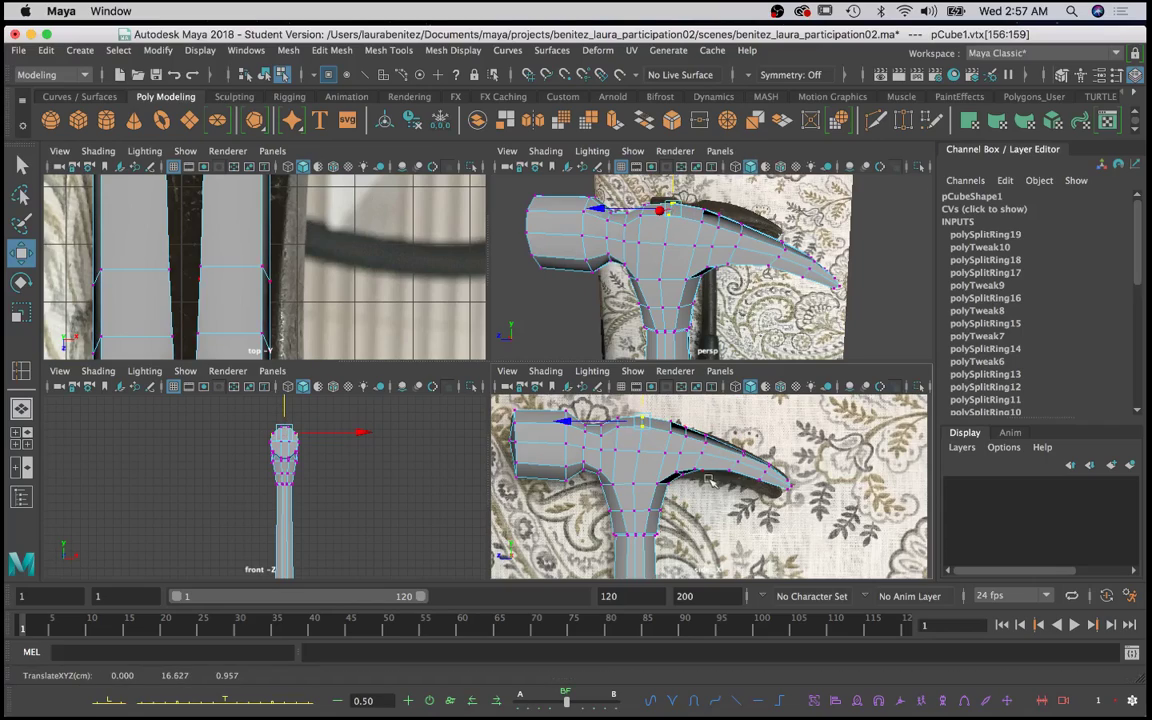
Step: Select the outer corner vertices on both sides of the neck's striking-face side, across its three rows, and scale them along the X axis
middle_click_drag(664, 515, 665, 455, "alt")
left_click_drag(720, 260, 799, 234, "alt")
scroll(711, 300, "up", 5)
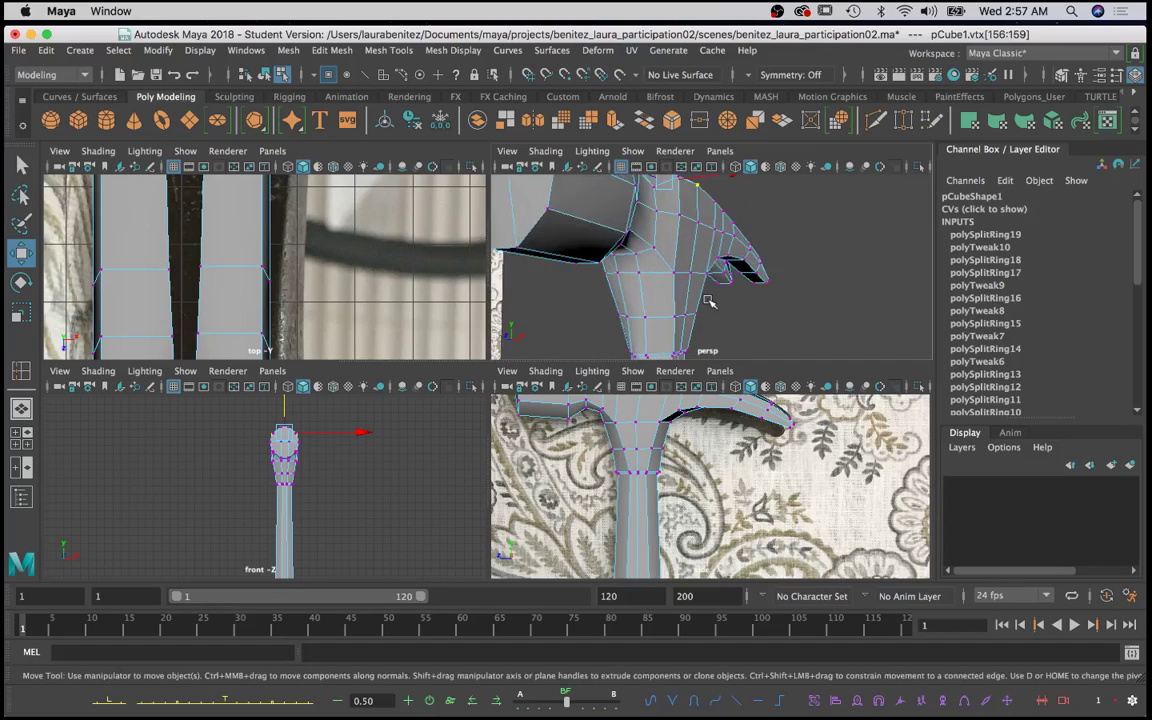
middle_click_drag(710, 300, 737, 259, "alt")
mouse_move(737, 259)
left_mouse_down("alt")
mouse_move(743, 267)
mouse_move(720, 268)
left_mouse_up("alt")
left_click(640, 216)
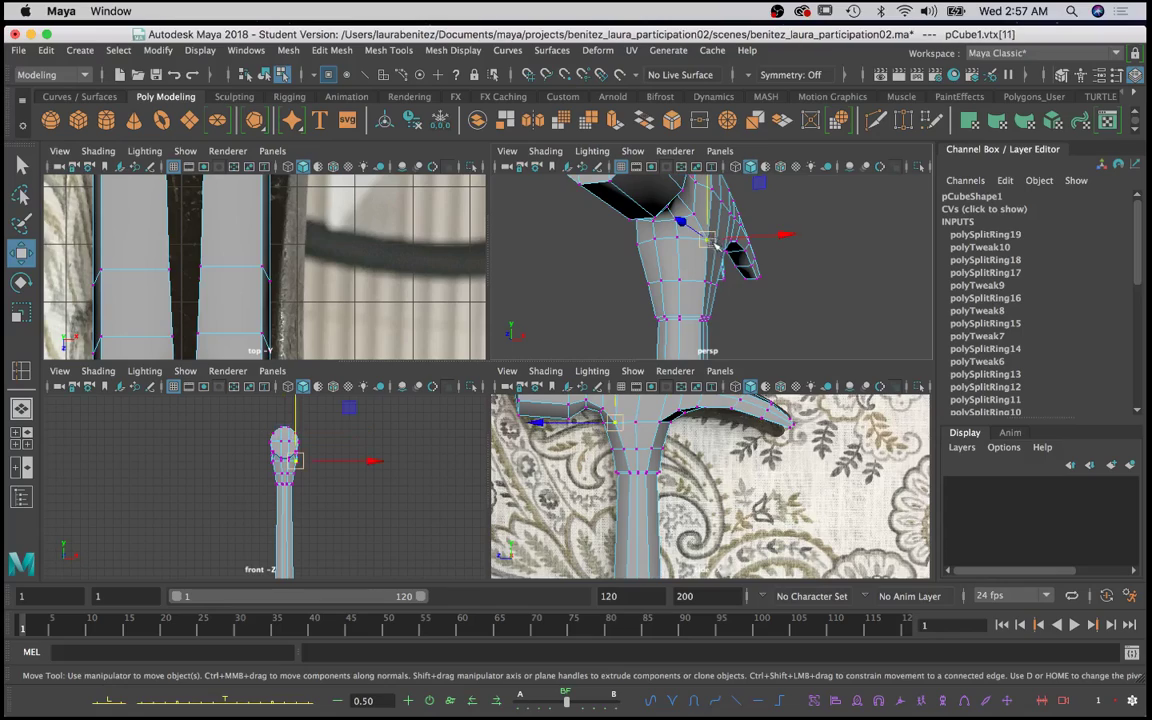
key("q")
left_click_drag(632, 258, 705, 299)
left_click(704, 318, "shift")
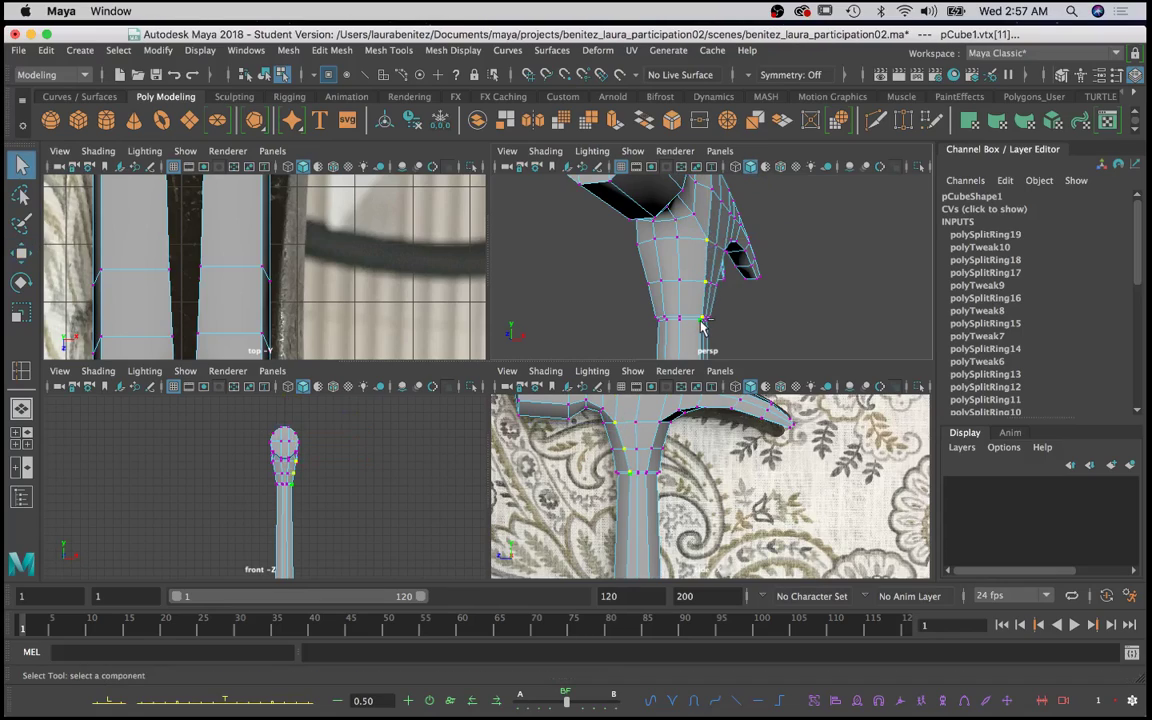
left_click_drag(622, 296, 680, 250, "alt")
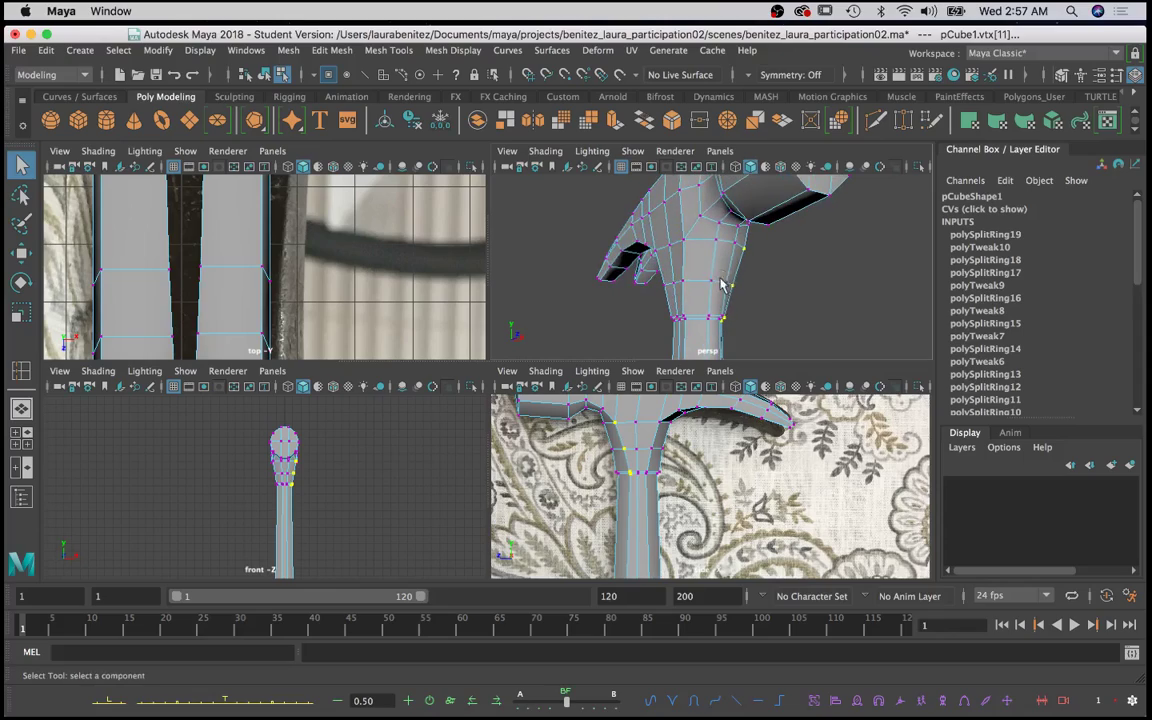
left_click(684, 241, "shift")
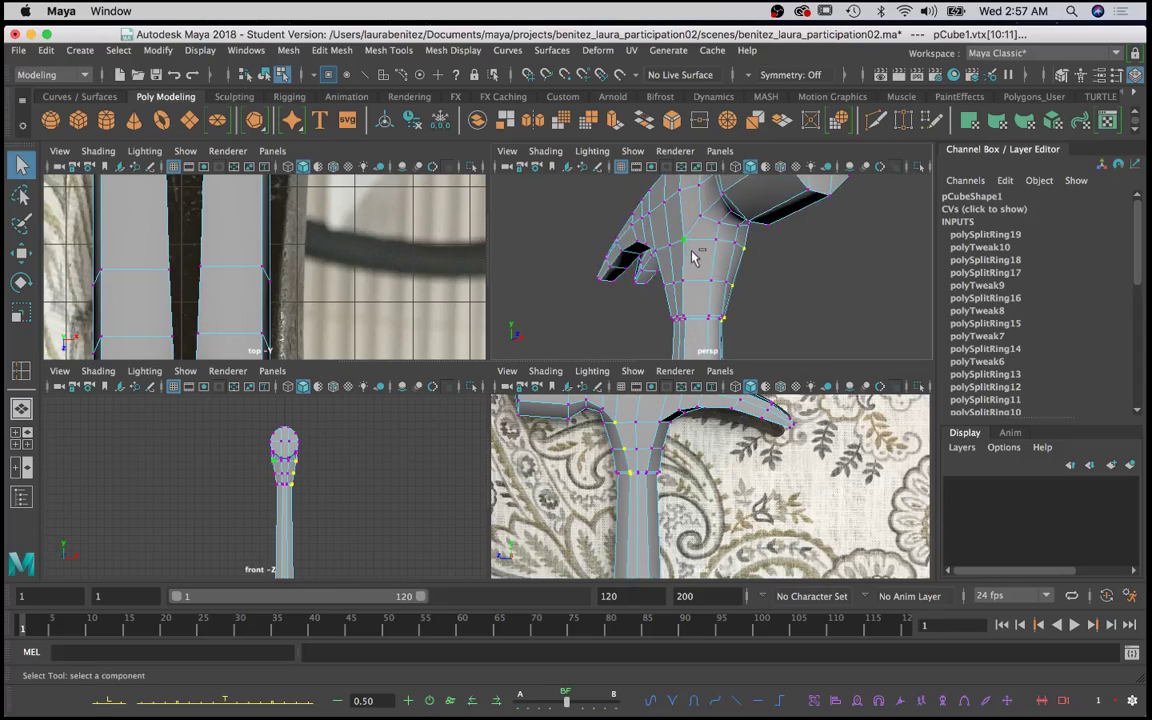
left_click(686, 319, "shift")
left_click_drag(757, 302, 720, 308, "alt")
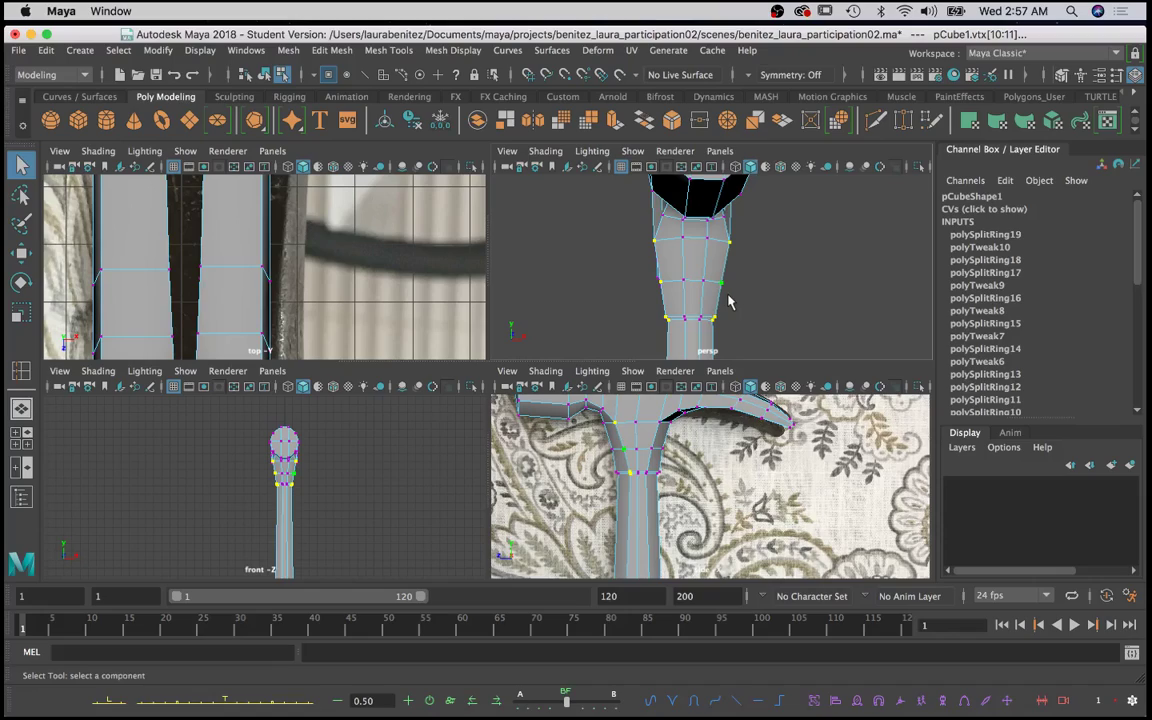
key("r")
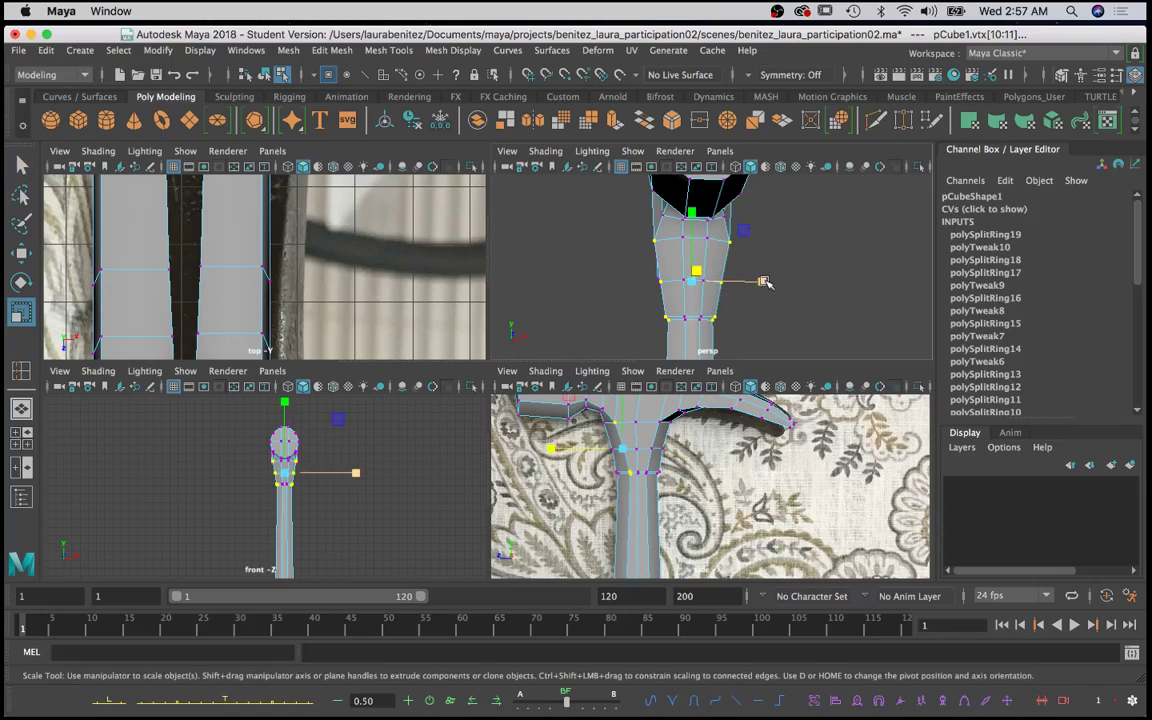
left_click(763, 281)
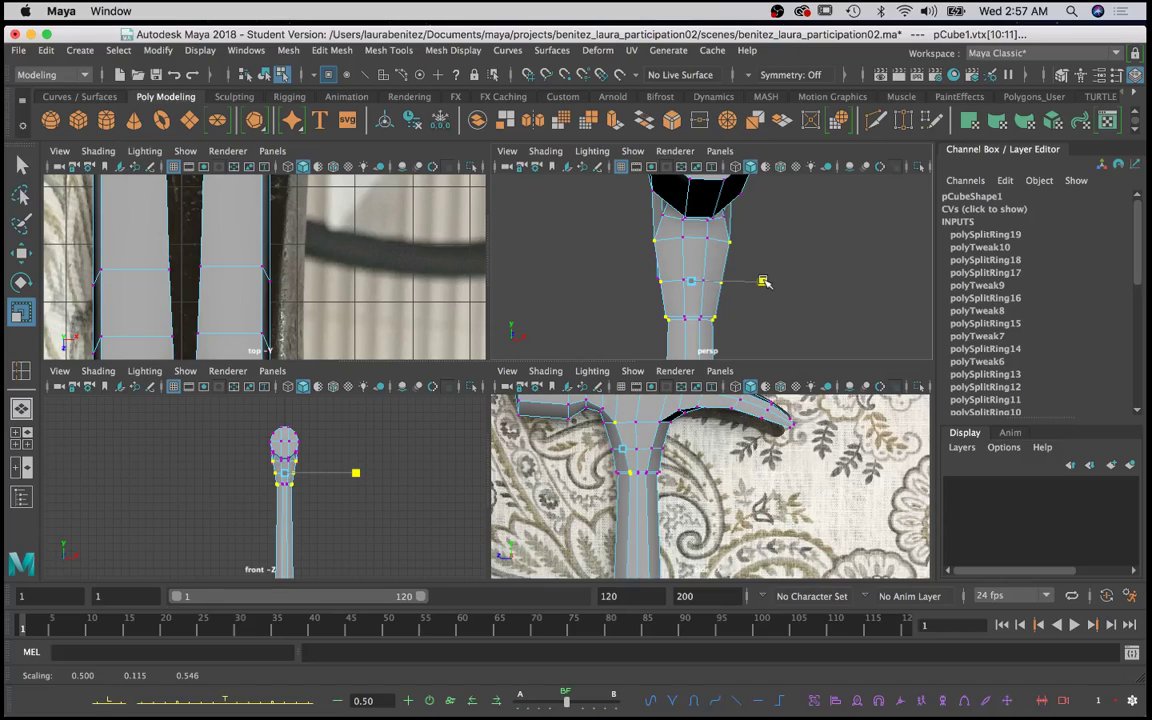
left_click_drag(763, 281, 520, 298)
Step: Select the outer corner vertices on both sides of the neck's claw side, across its three rows, and scale them slightly inward along X
left_click_drag(600, 295, 669, 250, "alt")
scroll(700, 283, "up", 6)
key("q")
left_click(663, 258)
left_click(658, 322, "shift")
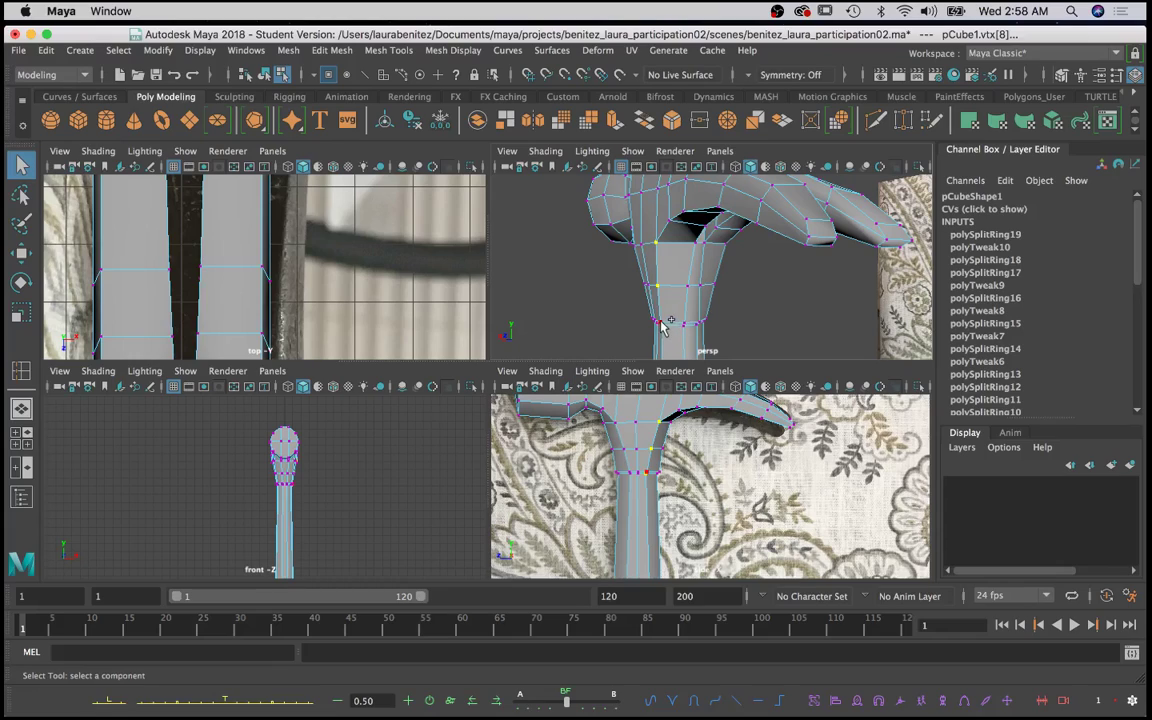
left_click_drag(748, 282, 622, 267, "alt")
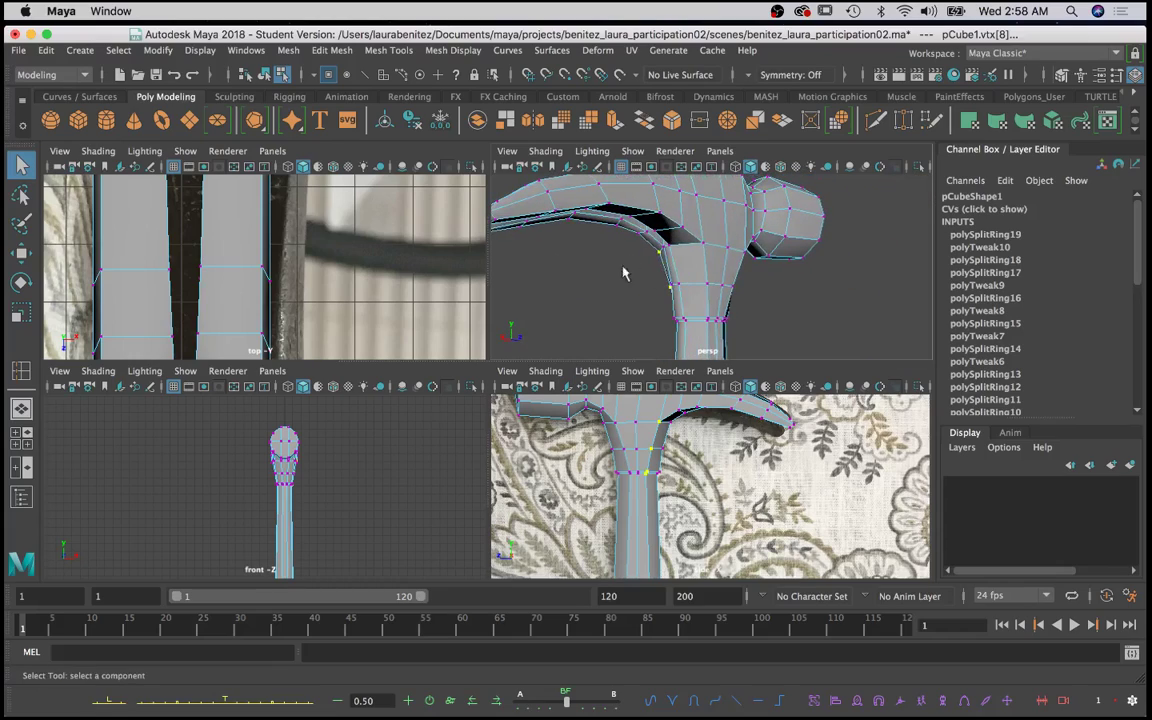
left_click(708, 255, "shift")
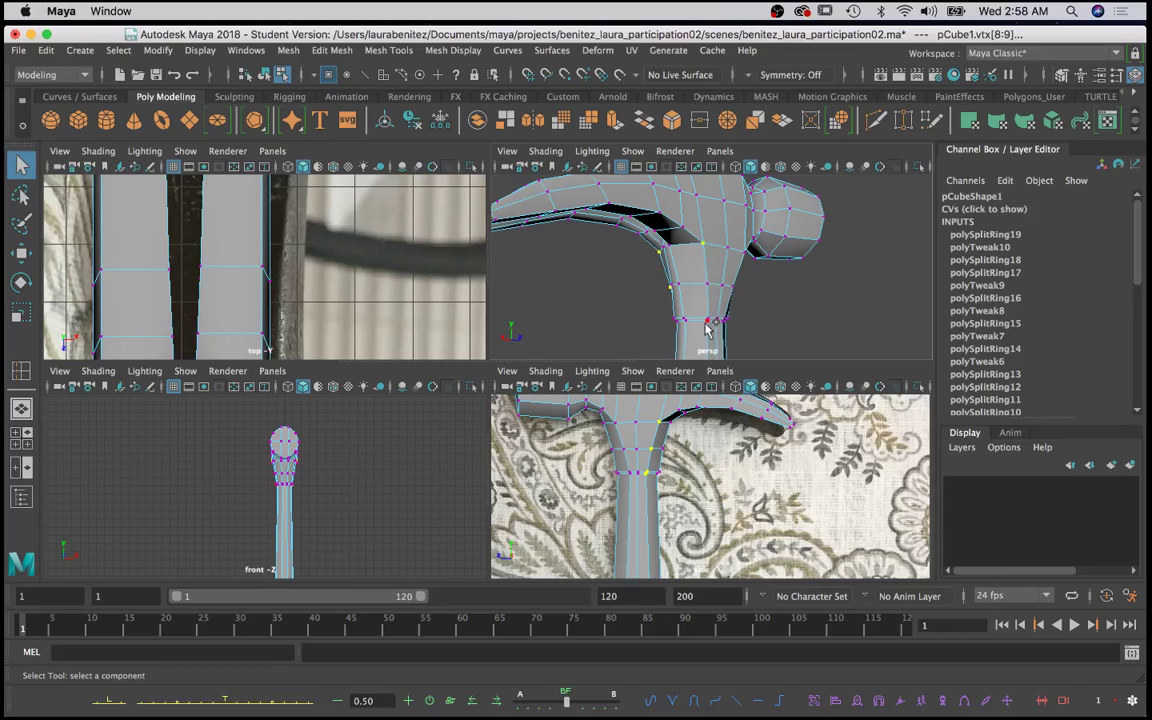
left_click_drag(707, 325, 780, 318, "alt")
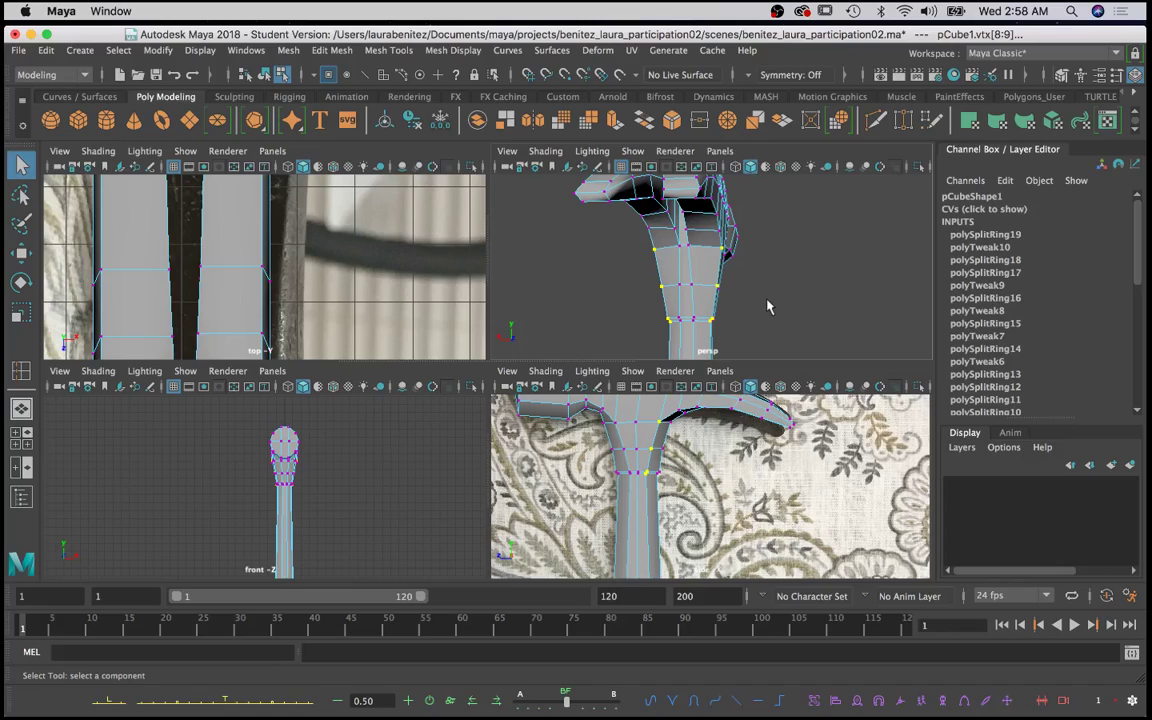
key("r")
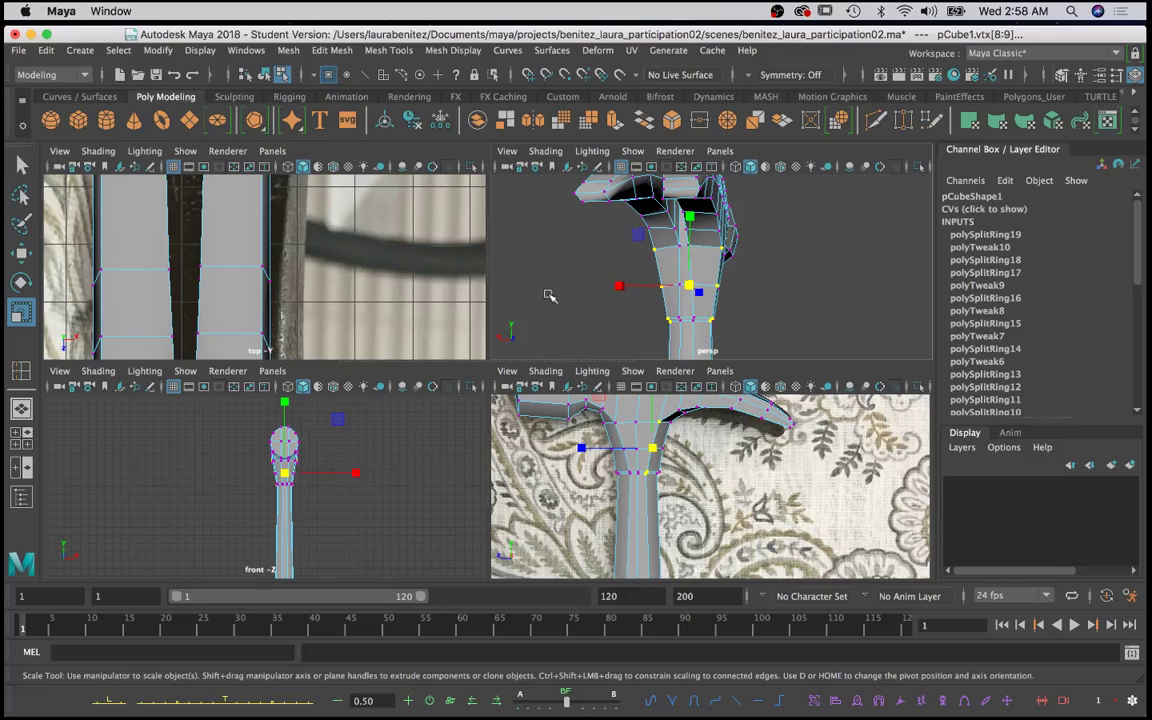
left_click_drag(618, 288, 622, 286)
Step: Examine the hammer's overall shape against the reference photo and the bottom end of the handle in perspective
left_click_drag(626, 290, 476, 314, "alt")
scroll(674, 302, "down", 5)
left_click_drag(676, 302, 932, 309, "alt")
middle_click_drag(599, 290, 586, 195, "alt")
scroll(624, 285, "down", 5)
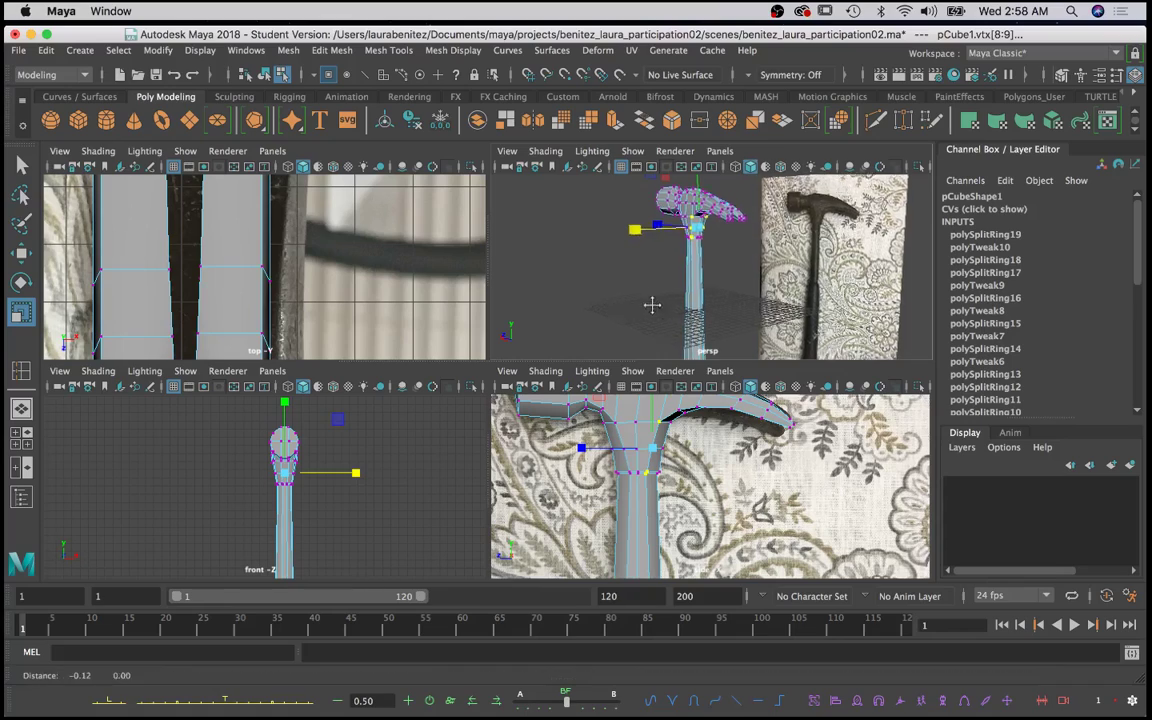
middle_click_drag(653, 303, 625, 205, "alt")
scroll(660, 258, "up", 5)
middle_click_drag(653, 280, 745, 252, "alt")
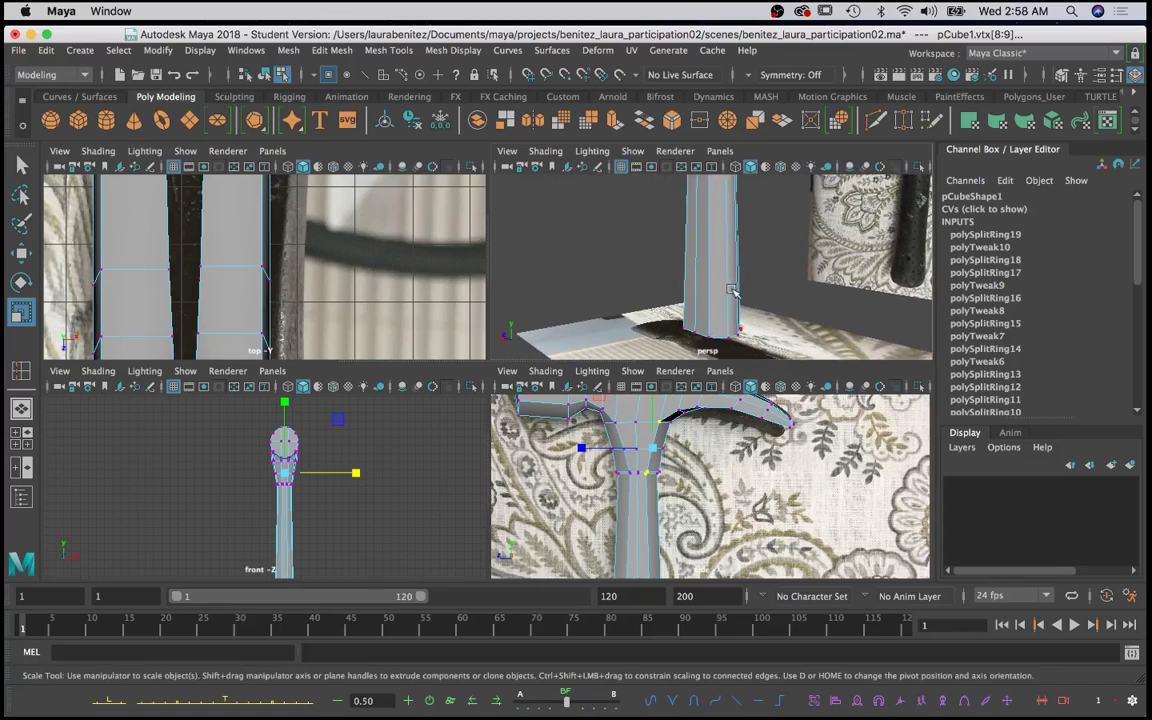
Step: Select the horizontal reference image plane and lower it along Y to about -31.181, clear of the handle's bottom end
key("q")
right_click_drag(717, 262, 789, 240)
left_click_drag(789, 240, 722, 342, "alt")
right_click_drag(719, 262, 760, 241)
right_click(757, 318)
left_click(767, 331)
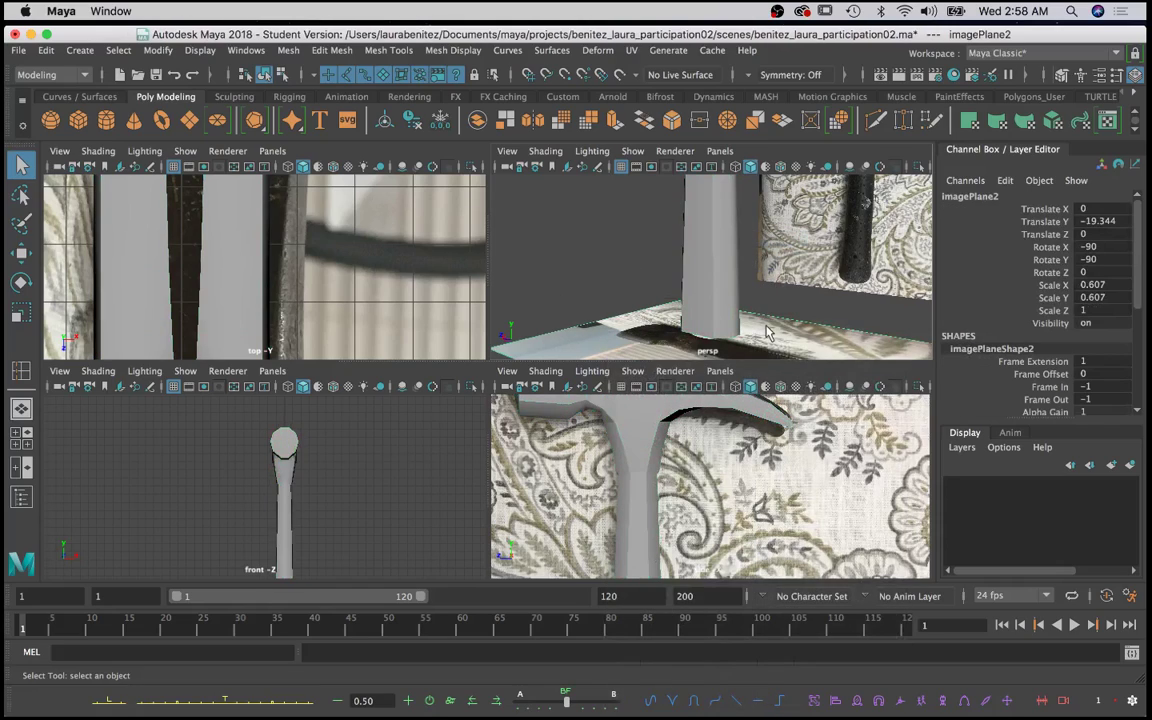
scroll(710, 323, "down", 10)
scroll(712, 322, "up", 5)
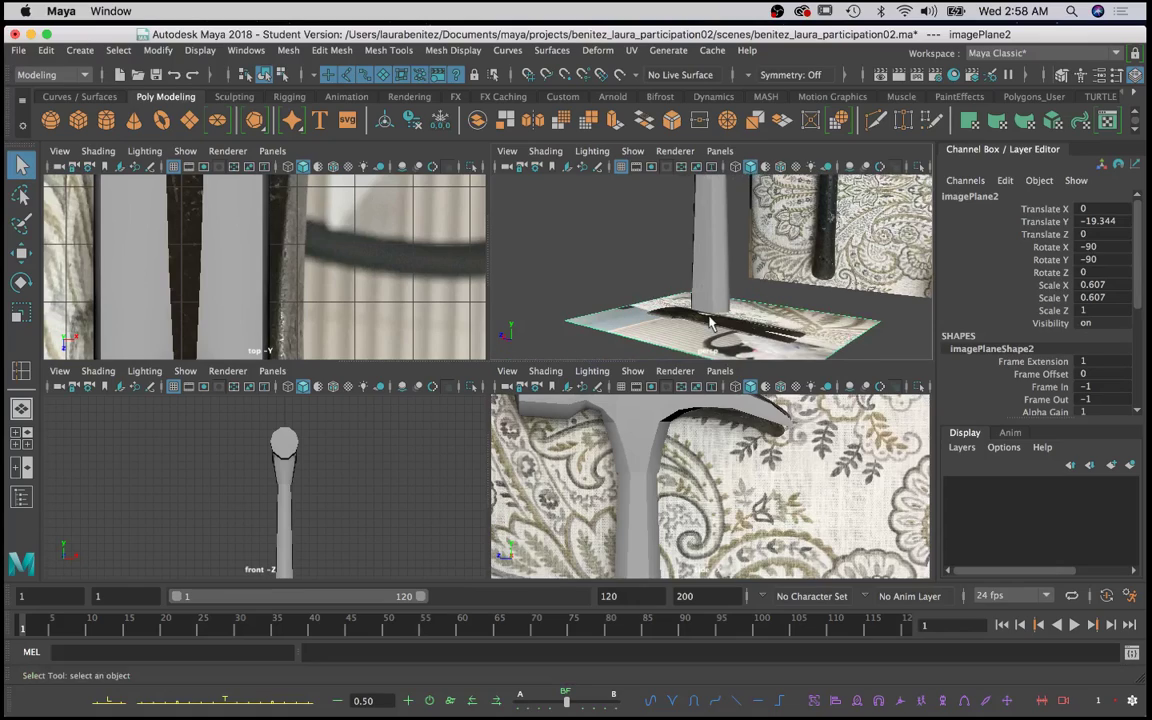
key("w")
left_click_drag(719, 242, 726, 347)
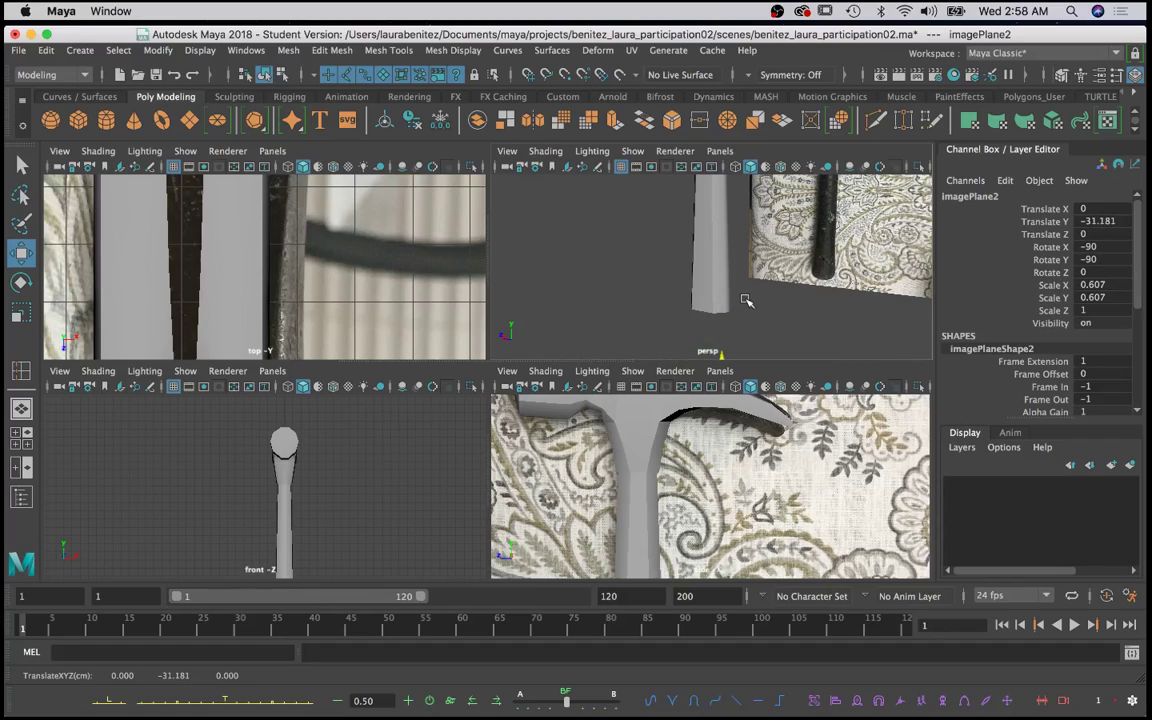
Step: Examine the underside of the handle's bottom end up close in perspective
middle_click_drag(746, 300, 746, 237, "alt")
left_click_drag(746, 237, 759, 193, "alt")
scroll(754, 201, "up", 5)
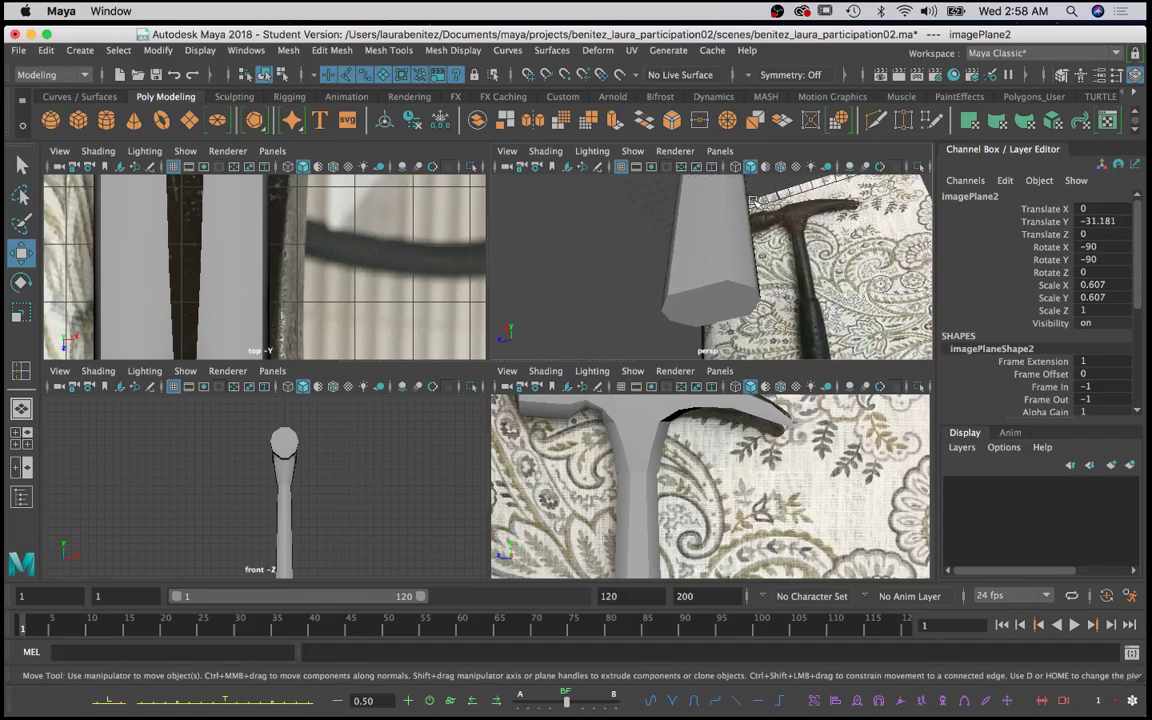
scroll(752, 250, "up", 4)
middle_click_drag(731, 333, 695, 260, "alt")
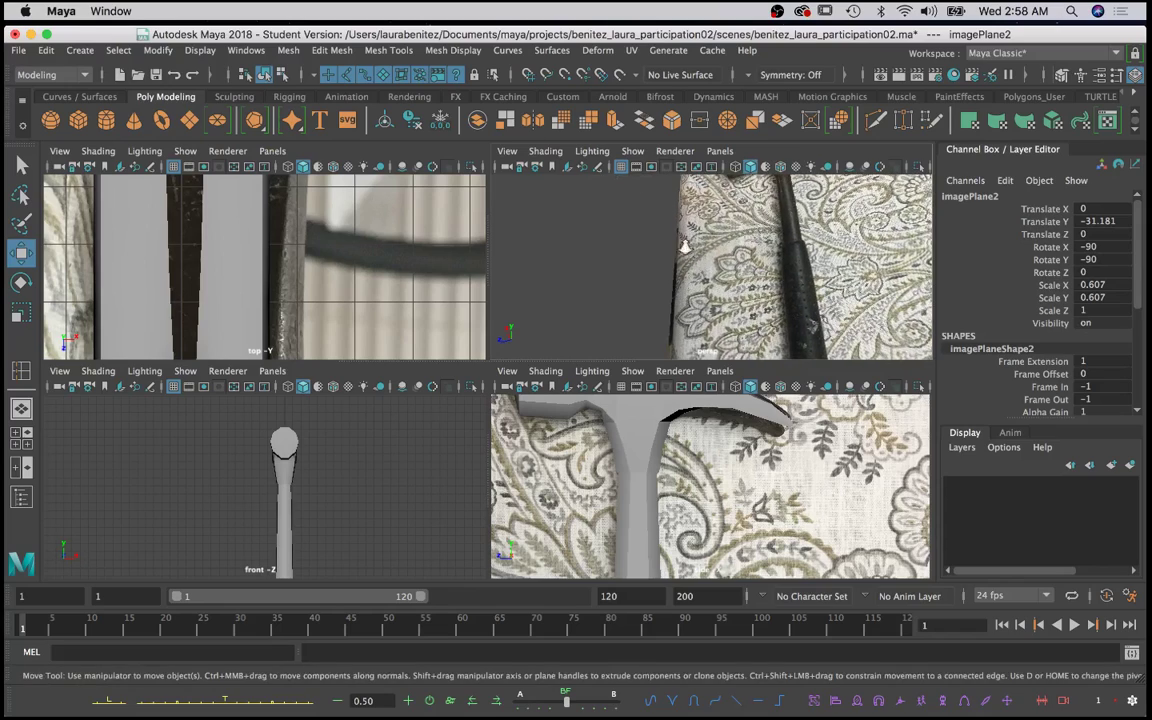
key("f")
left_click_drag(685, 247, 662, 241, "alt")
right_click_drag(662, 241, 800, 410, "alt")
middle_click_drag(613, 234, 635, 278, "alt")
right_click_drag(638, 255, 837, 464, "alt")
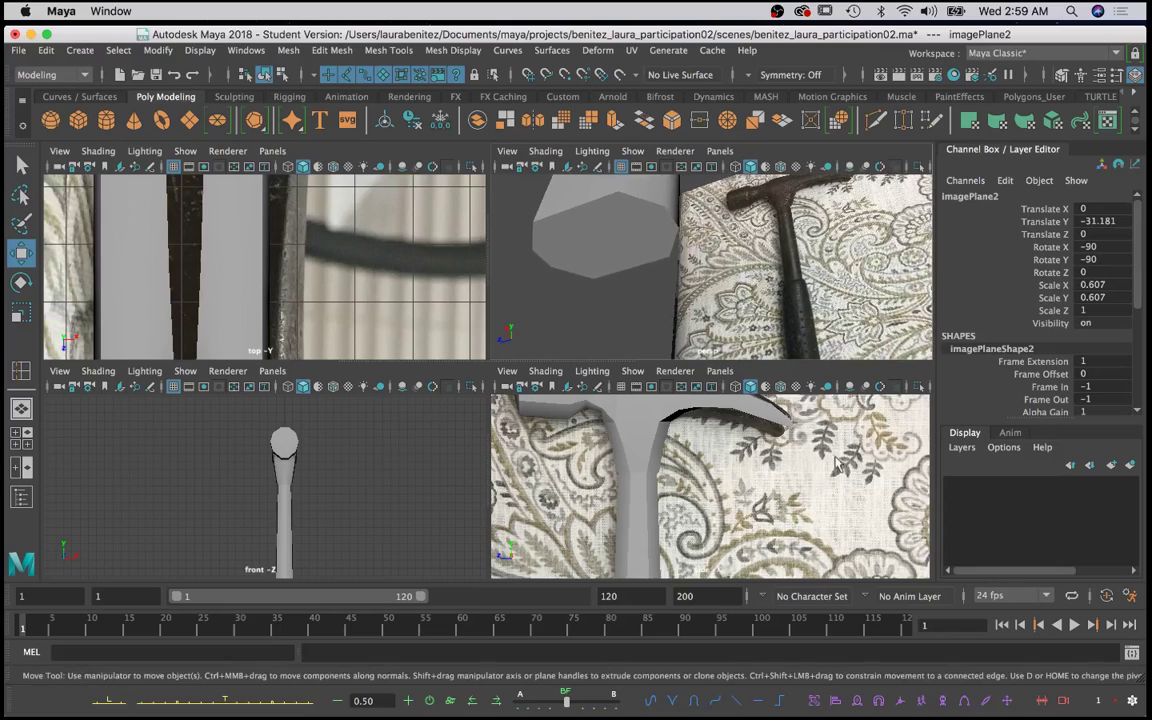
middle_click_drag(600, 243, 625, 247, "alt")
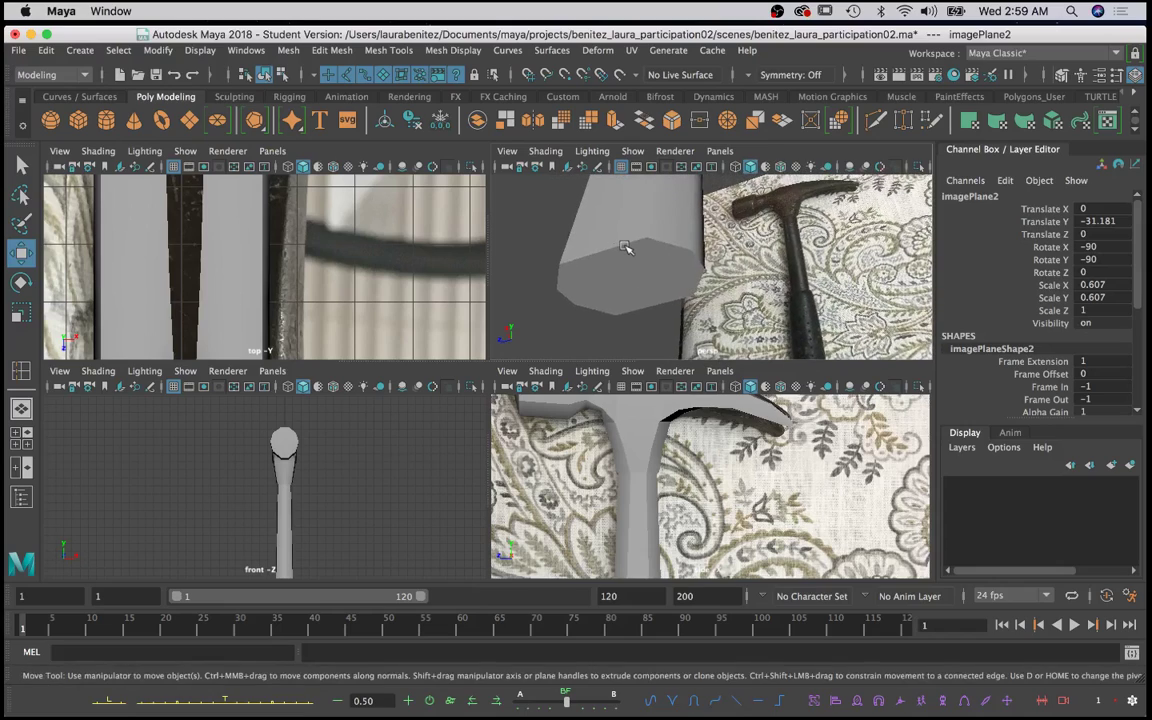
Step: Select all border edges around the handle's bottom face and bevel them
key("q")
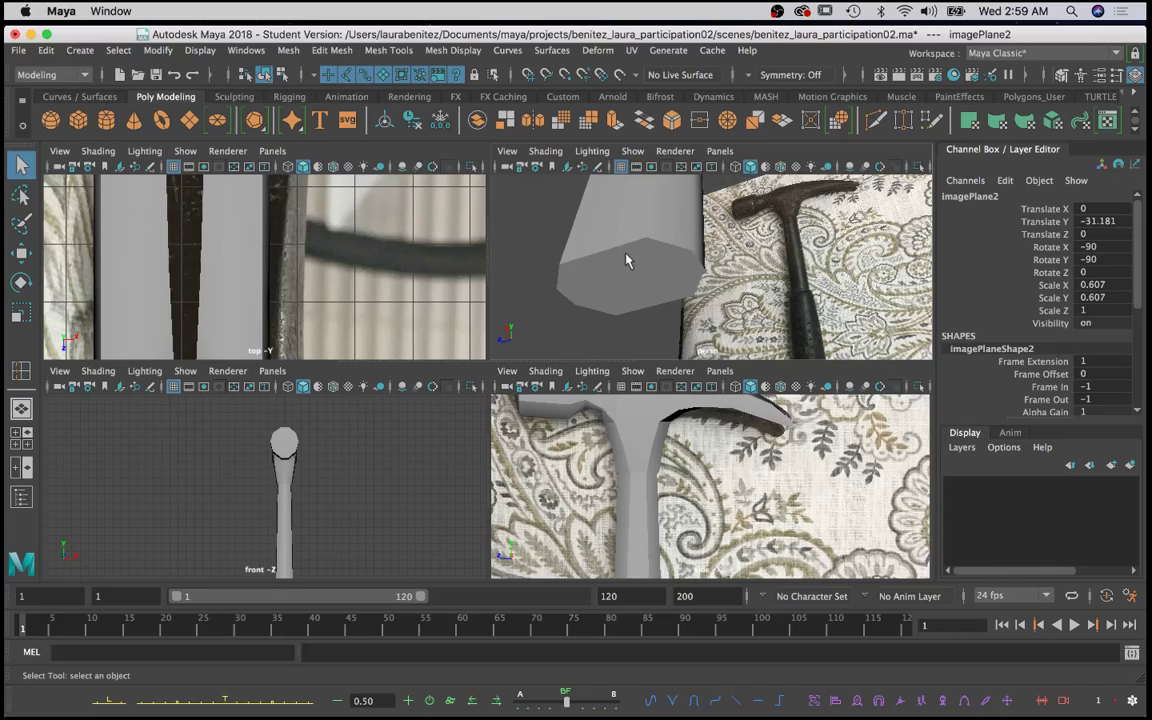
right_click_drag(627, 258, 671, 239)
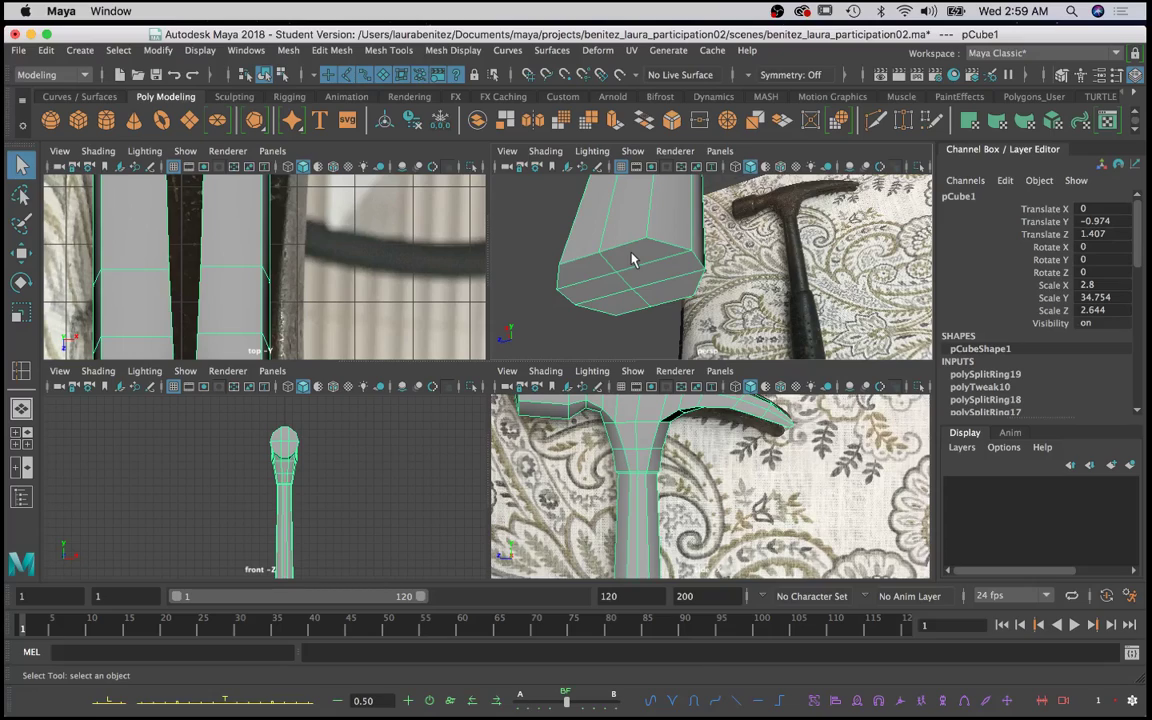
right_click_drag(631, 259, 641, 214)
left_click(628, 244)
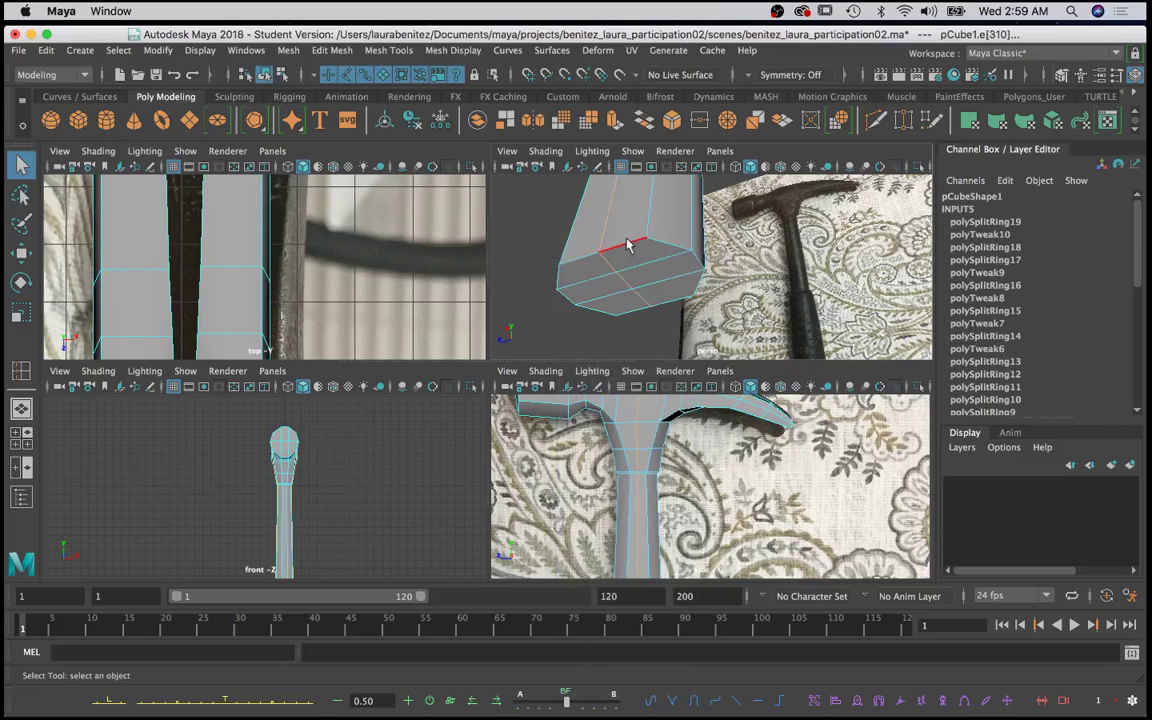
left_click(624, 248)
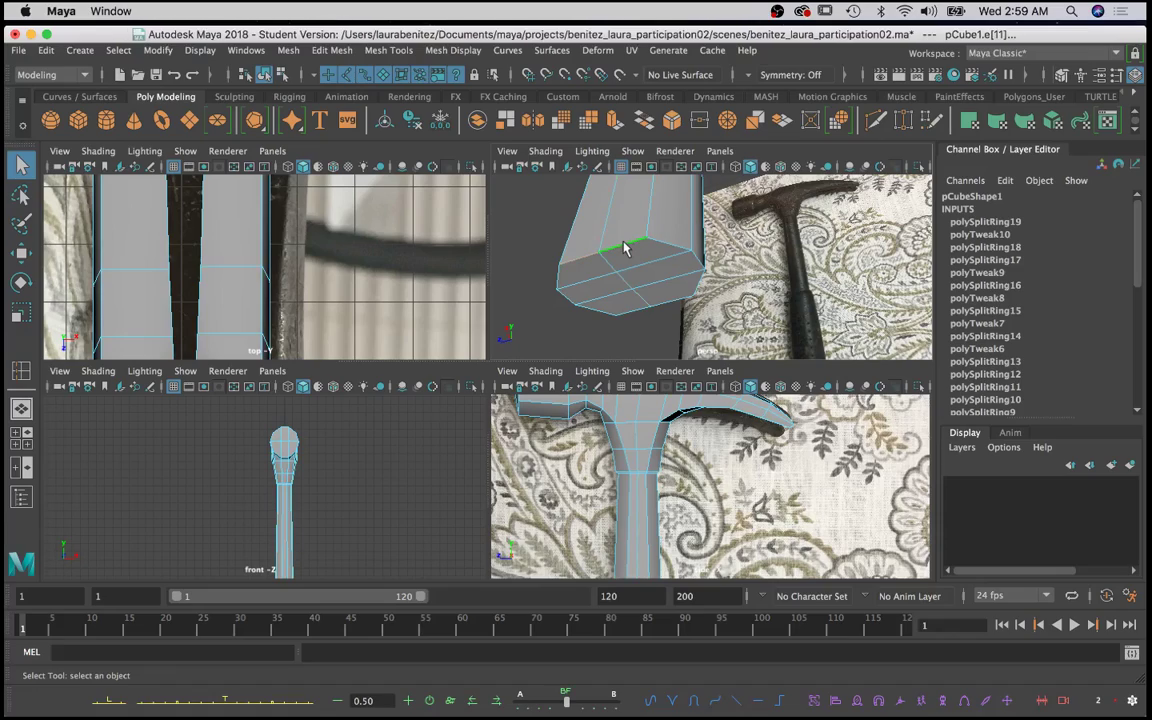
left_click(620, 253)
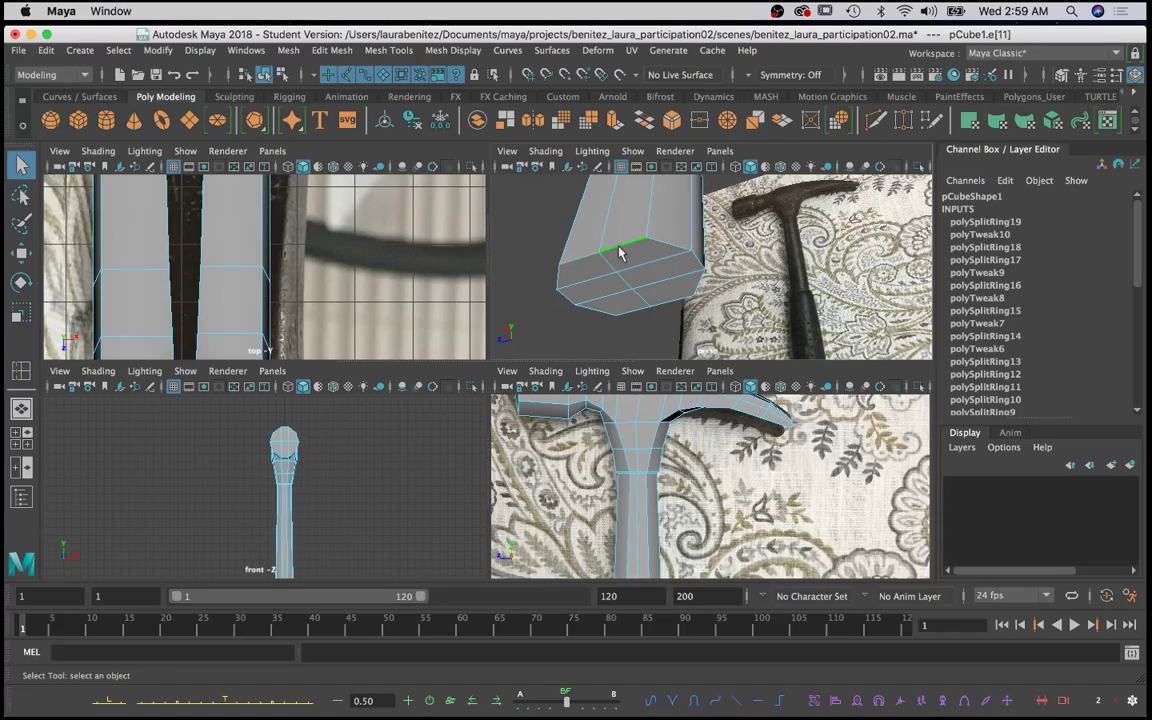
double_click(618, 248)
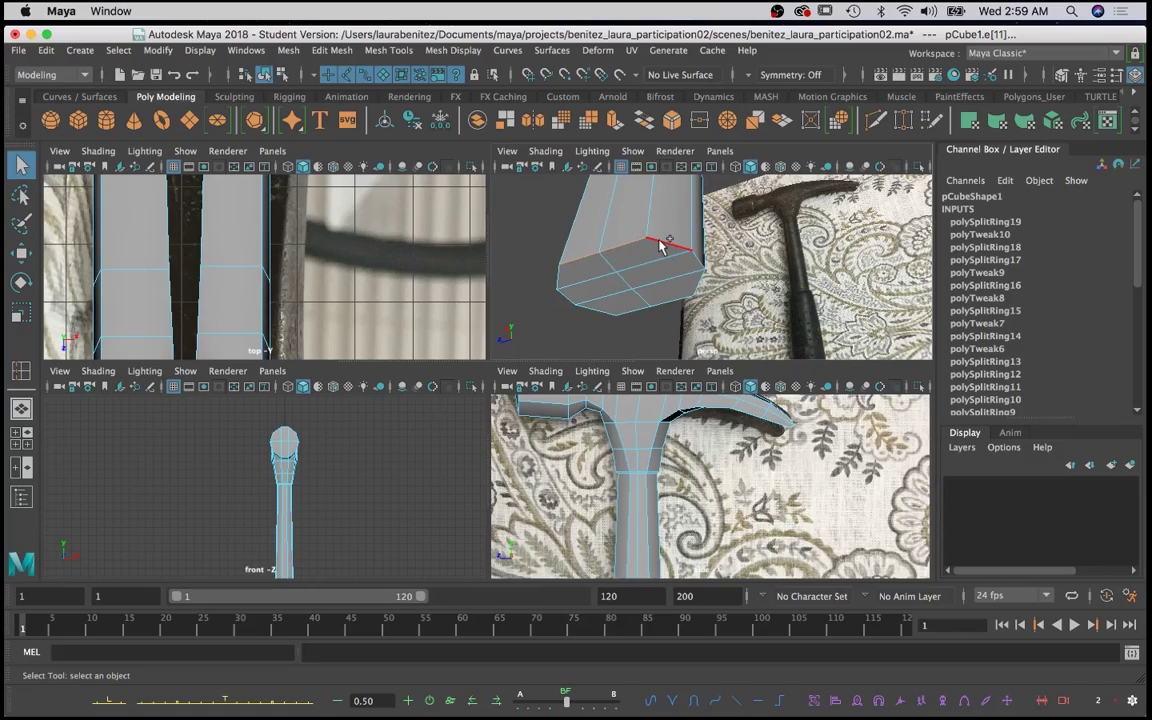
left_click(660, 247)
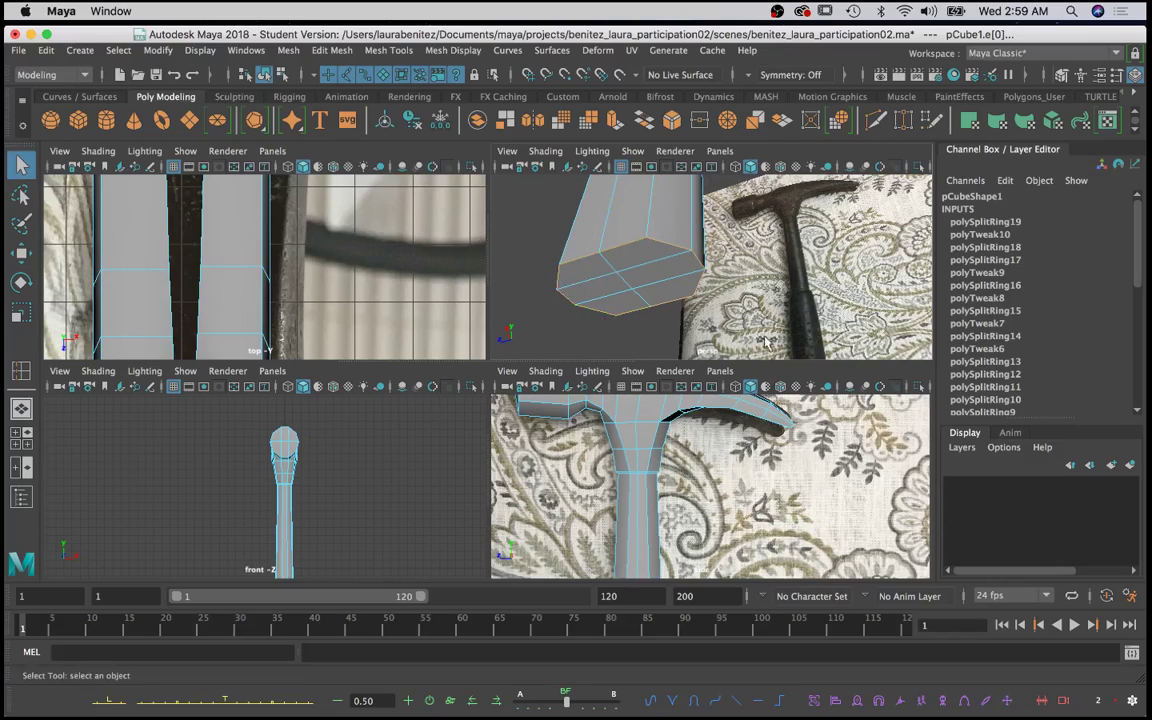
left_click(645, 276)
right_click(646, 278, "shift")
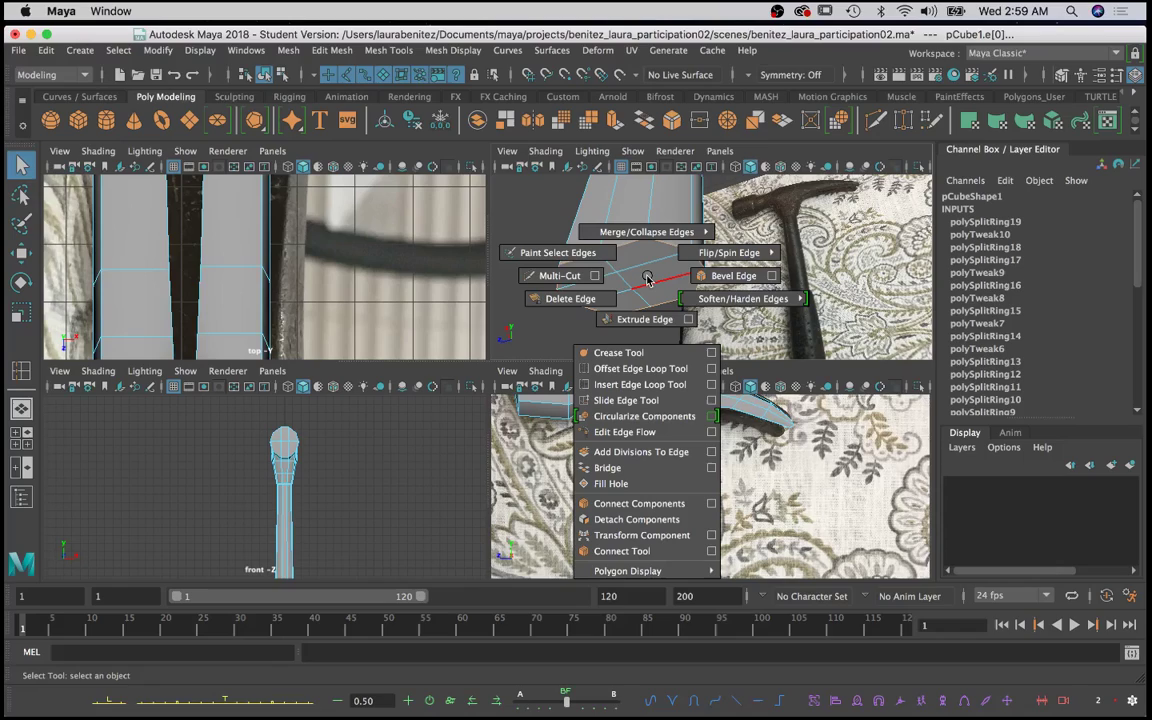
left_click(729, 284)
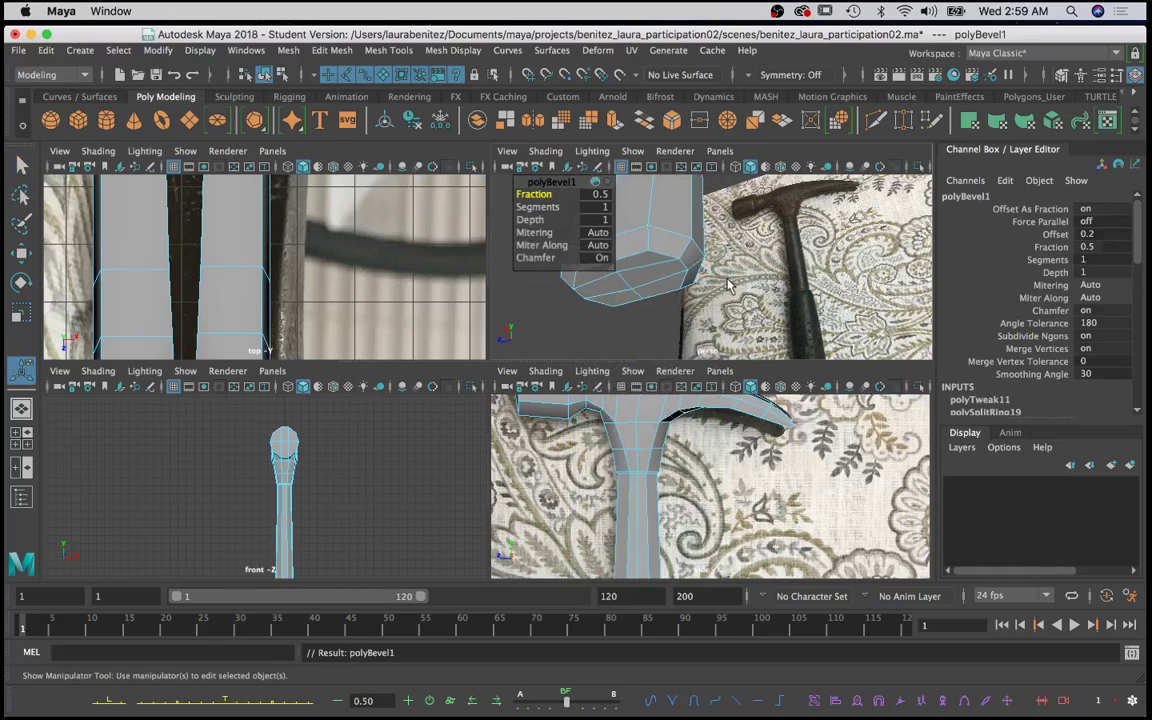
Step: Set the bevel on the handle's bottom edges to Fraction 1 and Segments 4
left_click_drag(653, 256, 635, 326, "alt")
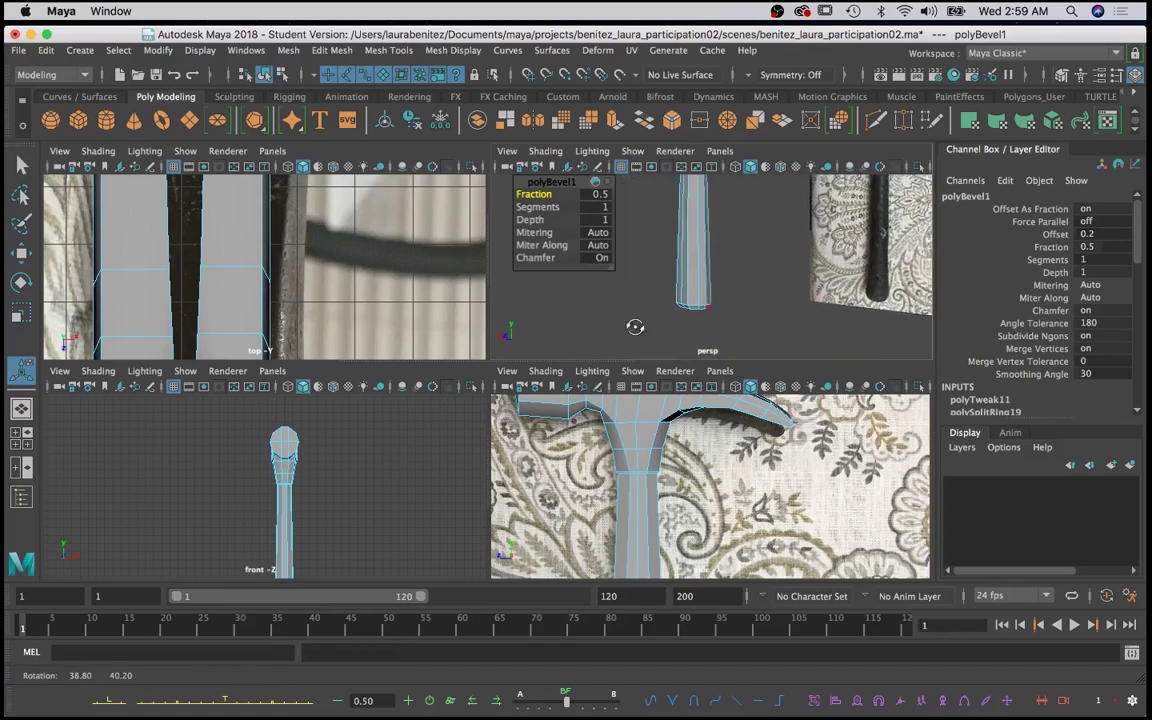
scroll(660, 282, "up", 5)
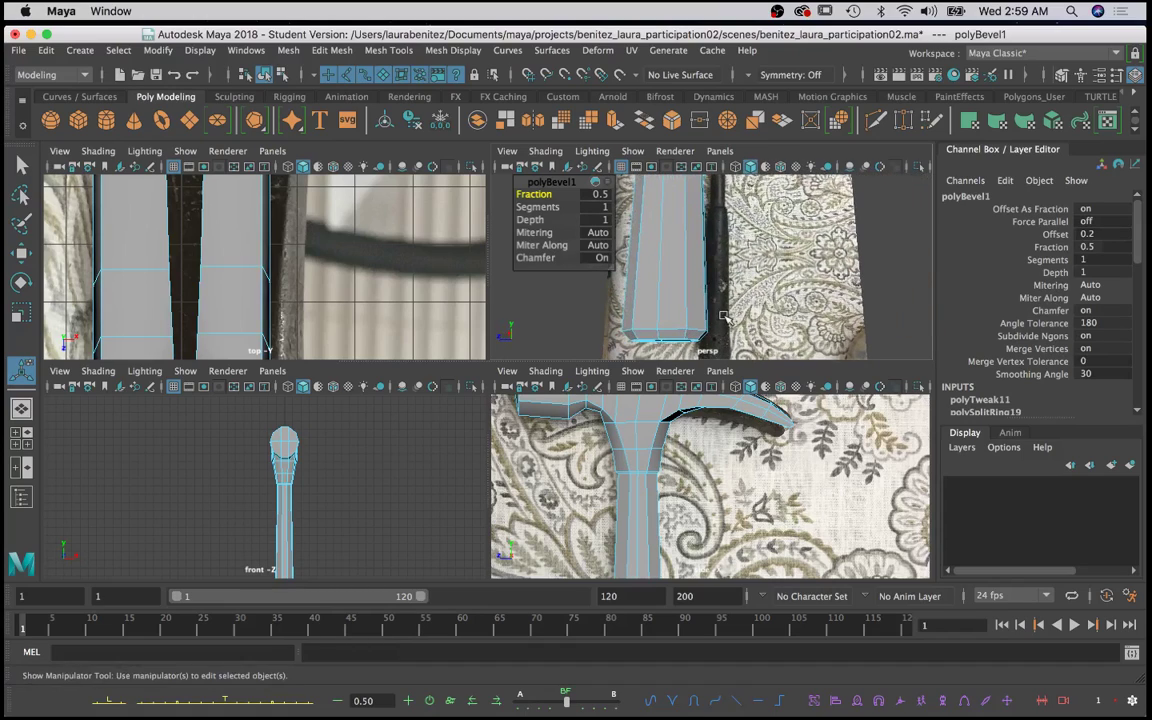
middle_click_drag(724, 316, 732, 313, "alt")
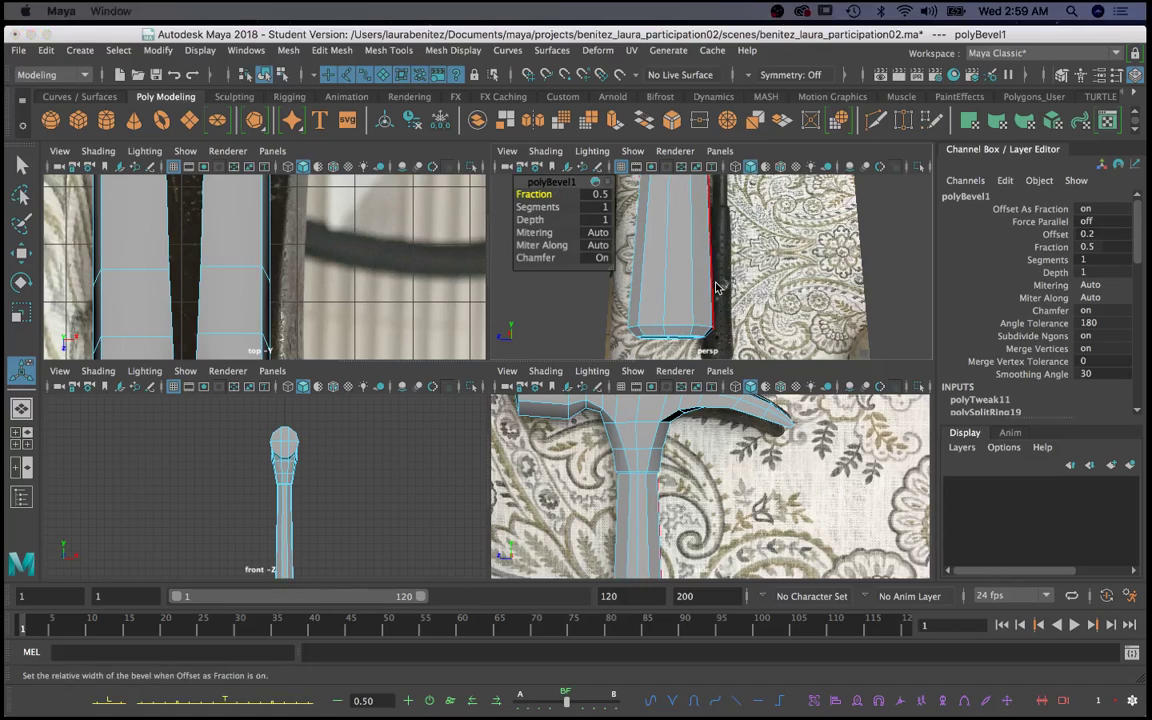
key("space")
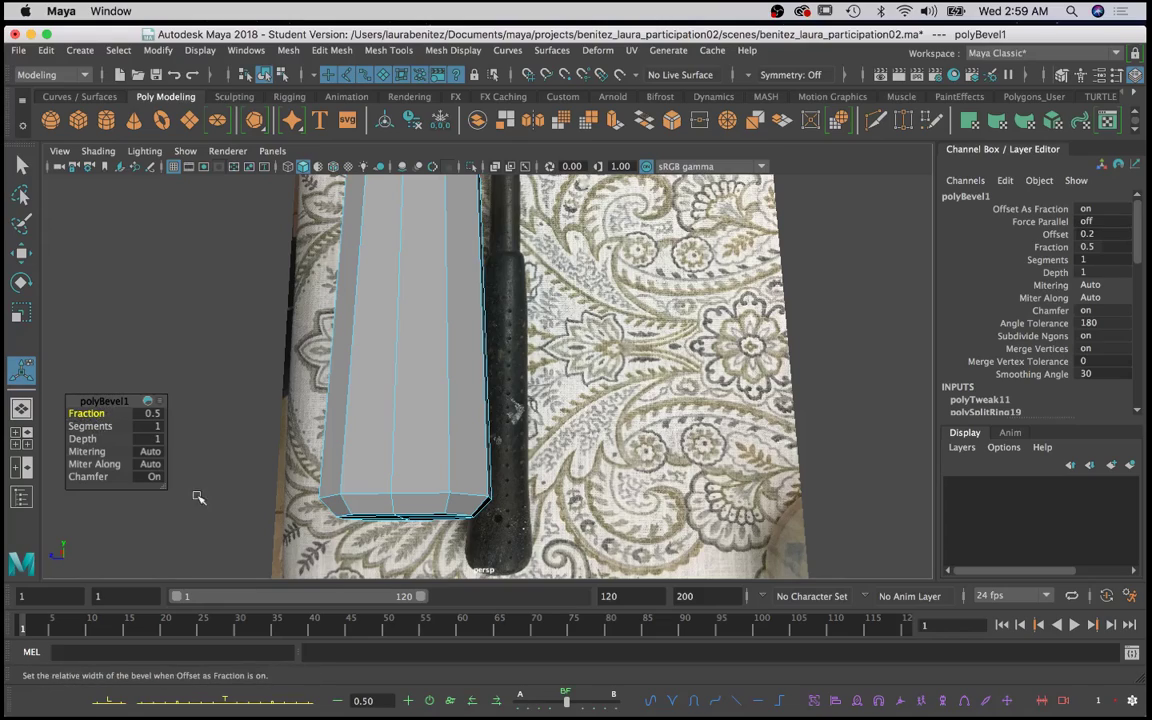
left_click_drag(165, 490, 230, 546)
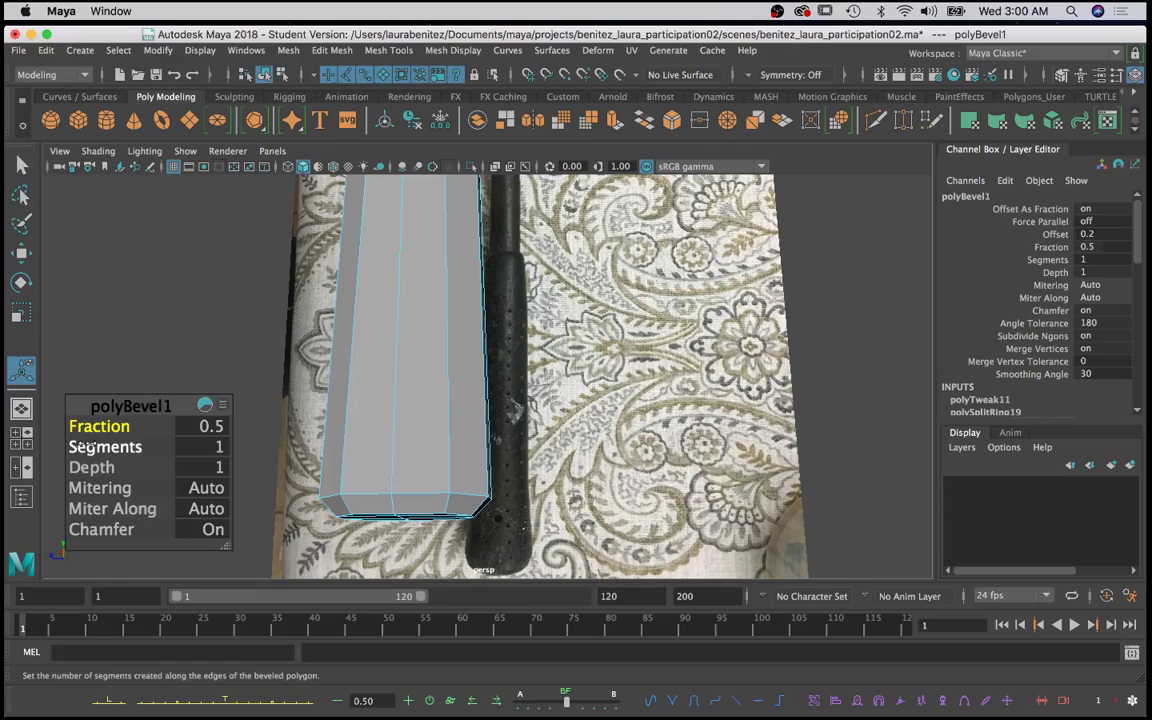
left_click(91, 448)
middle_click_drag(89, 447, 103, 448)
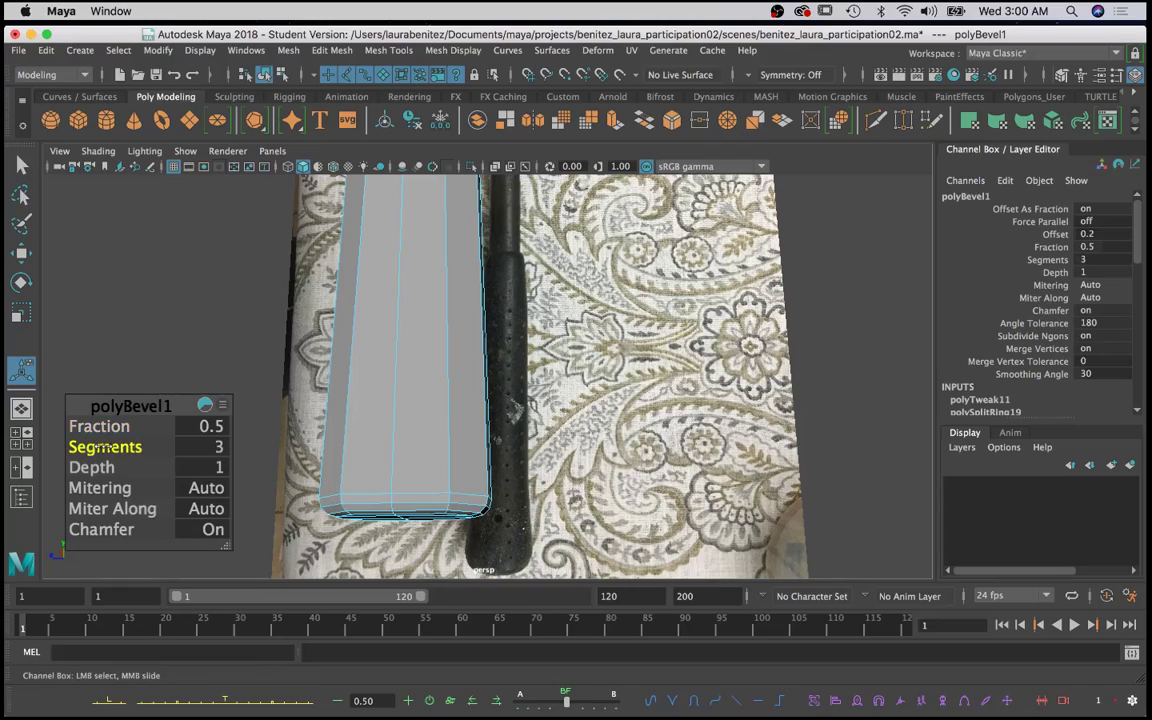
left_click_drag(108, 427, 112, 427)
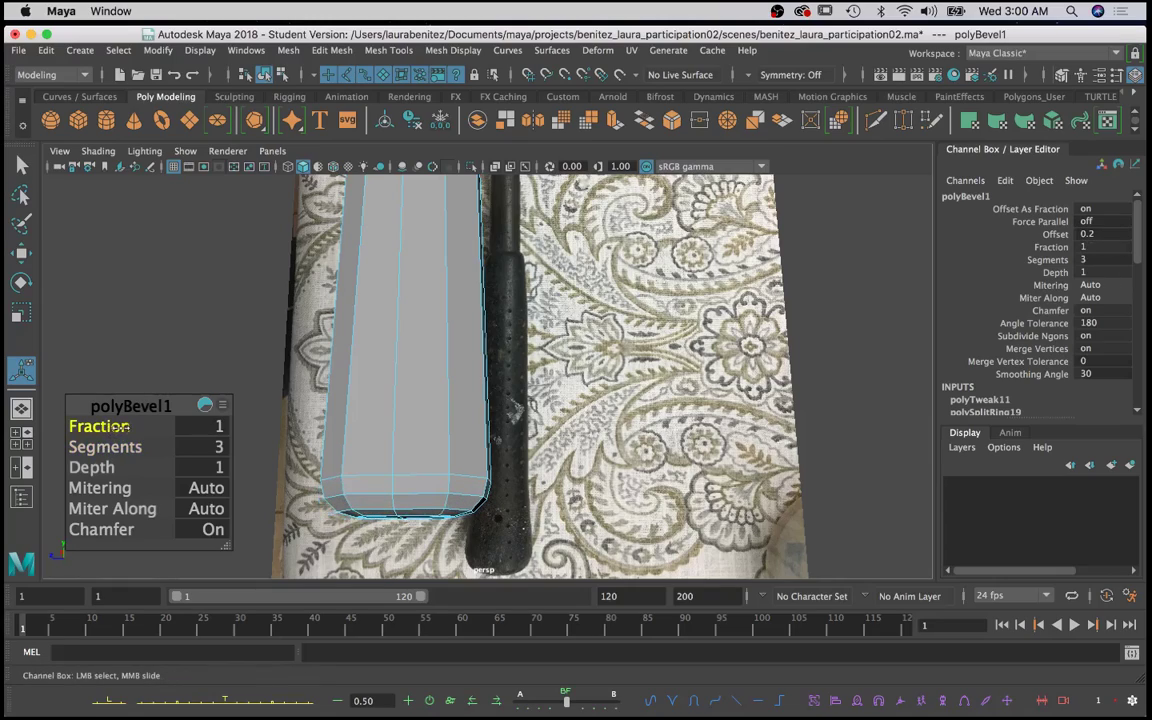
left_click_drag(104, 447, 107, 447)
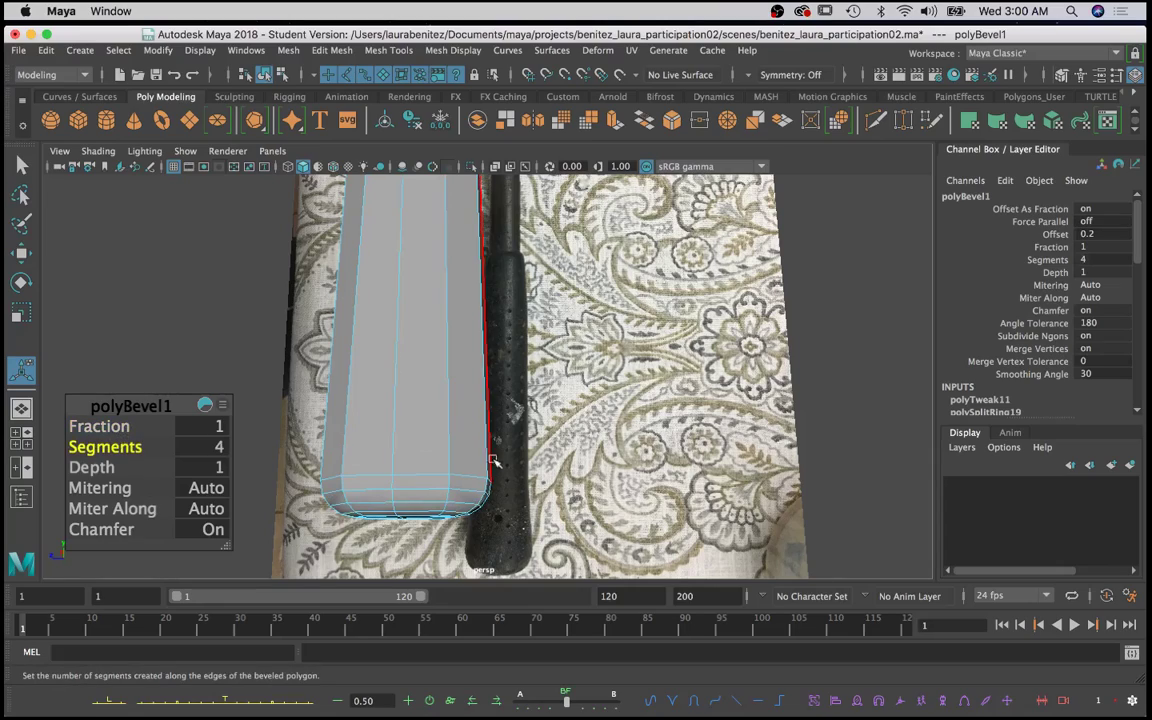
Step: Examine the beveled bottom face of the handle from below, checking the edges around its centre
left_click_drag(502, 481, 467, 393, "alt")
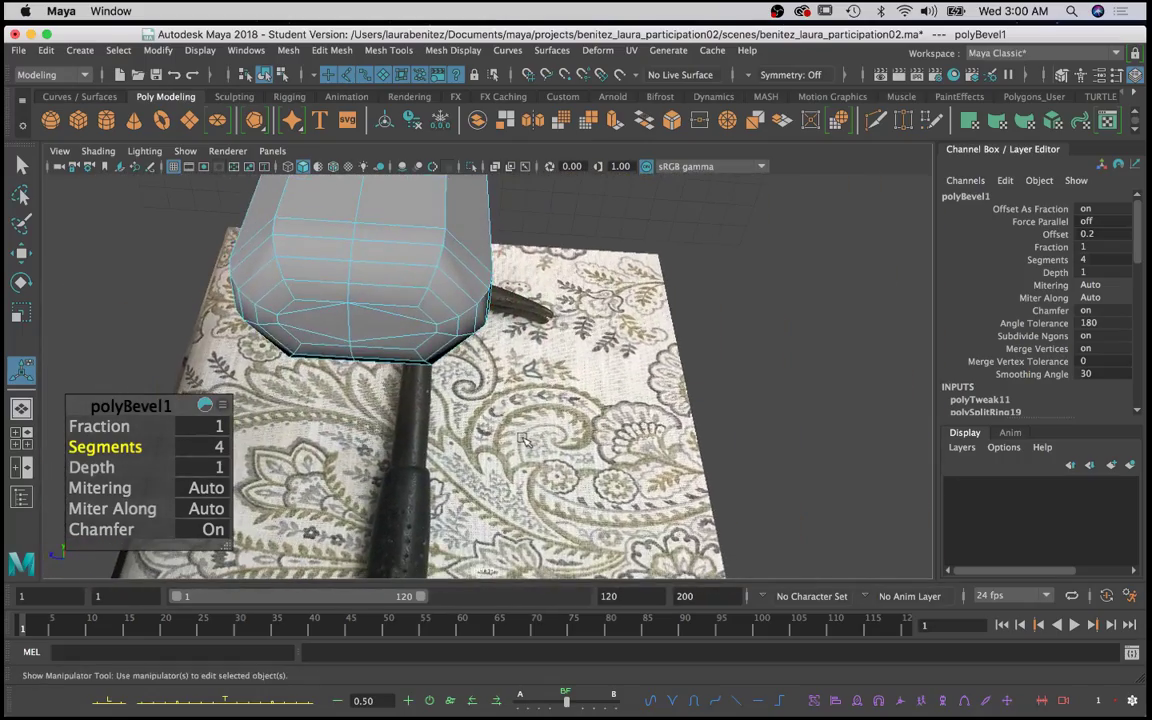
middle_click_drag(508, 457, 508, 467, "alt")
mouse_move(409, 394)
left_mouse_down("alt")
mouse_move(416, 427)
mouse_move(409, 387)
mouse_move(388, 367)
mouse_move(398, 395)
left_mouse_up("alt")
left_click(405, 212)
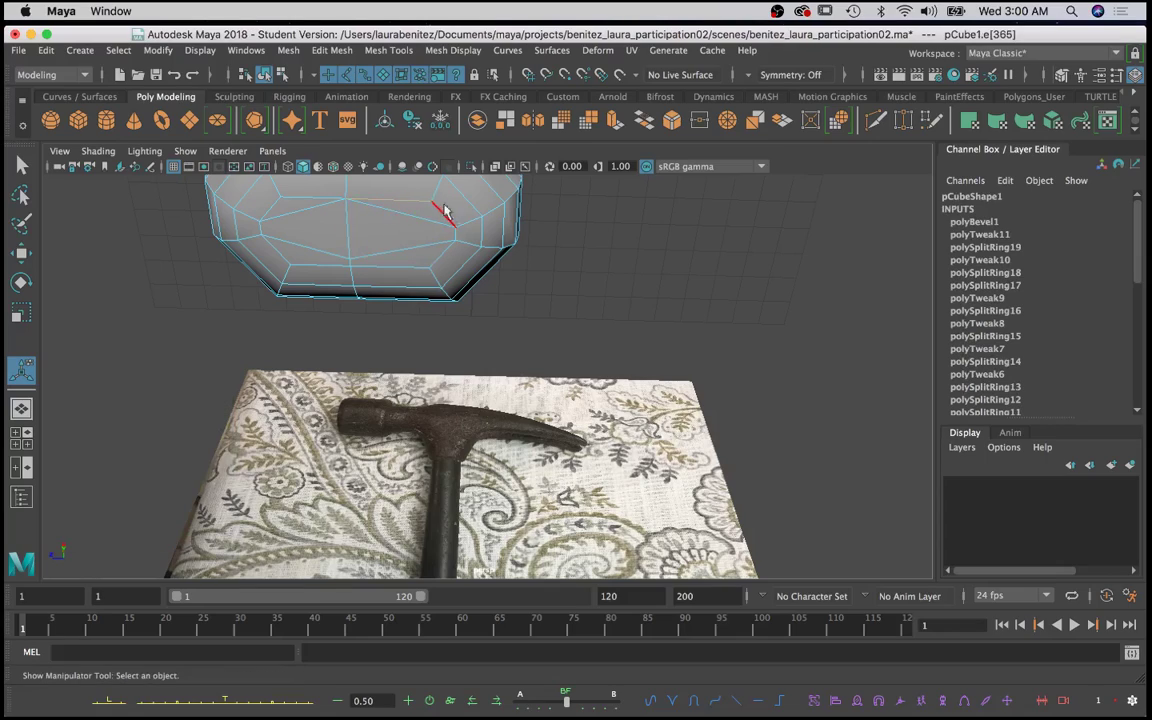
left_click(443, 241)
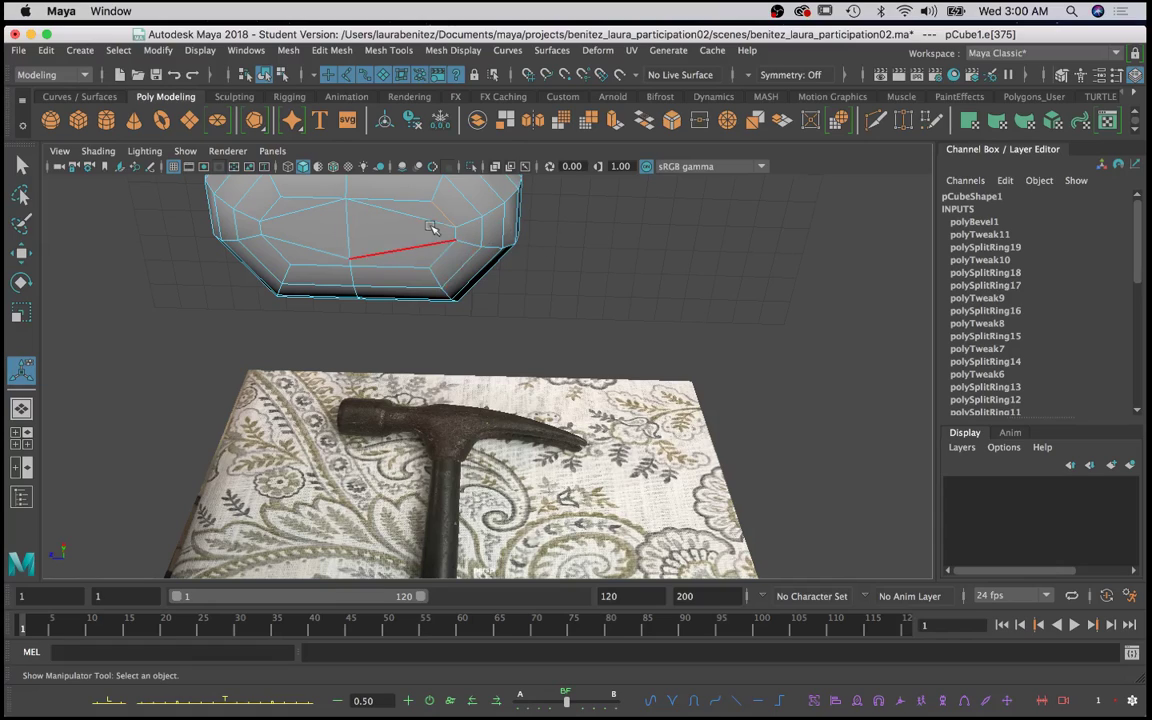
left_click_drag(437, 231, 436, 227, "alt")
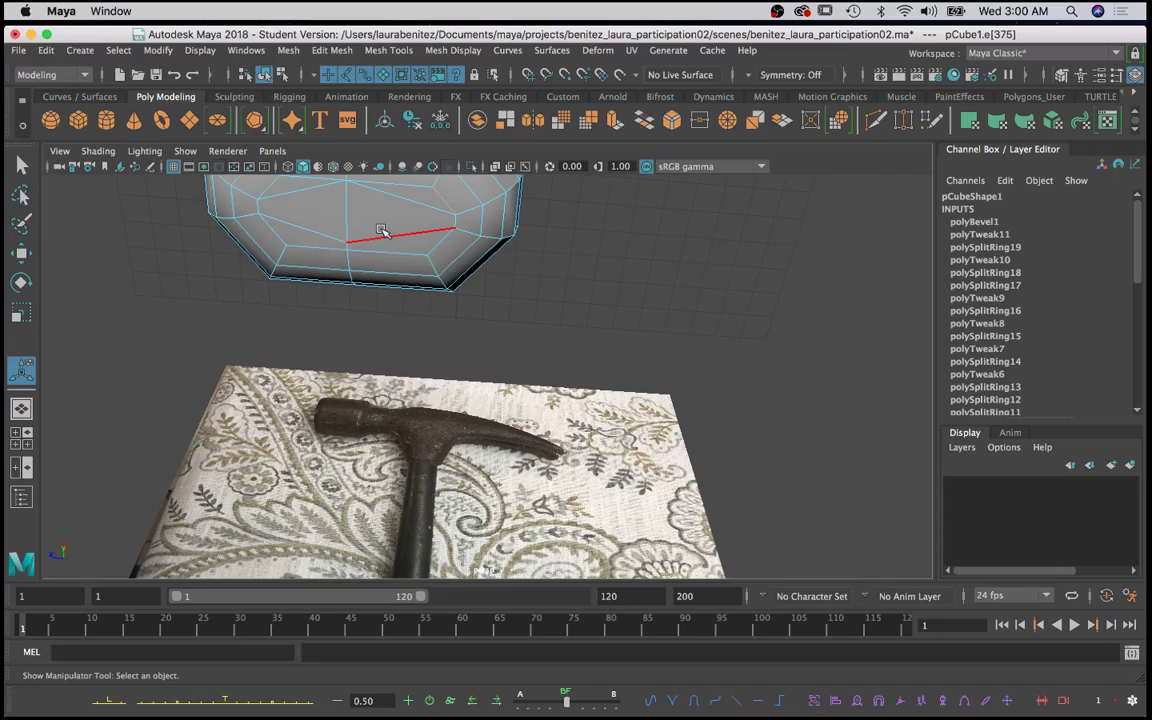
Step: Try to snap the bottom face's centre-line vertex onto the close vertex beside it and merge the two
key("q")
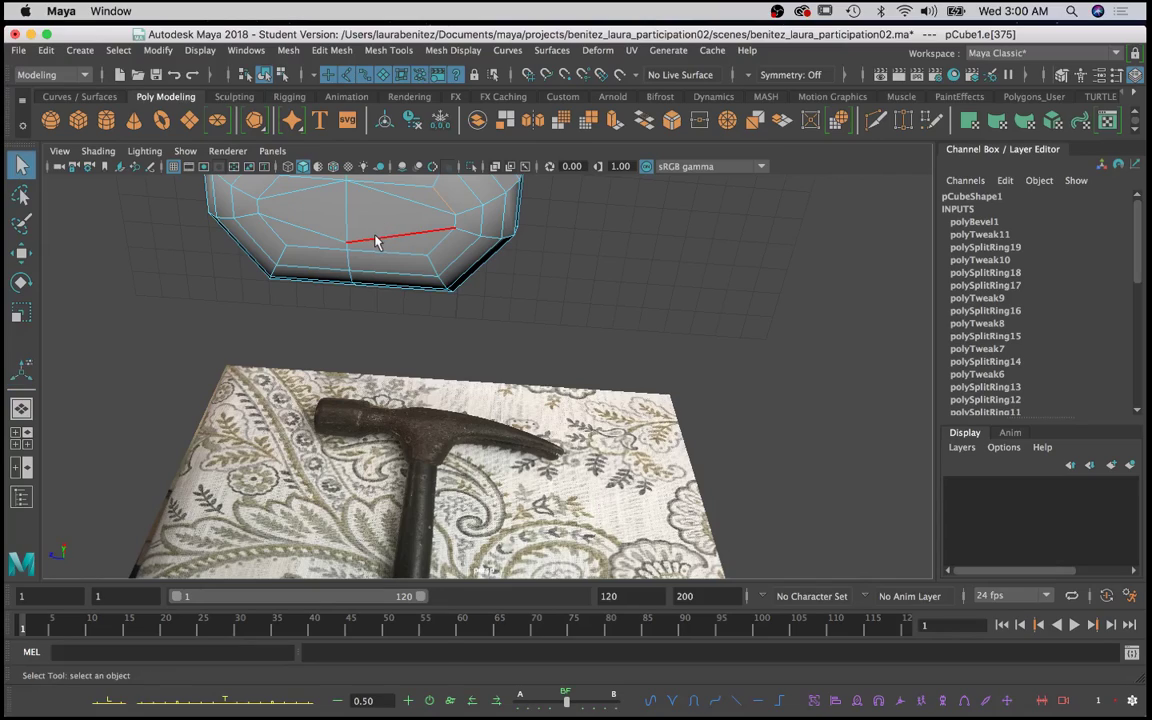
right_click(376, 241)
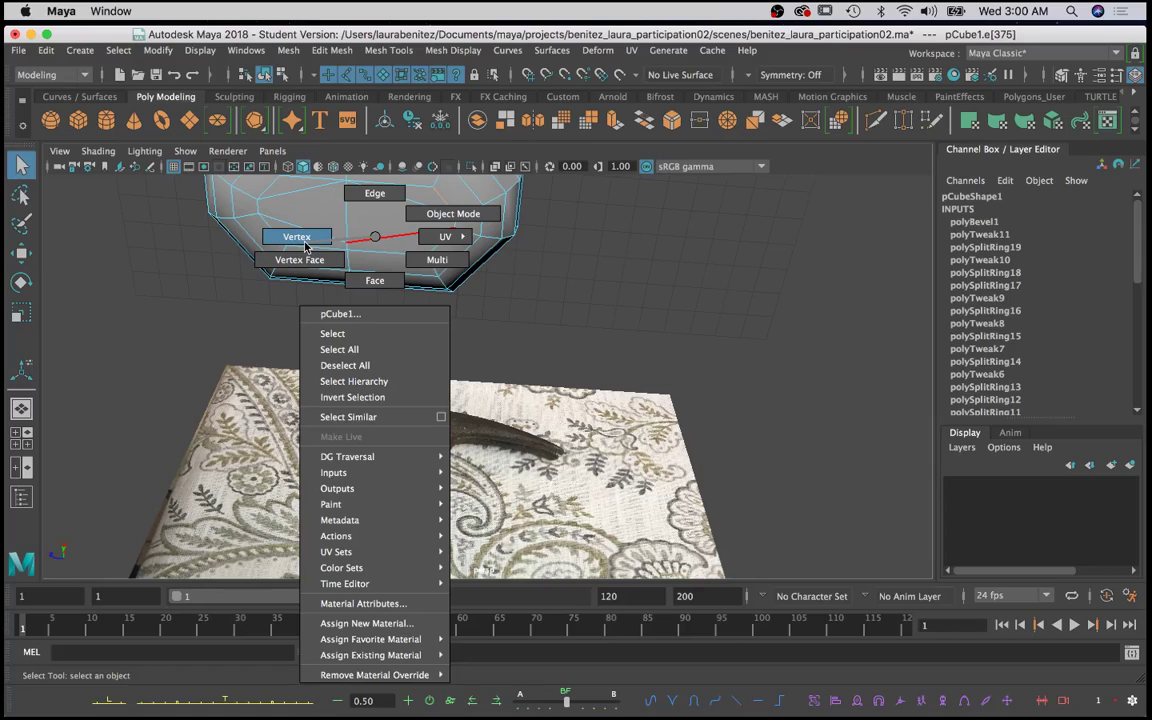
left_click(304, 242)
left_click(348, 246)
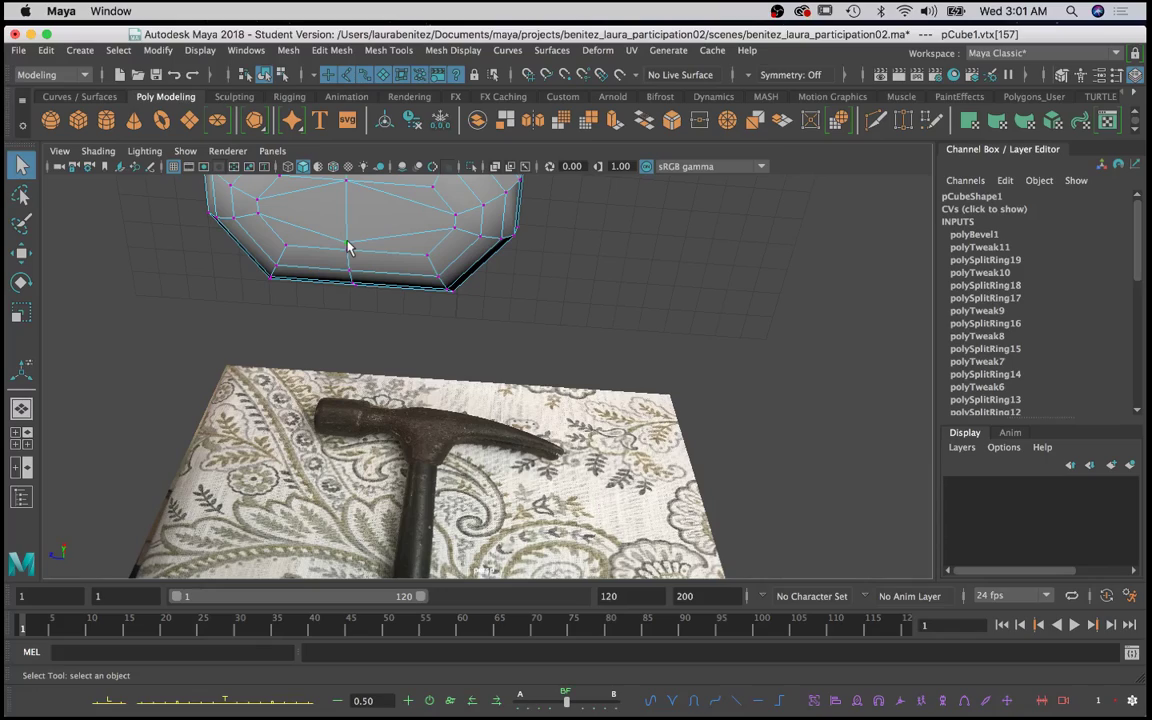
key("w")
key("v")
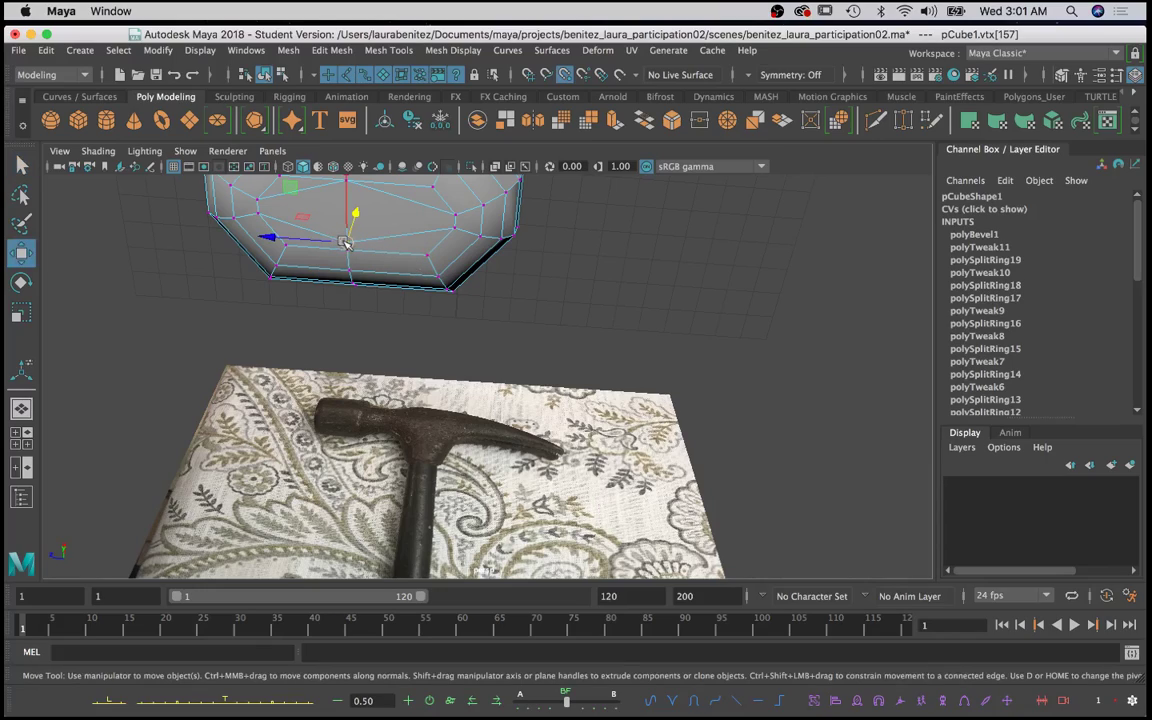
left_click_drag(348, 246, 347, 249)
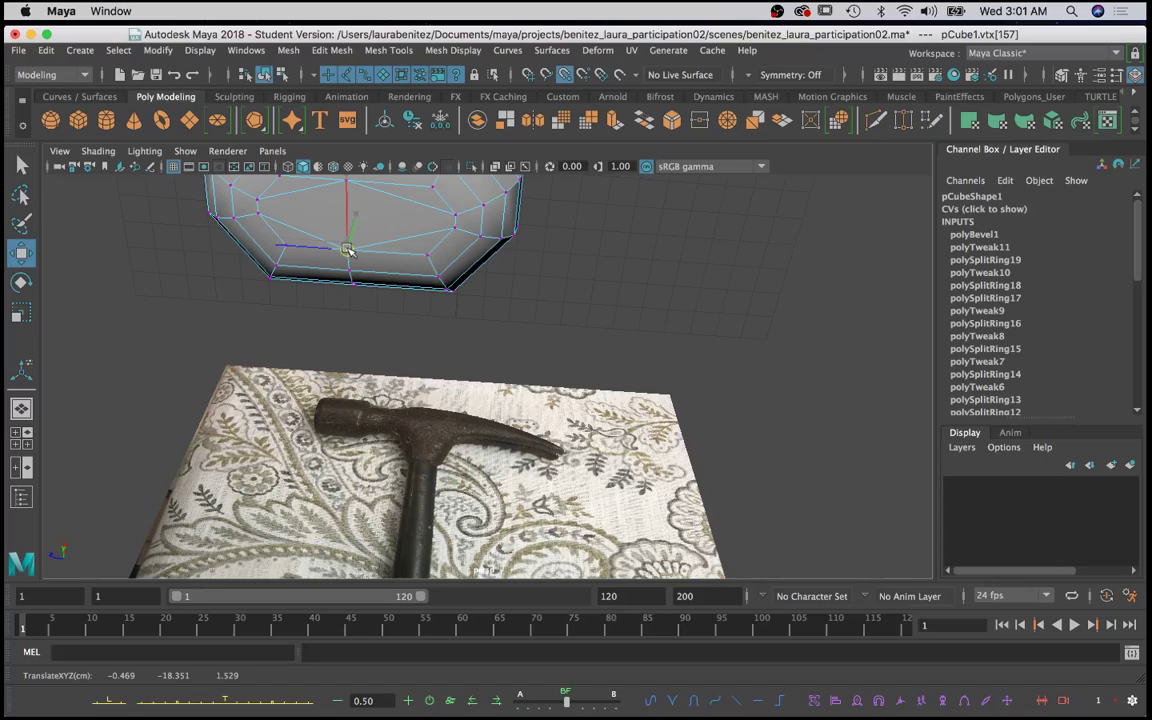
key("q")
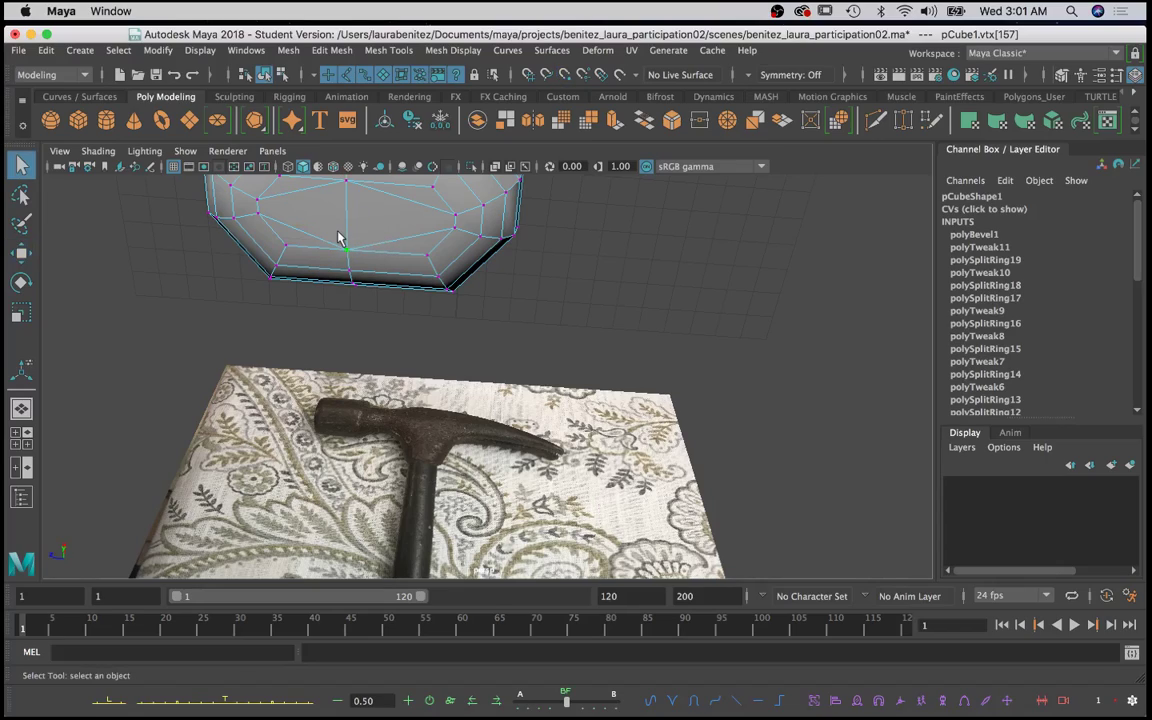
left_click(358, 258, "shift")
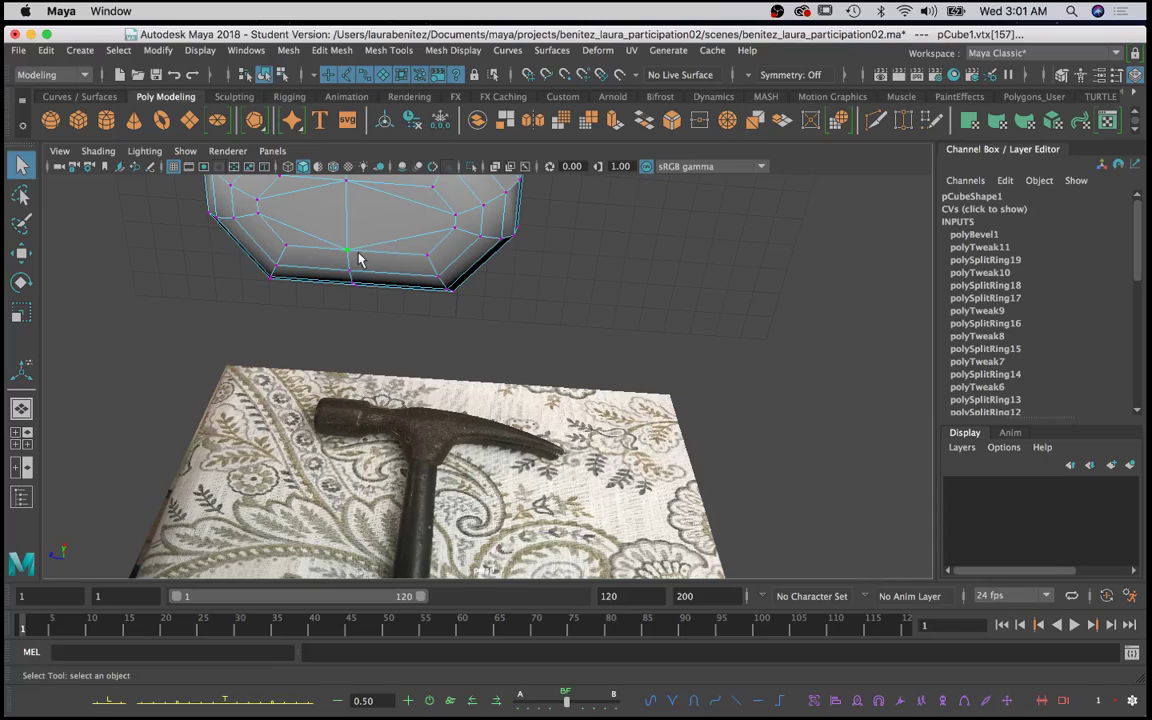
right_click(345, 256, "shift")
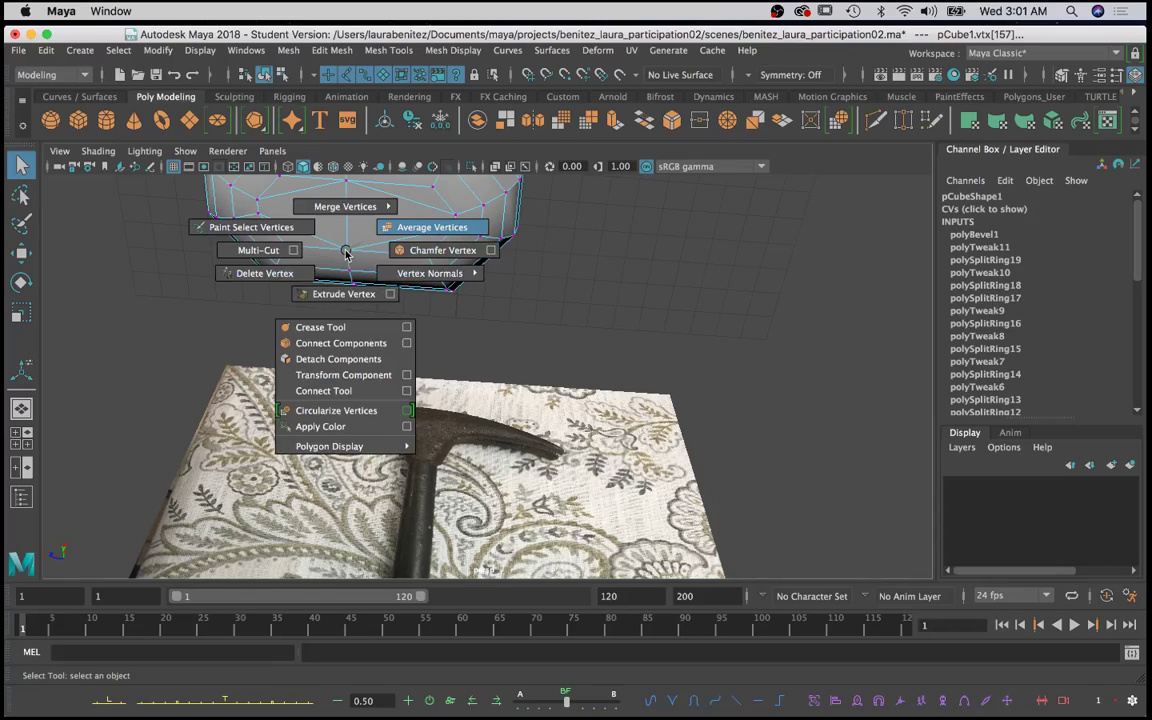
right_click_drag(345, 256, 397, 192, "shift")
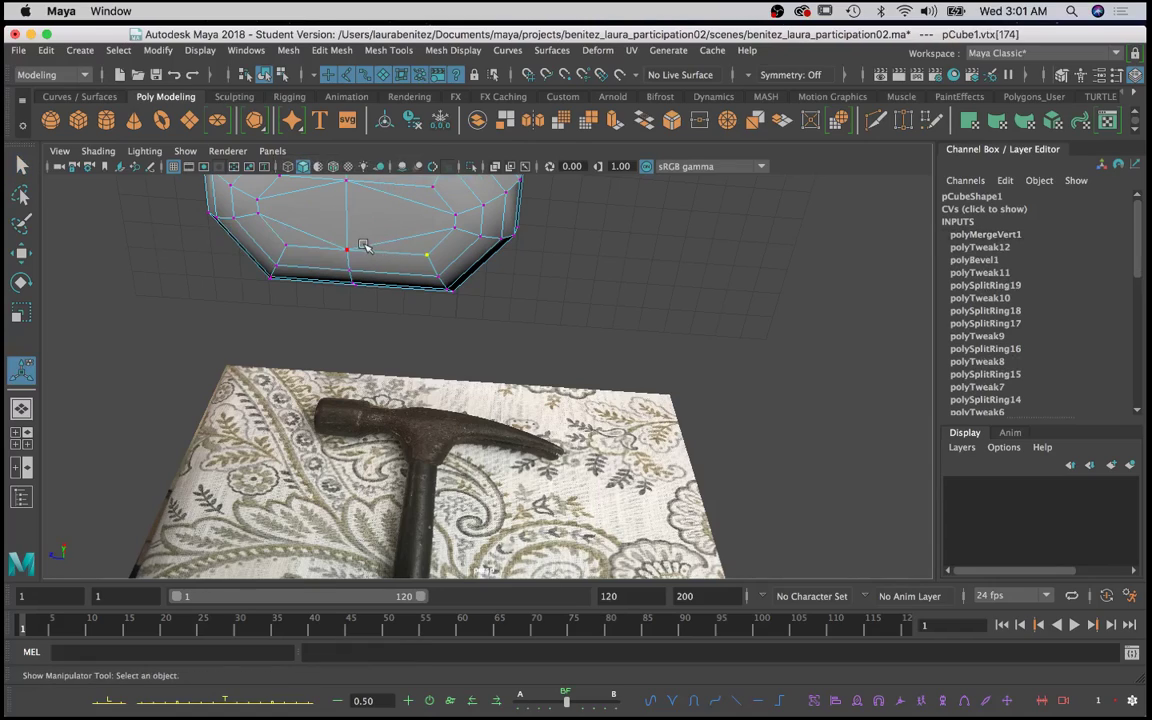
Step: Undo the vertex merge, move and selections back to the handle-end bevel's settings
key("ctrl+z")
key("ctrl+z")
key("ctrl+z")
key("ctrl+z")
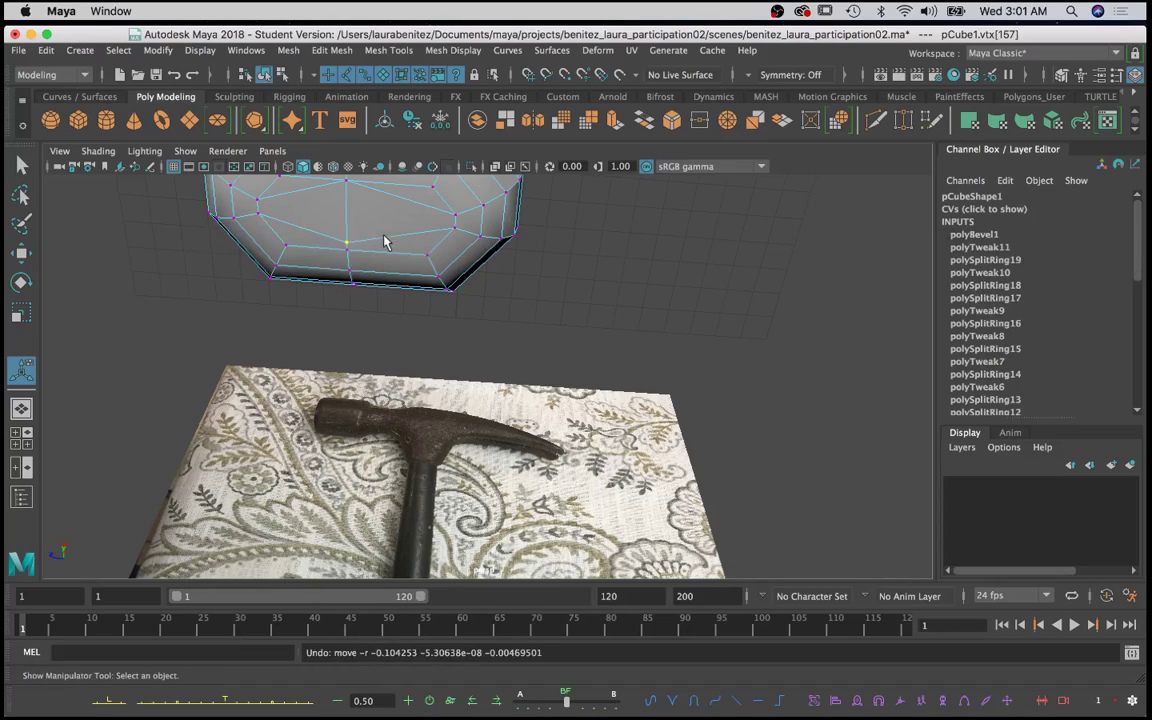
key("ctrl+z")
key("ctrl+z")
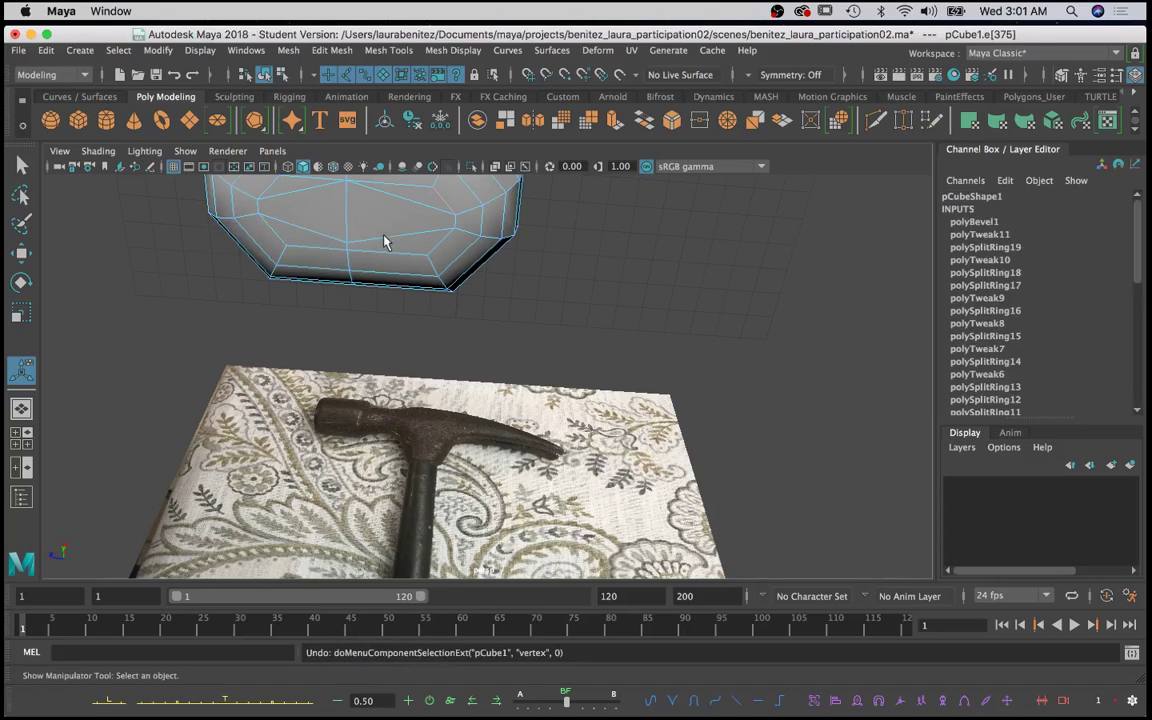
key("ctrl+z")
key("ctrl+z")
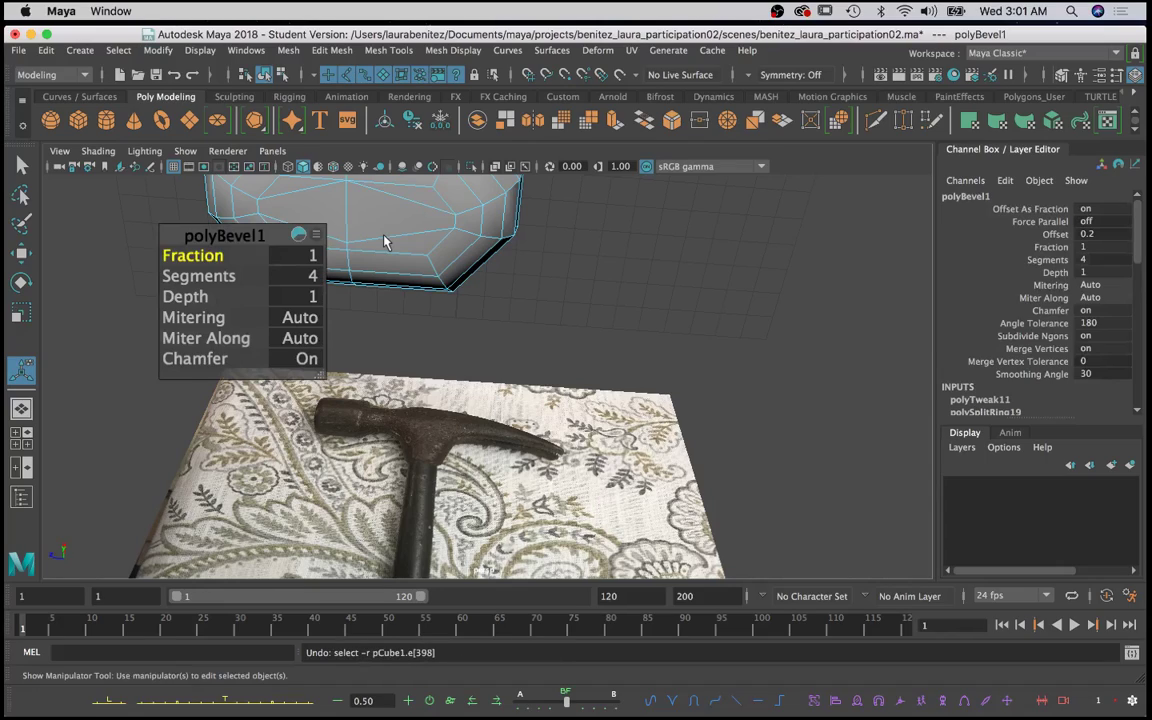
Step: Set the bevel on the handle's bottom edges to Segments 1 and Fraction 0.5
left_click(218, 276)
middle_click_drag(218, 276, 188, 273)
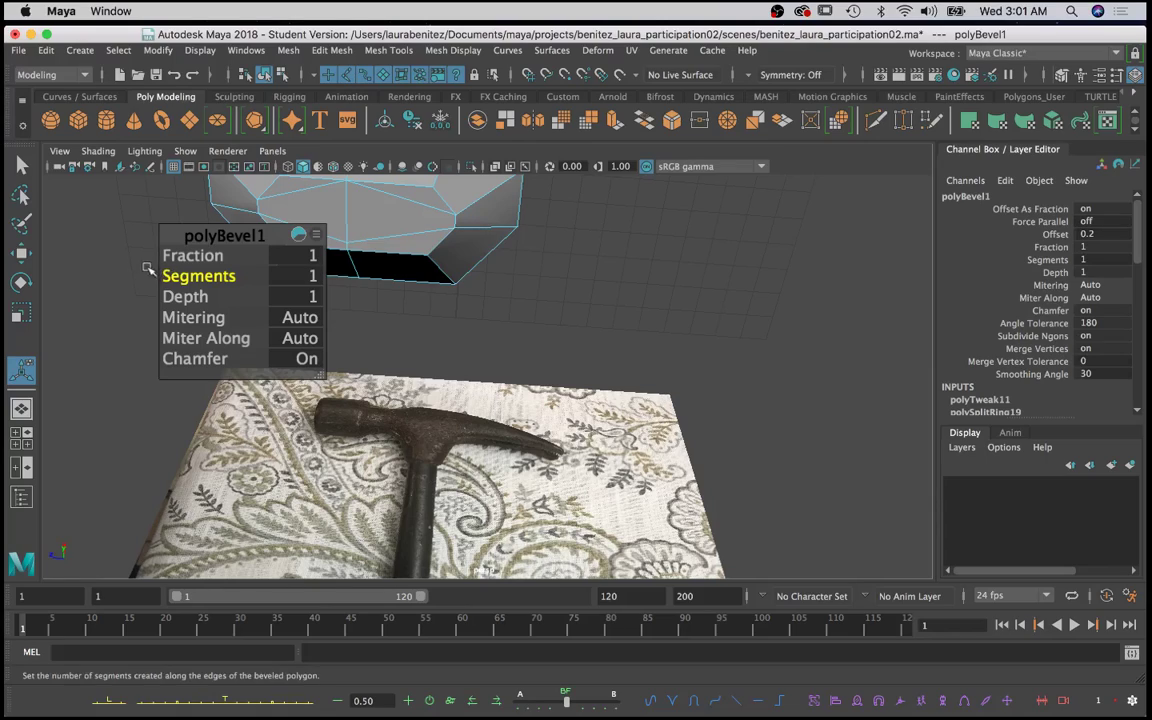
left_click(181, 256)
middle_click_drag(181, 256, 196, 256)
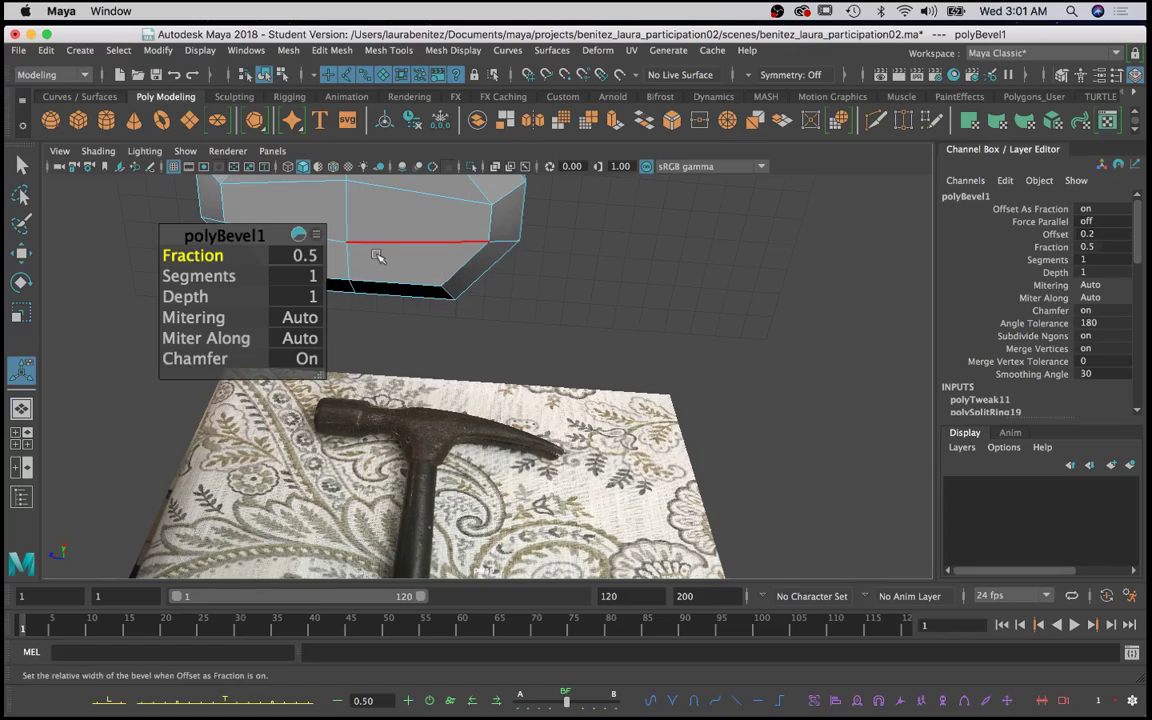
scroll(452, 257, "up", 5)
scroll(452, 257, "down", 5)
Step: Set the bevel on the handle's bottom edges to Segments 3 and Fraction 0.8
left_click_drag(452, 257, 465, 290, "alt")
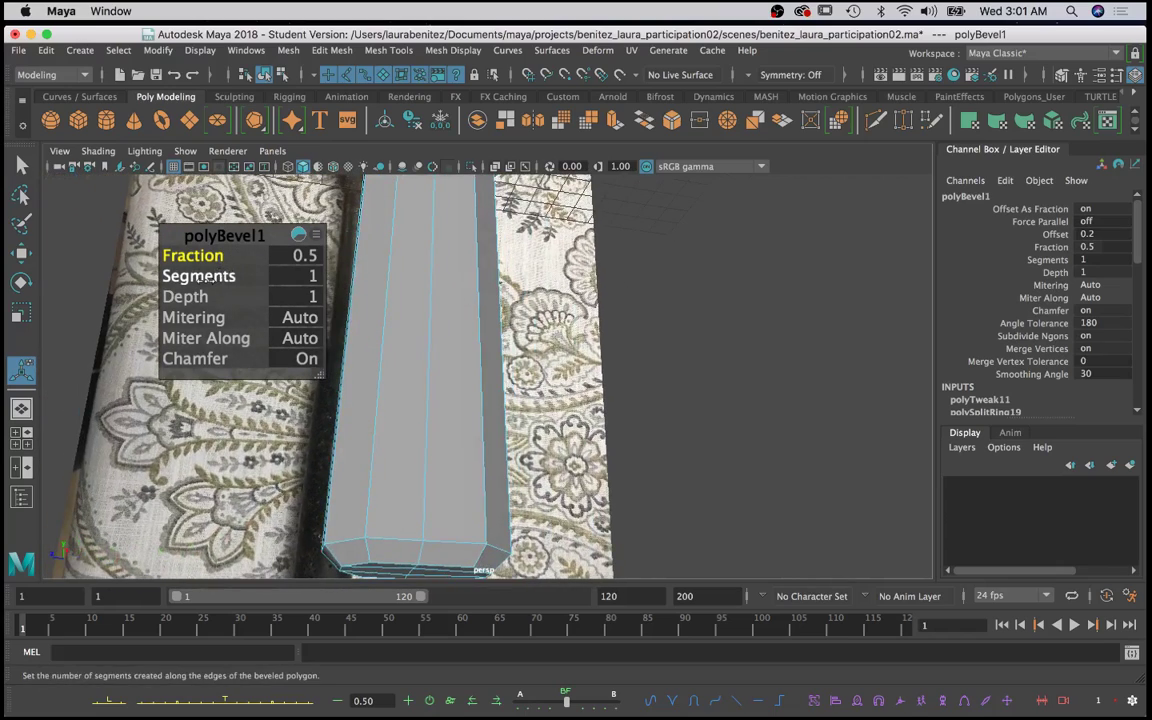
middle_click_drag(205, 278, 226, 279)
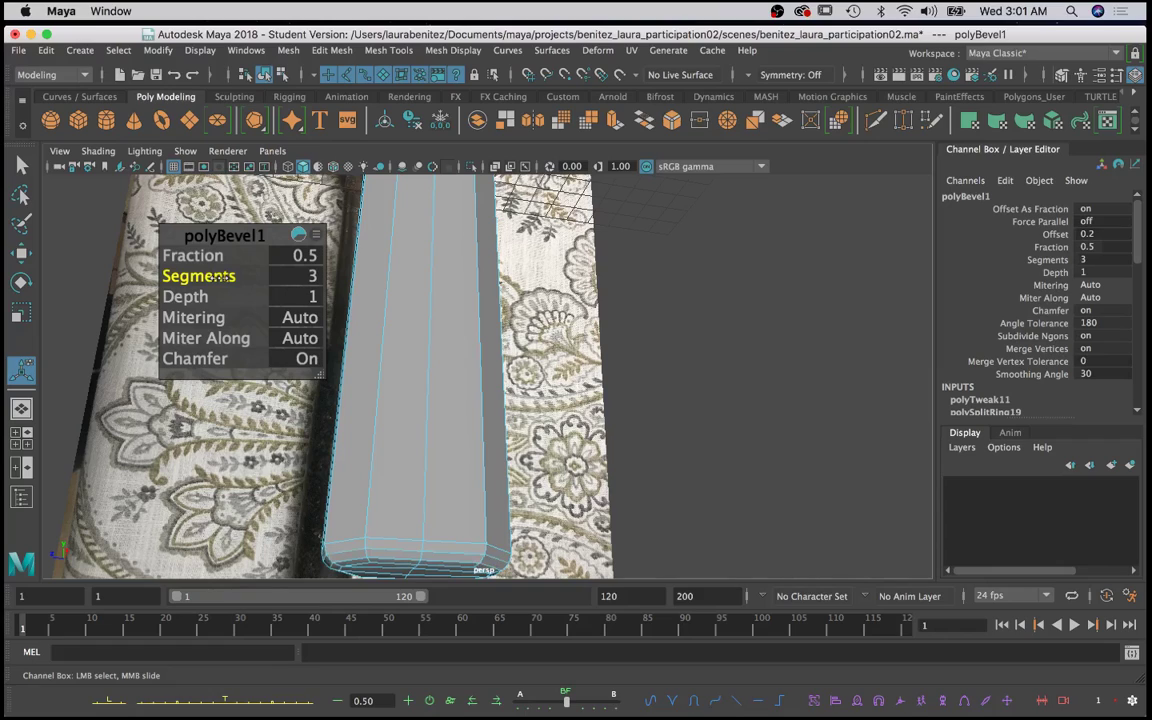
middle_click_drag(445, 340, 463, 200, "alt")
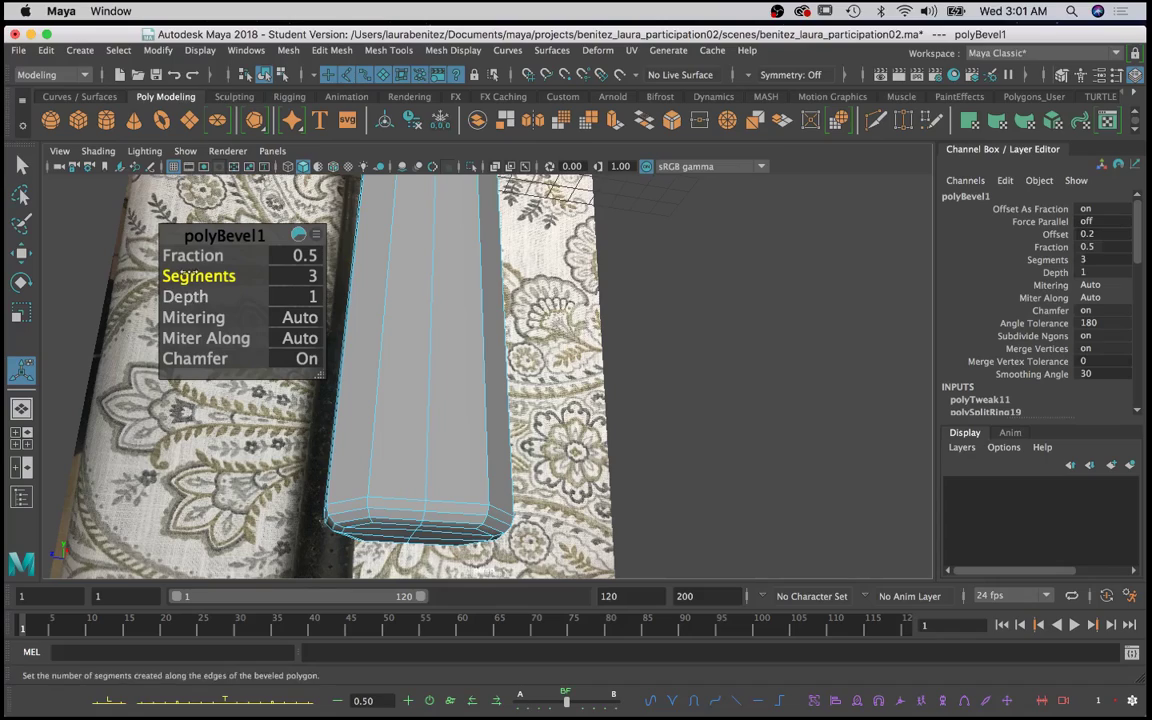
mouse_move(191, 257)
left_mouse_down()
mouse_move(218, 256)
mouse_move(202, 256)
left_mouse_up()
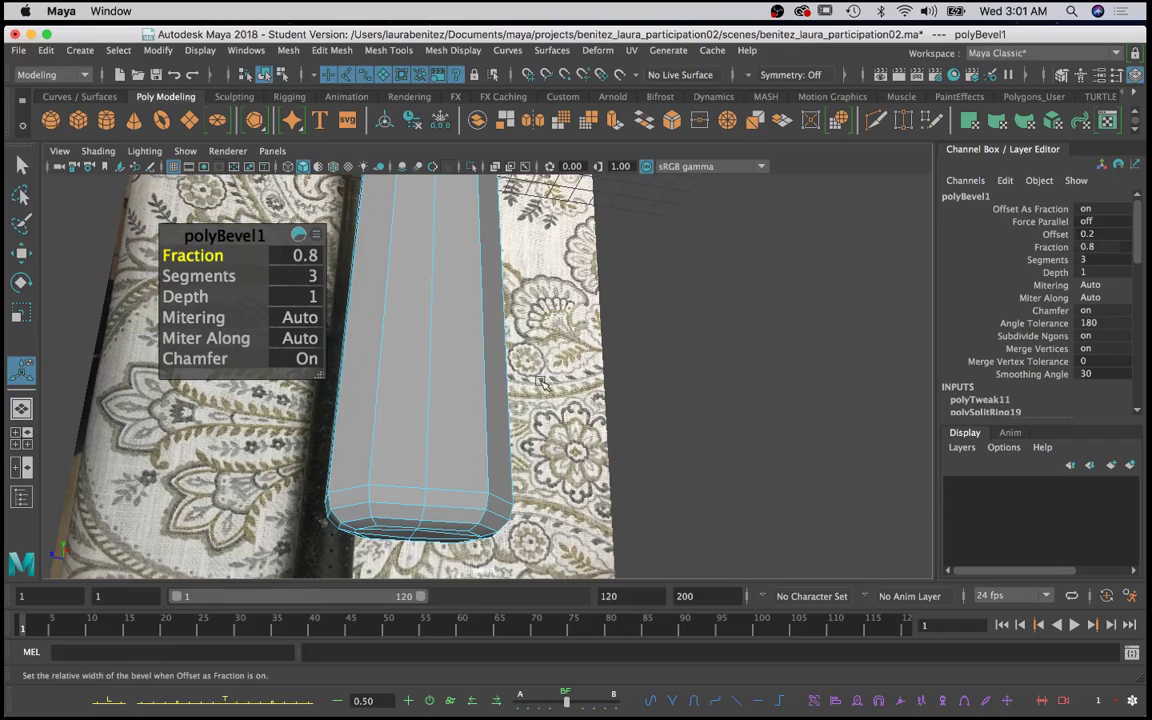
left_click_drag(520, 300, 540, 355, "alt")
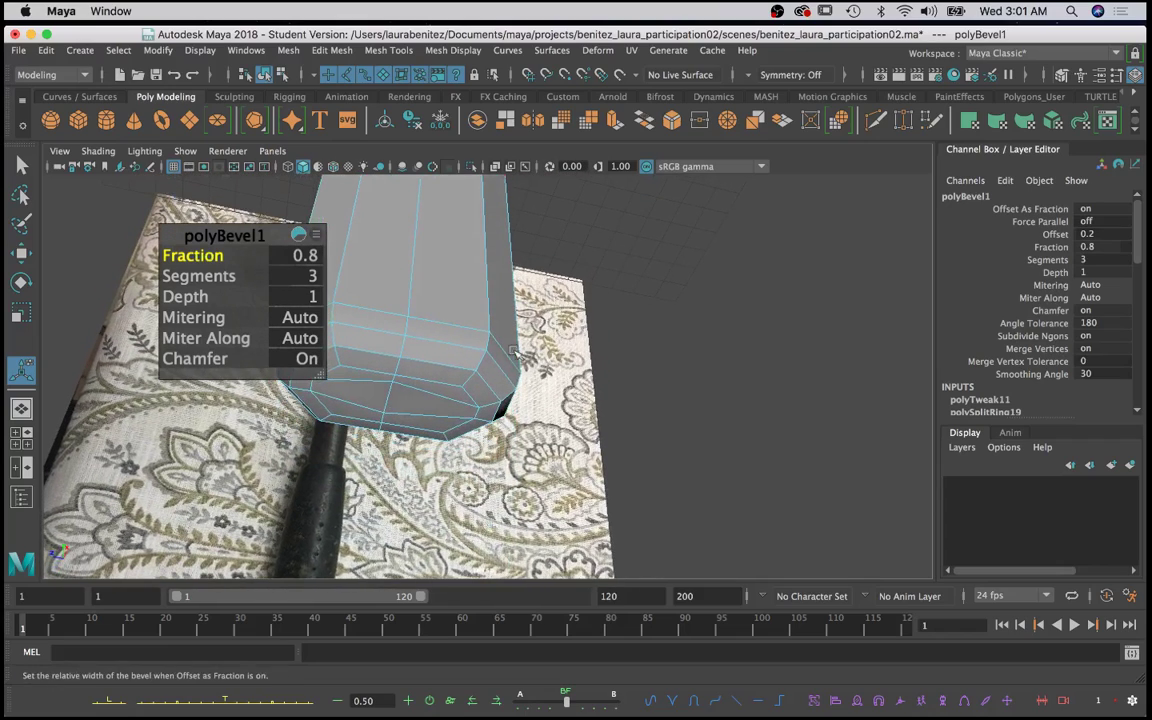
left_click(196, 277)
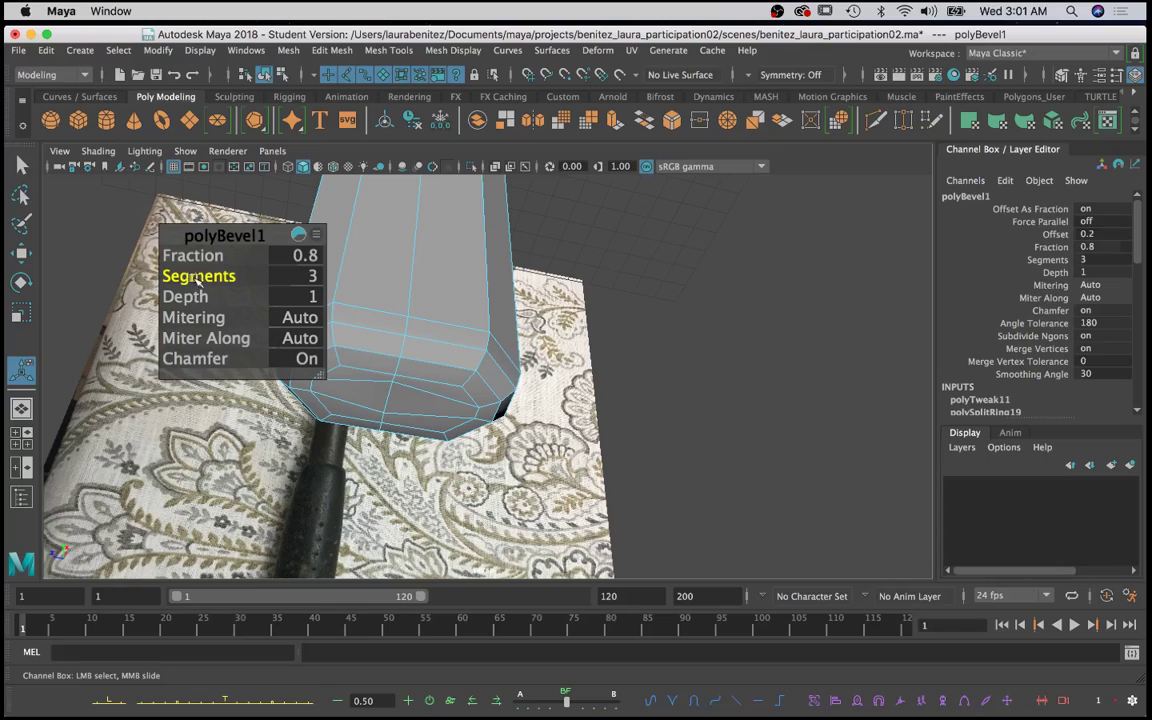
left_click_drag(198, 256, 209, 256)
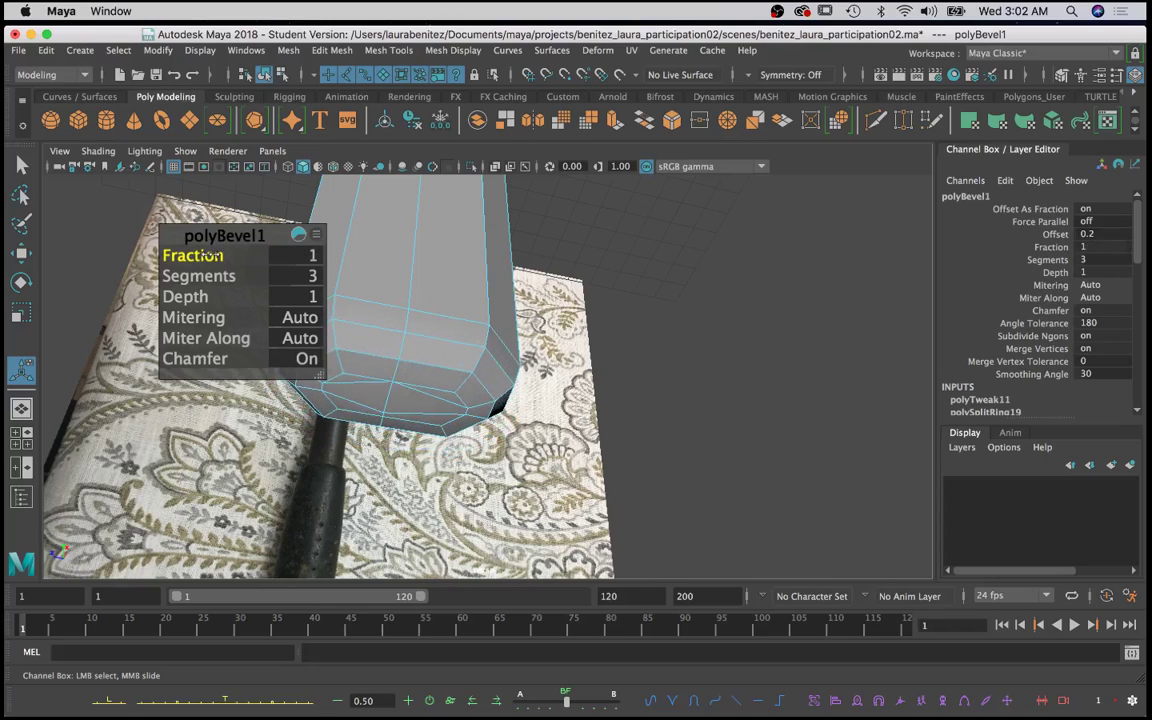
left_click_drag(208, 256, 204, 256)
scroll(453, 328, "up", 3)
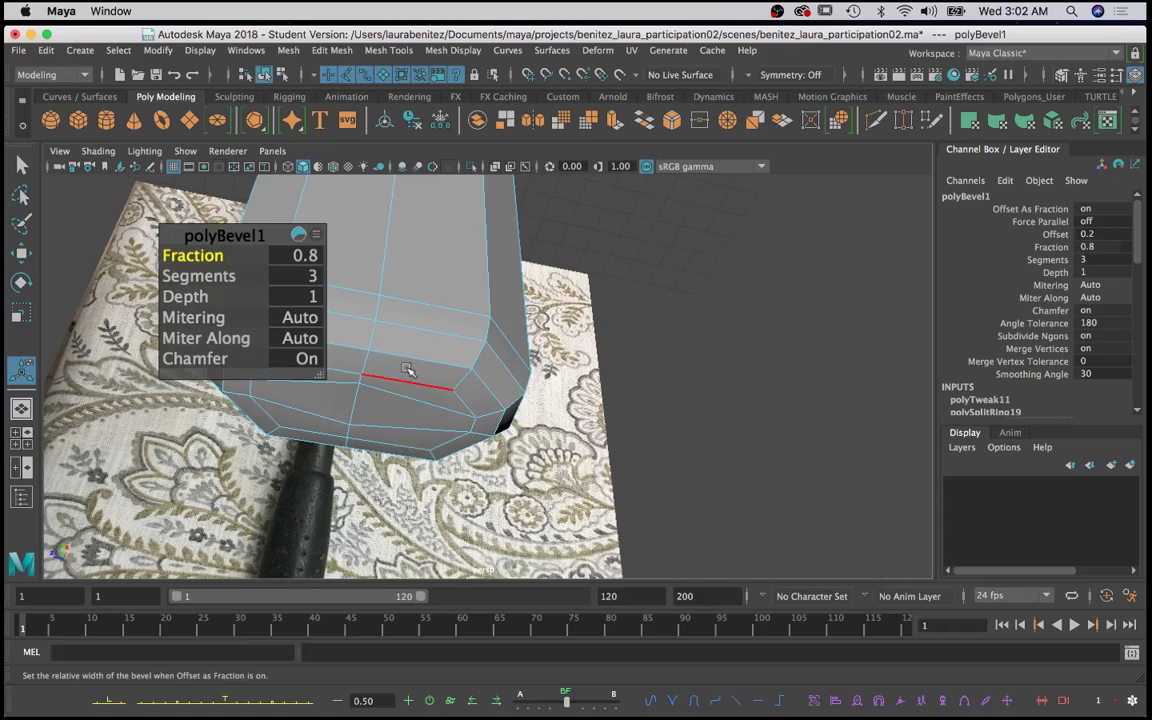
key("q")
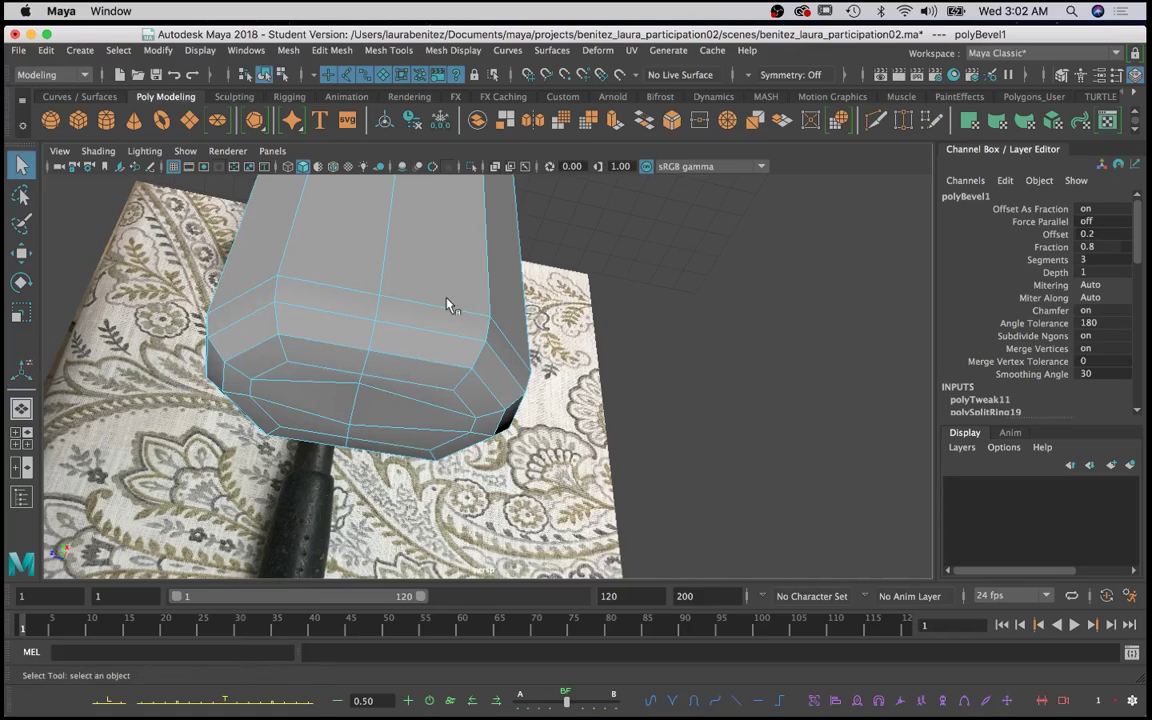
Step: Select the border edge loop around the hammer's striking face and bevel it
left_click_drag(349, 402, 464, 446, "alt")
left_click_drag(456, 362, 475, 408, "alt")
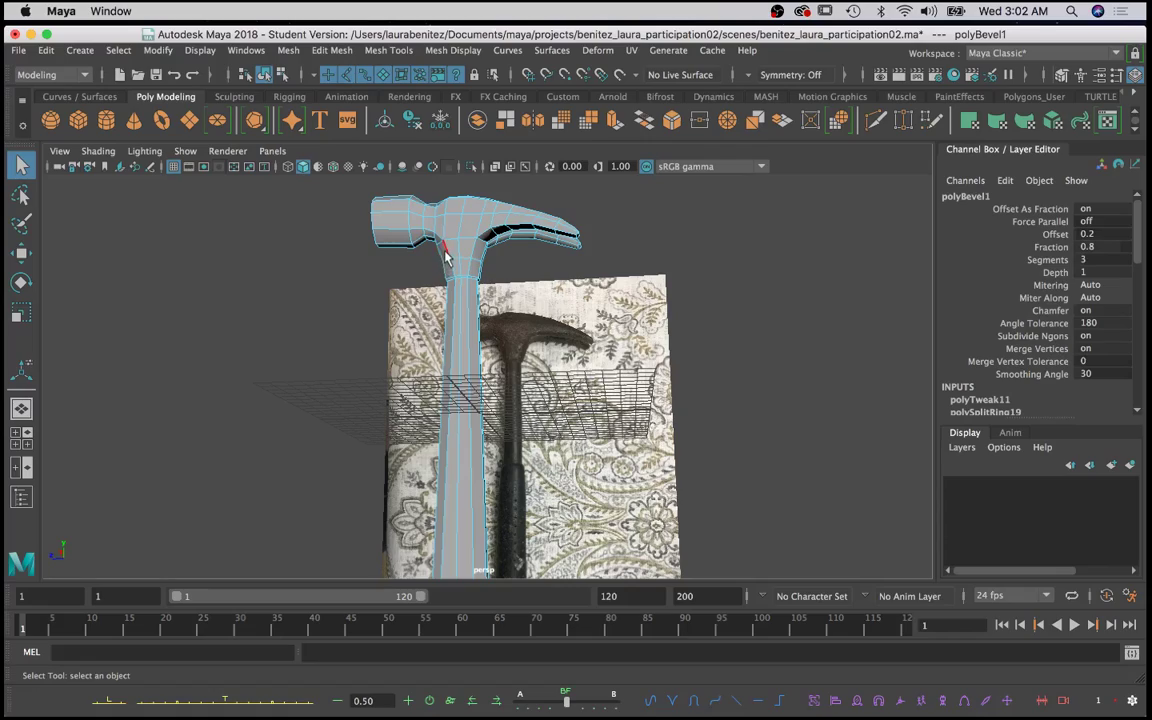
left_click_drag(398, 248, 605, 308, "alt")
middle_click_drag(449, 243, 460, 304, "alt")
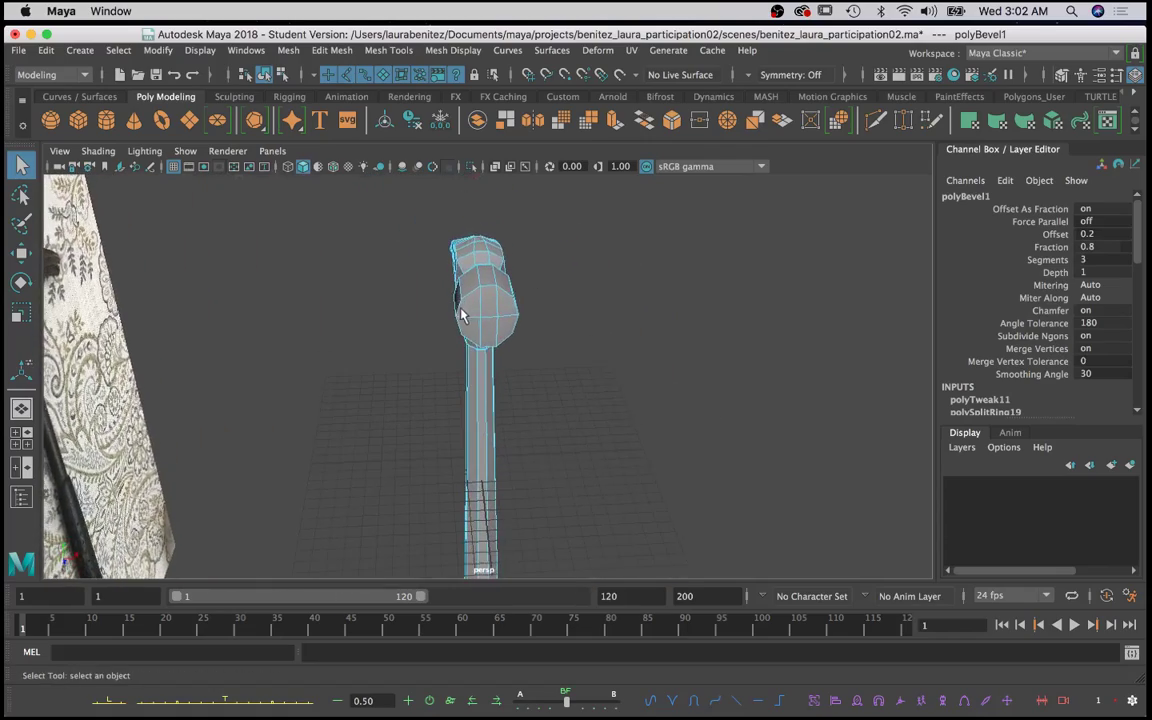
scroll(464, 305, "up", 6)
left_click_drag(491, 252, 545, 235, "alt")
left_click(528, 233)
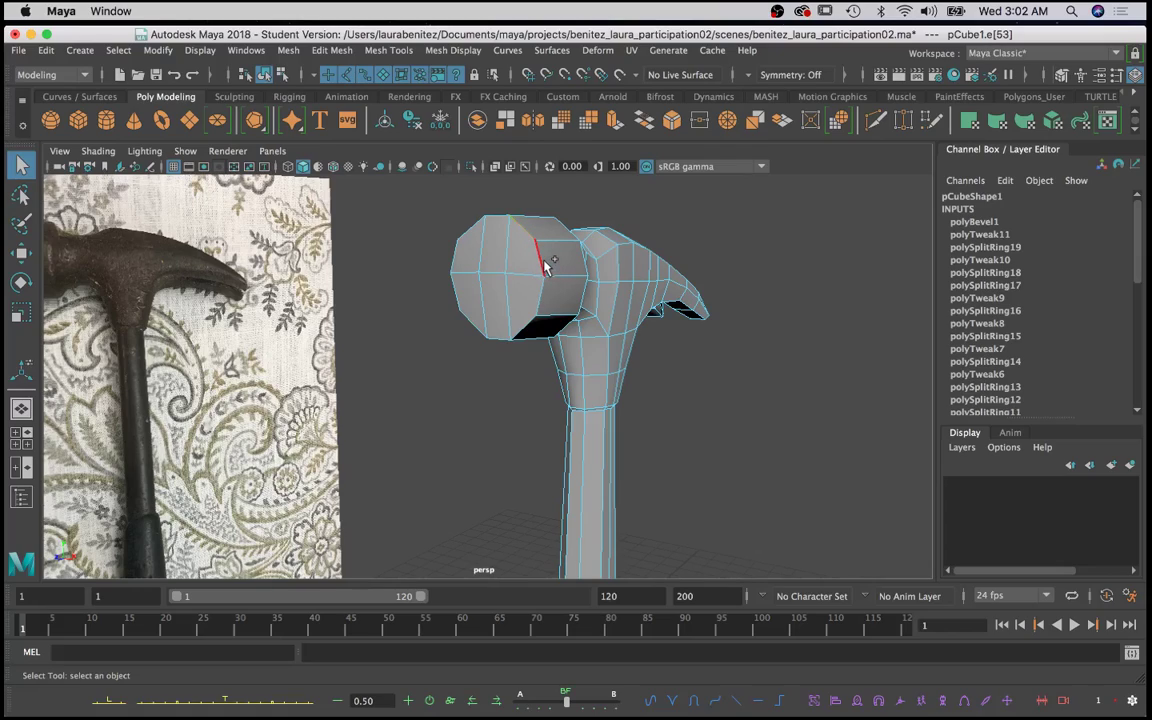
left_click(543, 265, "shift")
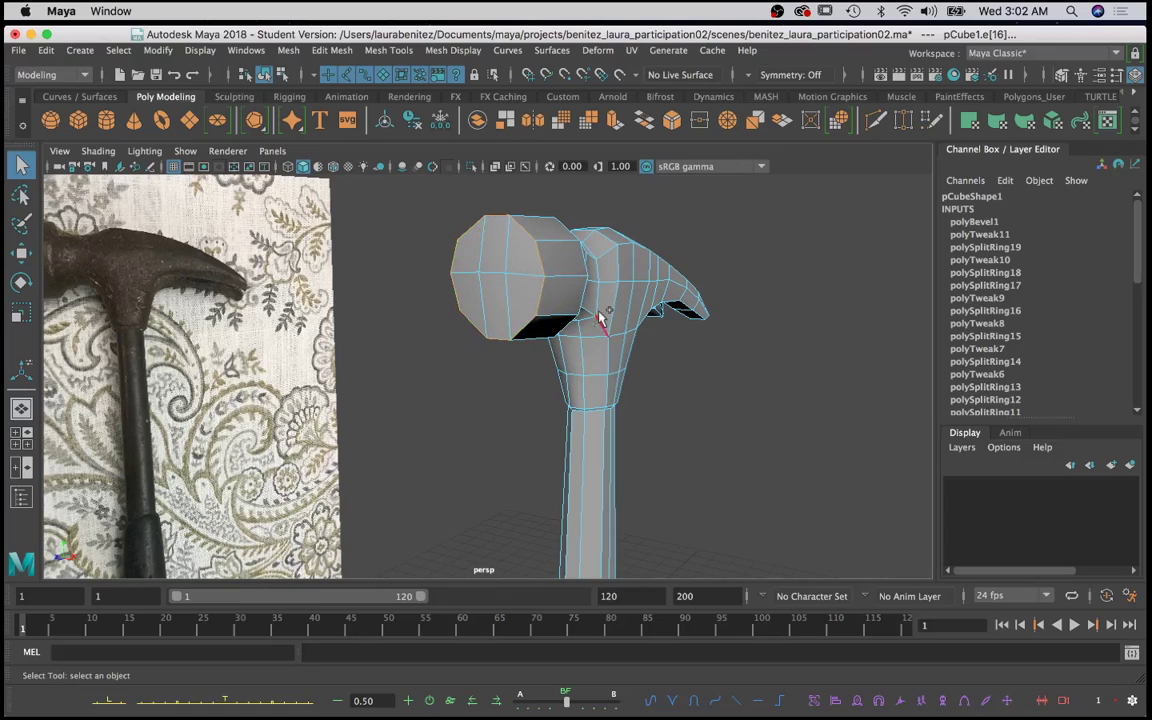
right_click(527, 274, "shift")
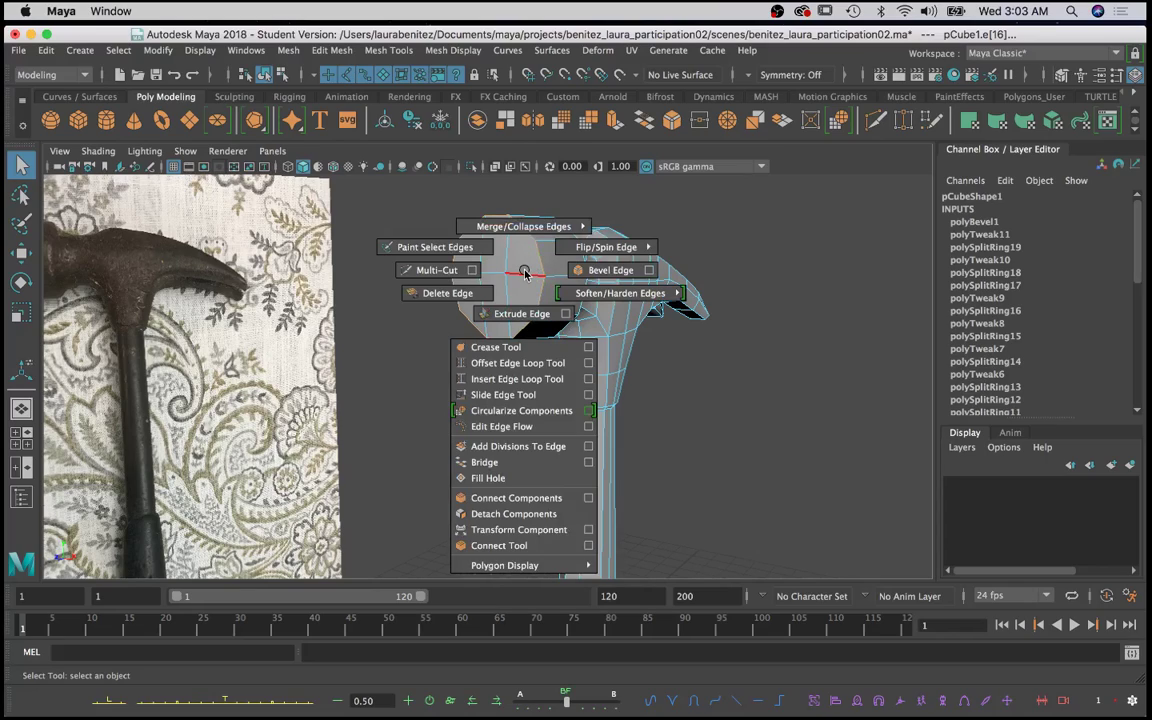
left_click(610, 270)
Step: Set the striking face's bevel to Fraction 0.2 and Segments 3
left_click_drag(610, 270, 517, 274, "alt")
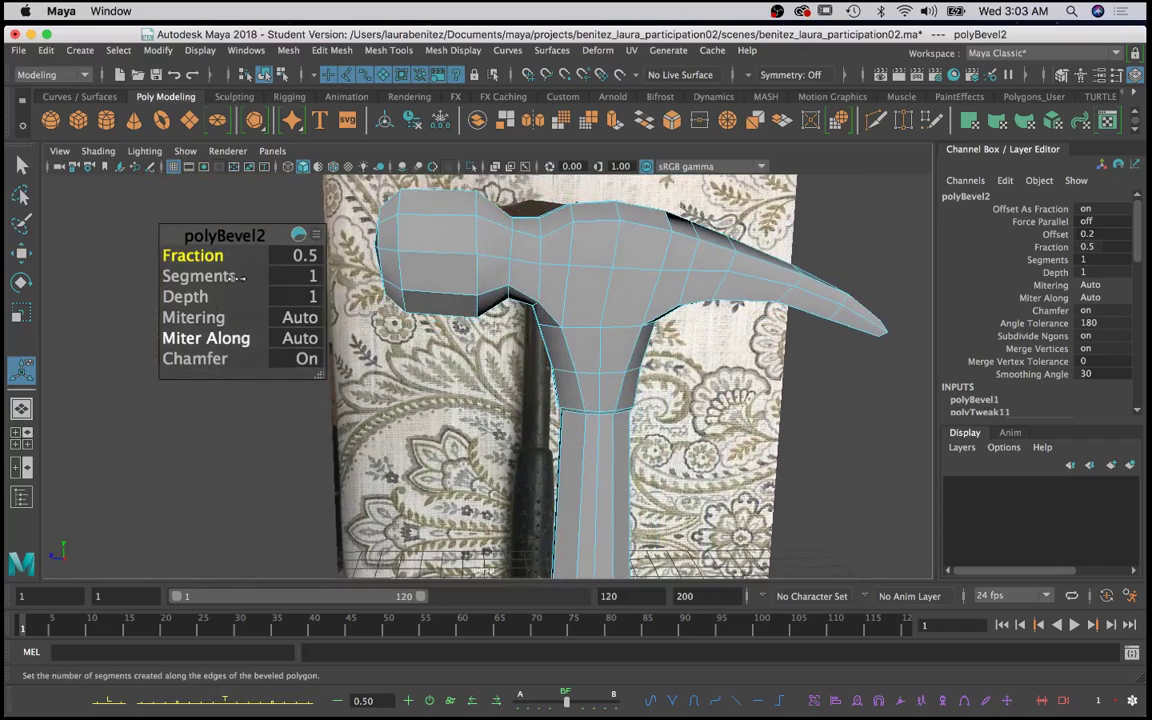
left_click_drag(185, 257, 185, 256)
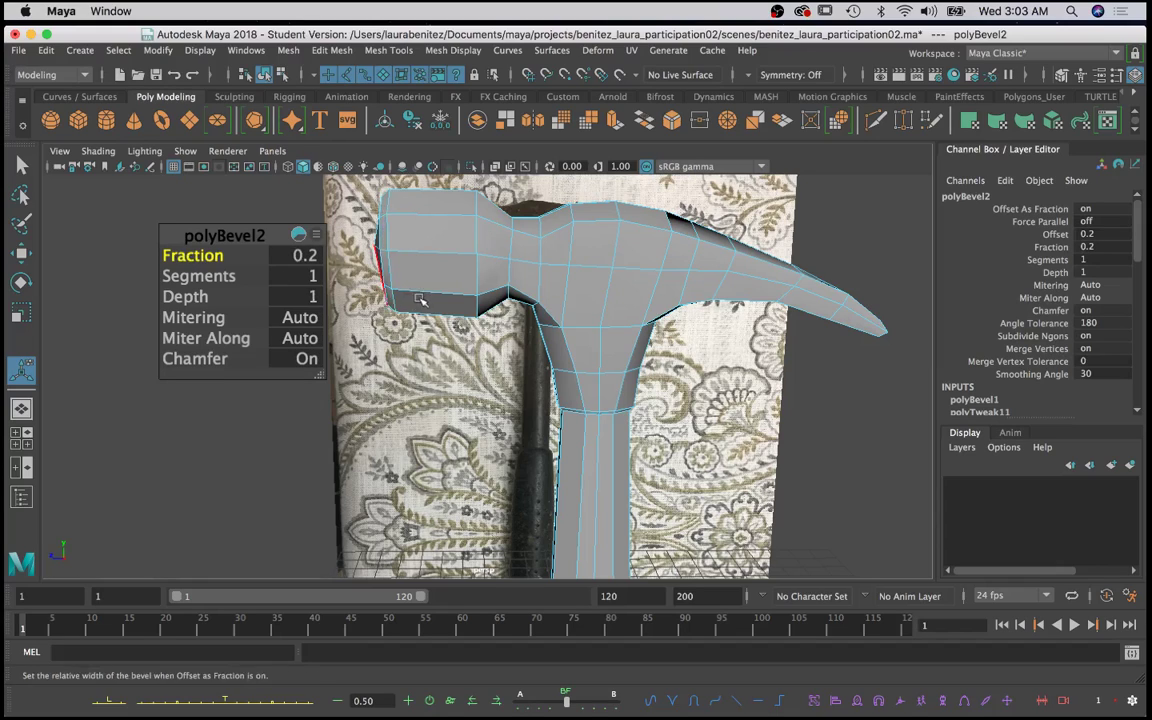
left_click_drag(520, 290, 449, 291, "alt")
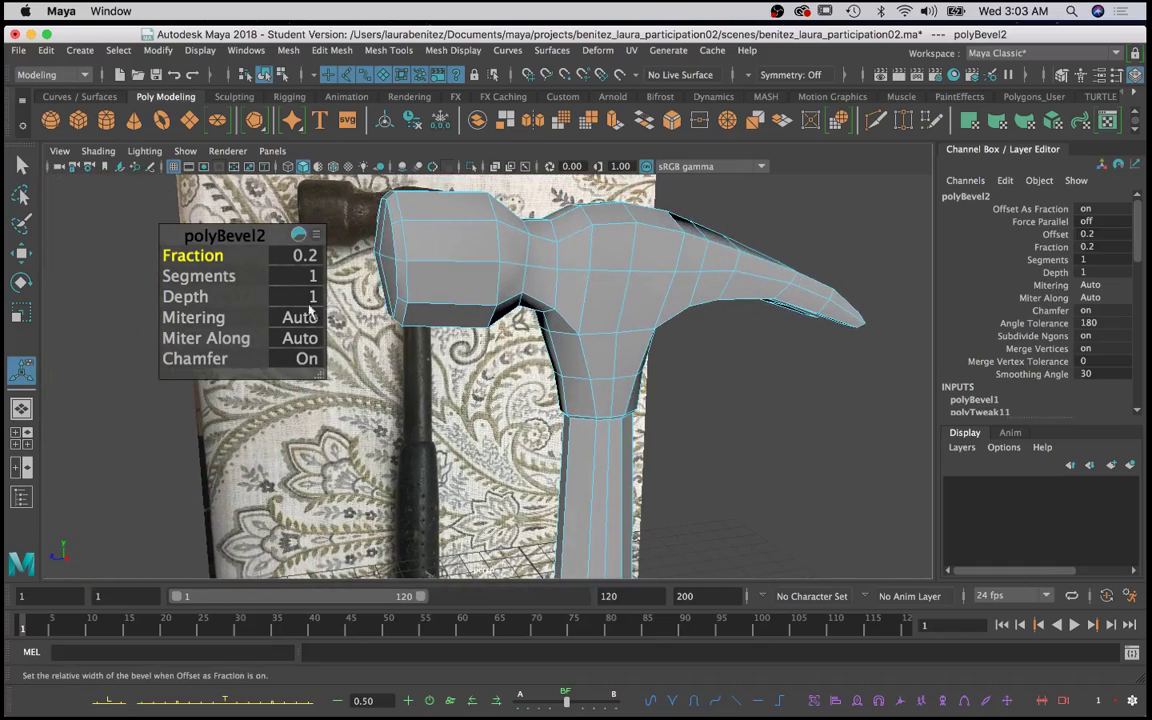
left_click_drag(200, 277, 213, 279)
left_click_drag(580, 262, 550, 270, "alt")
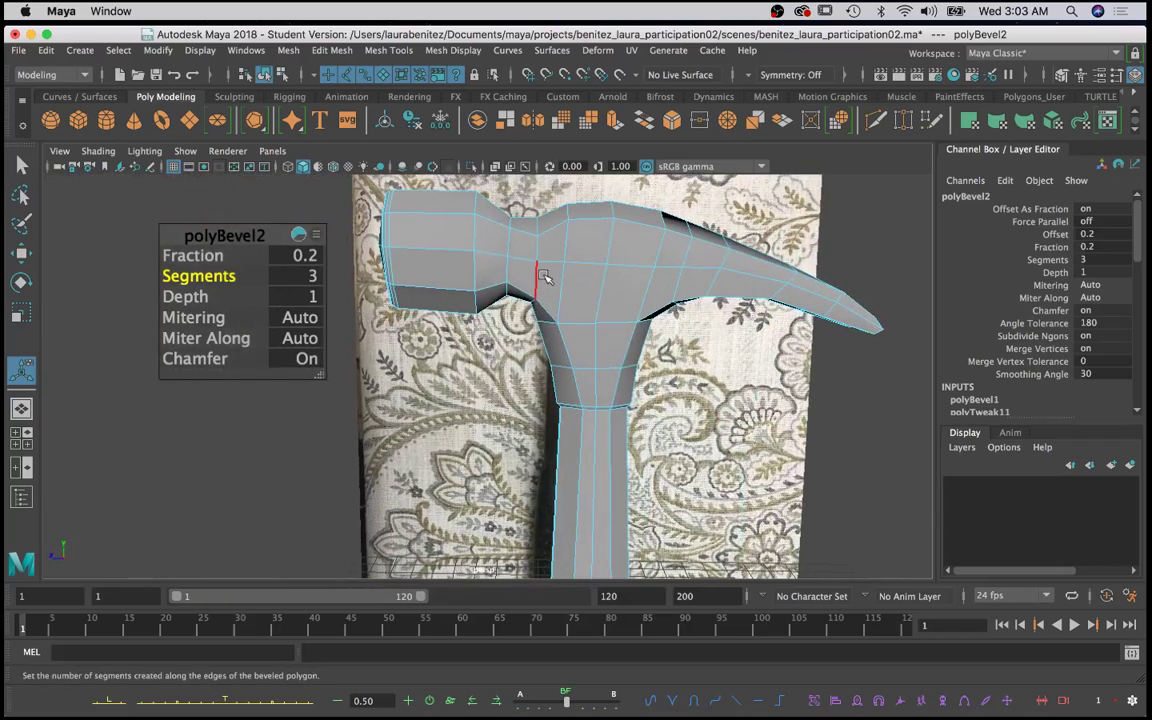
Step: Select the edge loop around the narrow neck behind the striking head and bevel it
left_click_drag(549, 272, 568, 288, "alt")
scroll(568, 270, "up", 3)
left_click(525, 257)
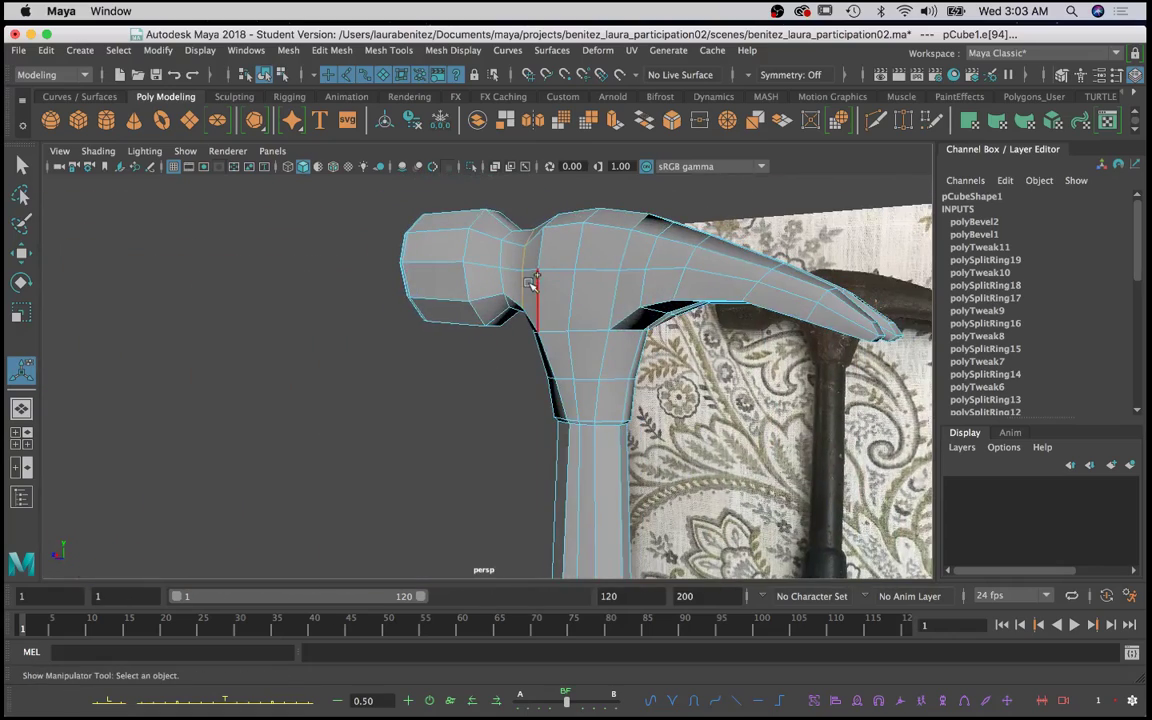
right_click(530, 285, "shift")
left_click(605, 283)
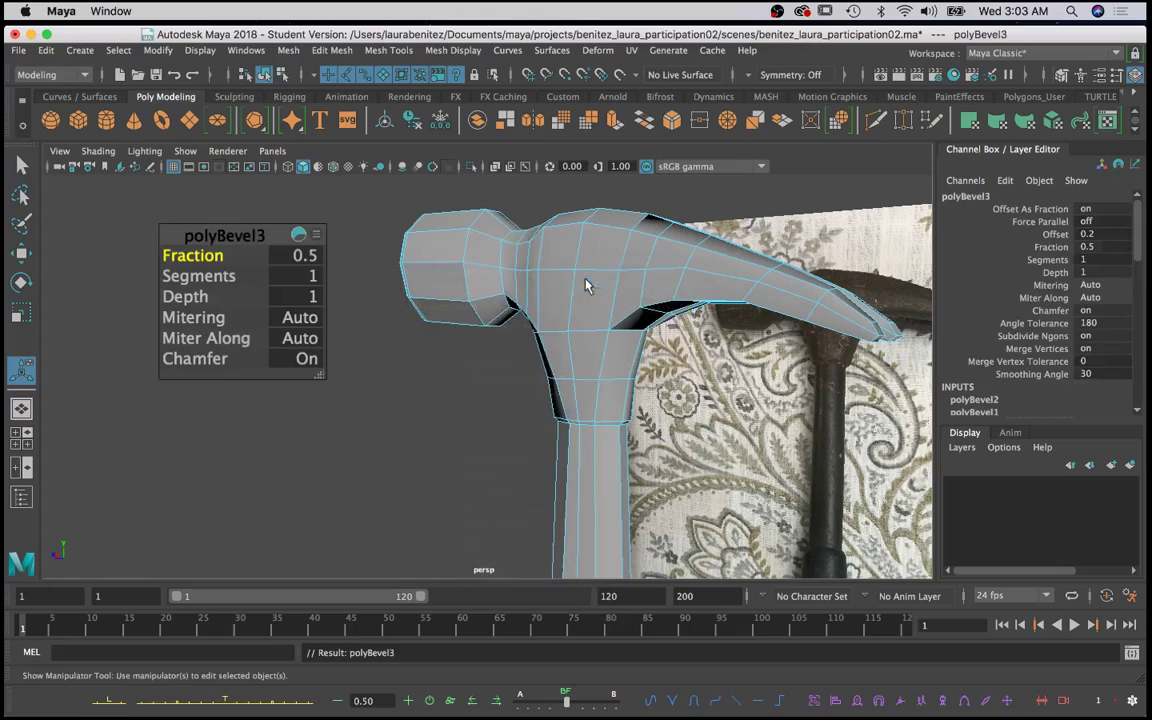
left_click_drag(586, 283, 517, 308, "alt")
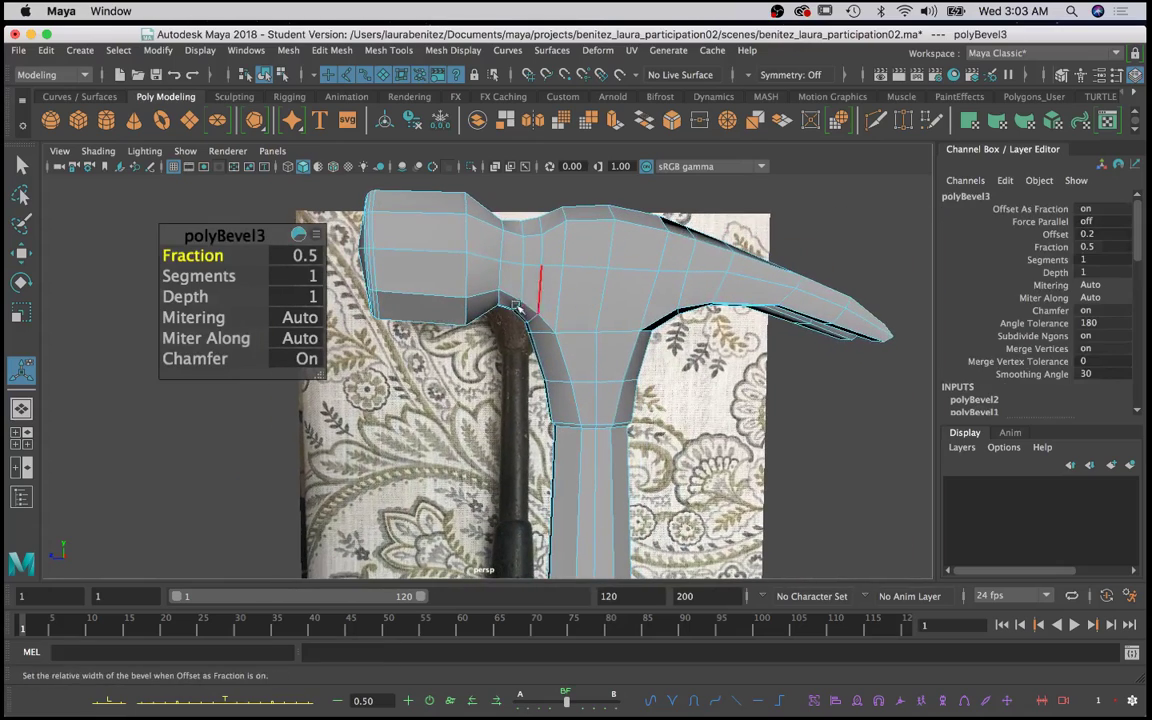
Step: Set the neck loop's bevel to Segments 2 and Fraction 0.6
left_click(210, 279)
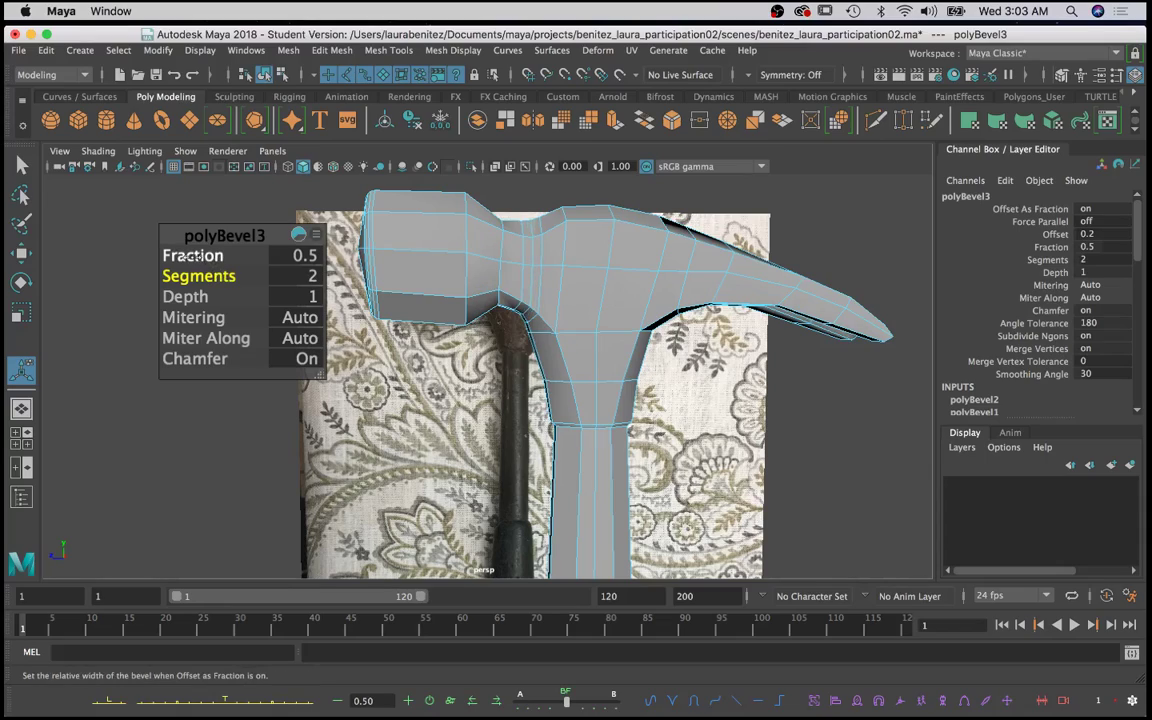
mouse_move(193, 256)
left_mouse_down()
mouse_move(212, 257)
mouse_move(189, 257)
left_mouse_up()
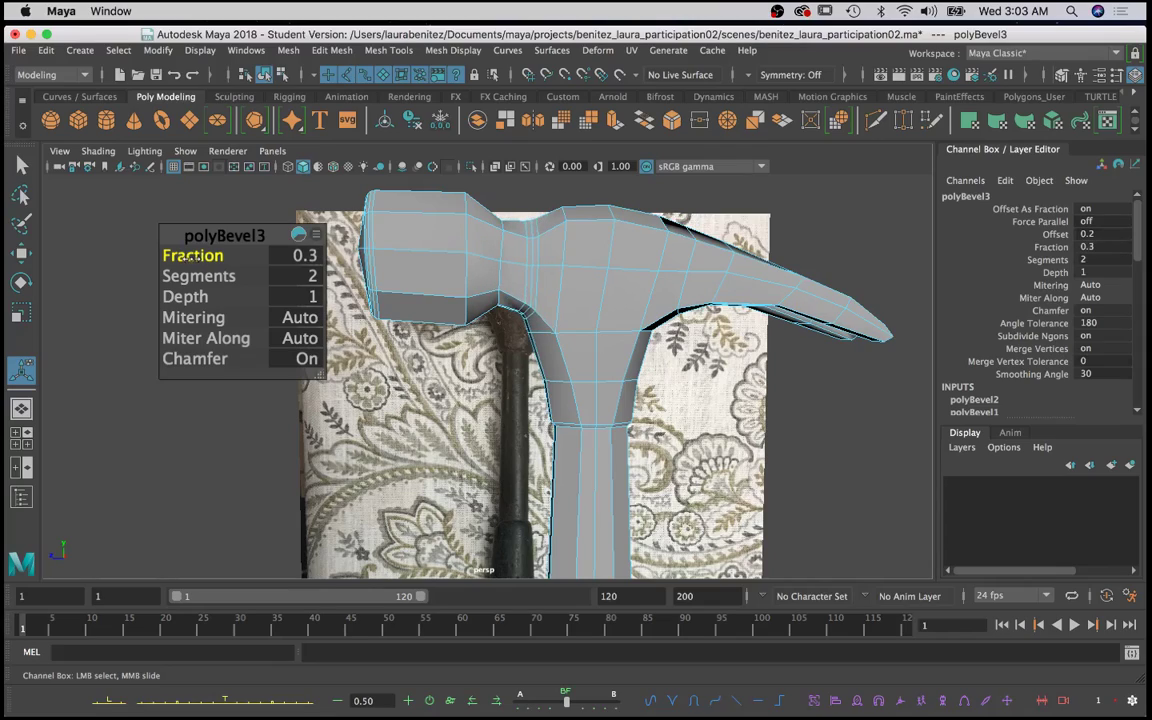
middle_click_drag(507, 335, 370, 225, "alt")
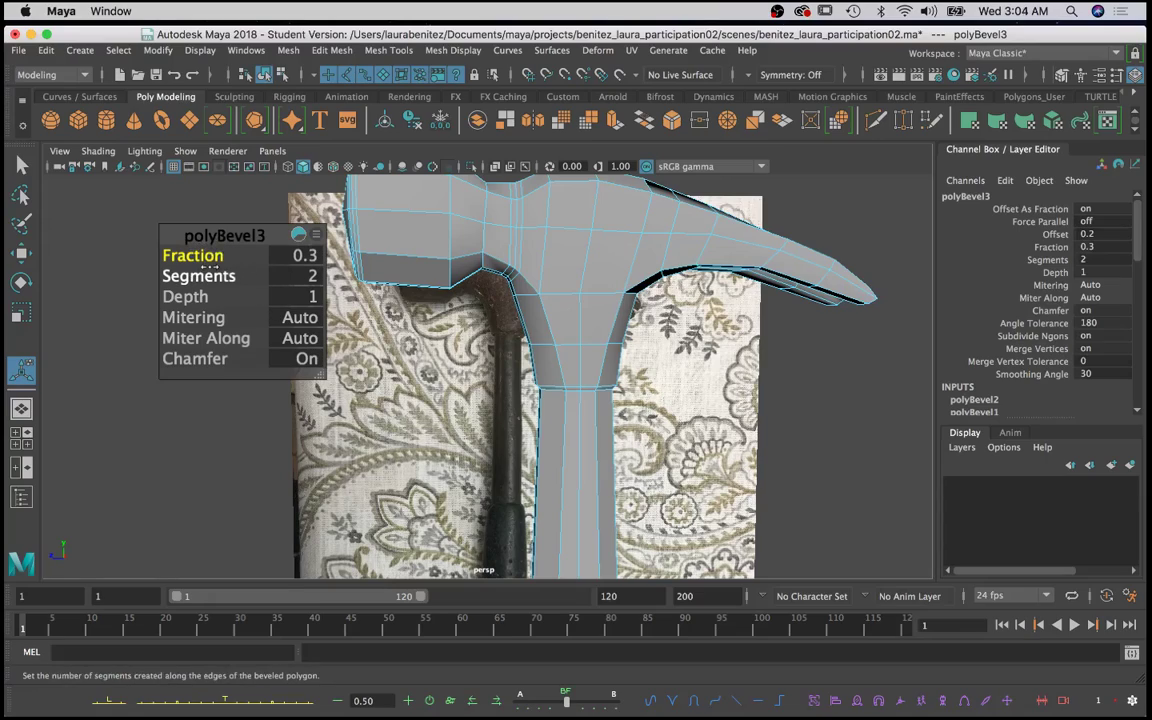
mouse_move(194, 256)
left_mouse_down()
mouse_move(180, 256)
mouse_move(197, 256)
left_mouse_up()
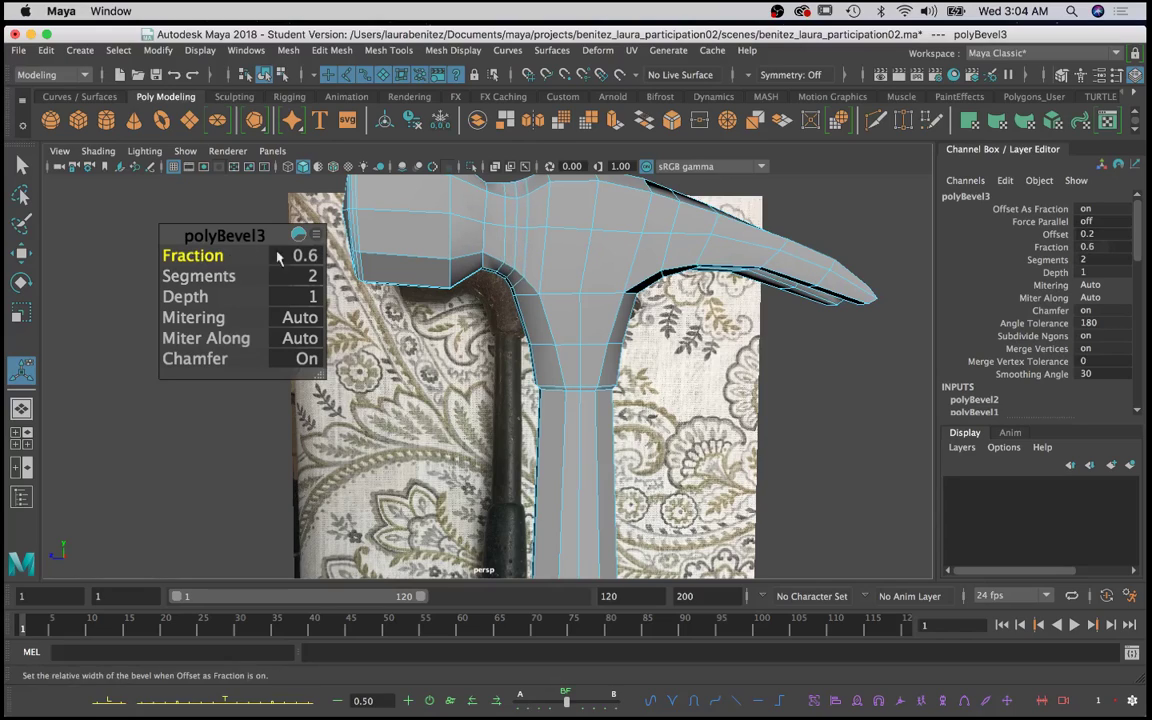
Step: Bevel the edge loop where the neck meets the tapered back of the striking head, with Segments 3 and Fraction 0.7
middle_click_drag(586, 234, 547, 359, "alt")
left_click_drag(509, 411, 470, 418, "alt")
left_click(458, 255)
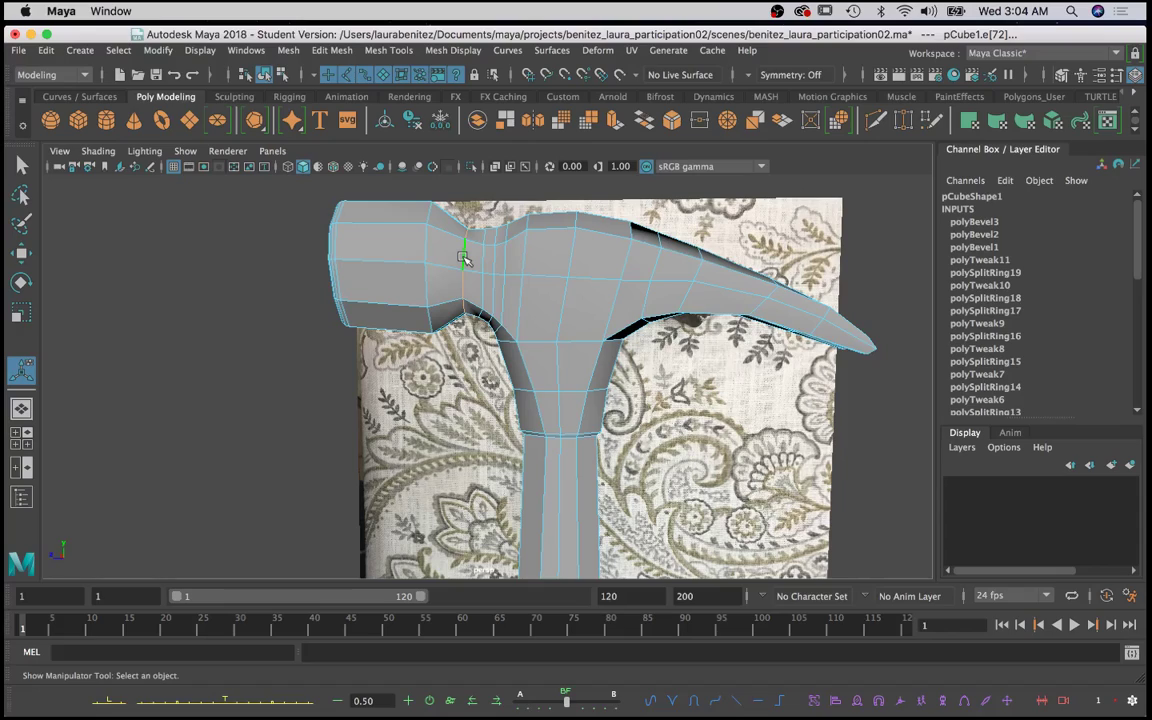
right_click_drag(463, 257, 535, 255, "shift")
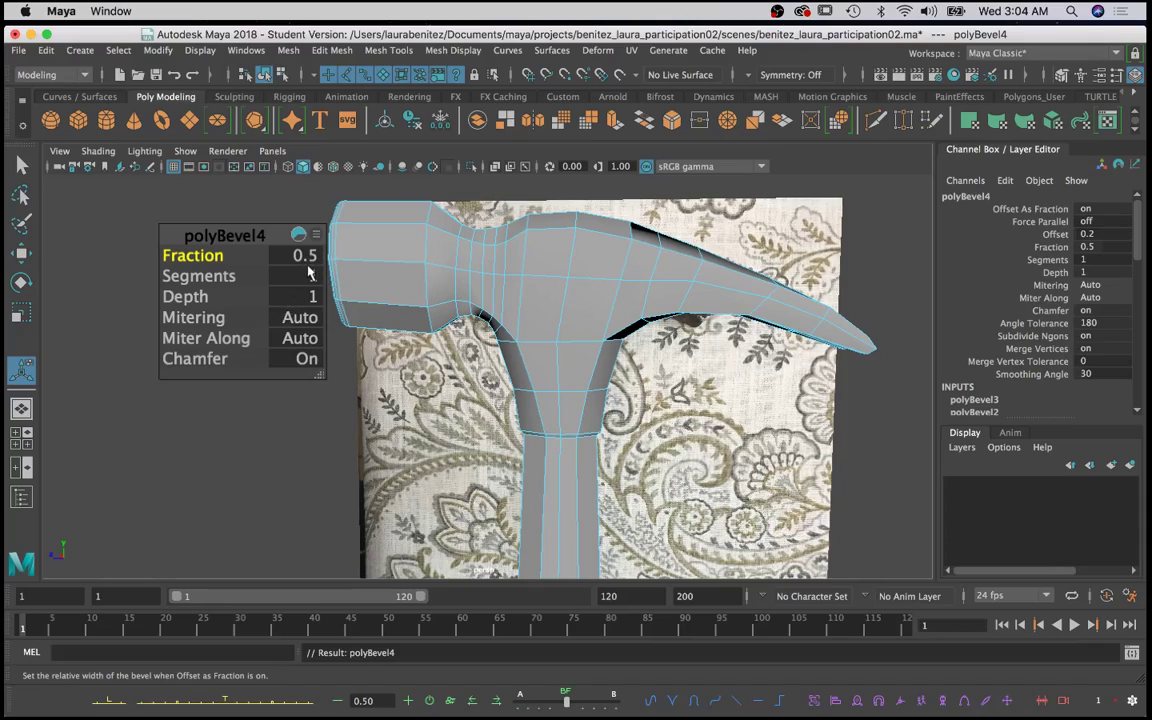
left_click(213, 280)
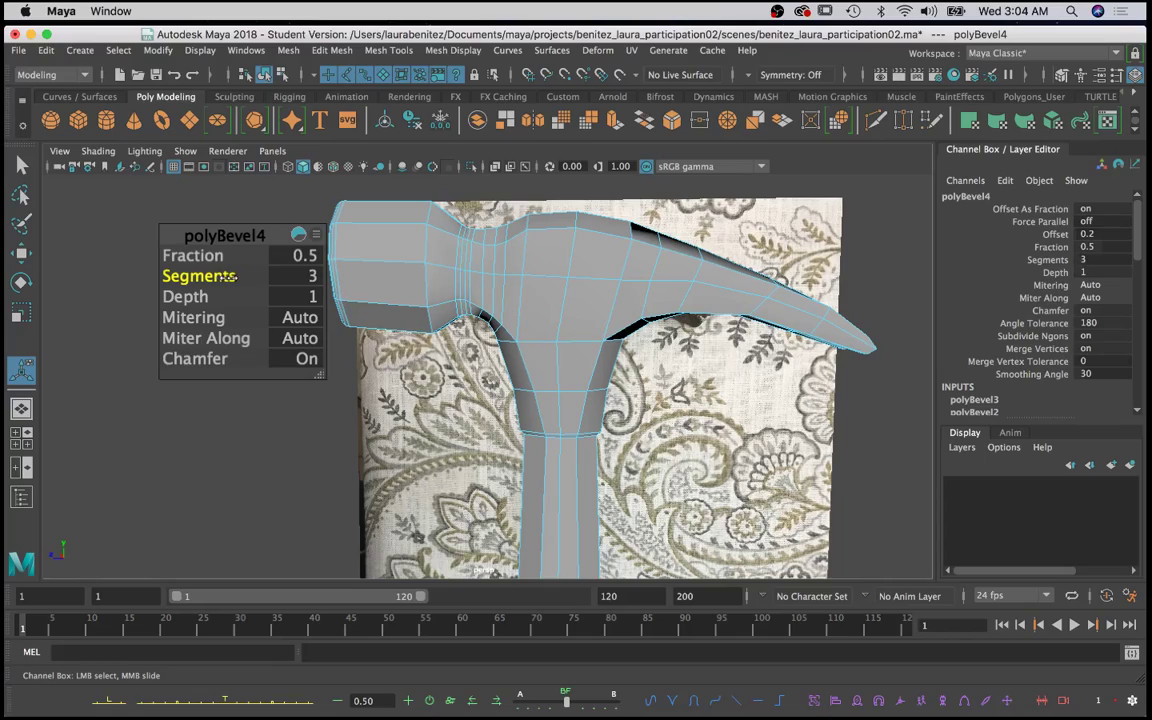
left_click(190, 257)
middle_click_drag(190, 257, 190, 258)
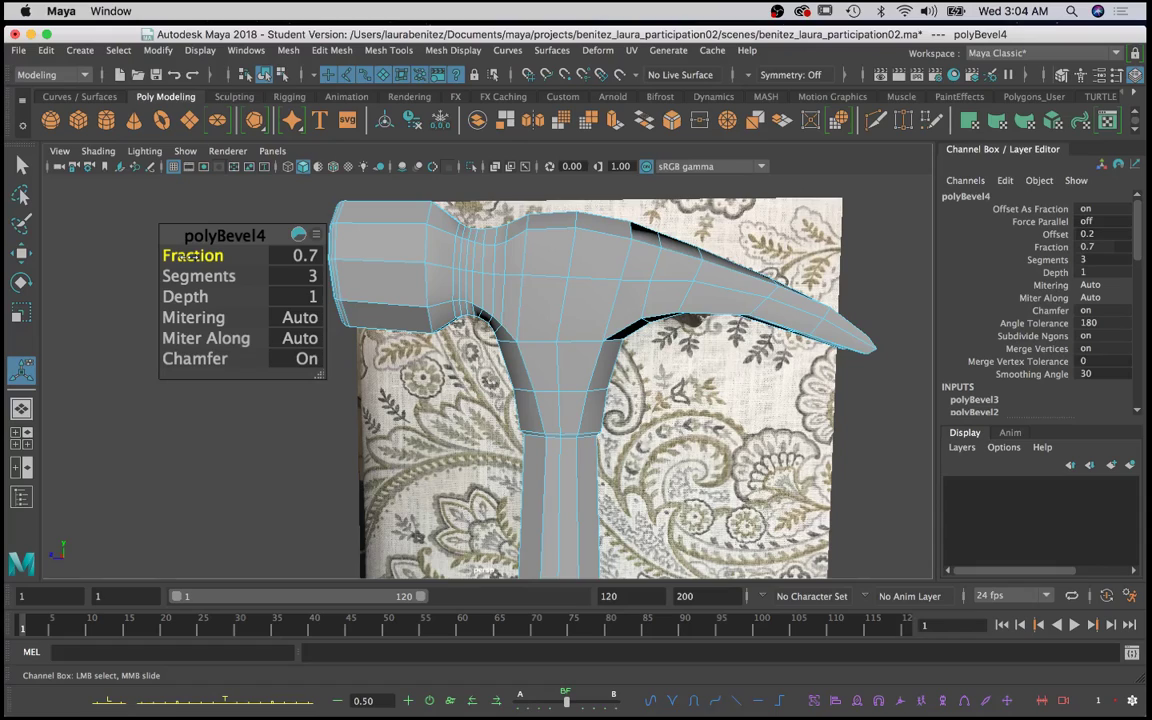
Step: Bevel the edge loop around the back rim of the striking head with Segments 3 and Fraction 0.3
left_click_drag(527, 250, 514, 265, "alt")
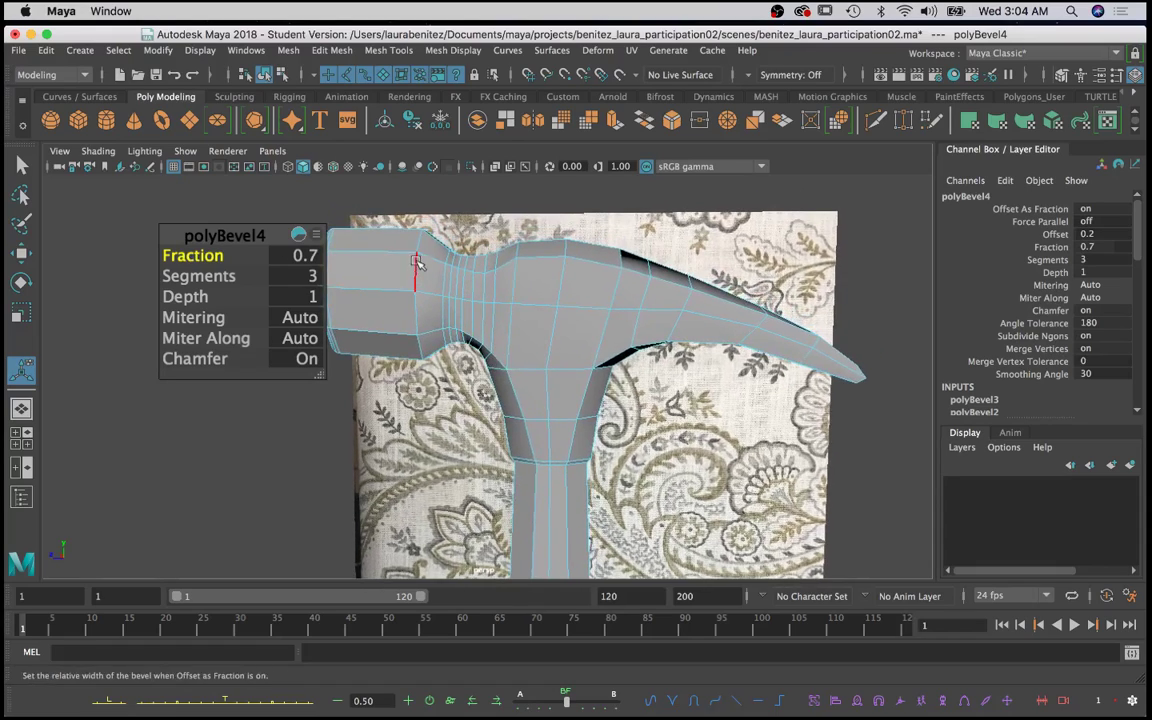
key("q")
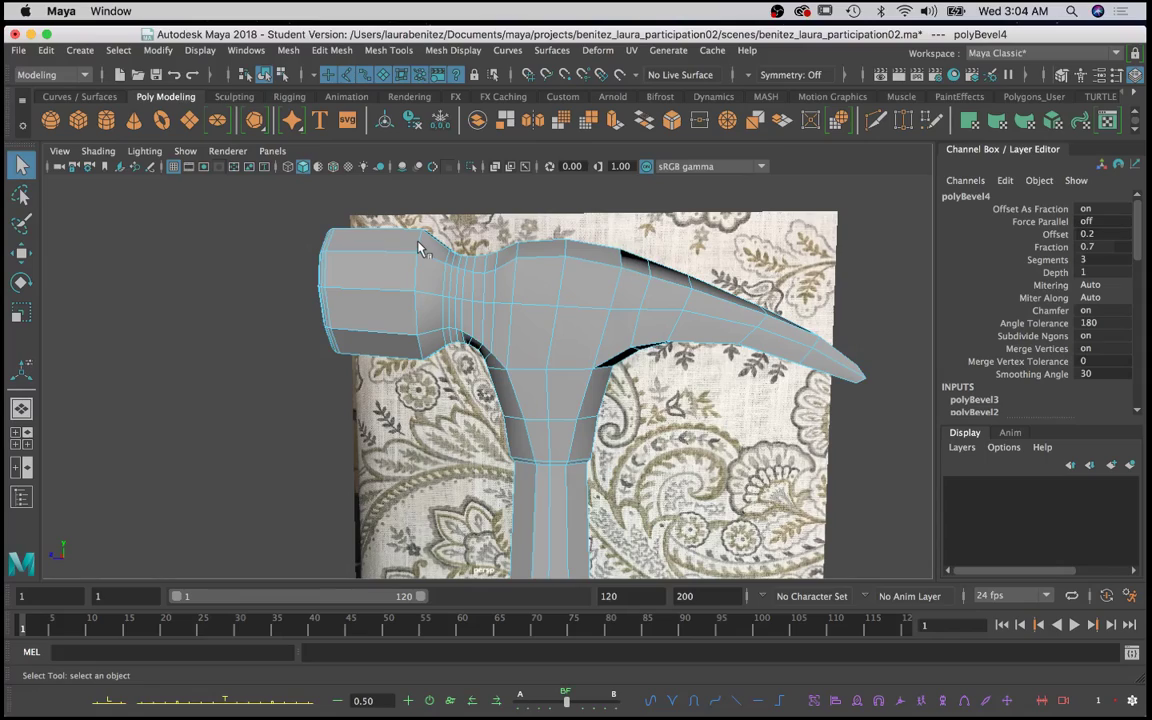
double_click(420, 248)
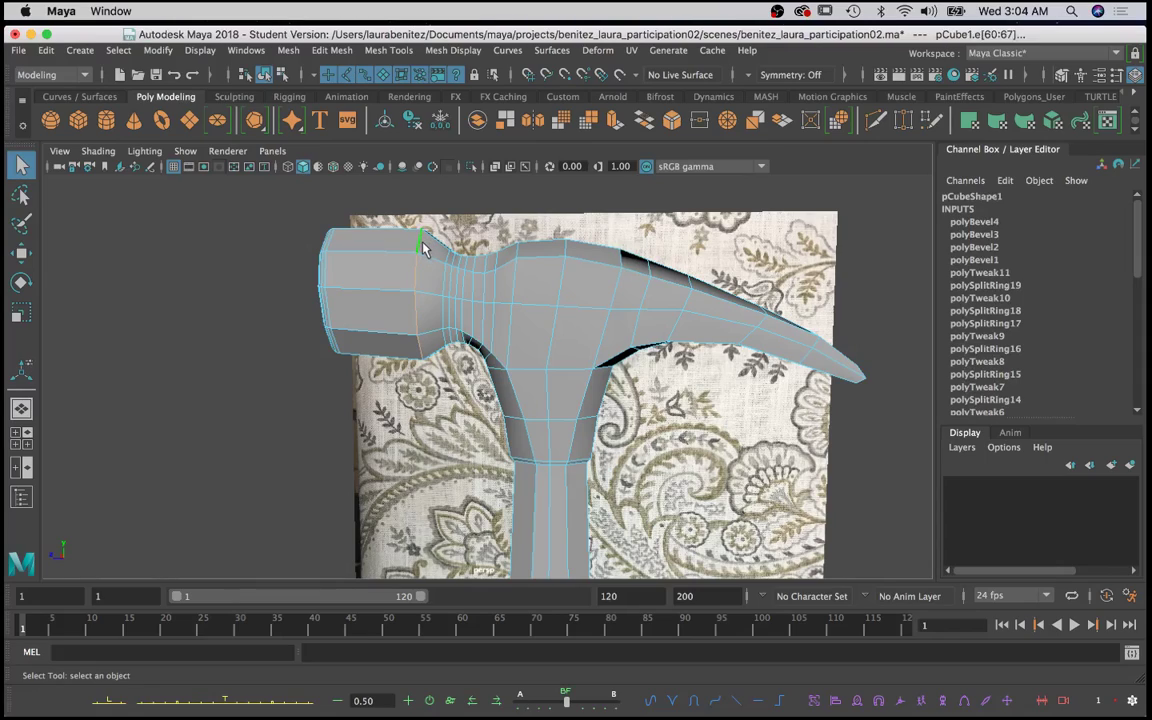
right_click(422, 246, "shift")
right_click_drag(422, 246, 510, 243, "shift")
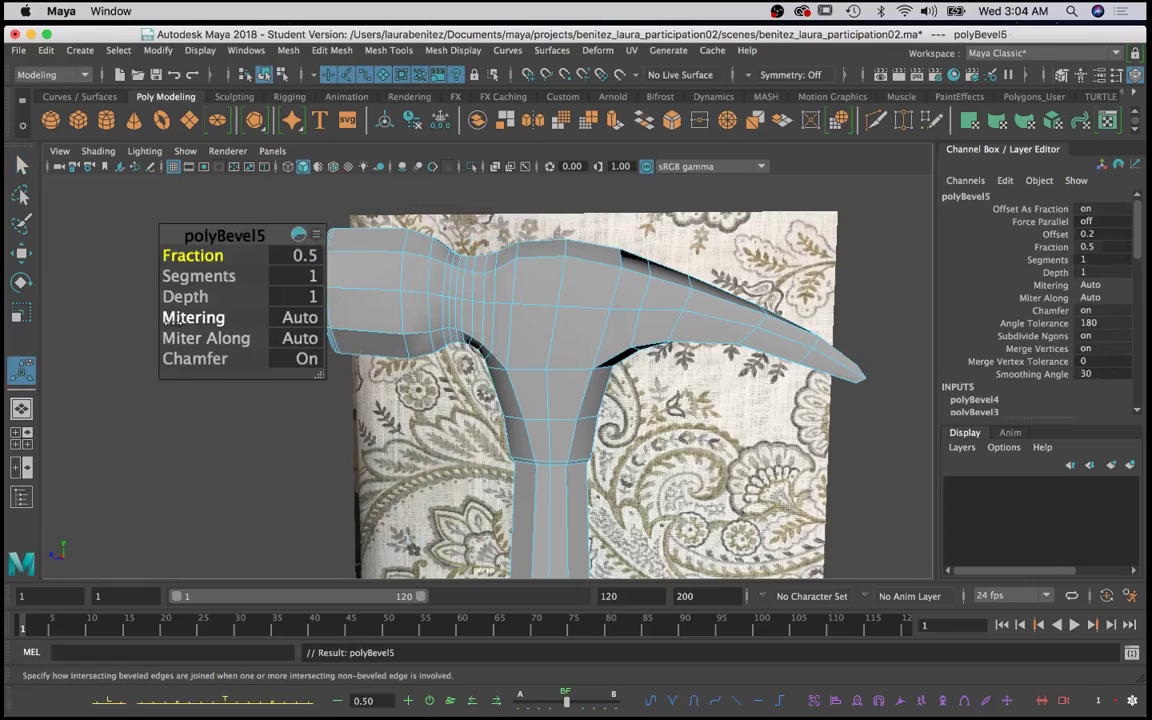
left_click_drag(205, 255, 199, 278)
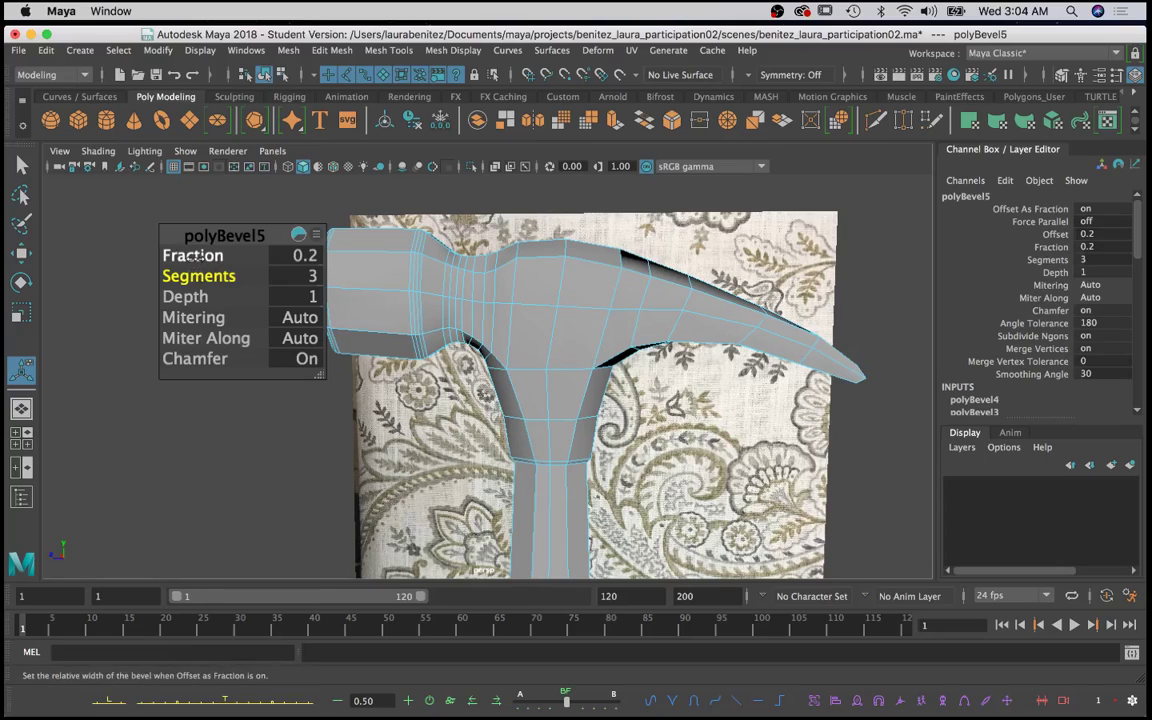
left_click_drag(197, 256, 195, 256)
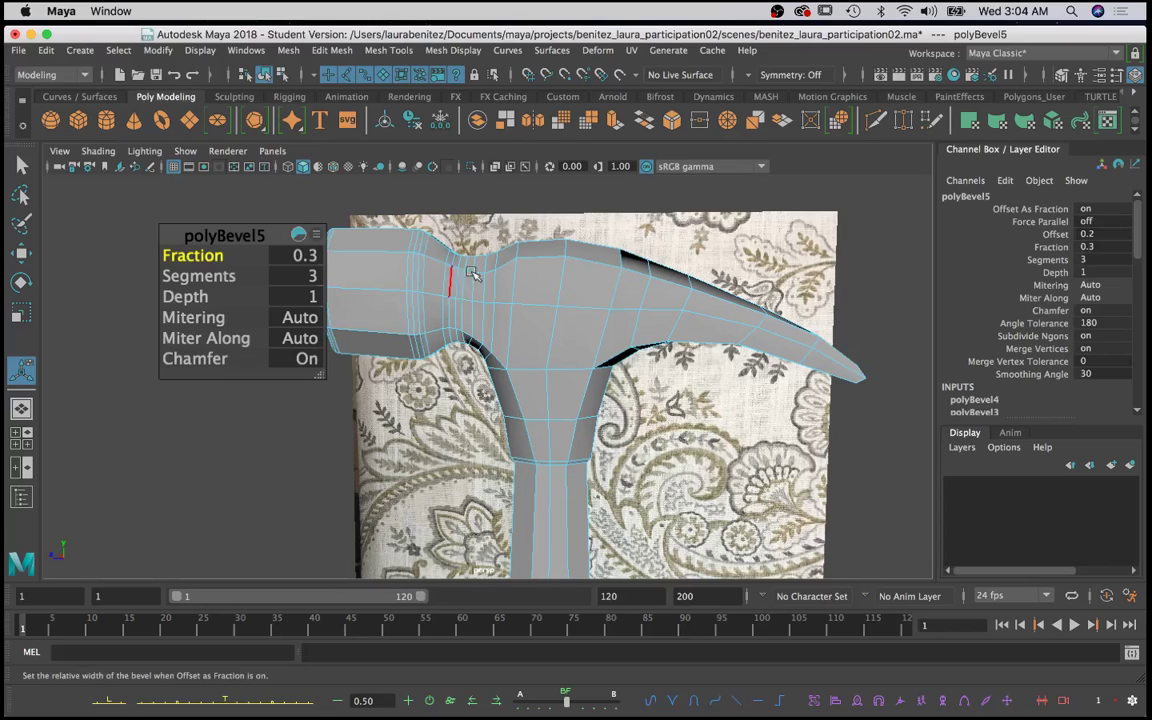
Step: Examine the beveled head, the handle joint and the claw's split from several angles
left_click_drag(430, 250, 610, 345, "alt")
left_click_drag(540, 234, 432, 314, "alt")
scroll(465, 311, "up", 5)
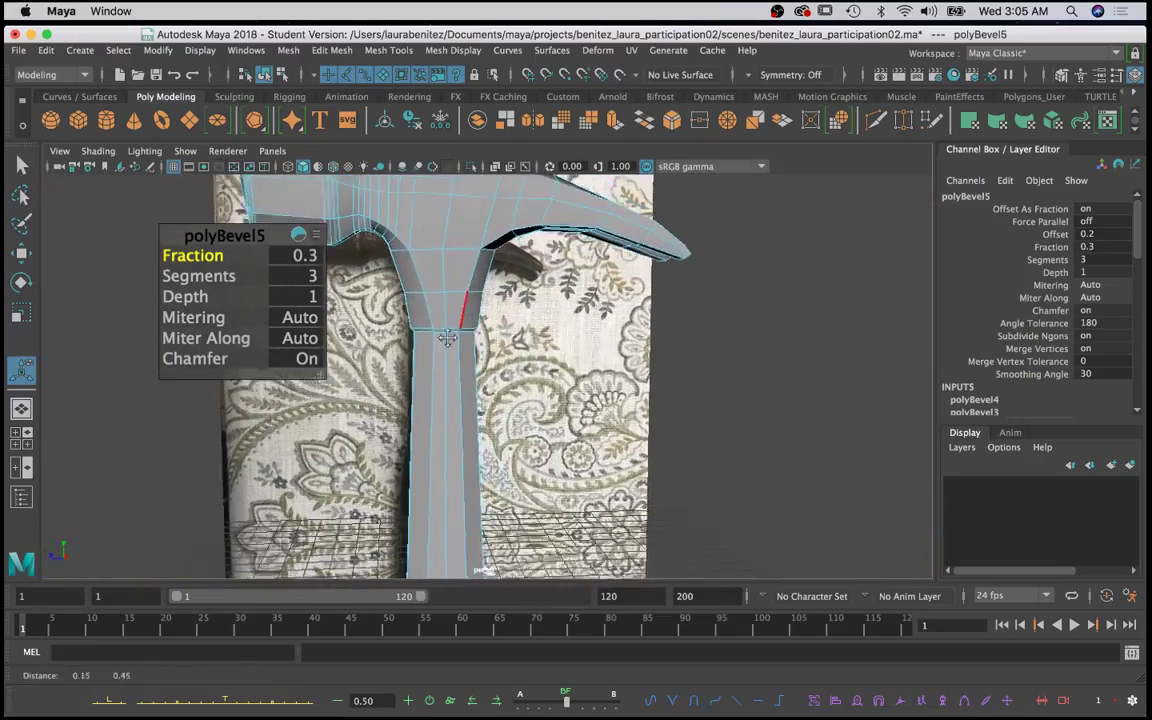
scroll(465, 311, "down", 3)
middle_click_drag(465, 311, 427, 377, "alt")
left_click_drag(427, 377, 195, 470, "alt")
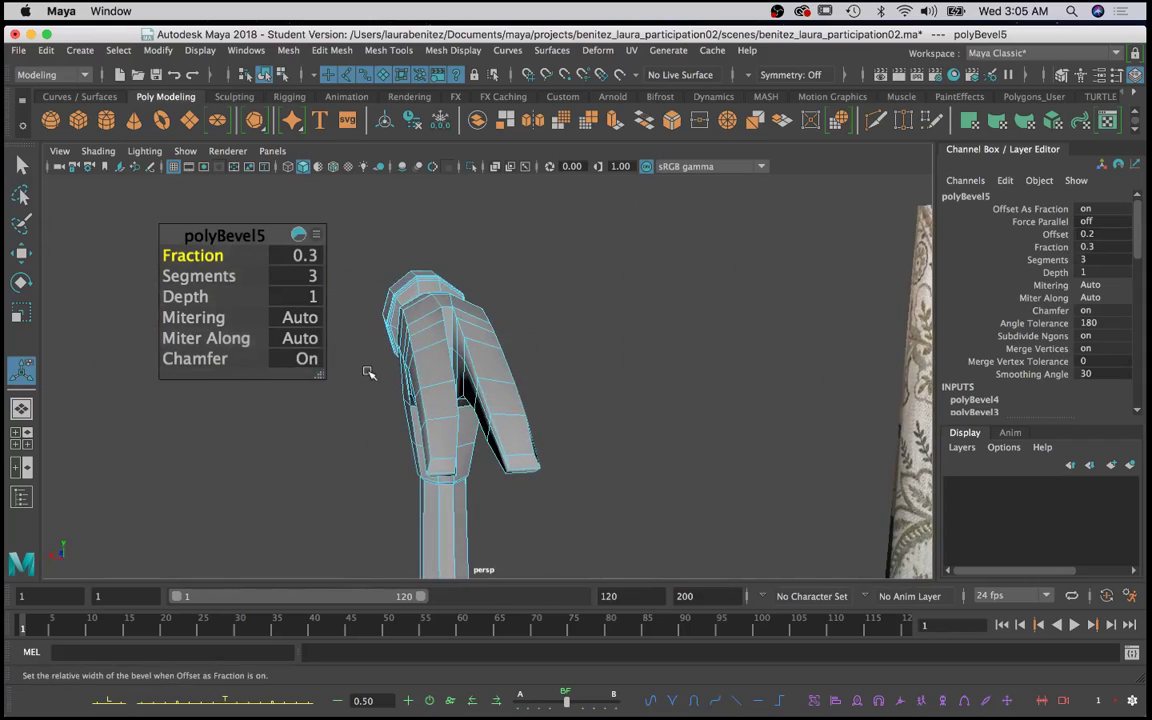
key("q")
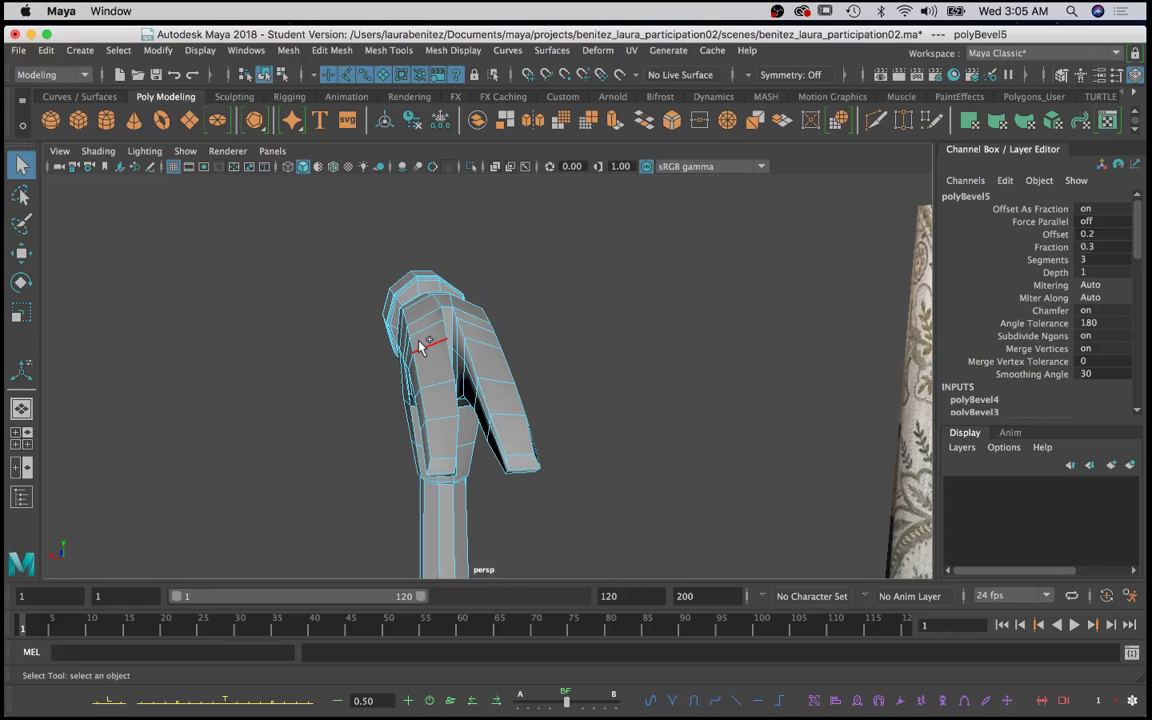
left_click_drag(421, 337, 490, 346, "alt")
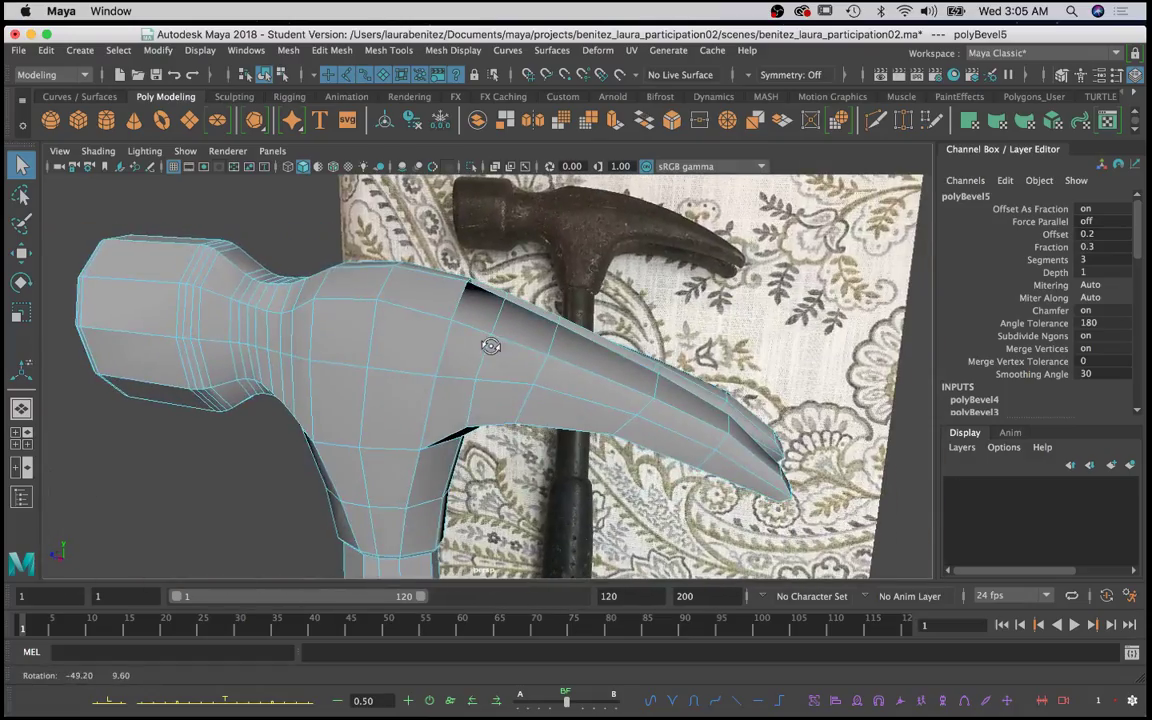
Step: Try to bevel the inner upper edges along both claw prongs
left_click_drag(500, 286, 410, 287, "alt")
left_click(420, 285)
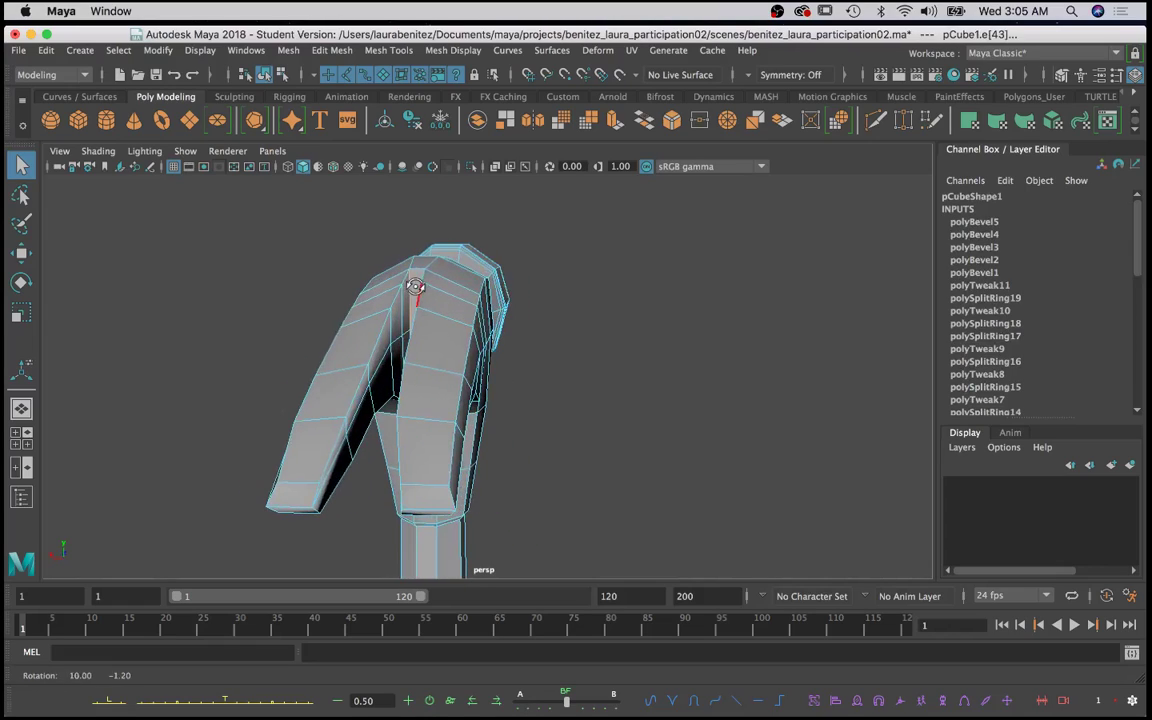
left_click(406, 285)
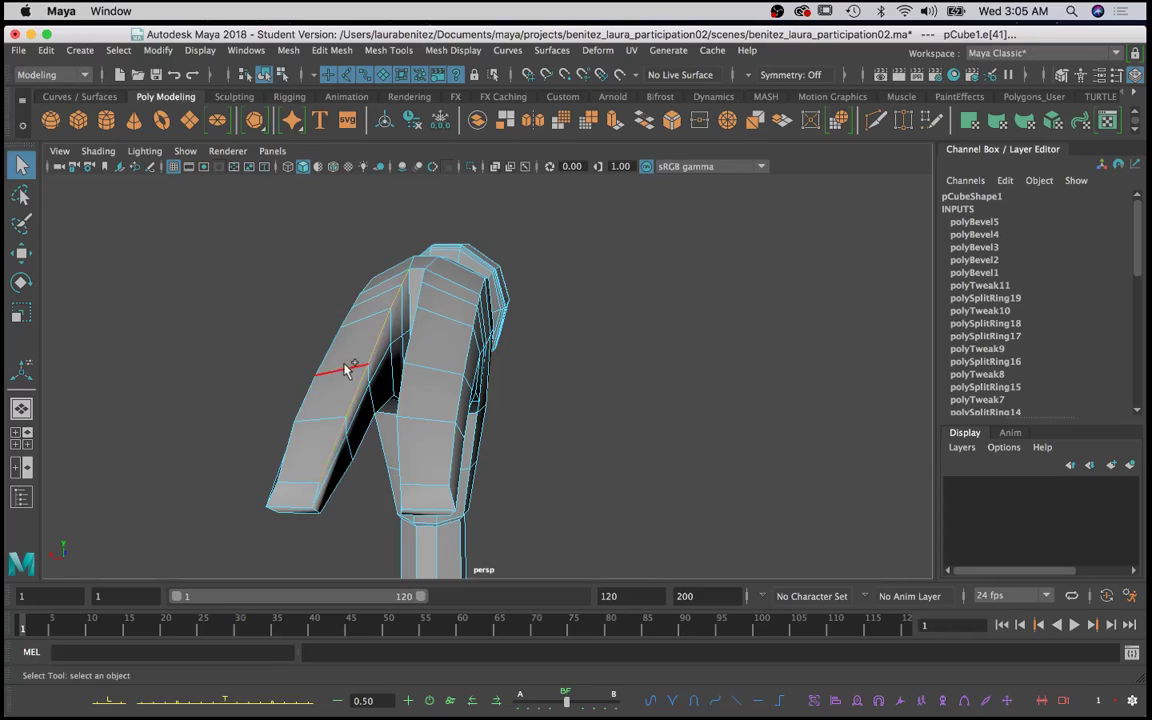
right_click_drag(345, 369, 420, 365, "shift")
left_click_drag(421, 363, 474, 378, "alt")
left_click(446, 352)
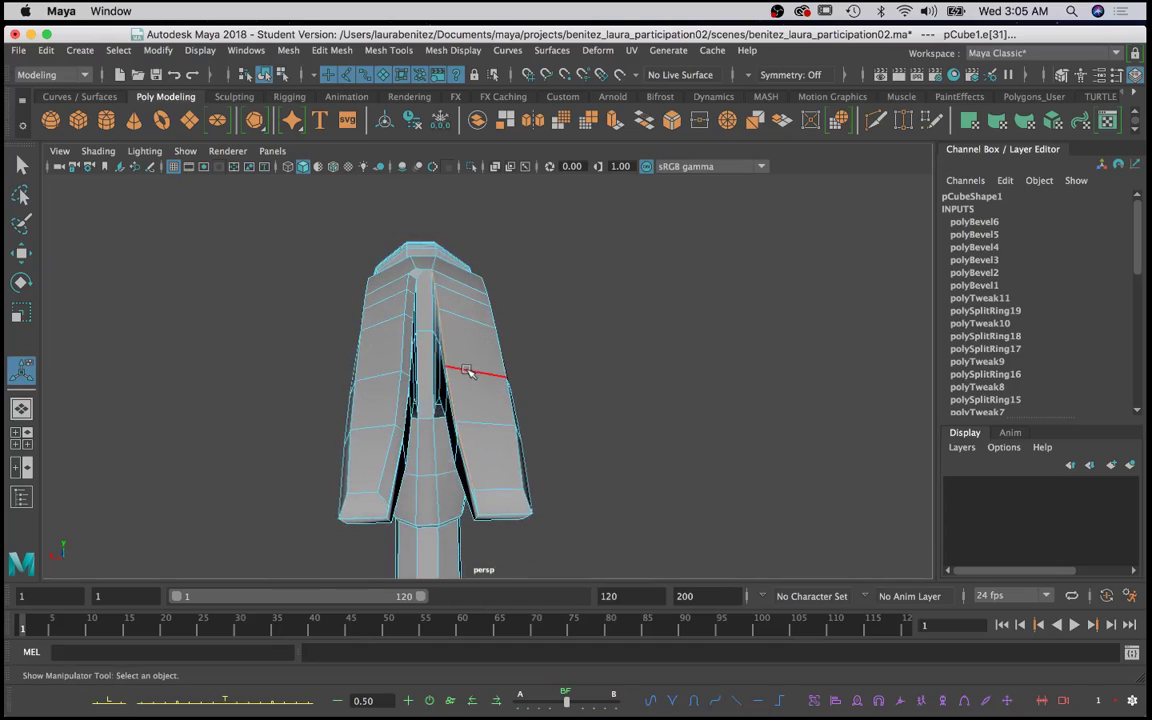
key("ctrl+b")
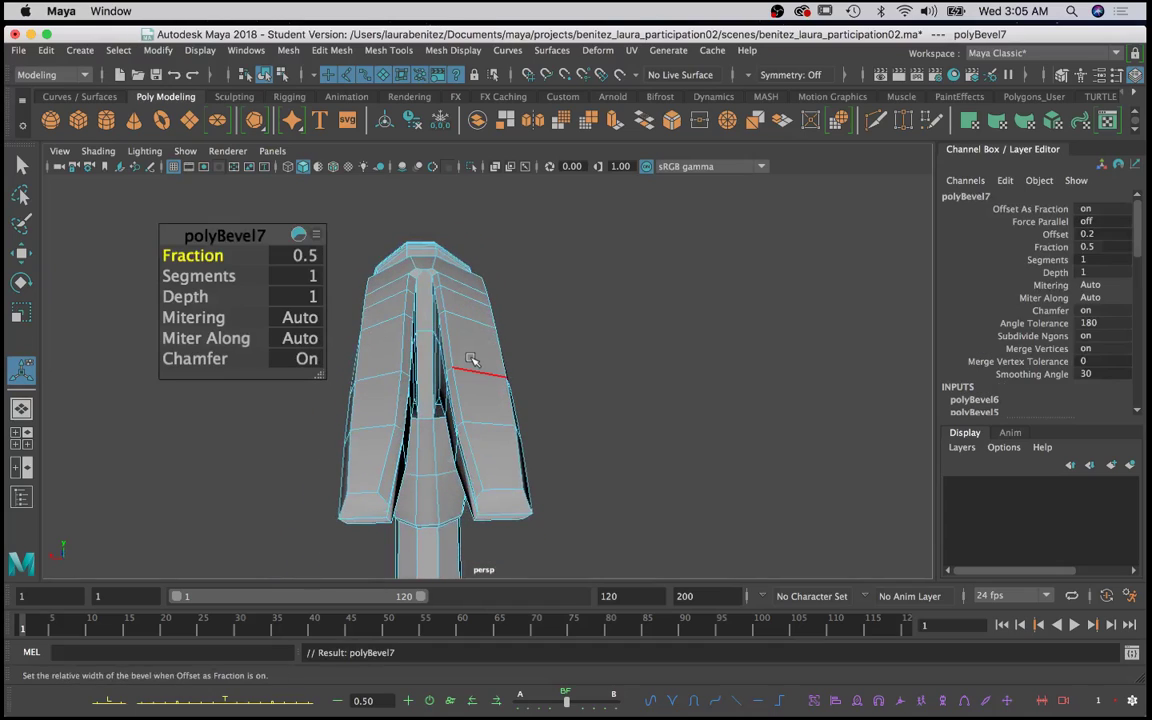
left_click_drag(474, 360, 399, 340, "alt")
scroll(492, 369, "up", 10)
scroll(491, 368, "down", 10)
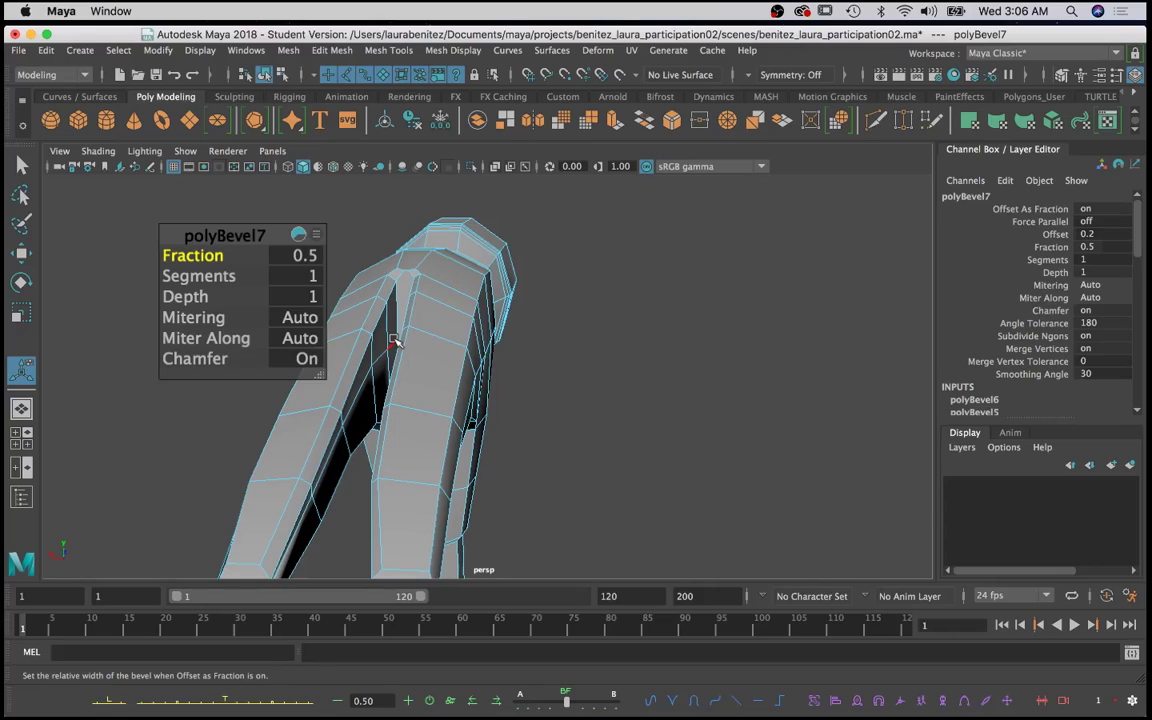
Step: Undo the bevels on the inner edges of both claw prongs
key("z")
key("z")
key("z")
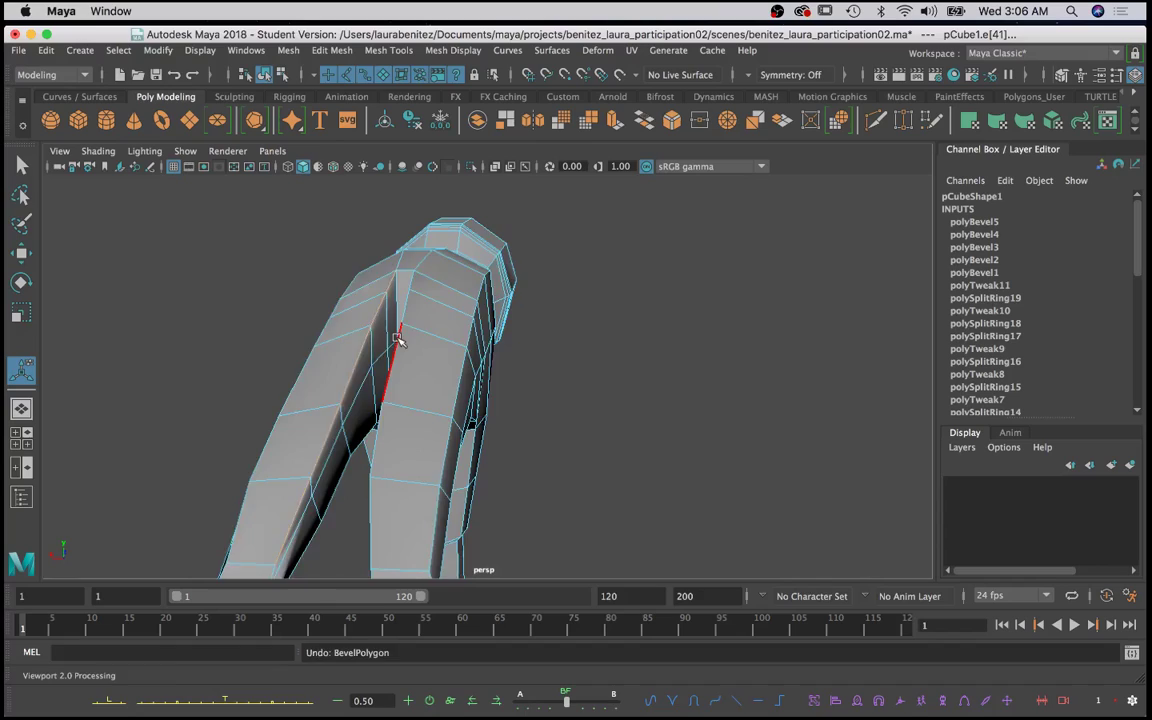
Step: Select all edges of the whole hammer mesh and apply Soften Edge to them
scroll(400, 343, "down", 5)
left_click_drag(489, 426, 738, 404, "alt")
scroll(527, 423, "down", 5)
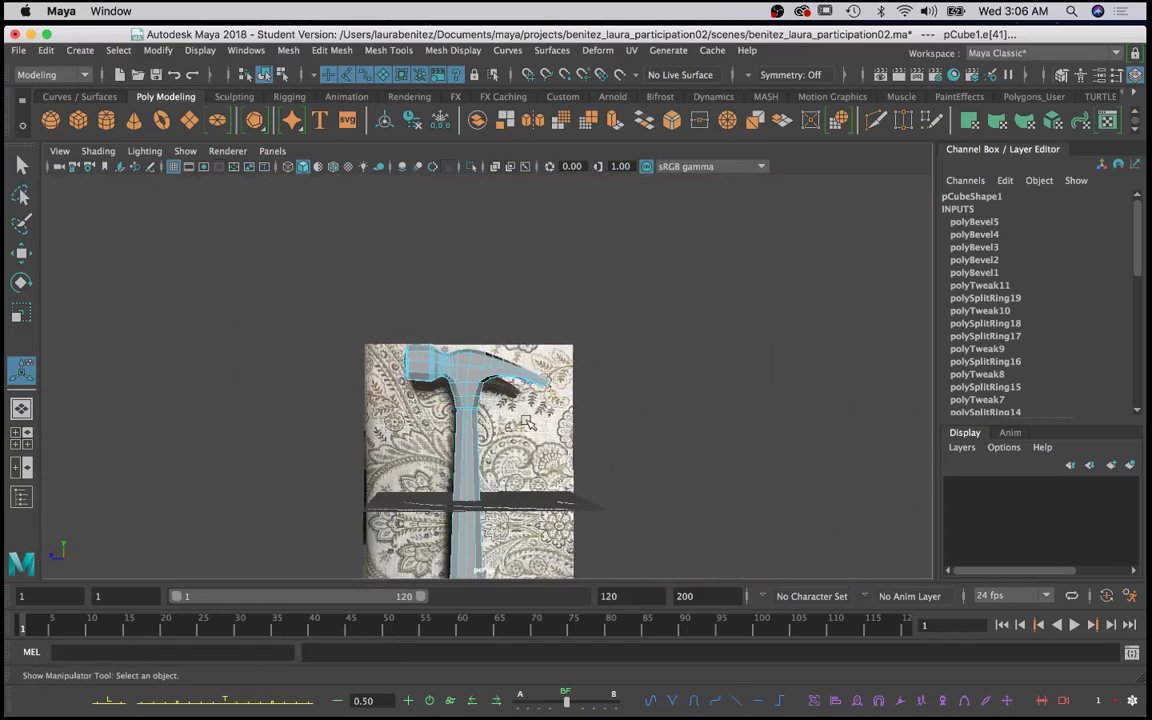
right_click(453, 427)
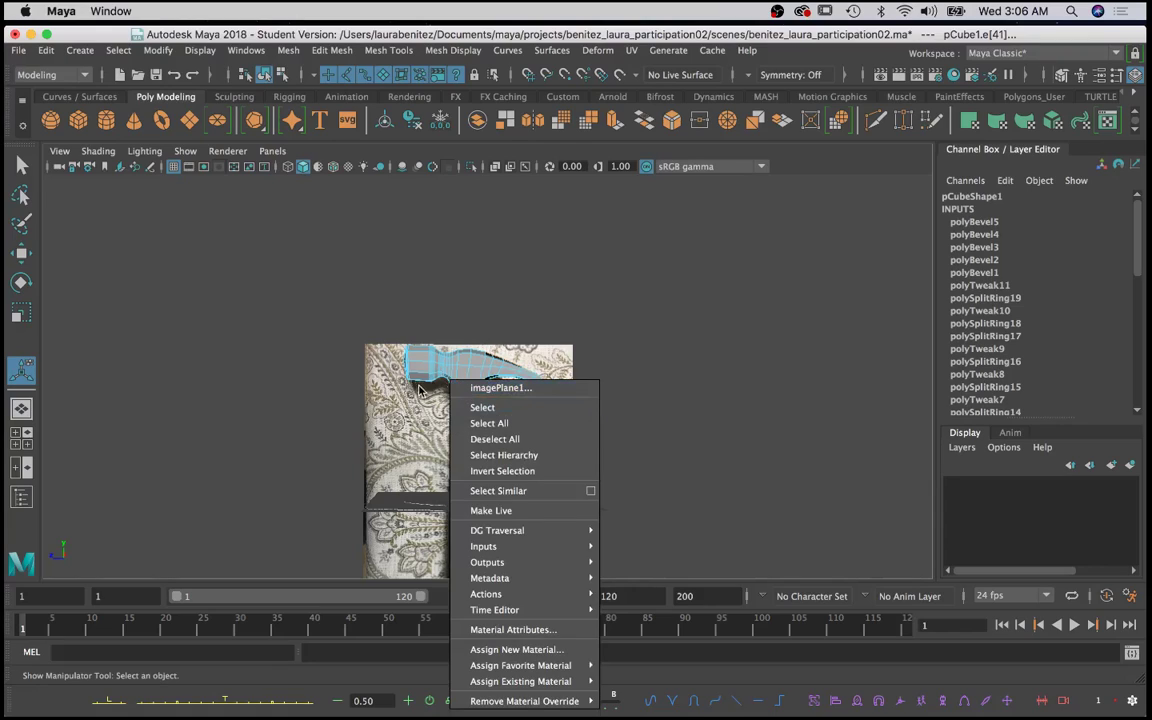
left_click(421, 388)
right_click_drag(419, 371, 419, 221)
scroll(421, 328, "down", 5)
middle_click_drag(516, 421, 519, 358, "alt")
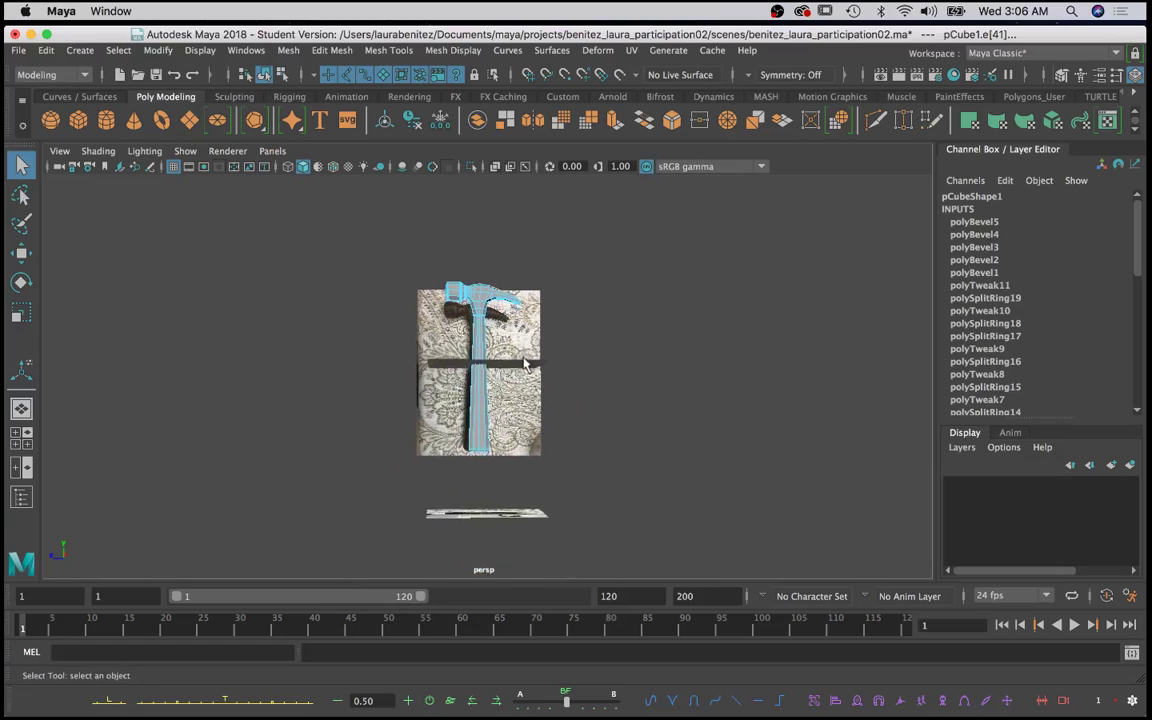
scroll(518, 358, "up", 6)
scroll(517, 357, "down", 4)
left_click_drag(385, 203, 560, 479)
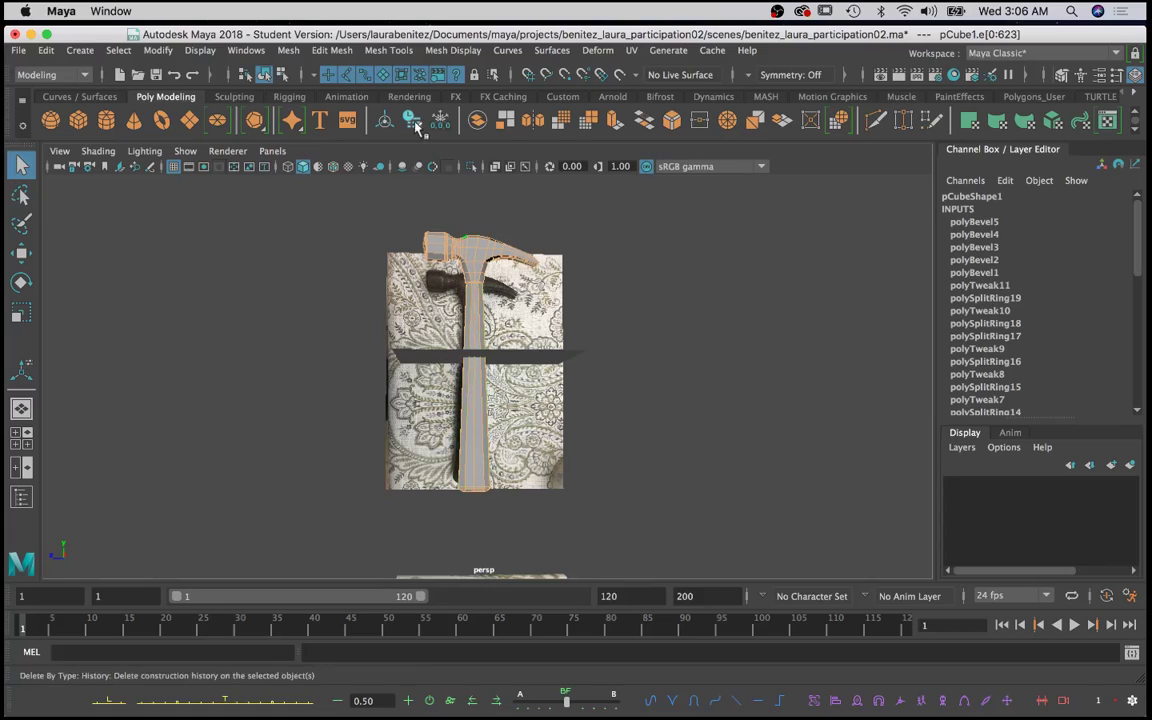
left_click(434, 50)
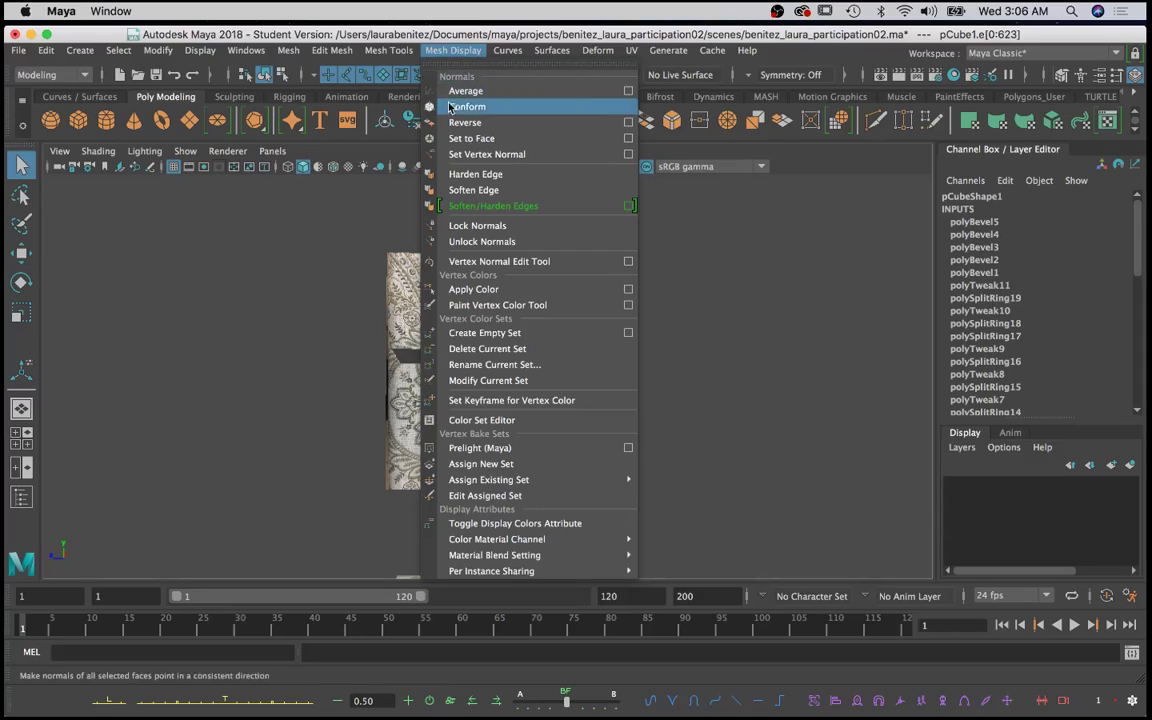
left_click(489, 191)
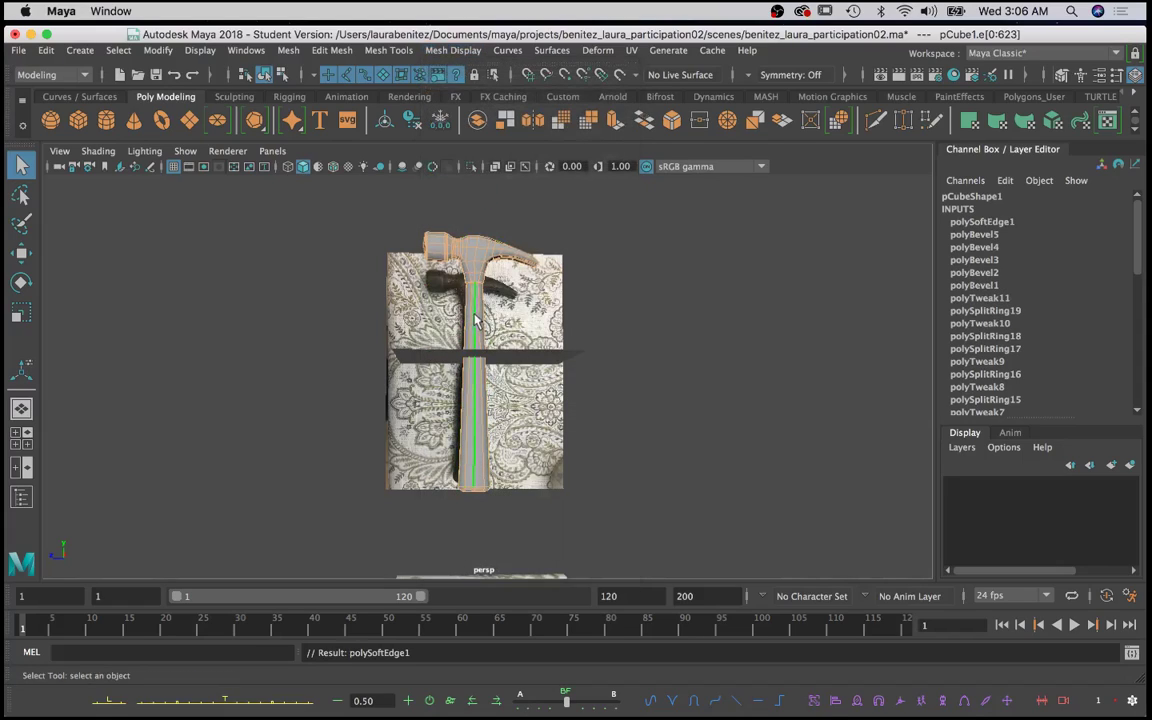
Step: Return the hammer to object mode and select the reference image plane instead of it
right_click(475, 262)
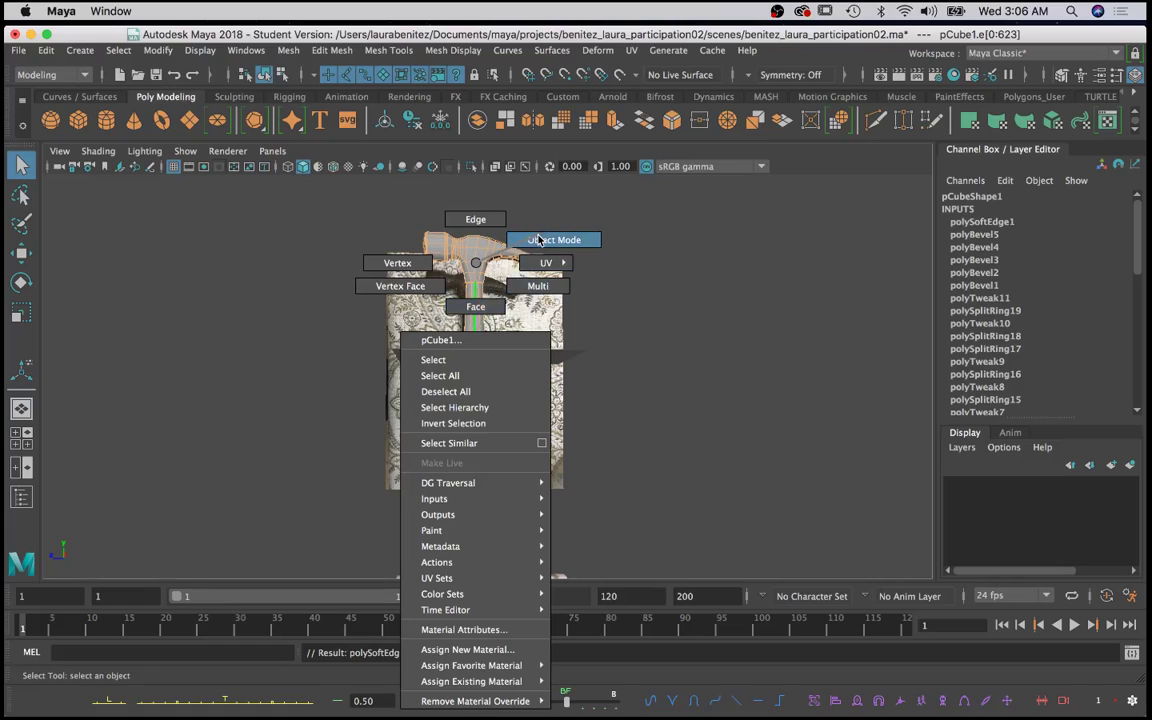
right_click_drag(537, 240, 536, 242)
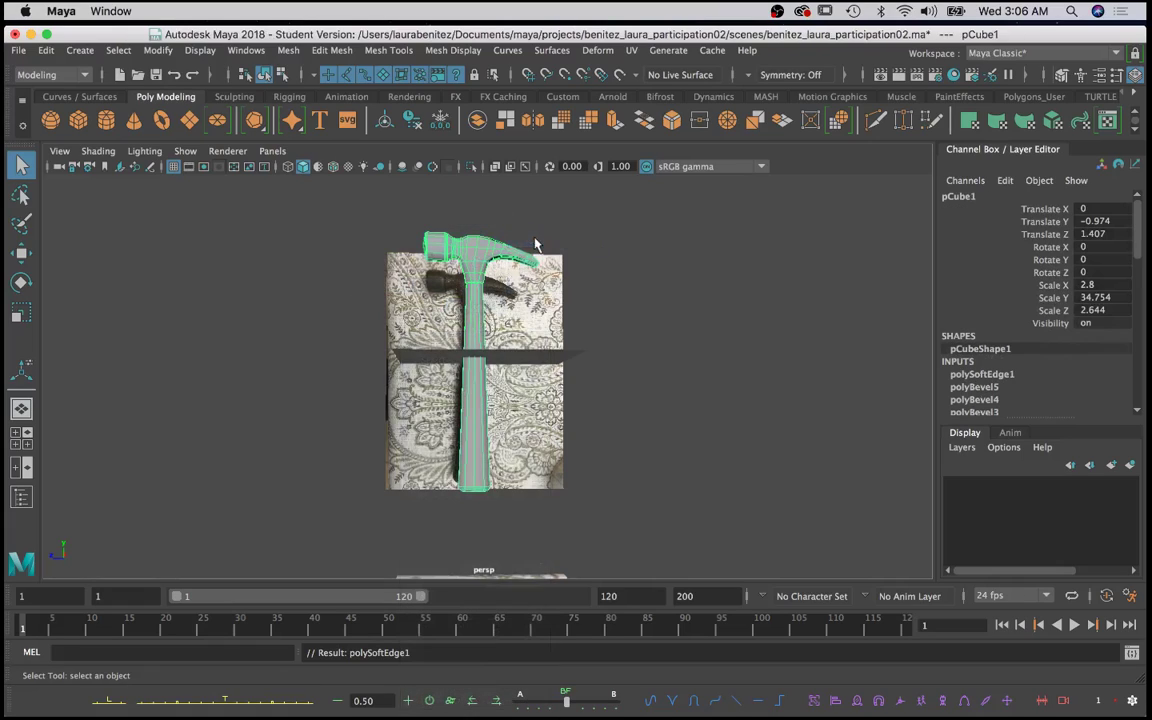
scroll(536, 246, "up", 5)
left_click(559, 267)
Step: Examine the softened hammer's head and claw from several sides against the reference photo, with the hammer unselected and selected
middle_click_drag(557, 270, 550, 280, "alt")
left_click_drag(549, 280, 440, 425, "alt")
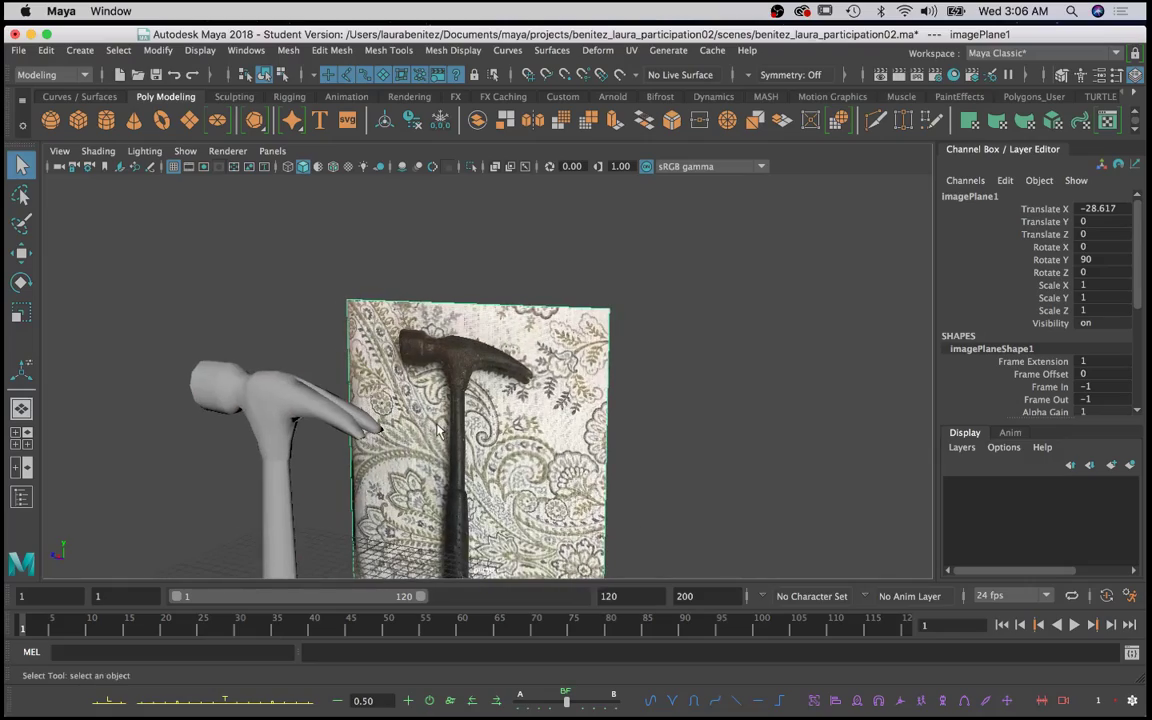
scroll(437, 428, "up", 3)
middle_click_drag(340, 412, 555, 375, "alt")
left_click_drag(620, 375, 368, 373, "alt")
middle_click_drag(226, 338, 450, 340, "alt")
left_click_drag(590, 350, 674, 355, "alt")
left_click_drag(310, 333, 410, 331, "alt")
middle_click_drag(454, 338, 384, 338, "alt")
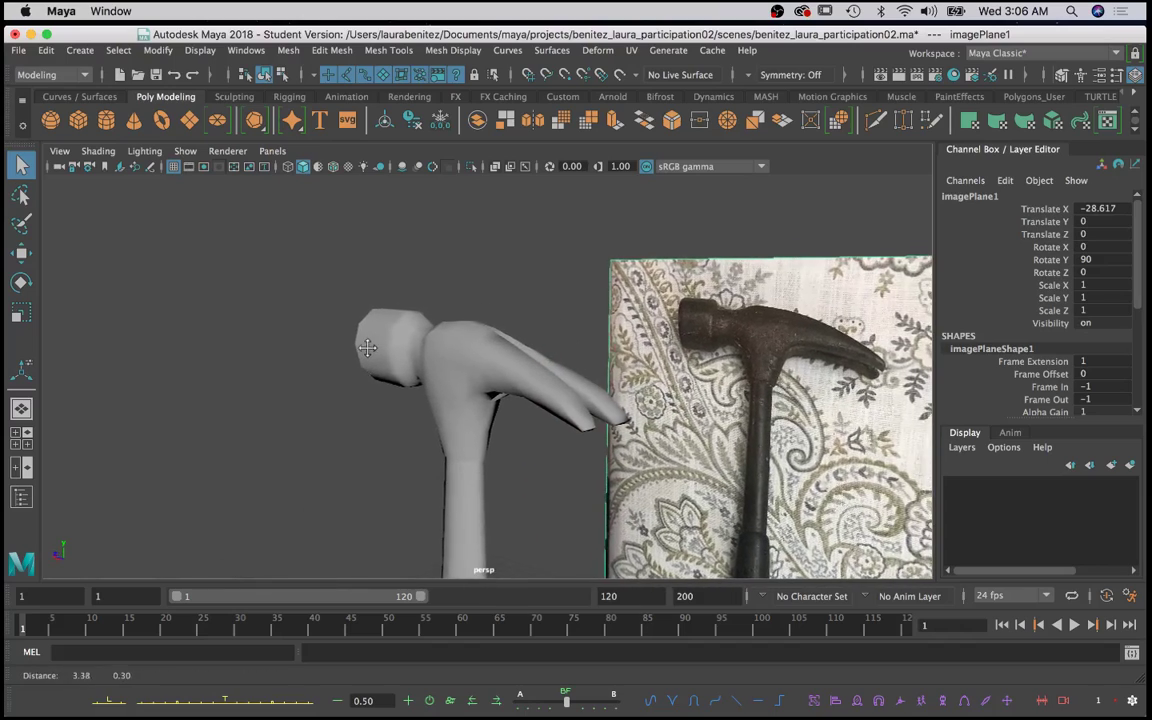
left_click(439, 346)
scroll(442, 343, "up", 3)
left_click_drag(394, 378, 522, 382, "alt")
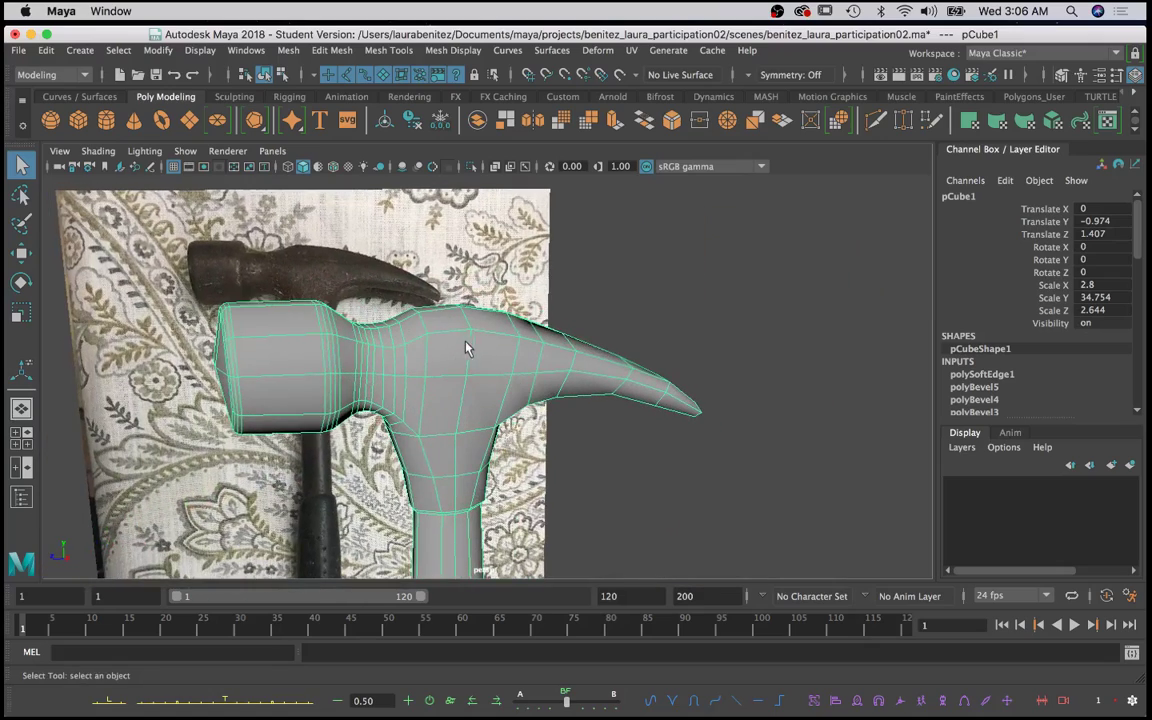
Step: Select the upper side edges from the middle of the hammer's head to the claw tip and bevel them
right_click_drag(410, 313, 410, 215)
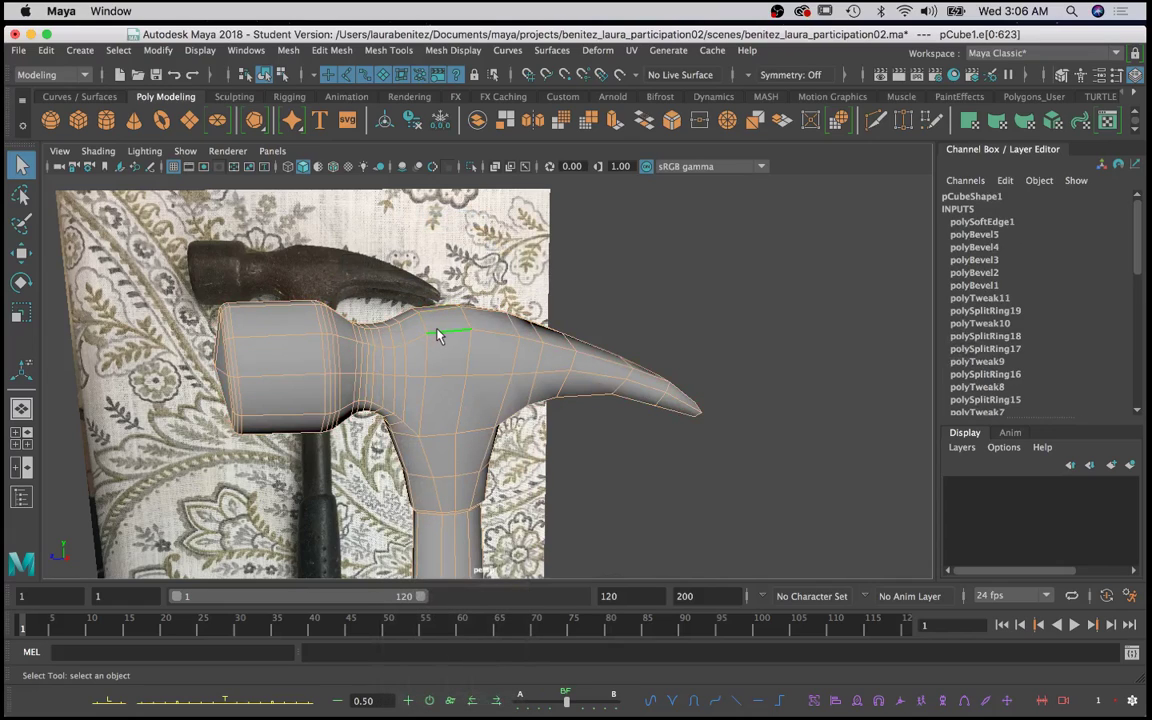
left_click(442, 329)
mouse_move(455, 334)
left_mouse_down("alt")
mouse_move(581, 329)
mouse_move(463, 334)
left_mouse_up("alt")
scroll(462, 343, "up", 2)
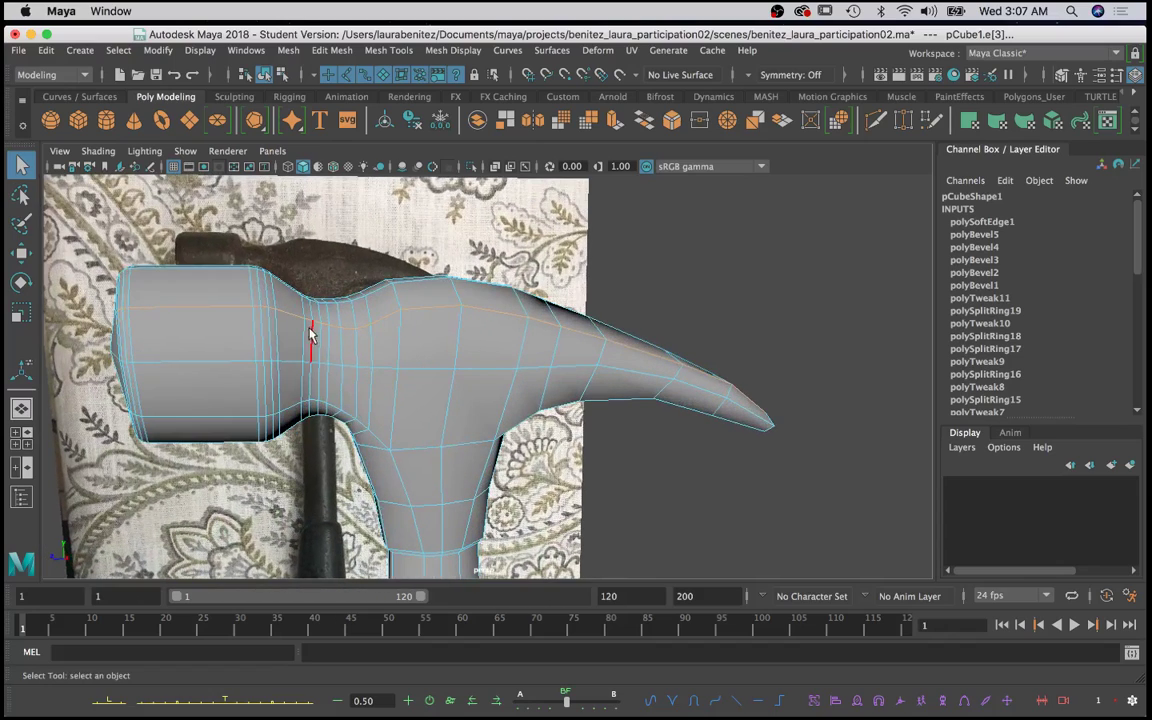
left_click(417, 314)
mouse_move(419, 320)
left_mouse_down("alt")
mouse_move(437, 291)
mouse_move(432, 330)
mouse_move(418, 335)
left_mouse_up("alt")
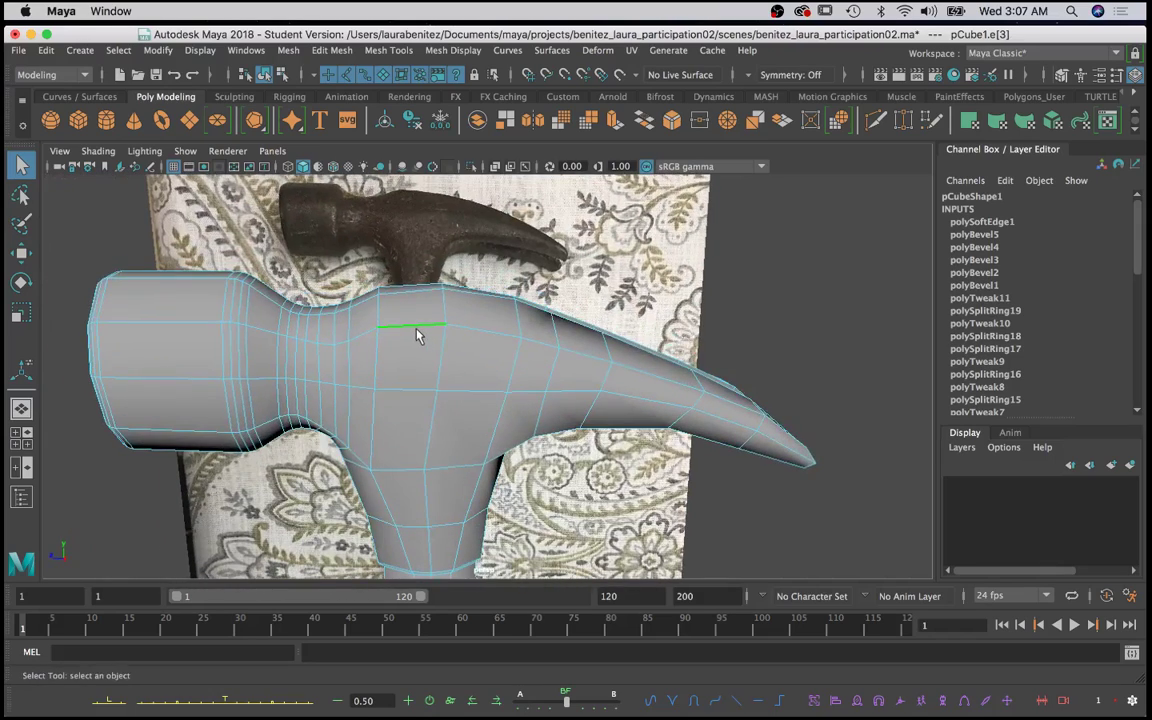
double_click(788, 437, "shift")
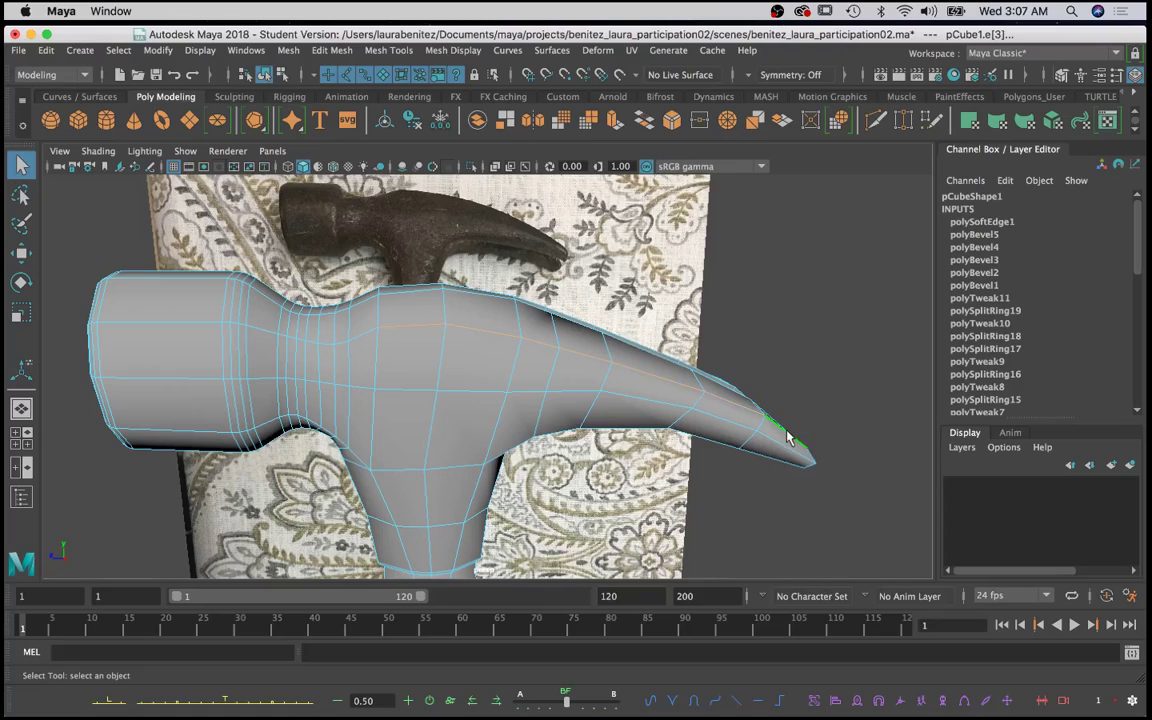
right_click(476, 361, "shift")
left_click(558, 357)
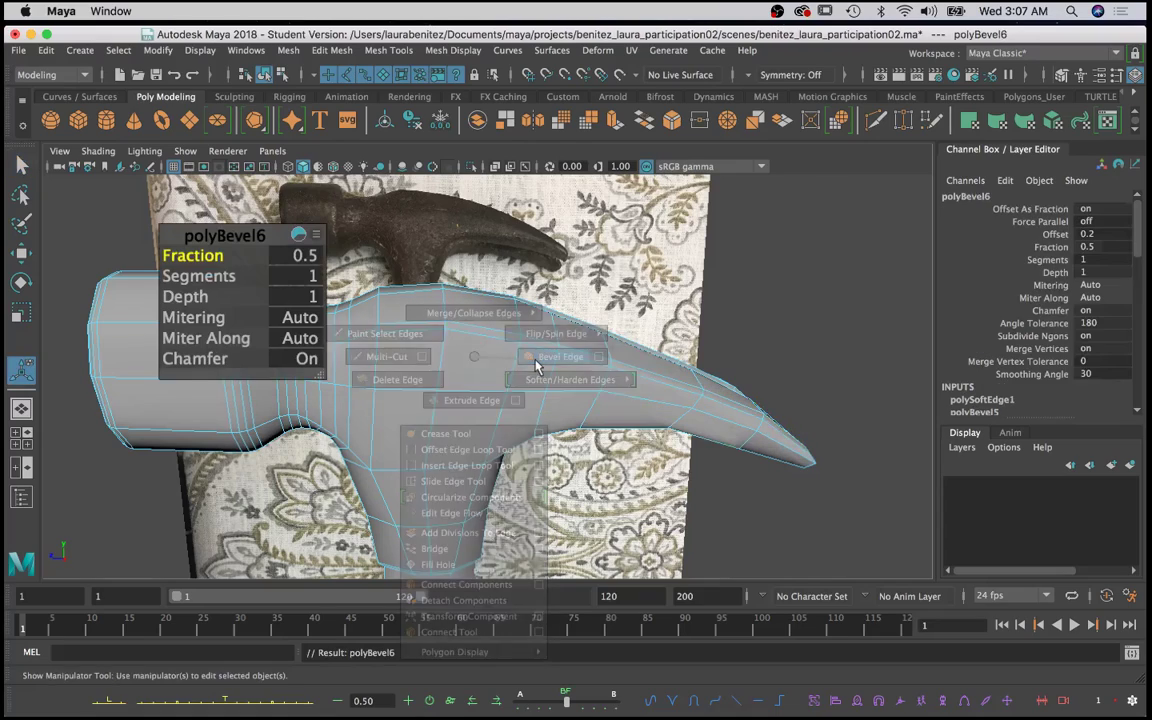
Step: Set the new claw-edge bevel's fraction to 0.4 and its segments to 2
scroll(525, 350, "up", 1)
middle_click_drag(433, 365, 404, 387, "alt")
scroll(600, 393, "up", 2)
scroll(540, 392, "down", 3)
left_click_drag(683, 401, 574, 371, "alt")
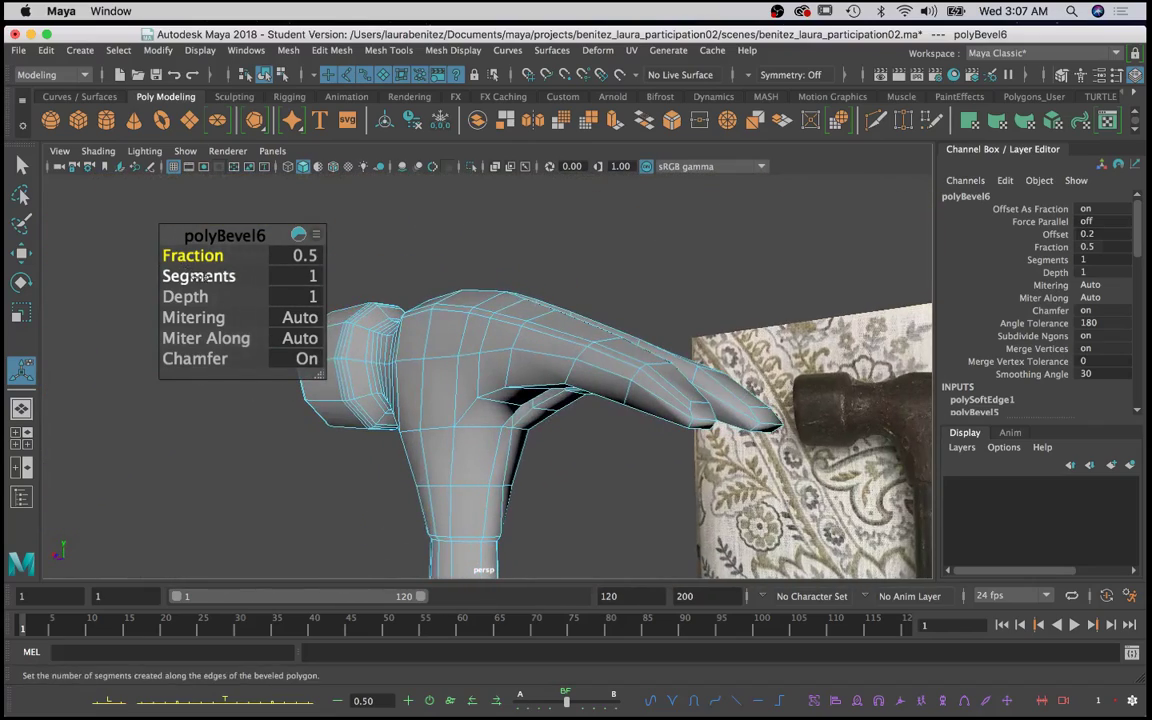
left_click_drag(193, 258, 197, 279)
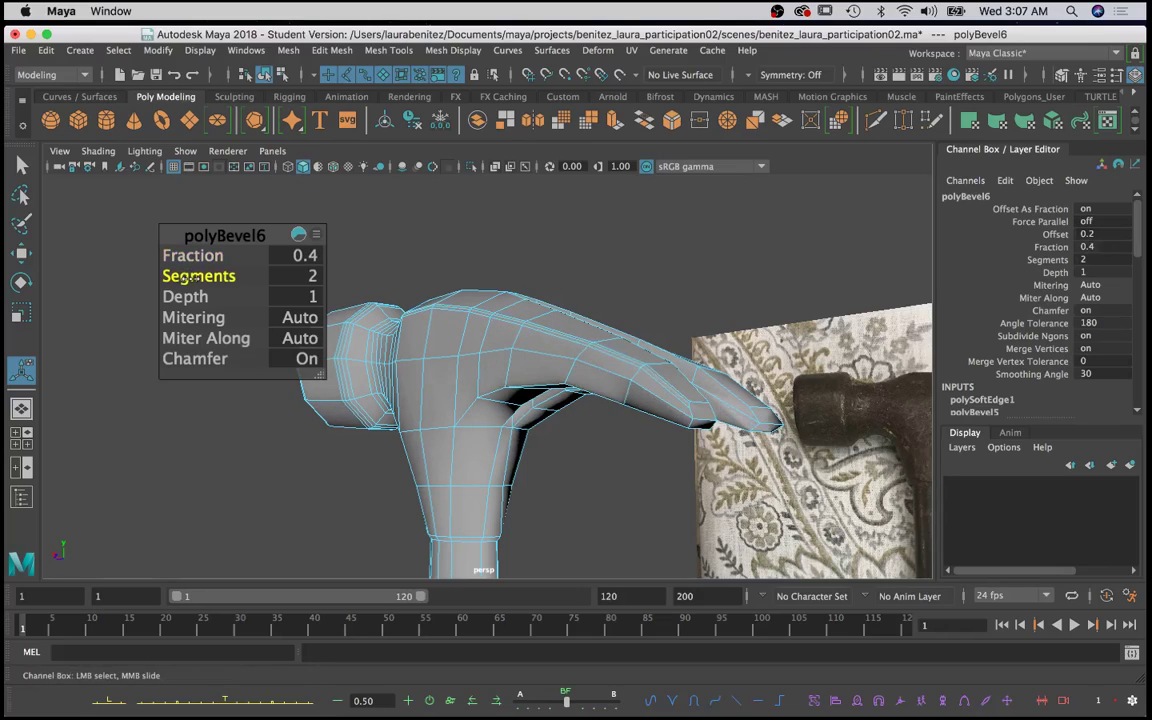
Step: Reduce the claw-edge bevel's segments to 1
scroll(733, 355, "up", 5)
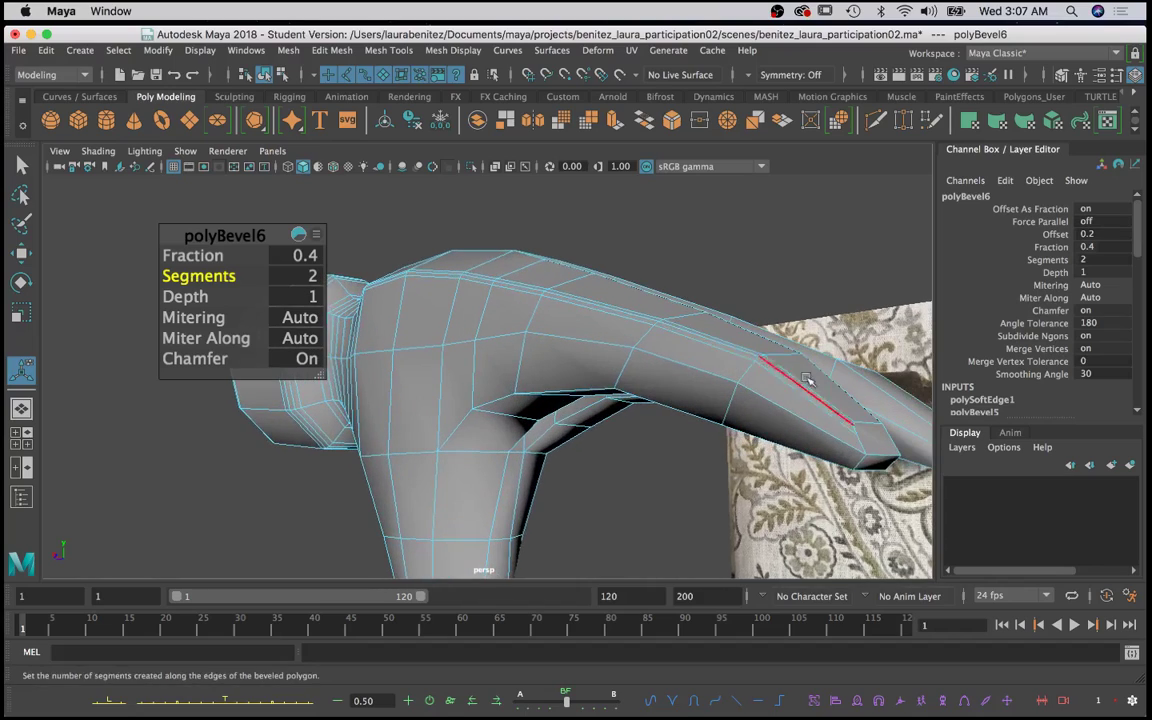
left_click_drag(806, 381, 789, 378, "alt")
scroll(789, 378, "up", 5)
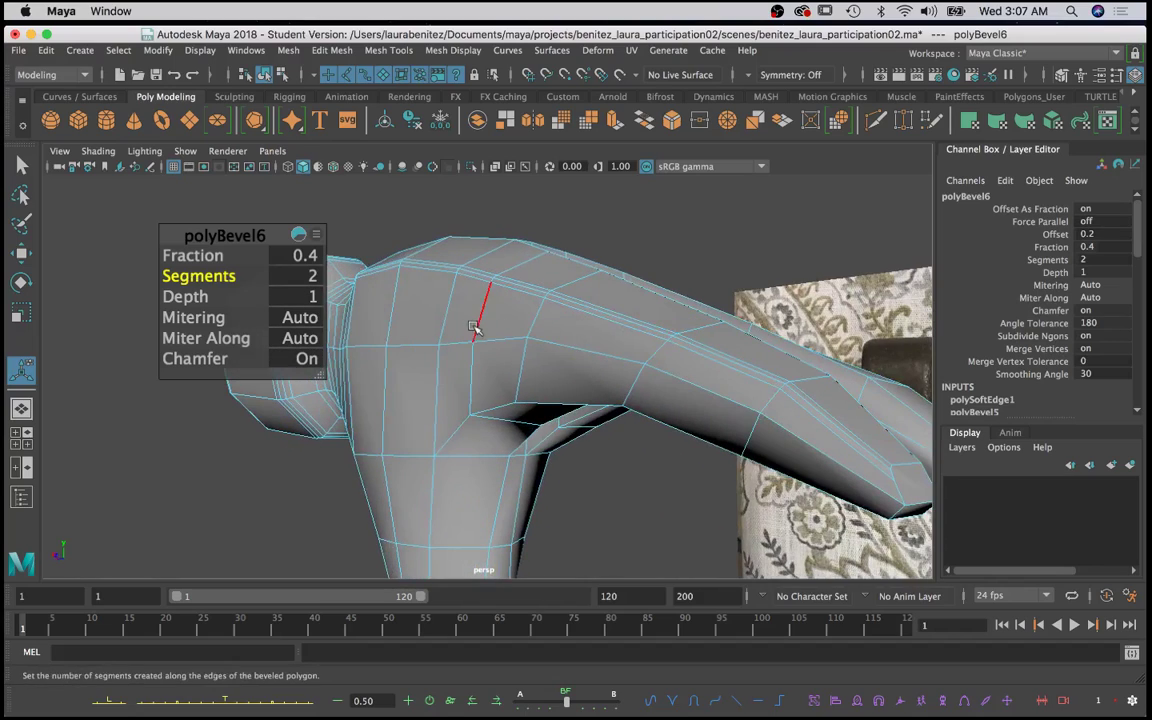
left_click(310, 276)
type("1")
key("Return")
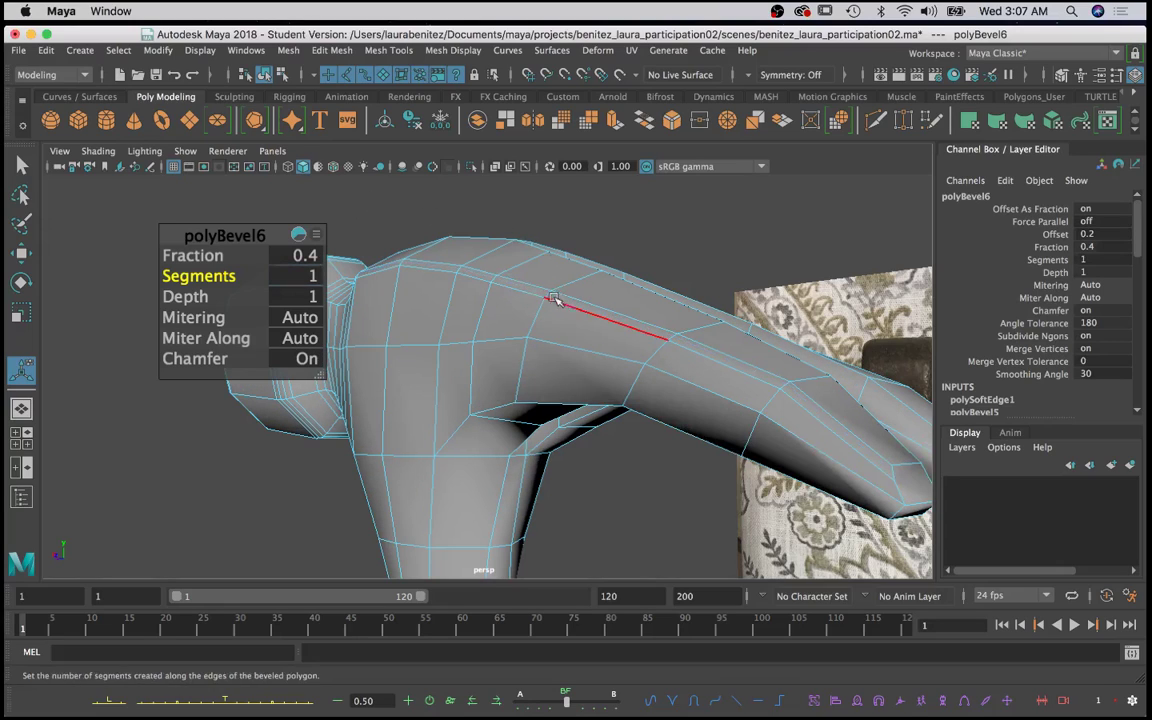
Step: Select the matching upper edges on the opposite side of the head and claw and bevel them
left_click_drag(548, 290, 432, 307, "alt")
left_click(622, 256)
left_click_drag(626, 261, 651, 251, "alt")
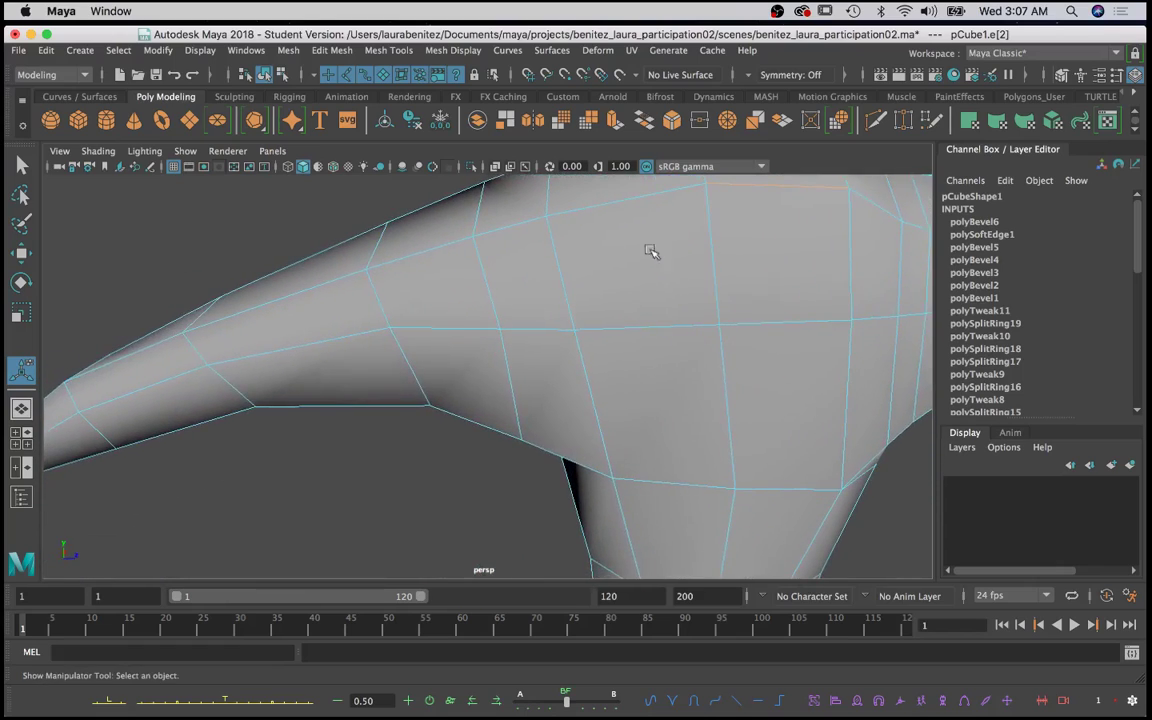
right_click_drag(651, 251, 301, 386, "alt")
left_click_drag(301, 386, 341, 393, "alt")
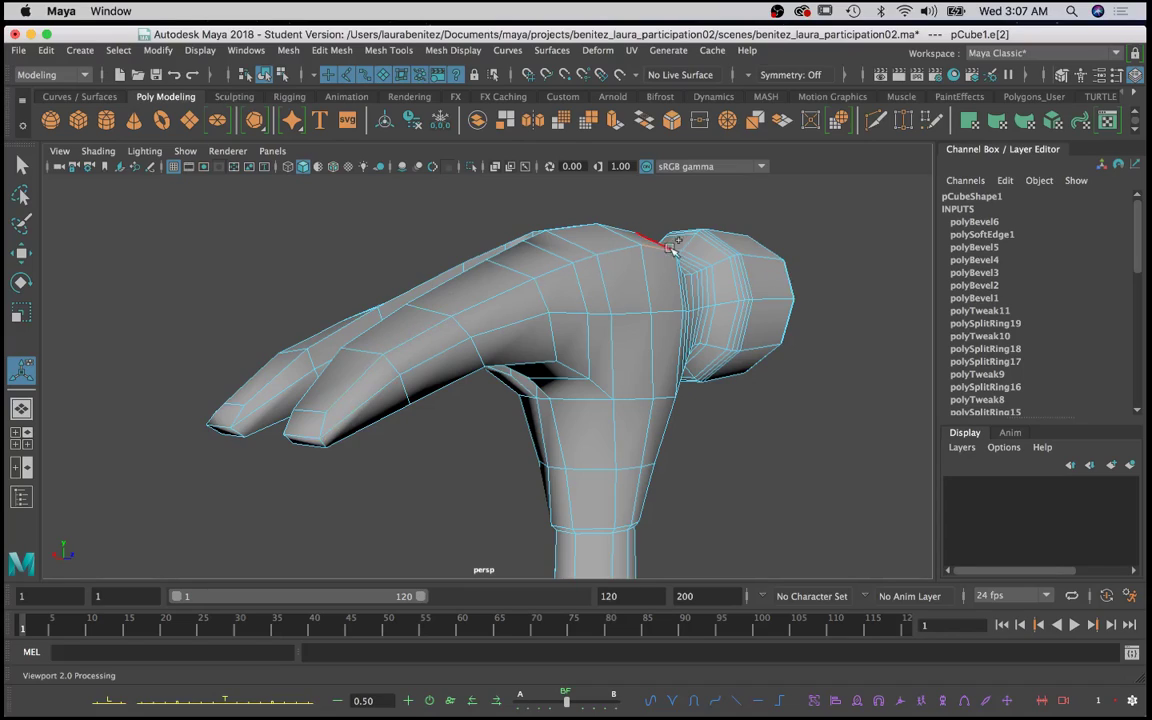
double_click(358, 387)
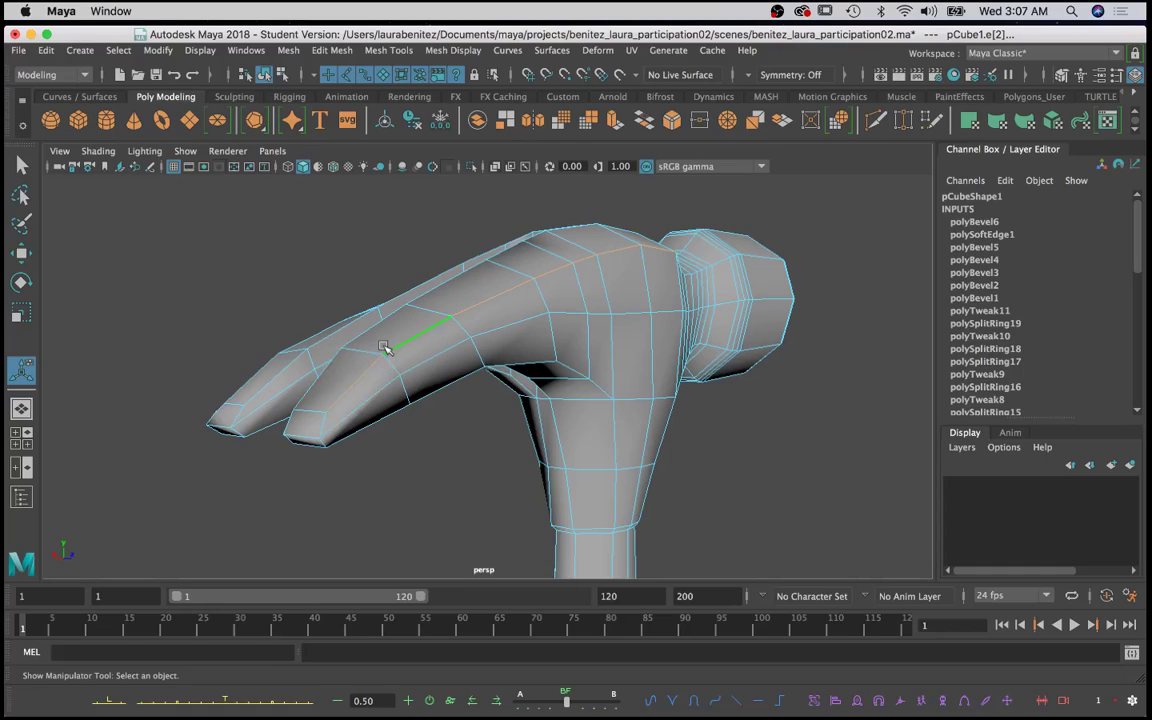
key("ctrl+b")
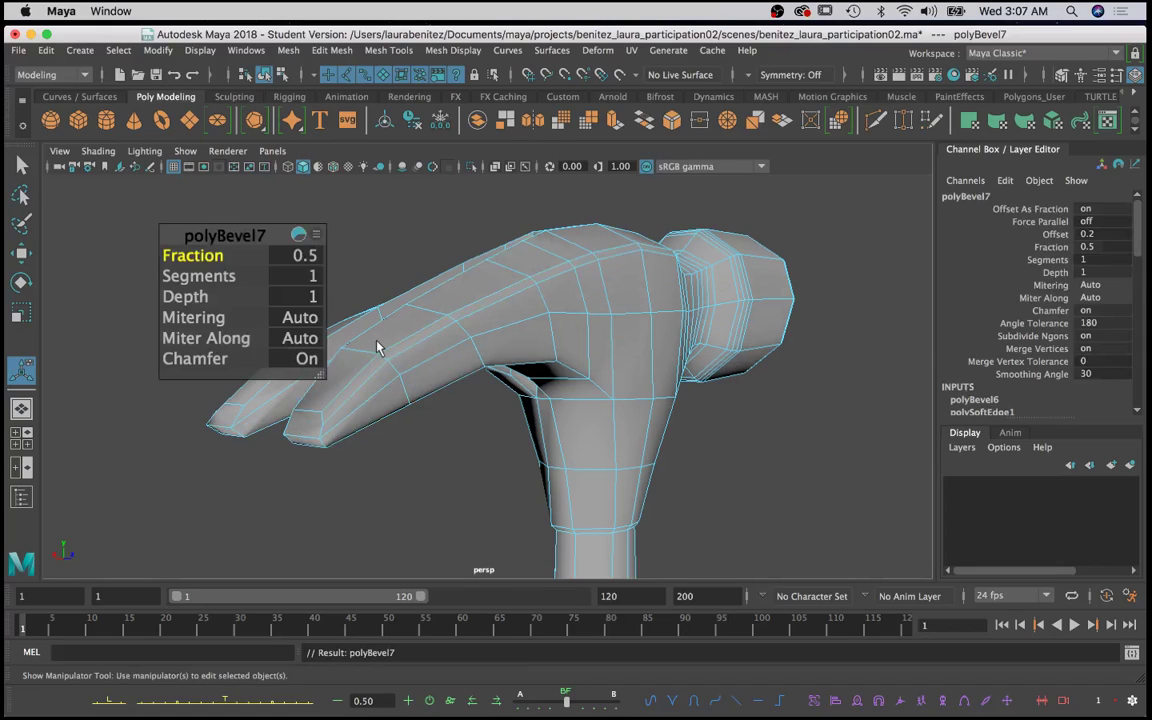
Step: Inspect the end of the new bevel near the neck and return the hammer to object mode
left_click_drag(585, 340, 580, 383, "alt")
right_click_drag(580, 383, 592, 445, "alt")
middle_click_drag(592, 445, 670, 385, "alt")
left_click_drag(690, 383, 689, 381, "alt")
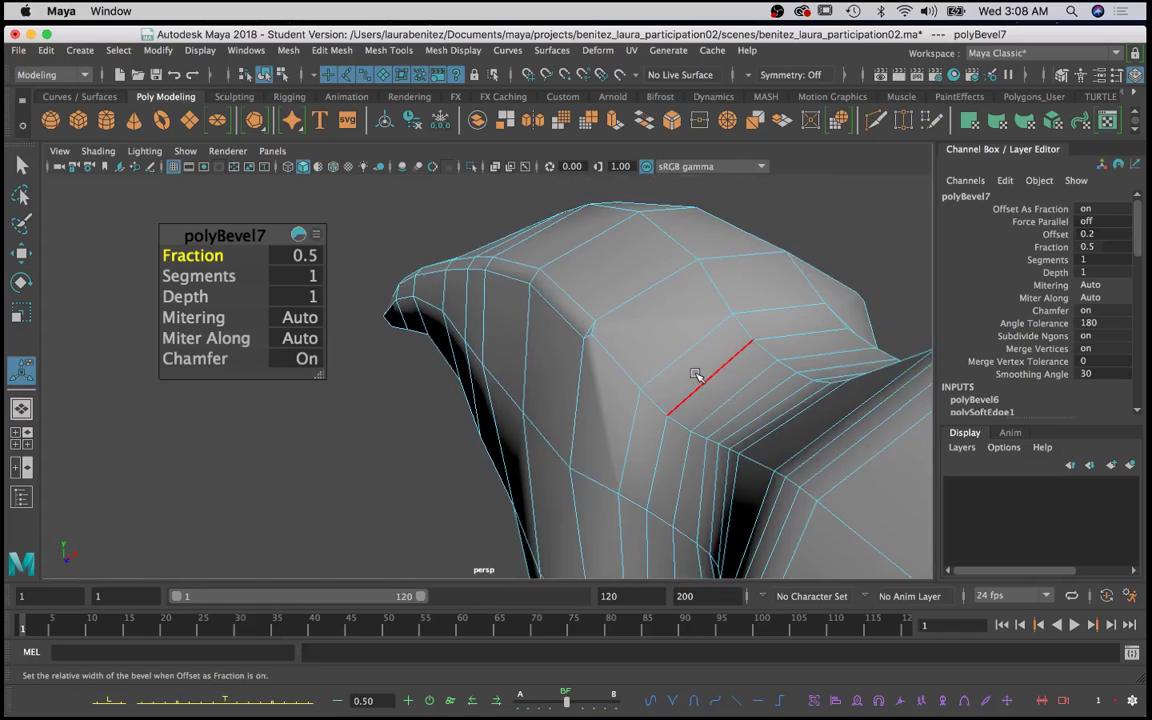
right_click(640, 349, "shift")
right_click(639, 352)
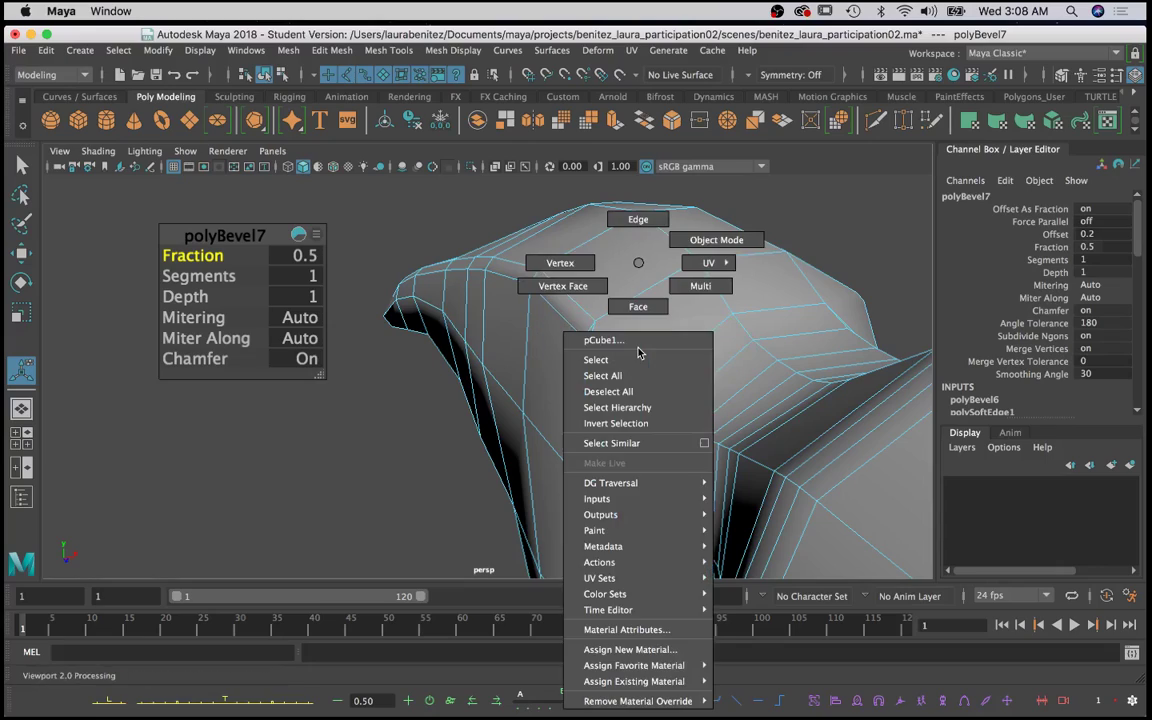
left_click(712, 240)
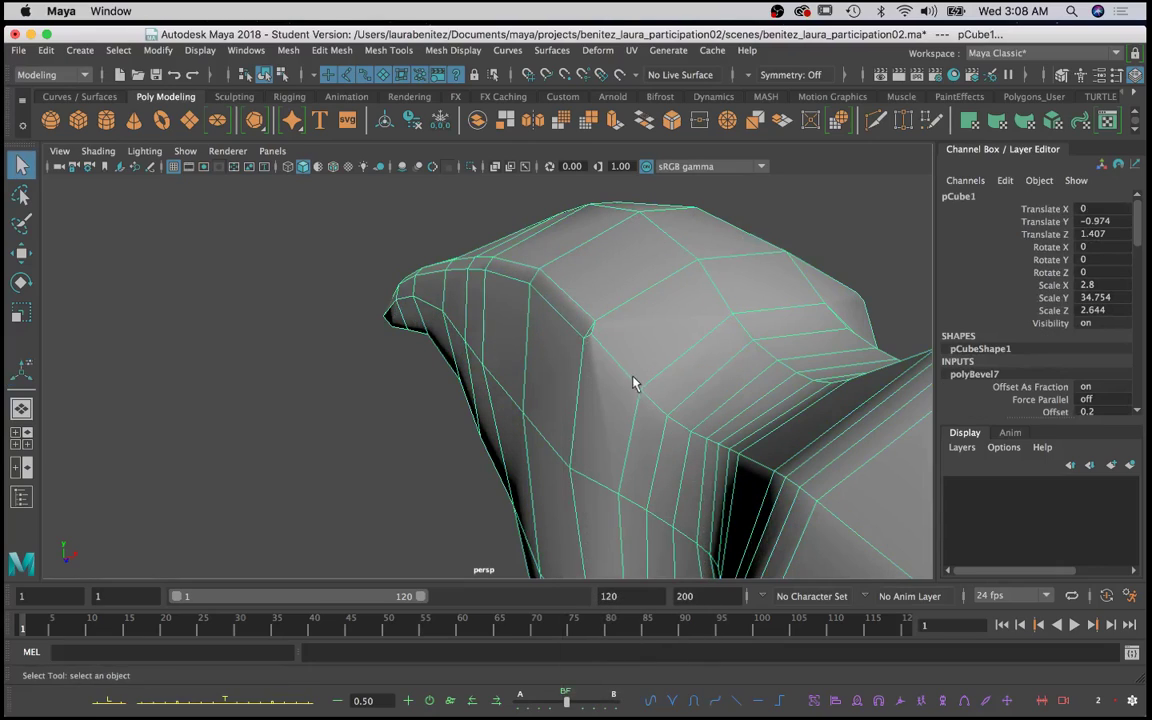
Step: Use Multi-Cut to connect the corners of this bevel's end to the neighbouring vertex toward the neck
right_click_drag(628, 330, 545, 337, "shift")
left_click(540, 270)
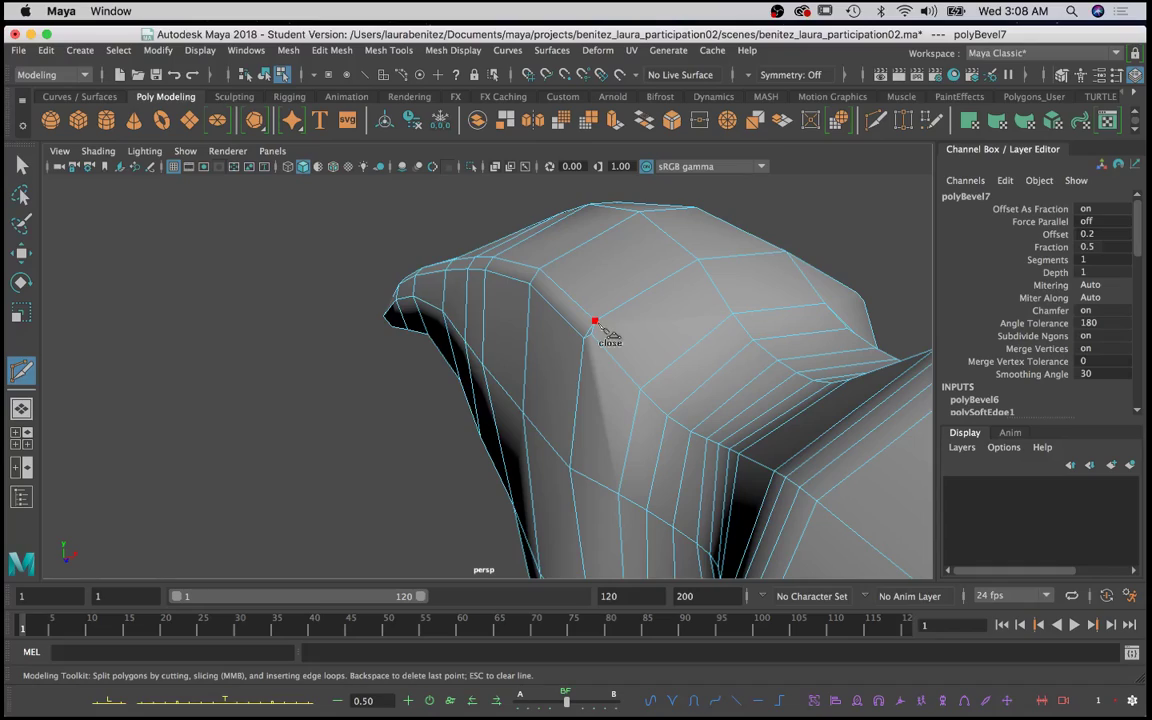
left_click(596, 323)
key("Return")
left_click_drag(652, 400, 700, 425, "alt")
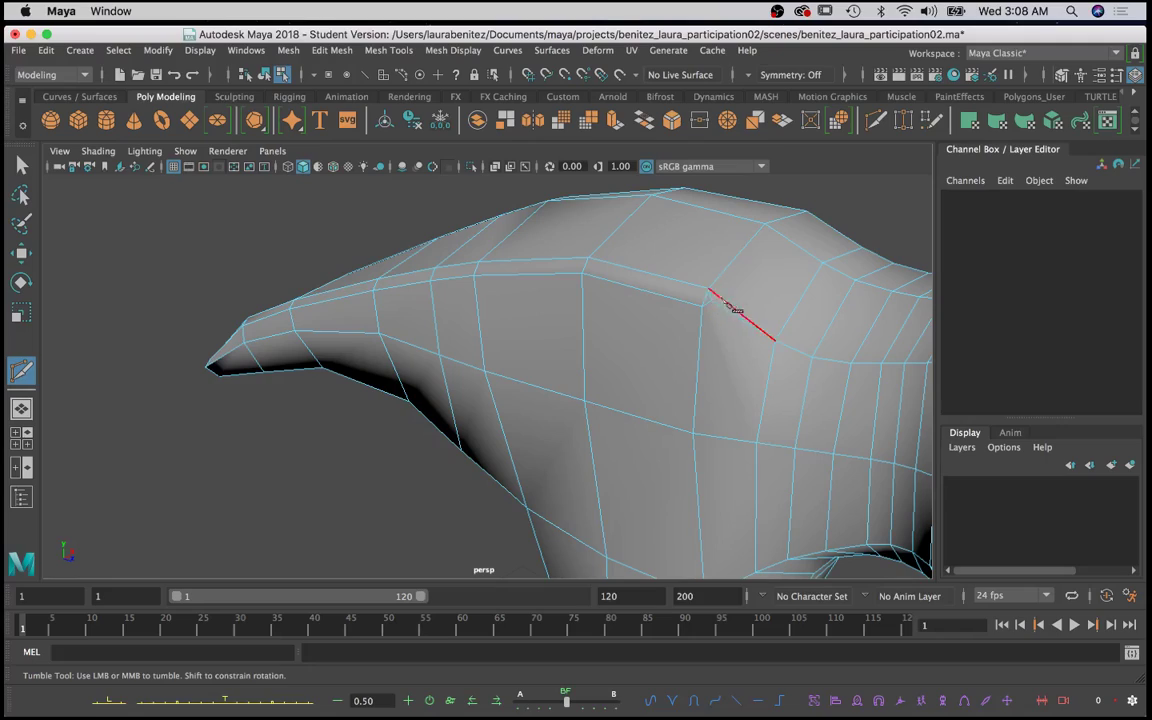
left_click(702, 306)
left_click(703, 307)
key("Return")
left_click(764, 226)
left_click(702, 308)
left_click(775, 343)
key("Return")
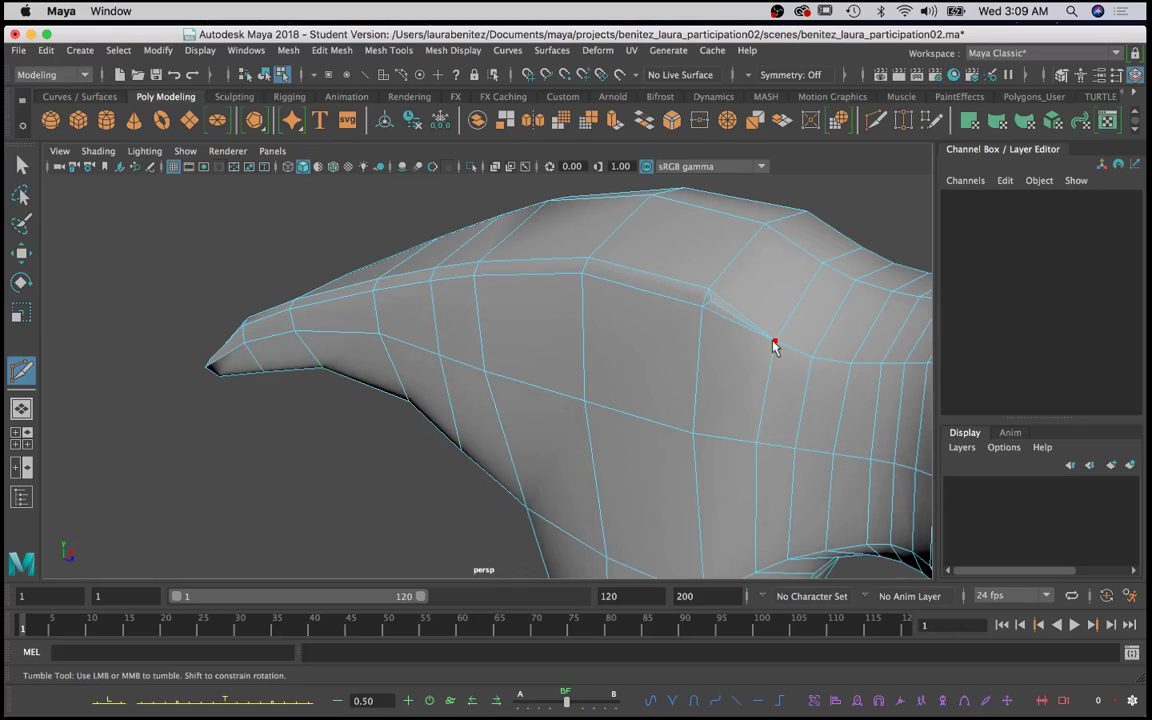
Step: On the other side of the head, cut an edge from the bevel end's upper corner to the neighbouring neck-side vertex
left_click_drag(775, 345, 597, 335, "alt")
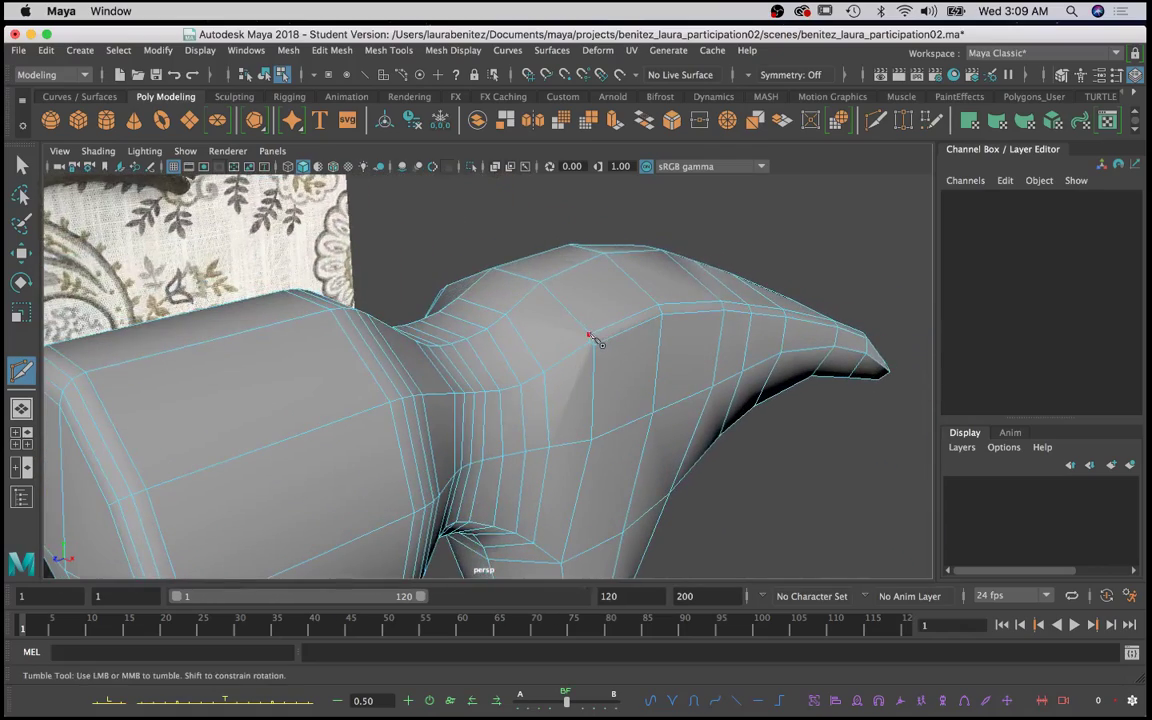
scroll(591, 335, "up", 5)
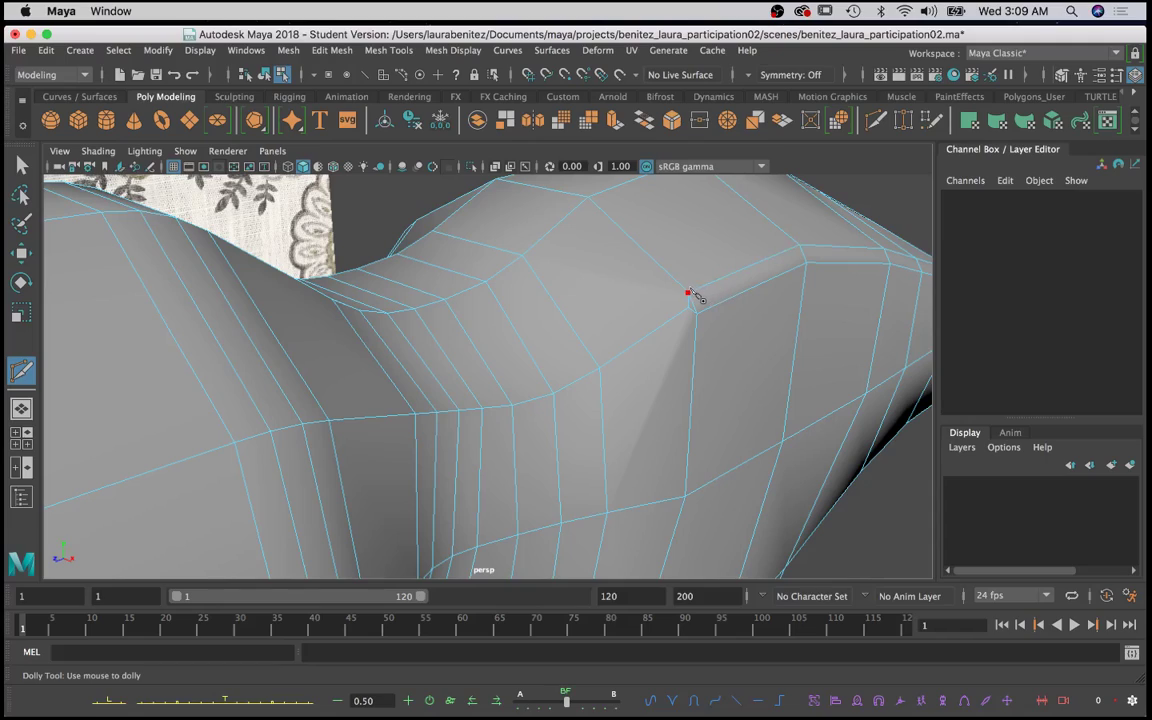
left_click(689, 293)
left_click(600, 368)
key("Return")
Step: Cut a second edge between that bevel end's lower corner and the same neck-side vertex with Multi-Cut
left_click(696, 313)
key("q")
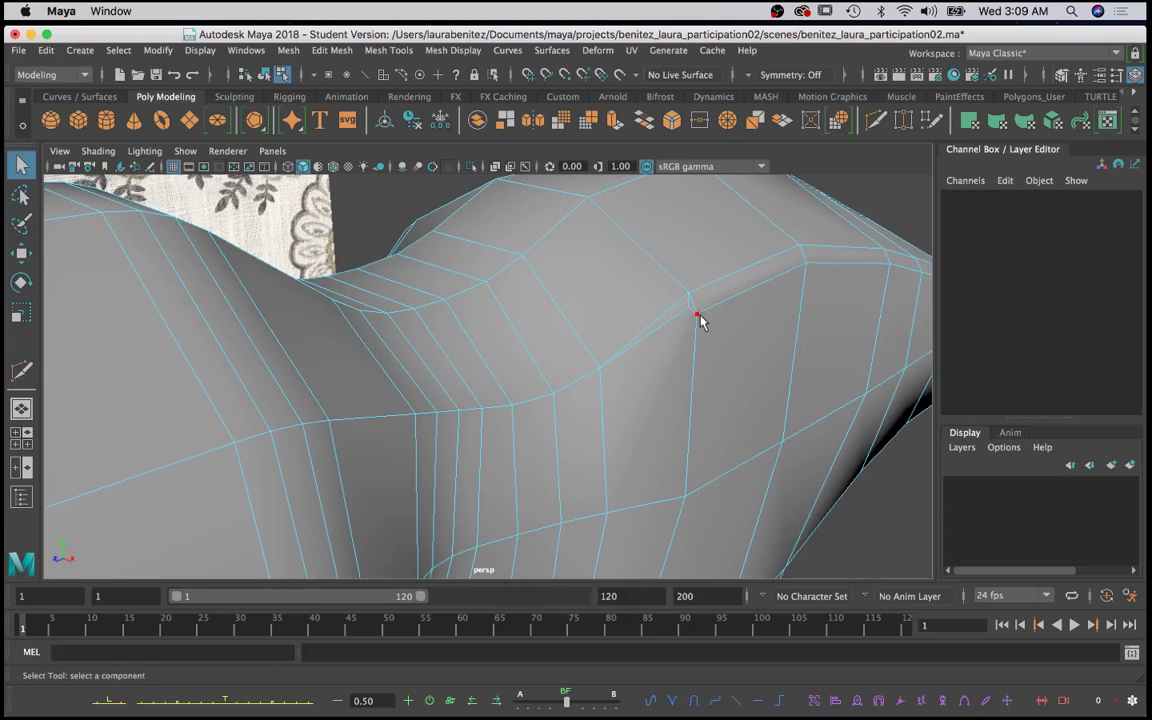
left_click(699, 316)
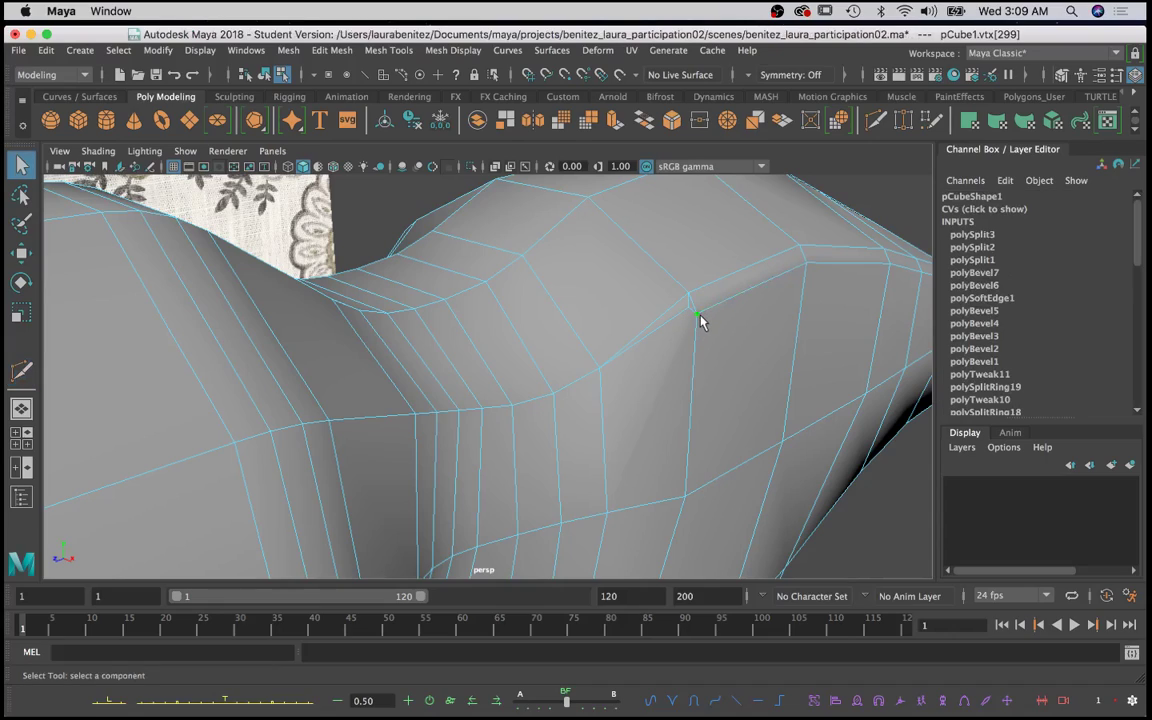
left_click(600, 372)
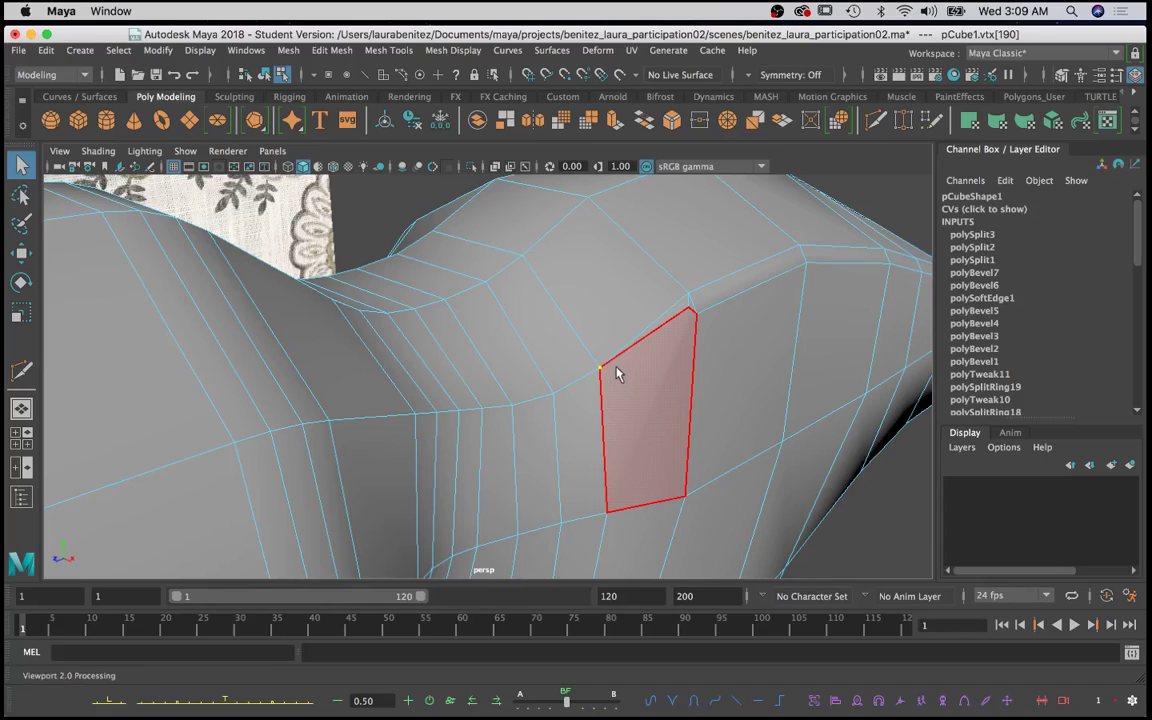
right_click(613, 371, "shift")
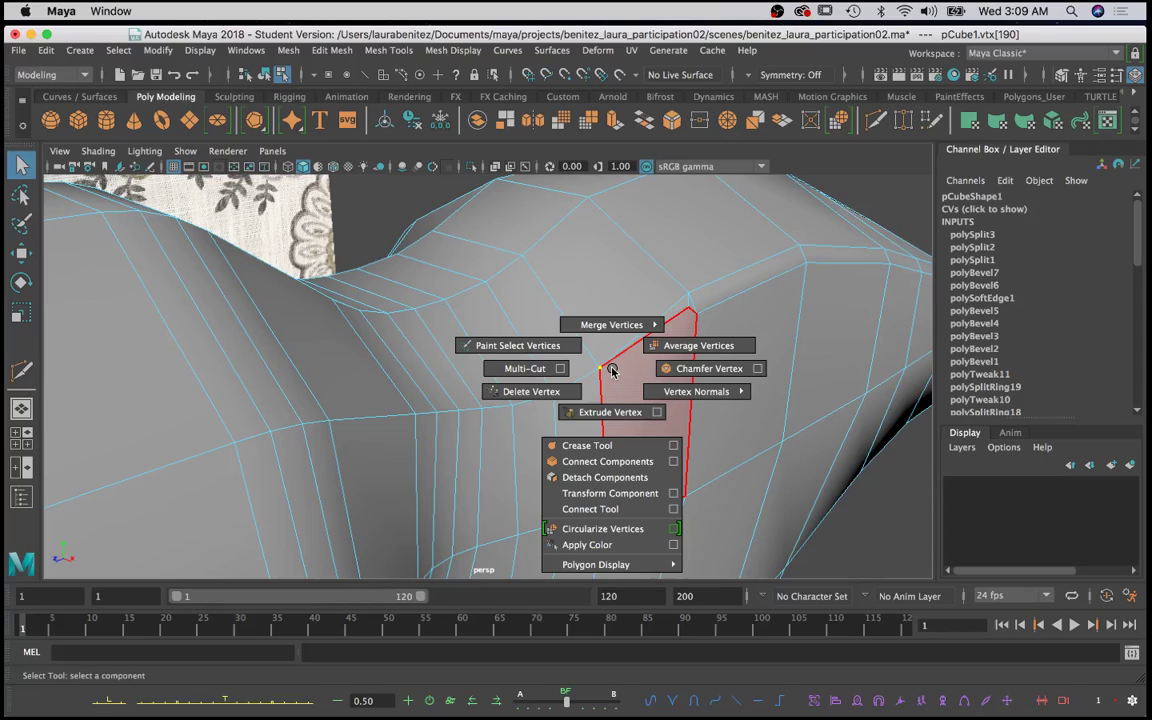
left_click(525, 368)
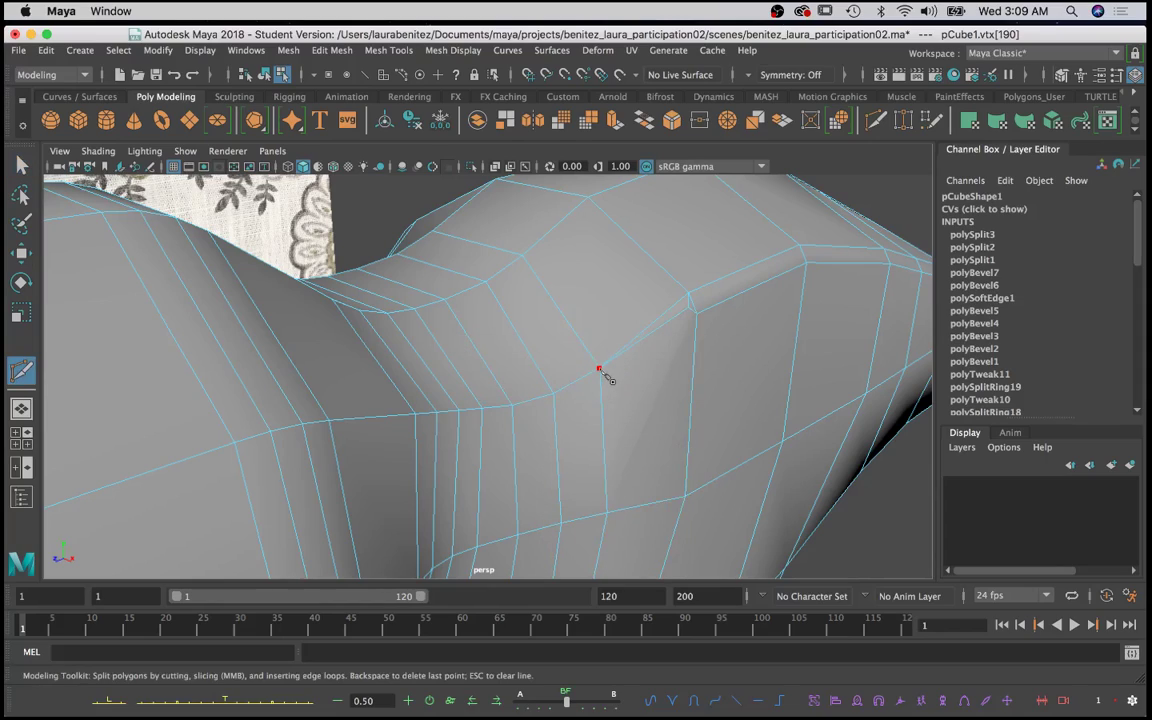
left_click(601, 370)
Step: Return the hammer to object mode and render the perspective view showing its head, claw and neck
scroll(697, 318, "down", 10)
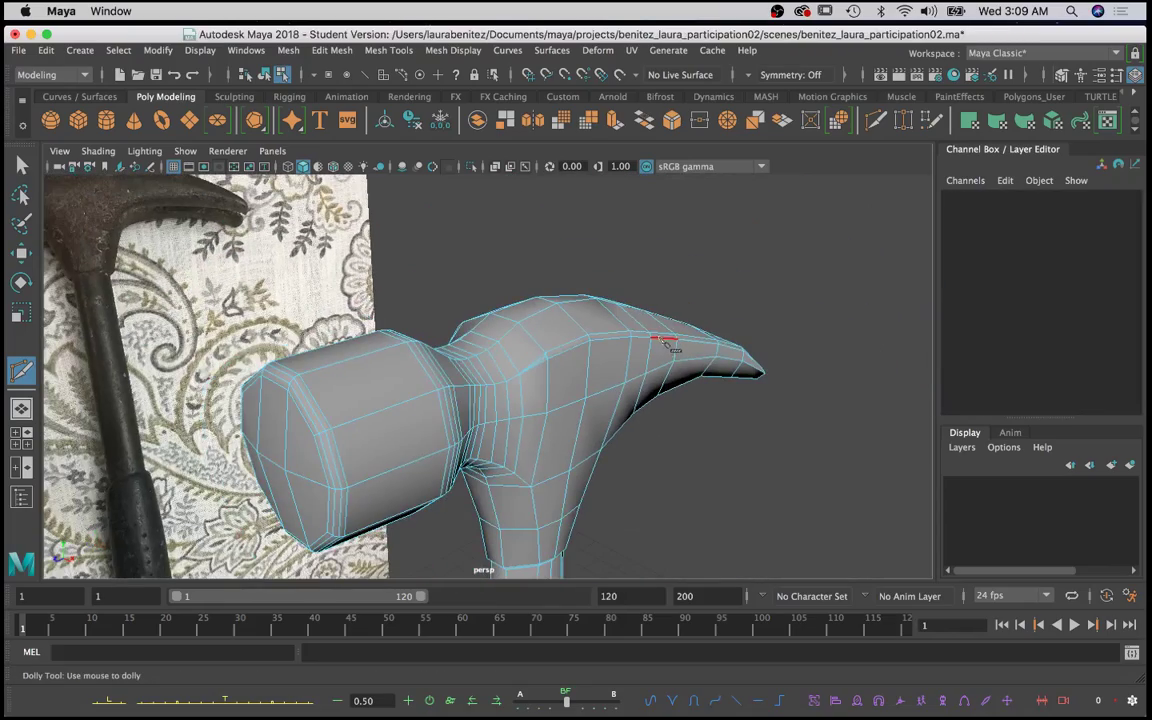
left_click_drag(665, 343, 515, 410, "alt")
middle_click_drag(510, 440, 508, 322, "alt")
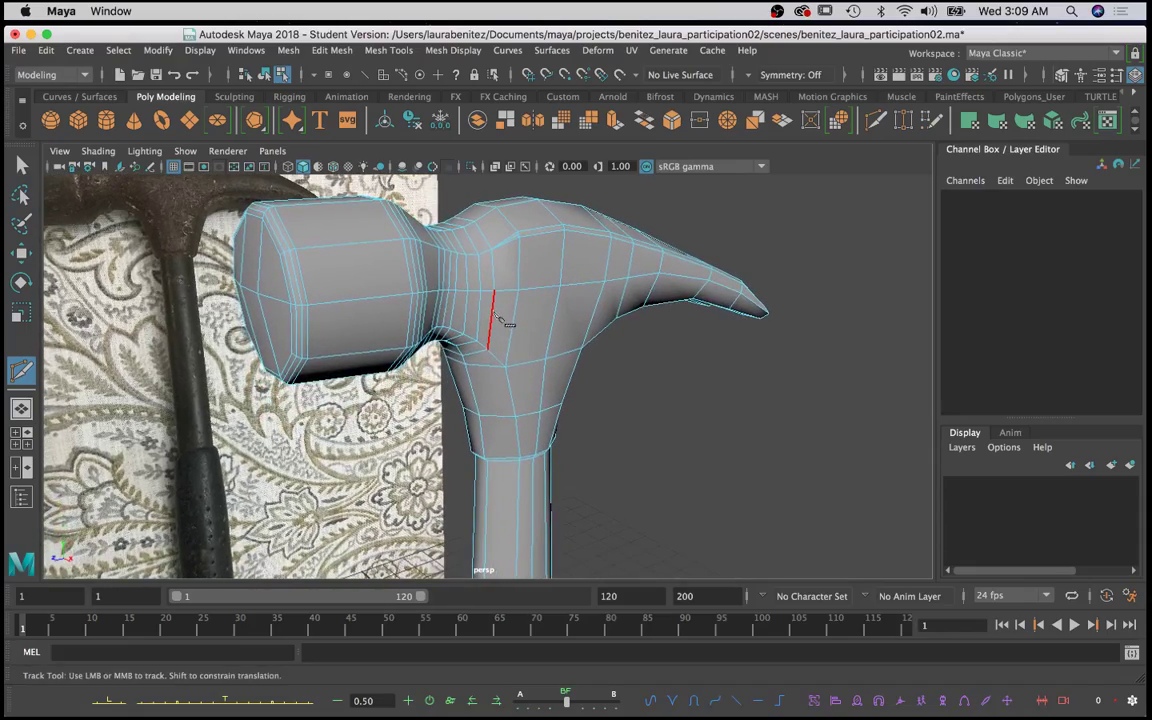
left_click_drag(505, 325, 597, 334, "alt")
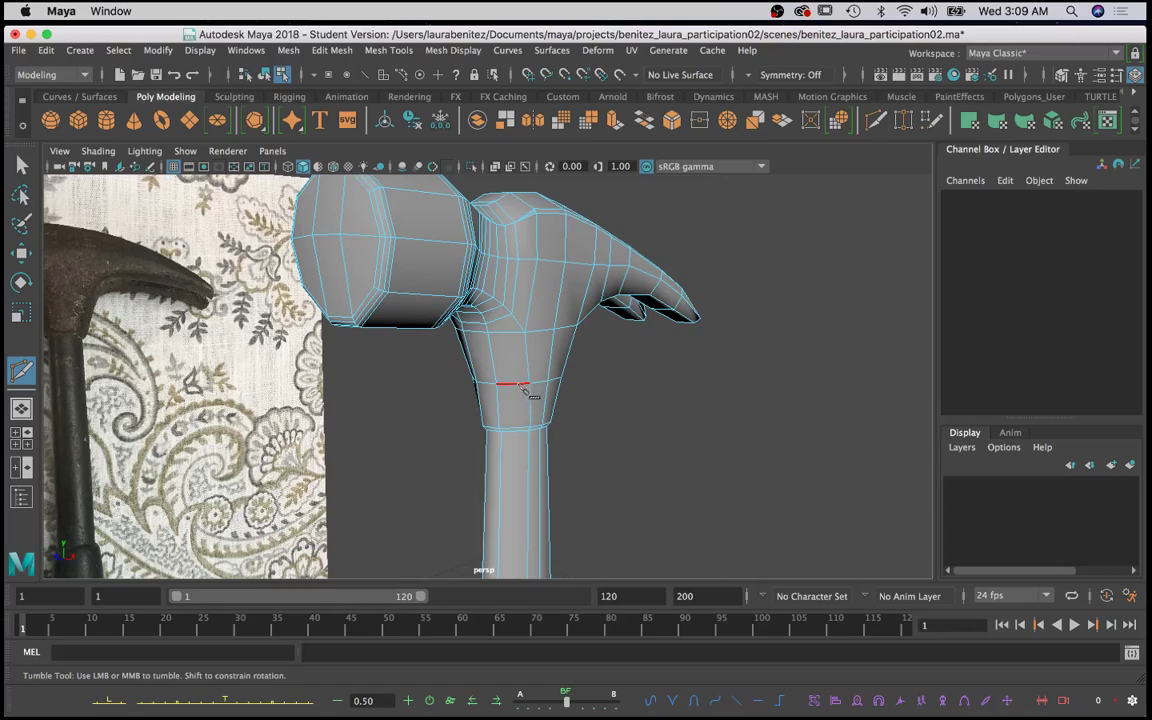
left_click(21, 165)
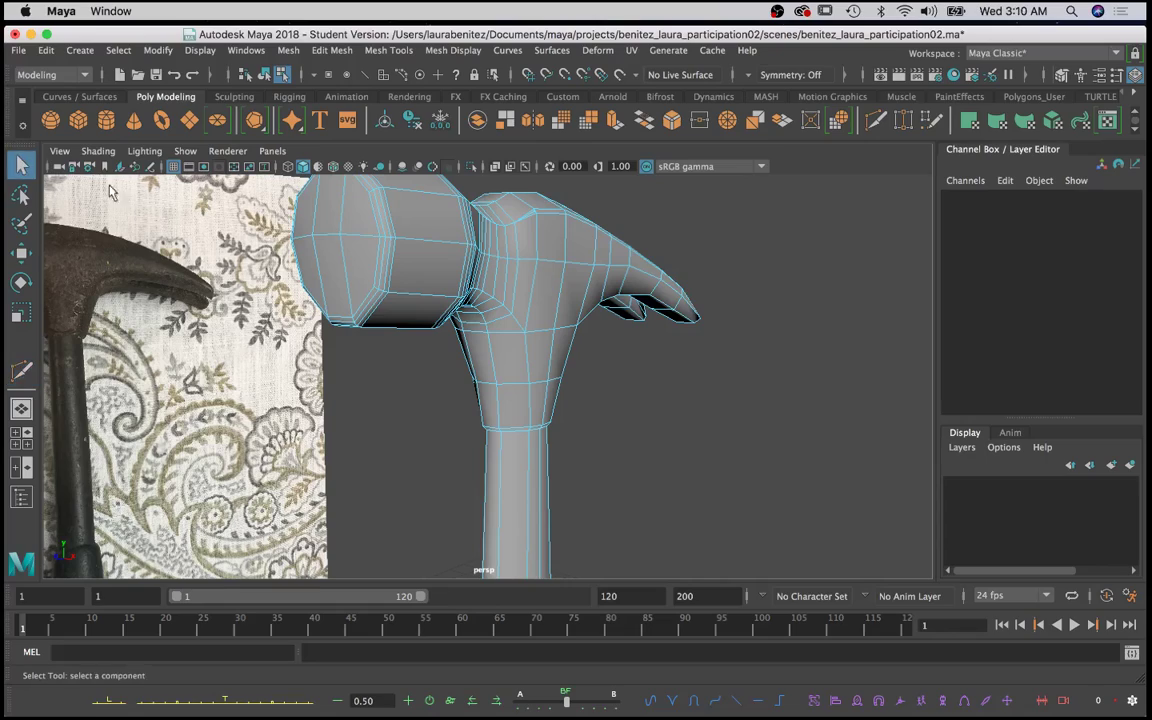
right_click(541, 320)
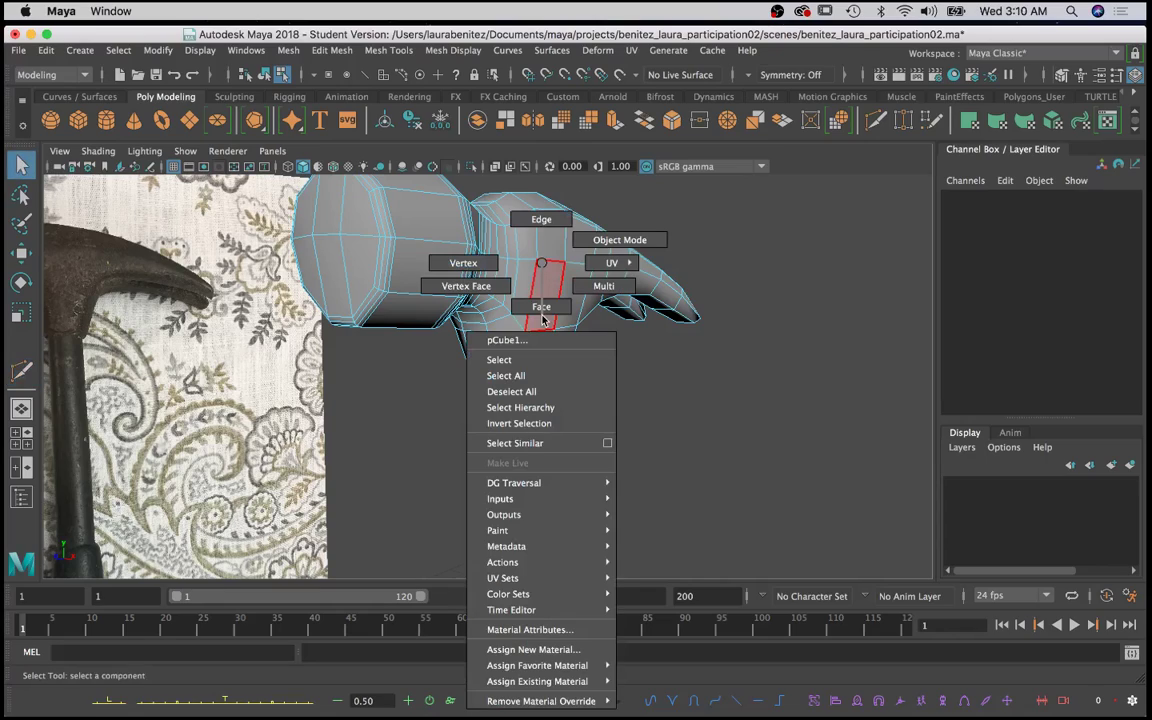
left_click(603, 241)
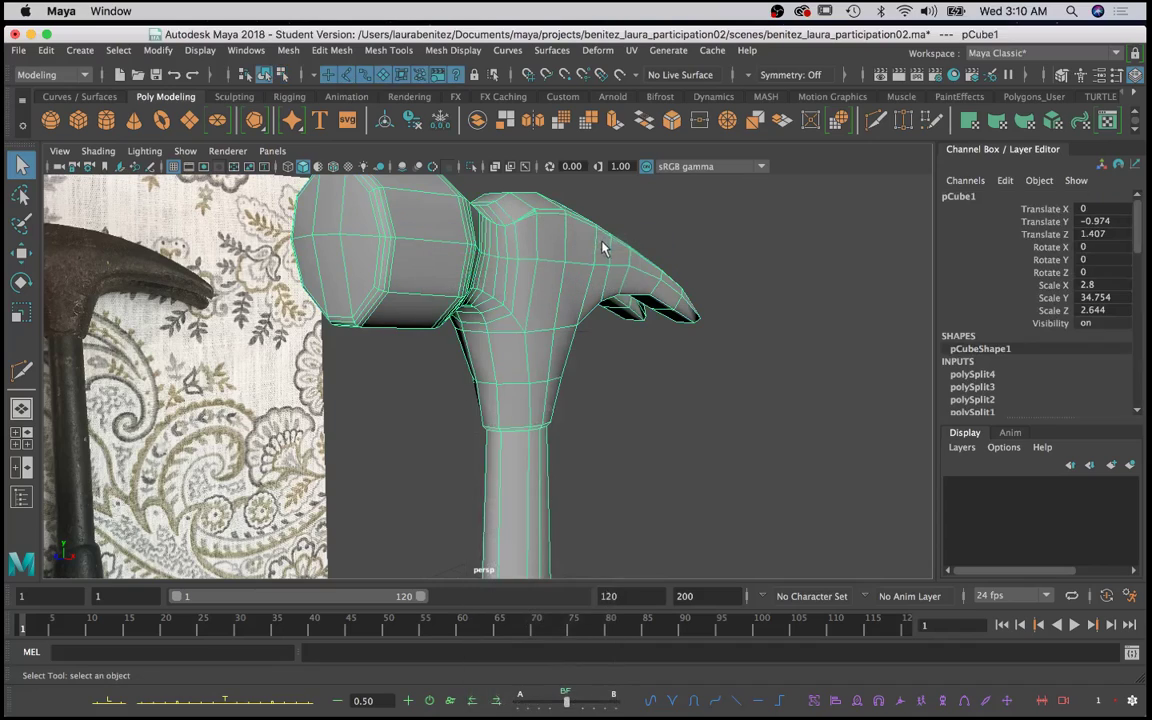
left_click_drag(596, 257, 565, 338, "alt")
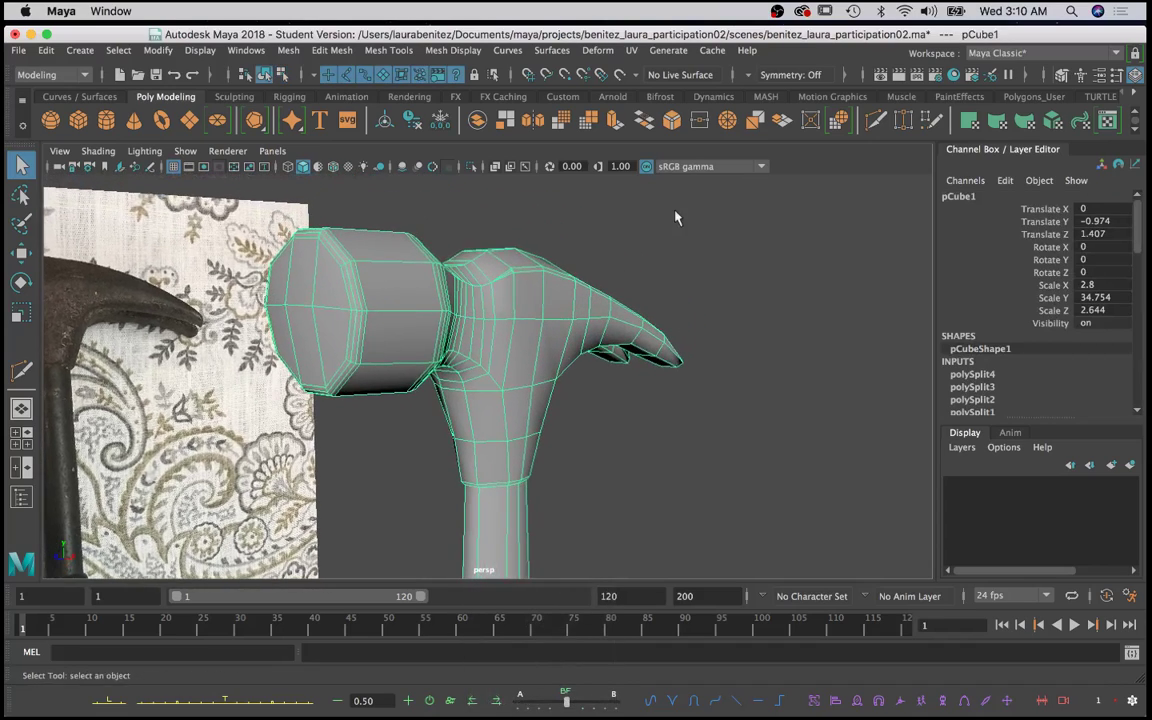
left_click(897, 83)
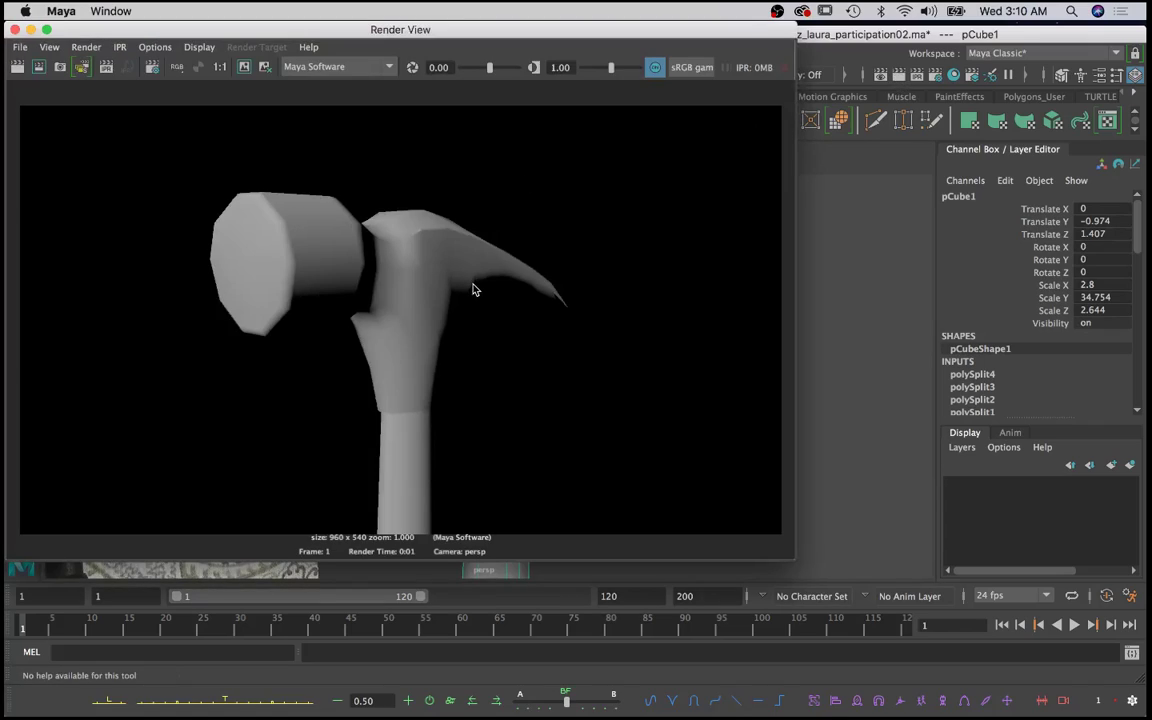
Step: Close the render view and apply Soften Edge to the edges of the hammer's claw and central body
middle_click_drag(474, 290, 534, 322, "alt")
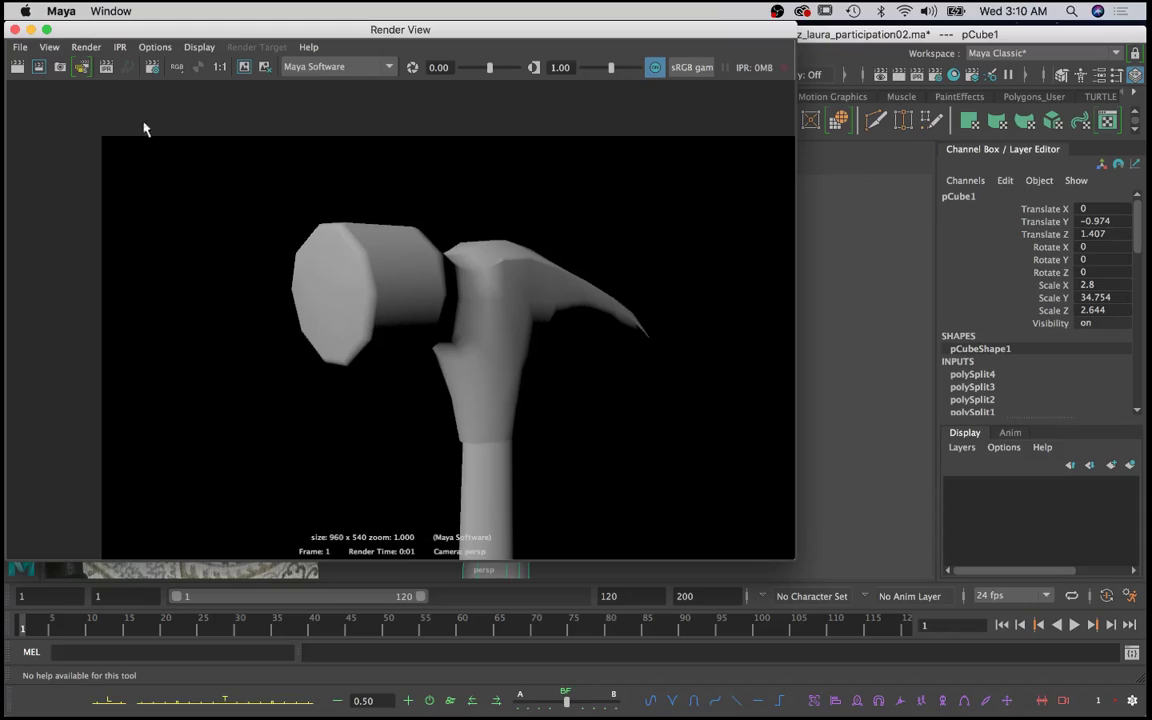
left_click(15, 30)
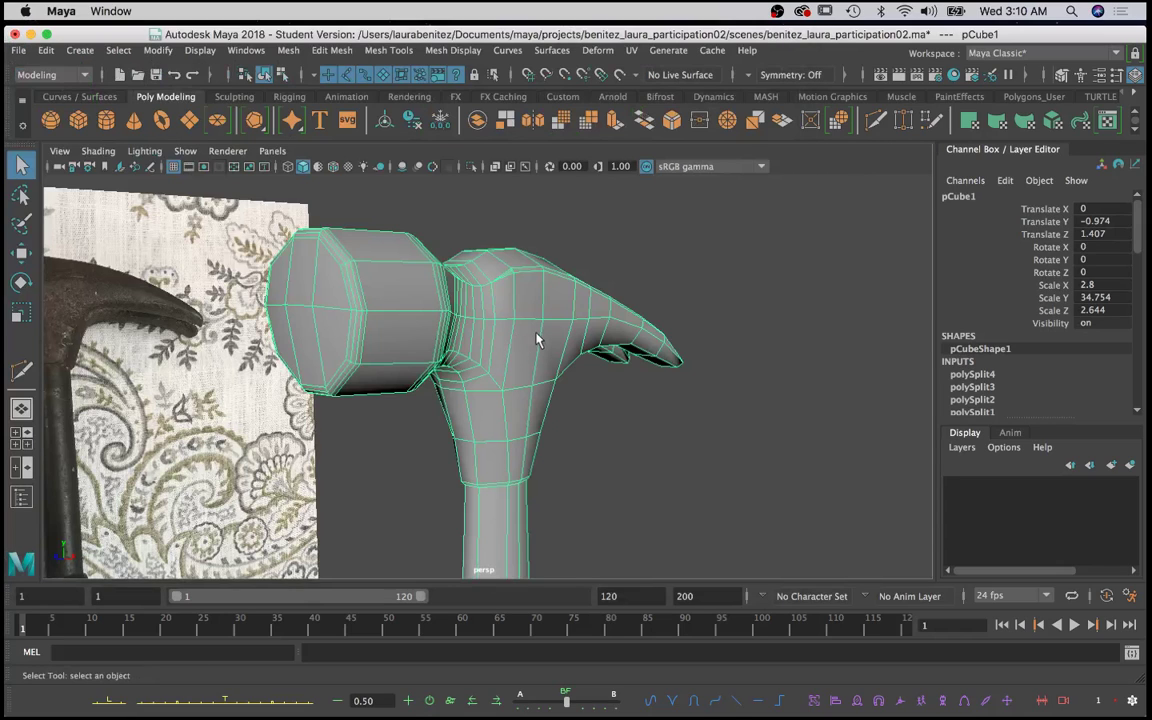
left_click_drag(541, 312, 448, 305, "alt")
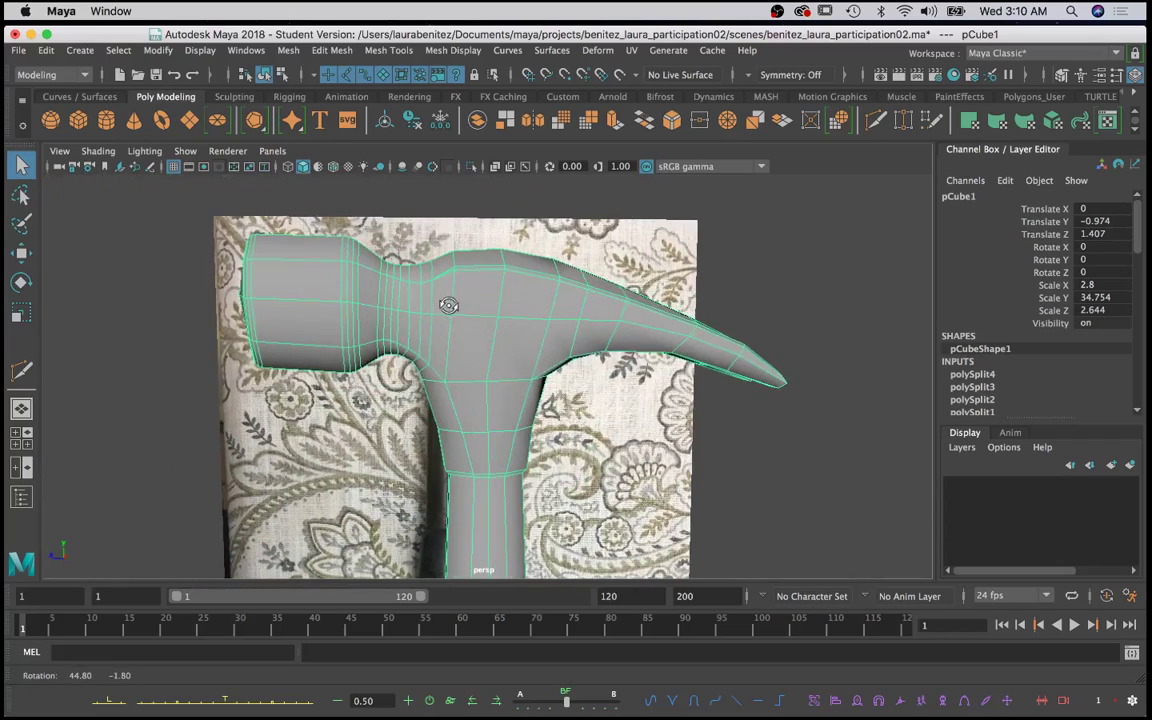
right_click_drag(557, 296, 497, 200)
left_click_drag(389, 194, 828, 401)
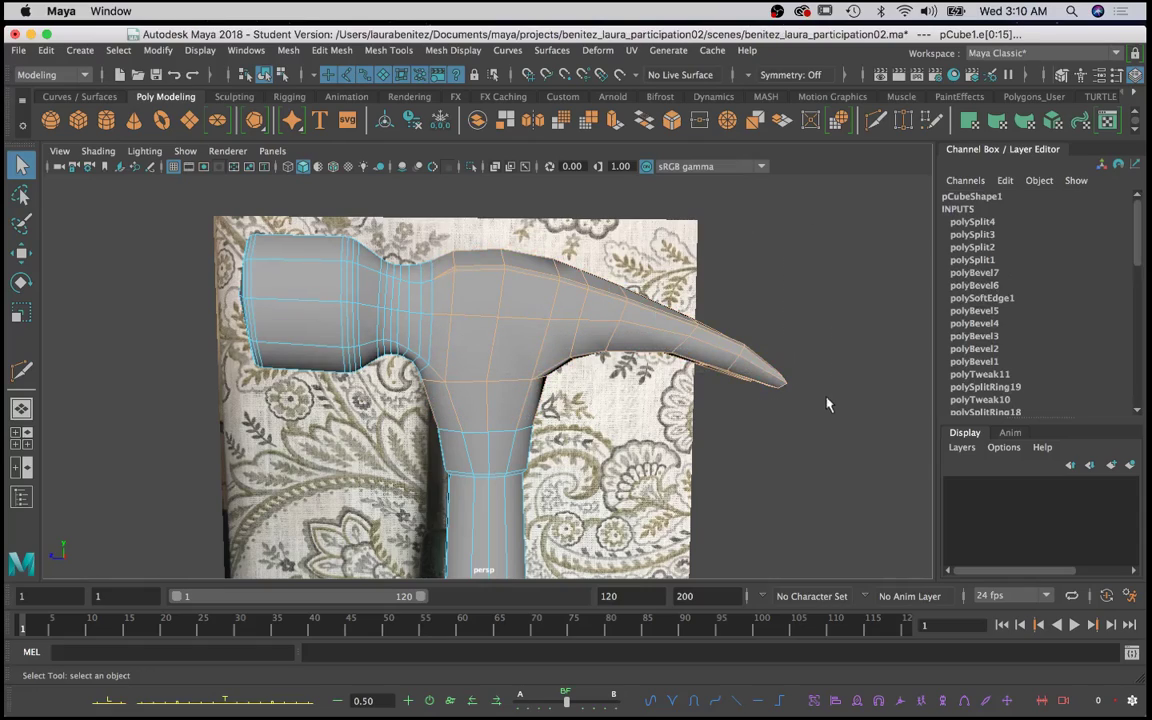
left_click(460, 54)
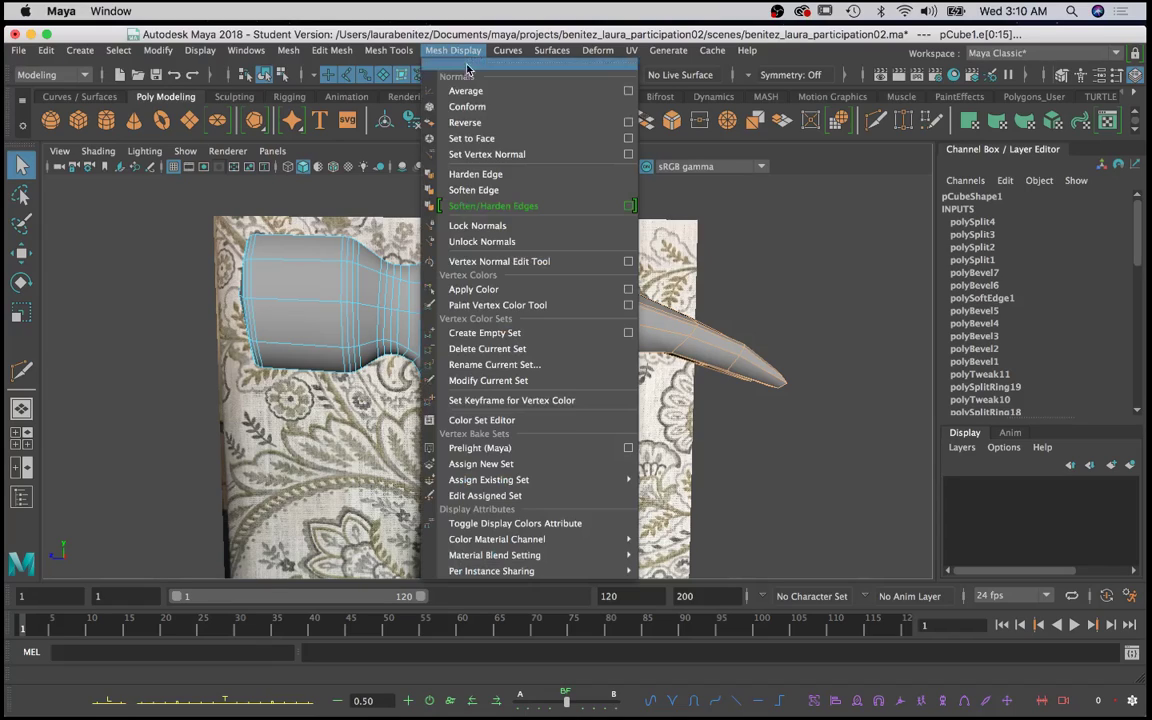
left_click(474, 191)
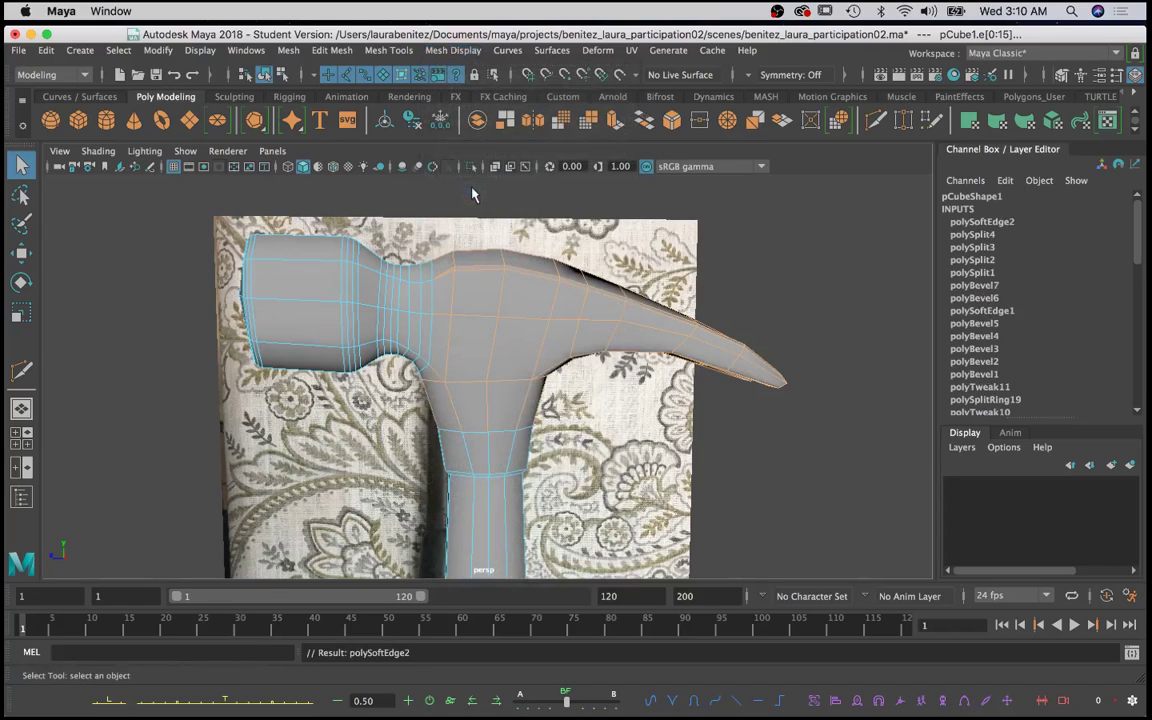
Step: Return to object mode and insert an edge loop around the central body, just claw-side of the edge loop at the bevel's end
mouse_move(604, 321)
left_mouse_down("alt")
mouse_move(368, 314)
mouse_move(645, 306)
mouse_move(623, 317)
left_mouse_up("alt")
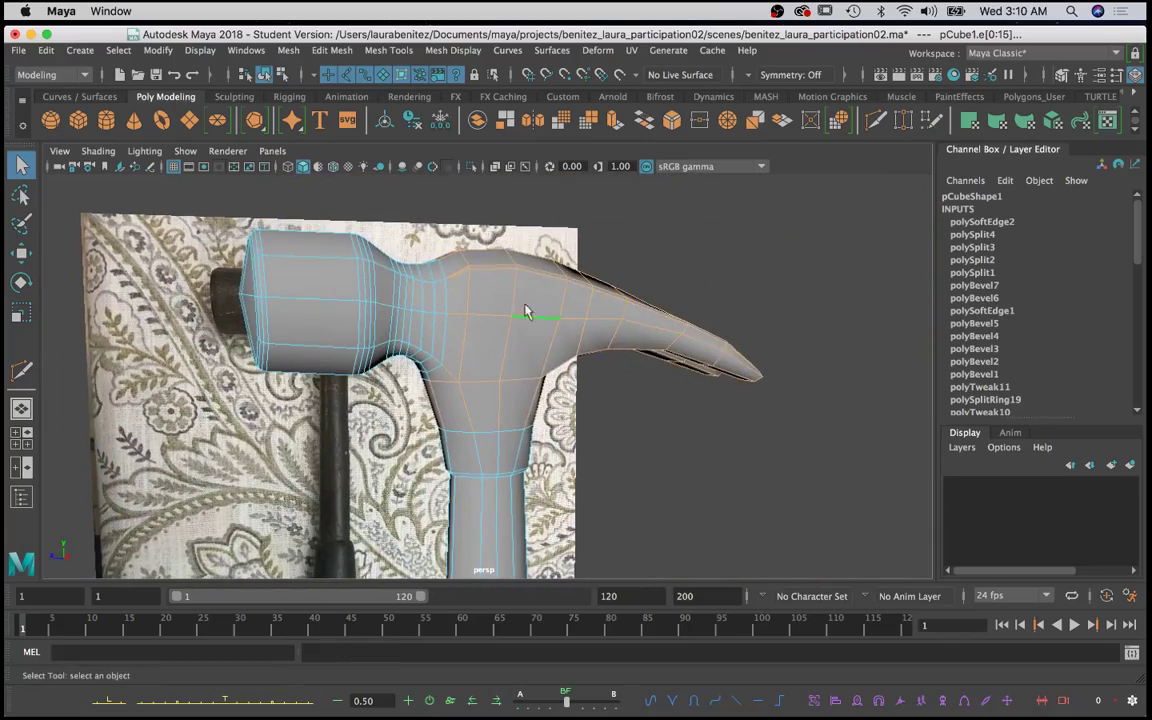
scroll(449, 288, "up", 3)
middle_click_drag(450, 288, 435, 344, "alt")
scroll(434, 344, "up", 5)
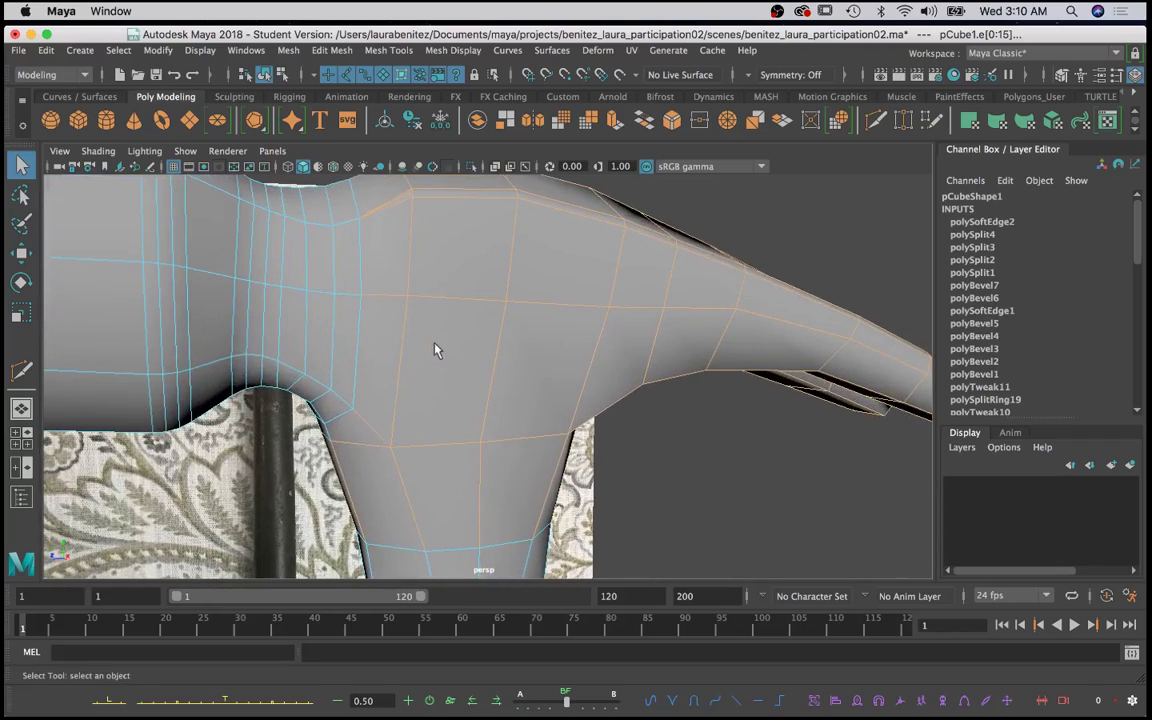
left_click_drag(435, 349, 407, 545, "alt")
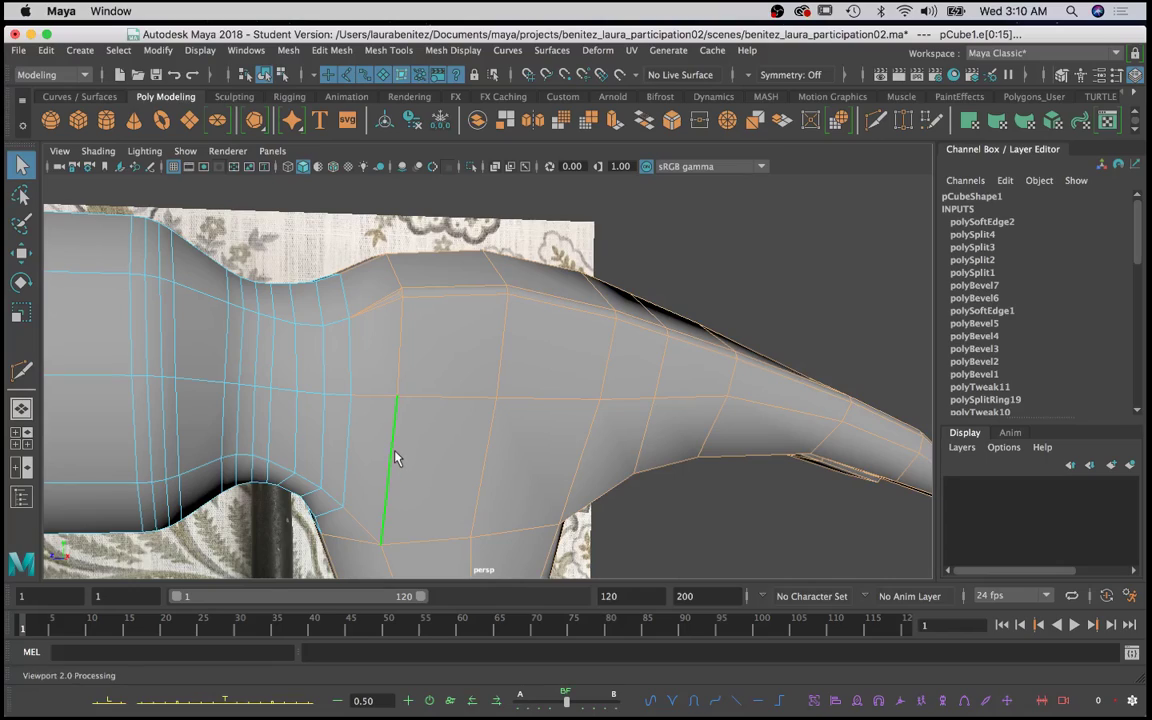
left_click_drag(465, 442, 418, 305, "alt")
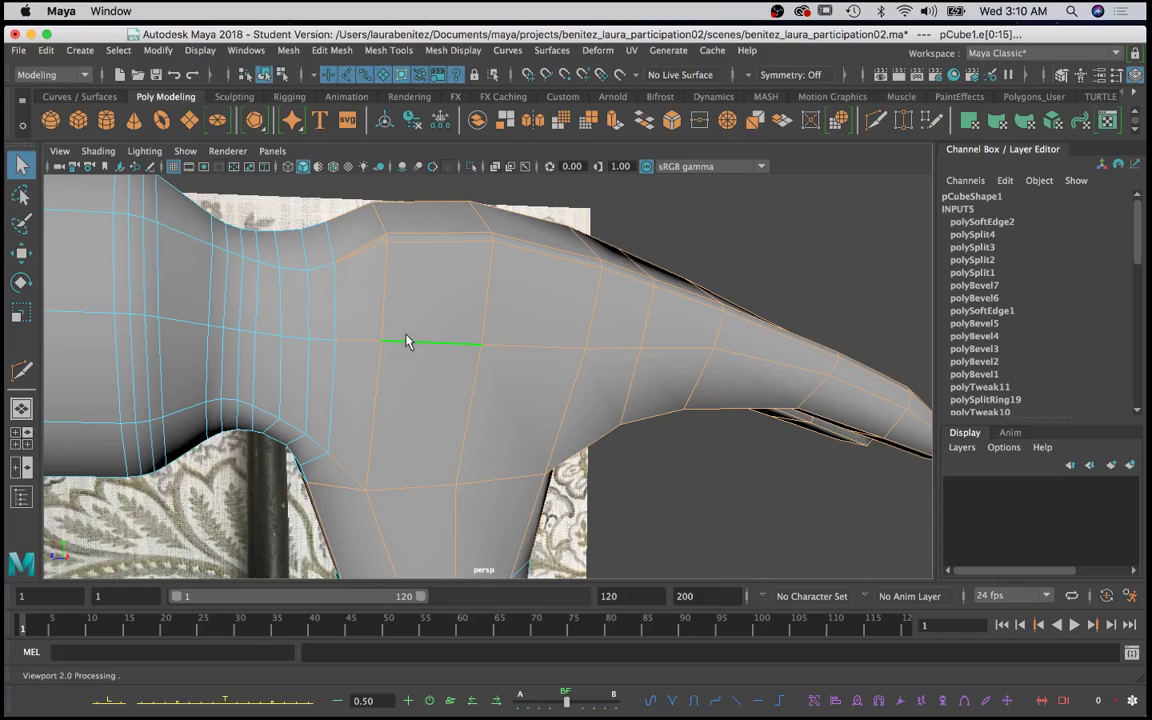
right_click(408, 341)
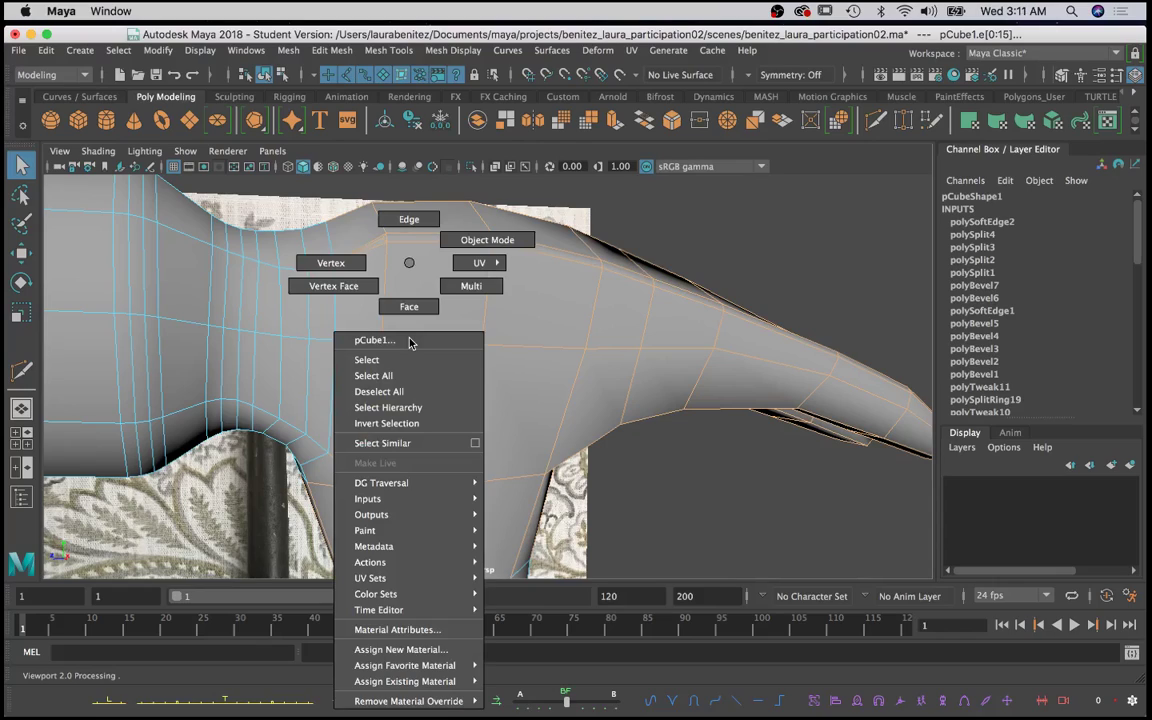
left_click(487, 240)
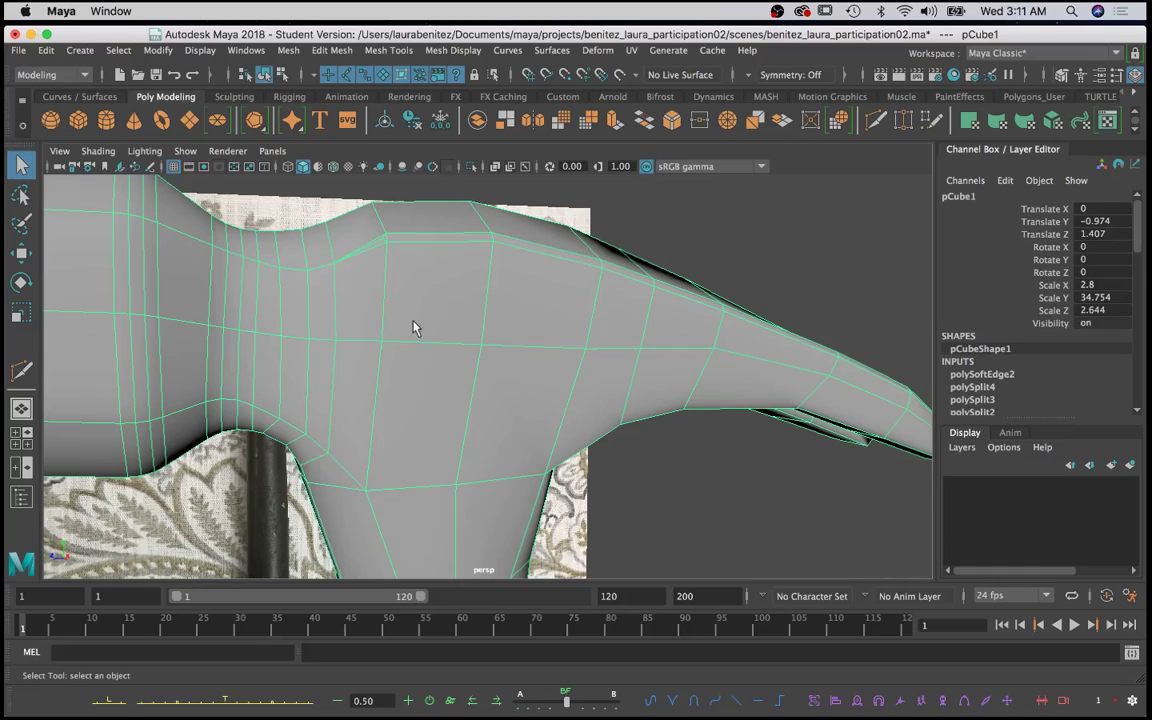
right_click_drag(412, 330, 311, 352, "shift")
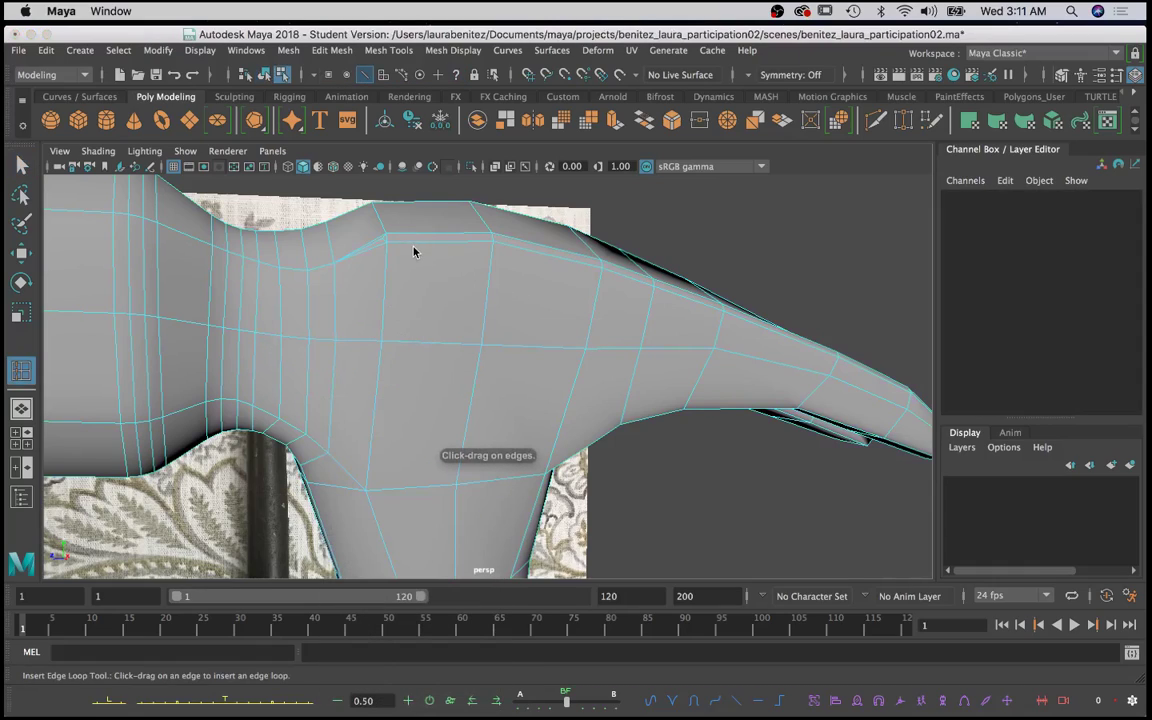
left_click(399, 350)
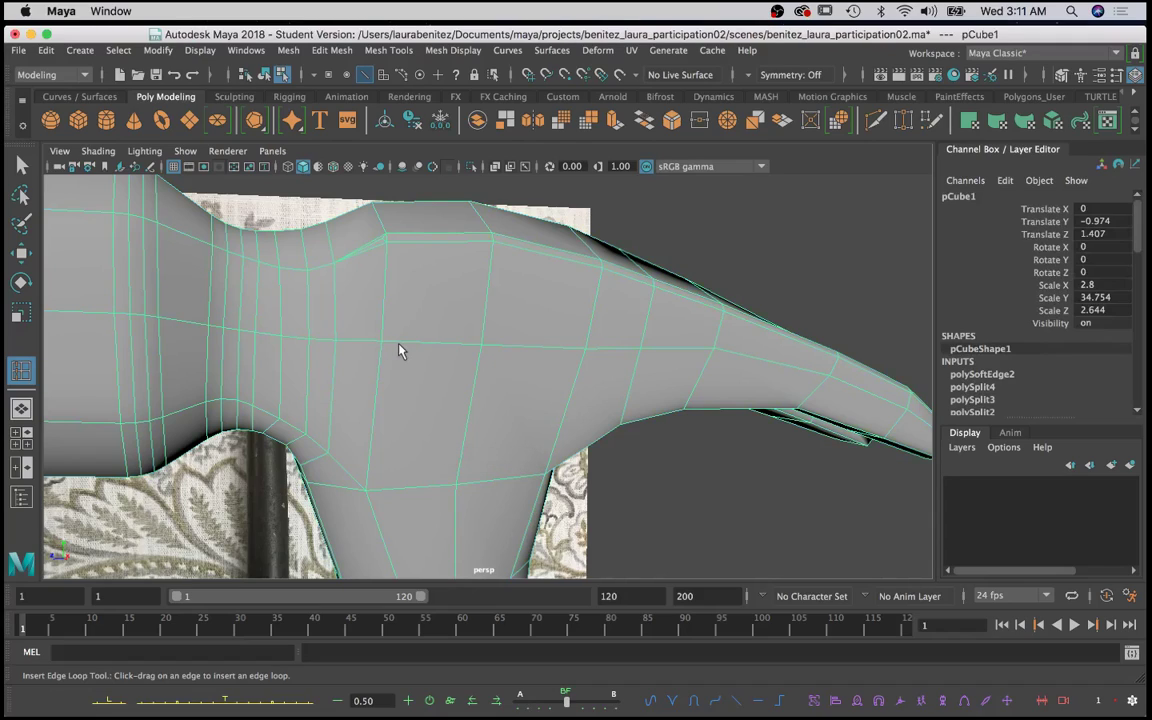
left_click(399, 347)
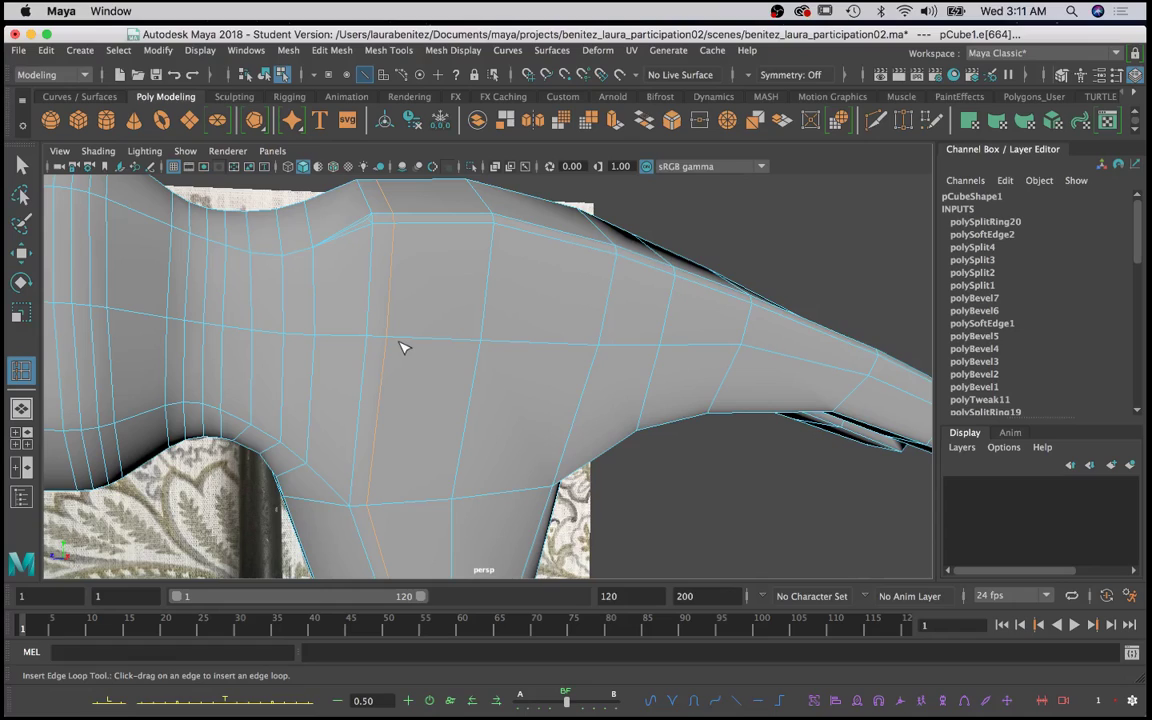
Step: Select the new loop's edges from one side of the body over the crown to the other side, excluding the handle
middle_click_drag(419, 388, 404, 440, "alt")
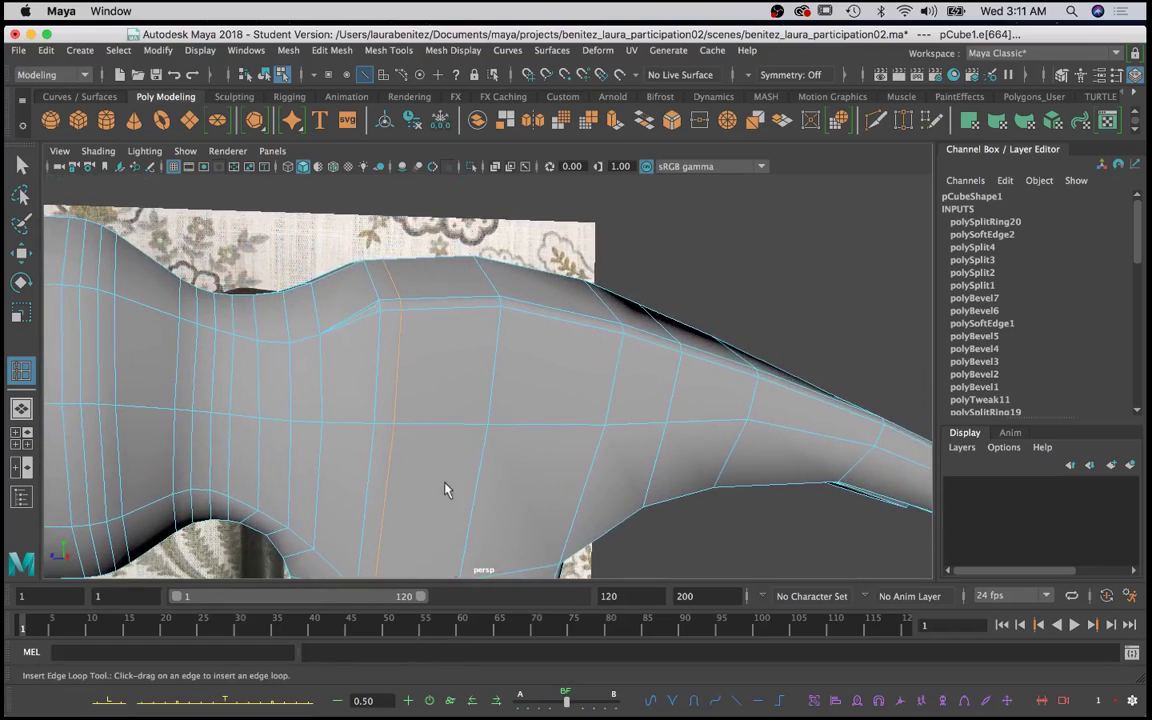
scroll(412, 438, "down", 10)
left_click_drag(424, 442, 383, 361, "alt")
scroll(430, 400, "up", 5)
scroll(421, 400, "up", 4)
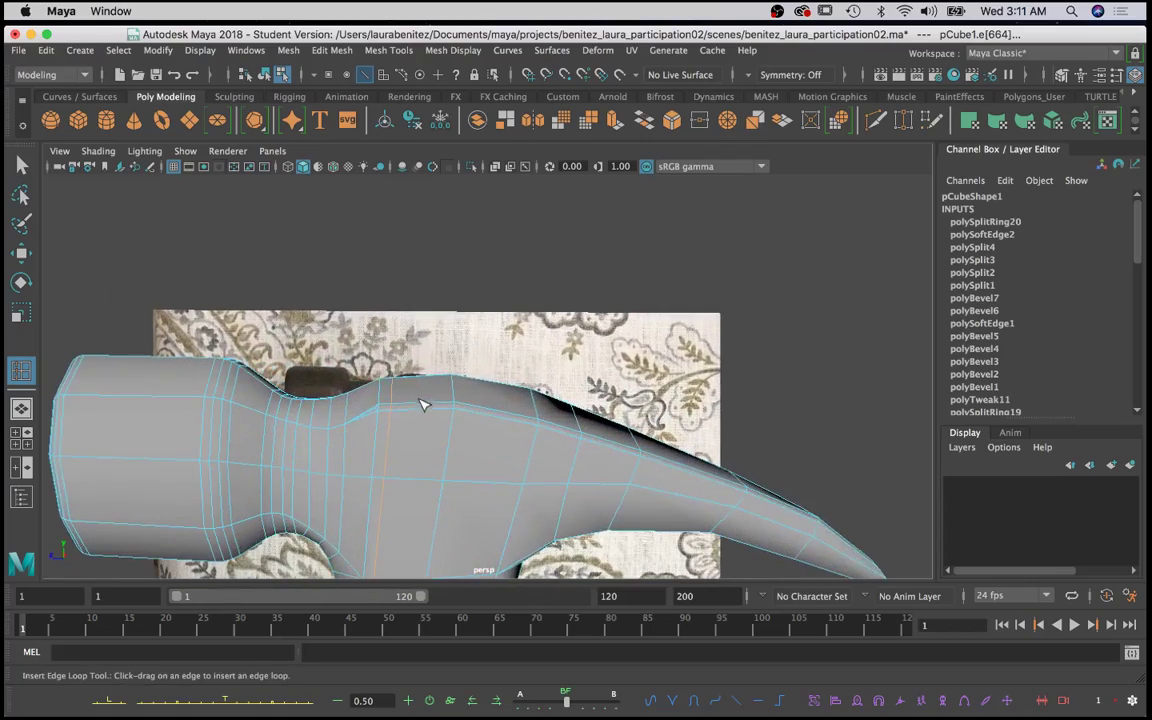
middle_click_drag(424, 401, 465, 247, "alt")
key("q")
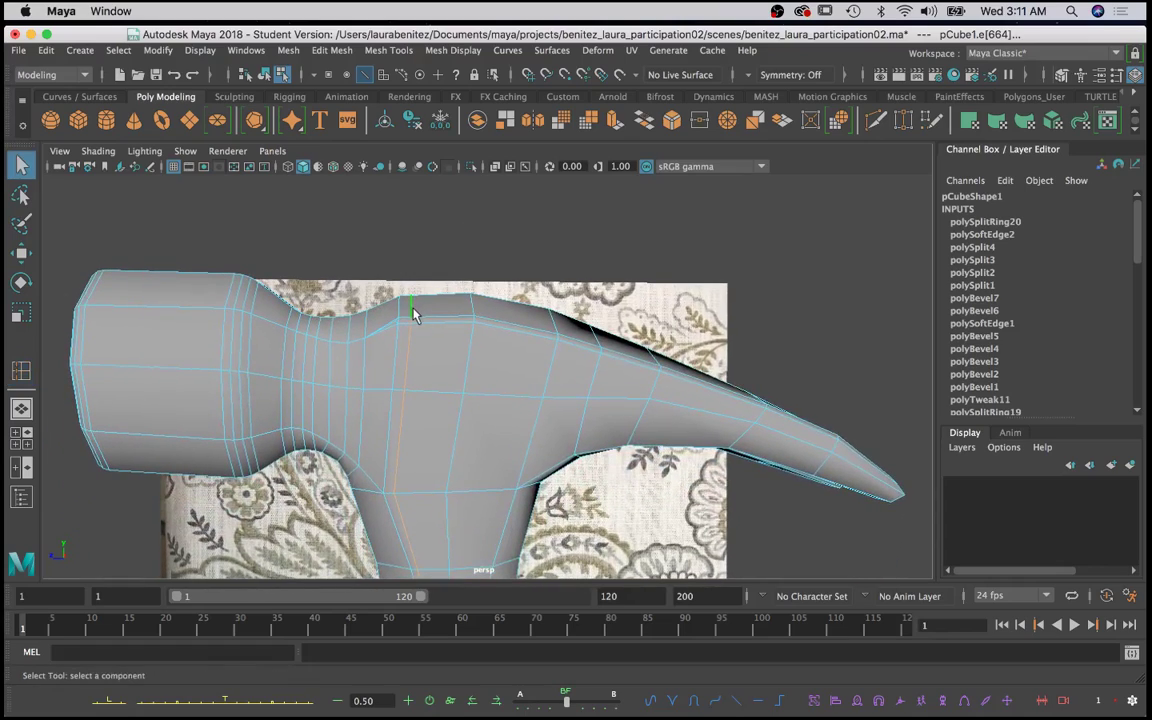
left_click(410, 432)
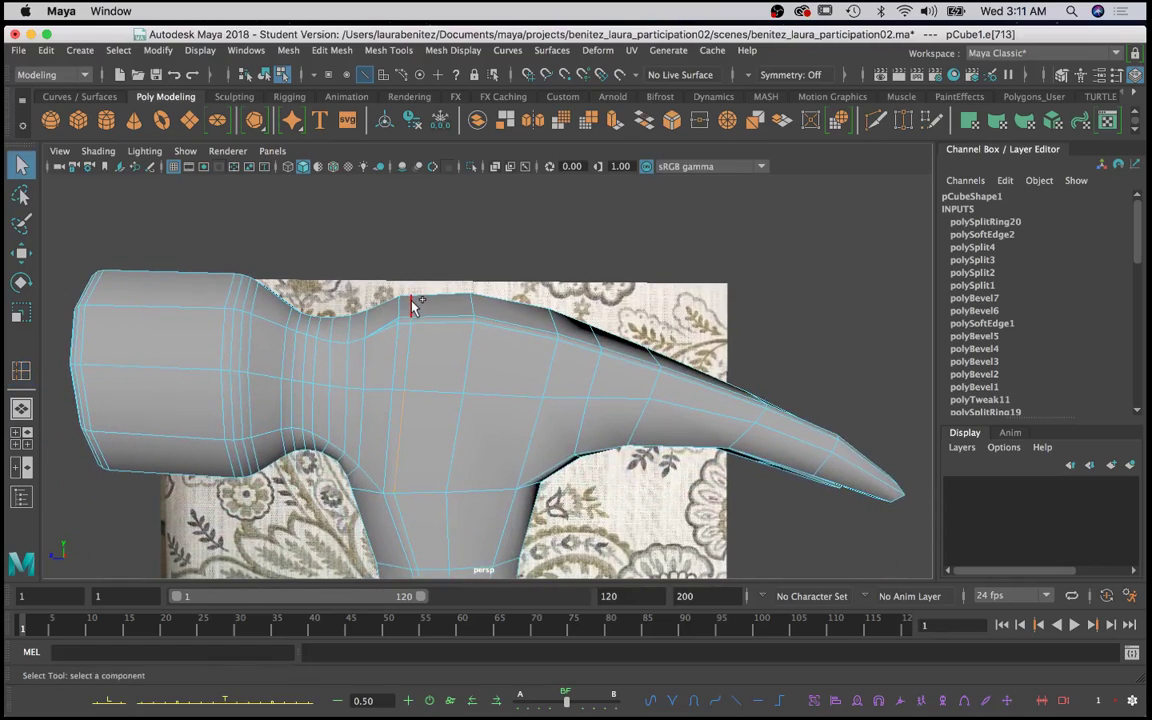
left_click_drag(411, 300, 571, 447, "alt")
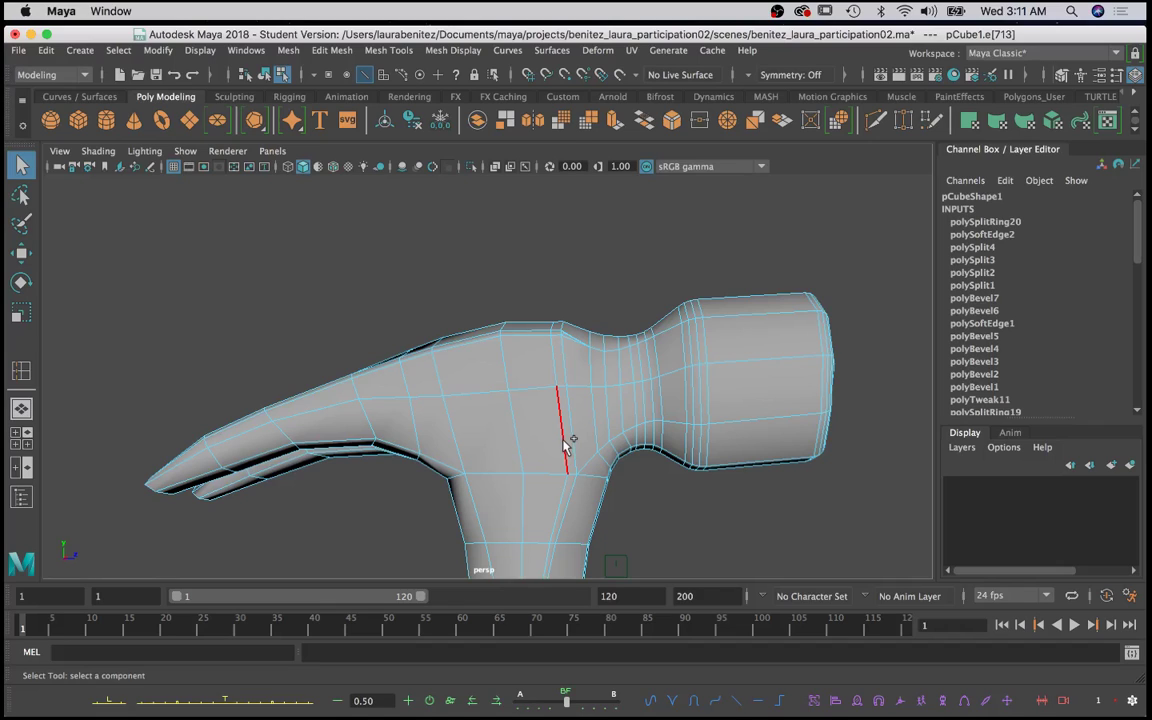
left_click(564, 445)
mouse_move(668, 437)
left_mouse_down("alt")
mouse_move(356, 451)
mouse_move(345, 395)
mouse_move(320, 391)
left_mouse_up("alt")
key("w")
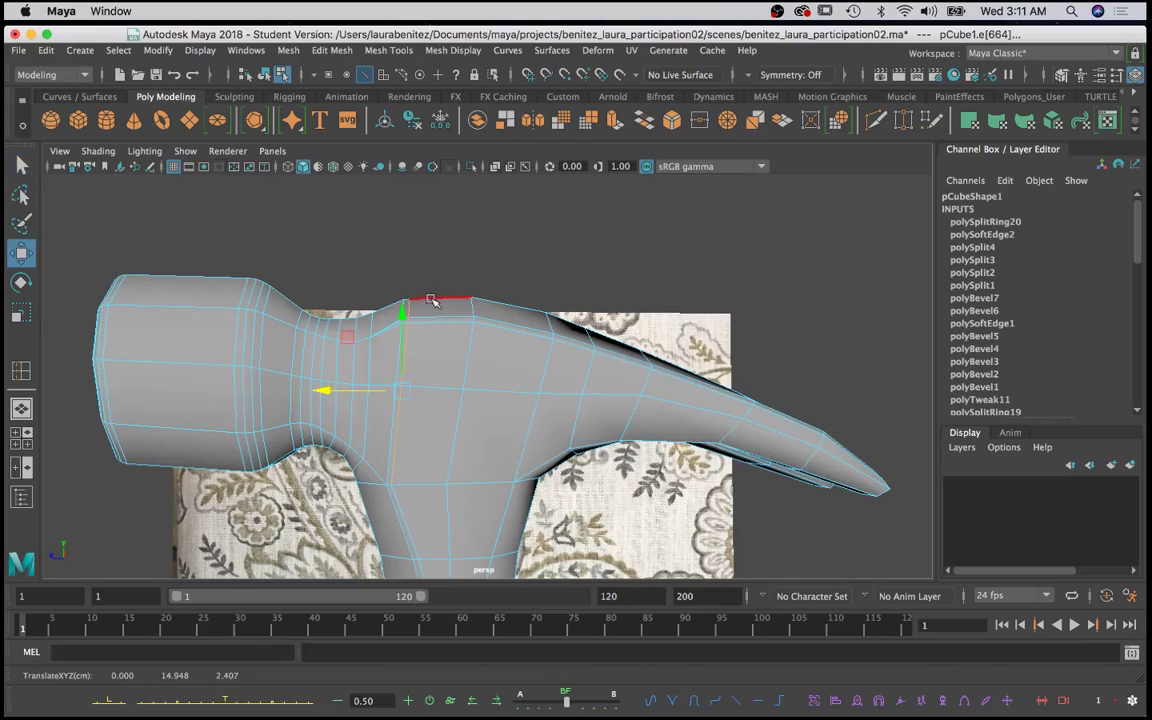
Step: Try to scale the selected loop edges vertically, and undo the scaling
key("r")
left_click_drag(401, 318, 403, 314)
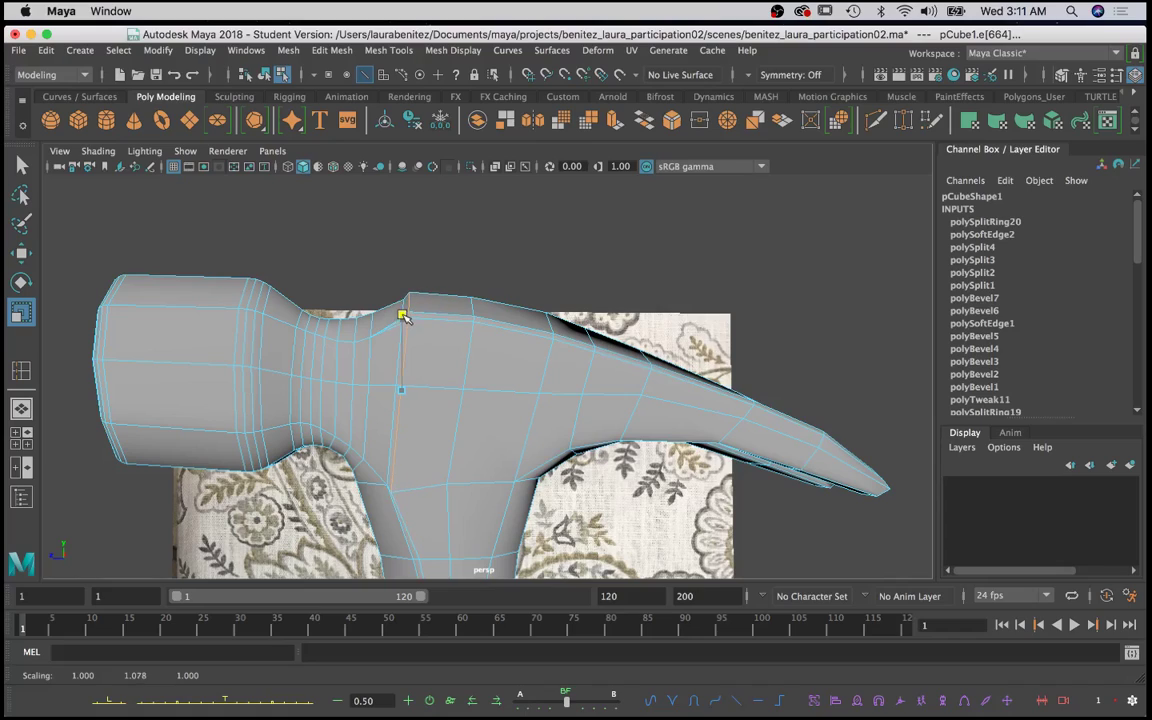
key("z")
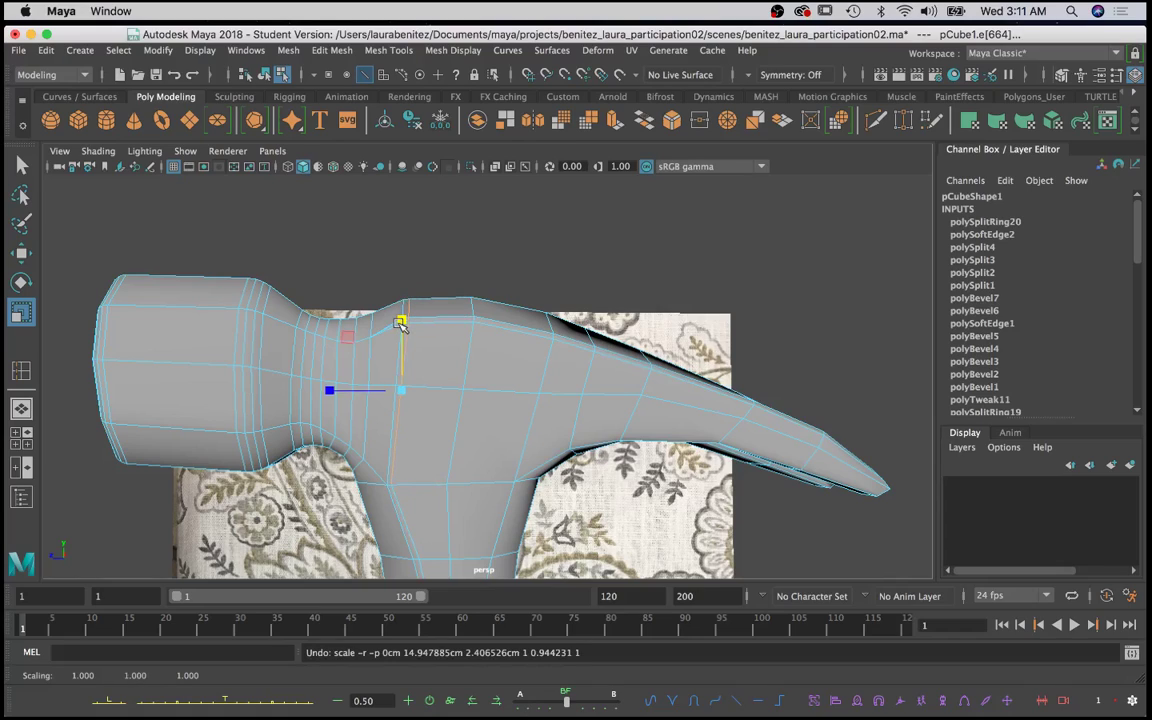
Step: Scale the selected loop edges outward along X by about 1.06 to widen the body there
scroll(410, 332, "up", 6)
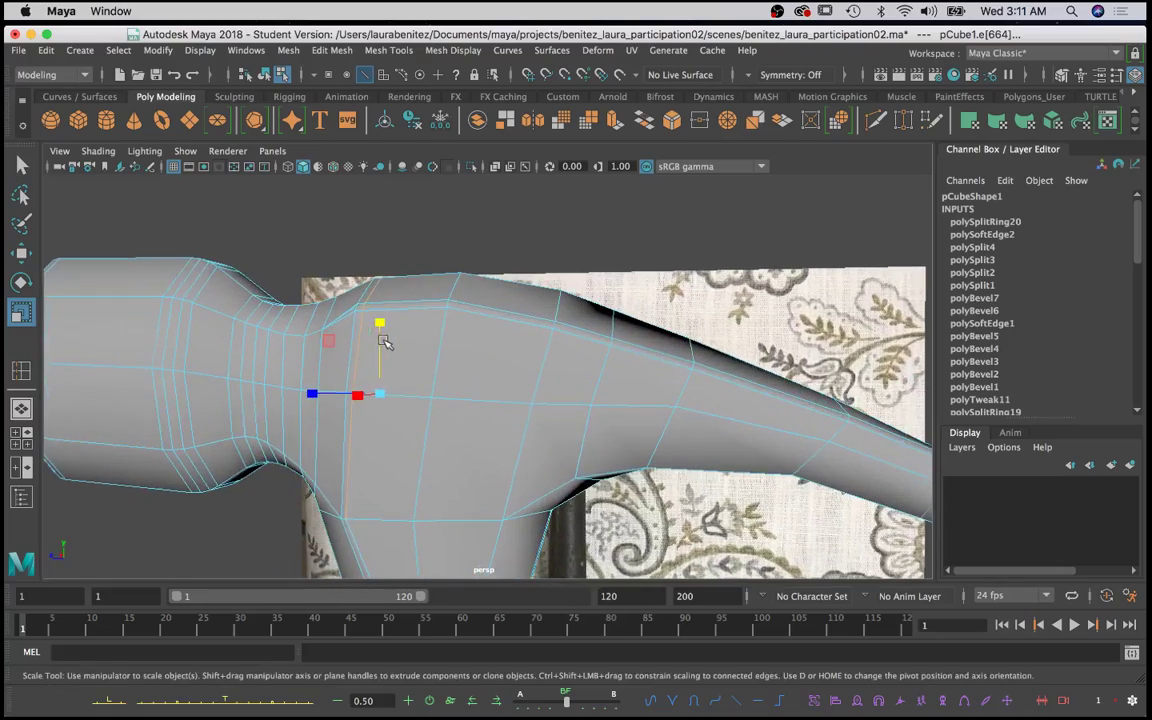
left_click_drag(385, 340, 463, 347, "alt")
key("q")
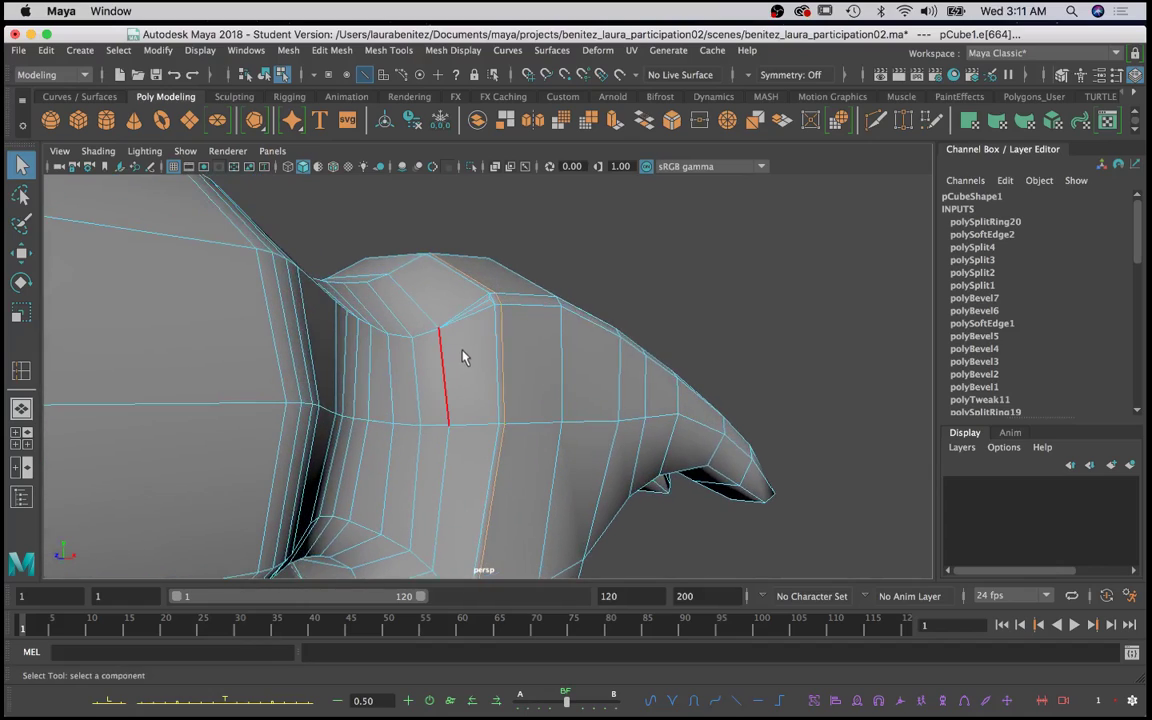
double_click(468, 348)
key("r")
left_click_drag(480, 401, 460, 421, "alt")
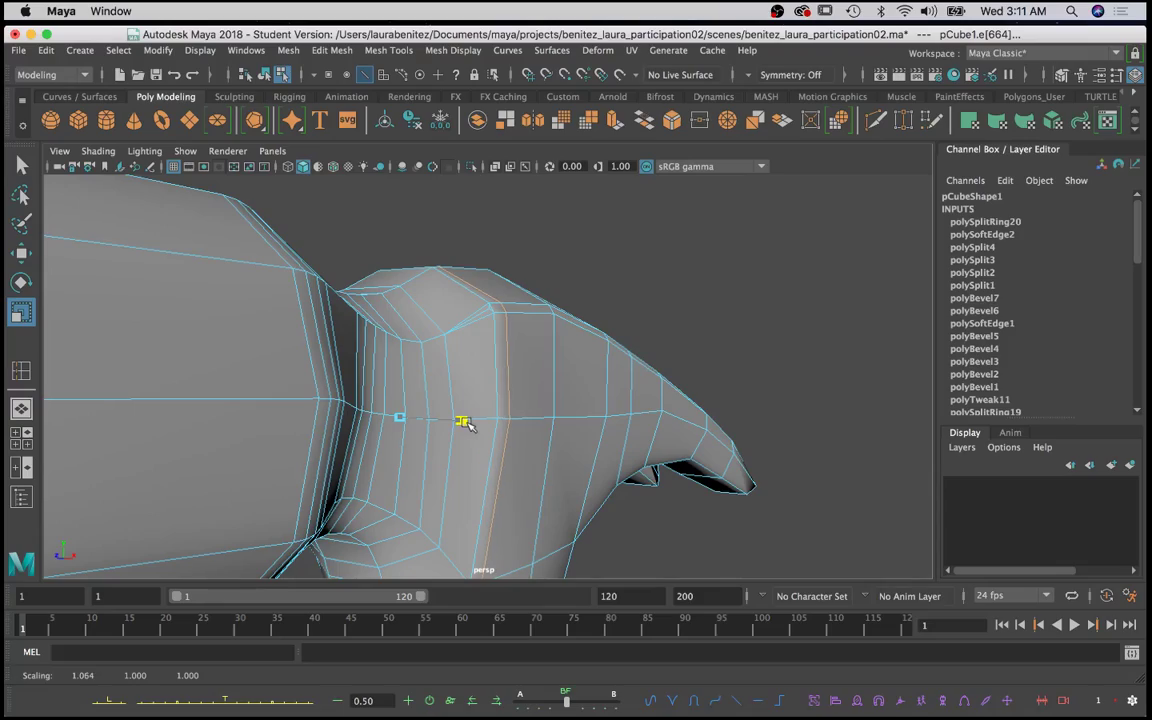
mouse_move(465, 424)
left_mouse_down("alt")
mouse_move(558, 424)
mouse_move(440, 445)
mouse_move(380, 434)
mouse_move(483, 432)
mouse_move(465, 437)
left_mouse_up("alt")
key("q")
Step: Select the new loop's vertices across the crown, raise them slightly and adjust their position along the length of the head
right_click(348, 340)
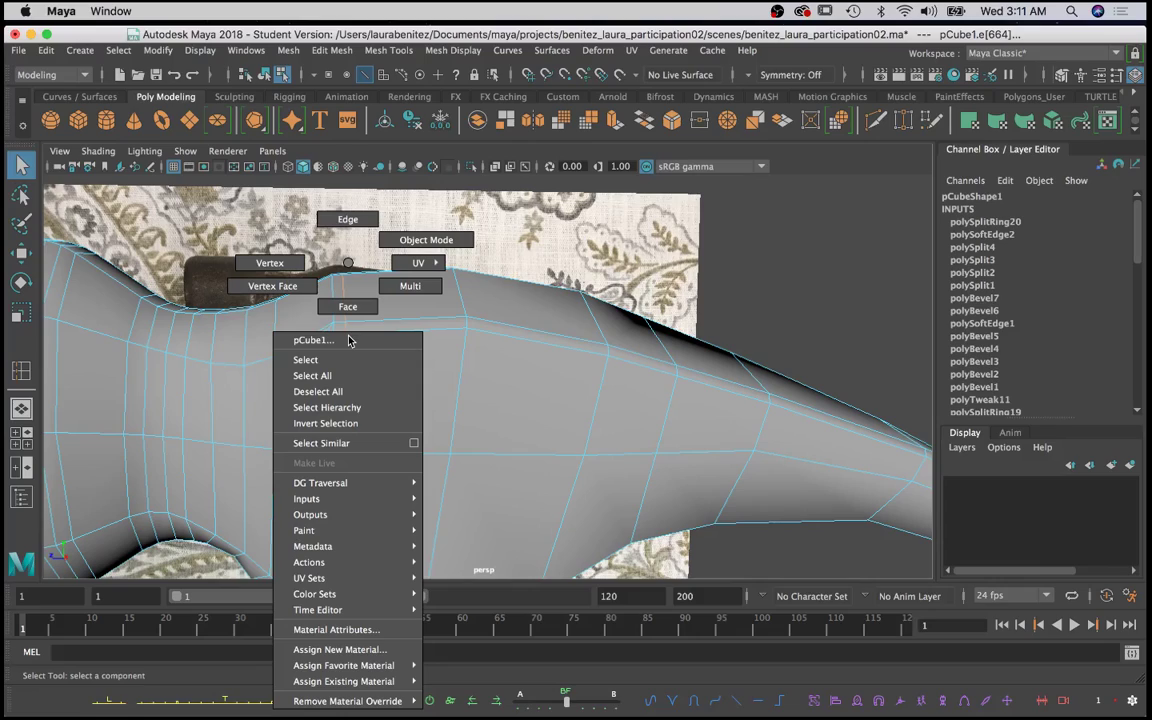
left_click(267, 264)
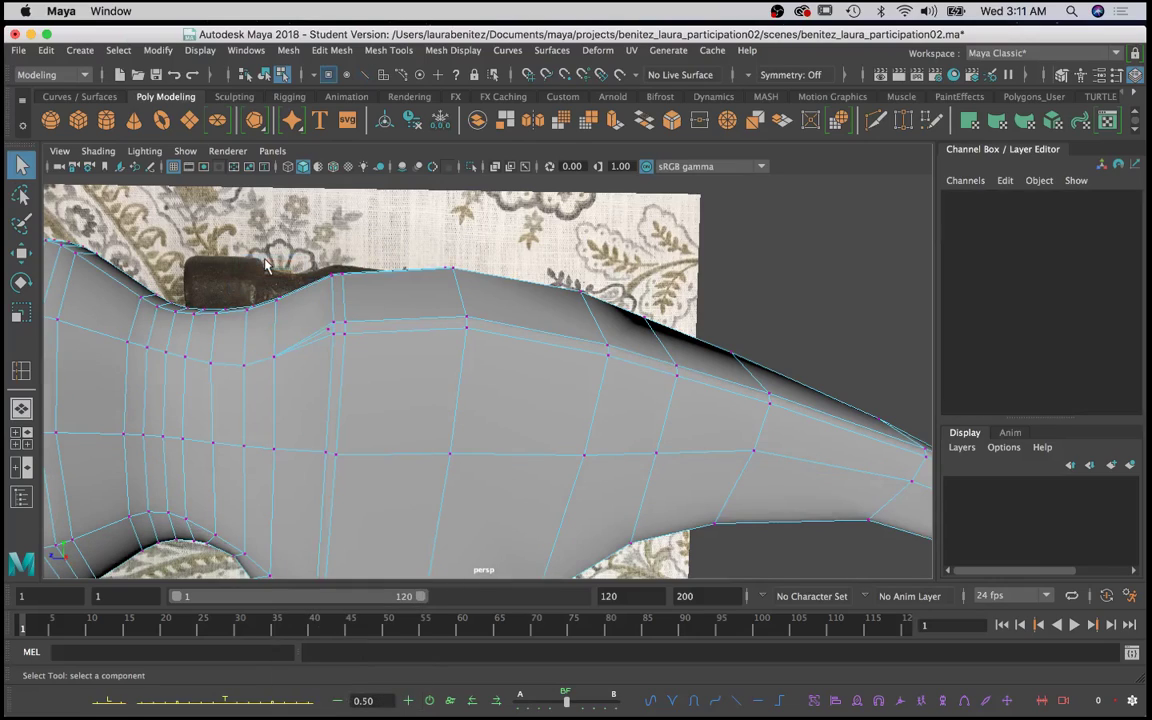
left_click(344, 336)
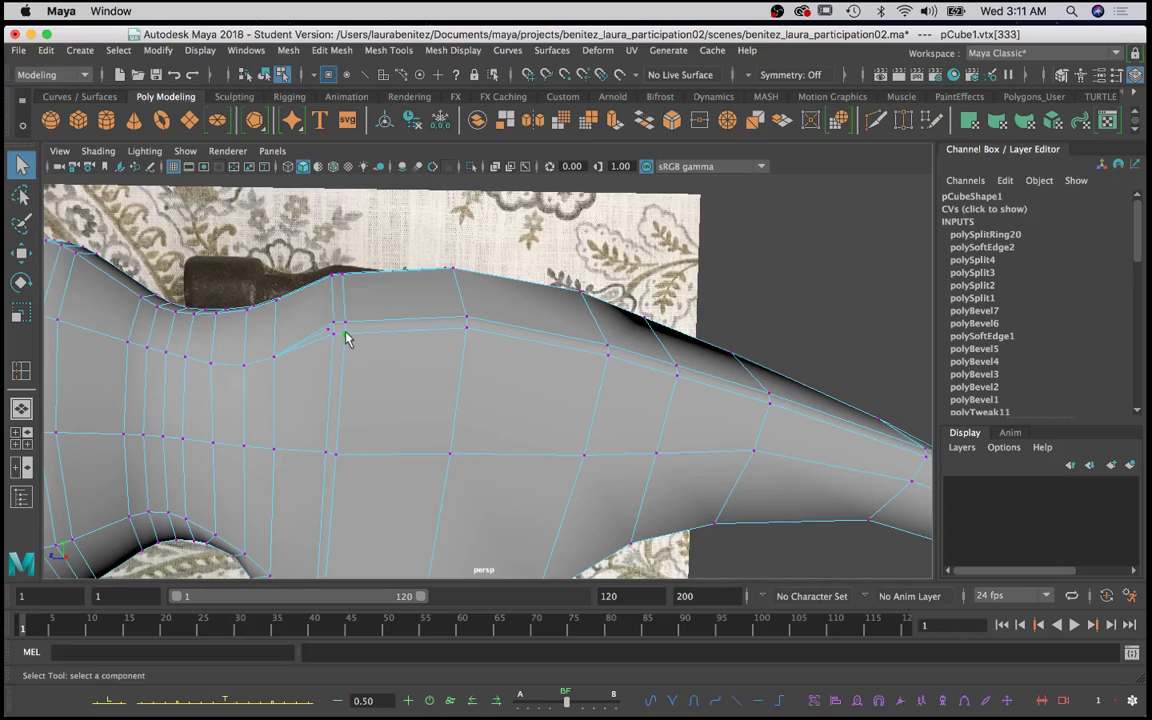
left_click_drag(346, 342, 551, 366, "alt")
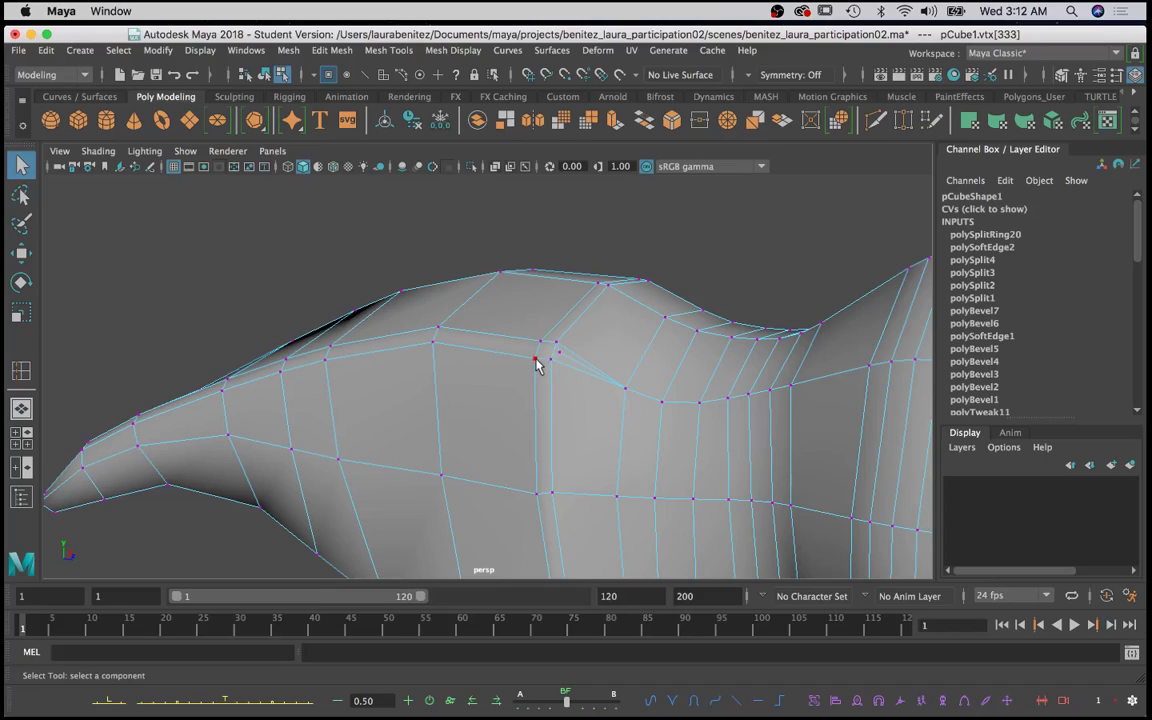
double_click(535, 360)
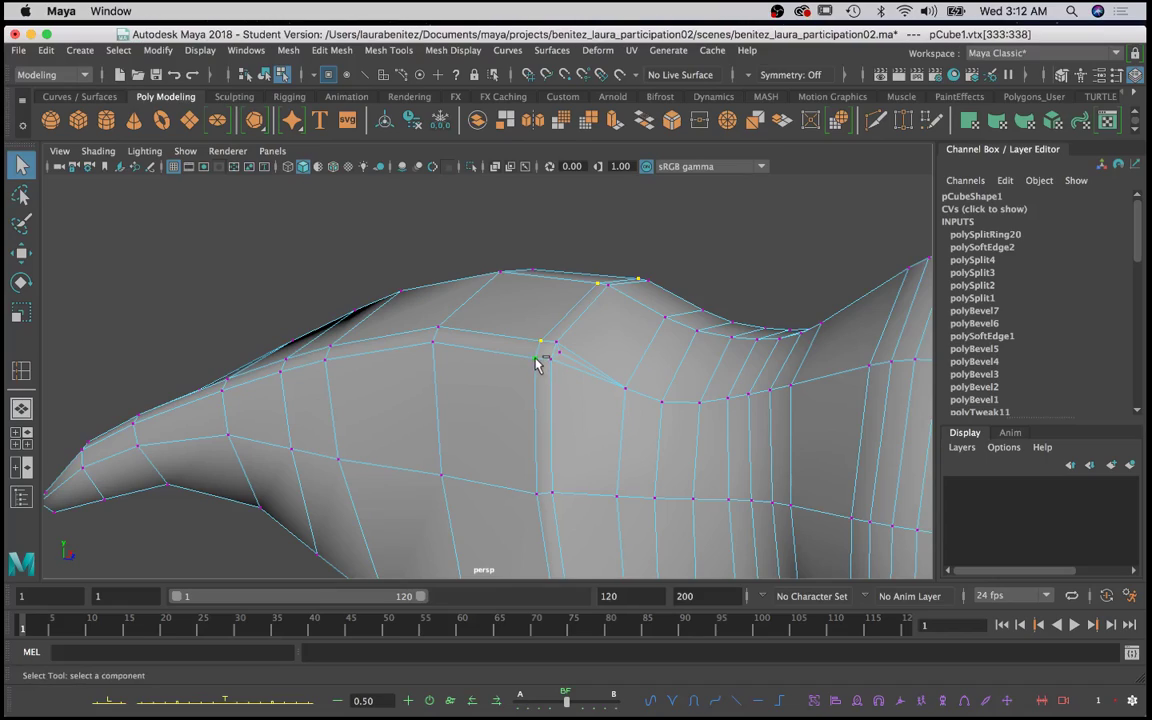
key("w")
left_click_drag(614, 238, 702, 249)
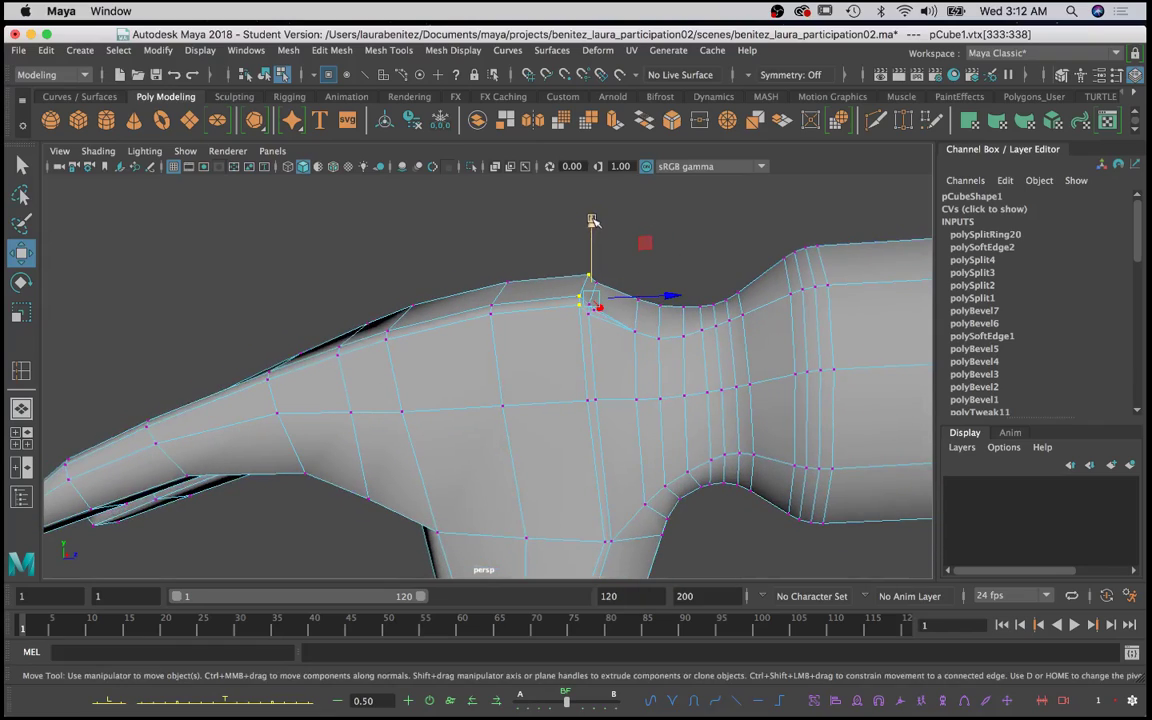
left_click_drag(592, 220, 596, 224)
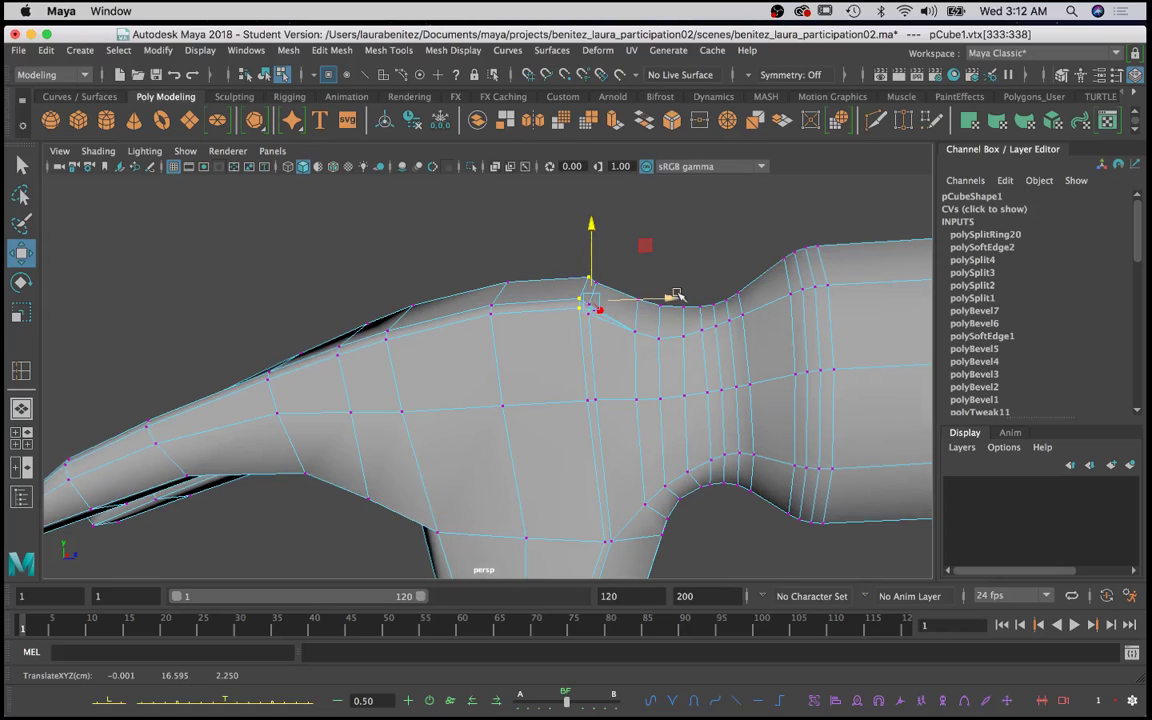
left_click_drag(670, 296, 668, 296)
key("q")
Step: Select the two closely spaced edge loops running over the crown and down both sides of the hammer body above the handle
left_click_drag(700, 380, 402, 387, "alt")
left_click_drag(506, 400, 465, 380, "alt")
scroll(464, 380, "down", 3)
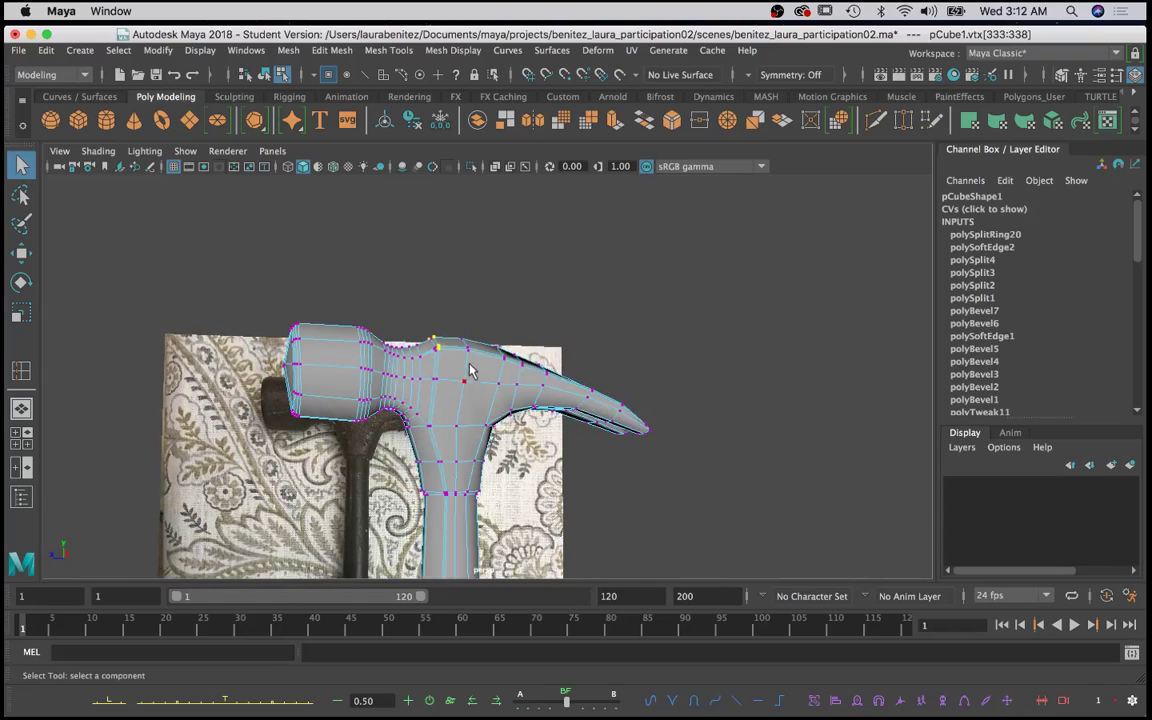
right_click_drag(462, 388, 430, 219)
scroll(465, 283, "up", 5)
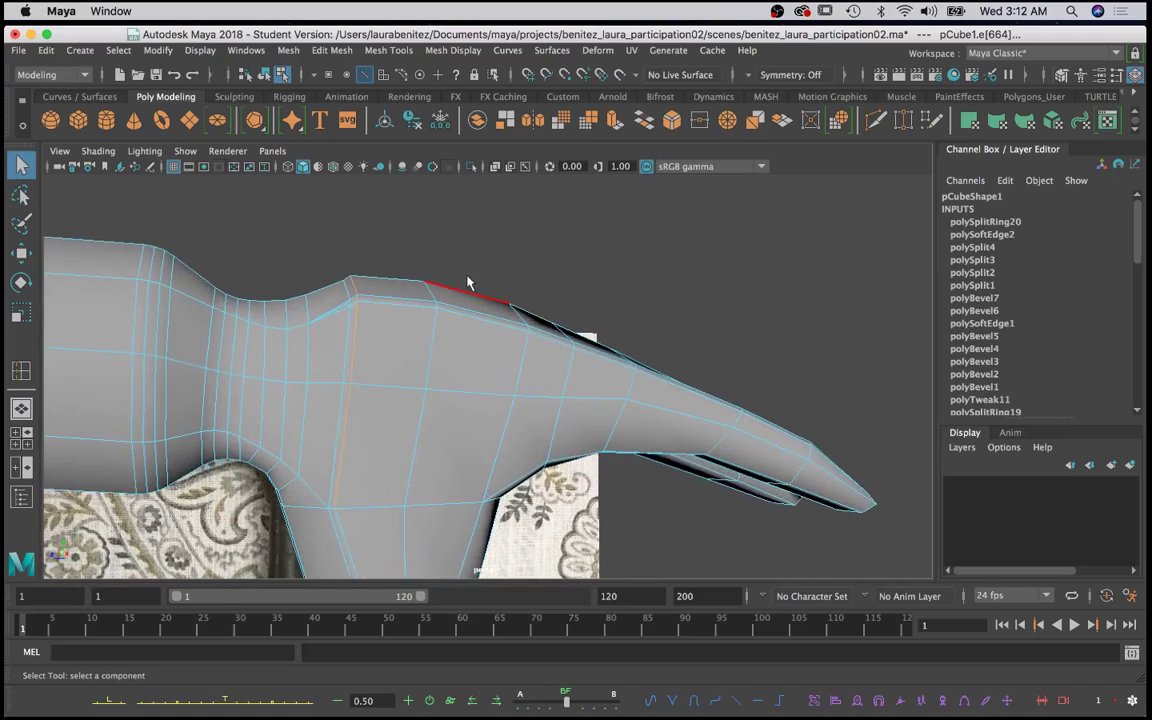
left_click(343, 374)
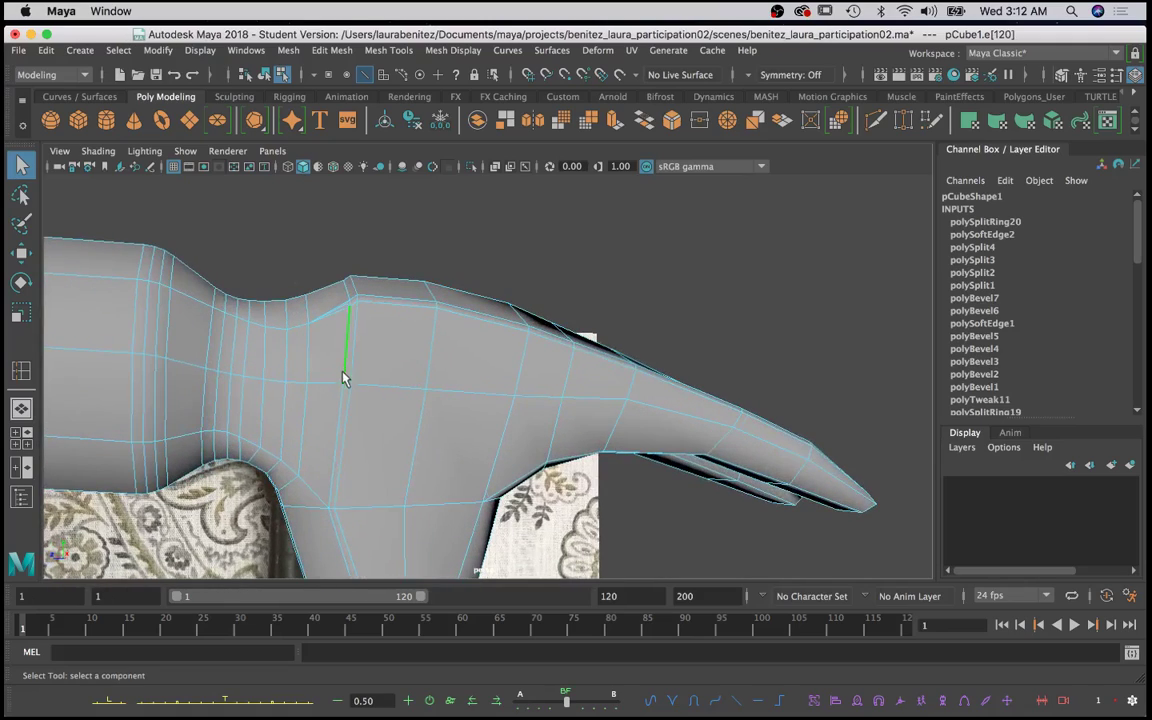
left_click(342, 444, "shift")
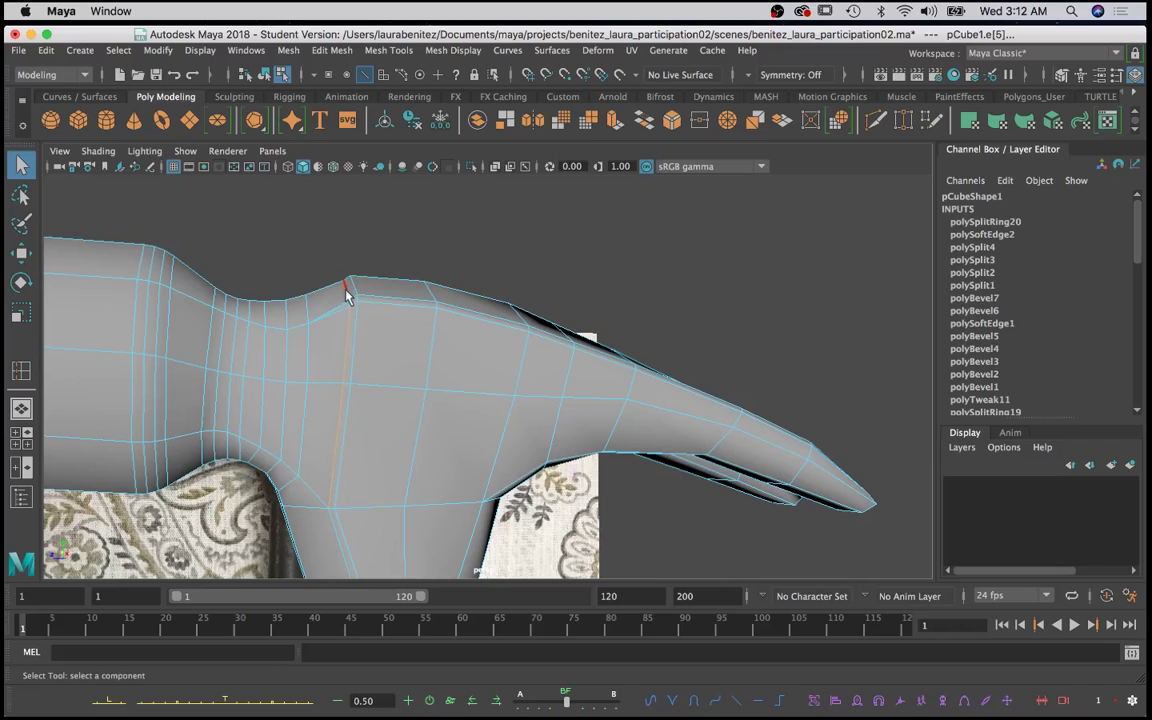
left_click_drag(370, 345, 643, 358, "alt")
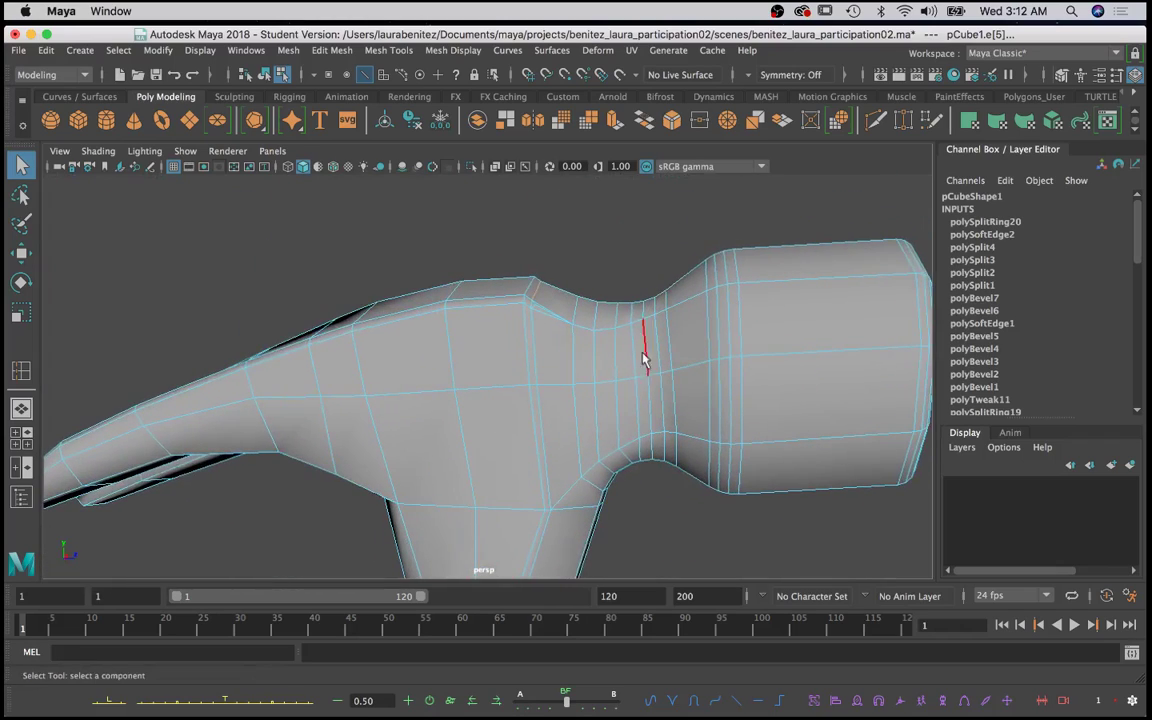
left_click(534, 344, "shift")
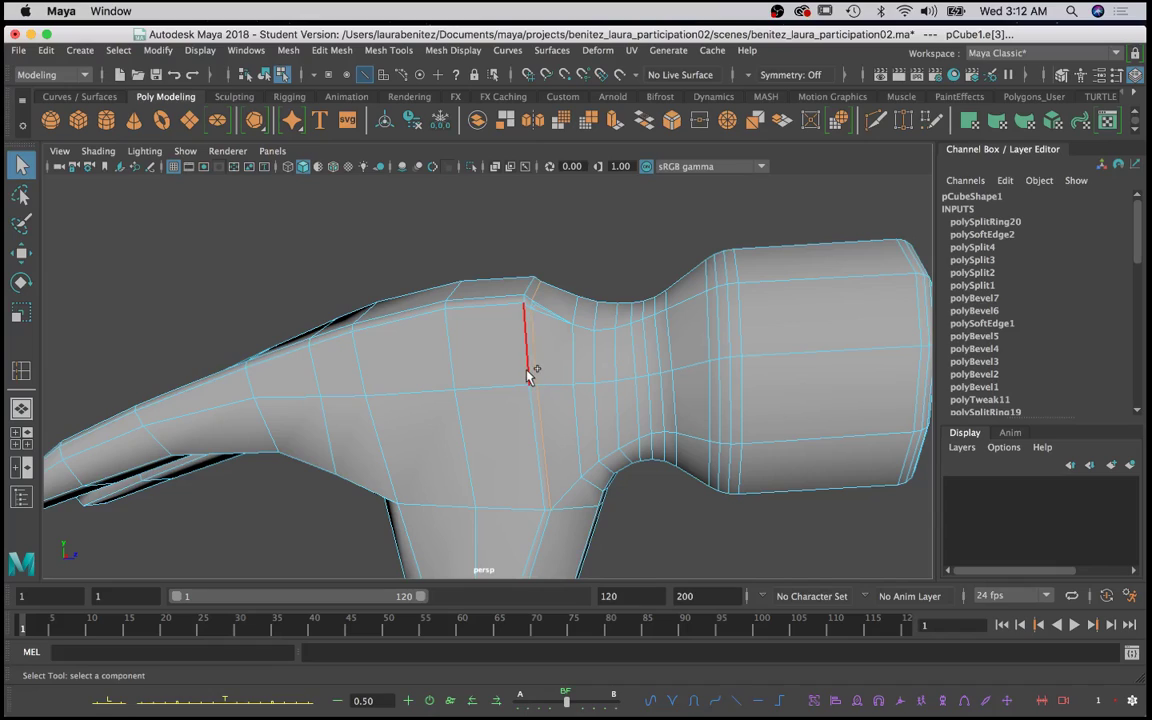
left_click_drag(625, 366, 358, 366, "alt")
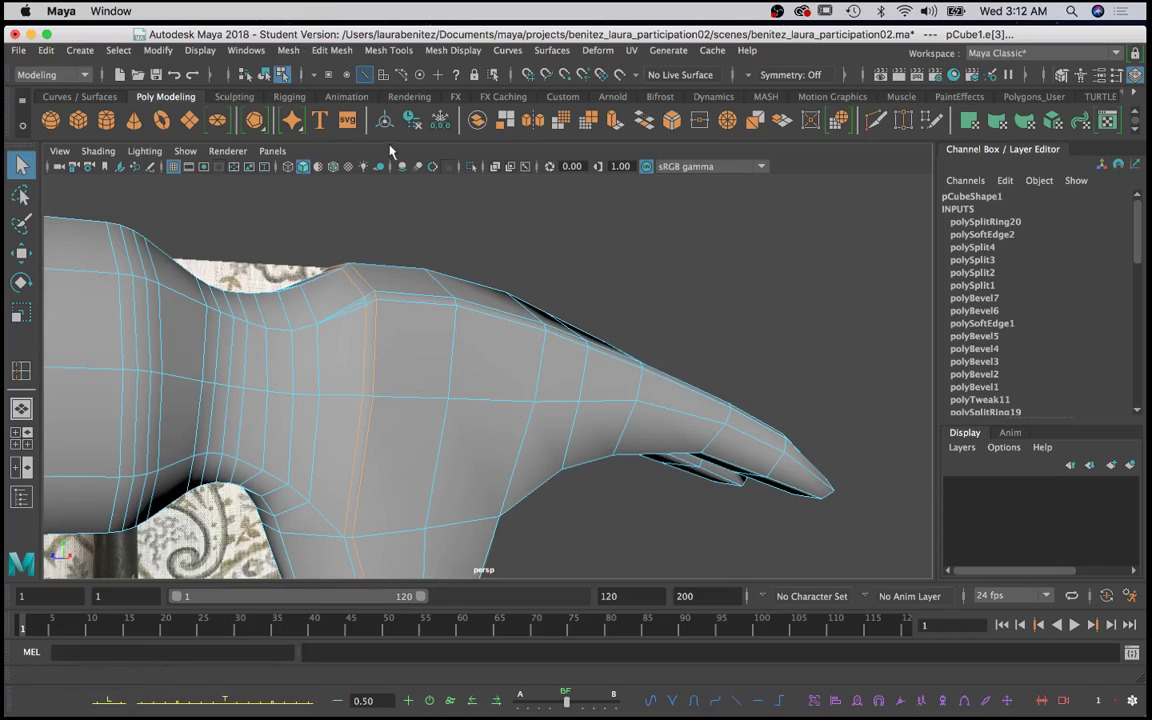
Step: Deselect the loop edges running down the handle, keeping only those on the hammer head
middle_click_drag(411, 347, 399, 249, "alt")
scroll(345, 170, "down", 8)
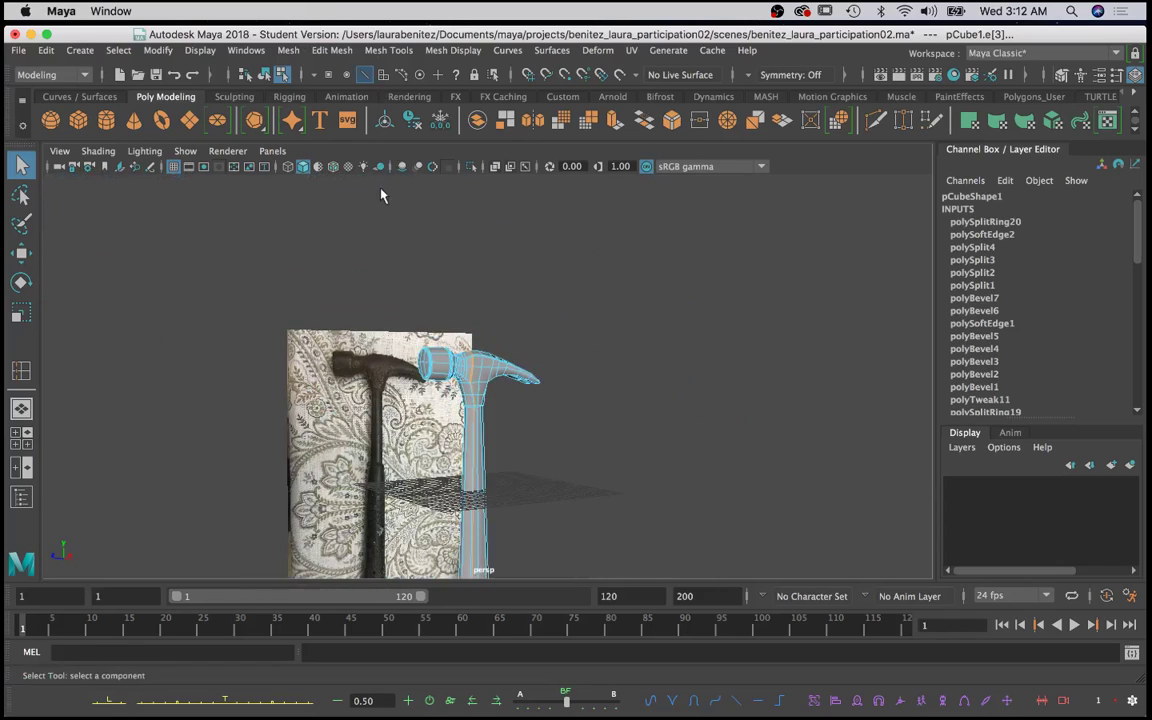
scroll(490, 458, "up", 2)
middle_click_drag(491, 457, 490, 280, "alt")
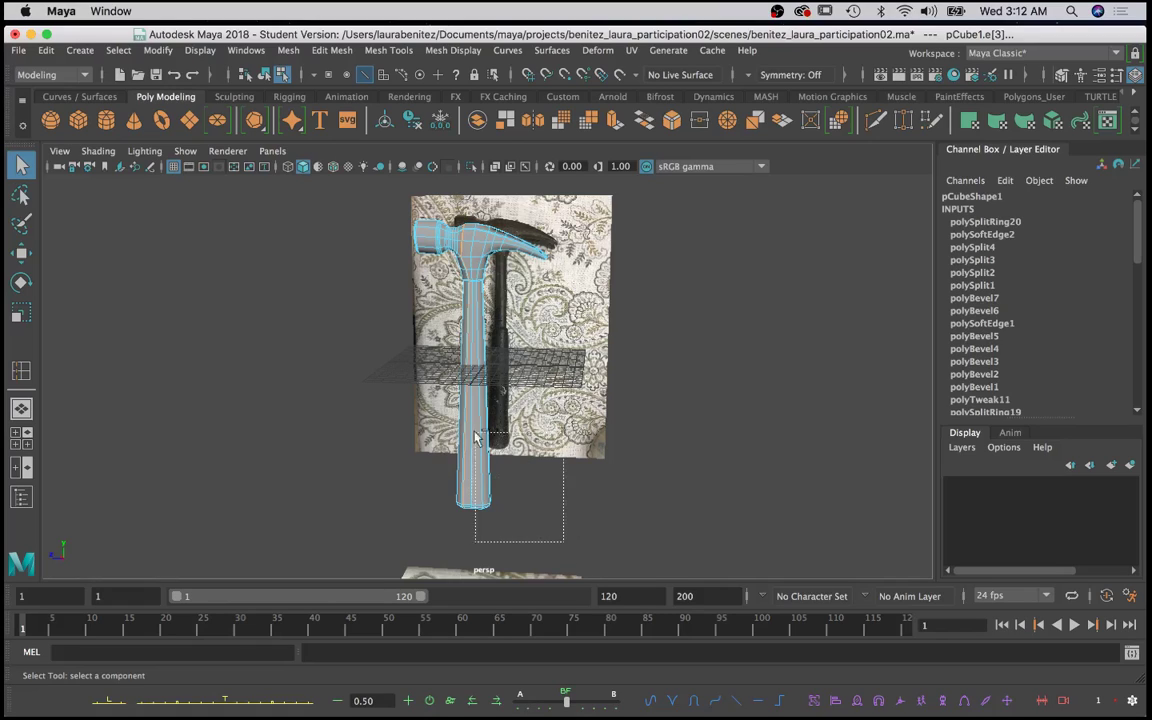
scroll(405, 275, "up", 3)
left_click_drag(404, 275, 468, 650, "alt")
left_click_drag(405, 405, 576, 411, "alt")
left_click_drag(387, 339, 342, 360, "alt")
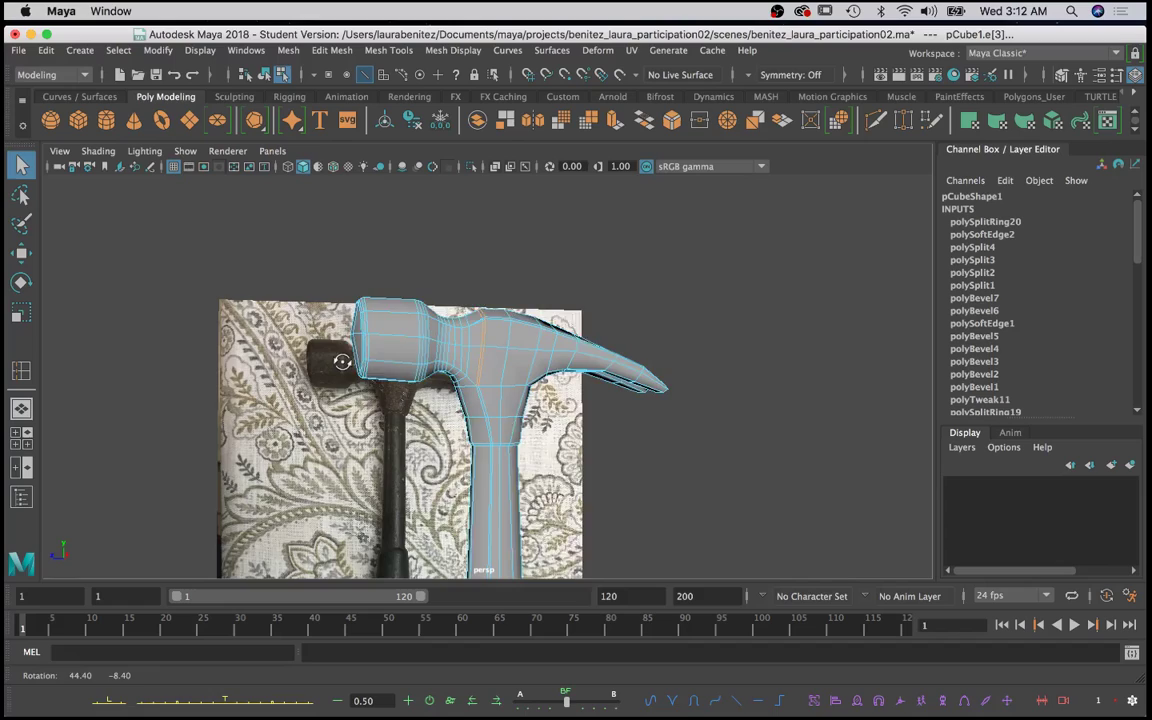
scroll(363, 345, "up", 6)
middle_click_drag(521, 336, 488, 437, "alt")
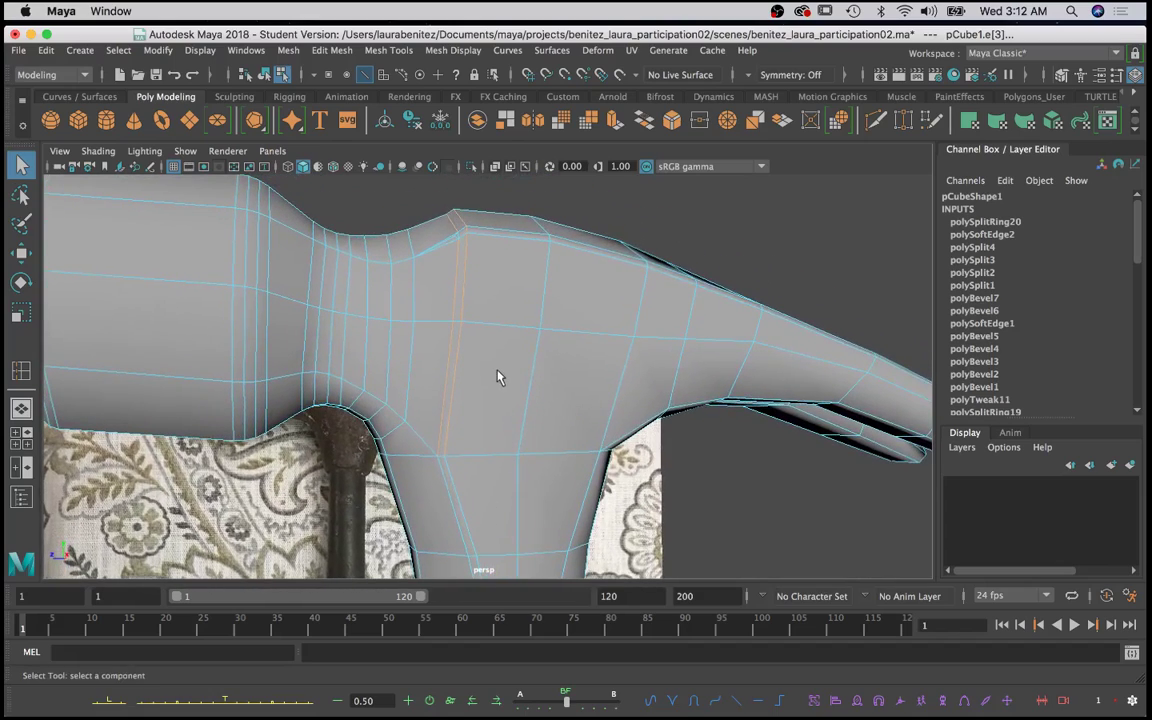
mouse_move(500, 377)
left_mouse_down("alt")
mouse_move(507, 365)
mouse_move(437, 383)
mouse_move(537, 383)
mouse_move(476, 369)
mouse_move(511, 375)
left_mouse_up("alt")
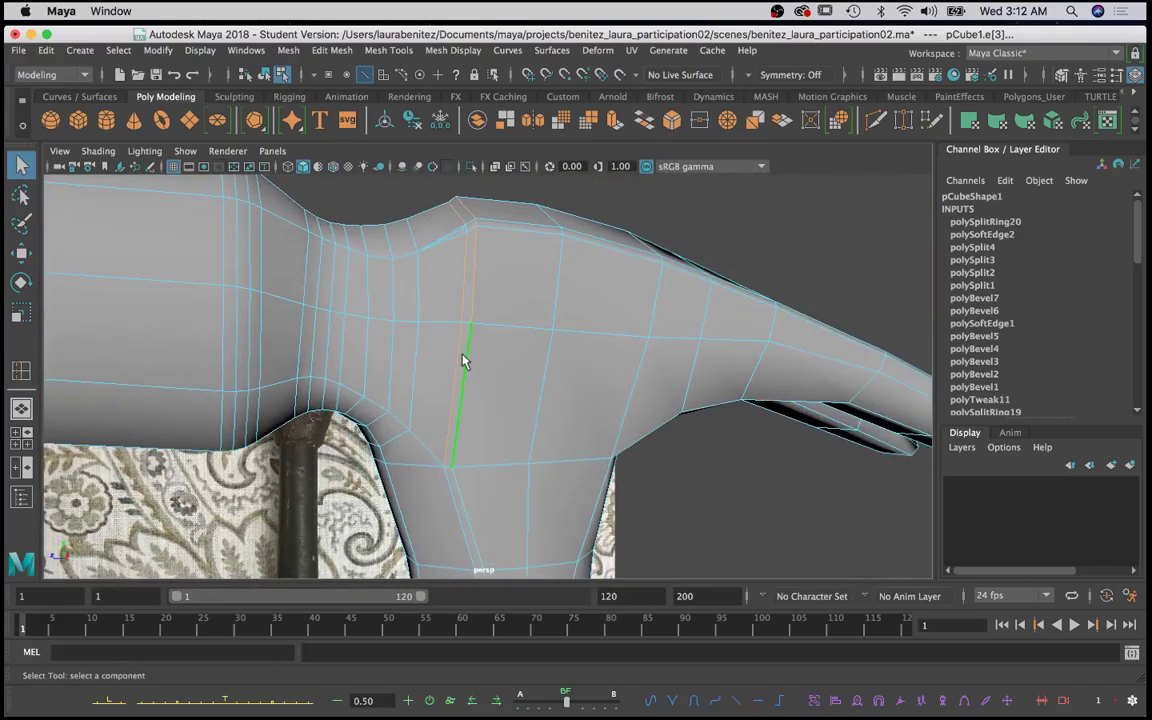
Step: Harden the selected head edges, then return to object selection and deselect the hammer to check the shading around the neck
left_click(453, 50)
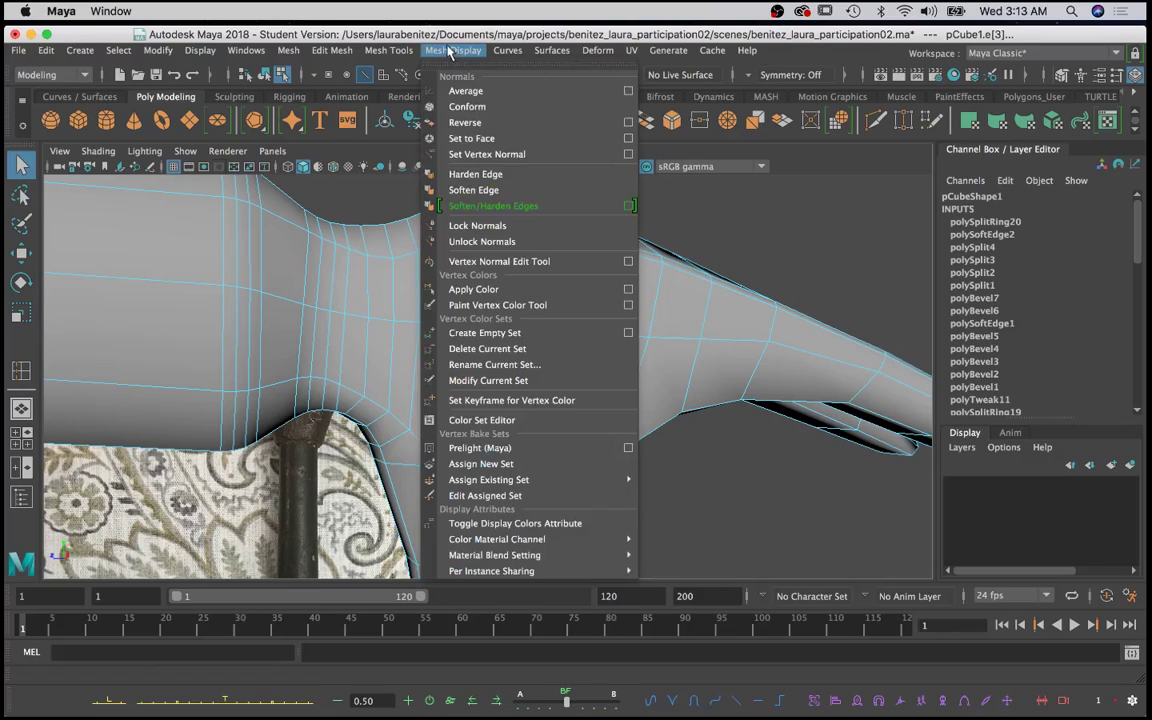
left_click(494, 177)
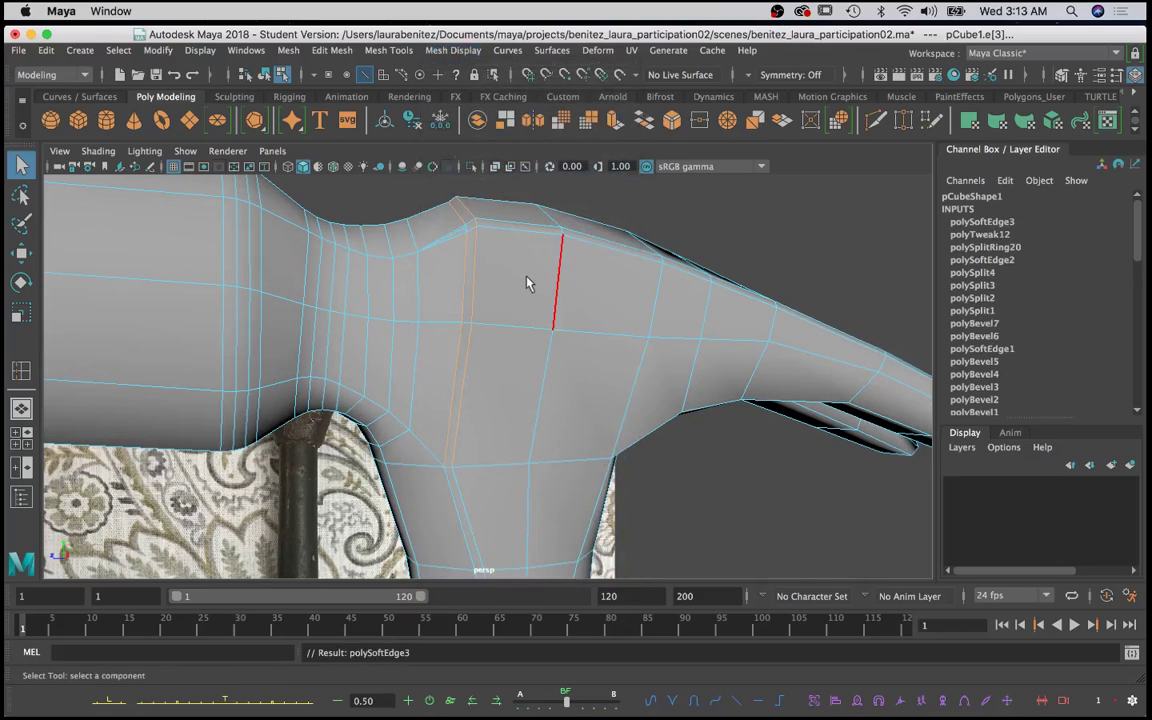
right_click_drag(506, 260, 572, 243)
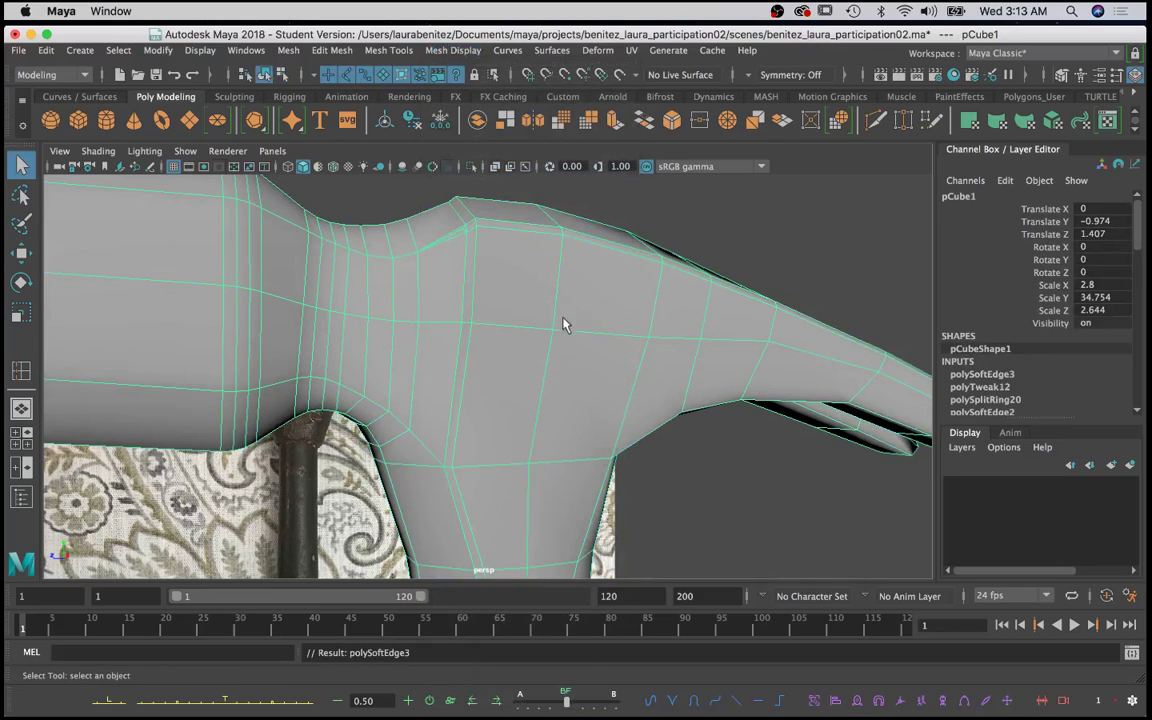
left_click(735, 497)
scroll(527, 425, "down", 6)
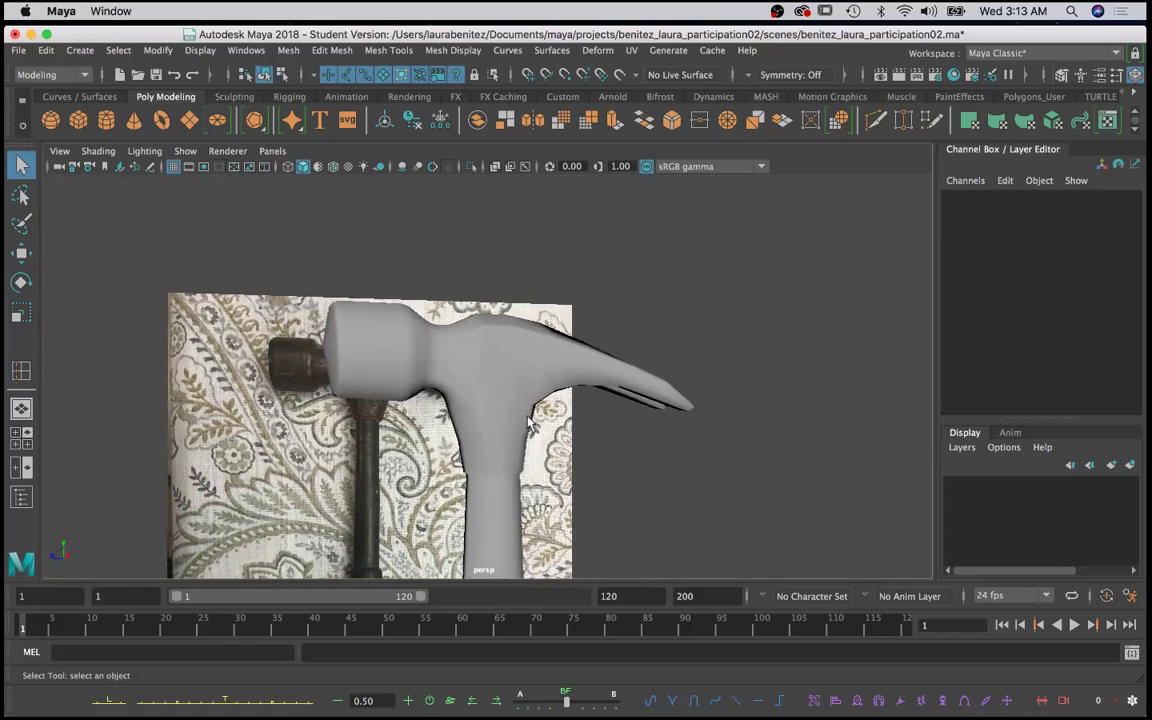
scroll(527, 425, "up", 3)
scroll(527, 425, "up", 3)
left_click_drag(517, 455, 547, 330, "alt")
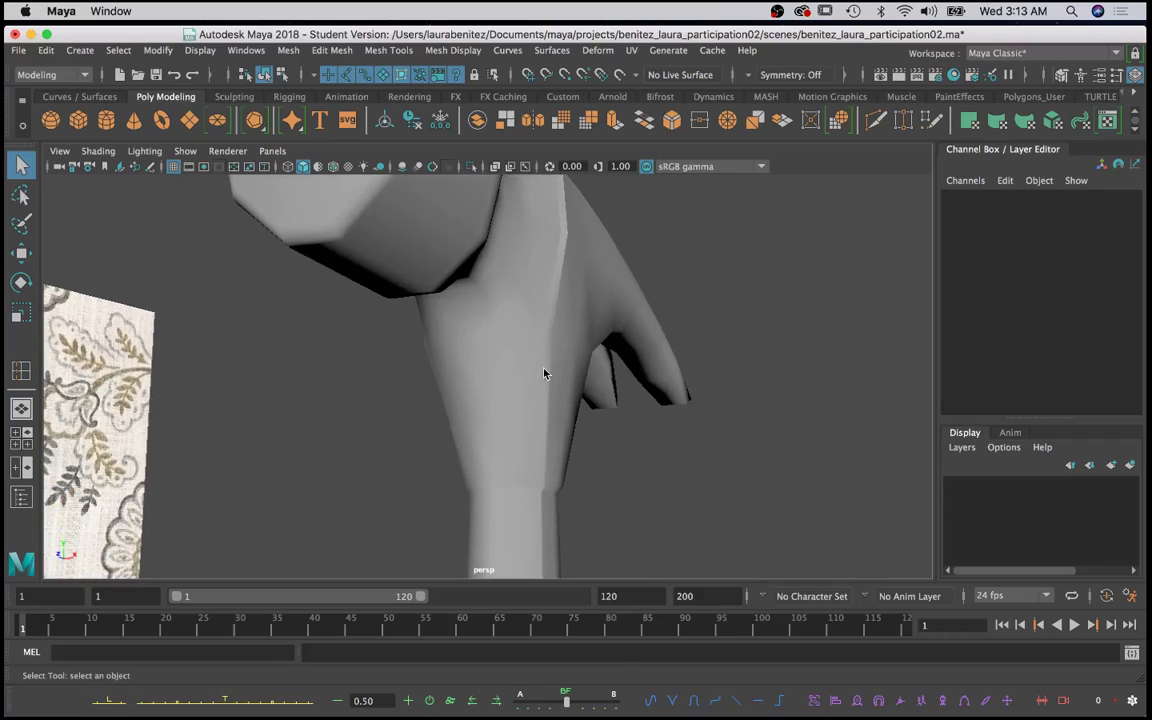
Step: Select the front loop's vertices at mid-neck and at the collar on one side, and move them toward the striking face and inward
right_click_drag(543, 262, 543, 220)
left_click_drag(516, 340, 489, 393, "alt")
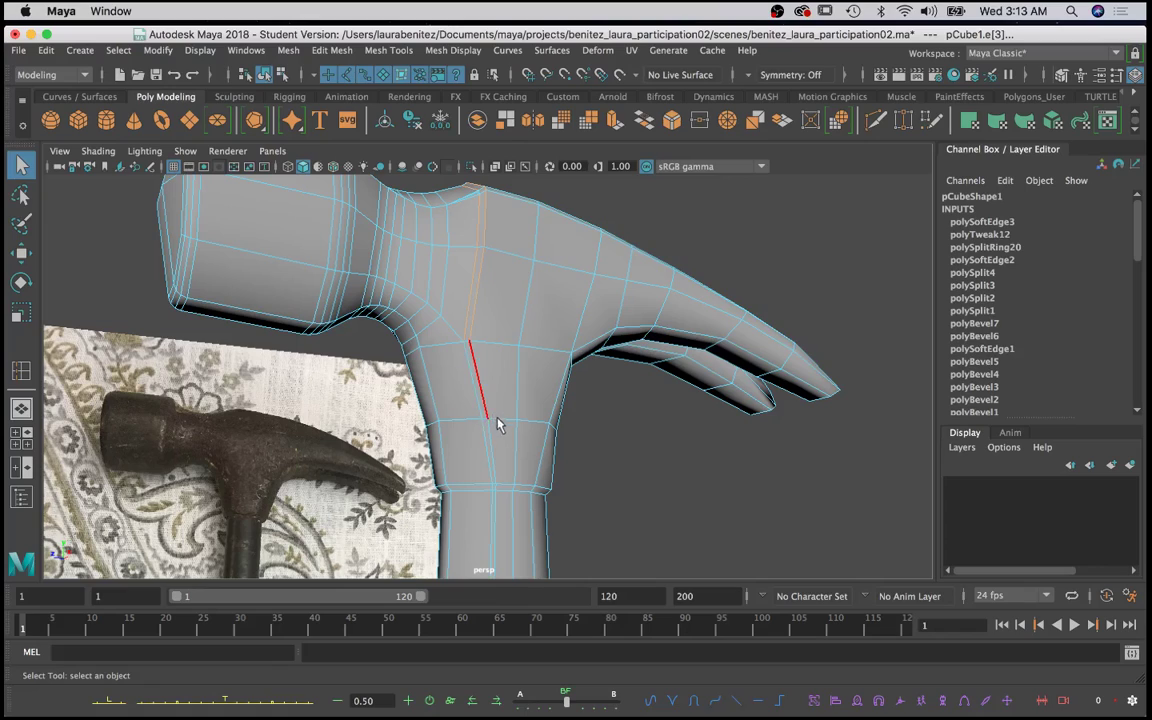
scroll(500, 435, "up", 2)
left_click_drag(477, 411, 459, 280, "alt")
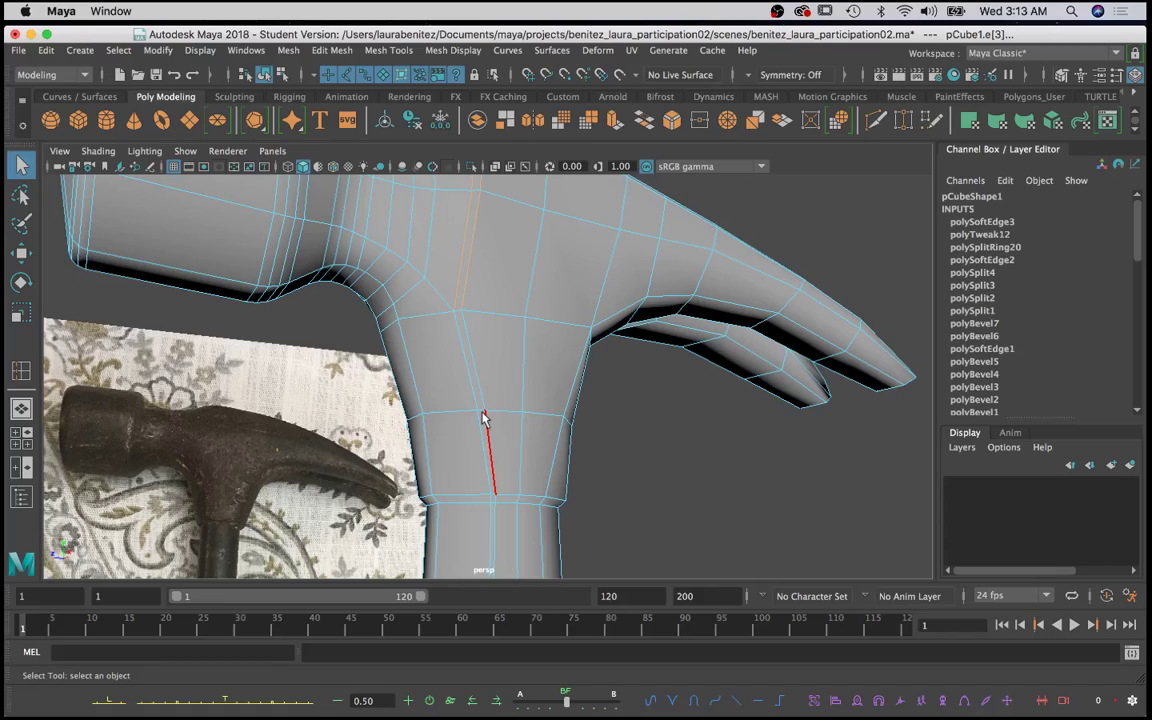
right_click_drag(476, 262, 417, 265)
left_click(479, 414)
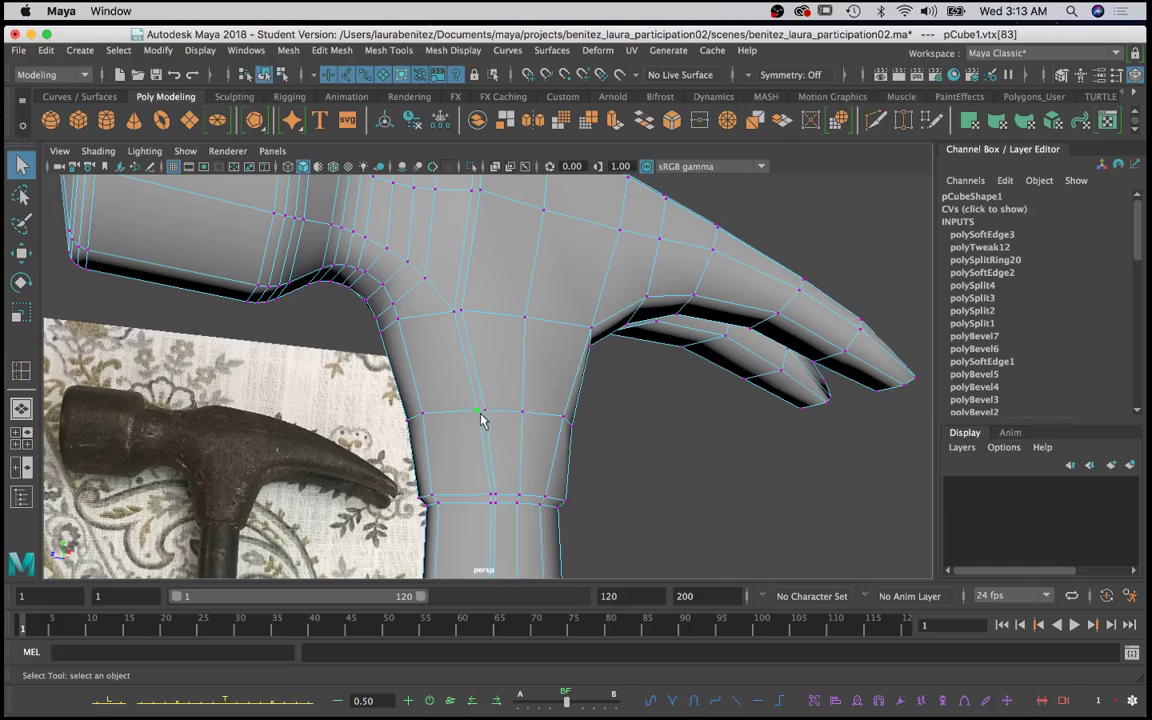
left_click(491, 498, "shift")
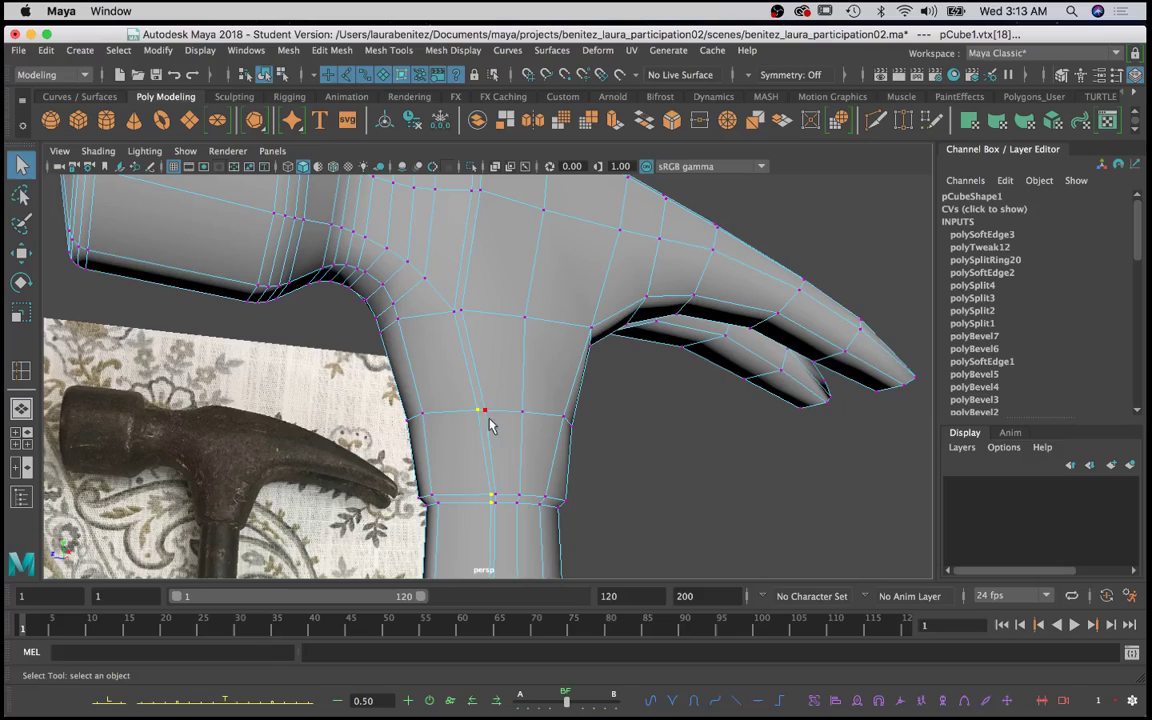
key("w")
left_click_drag(405, 452, 550, 450)
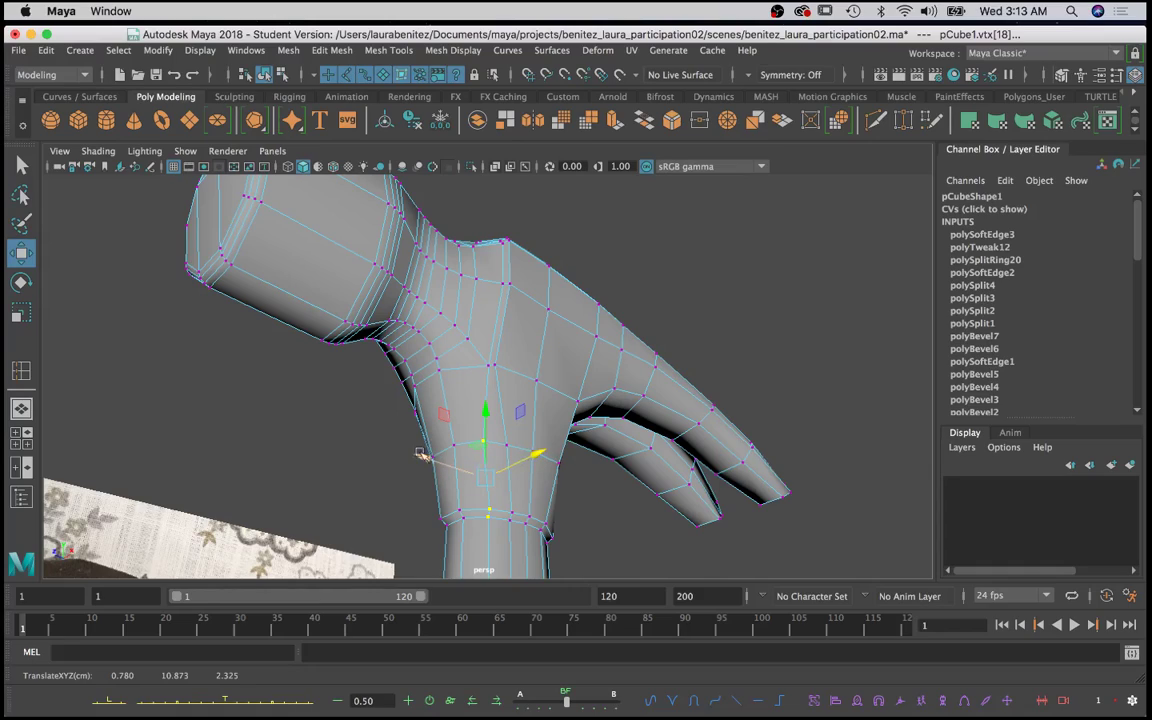
Step: Move the same loop's vertex at the junction of body and neck inward along X and toward the striking face
key("q")
left_click(488, 367)
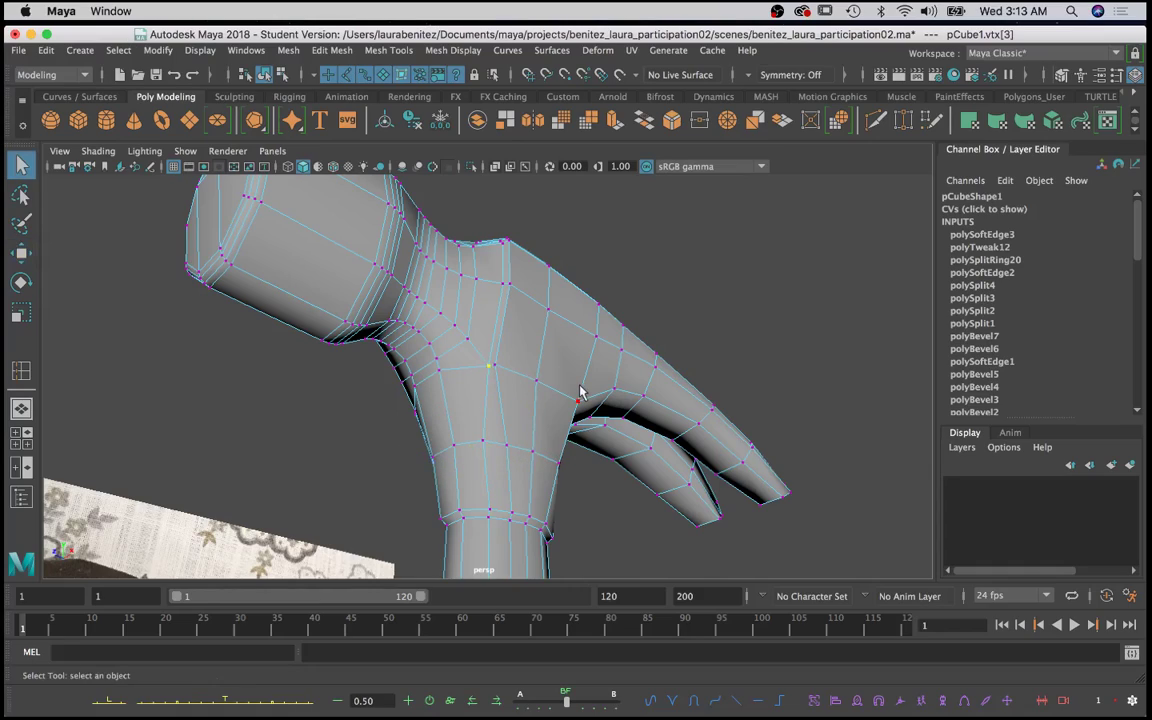
key("w")
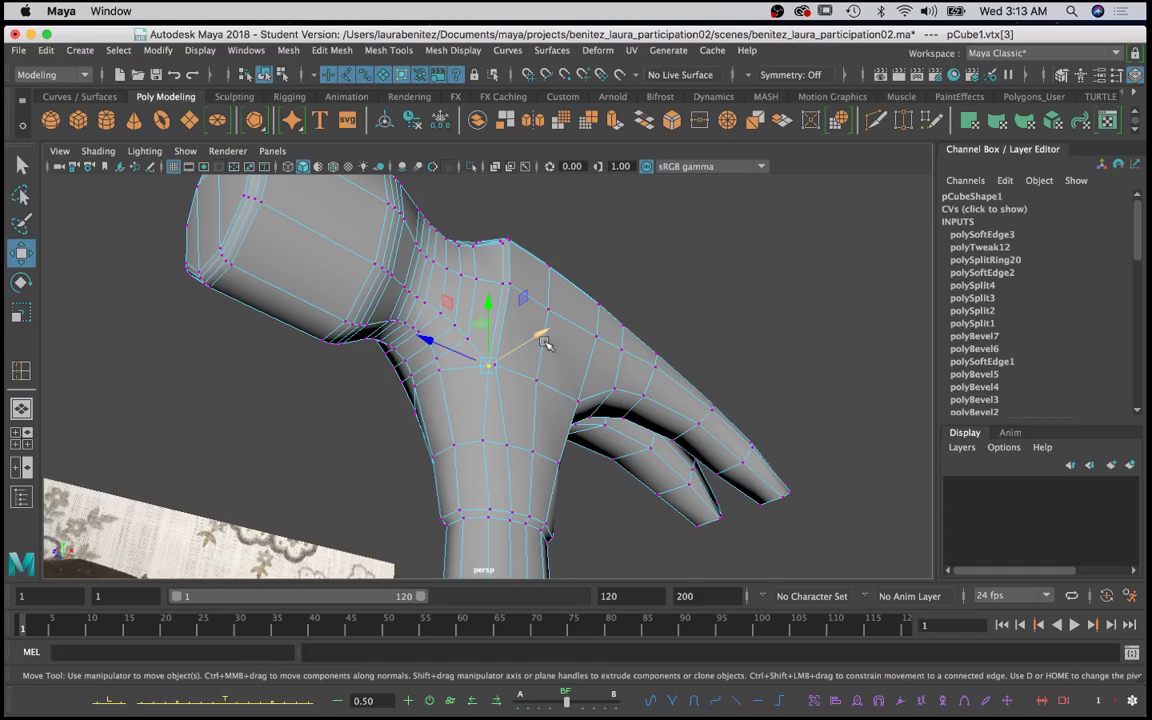
left_click_drag(545, 343, 534, 348)
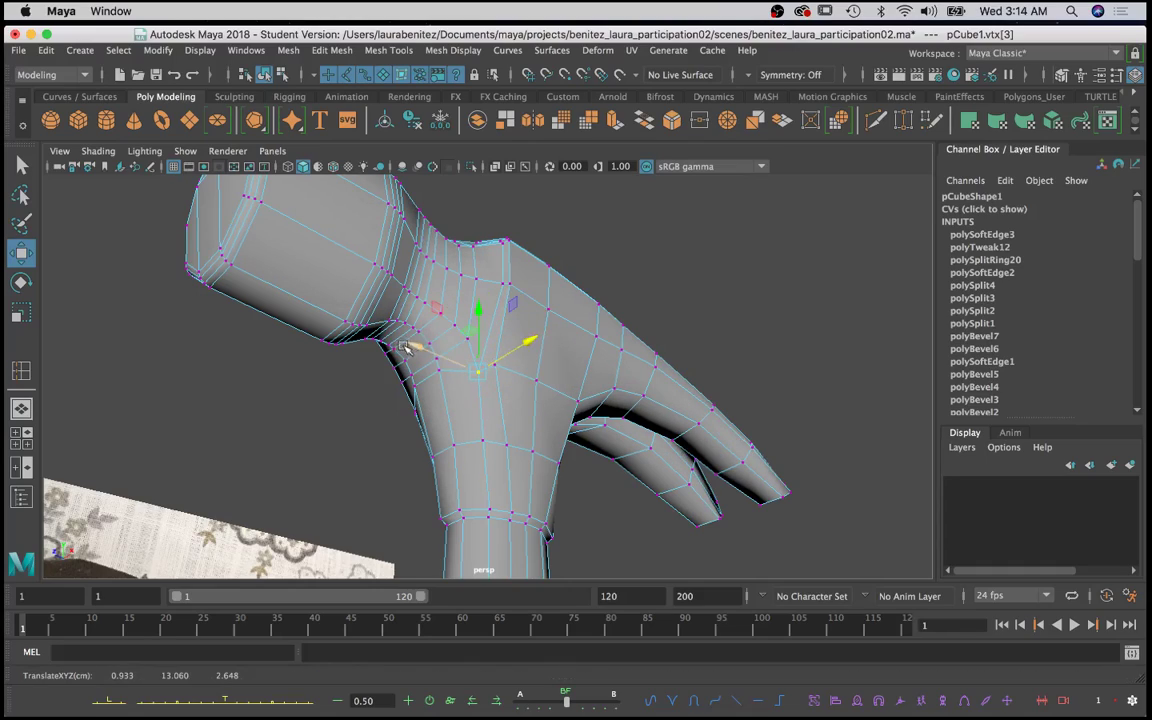
left_click_drag(407, 347, 666, 324)
Step: Select the matching four loop vertices on the opposite side of the neck and move them toward the striking face and inward along X
key("q")
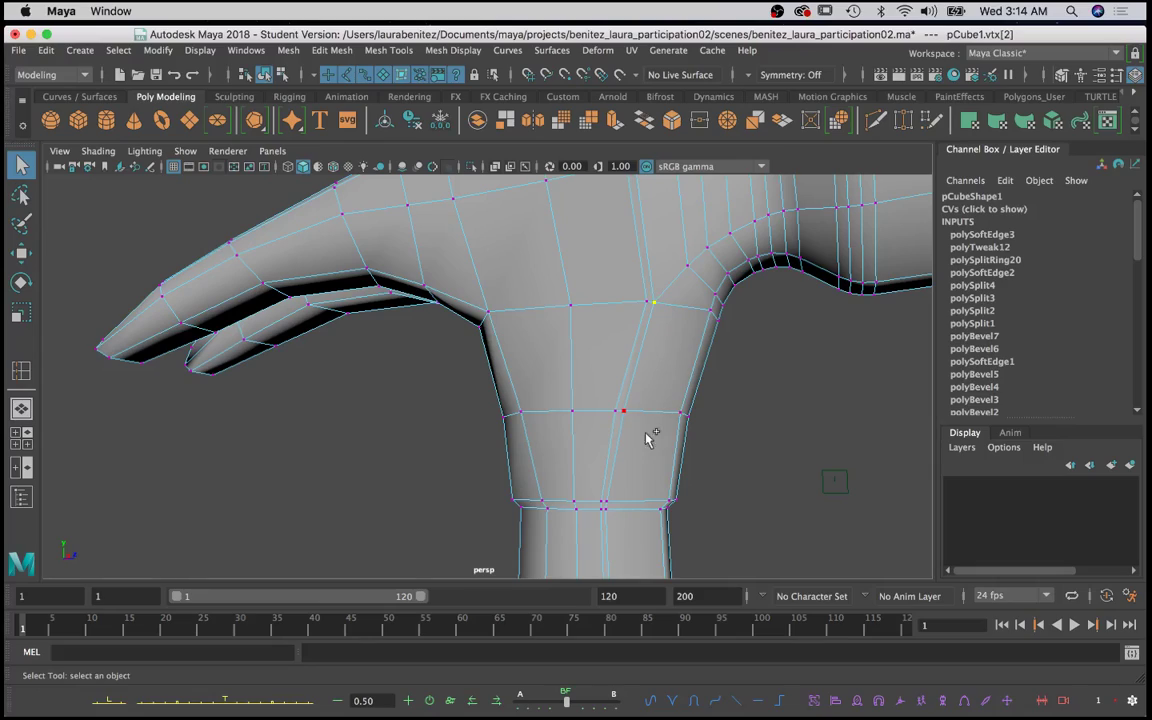
left_click(624, 413, "shift")
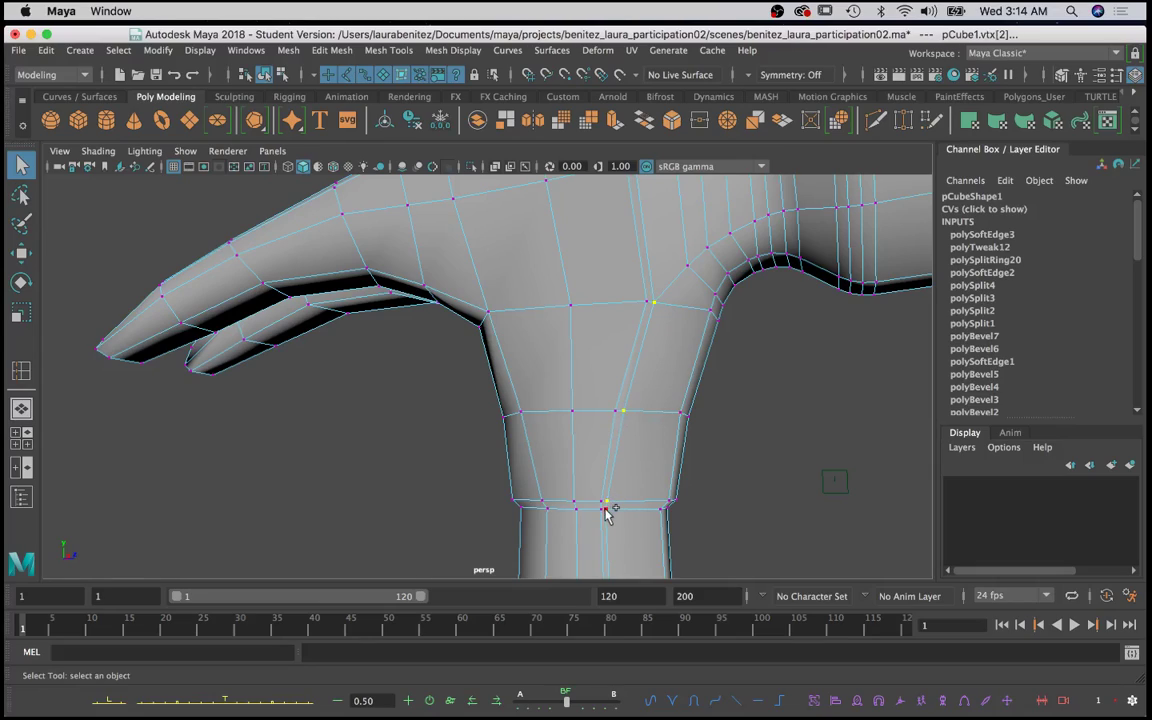
key("w")
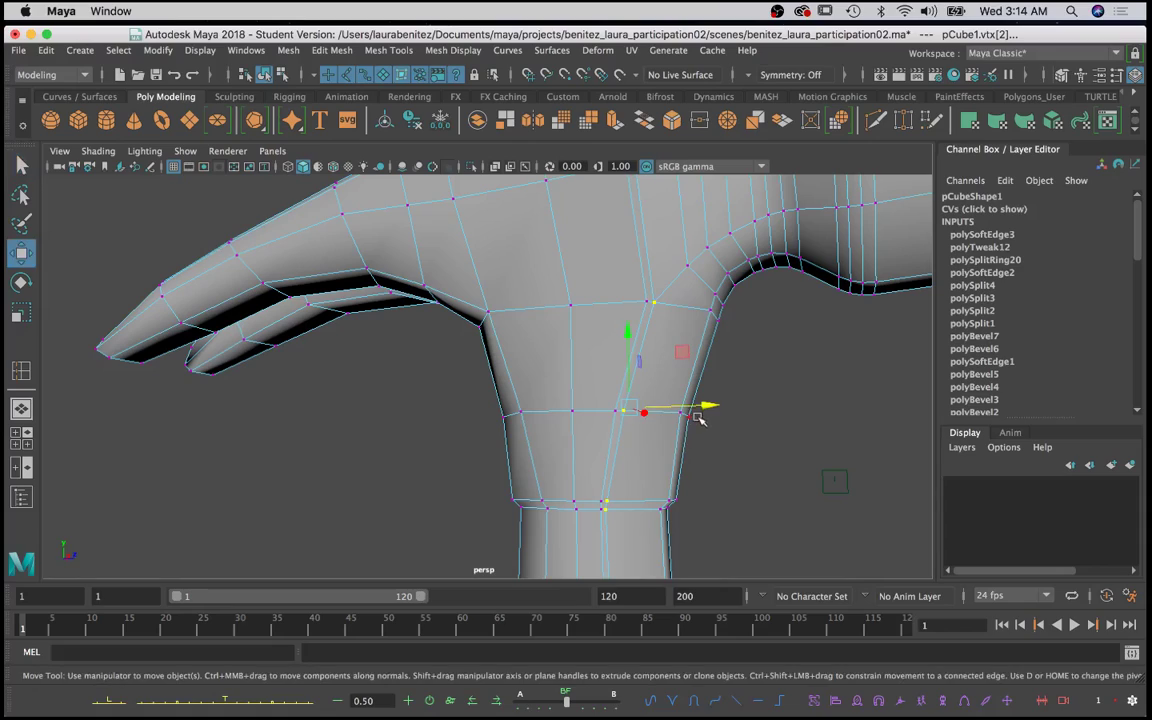
left_click_drag(708, 406, 631, 411)
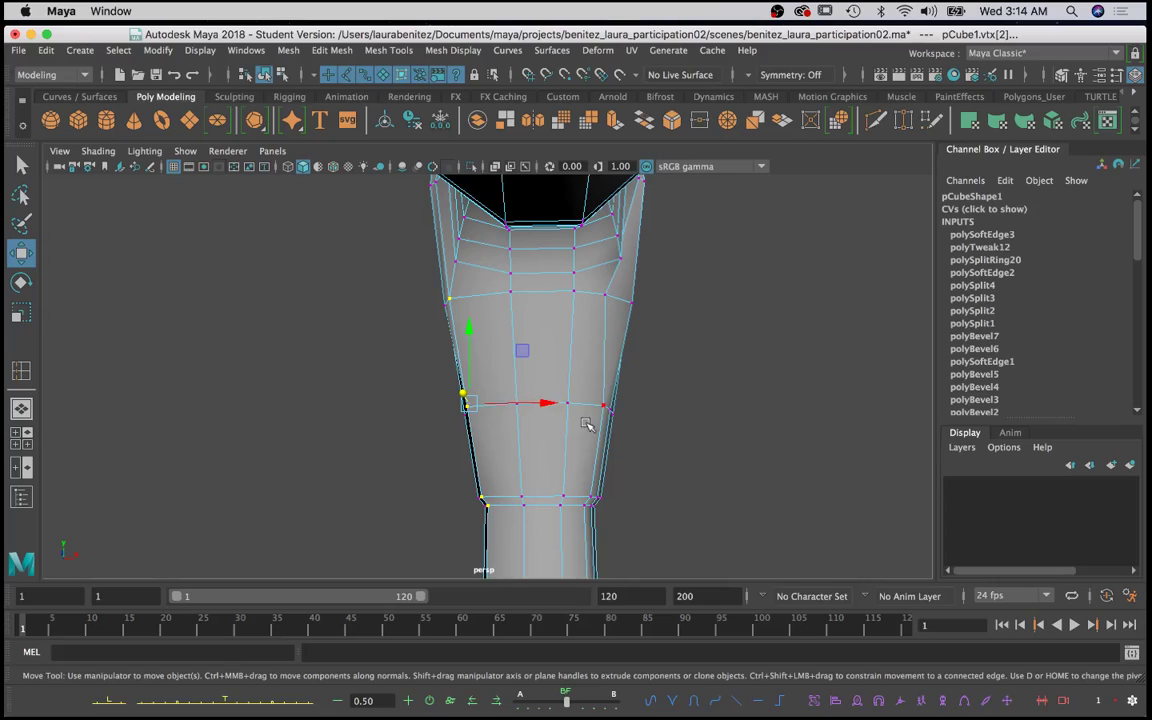
left_click_drag(549, 405, 562, 406)
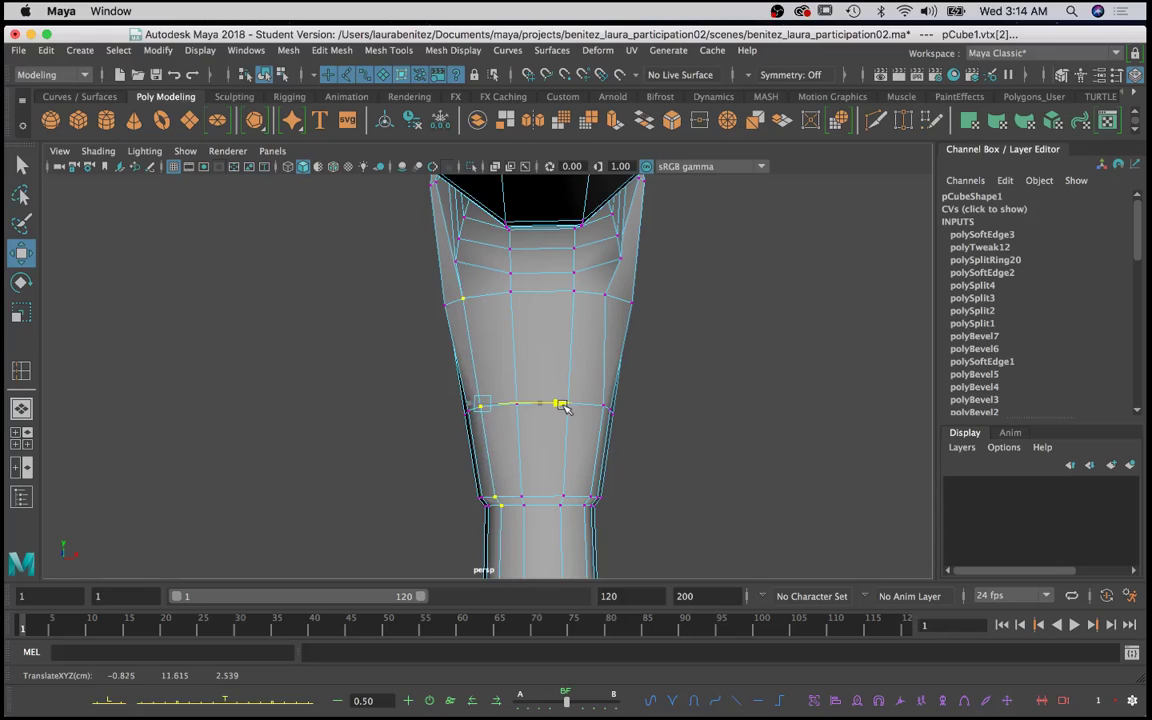
Step: Fine-tune single loop vertices on the two sides of the neck, nudging the first side's mid-neck vertex inward along X
key("q")
left_click(463, 302)
key("w")
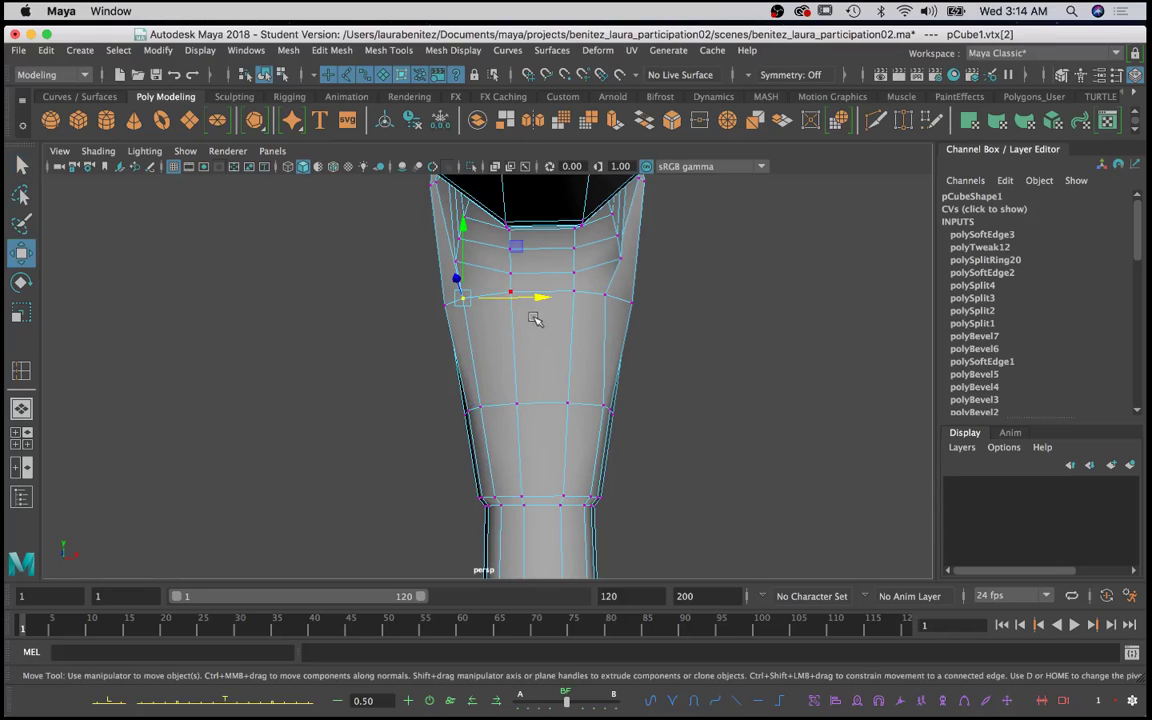
left_click_drag(527, 301, 501, 334, "alt")
key("q")
left_click(588, 410)
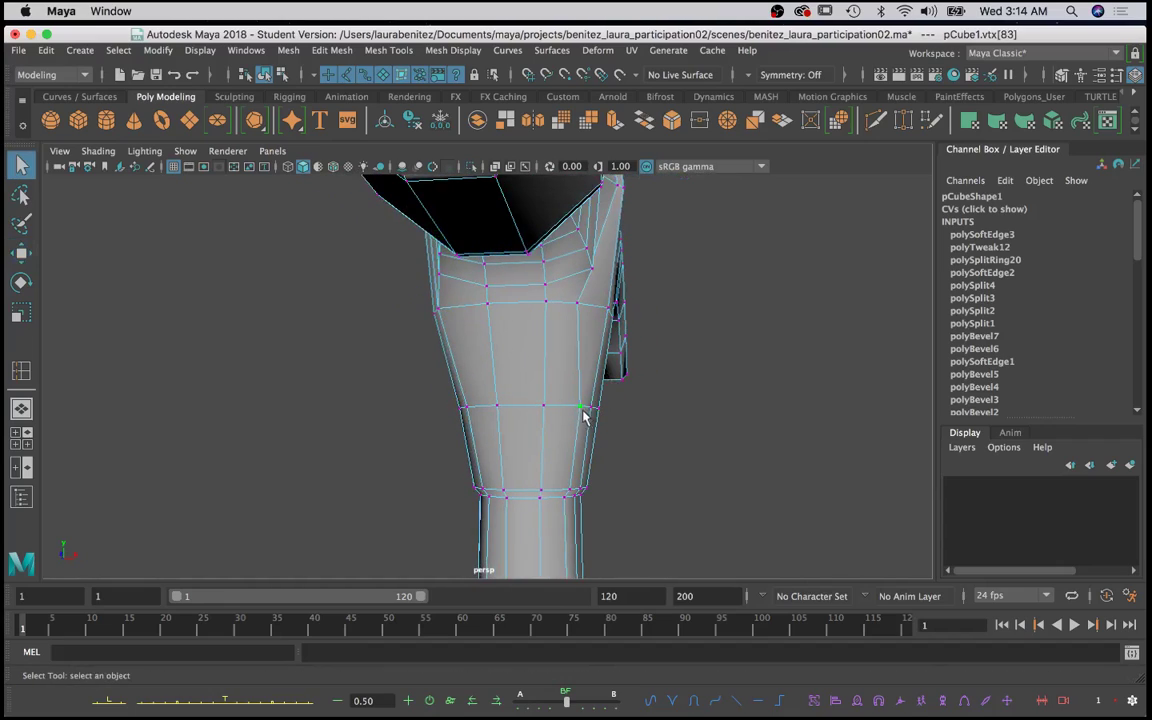
key("w")
key("q")
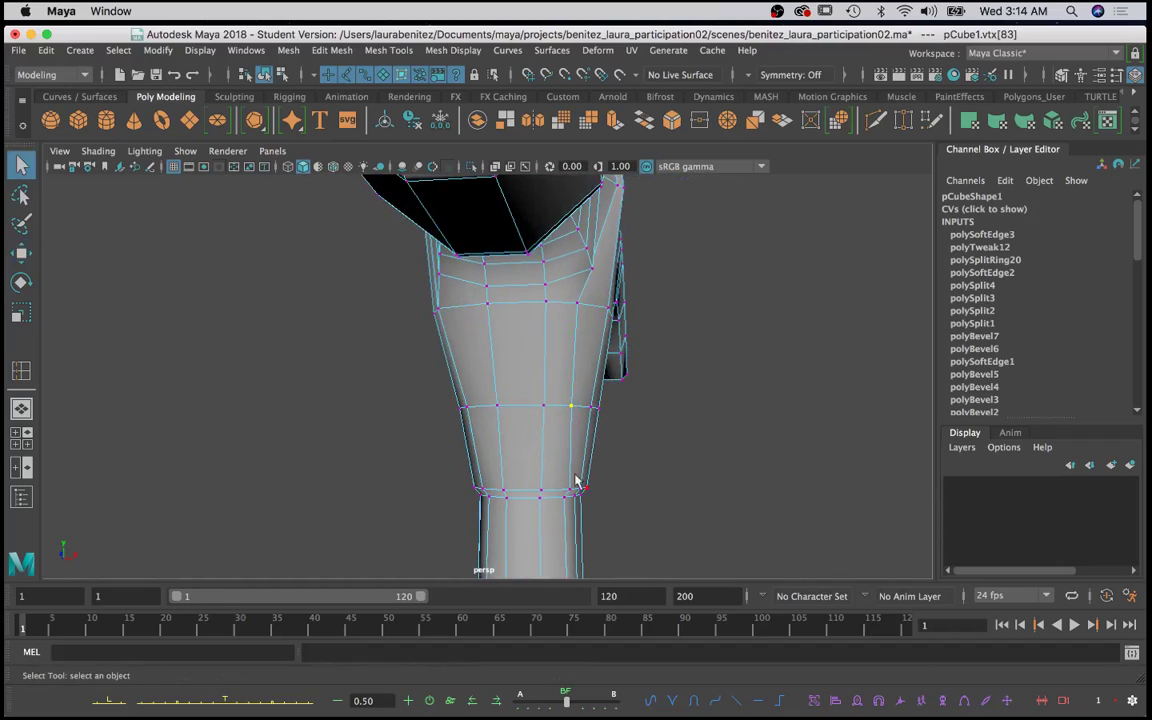
Step: Return to whole-object selection on the hammer and examine the reshaped neck from several angles
left_click_drag(588, 486, 411, 463, "alt")
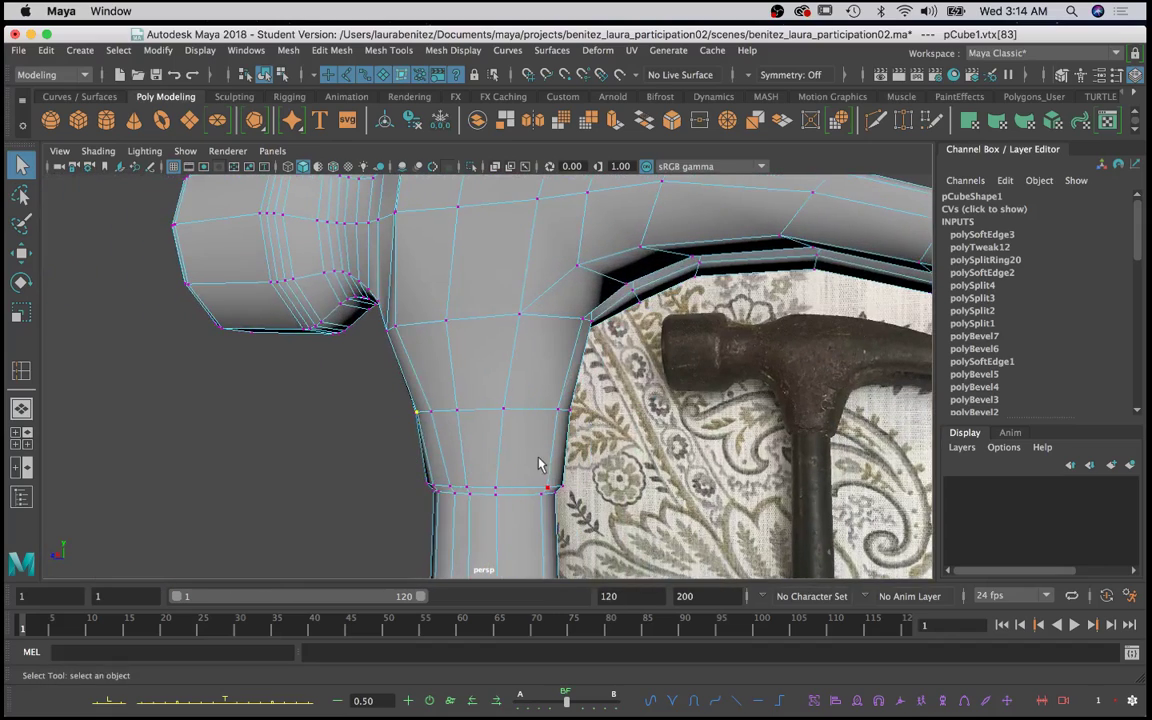
left_click_drag(543, 463, 513, 427, "alt")
right_click_drag(510, 262, 588, 240)
left_click_drag(506, 290, 570, 320, "alt")
left_click_drag(514, 292, 610, 363, "alt")
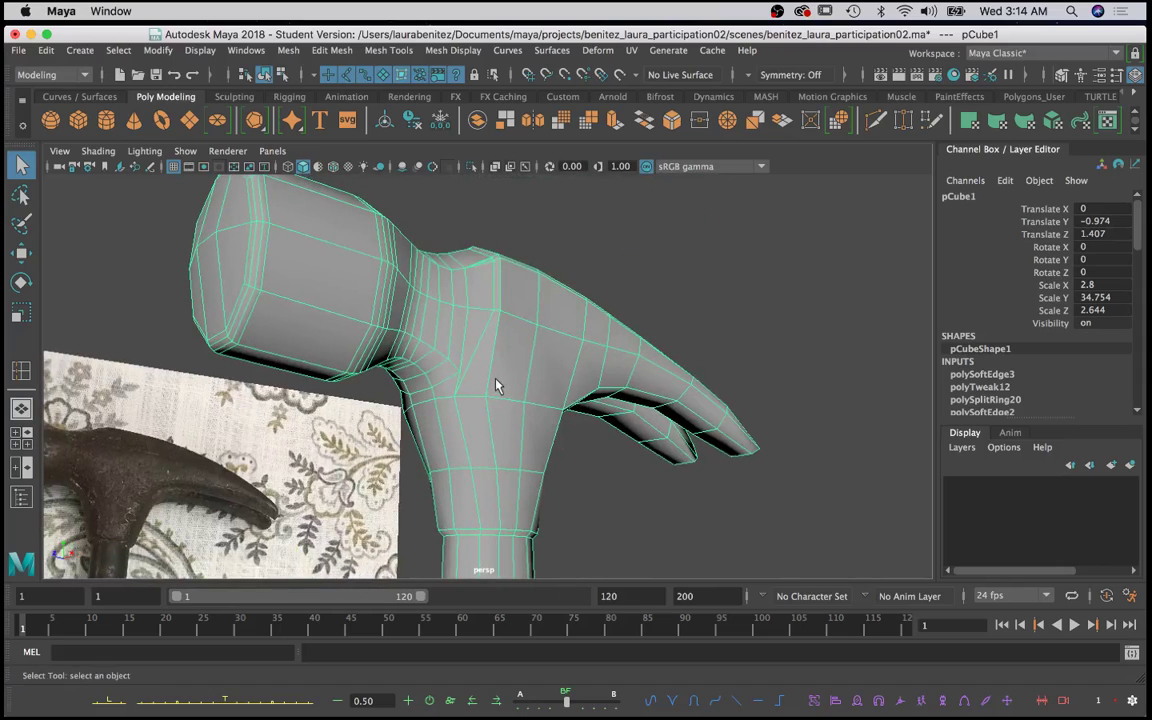
Step: Move the loop vertex at the junction of body and neck toward the claw on the hammer's first side
right_click_drag(489, 257, 405, 258)
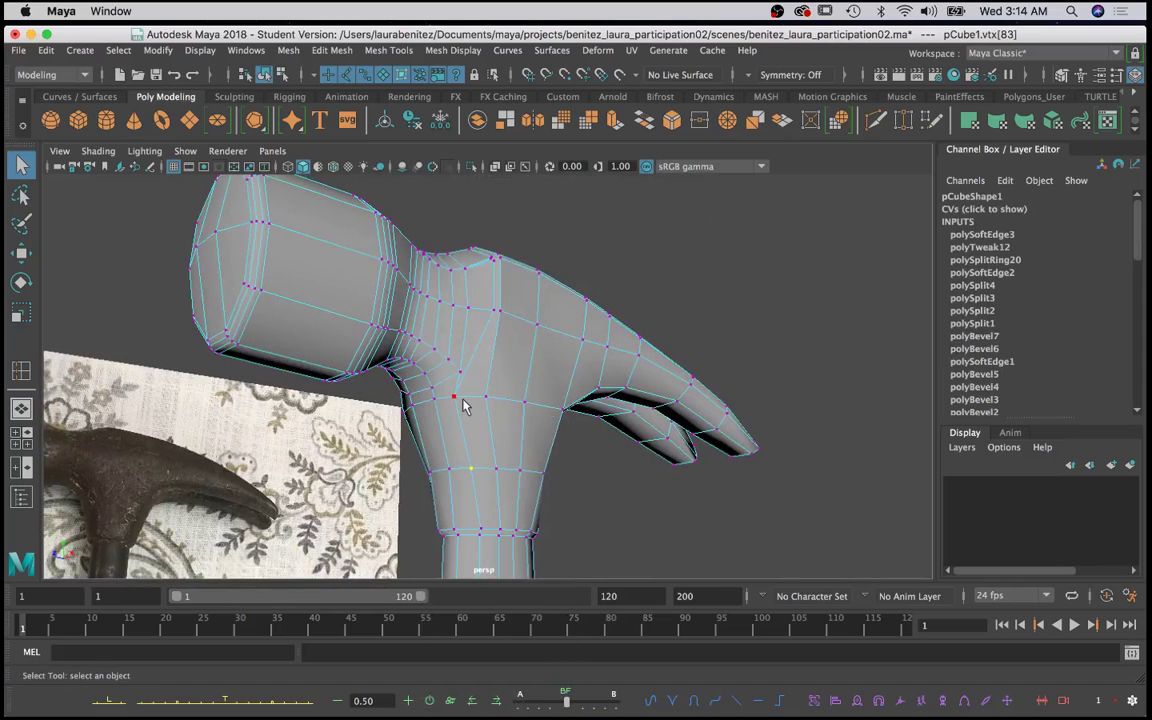
key("w")
left_click_drag(424, 390, 462, 388)
key("q")
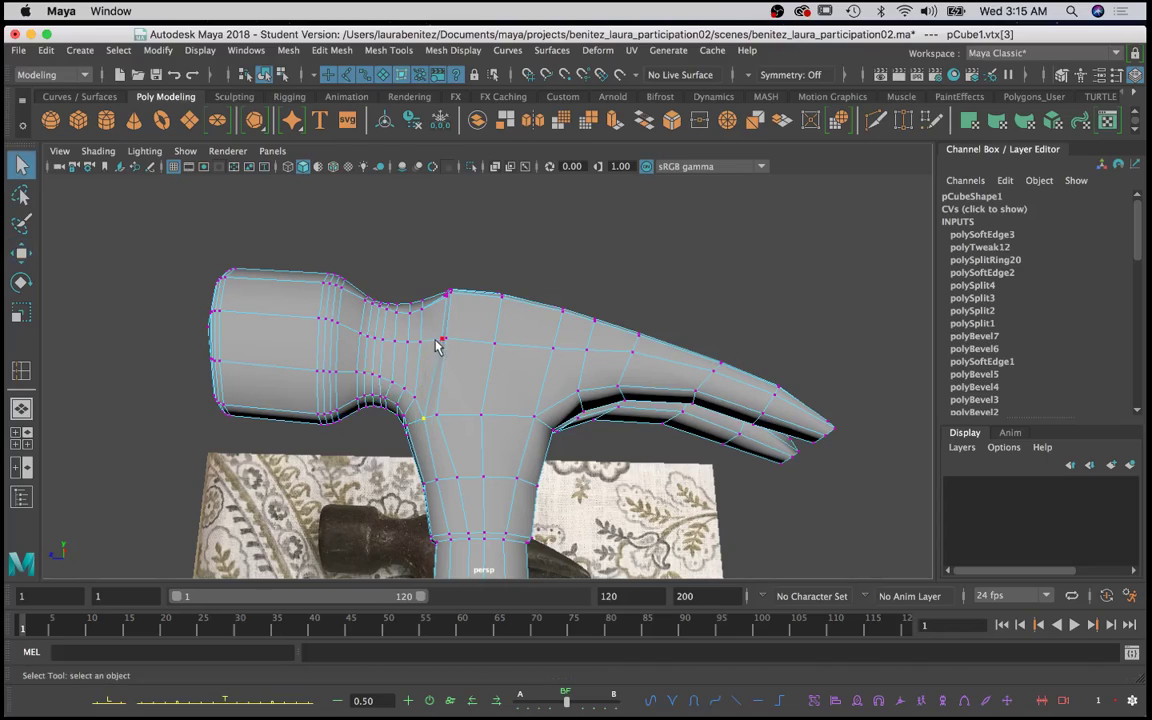
Step: Move the loop's mid-body vertex above the neck junction toward the claw to straighten the loop on that side
left_click(440, 340)
key("w")
left_click_drag(376, 336, 504, 393)
key("q")
Step: Return to whole-object selection and render the perspective view to check the shading around the crown and neck
right_click_drag(496, 262, 571, 239)
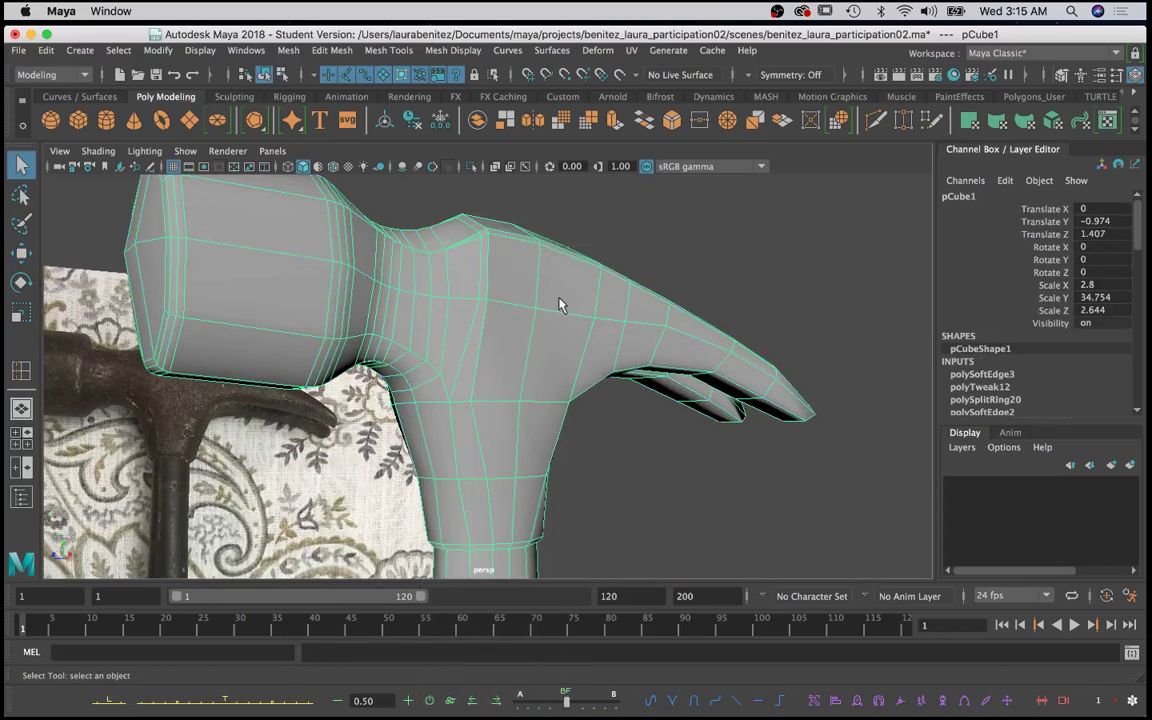
left_click(880, 75)
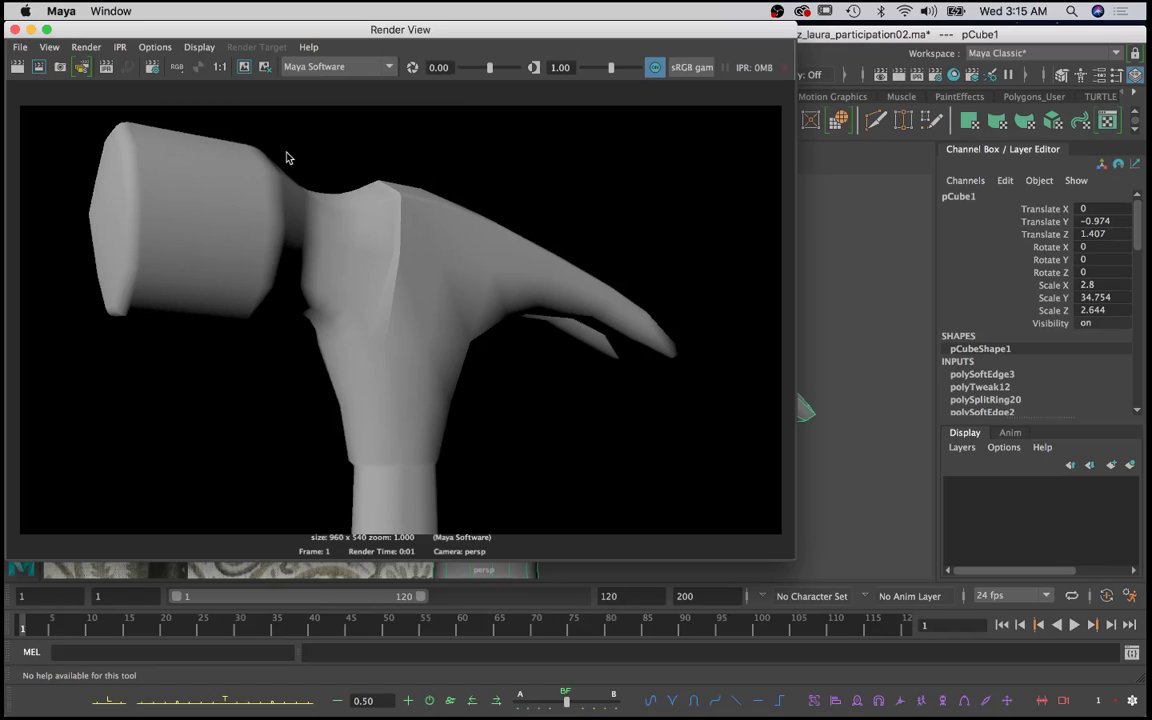
left_click(14, 29)
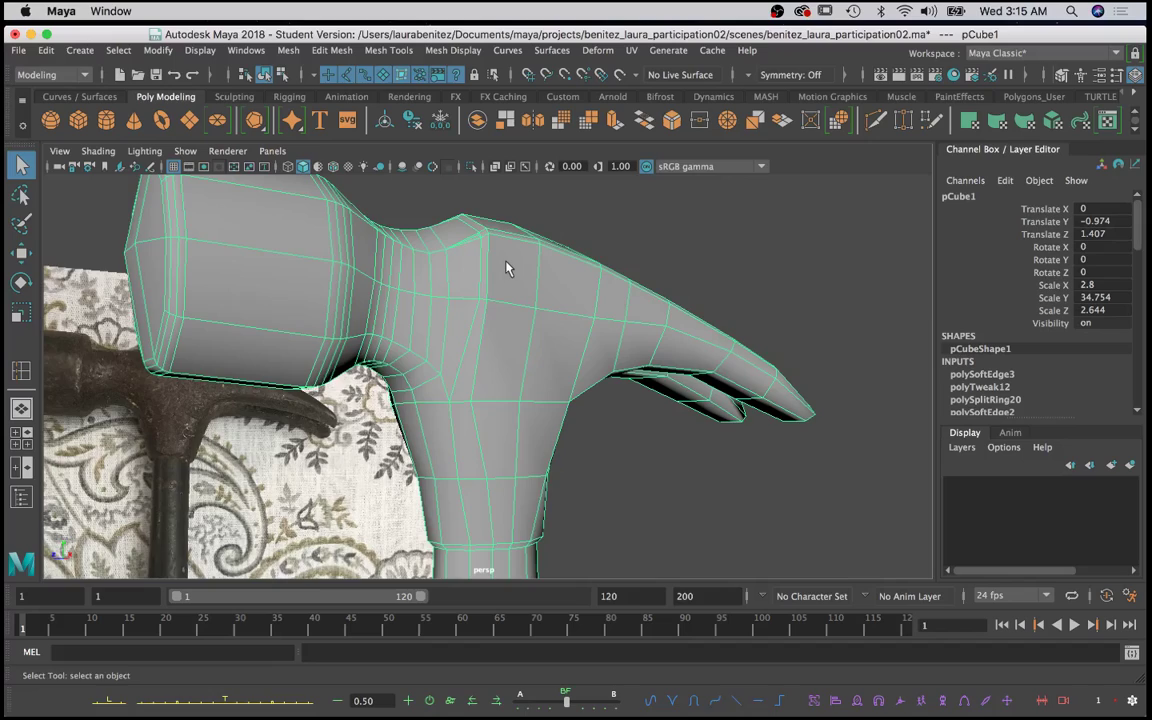
Step: Select the edges around the crown and the junction of body and neck and soften them
left_click_drag(506, 268, 427, 262, "alt")
key("F9")
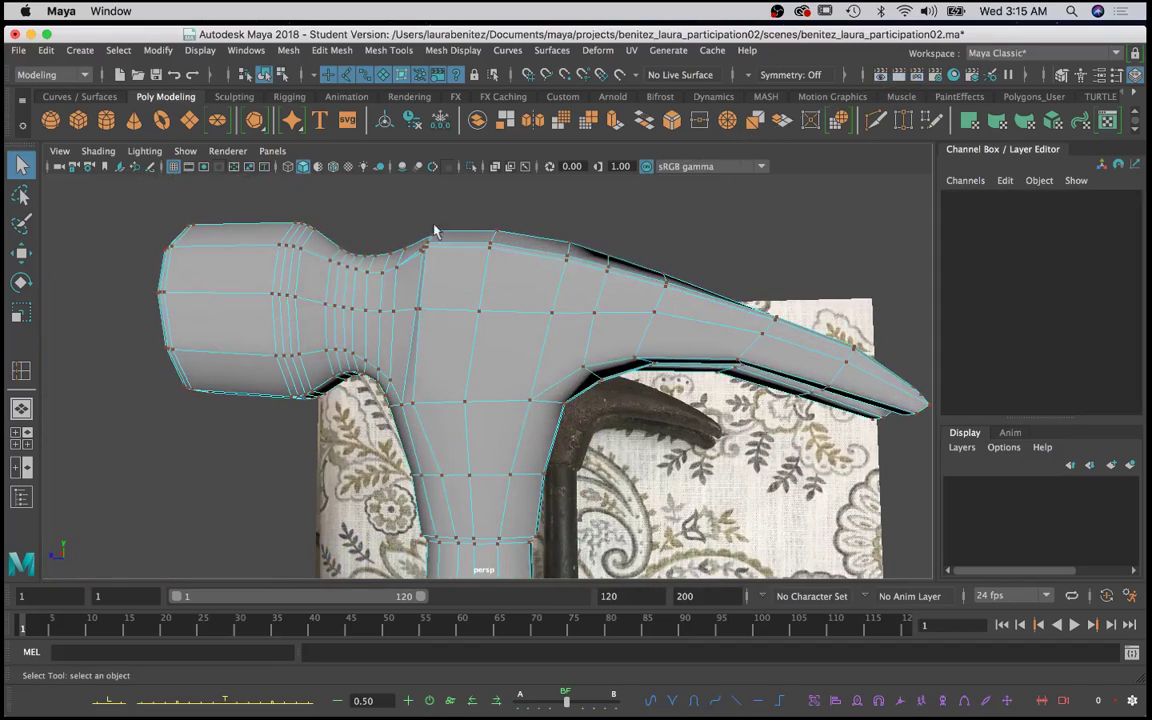
right_click_drag(436, 258, 404, 193)
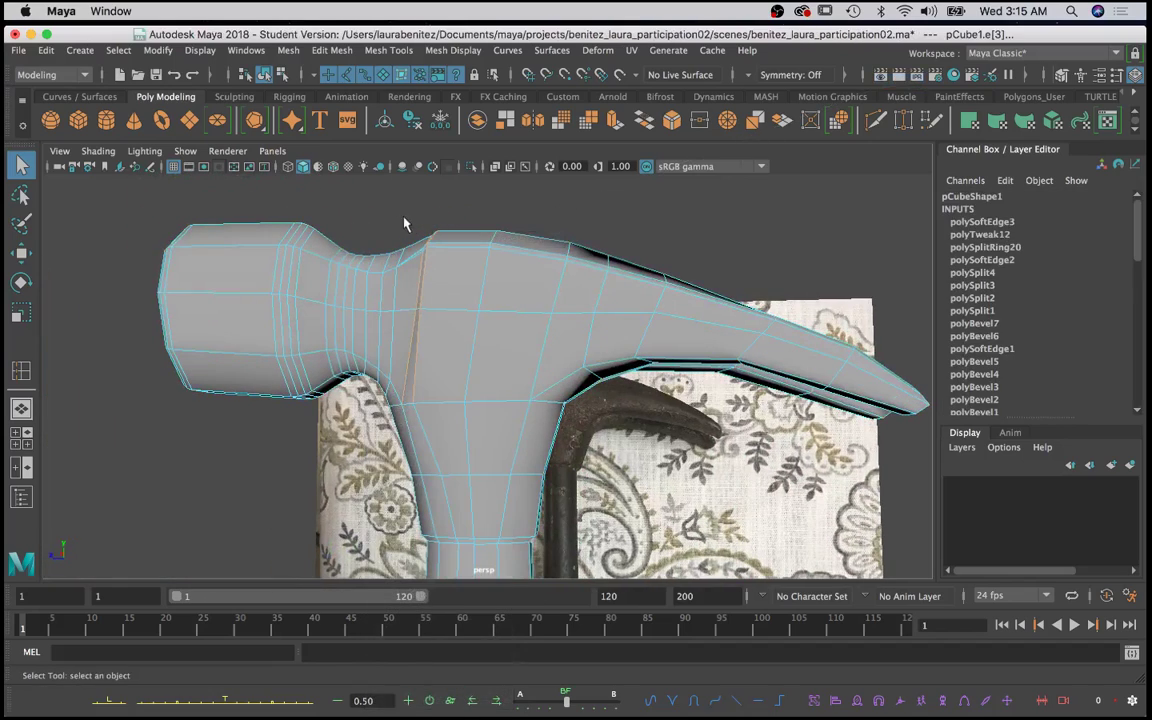
left_click_drag(401, 217, 486, 403)
right_click(438, 326, "shift")
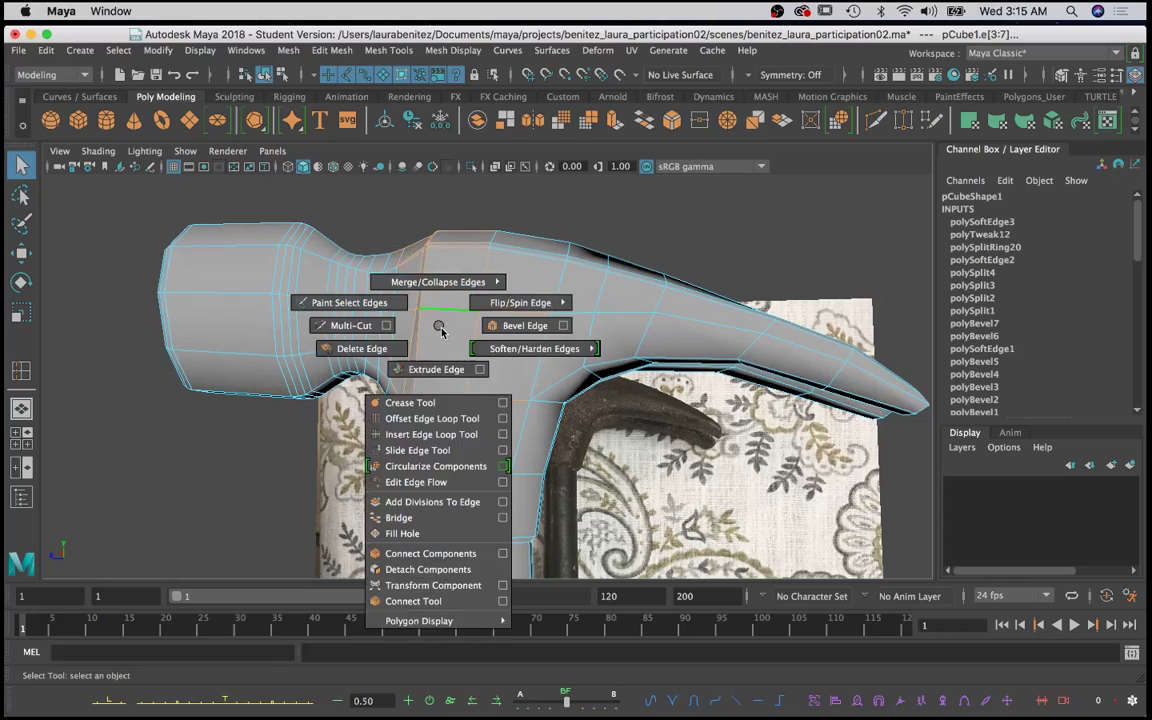
right_click_drag(434, 327, 435, 325, "shift")
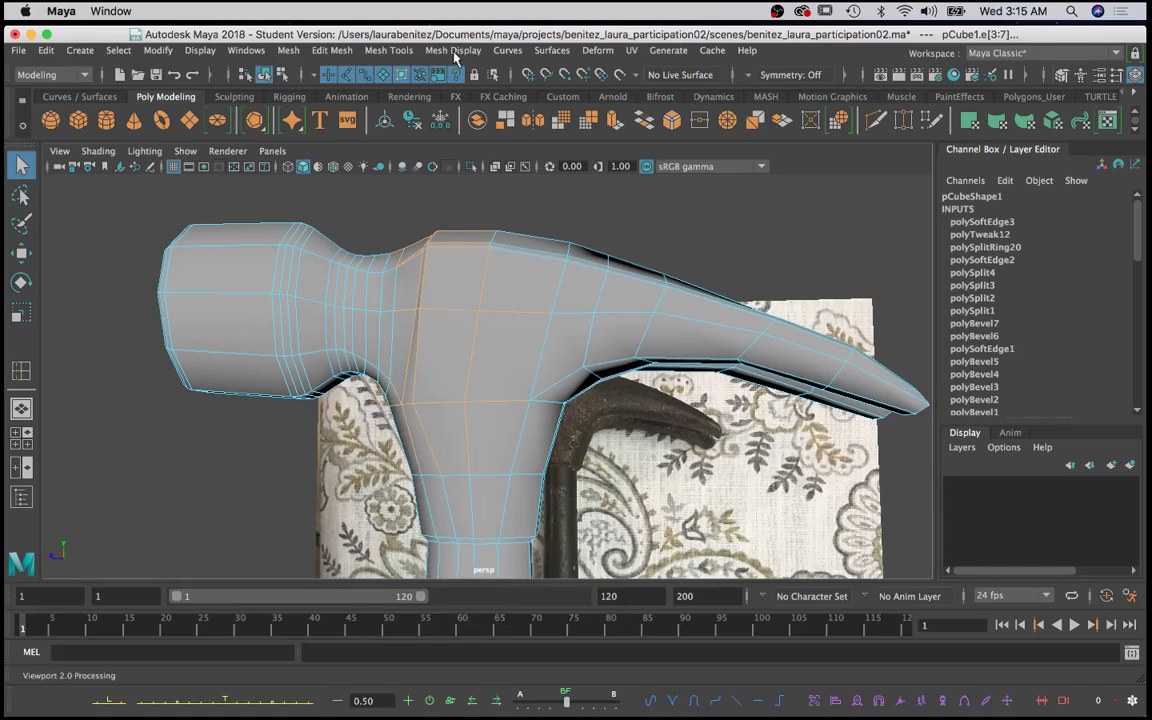
left_click(454, 51)
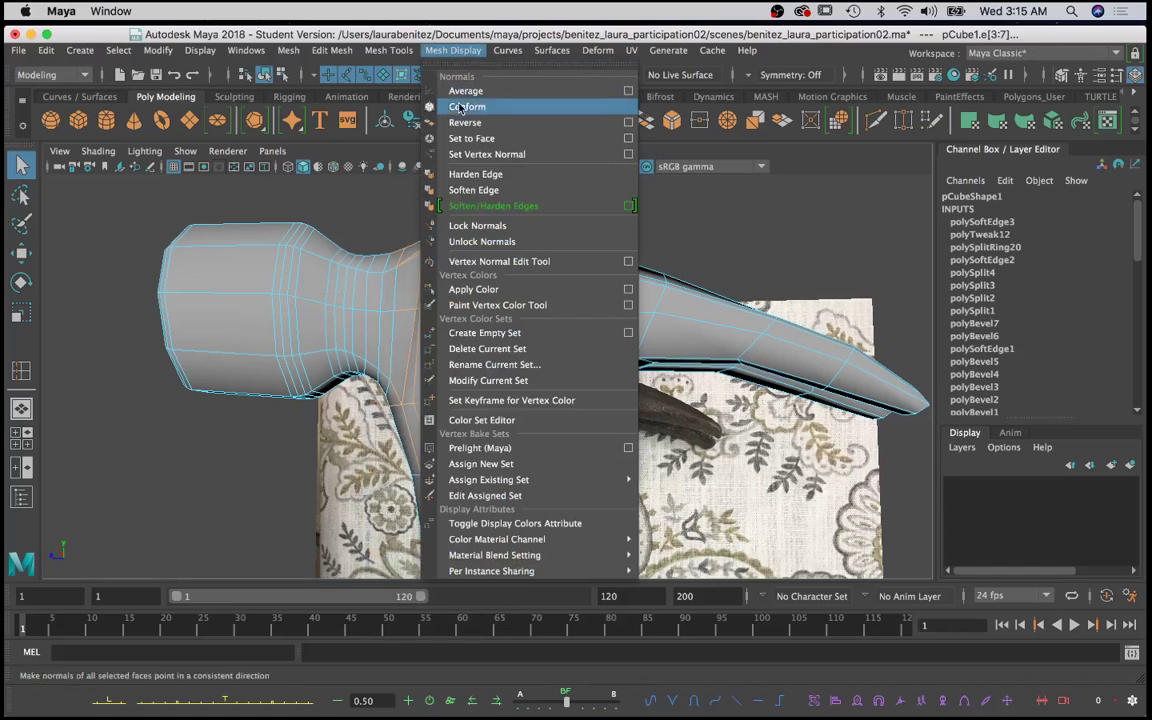
left_click(469, 191)
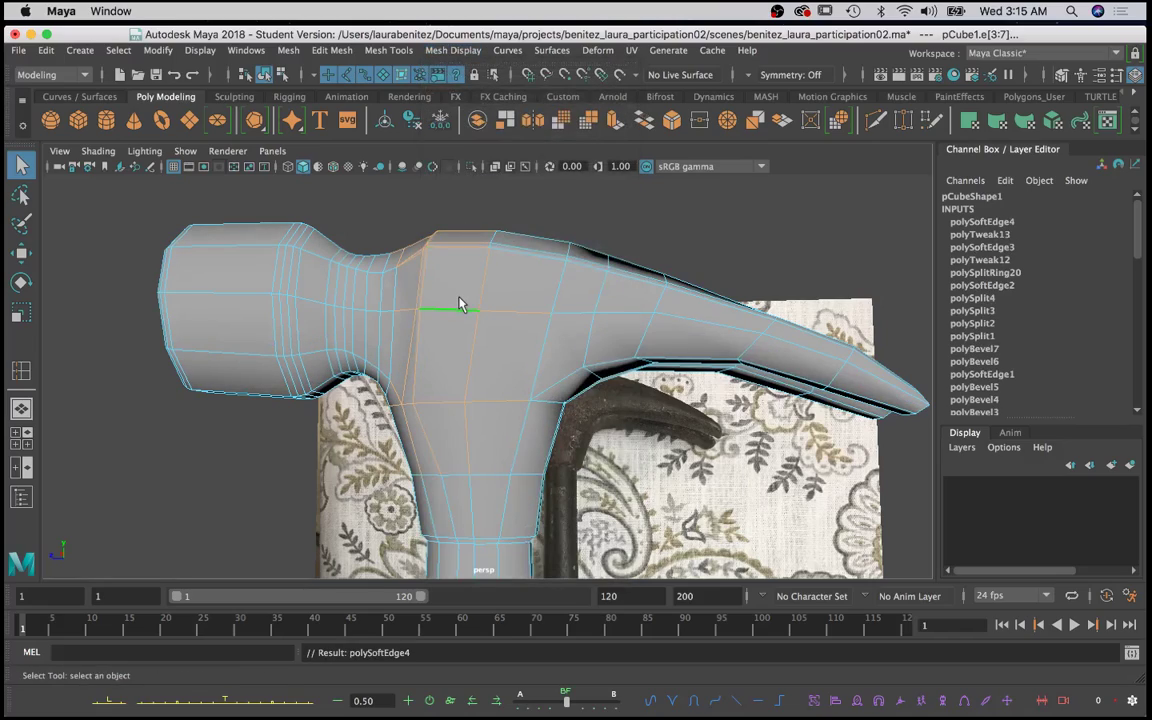
Step: Select only the row of vertices across the neck's front below the striking head and average them with 10 iterations
left_click_drag(460, 303, 680, 280, "alt")
right_click_drag(555, 415, 489, 262)
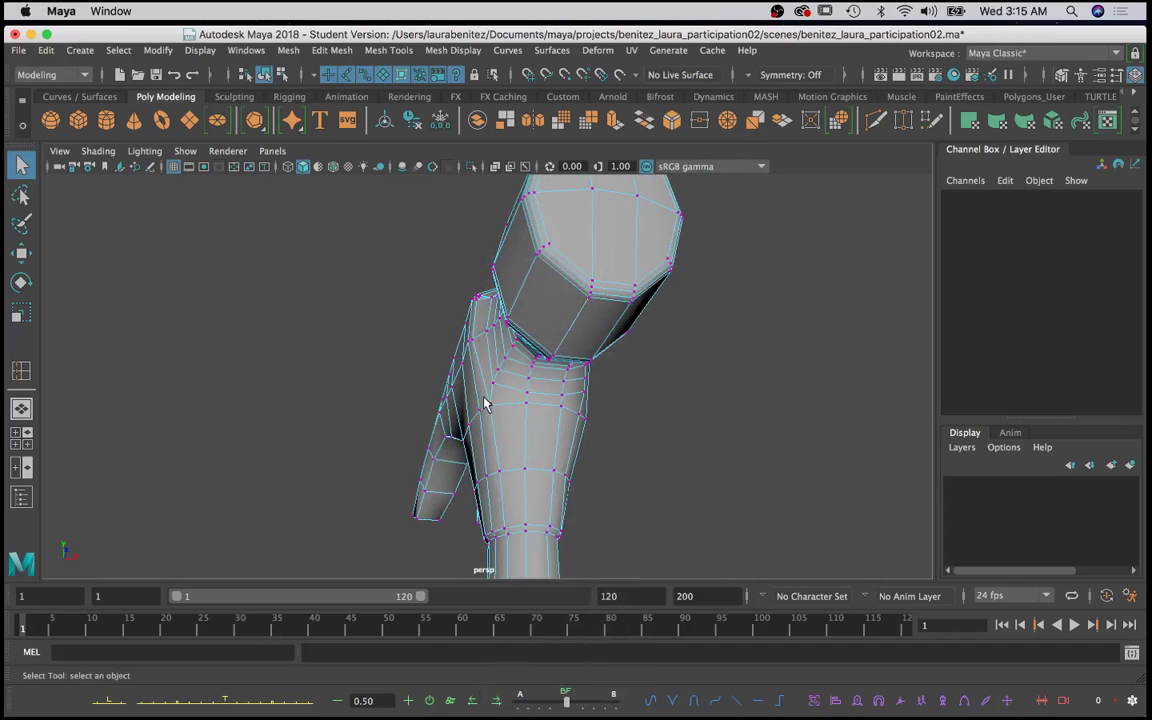
left_click_drag(485, 398, 607, 429)
left_click_drag(534, 444, 485, 382, "alt")
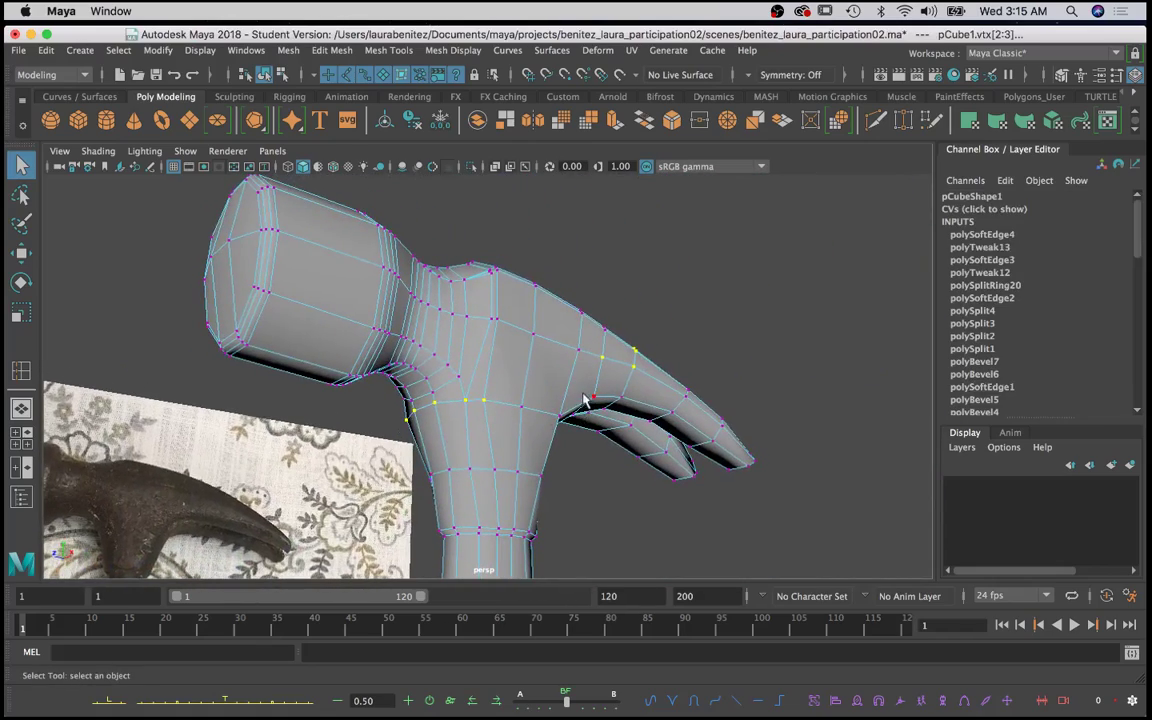
left_click_drag(706, 456, 578, 288, "ctrl")
left_click_drag(483, 410, 507, 378, "alt")
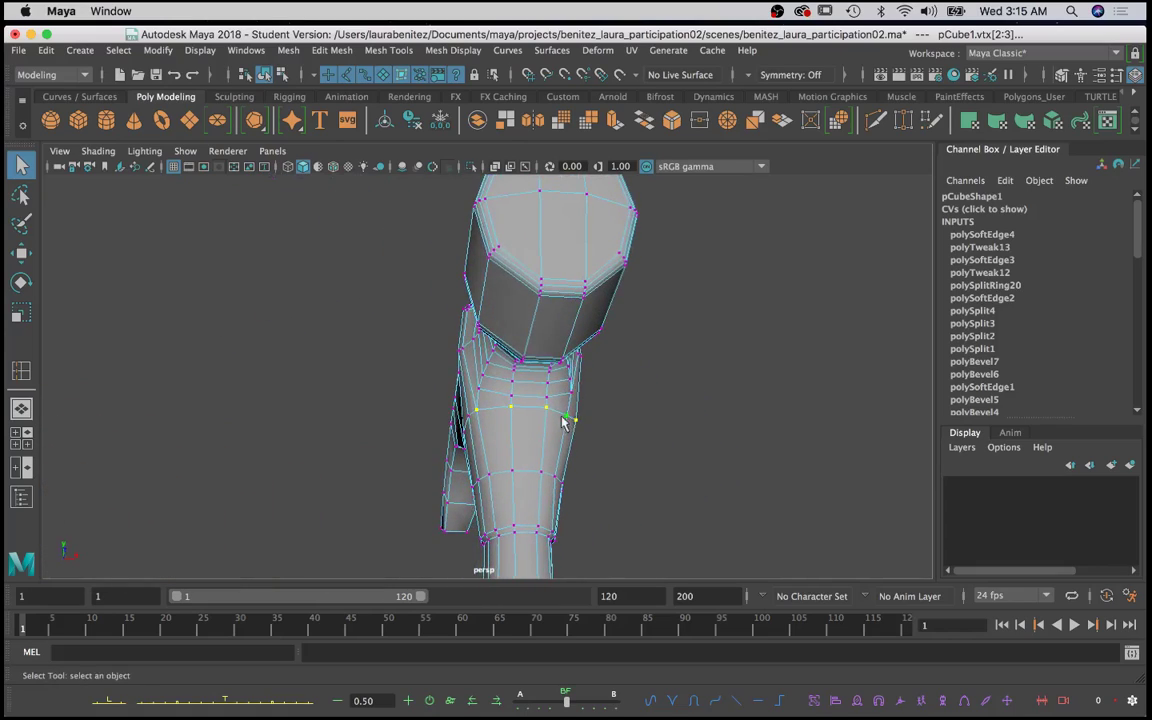
left_click(392, 50)
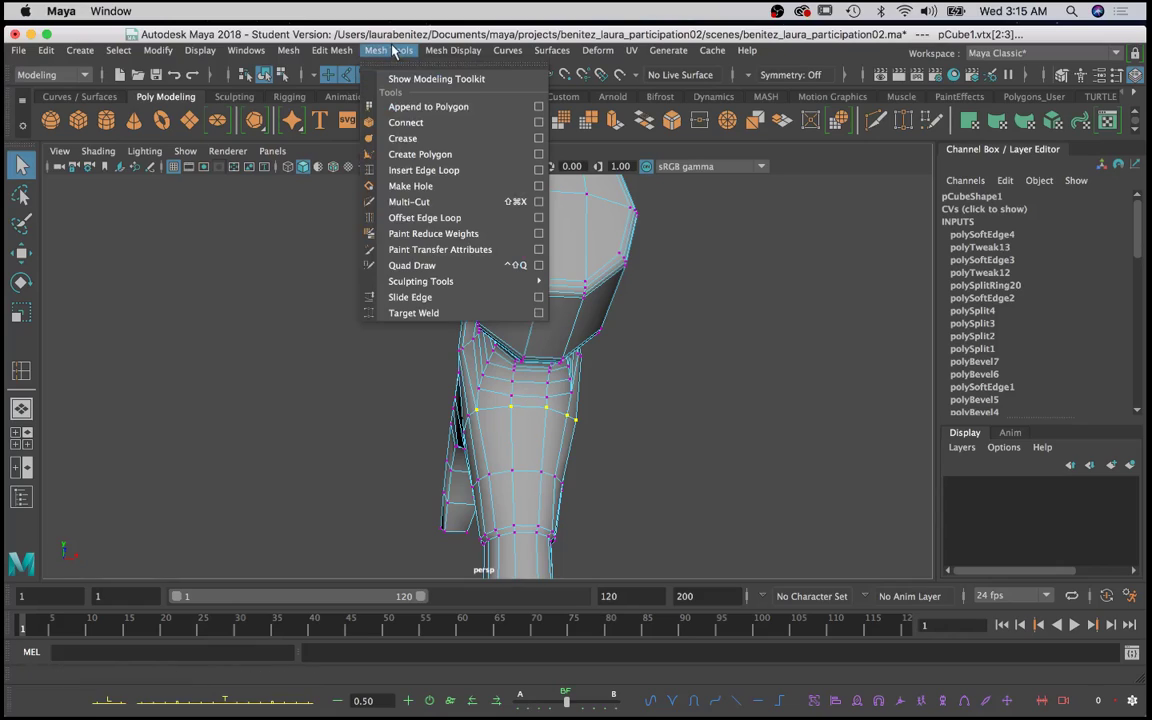
mouse_move(330, 50)
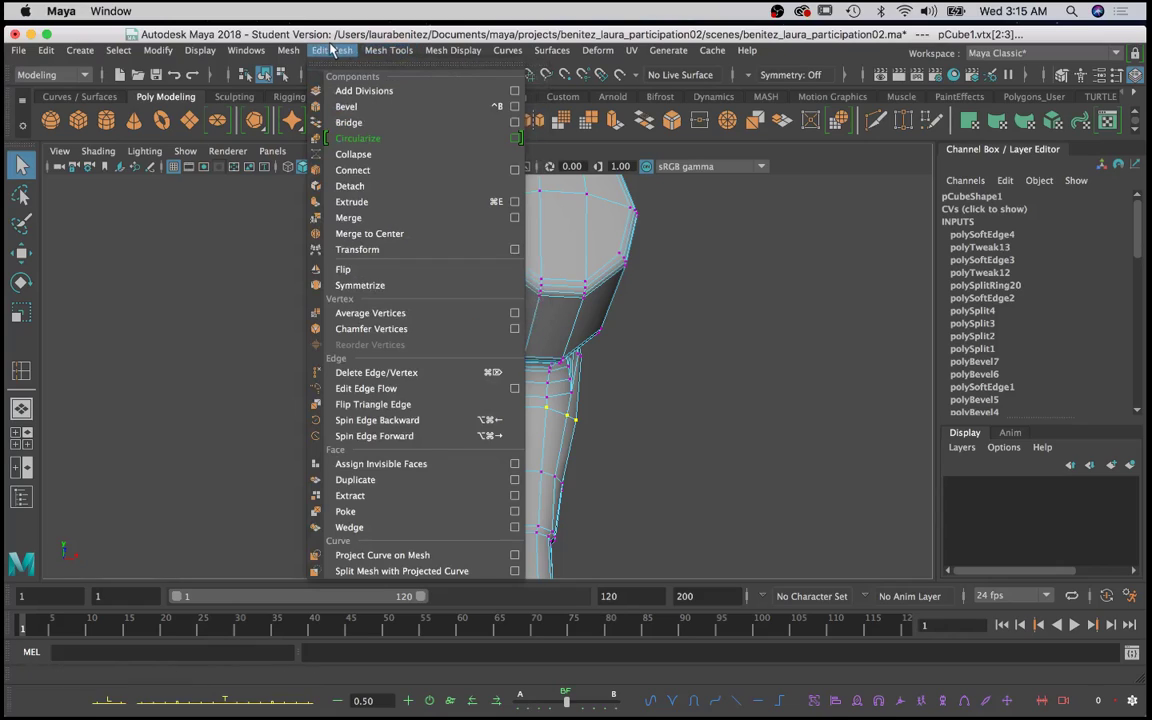
left_click(361, 315)
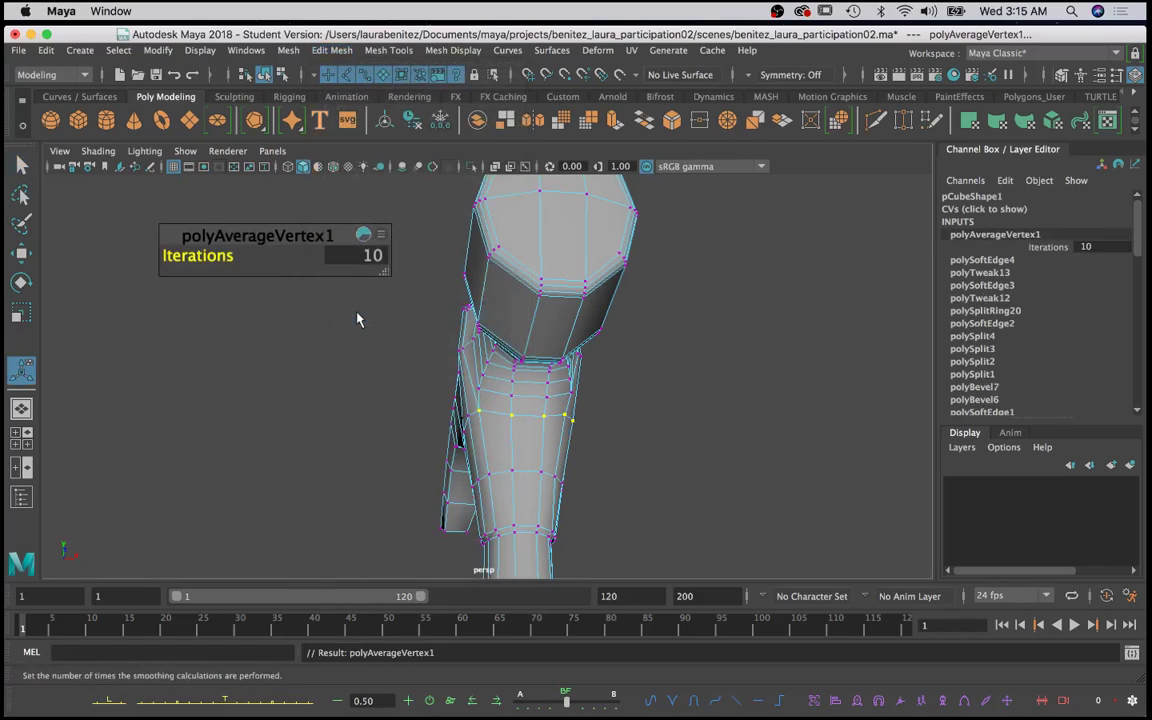
scroll(725, 399, "down", 5)
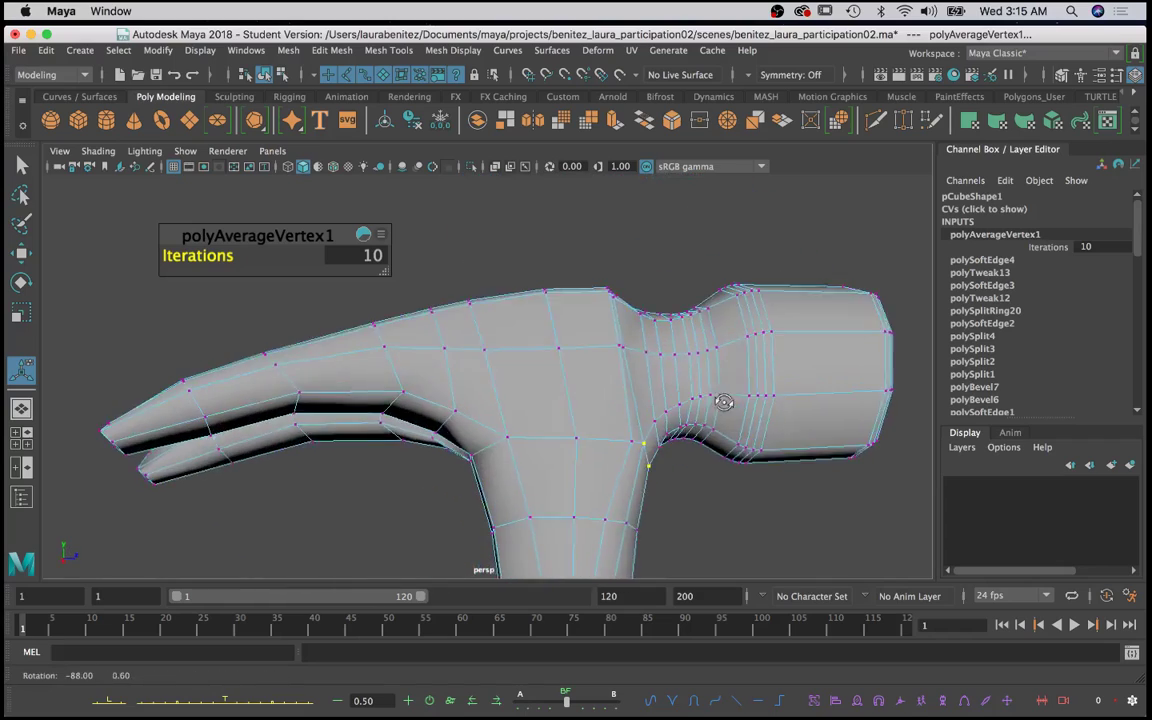
Step: Select the matching junction vertices on both sides of the neck and move them along Z toward the claw
scroll(700, 417, "up", 6)
key("q")
left_click(667, 420)
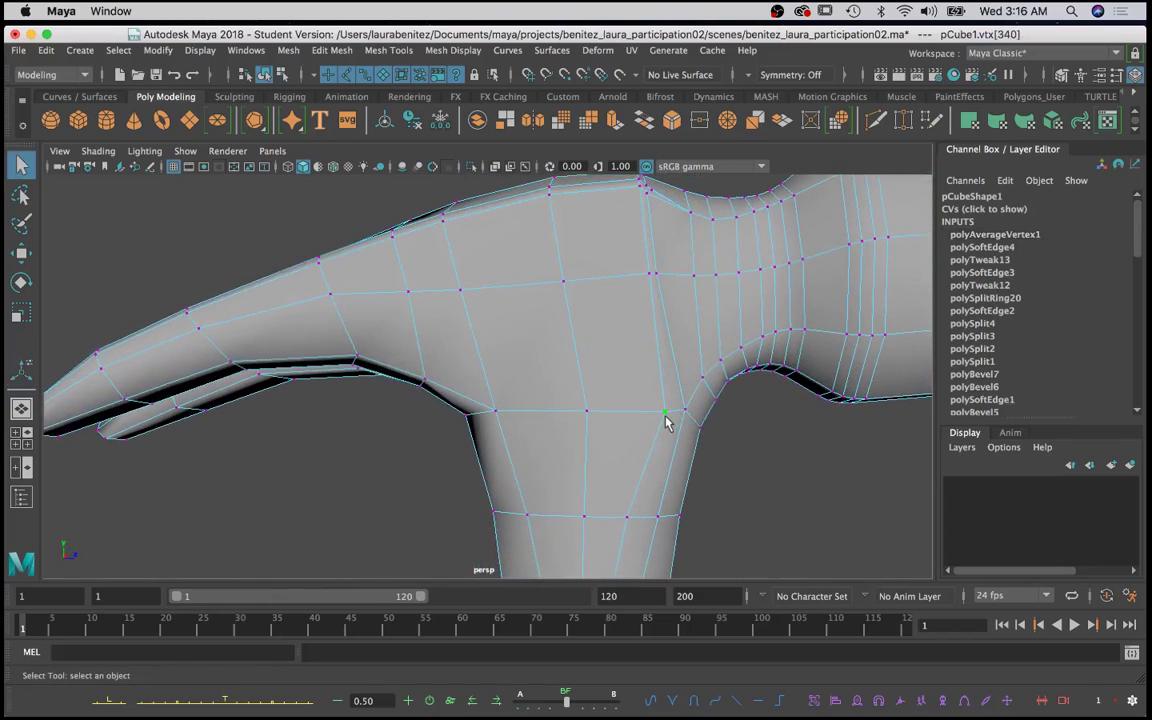
left_click_drag(672, 425, 437, 416, "alt")
key("w")
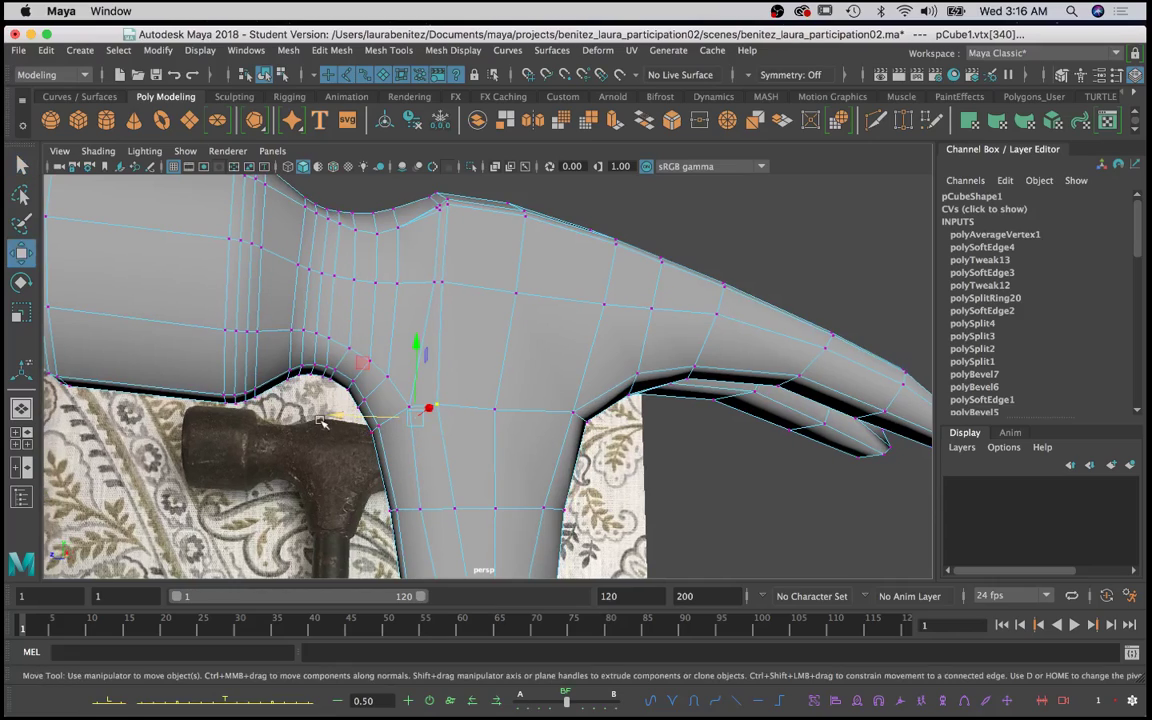
left_click_drag(340, 415, 350, 413)
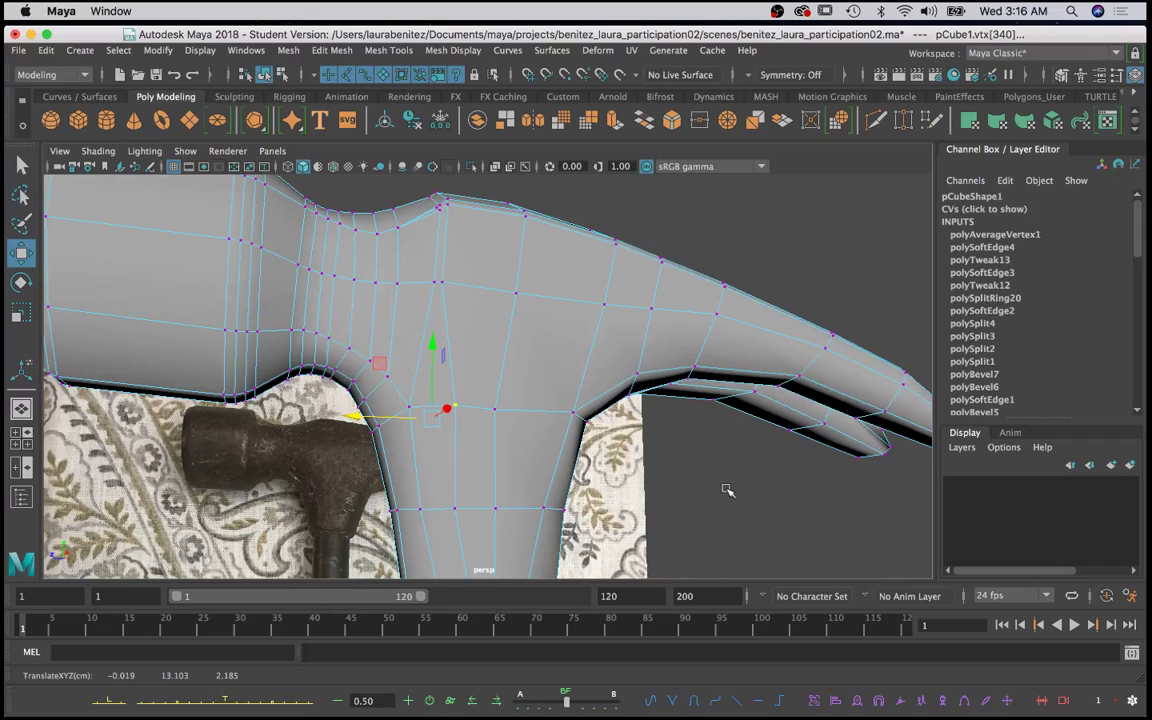
Step: Return to whole-object selection and render the hammer head from the side to inspect its shading
left_click_drag(727, 490, 600, 438, "alt")
right_click_drag(496, 262, 568, 239)
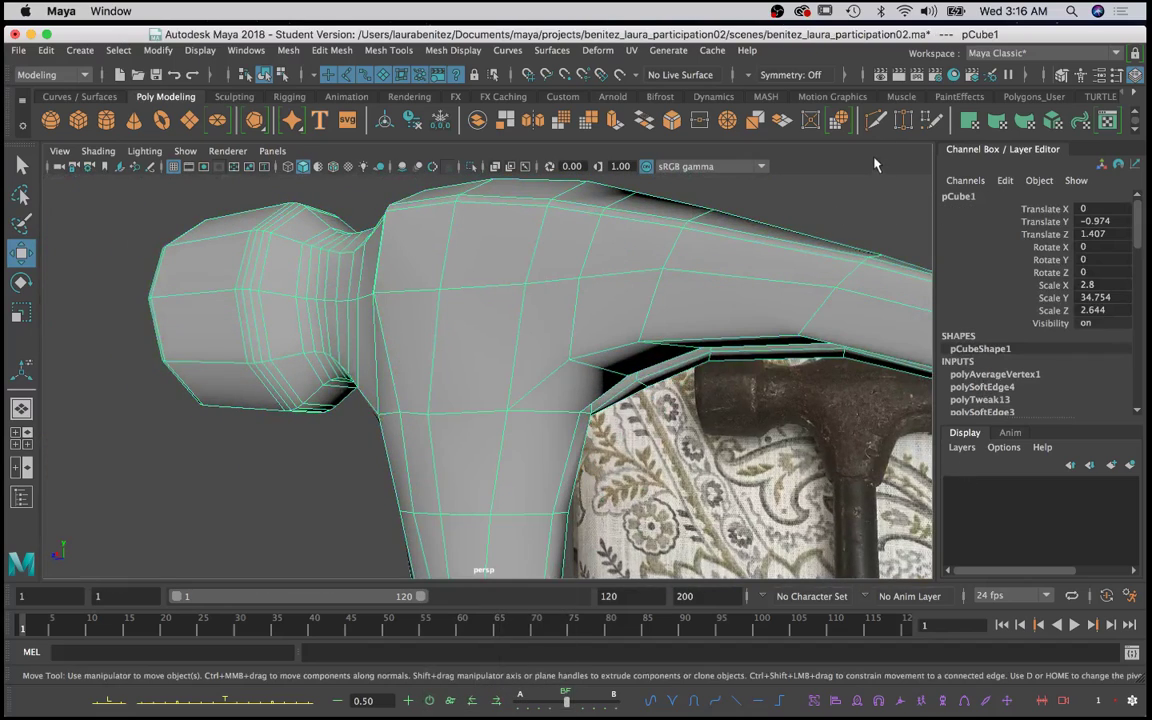
left_click(898, 79)
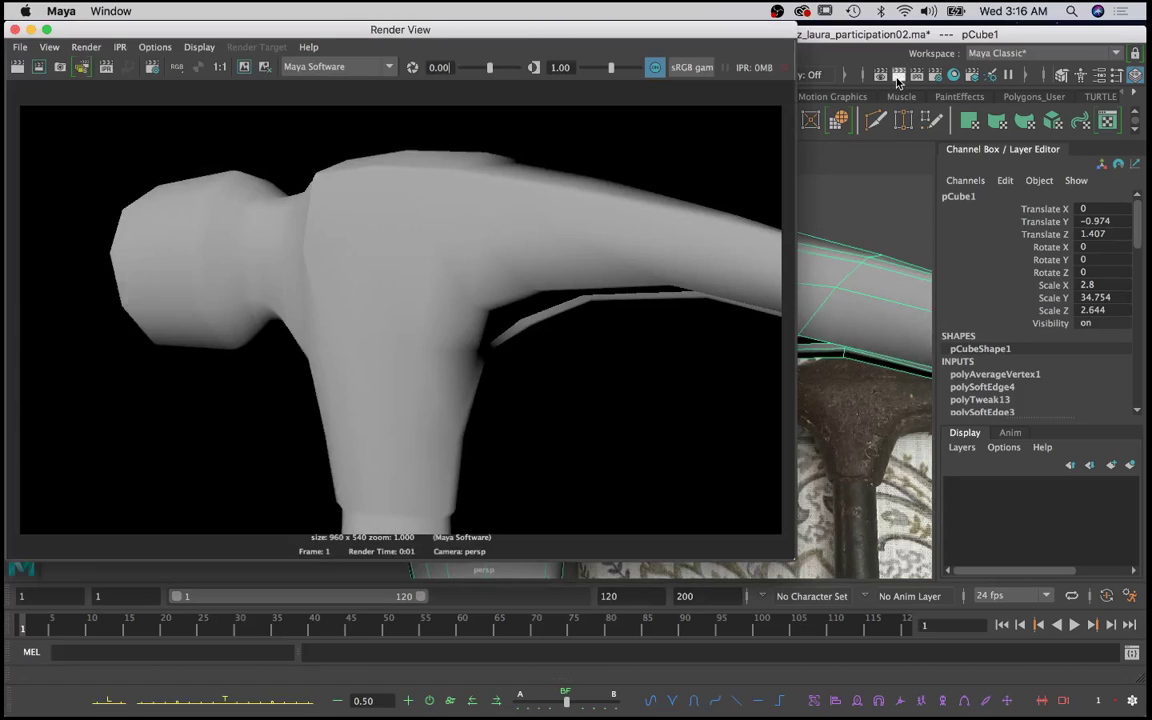
scroll(566, 265, "down", 4)
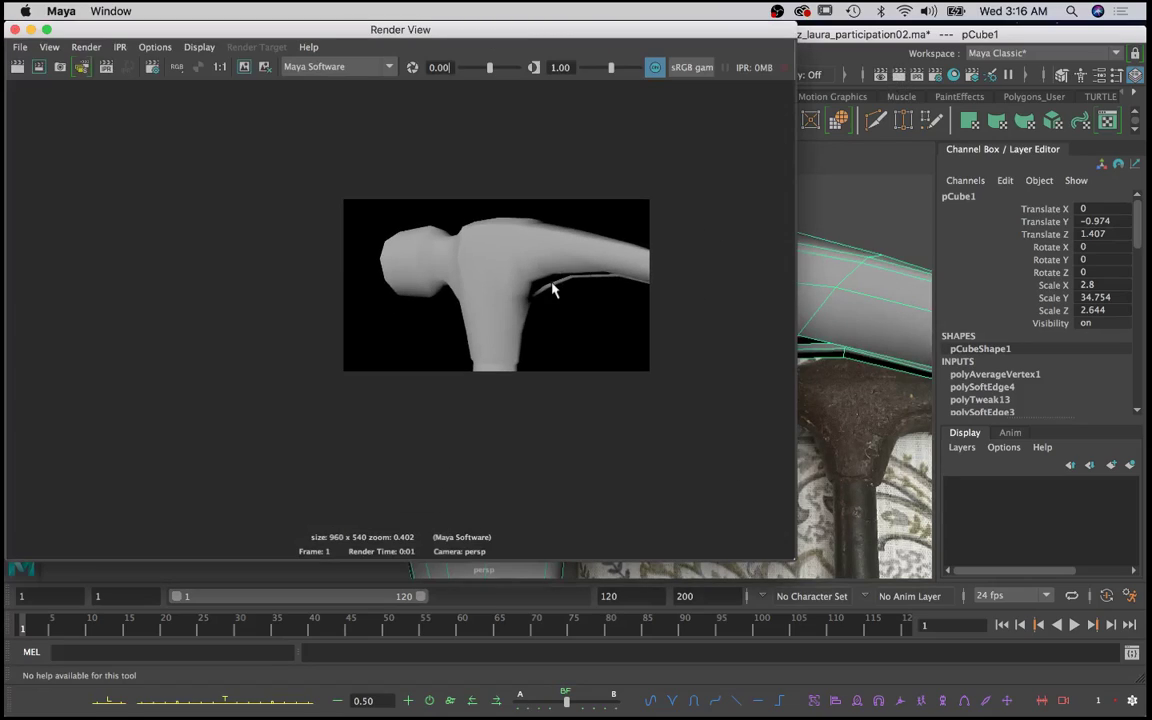
left_click(14, 30)
Step: Turn on the resolution gate, frame the hammer head and upper handle inside it, and render the view
scroll(515, 405, "down", 8)
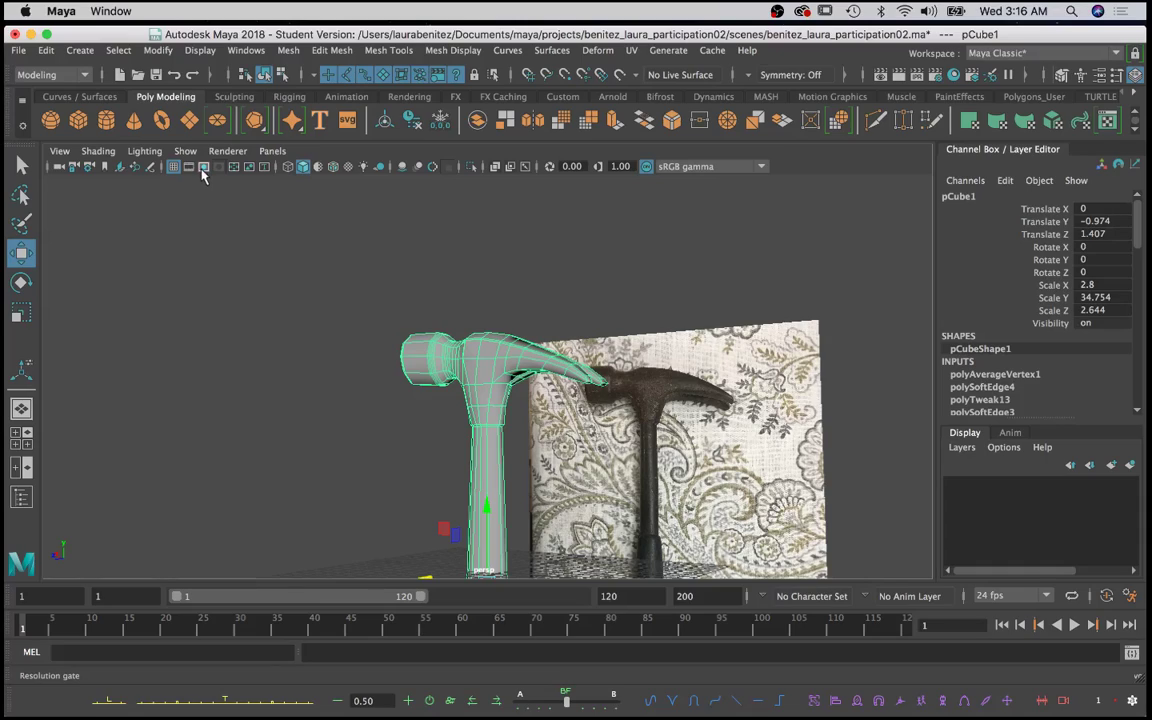
left_click(203, 167)
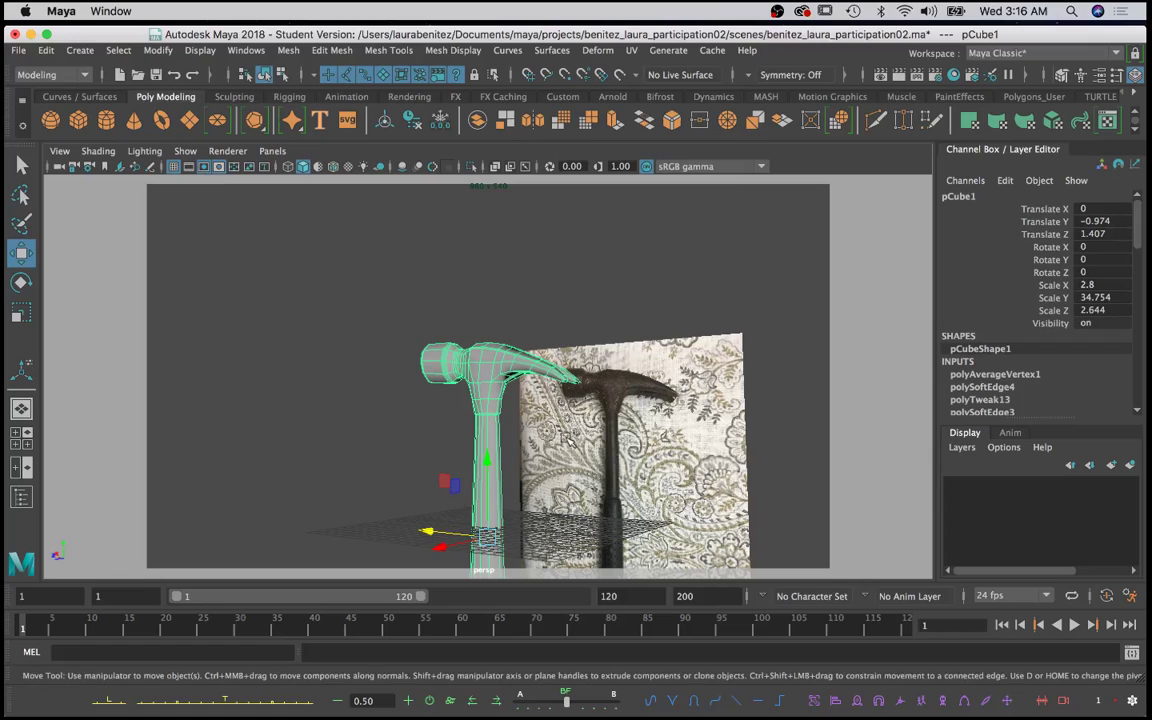
scroll(563, 452, "up", 10)
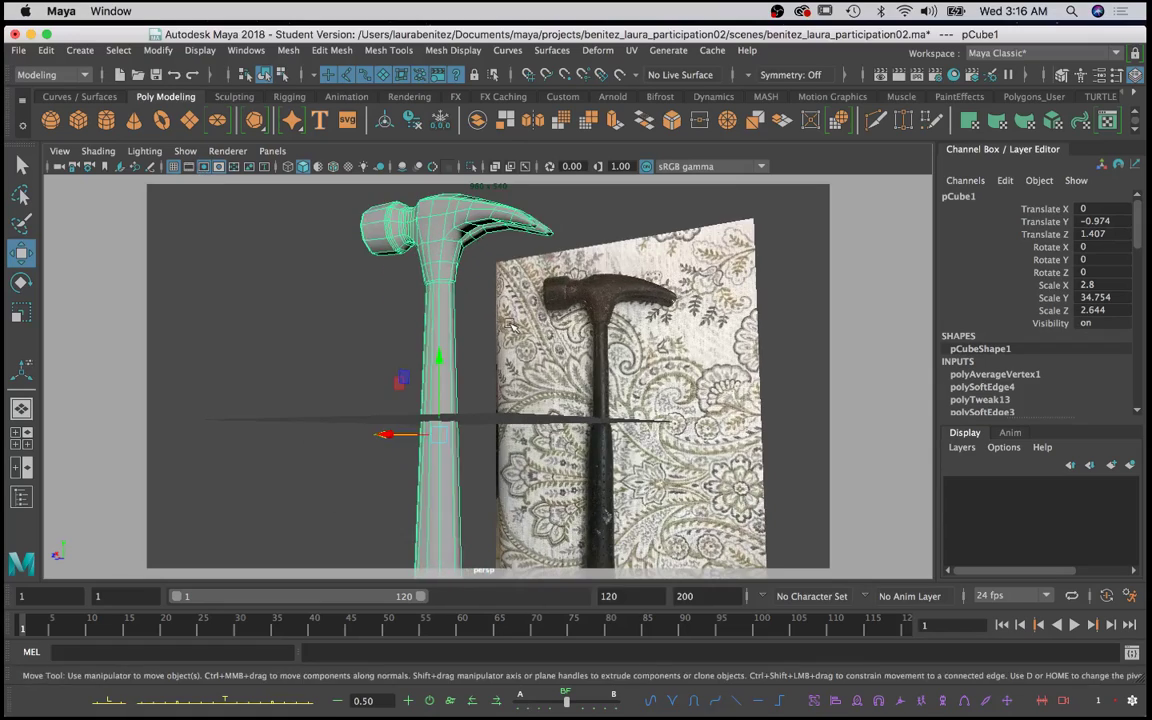
left_click_drag(511, 361, 675, 490, "alt")
key("bracketleft")
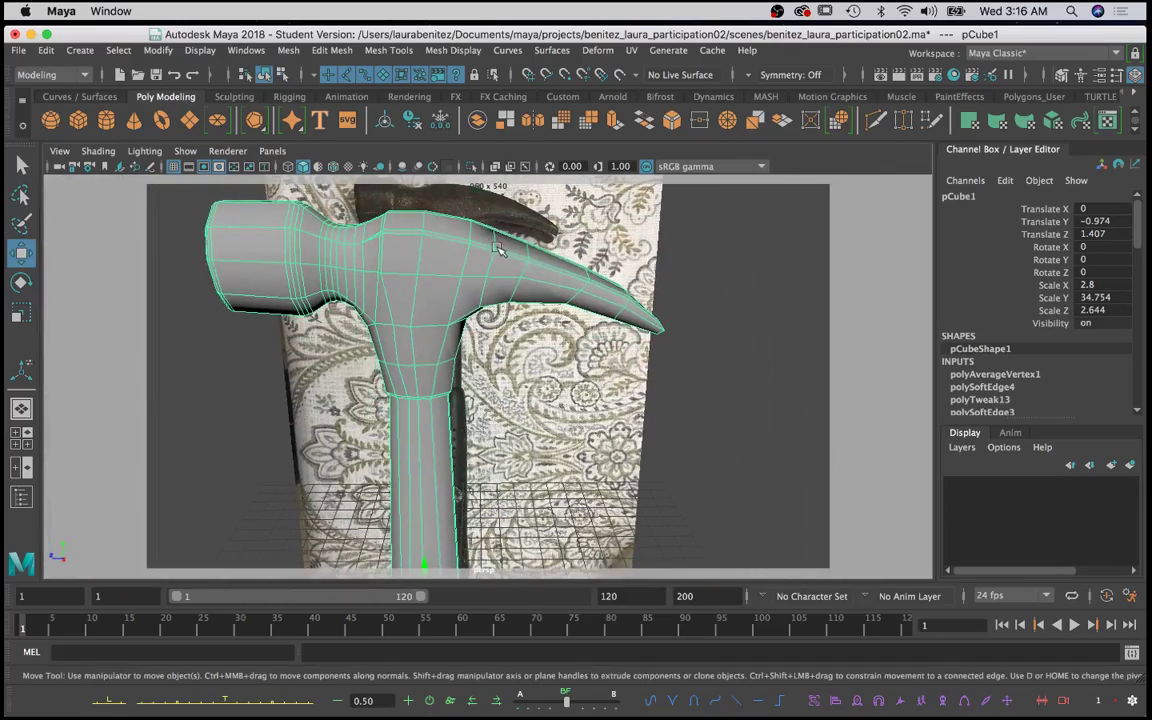
left_click(897, 80)
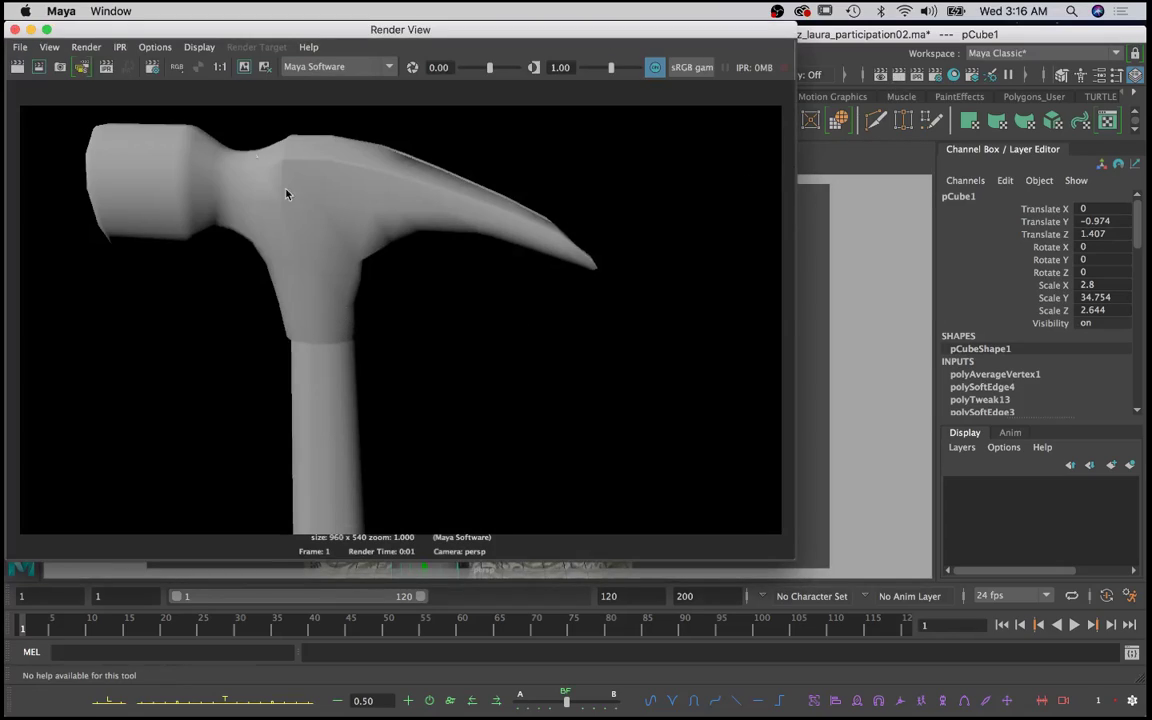
left_click(14, 31)
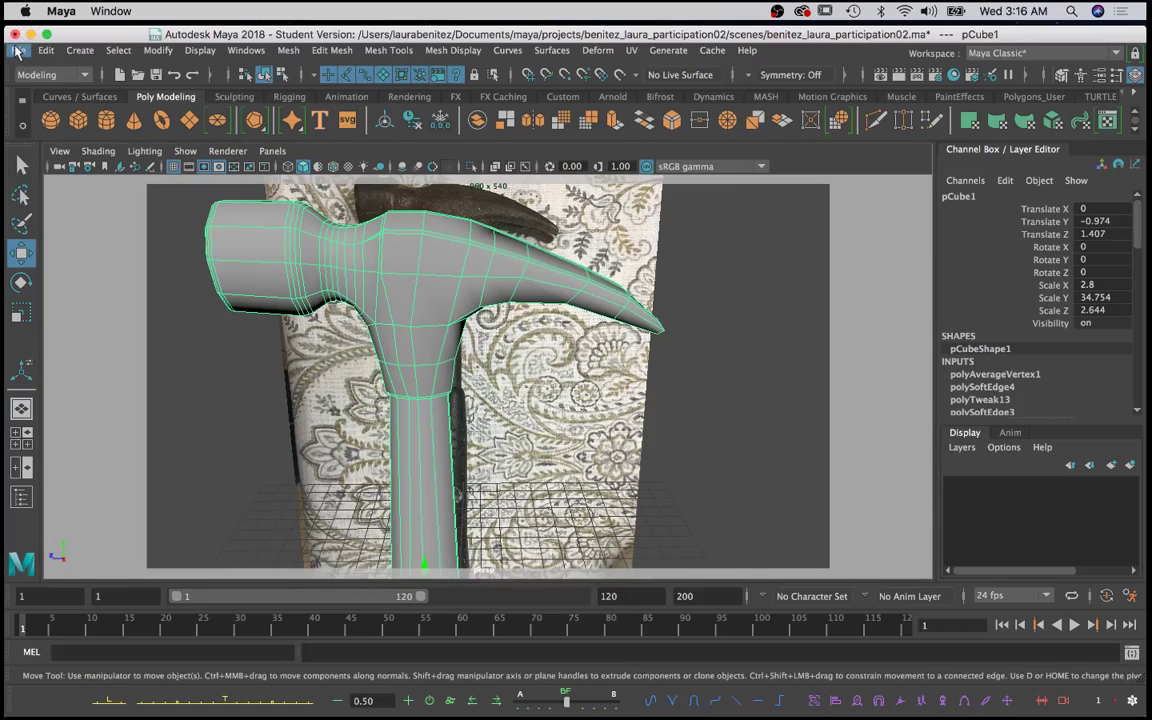
Step: Save the scene as a new incremental version, accepting the student version notice
left_click(17, 51)
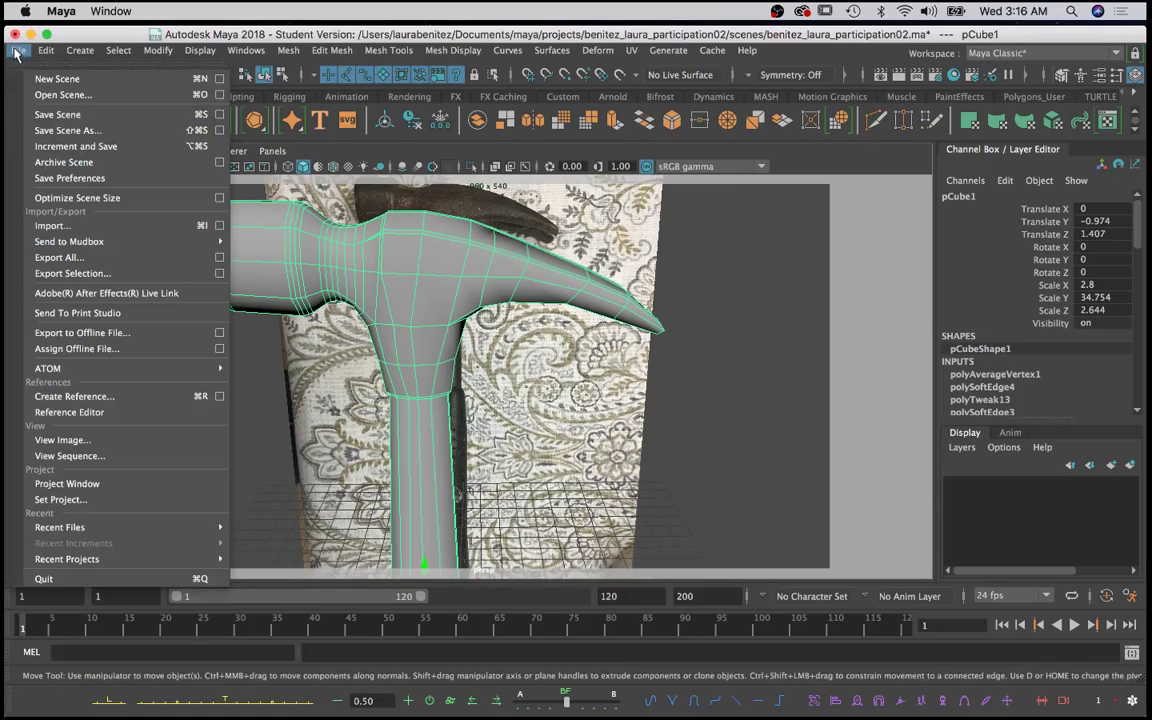
left_click(81, 148)
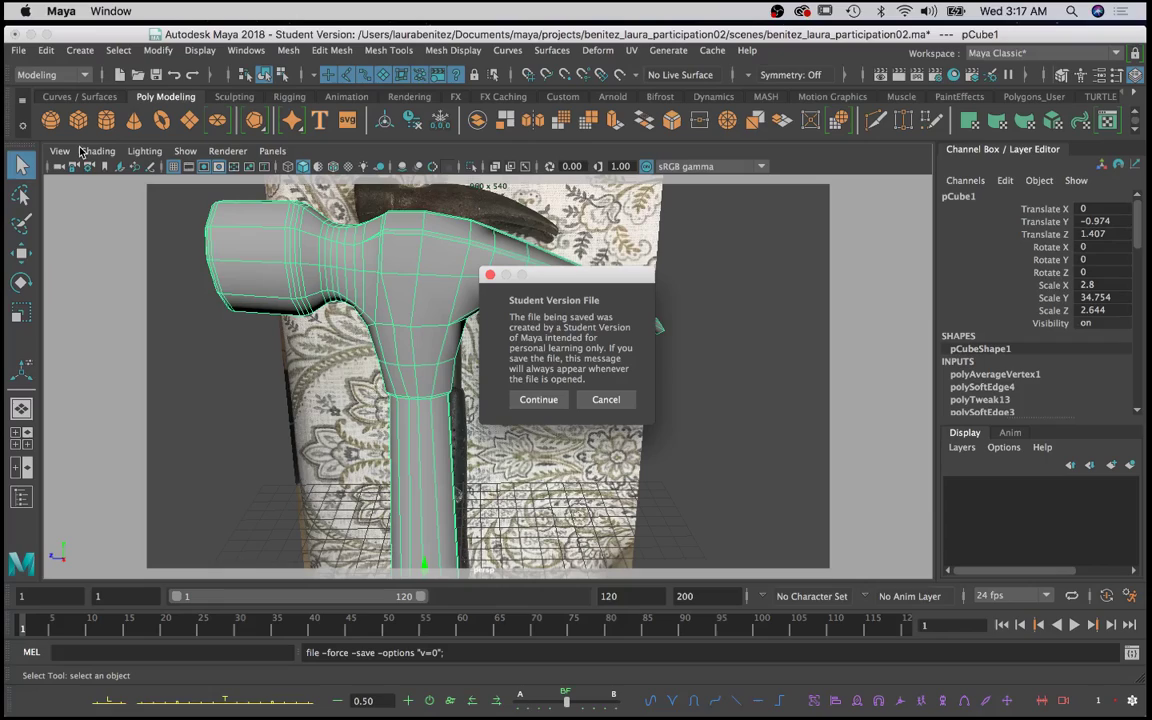
left_click(522, 401)
key("w")
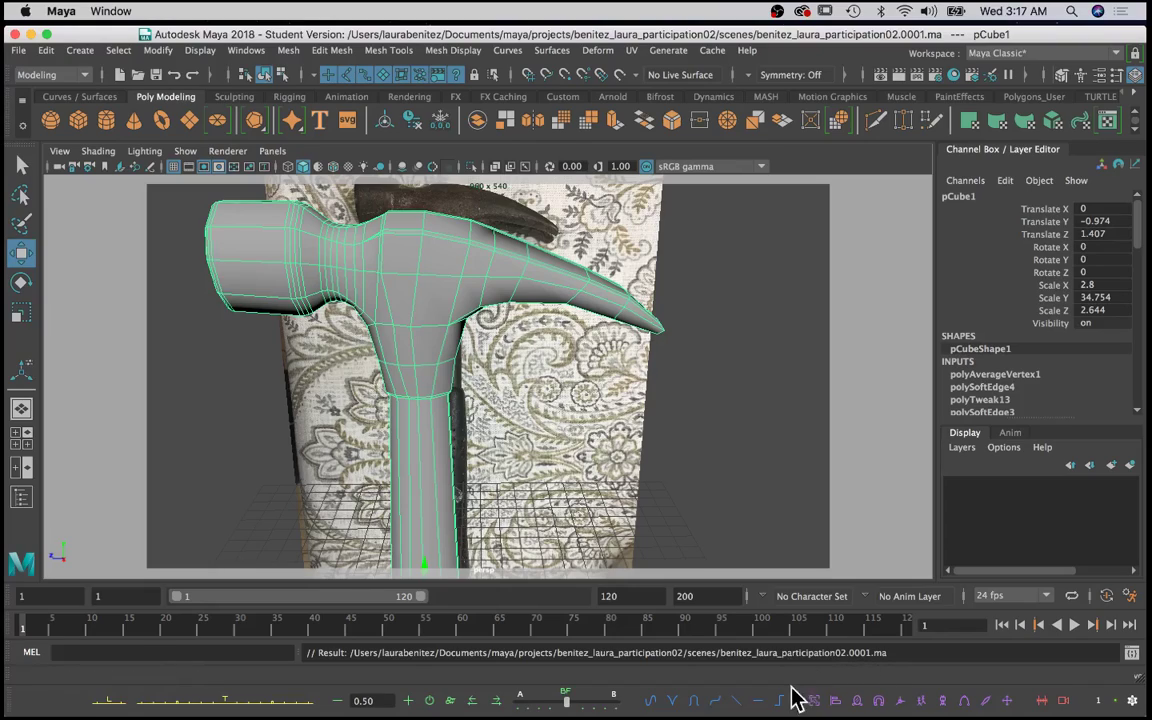
Step: Switch to the OBS window that controls the screen recording
mouse_move(797, 716)
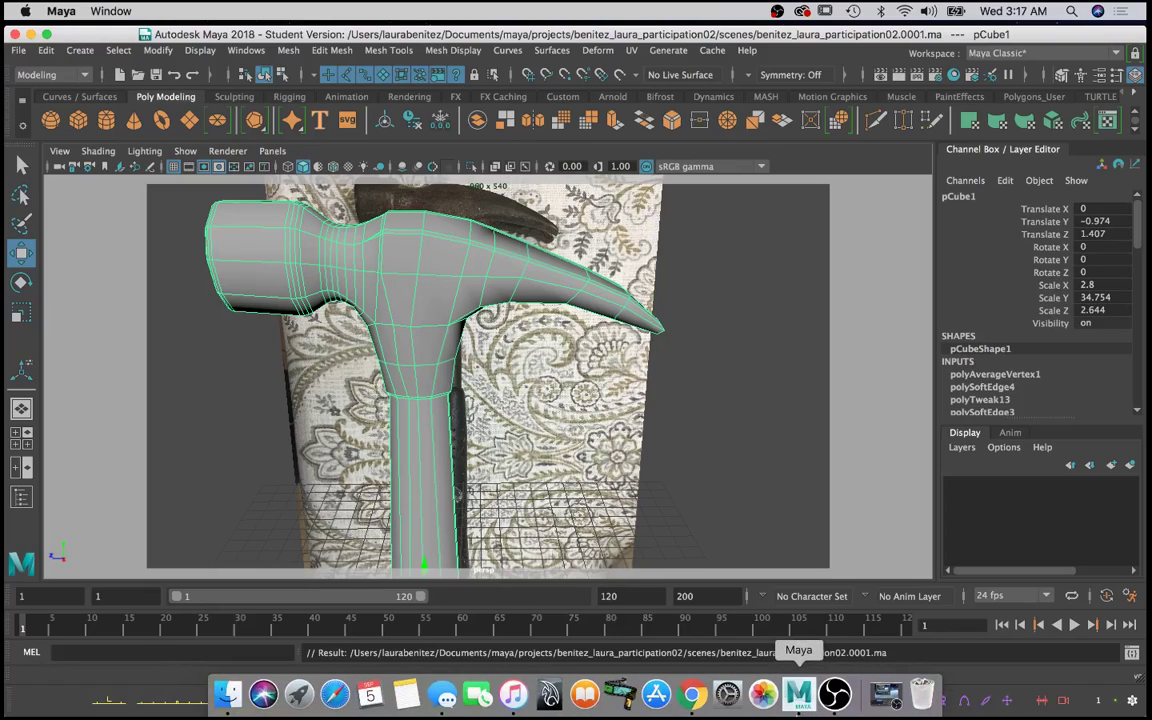
left_click(885, 697)
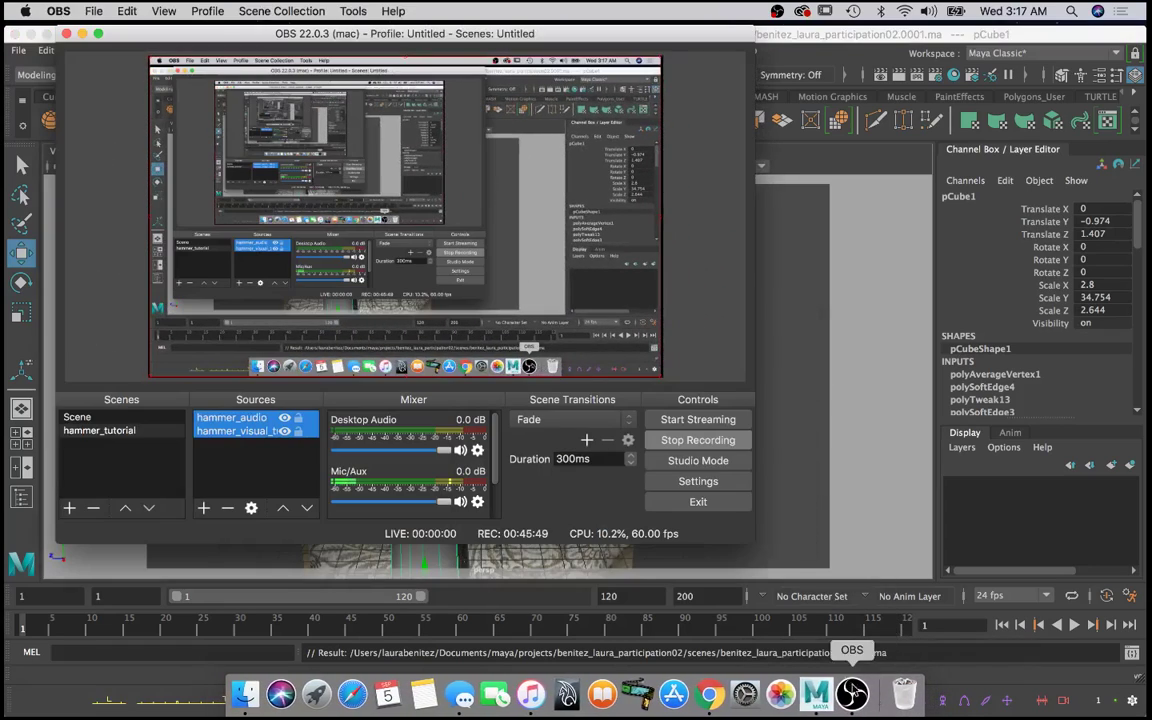